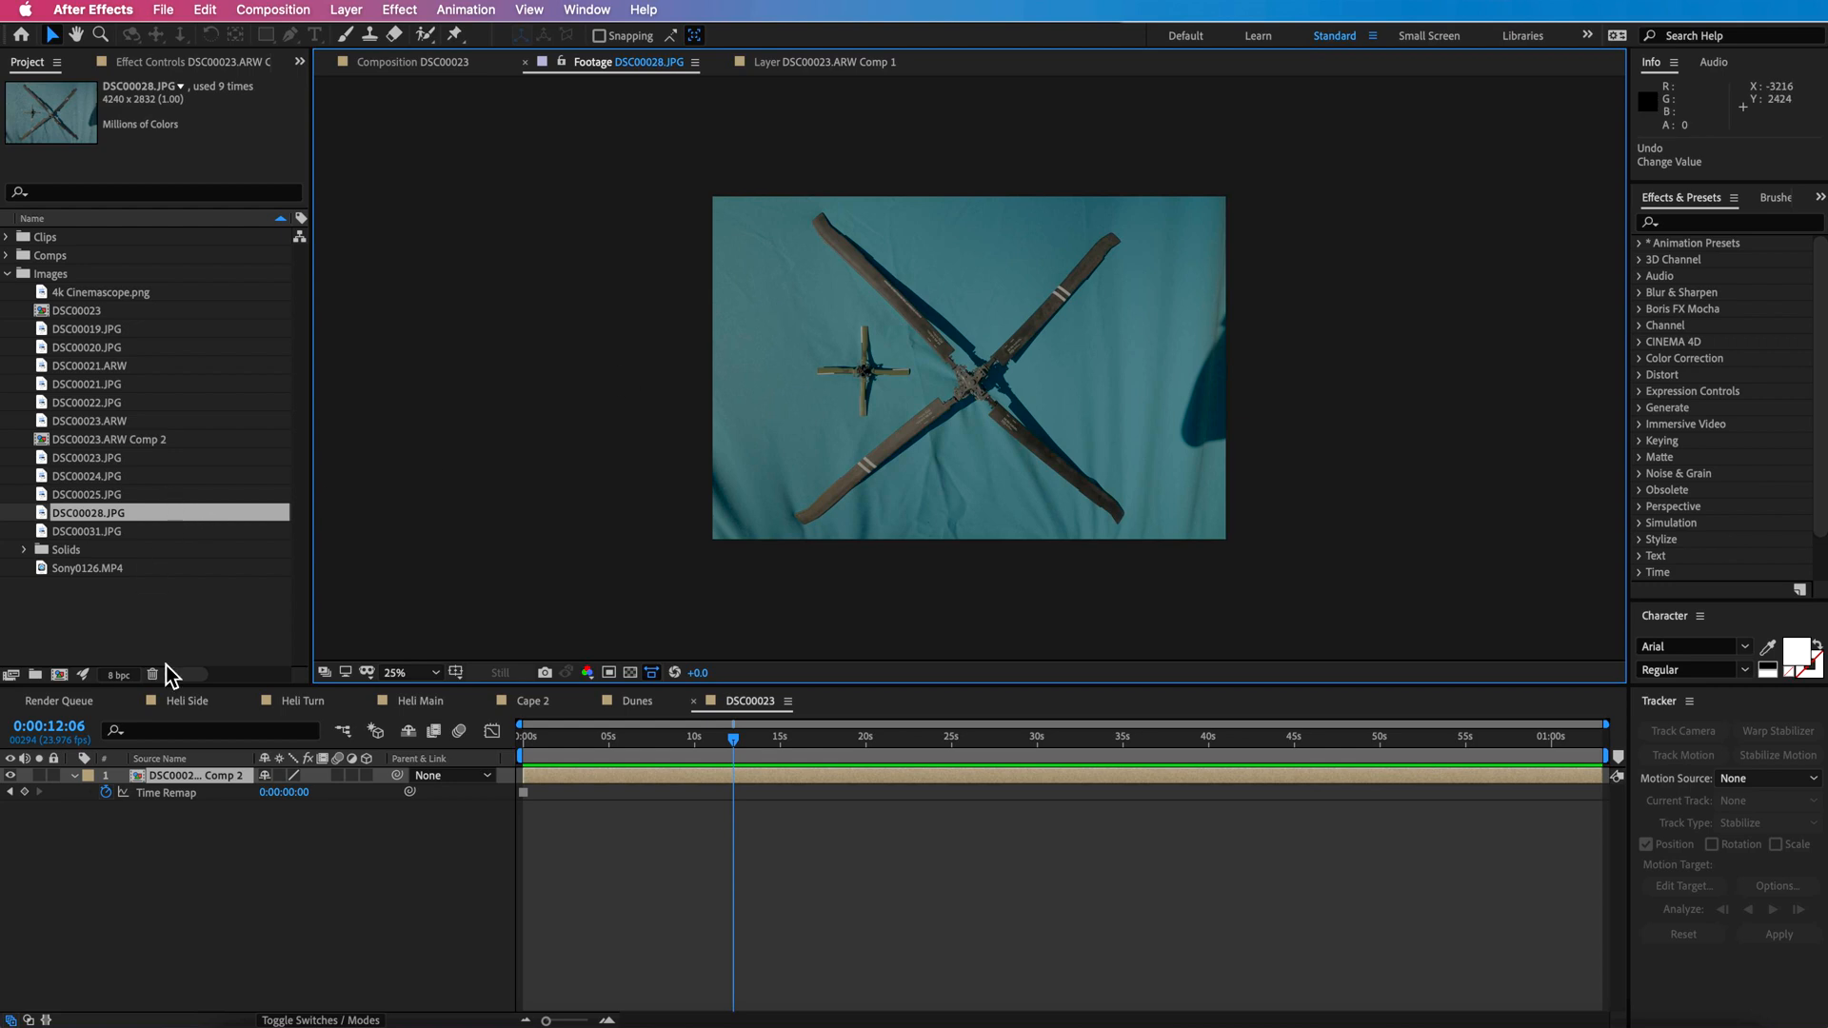
# Add the DSC00028.JPG rotor photo to the DSC00023 composition as the layer above the helicopter.
pyautogui.click(632, 705)
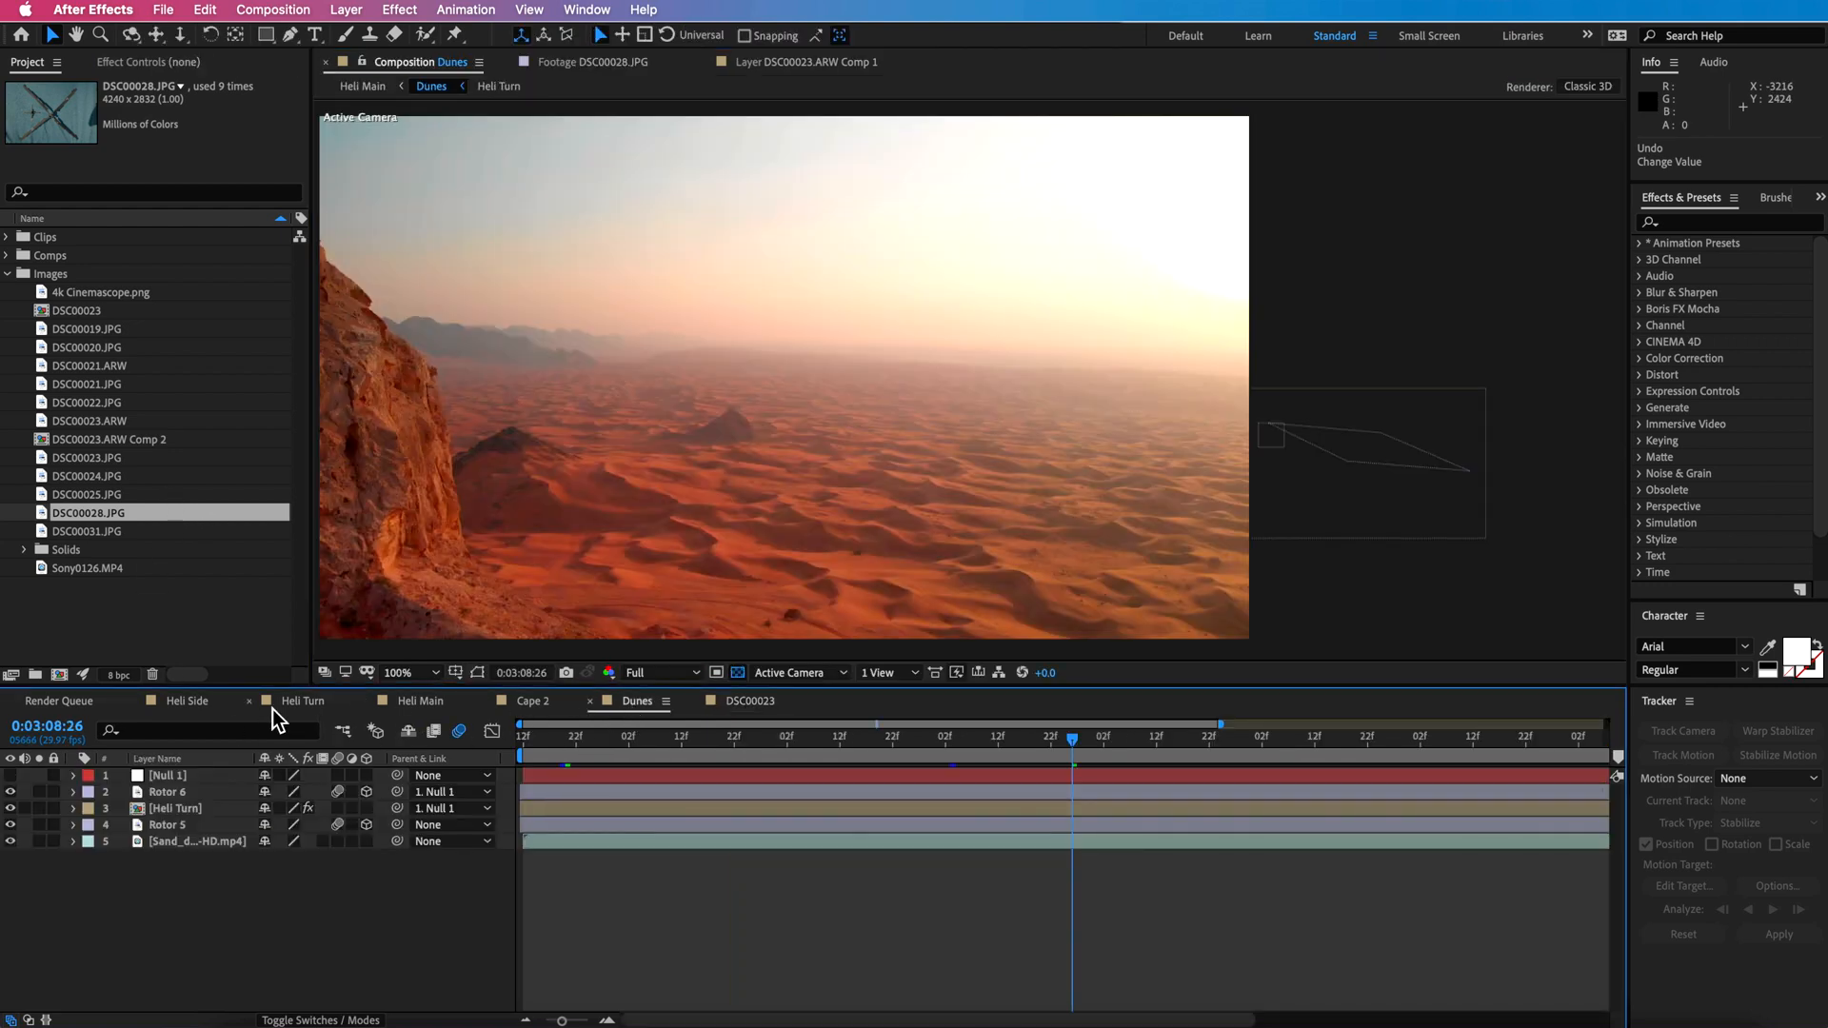
pyautogui.click(532, 702)
pyautogui.click(750, 704)
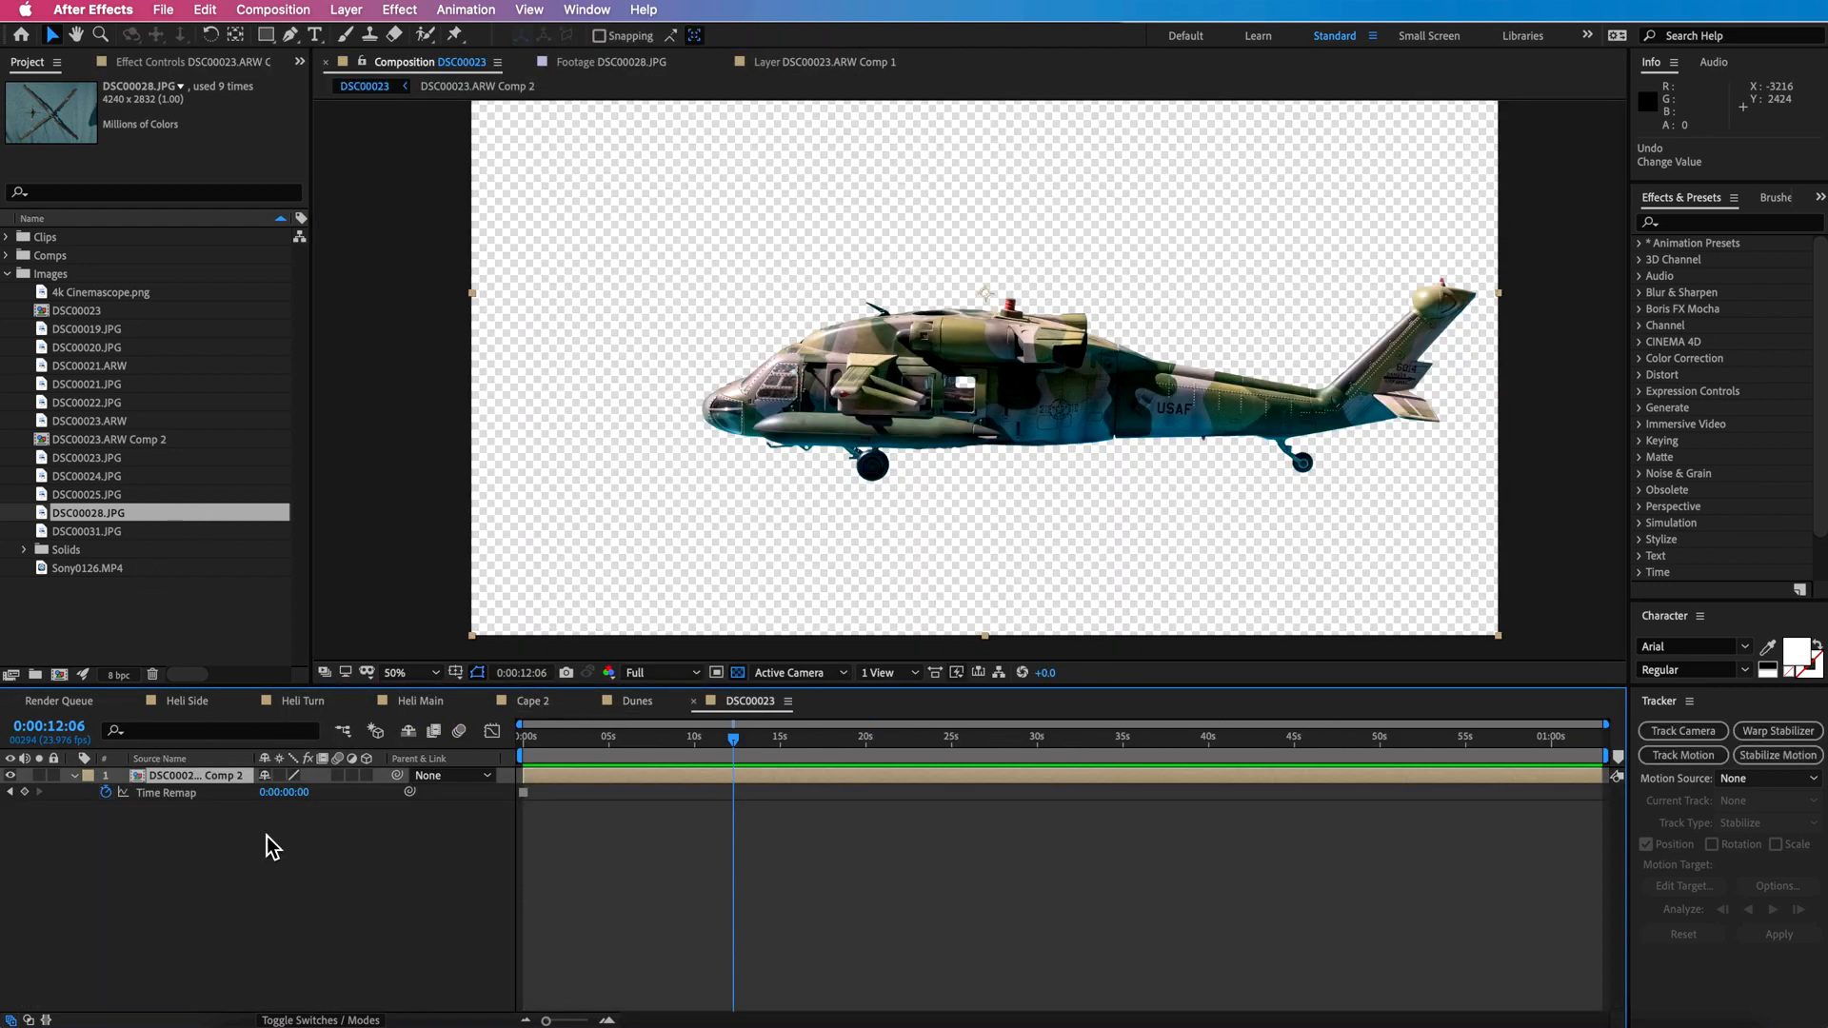
pyautogui.moveTo(96, 515); pyautogui.dragTo(184, 800)
# Trace a Pen tool mask around the lower-left rotor blade on the DSC00028.JPG layer, from its root around the tip and back.
pyautogui.press('h')
pyautogui.moveTo(975, 378); pyautogui.dragTo(994, 502)
pyautogui.moveTo(789, 624); pyautogui.dragTo(771, 507)
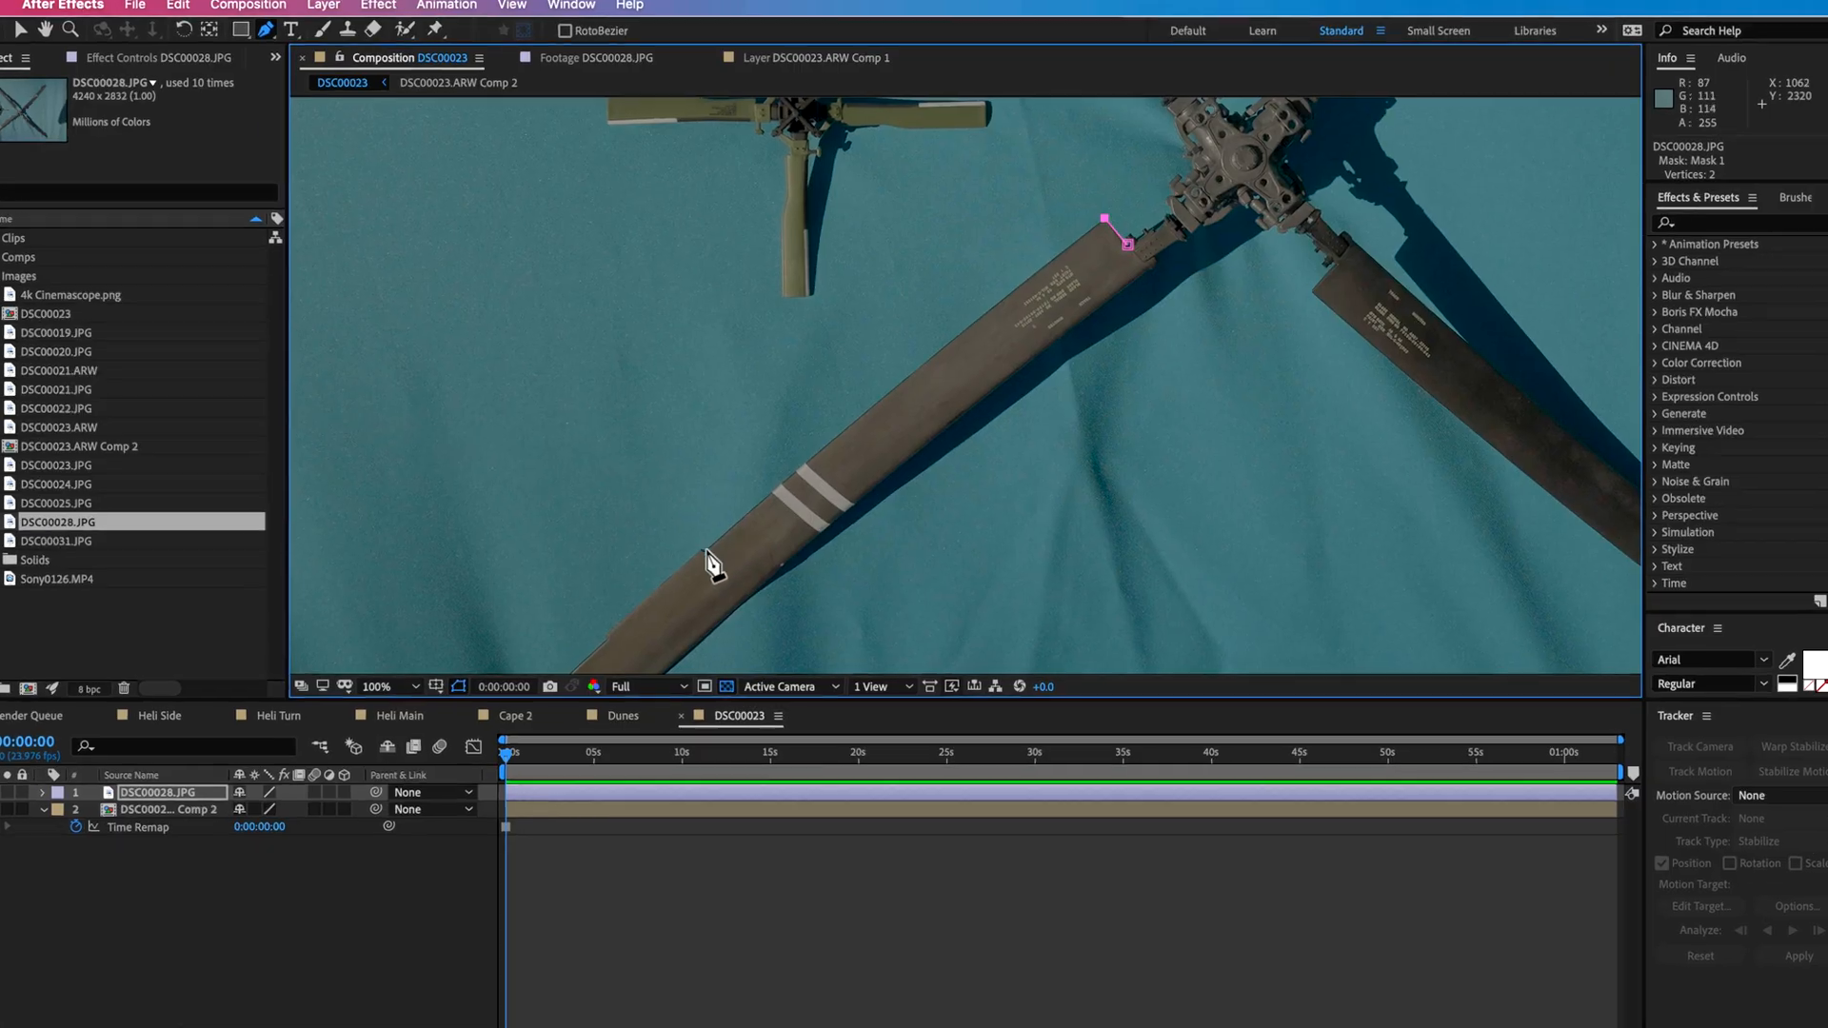
pyautogui.press('g')
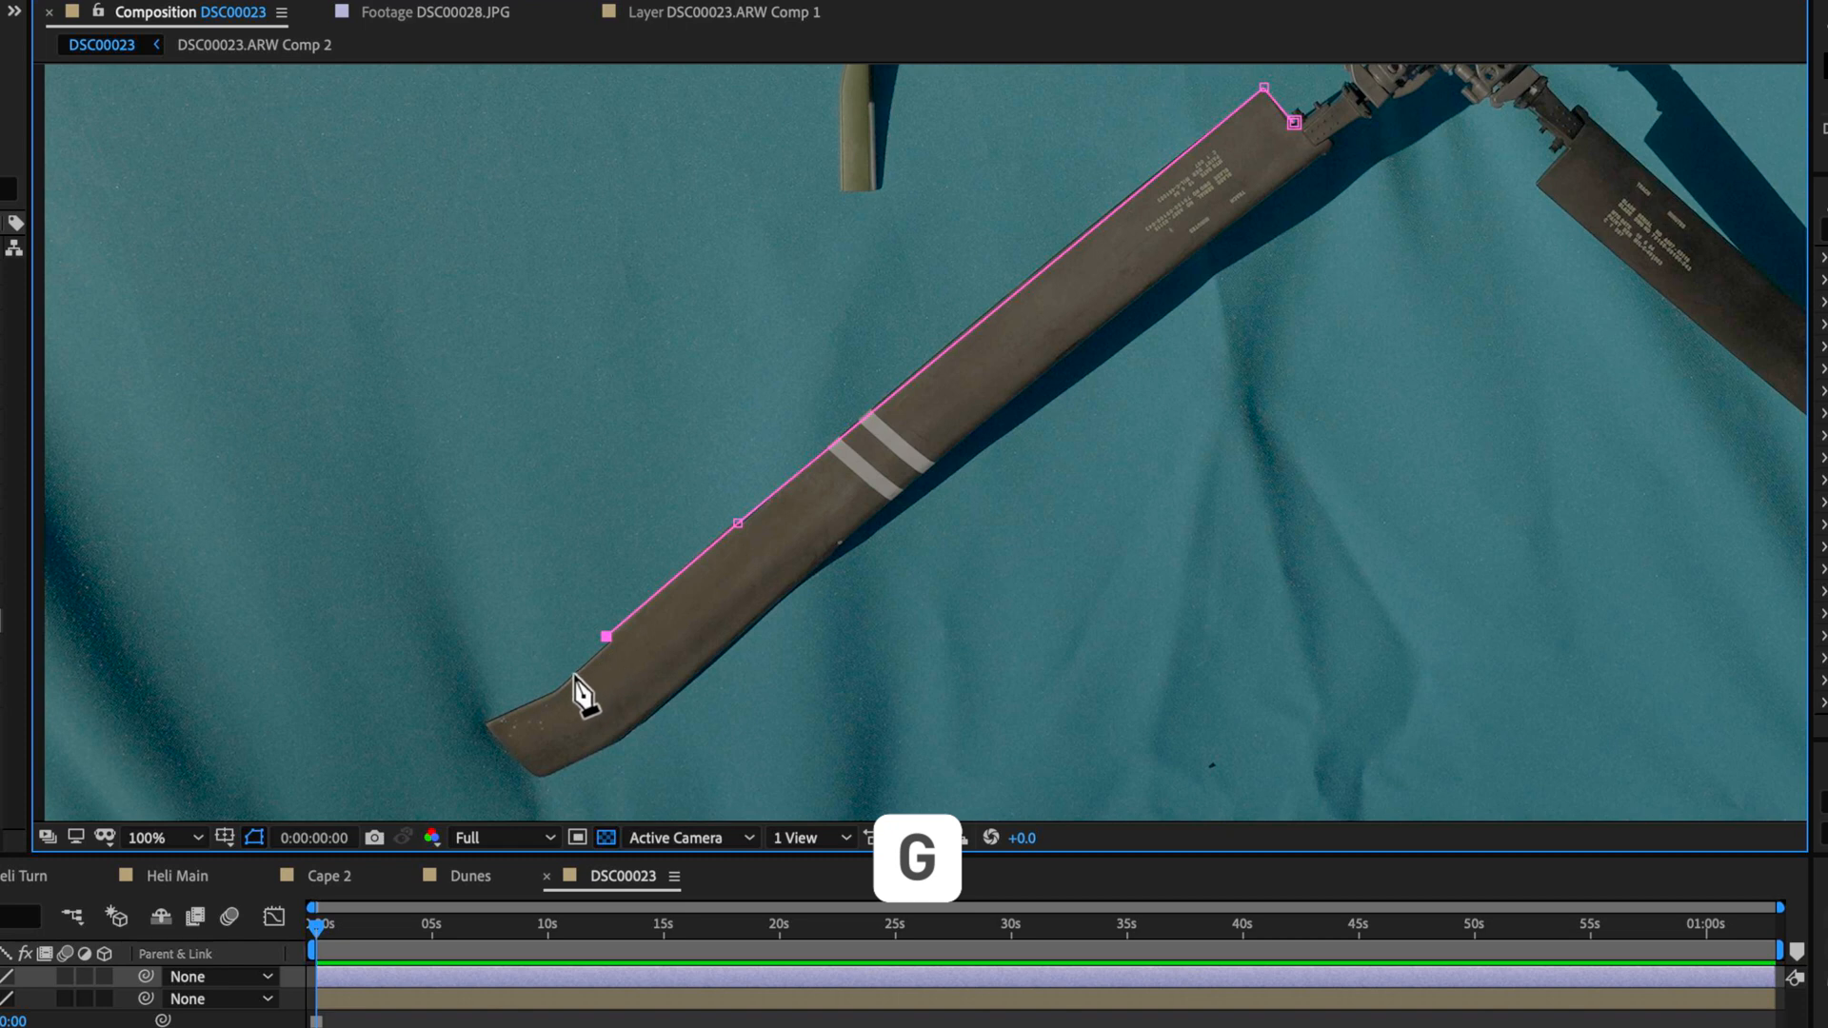
pyautogui.click(568, 678)
pyautogui.click(487, 720)
pyautogui.click(537, 780)
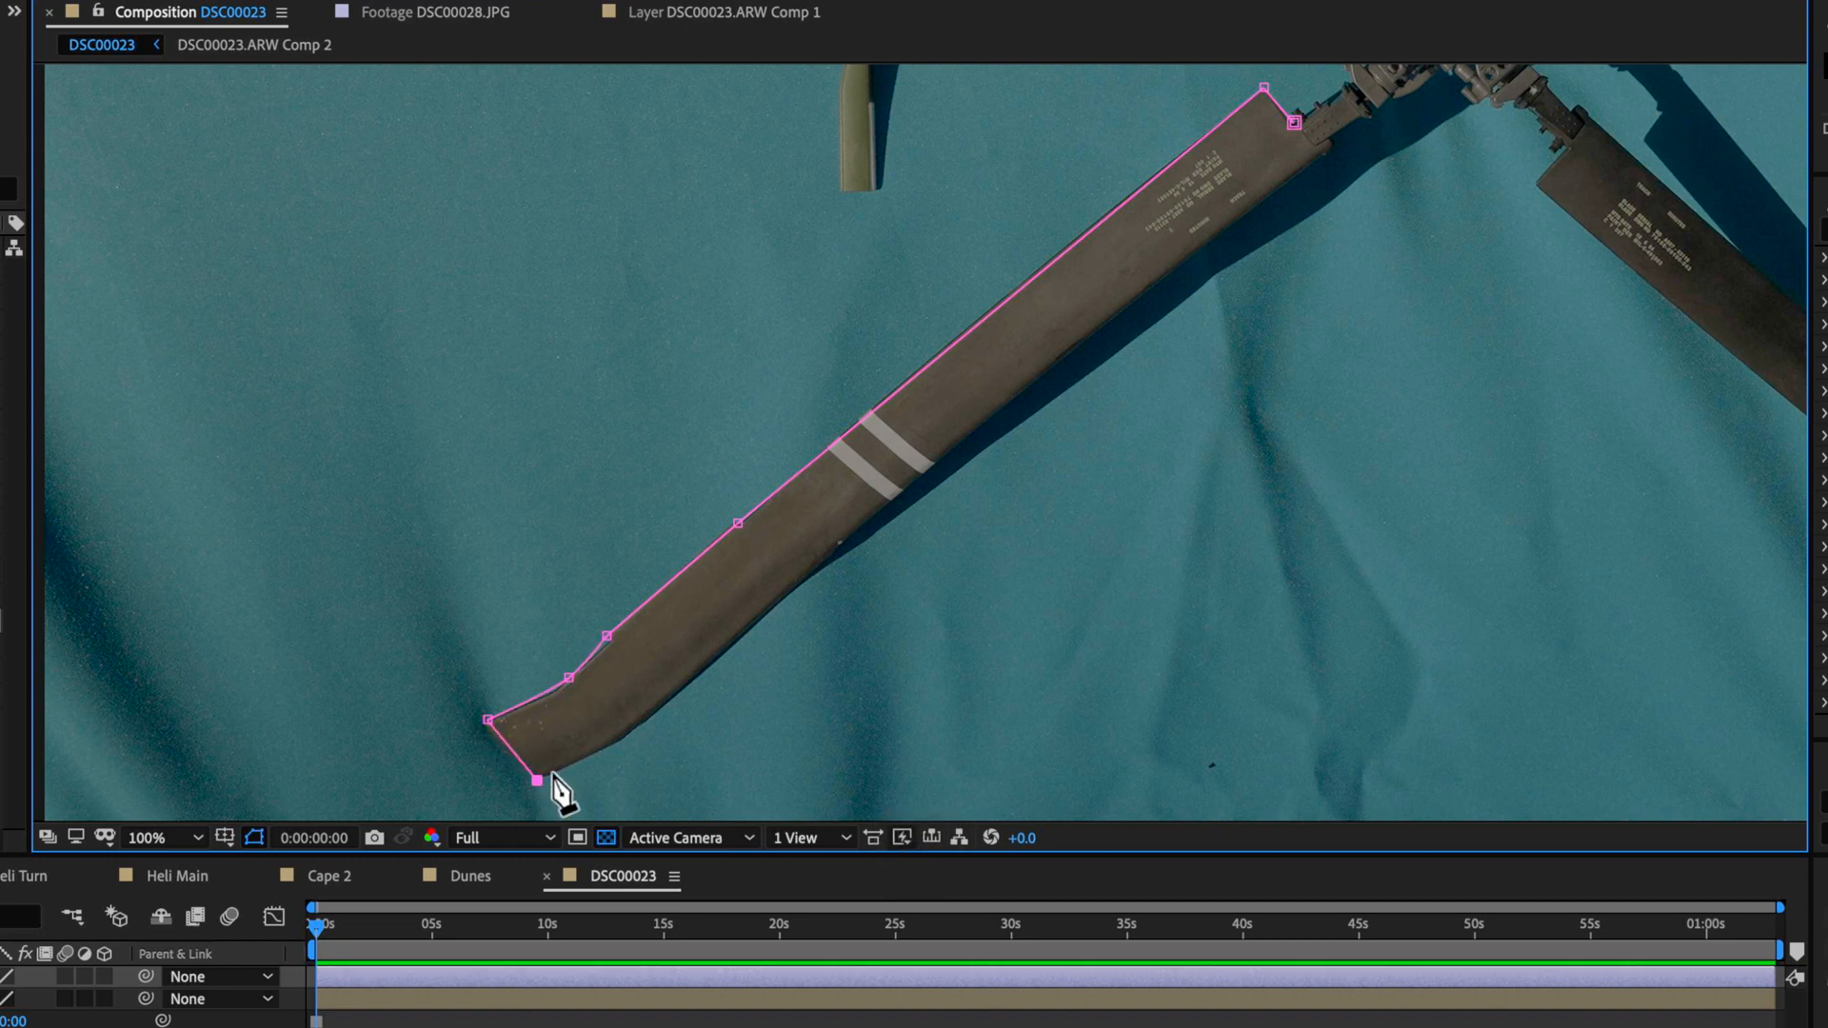
pyautogui.click(624, 736)
pyautogui.click(855, 534)
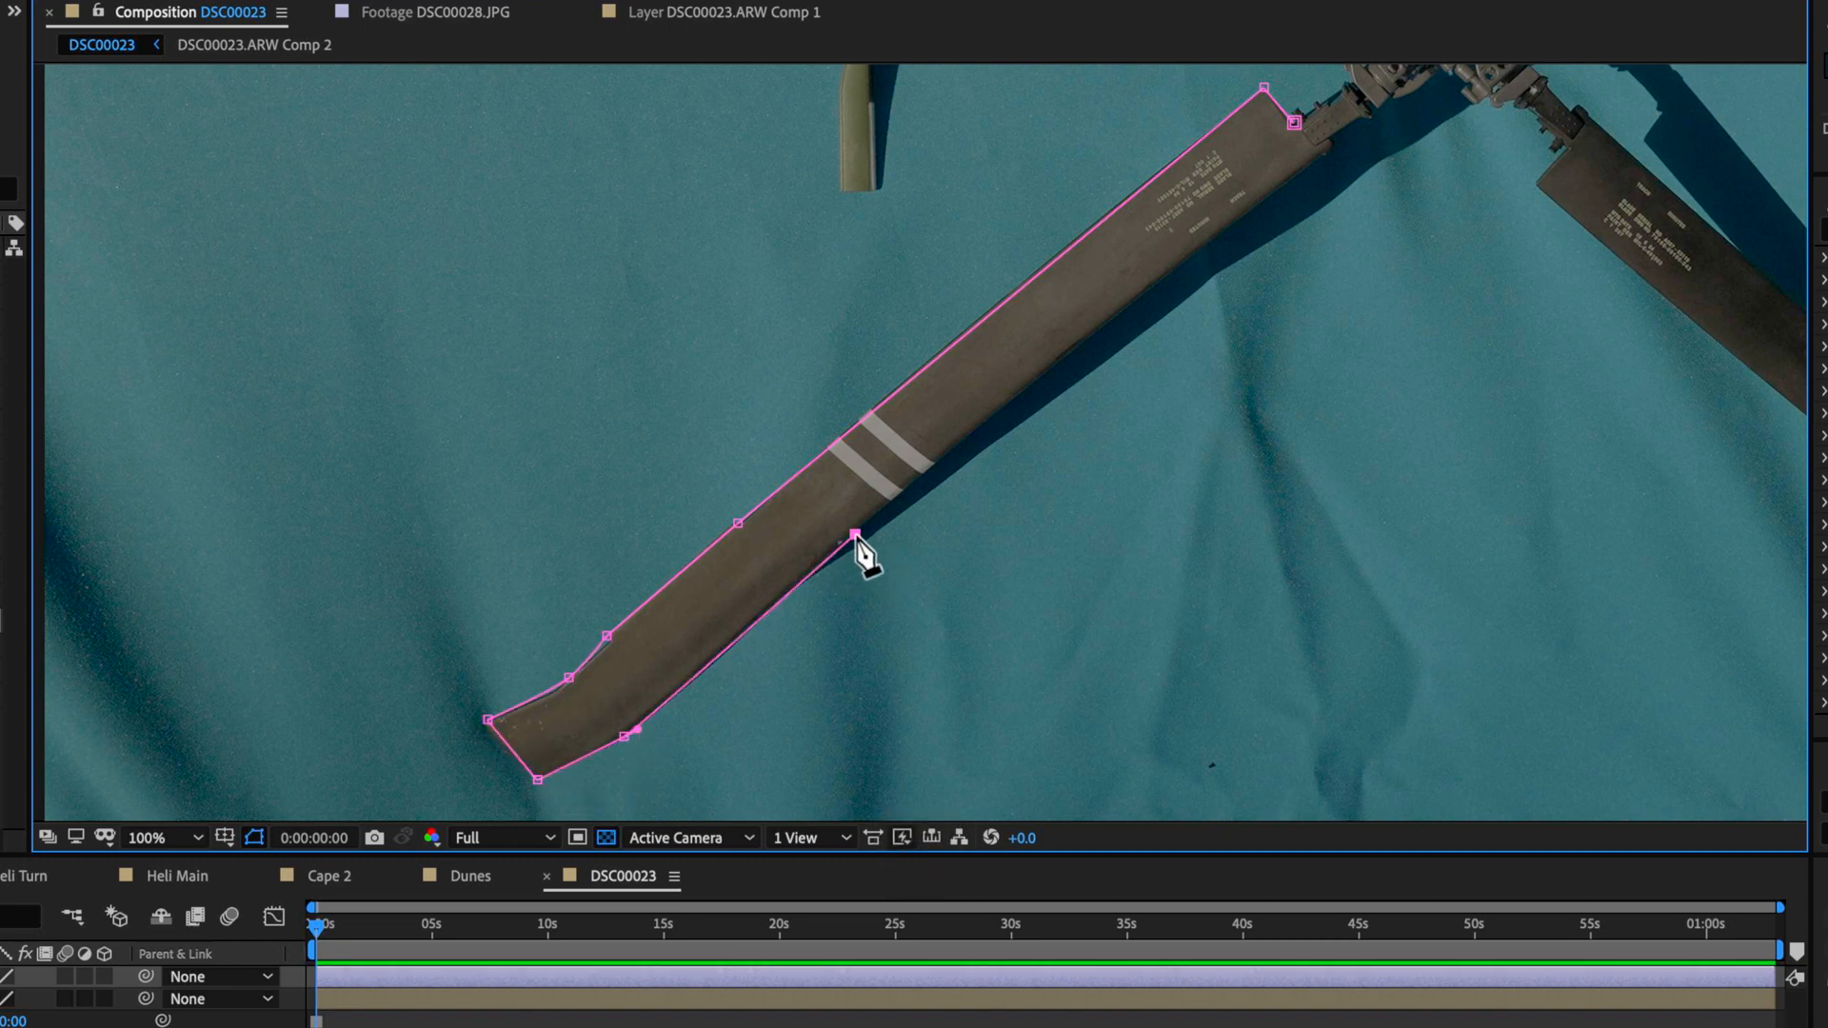
pyautogui.click(1337, 143)
# Continue the mask path around the underside of the rotor hub and along the lower-right blade.
pyautogui.moveTo(1392, 124); pyautogui.dragTo(940, 486)
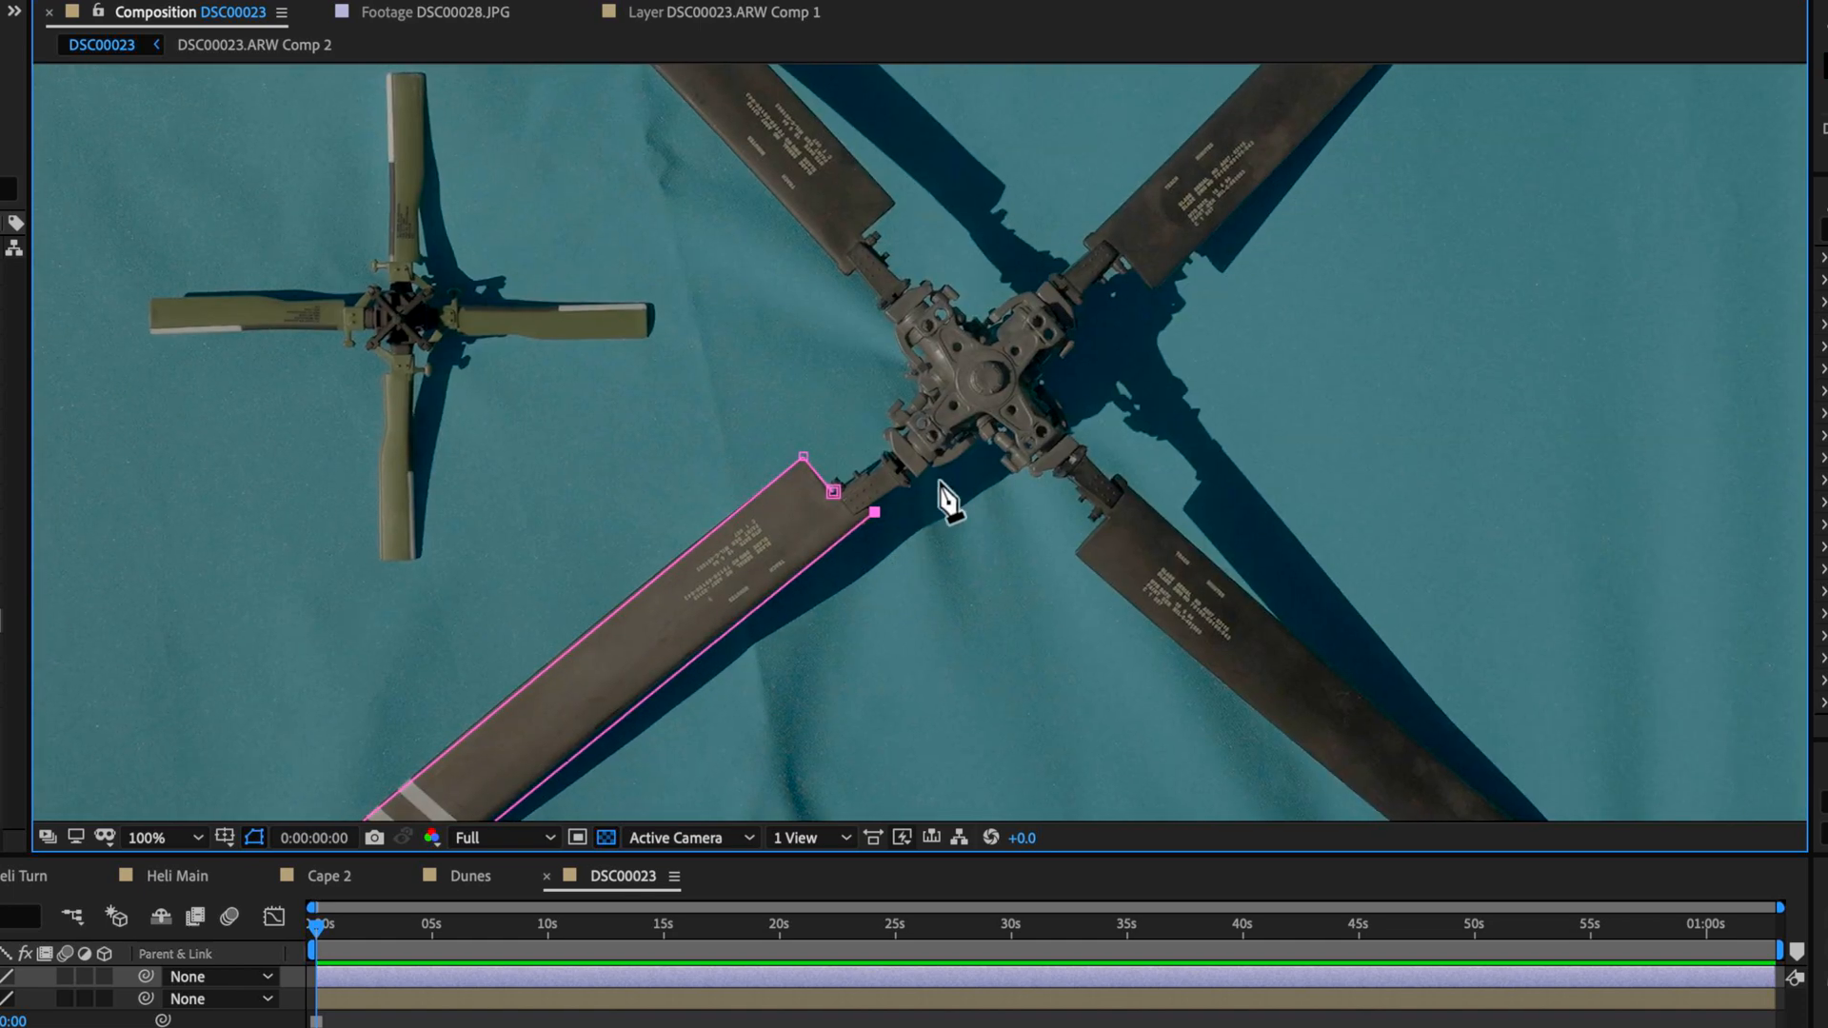
pyautogui.click(993, 439)
pyautogui.click(1049, 466)
pyautogui.click(1093, 506)
pyautogui.click(1215, 682)
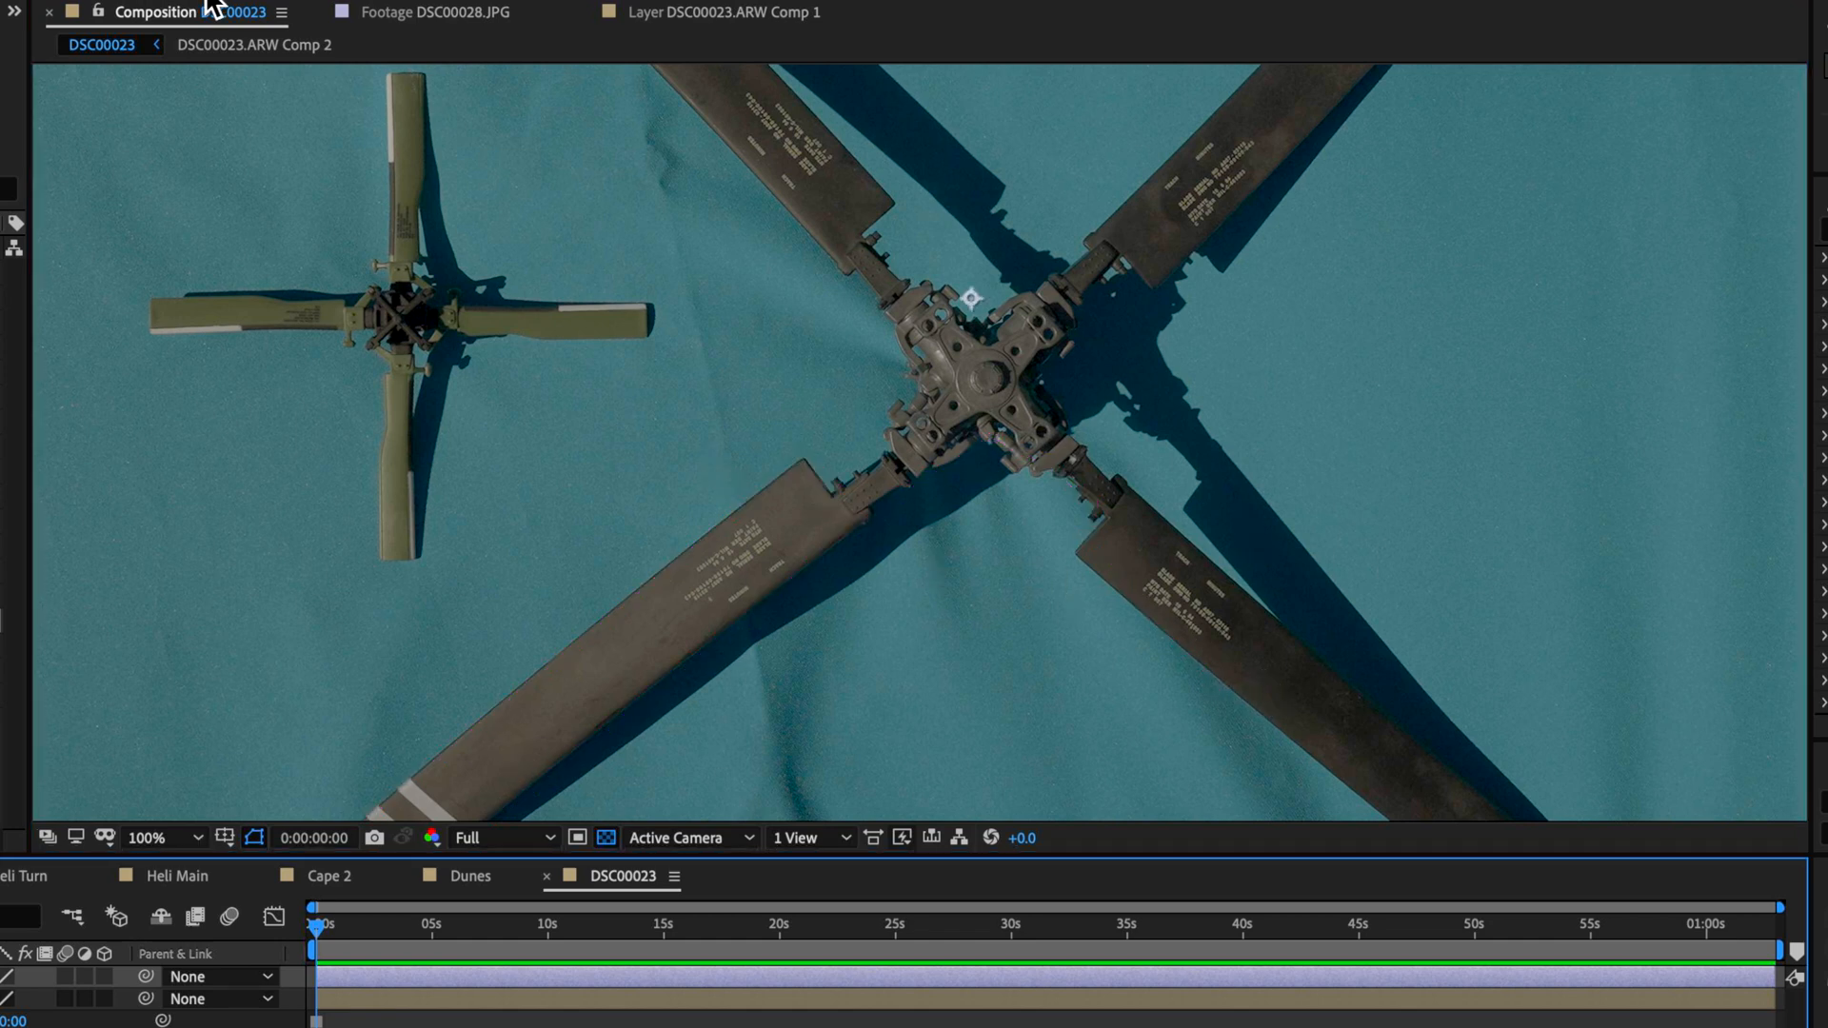
# Try isolating the rotor hub and blades in the layer view with the Roto Brush, subtracting the shadow beside the hub.
pyautogui.doubleClick(990, 354)
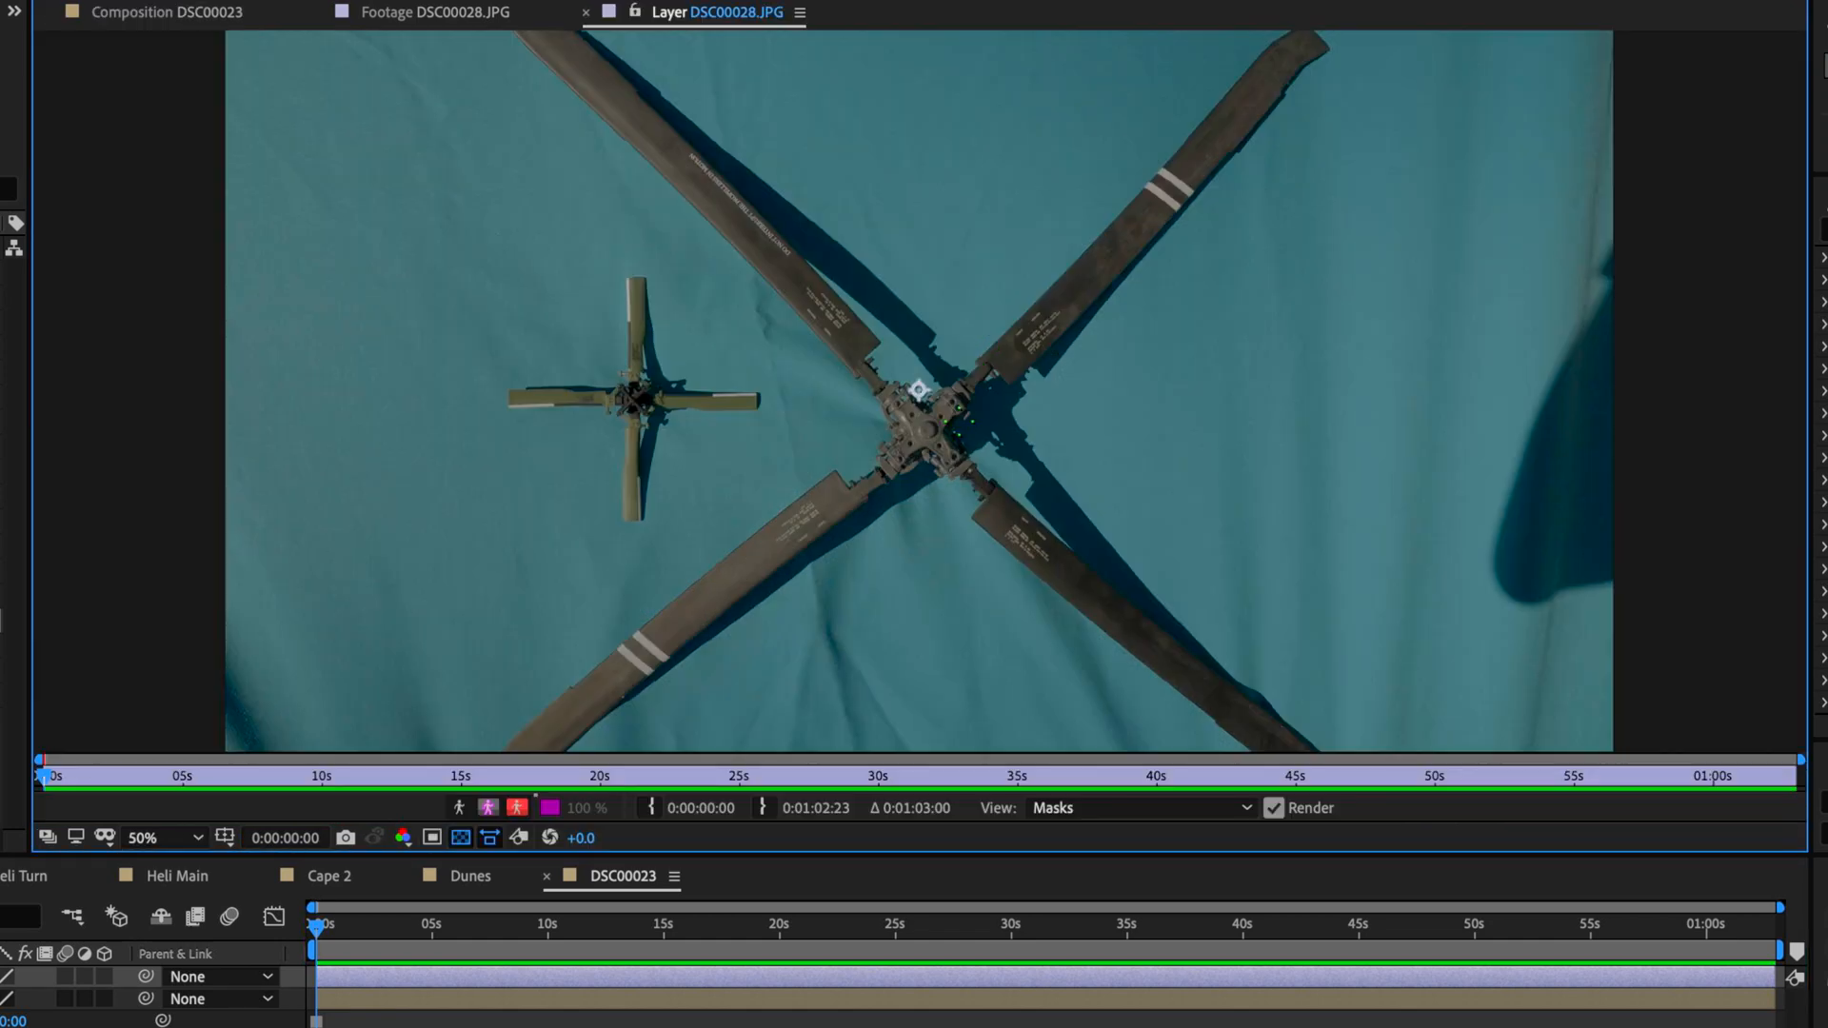
pyautogui.hotkey('alt', 'w')
pyautogui.moveTo(837, 501); pyautogui.dragTo(946, 396)
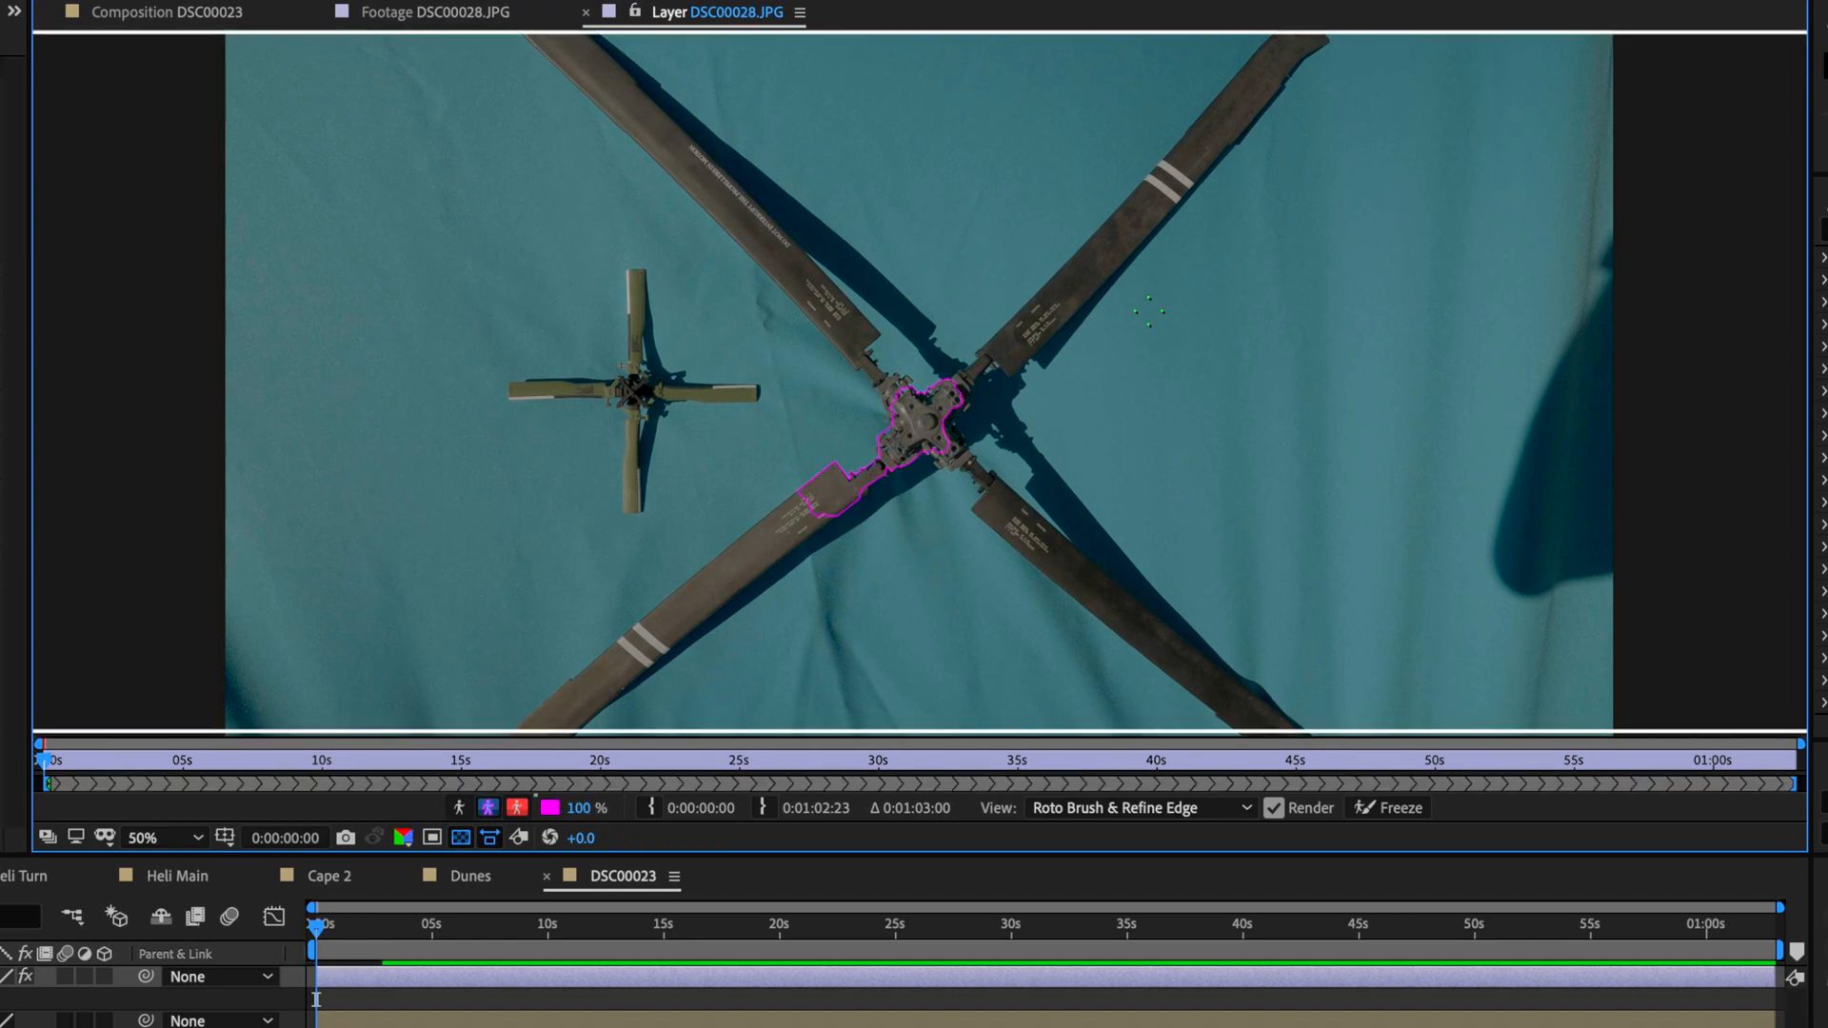
pyautogui.moveTo(977, 379); pyautogui.dragTo(964, 391)
pyautogui.moveTo(969, 470); pyautogui.dragTo(1014, 533)
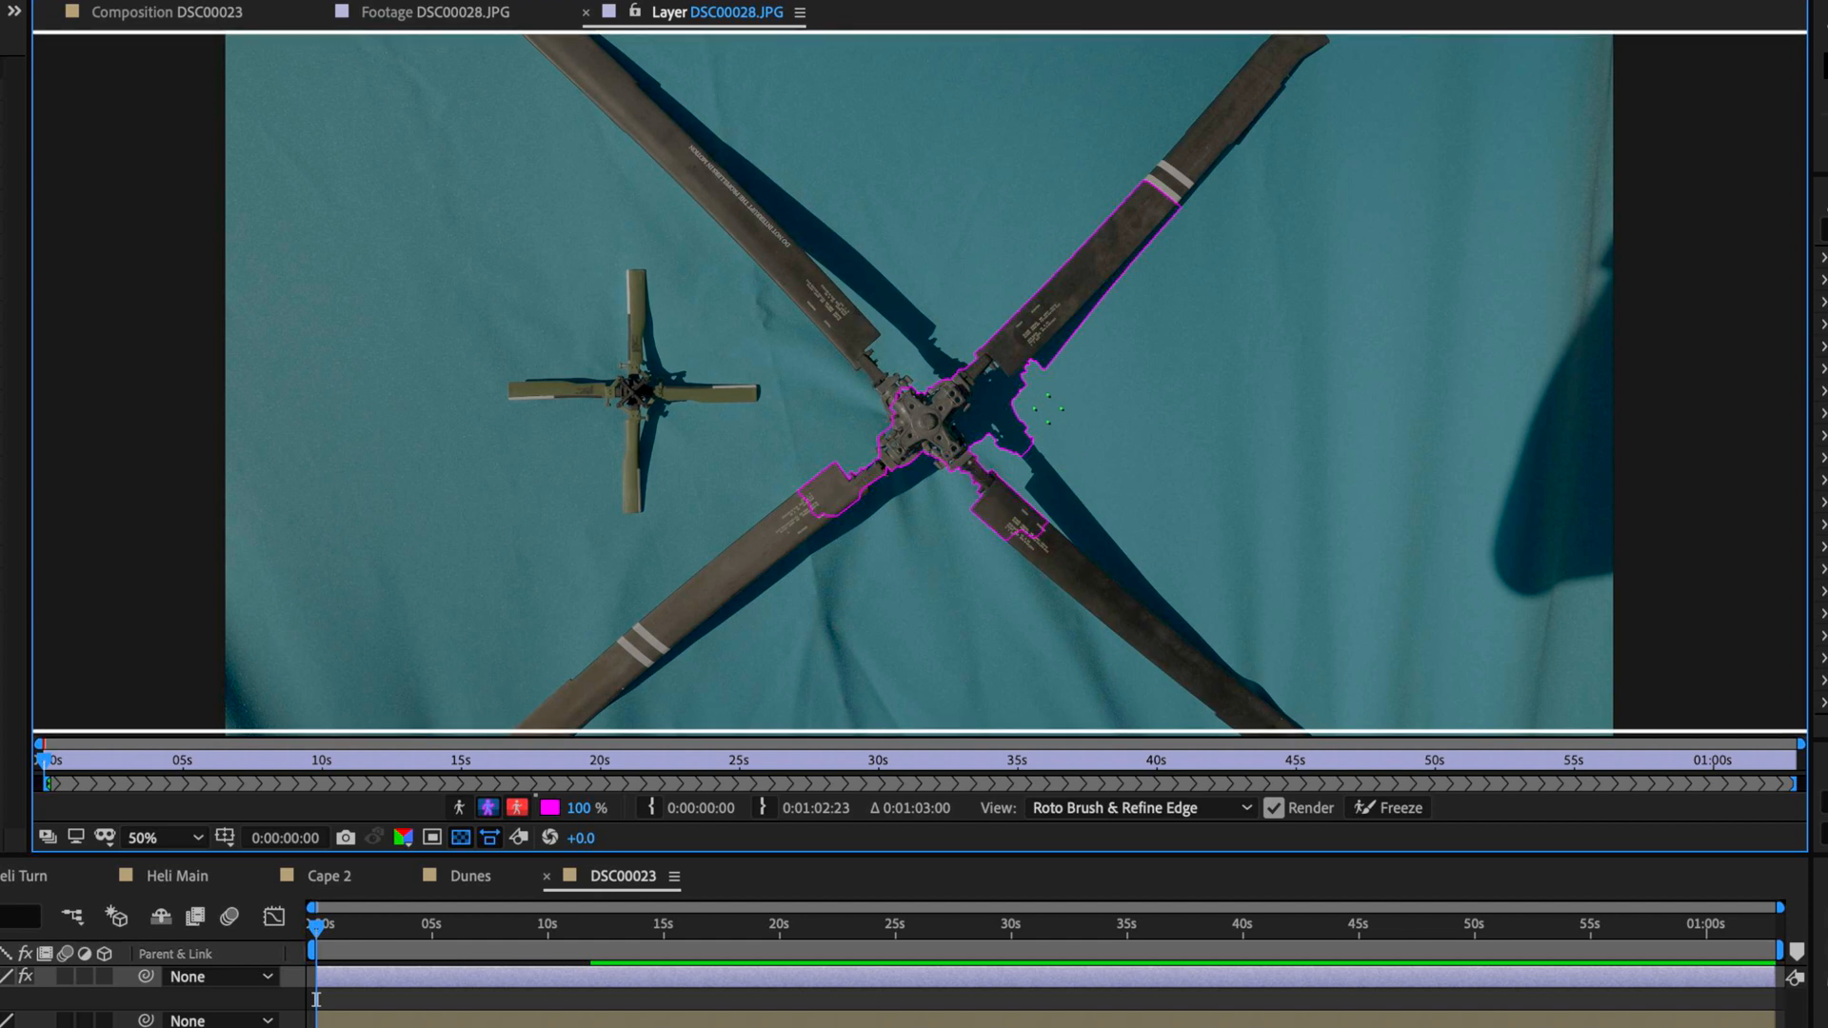
pyautogui.moveTo(1017, 389); pyautogui.dragTo(994, 380)
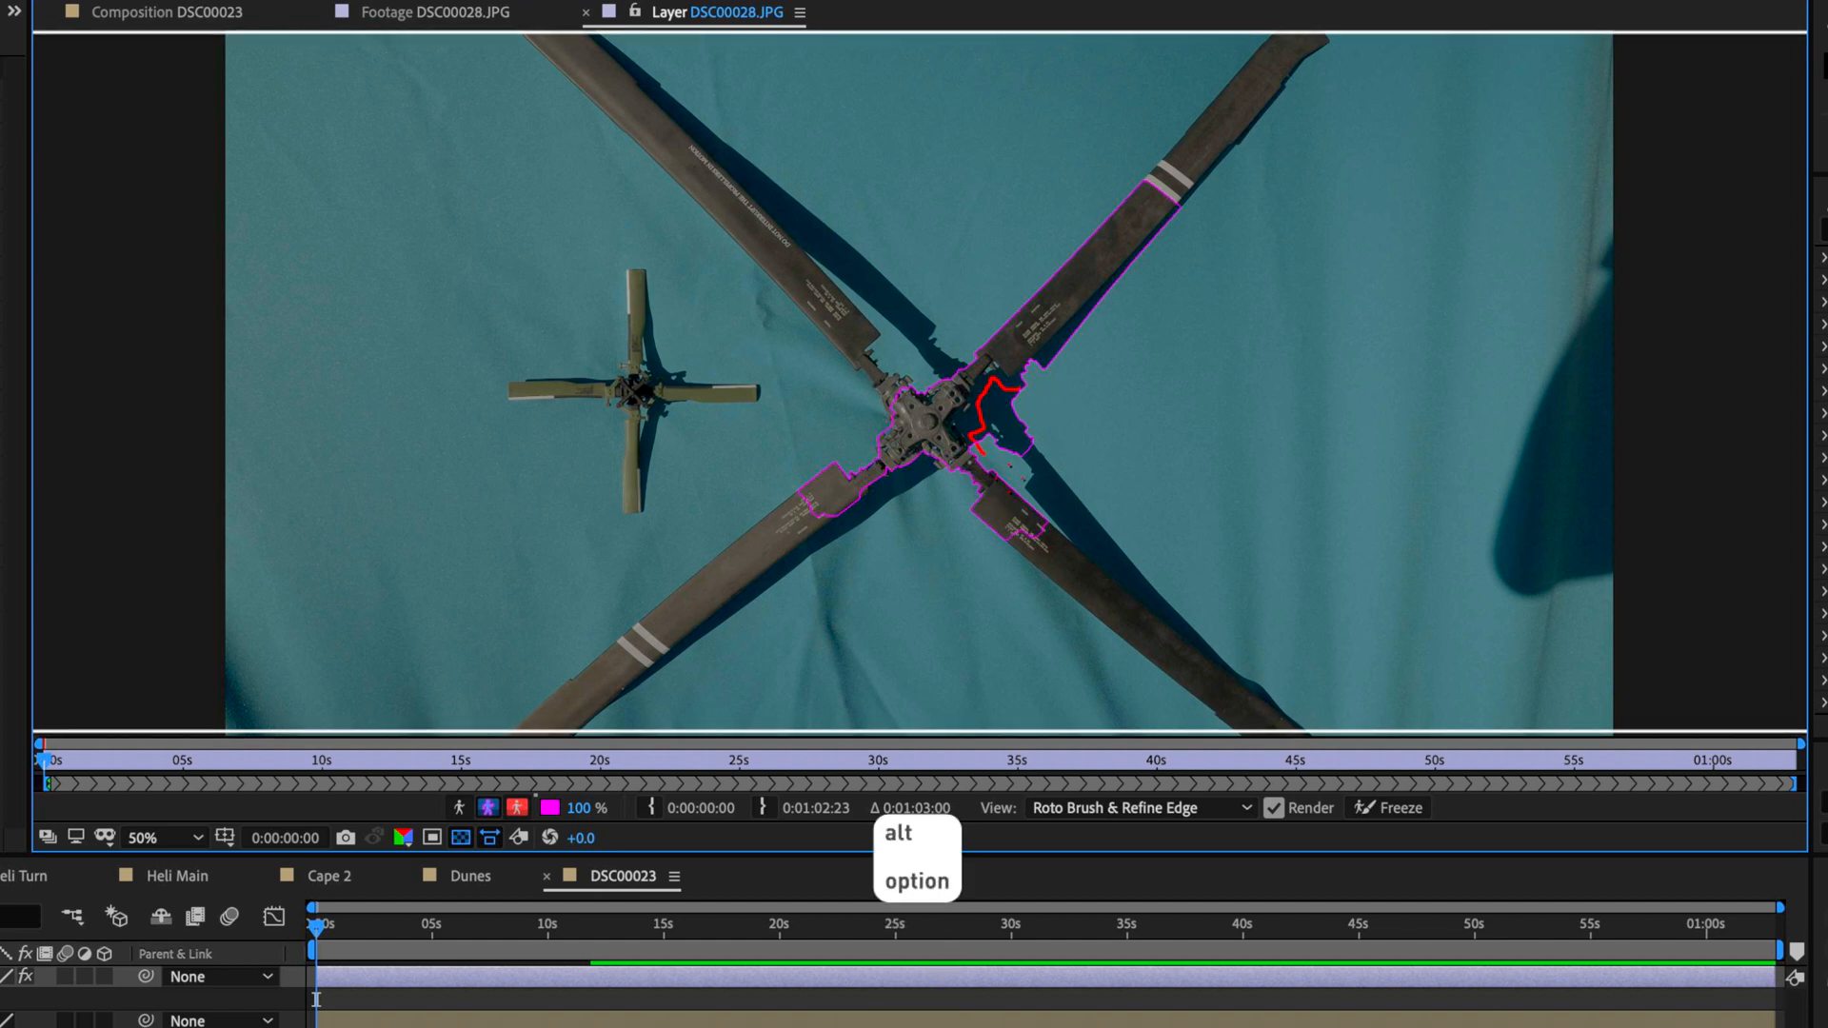
pyautogui.moveTo(1019, 529); pyautogui.dragTo(1120, 594)
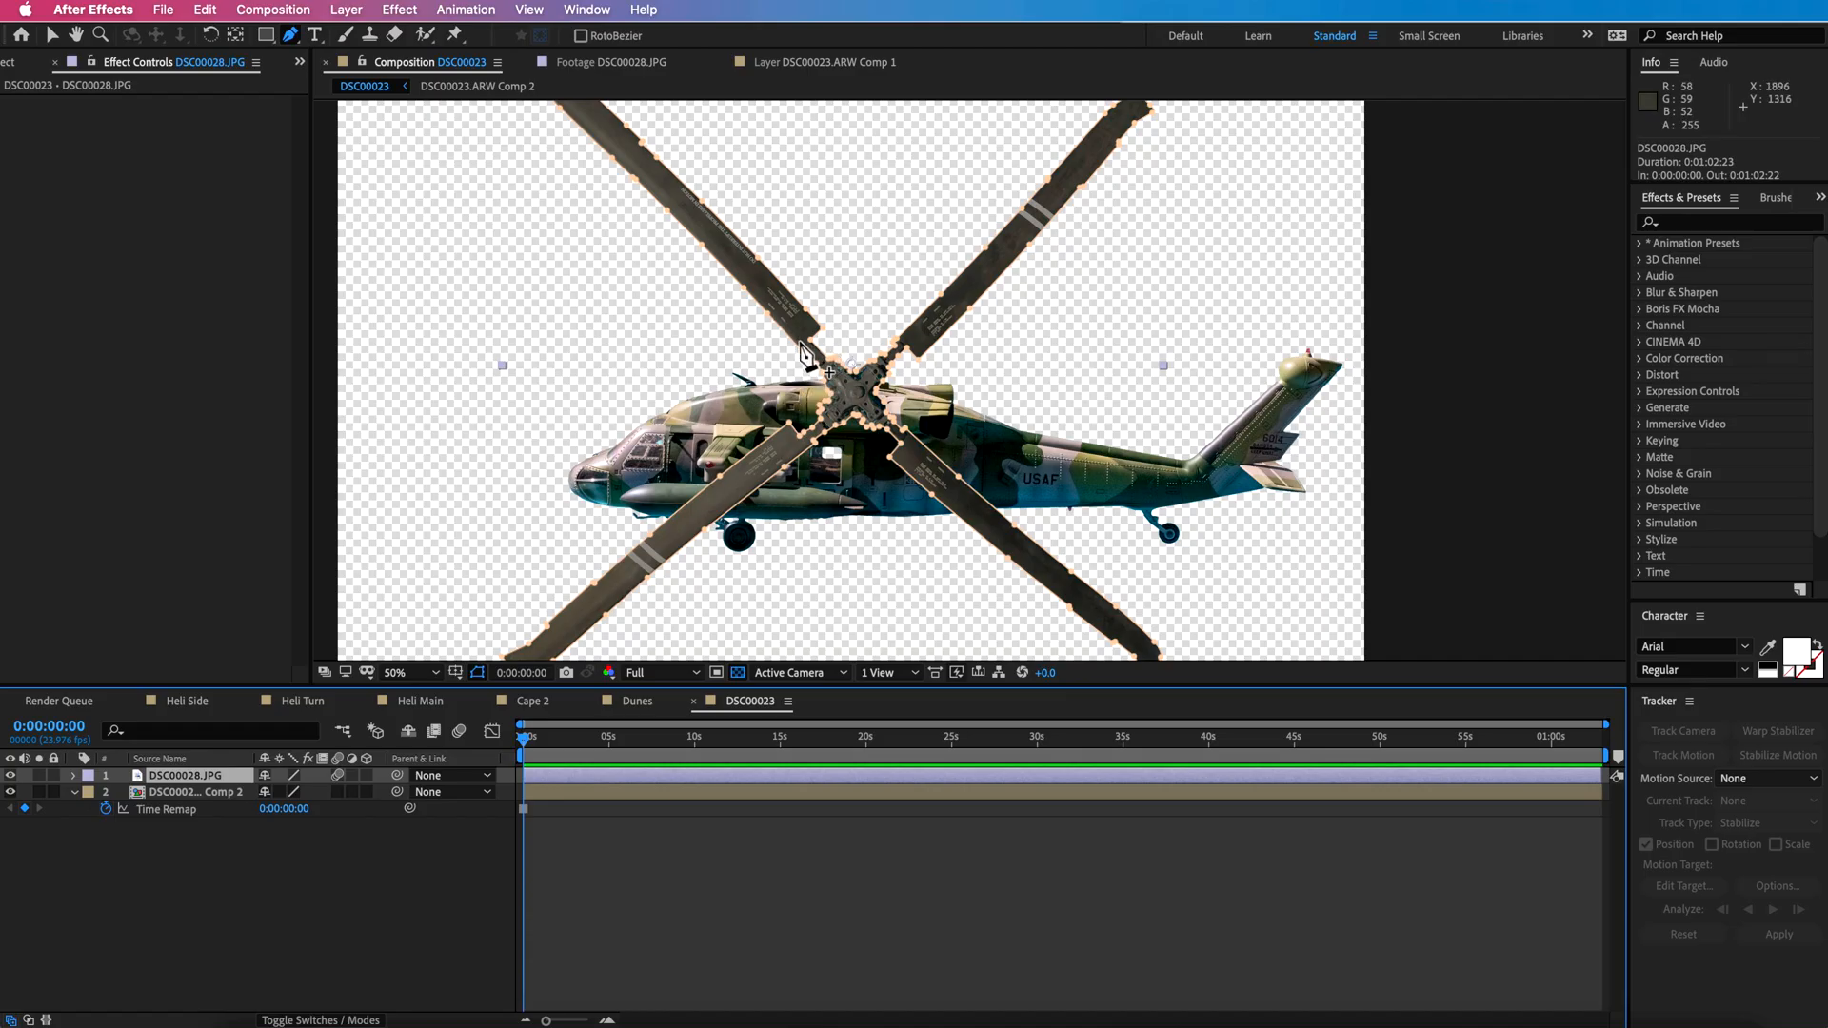
# Move the masked rotor layer above the helicopter and make it a 3D layer.
pyautogui.press('a')
pyautogui.moveTo(898, 762)
pyautogui.mouseDown()
pyautogui.moveTo(643, 760)
pyautogui.moveTo(905, 761)
pyautogui.mouseUp()
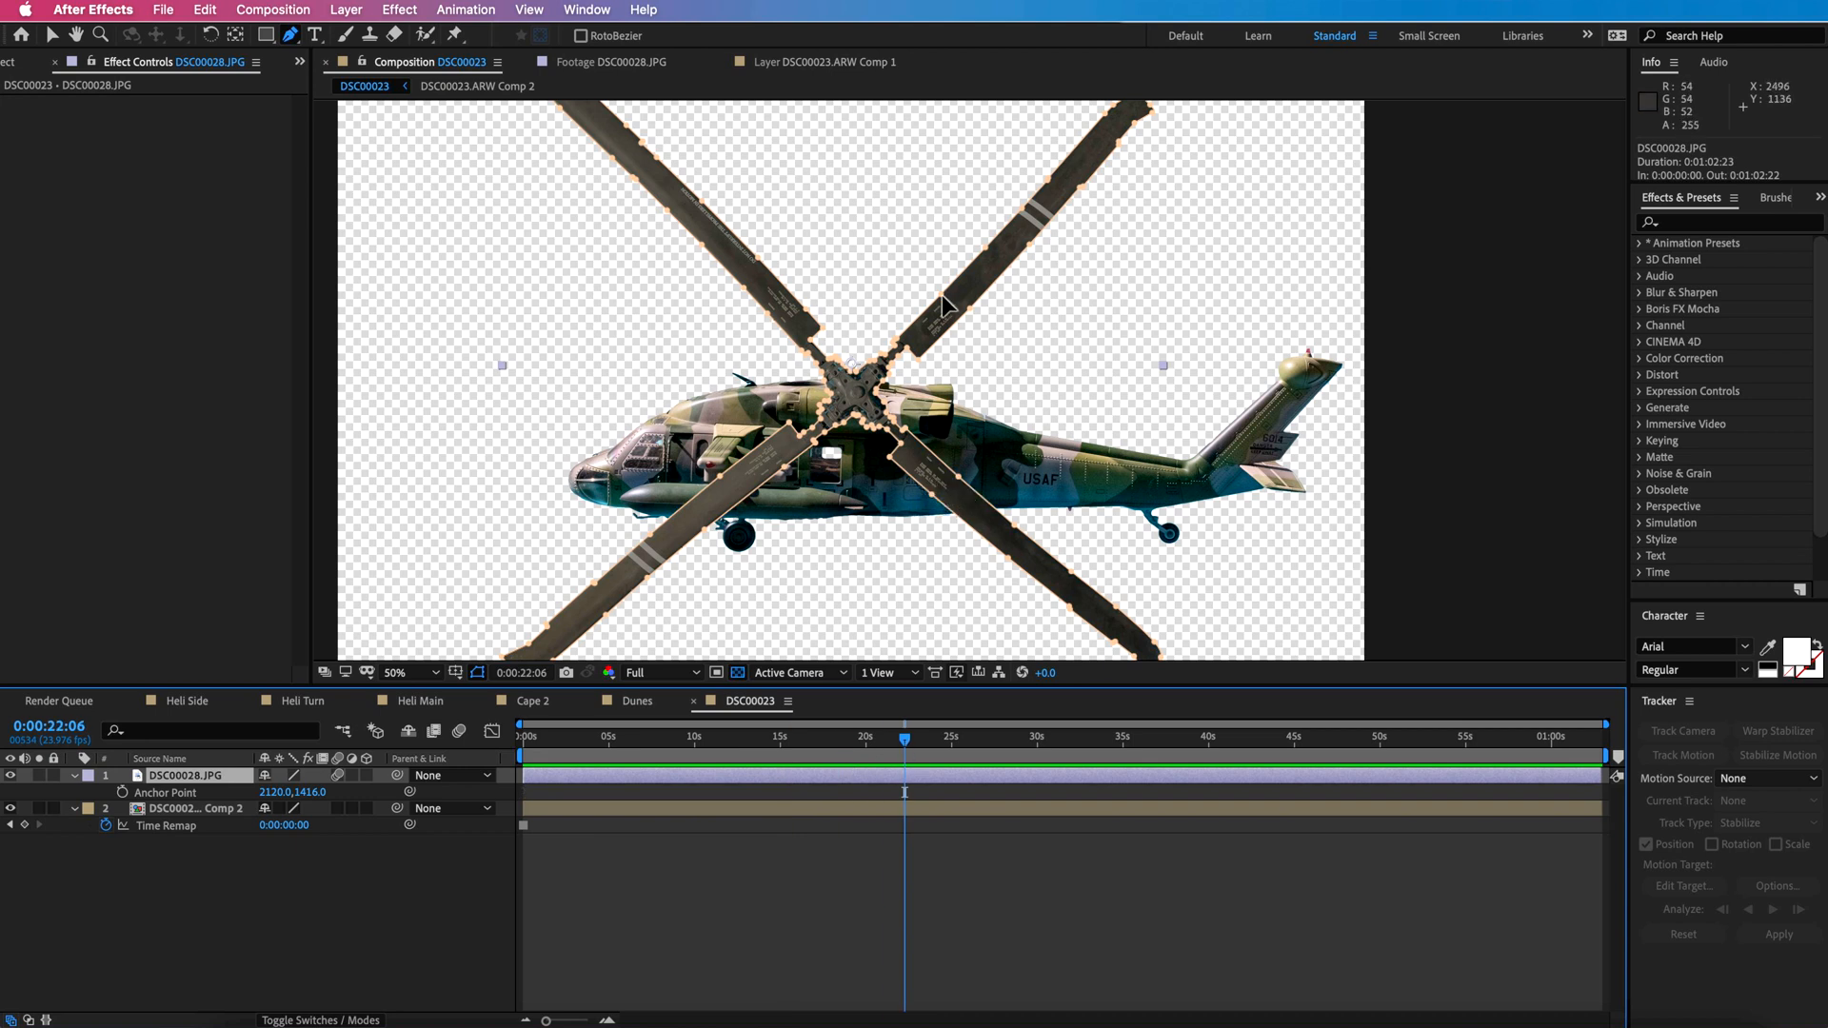
pyautogui.press('v')
pyautogui.moveTo(1071, 419); pyautogui.dragTo(1054, 351)
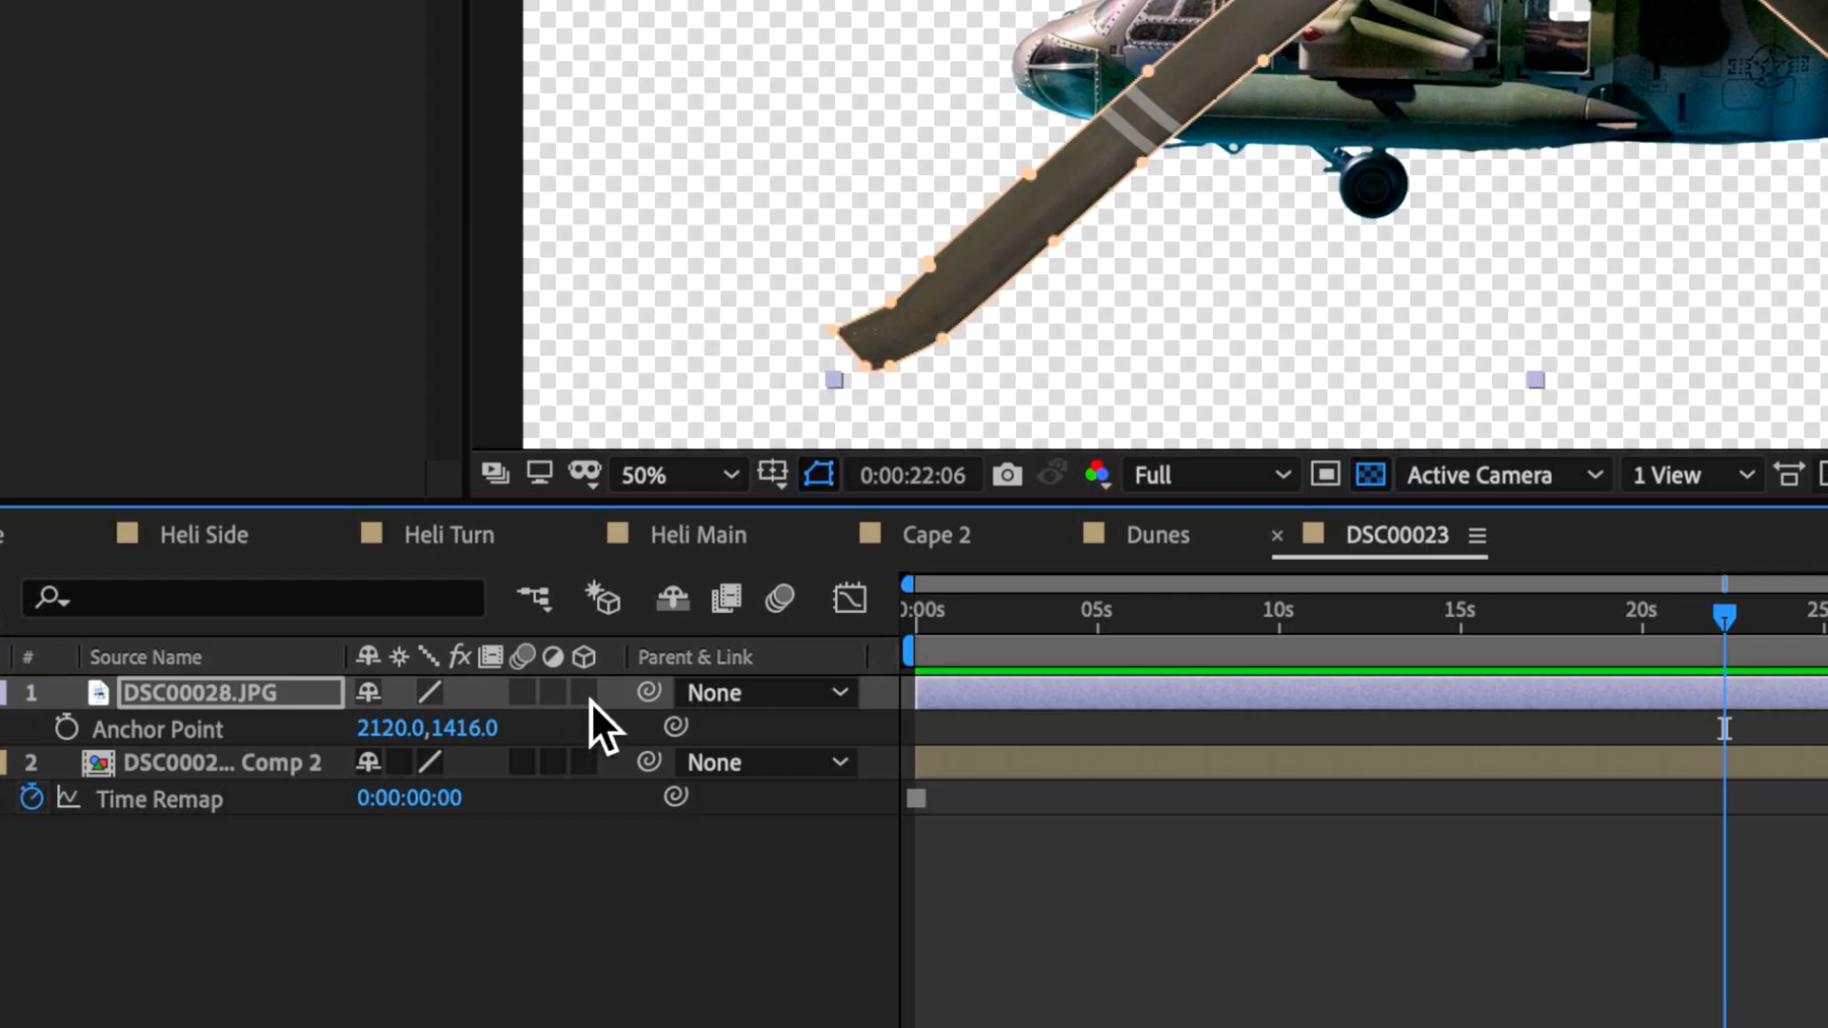
pyautogui.click(583, 694)
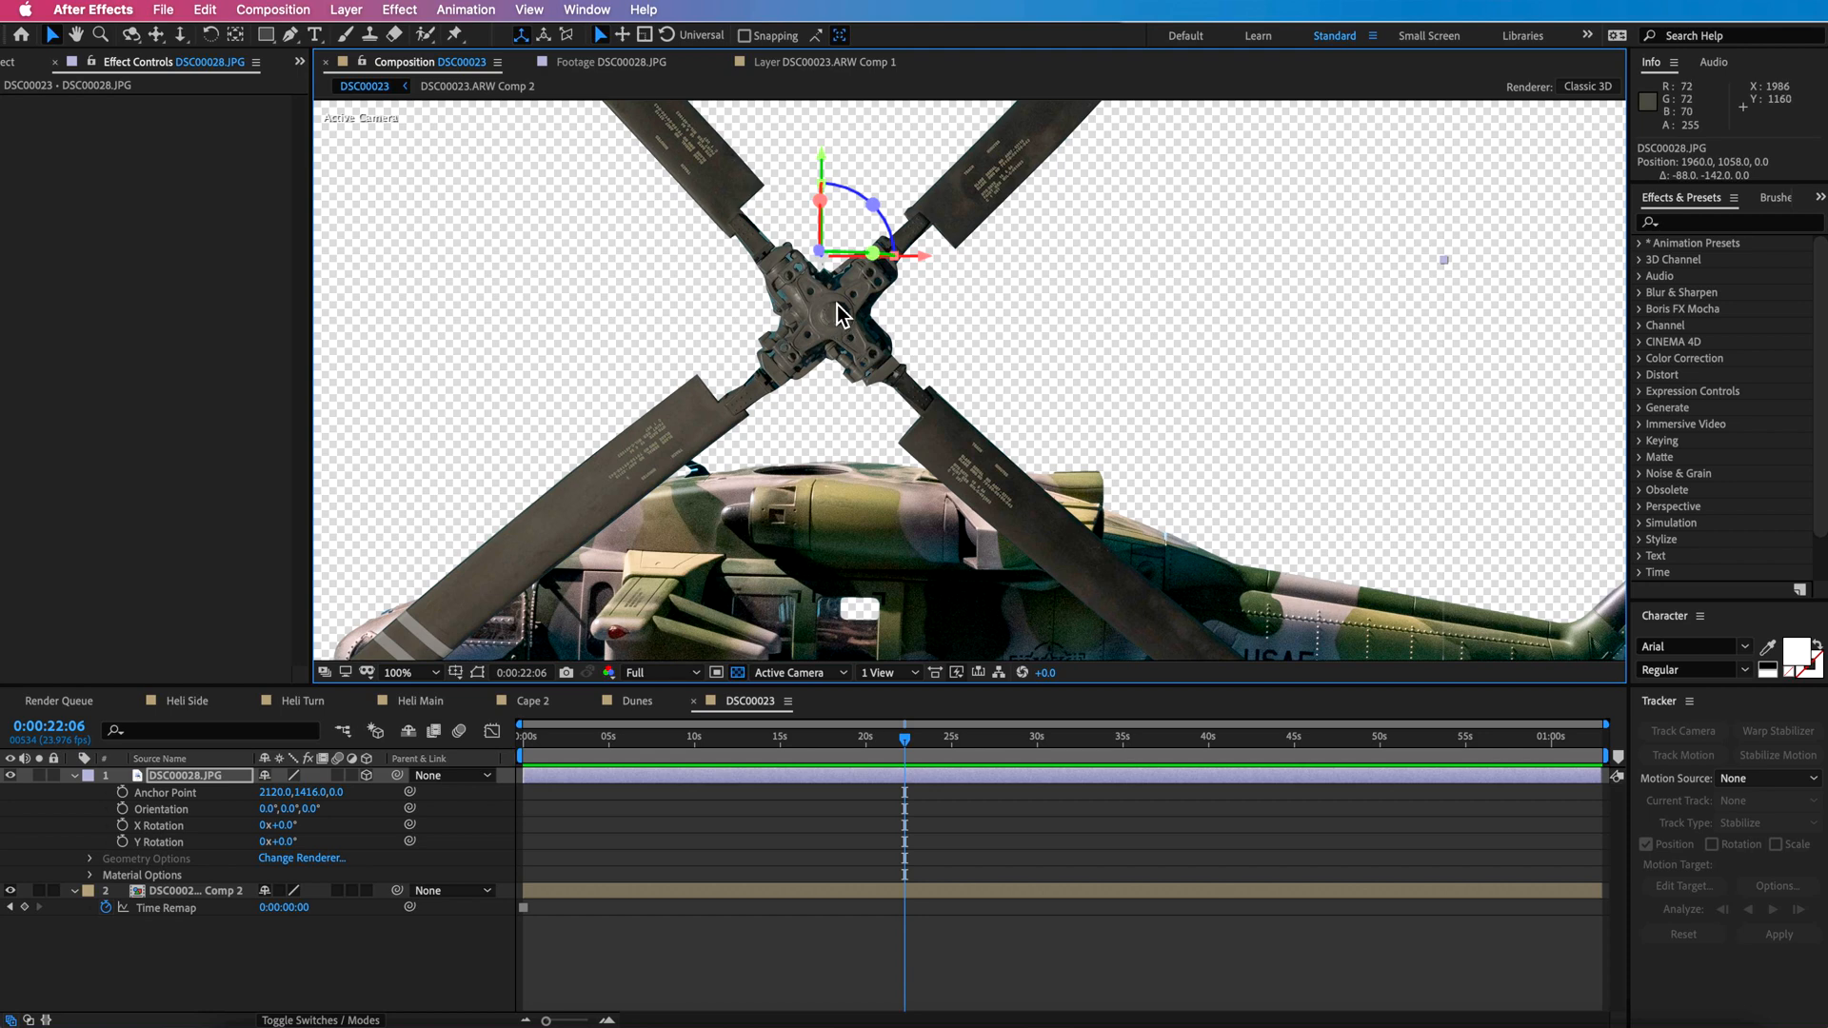
# Move the rotor layer's anchor point to the centre of the hub at 2152, 1540 and expand its Transform properties.
pyautogui.press('y')
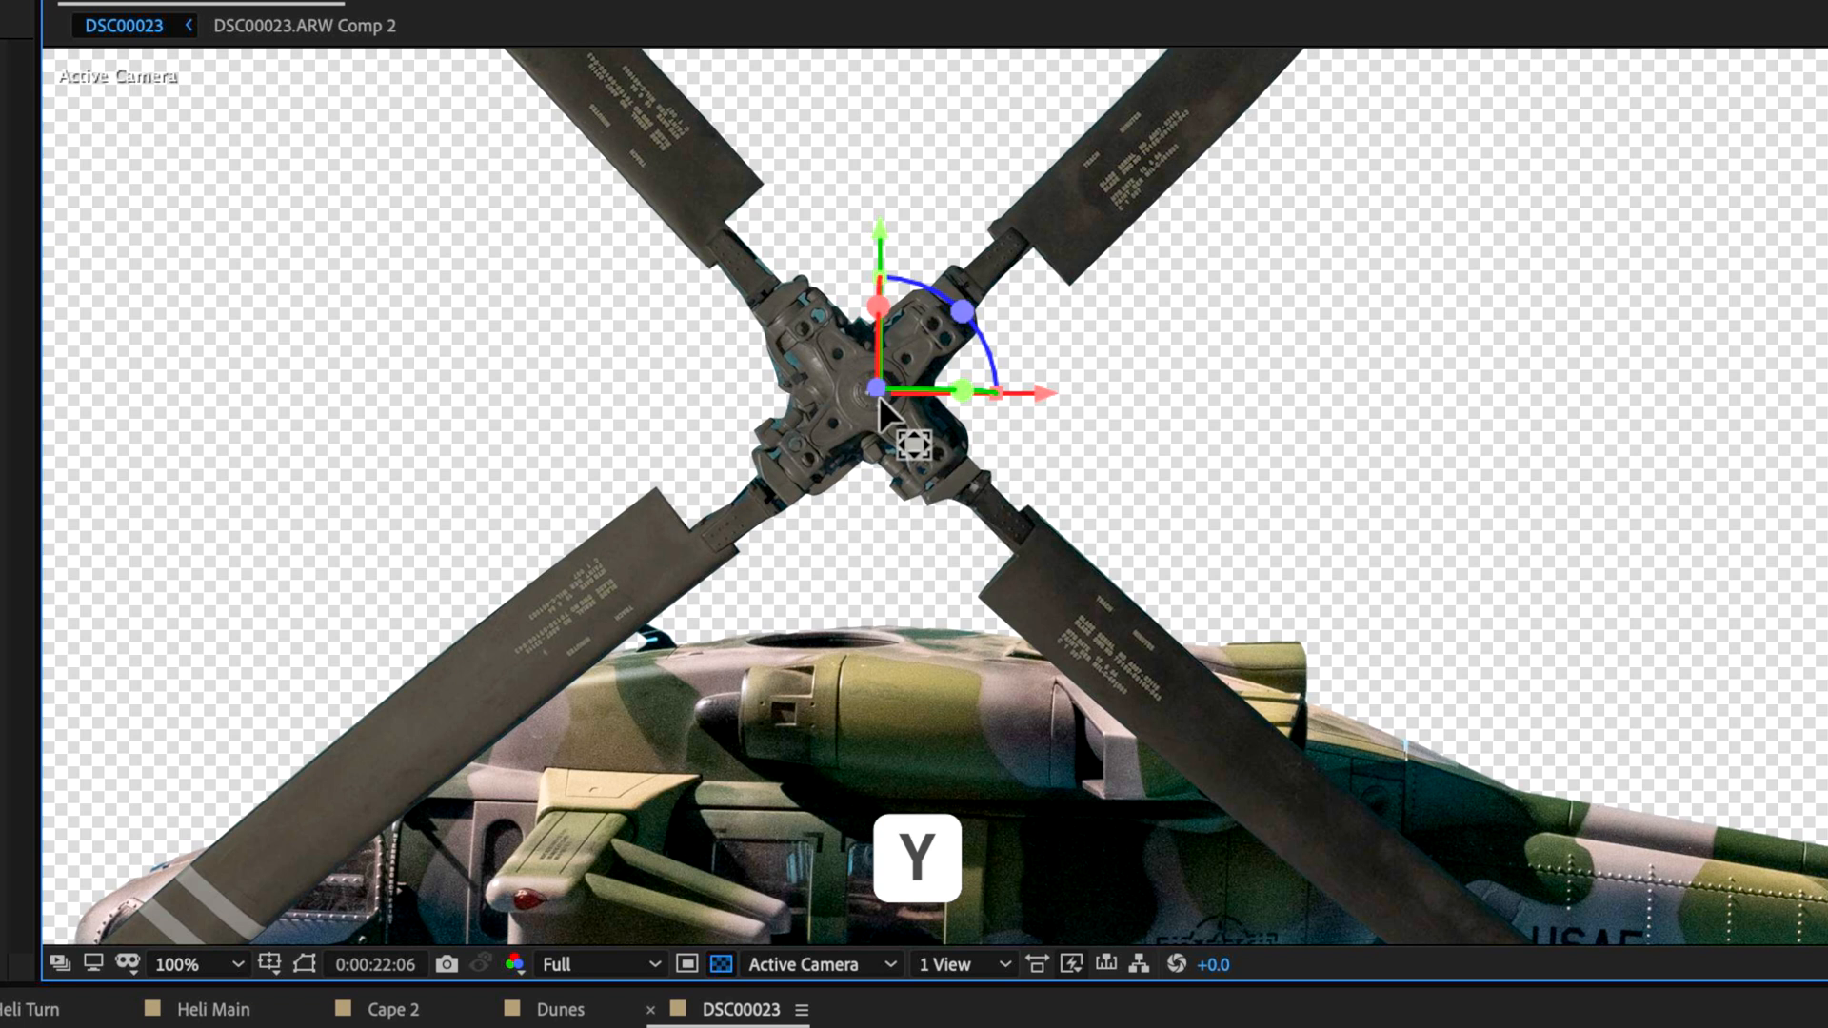
pyautogui.click(609, 1027)
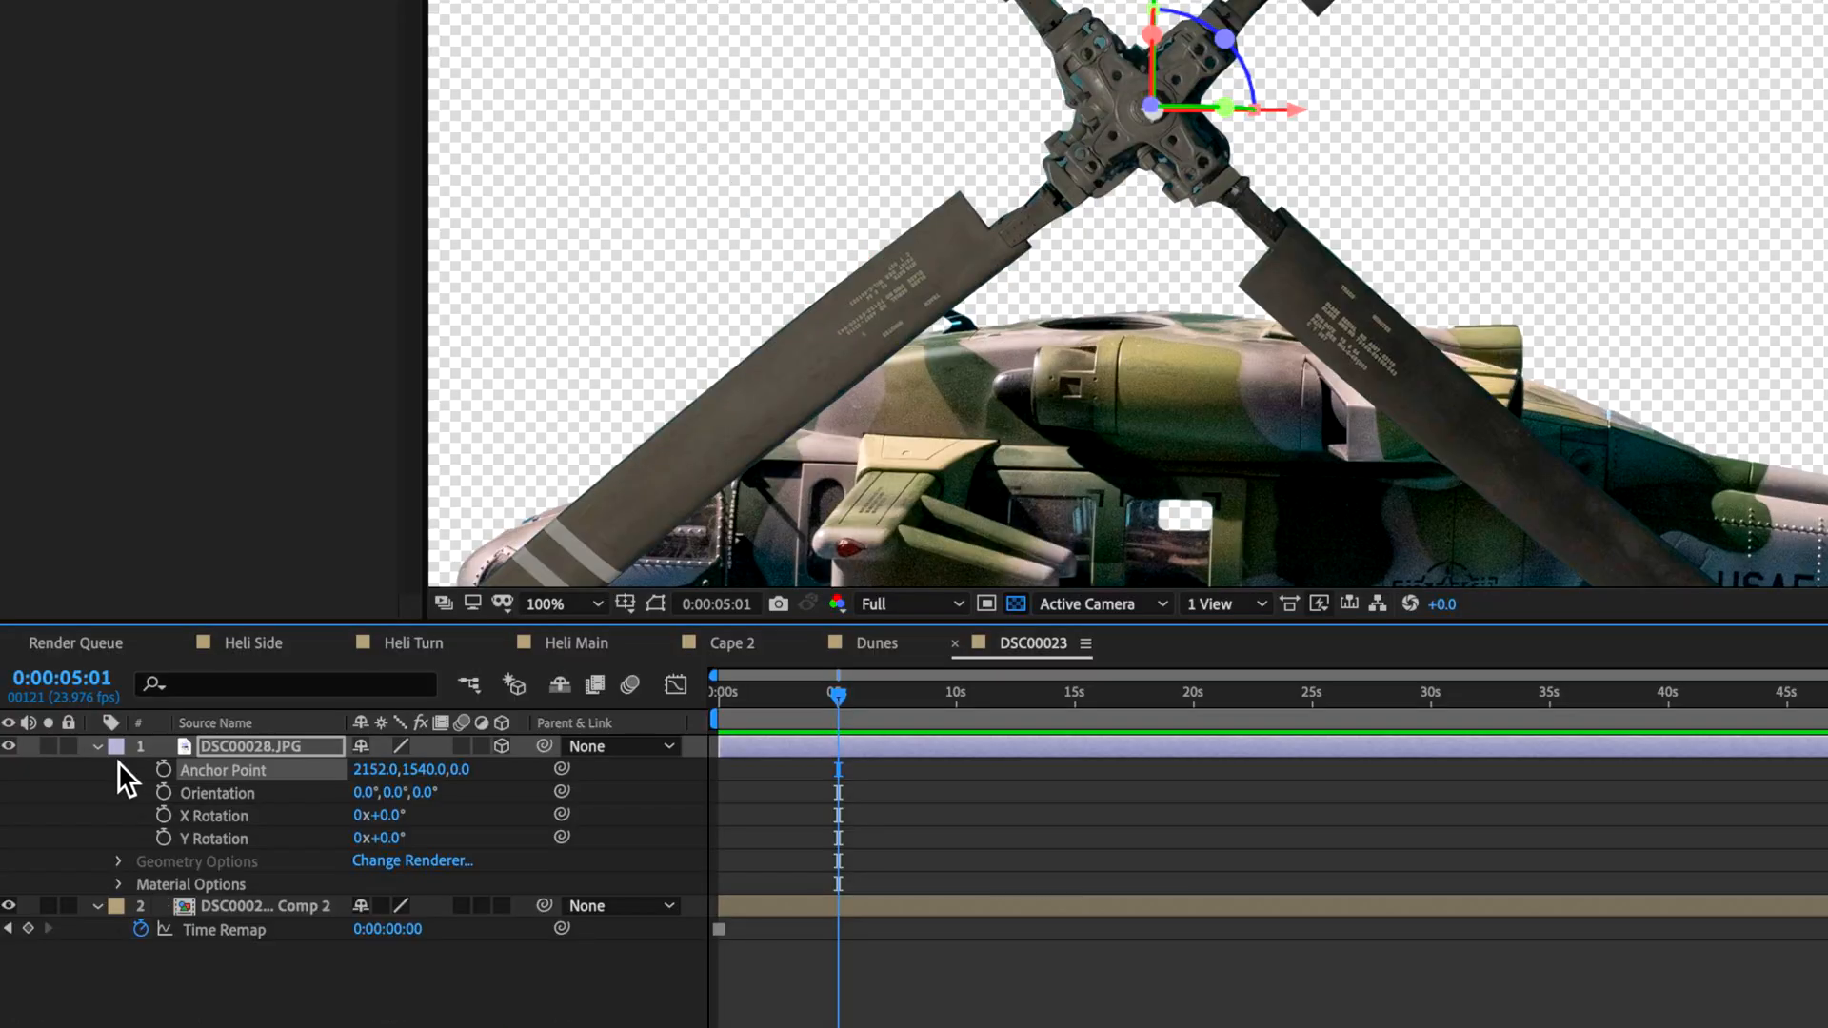
pyautogui.click(99, 748)
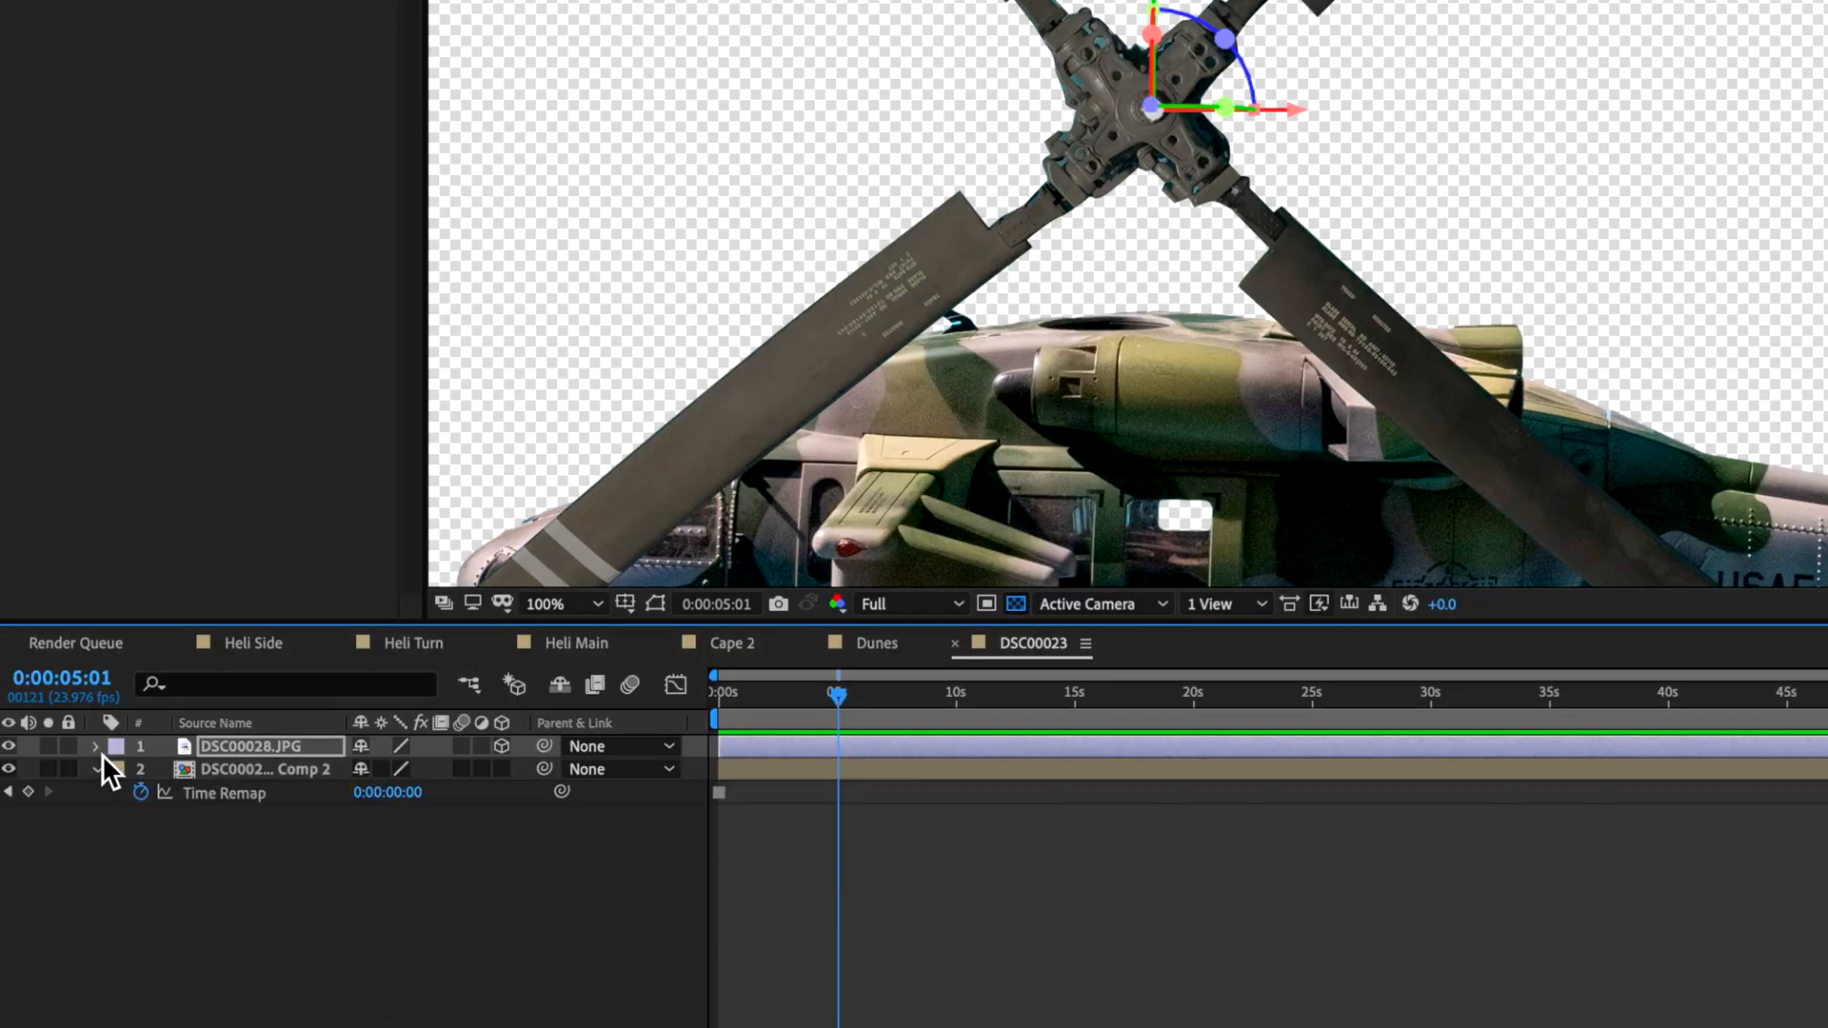
pyautogui.click(99, 748)
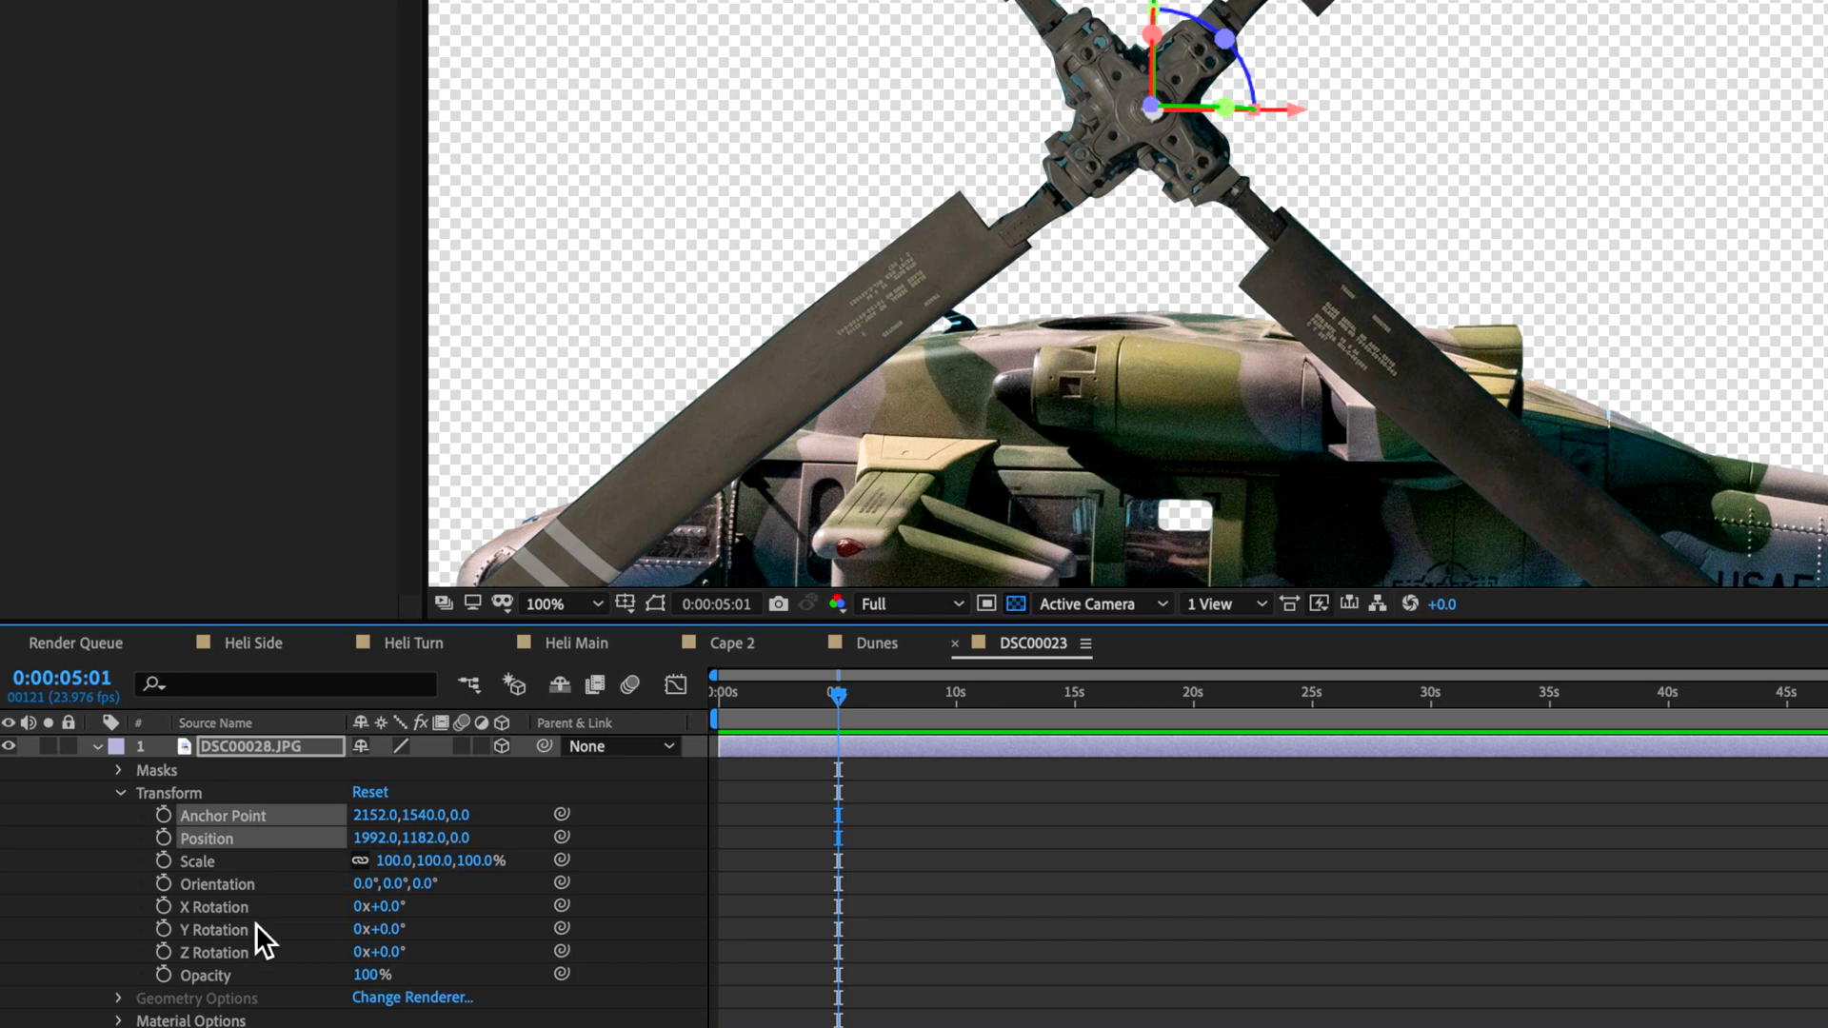
# Try spinning the rotor layer with its Z Rotation value, and undo the trial.
pyautogui.moveTo(391, 959); pyautogui.dragTo(442, 979)
pyautogui.press('super+z')
pyautogui.moveTo(811, 707); pyautogui.dragTo(750, 706)
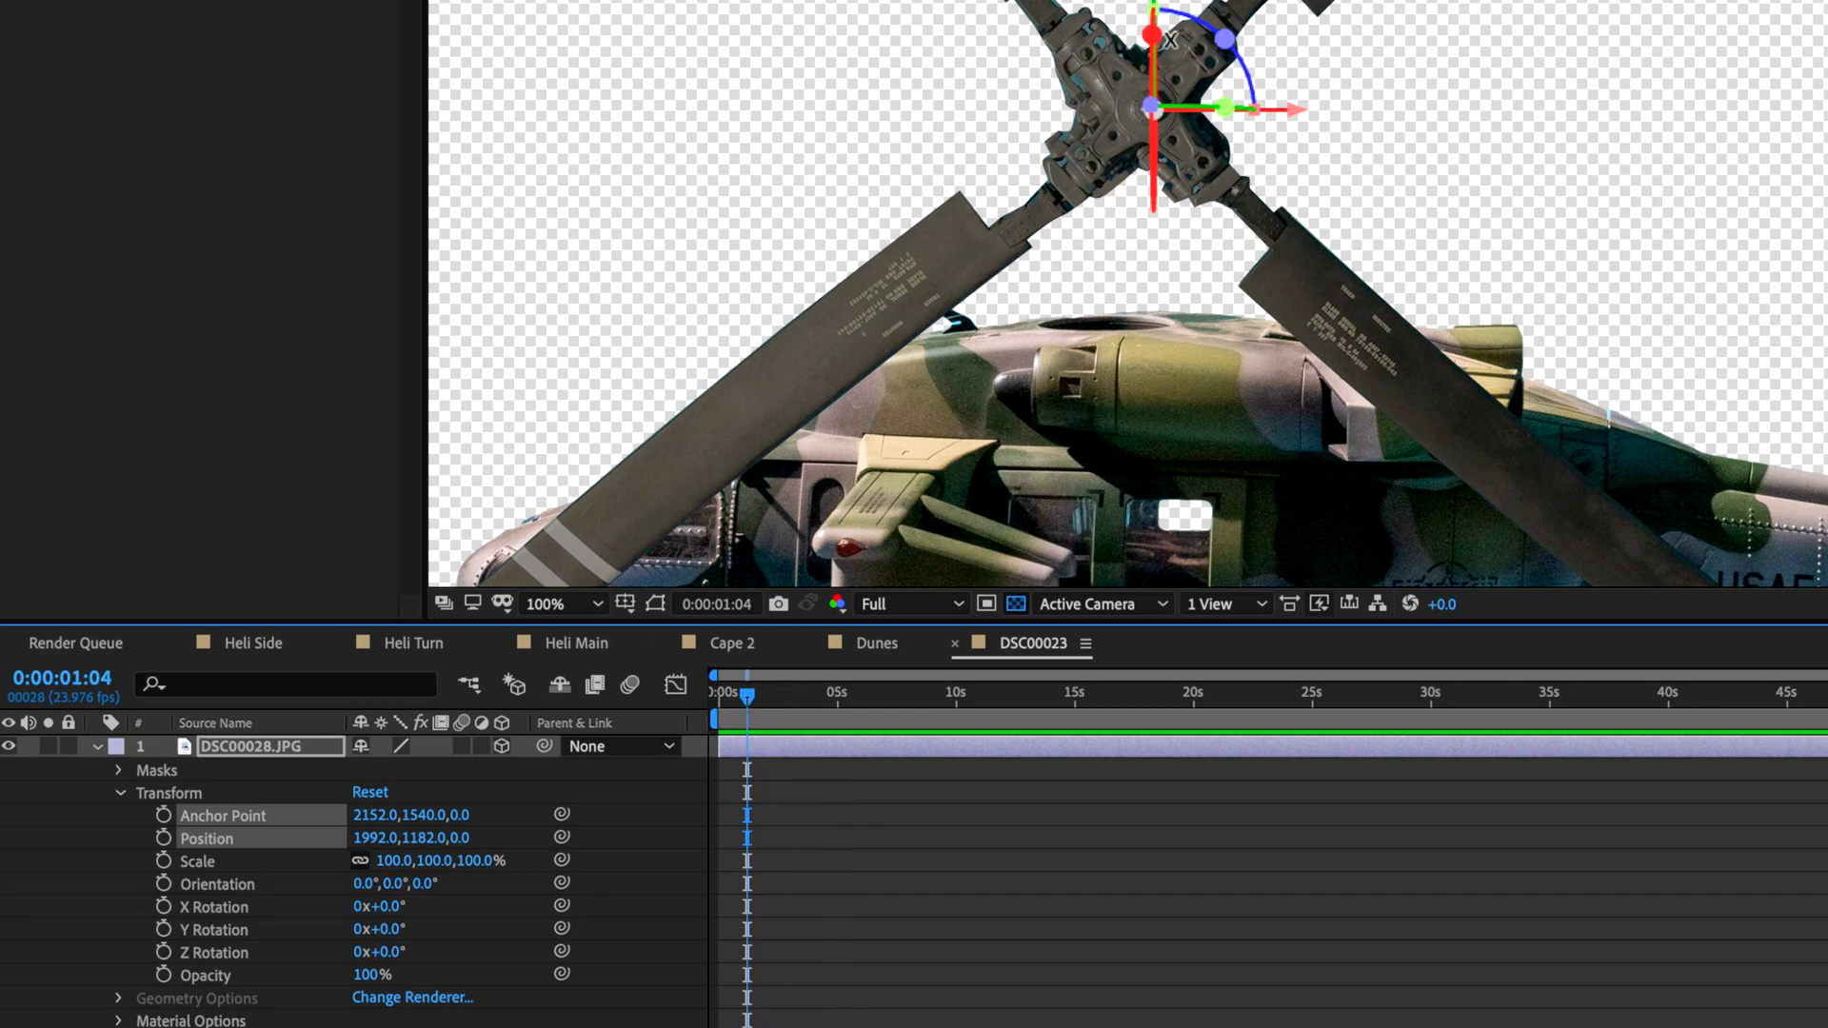
# Tilt the rotor layer about its X axis to an orientation of about 280.8° so the blades lie nearly flat.
pyautogui.moveTo(1156, 39); pyautogui.dragTo(1157, 261)
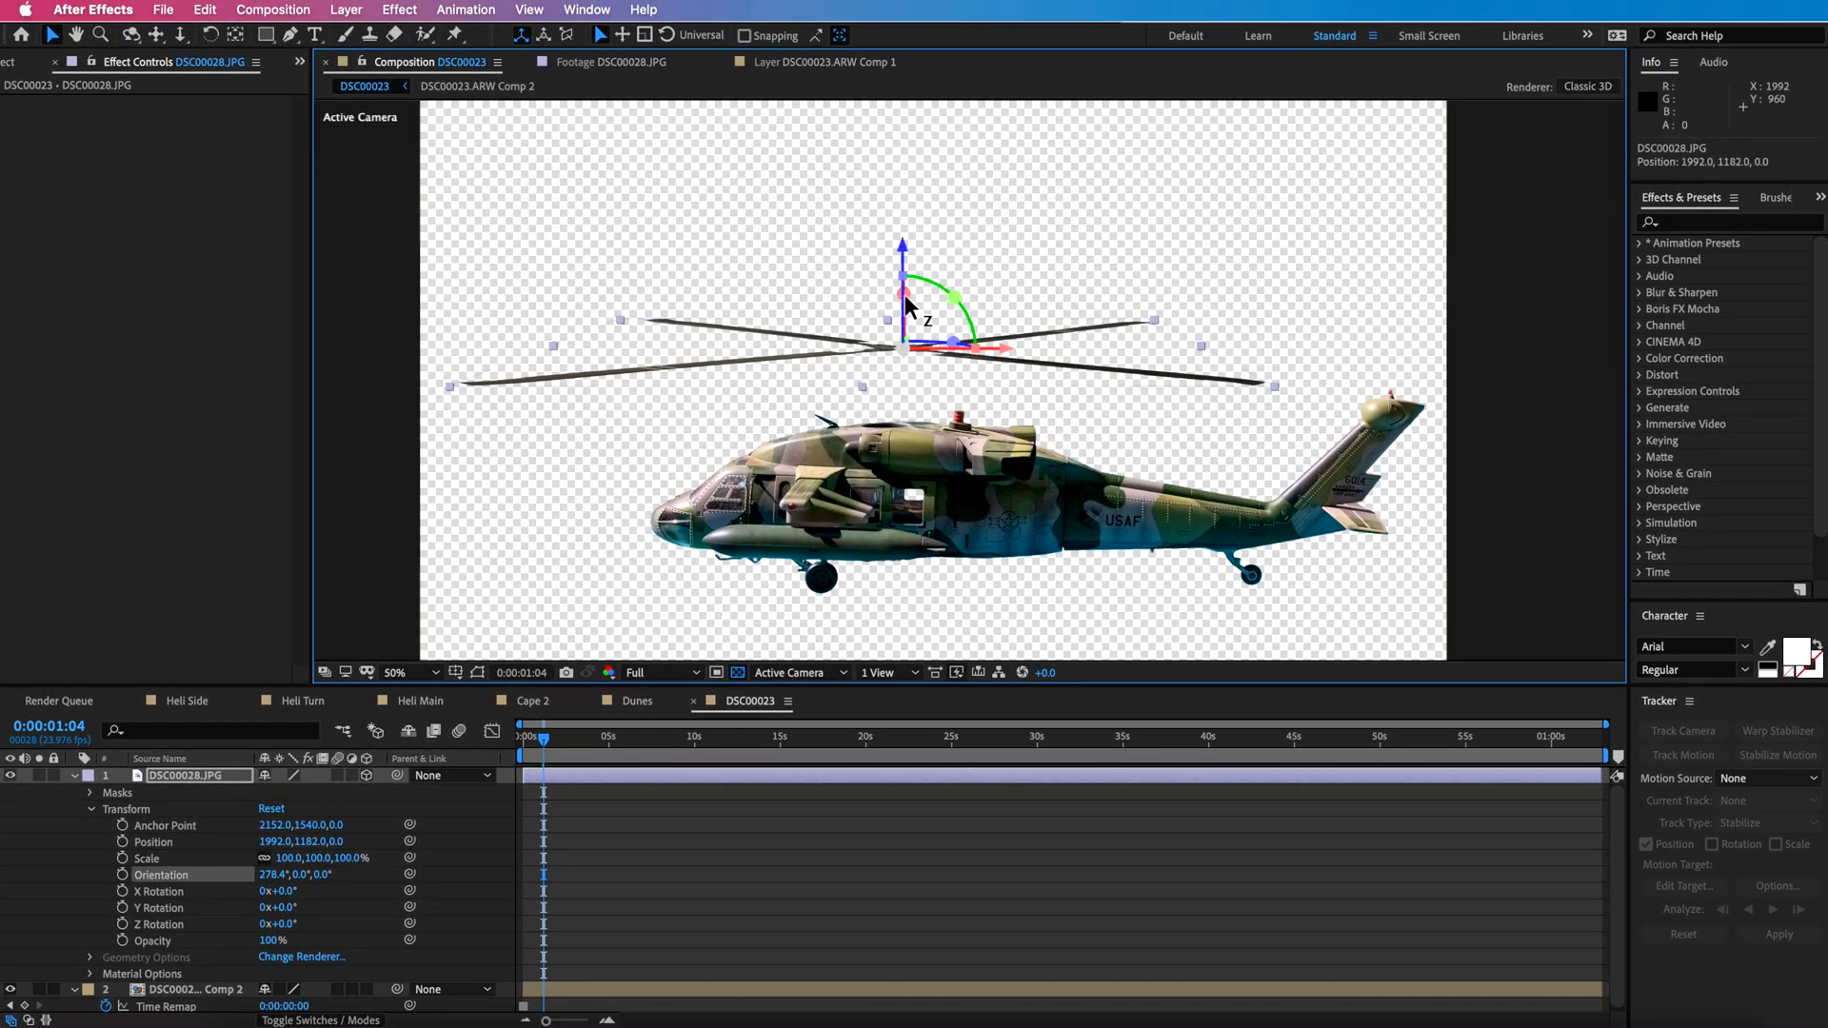
pyautogui.moveTo(904, 296); pyautogui.dragTo(914, 305)
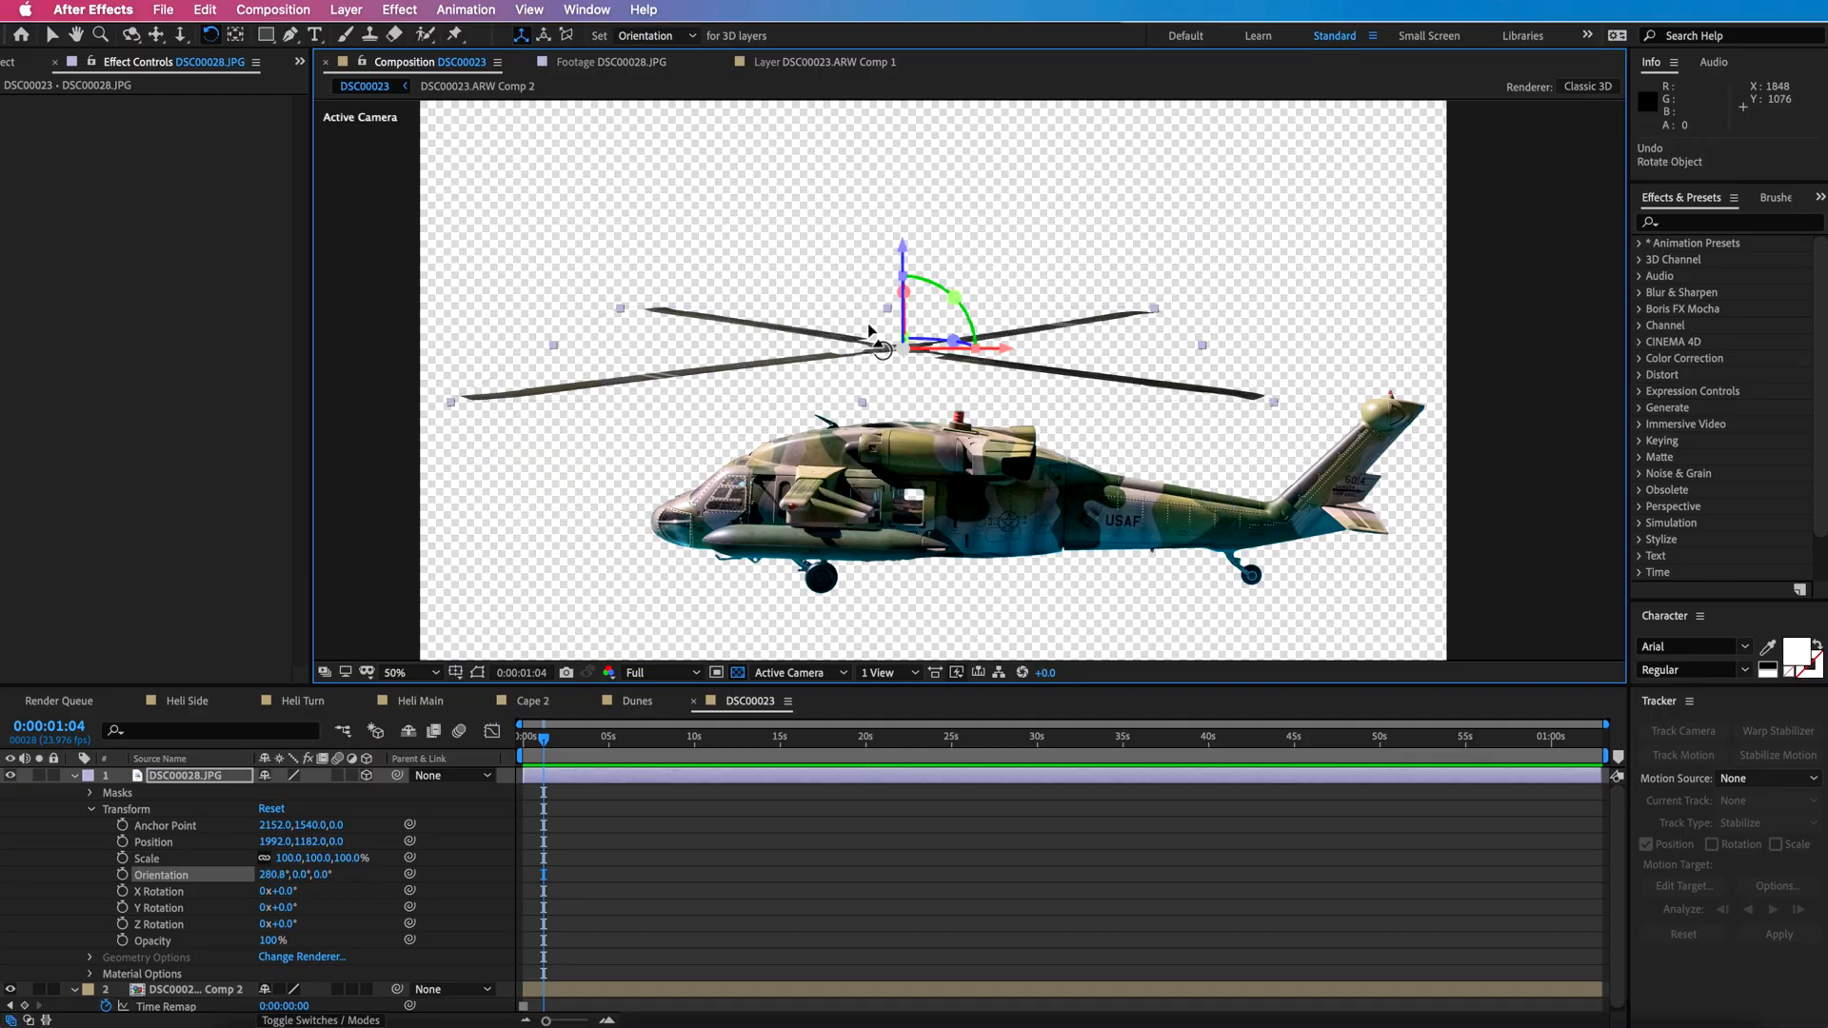
pyautogui.press('v')
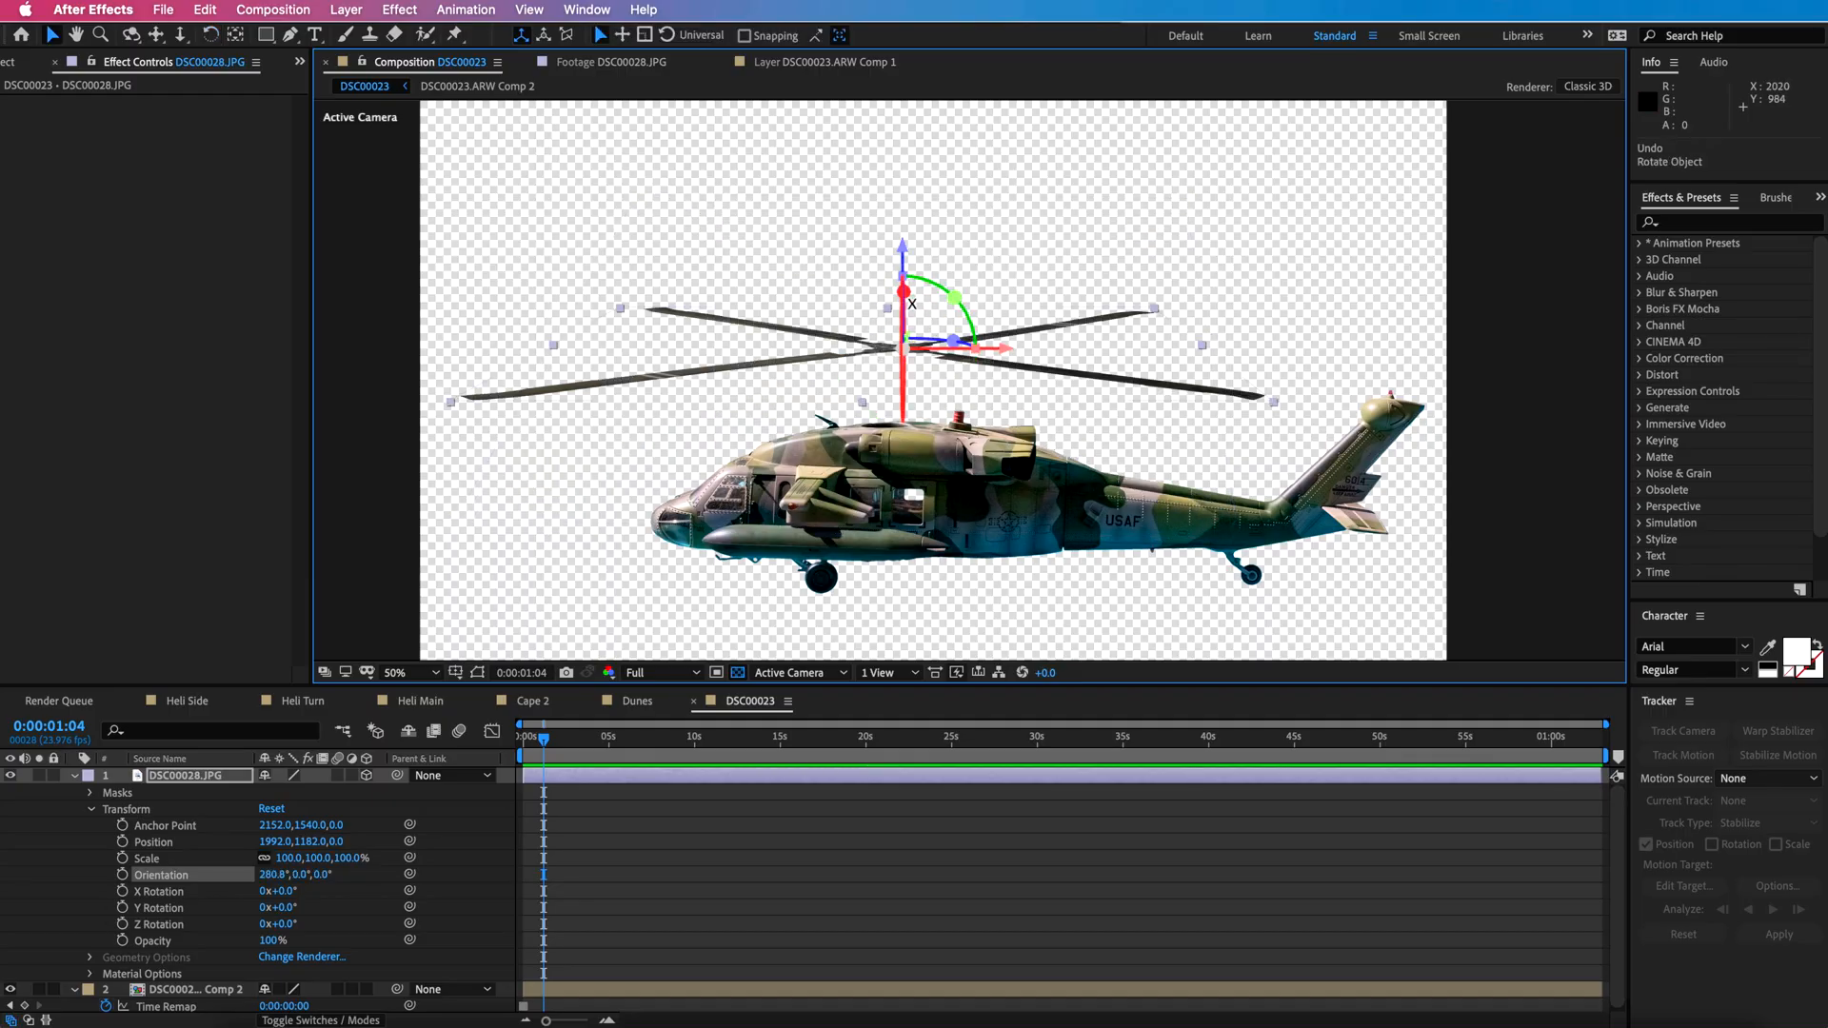
# Move the rotor down onto the helicopter's roof, to a position of about 1937, 1367, -0.7.
pyautogui.moveTo(904, 300); pyautogui.dragTo(911, 349)
pyautogui.press('.')
pyautogui.press('.')
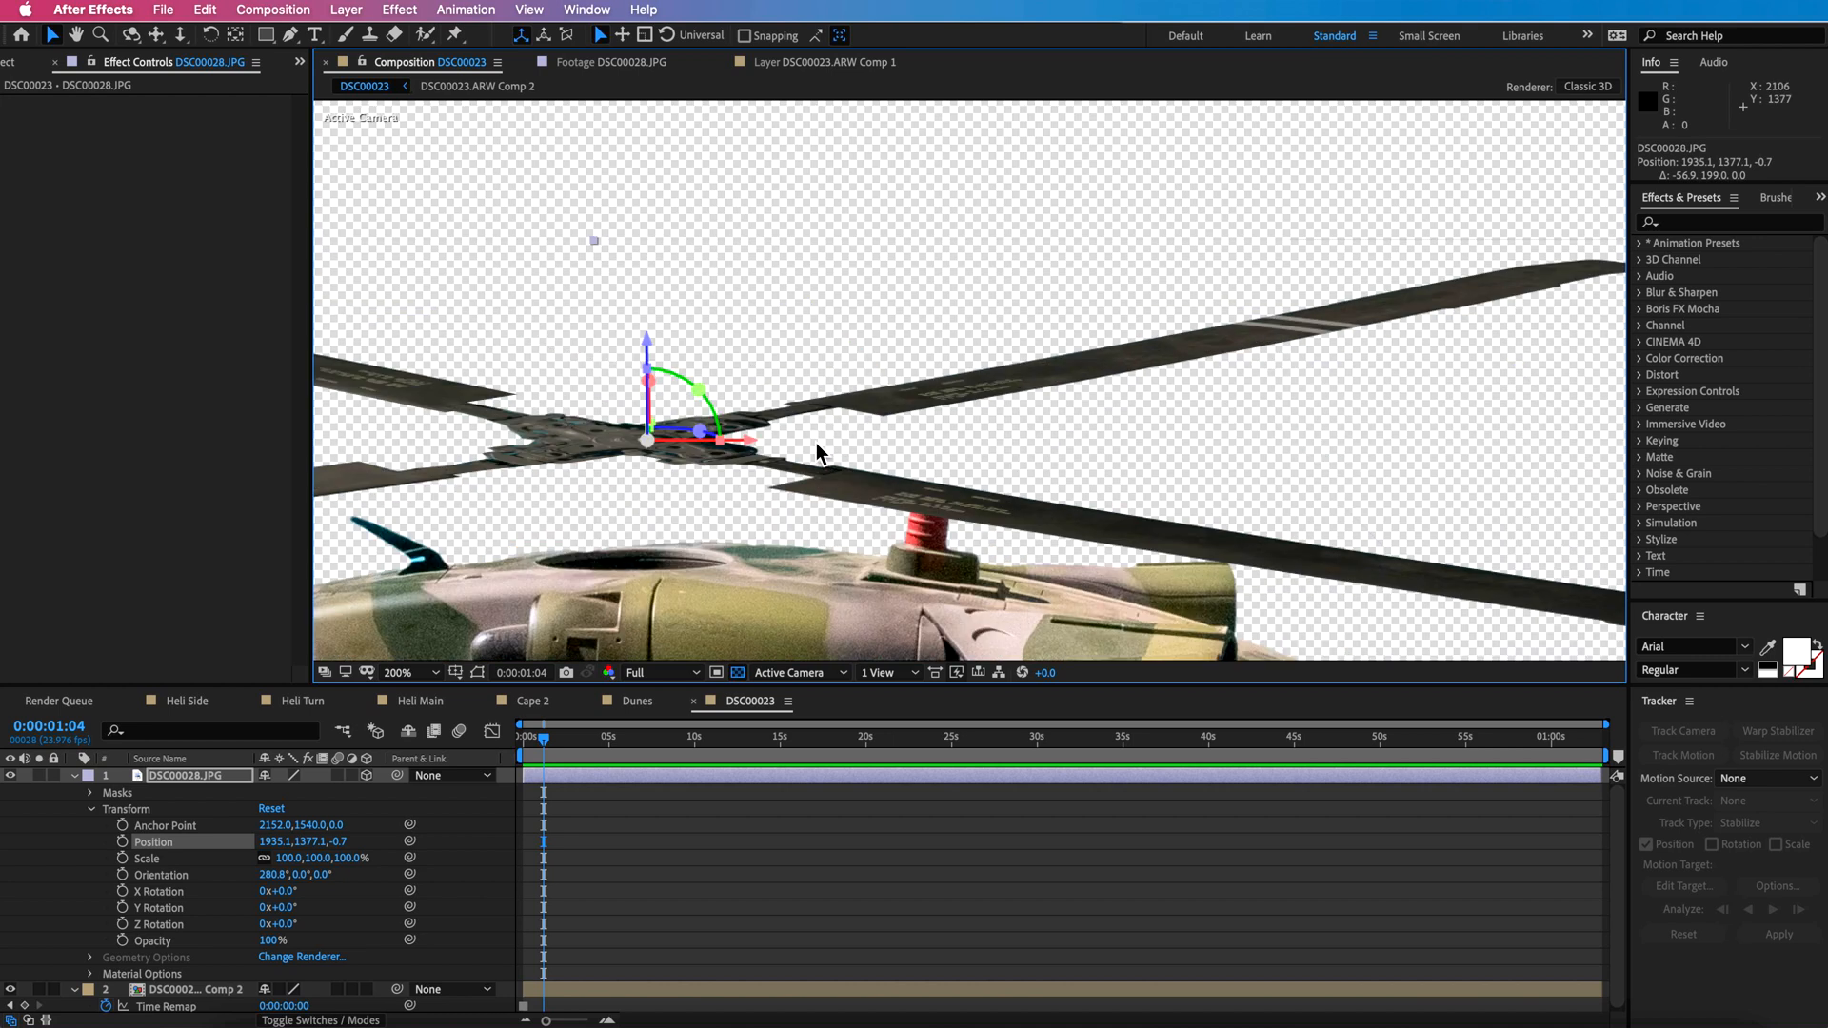
pyautogui.moveTo(695, 422)
pyautogui.mouseDown()
pyautogui.moveTo(665, 440)
pyautogui.moveTo(686, 401)
pyautogui.mouseUp()
pyautogui.press('space')
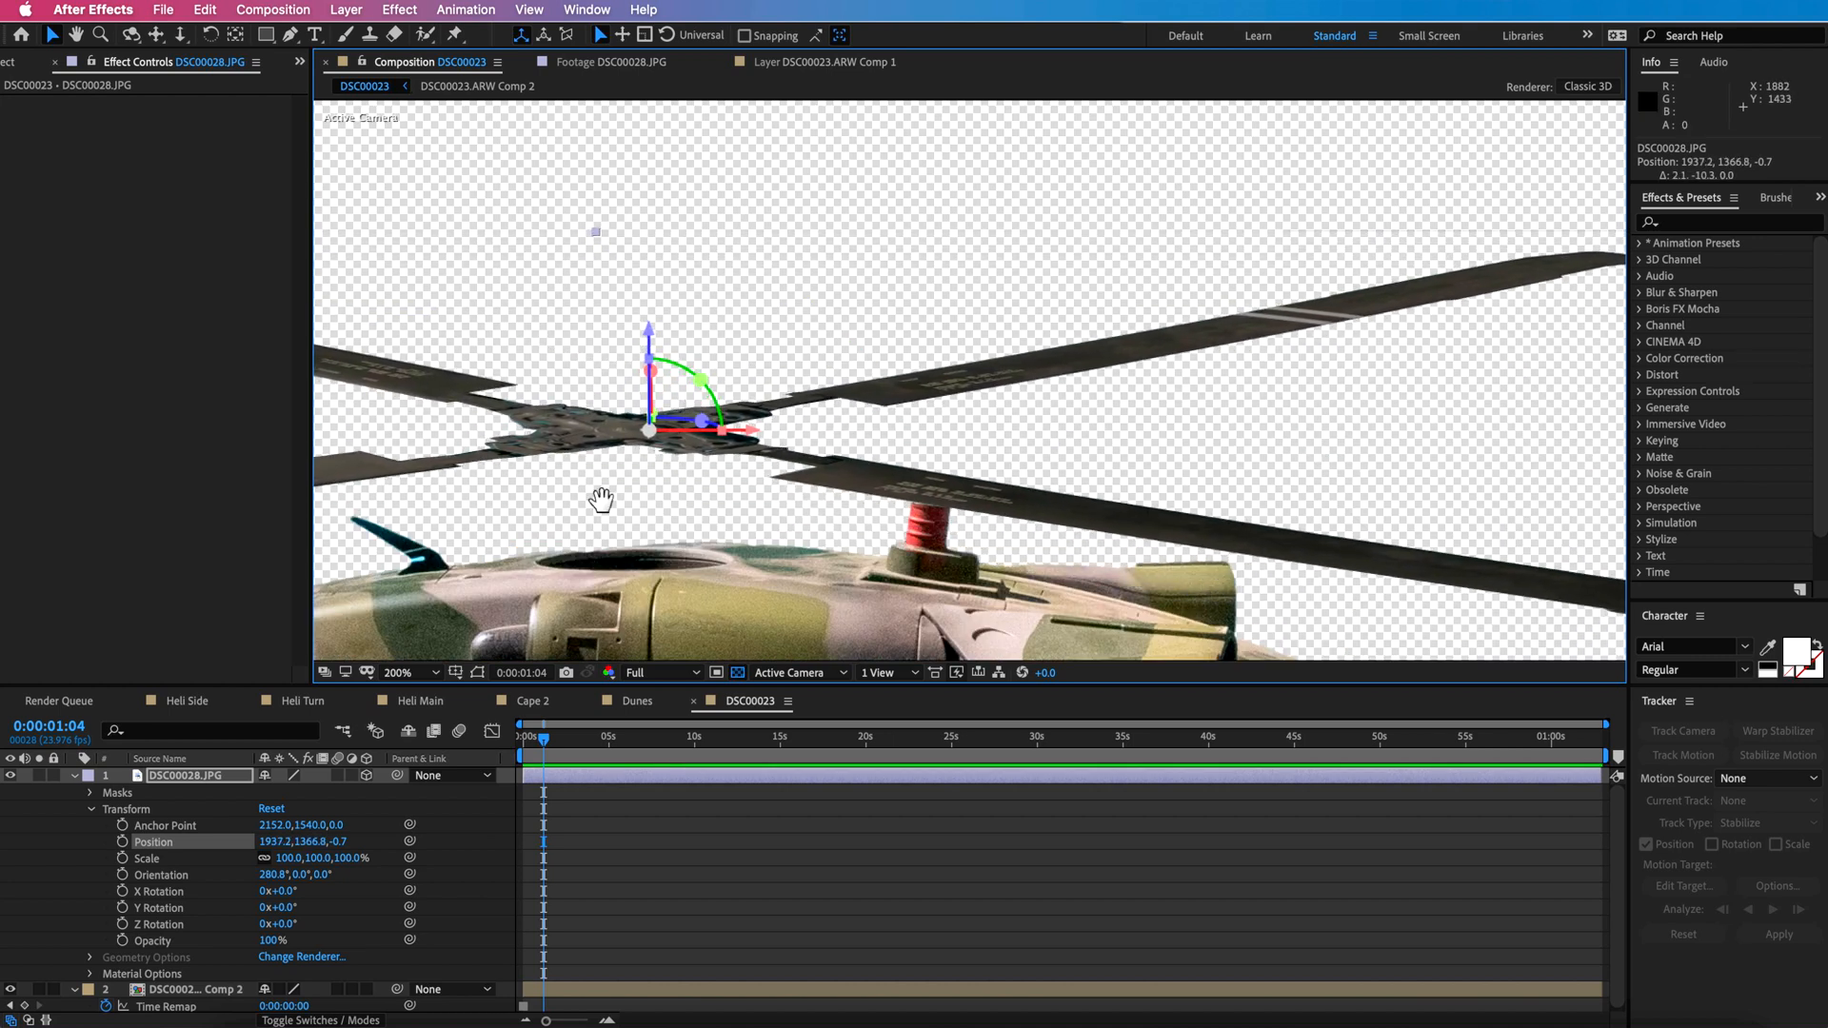
pyautogui.moveTo(600, 499); pyautogui.dragTo(855, 436)
pyautogui.press(',')
pyautogui.press(',')
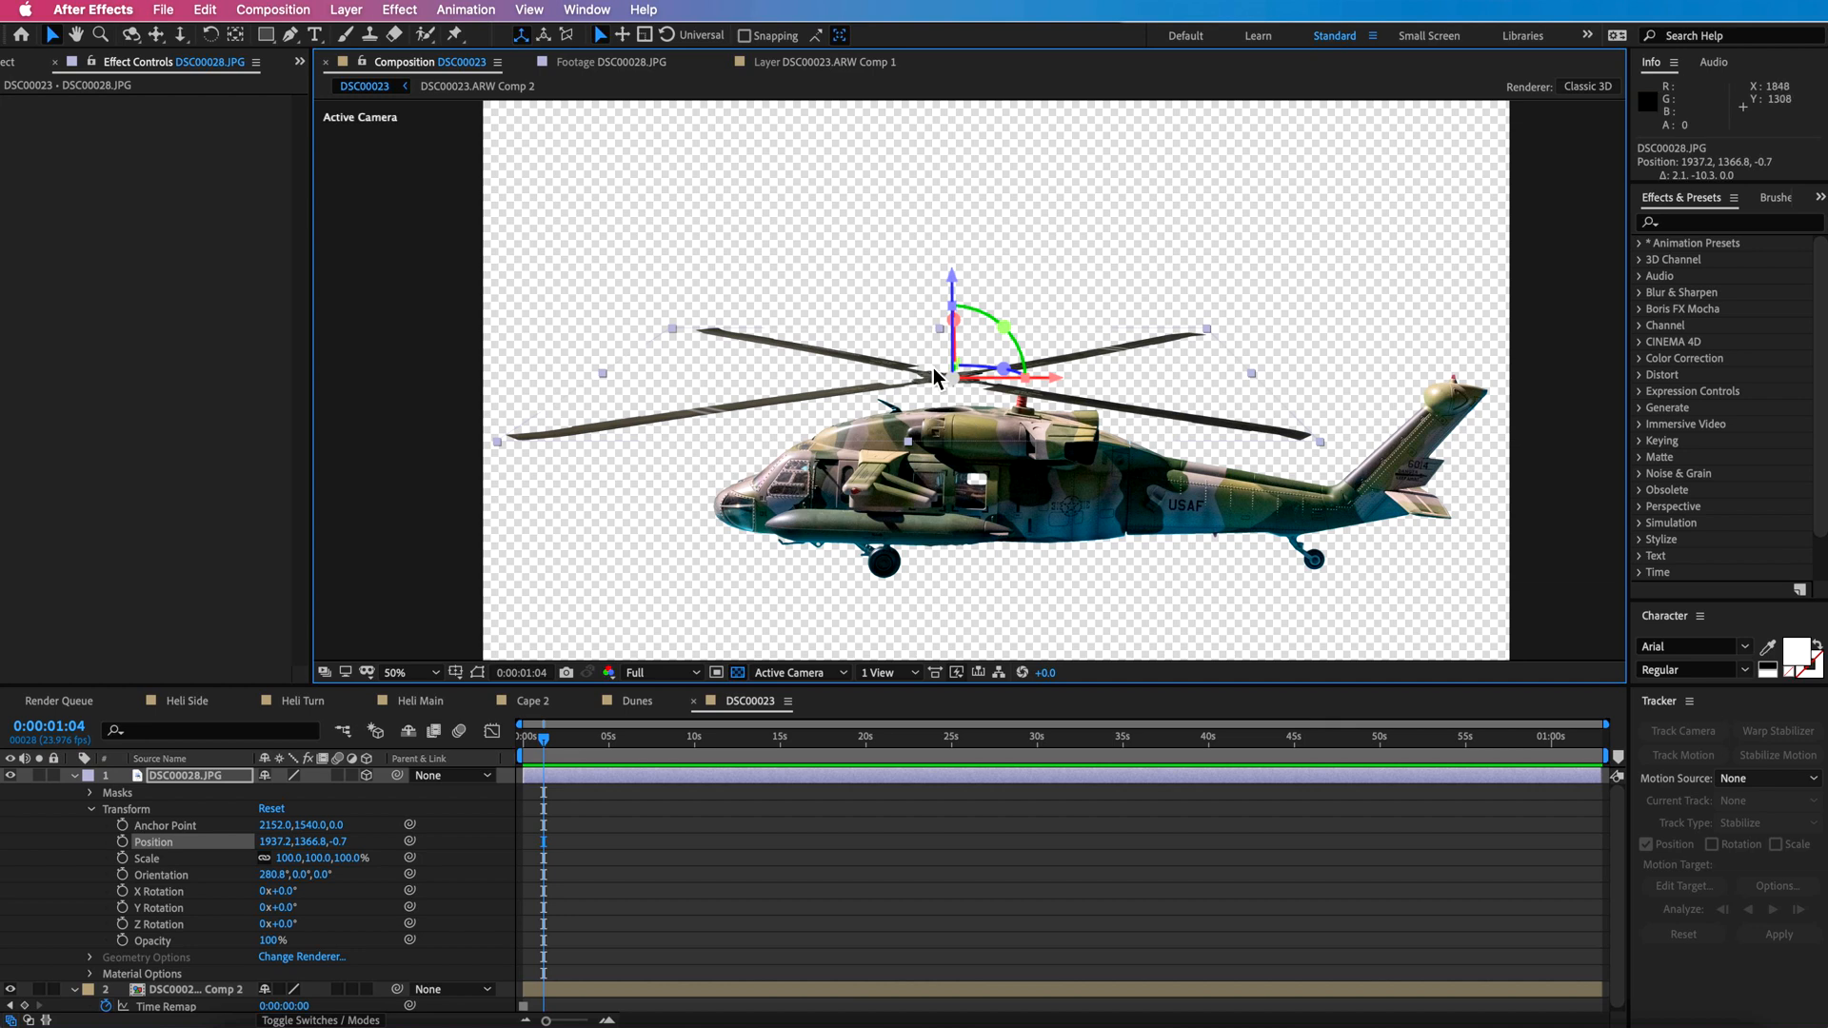
# Set a Z Rotation keyframe of 0° for the rotor layer at 0:00:00:00.
pyautogui.moveTo(556, 744); pyautogui.dragTo(554, 757)
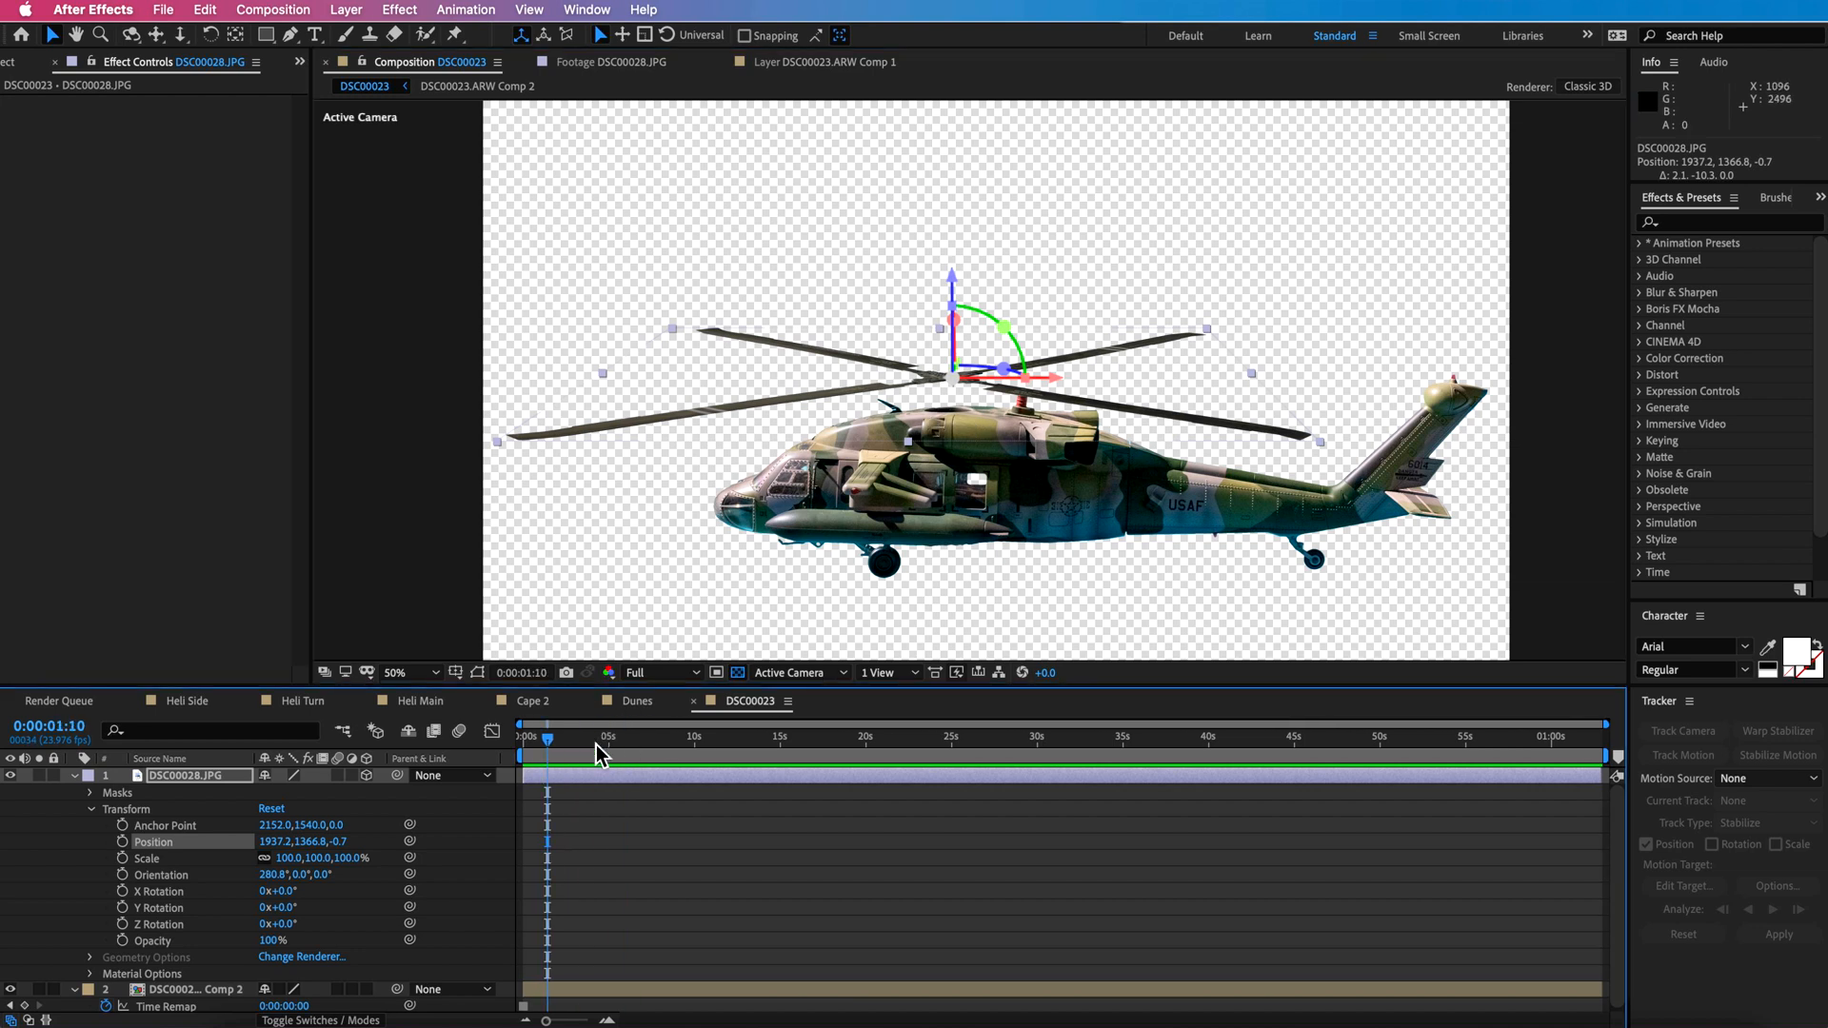
pyautogui.moveTo(533, 751); pyautogui.dragTo(371, 807)
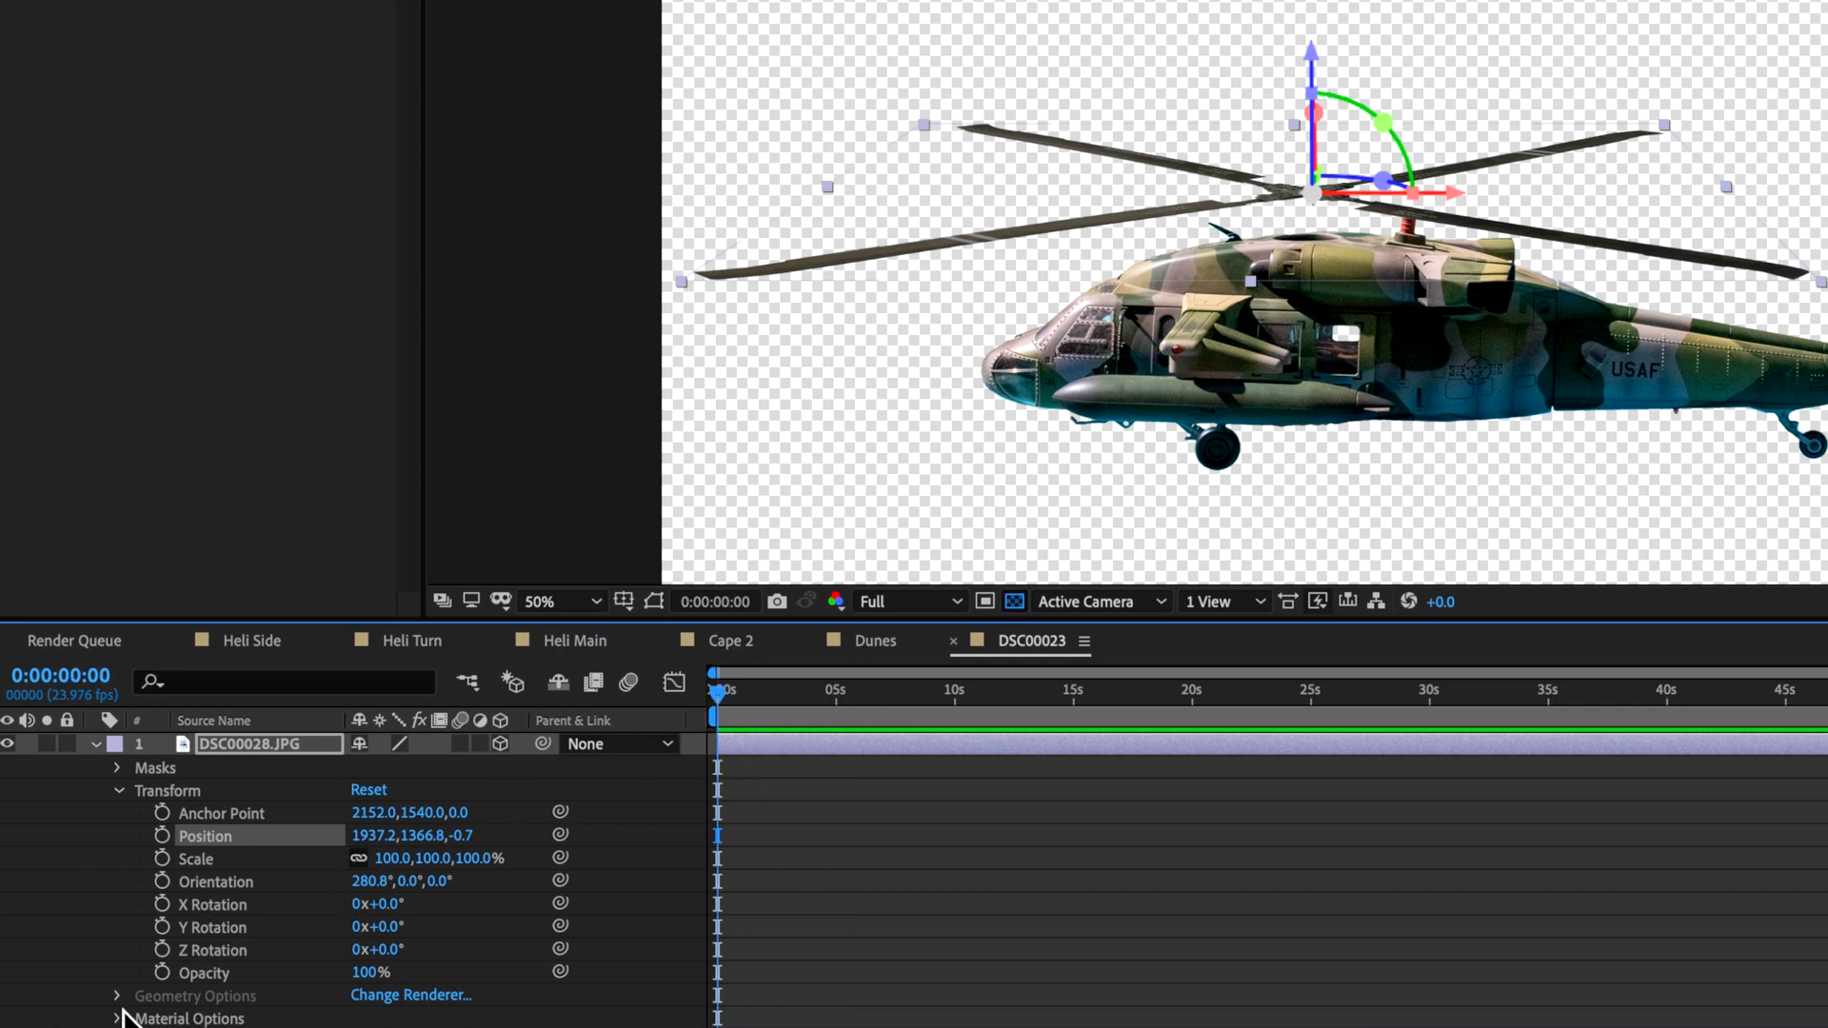
pyautogui.click(162, 951)
pyautogui.moveTo(390, 950)
pyautogui.mouseDown()
pyautogui.moveTo(407, 954)
pyautogui.moveTo(385, 966)
pyautogui.mouseUp()
pyautogui.press('super+z')
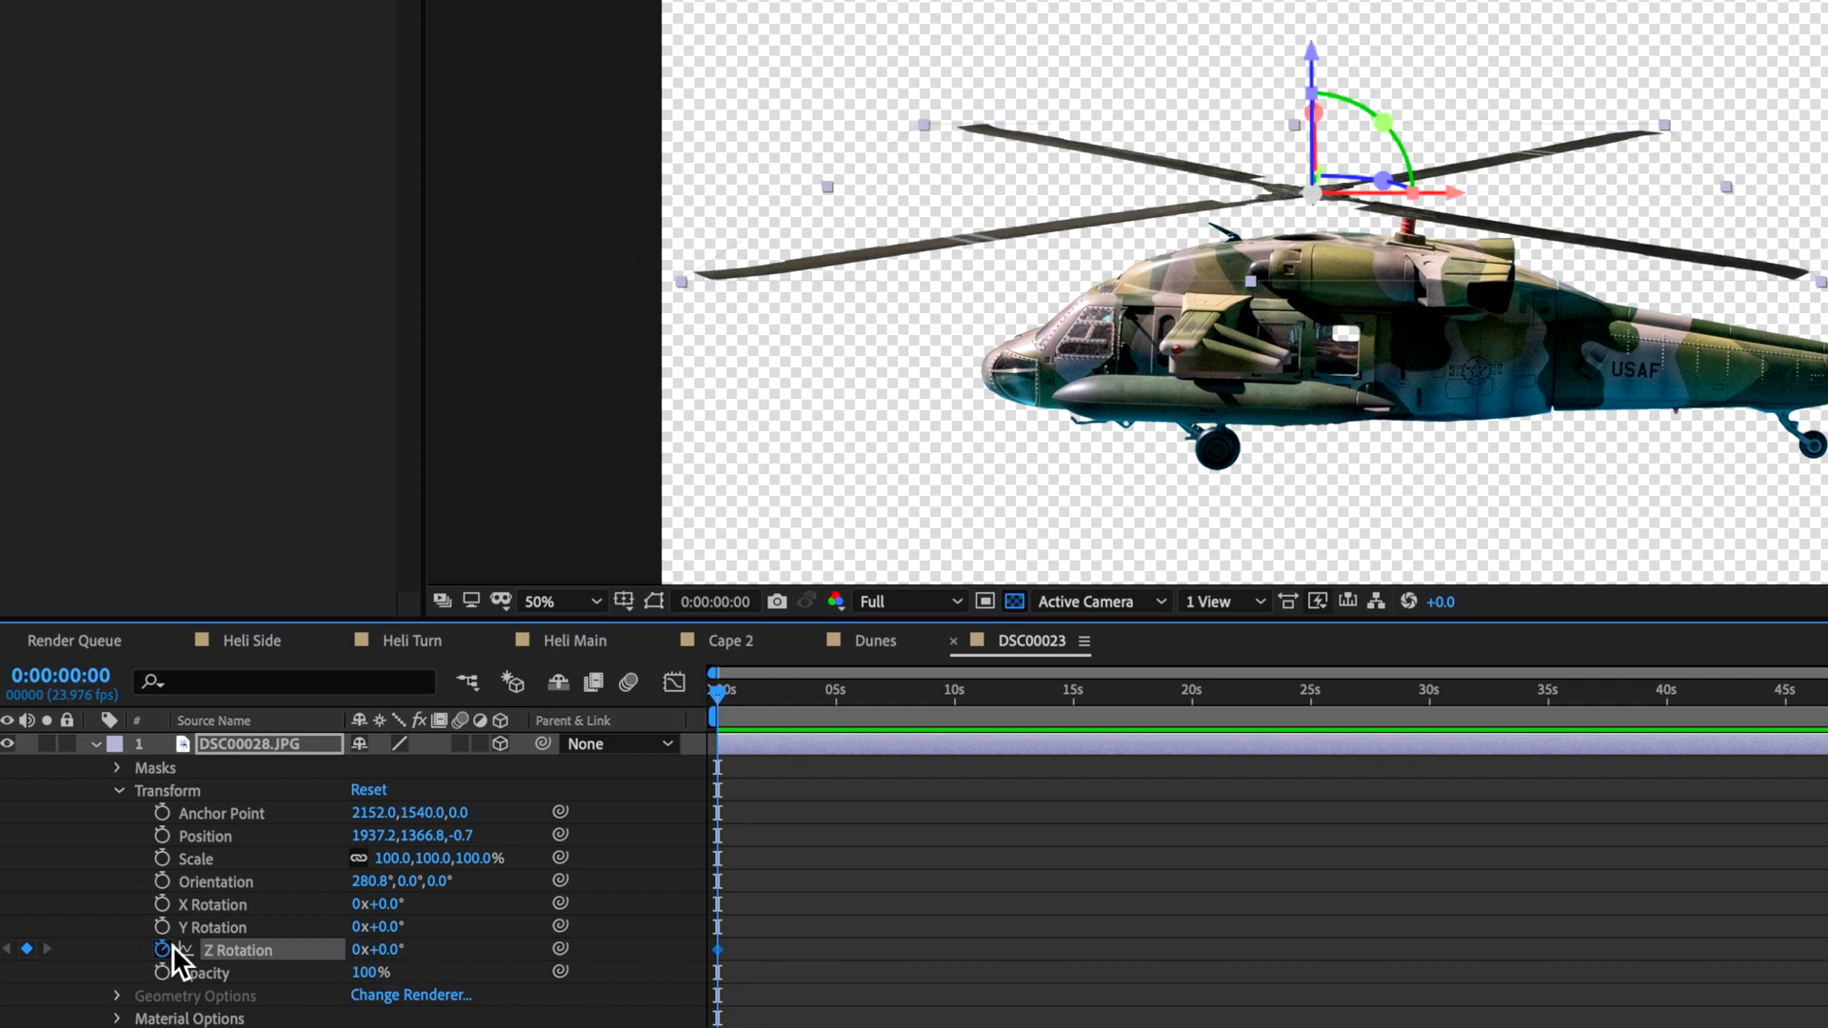
# Add a Z Rotation keyframe of -20x-62.0° at 0:00:06:17 and return to the start of the timeline.
pyautogui.moveTo(749, 706); pyautogui.dragTo(877, 695)
pyautogui.moveTo(386, 950); pyautogui.dragTo(76, 962)
pyautogui.moveTo(415, 952); pyautogui.dragTo(122, 970)
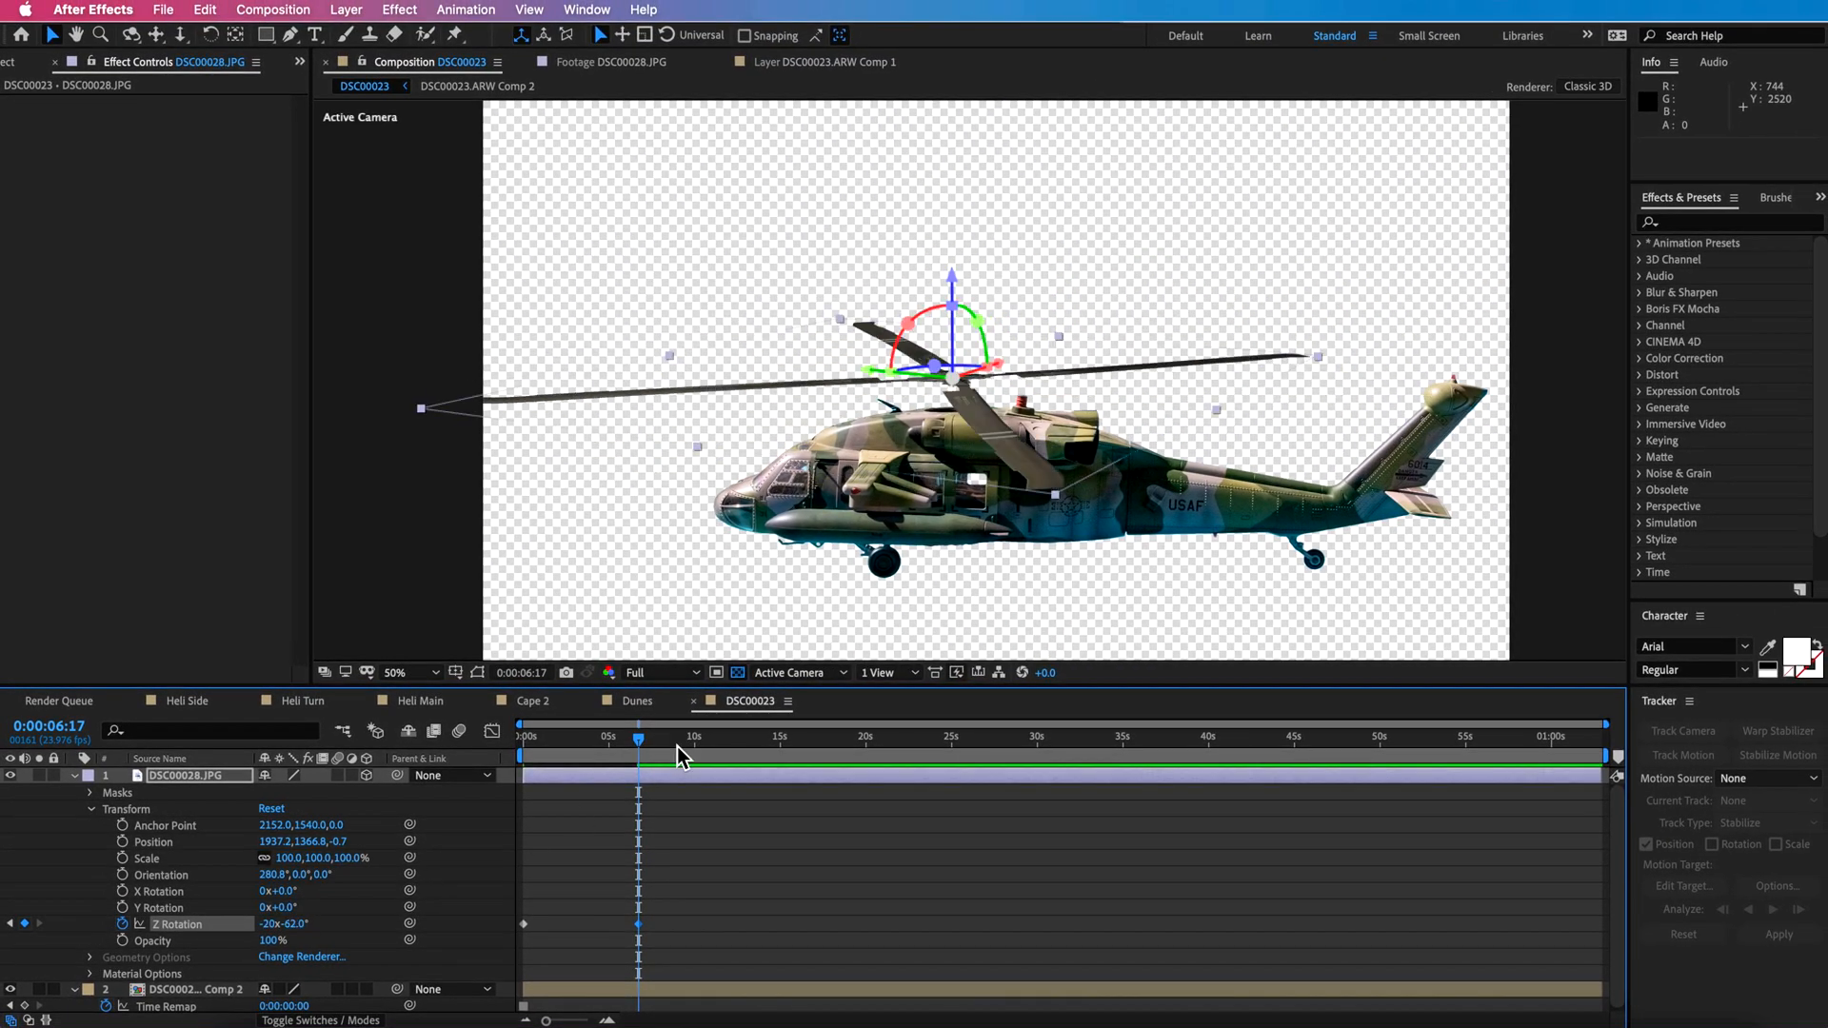
pyautogui.press('Home')
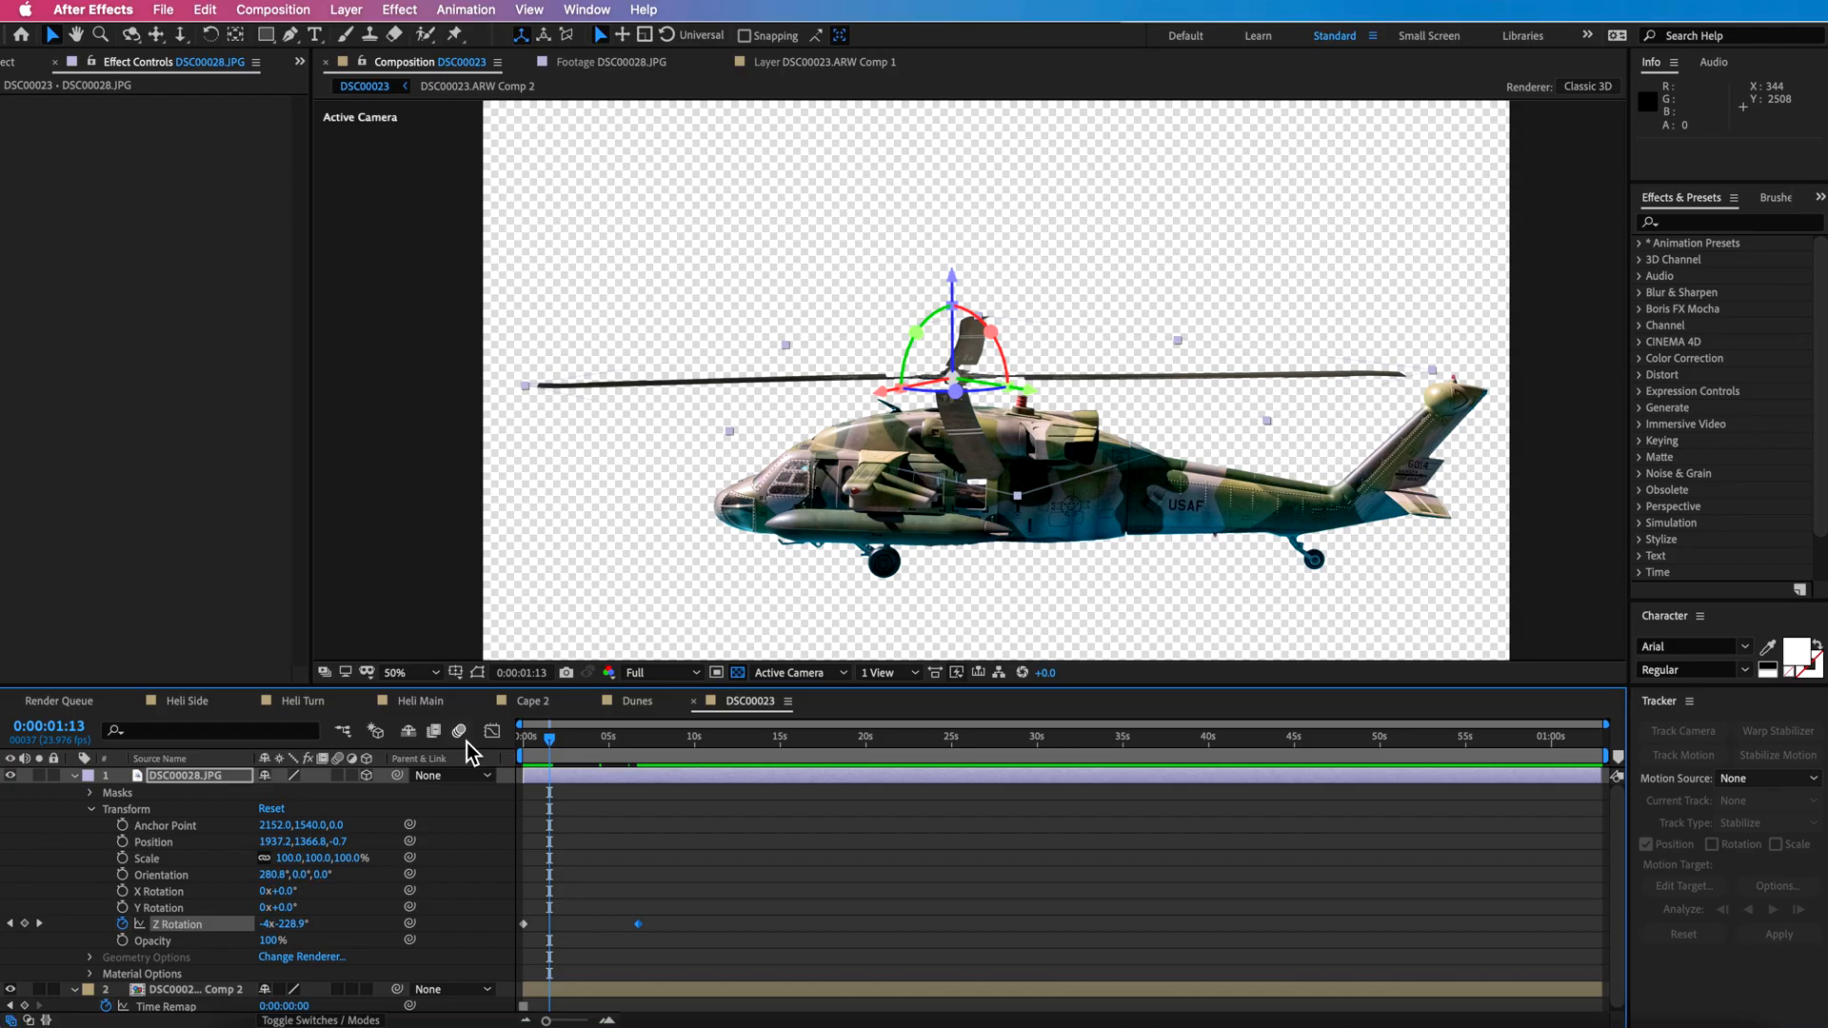
# Enable motion blur for the composition and the rotor layer, and preview the spinning blades.
pyautogui.click(459, 731)
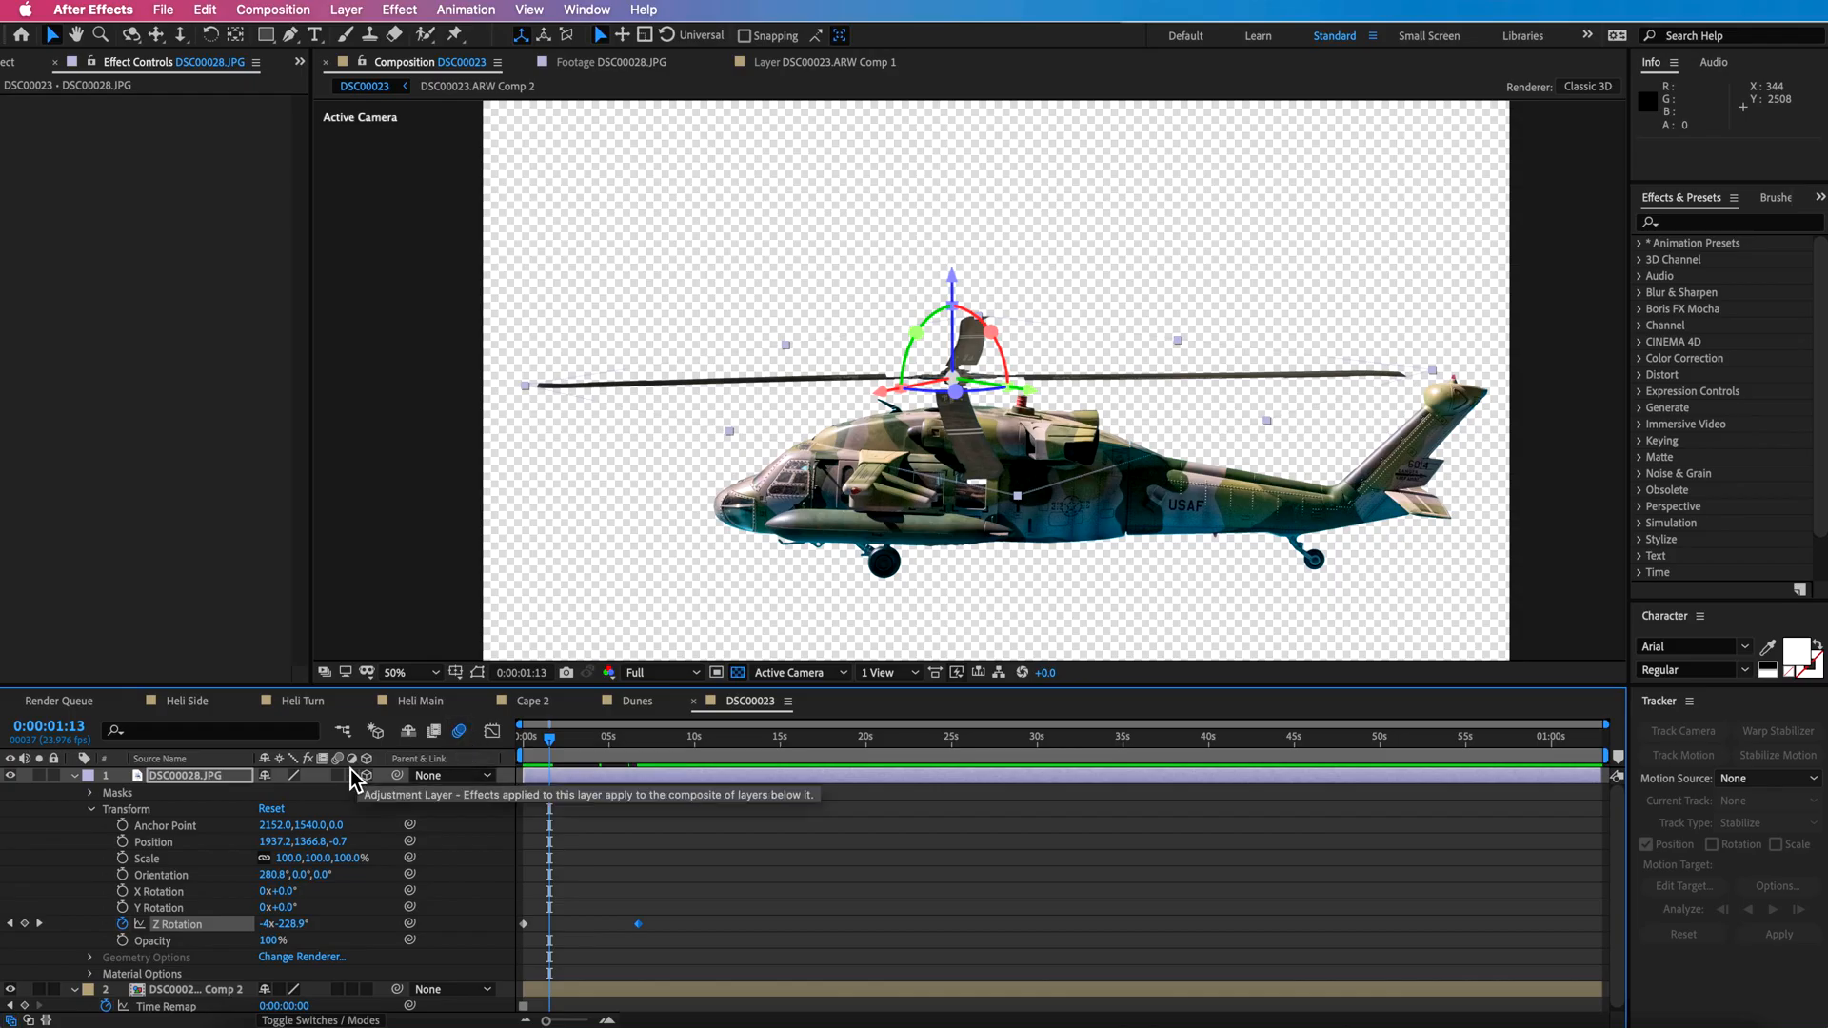
pyautogui.click(338, 775)
pyautogui.click(529, 748)
pyautogui.press('space')
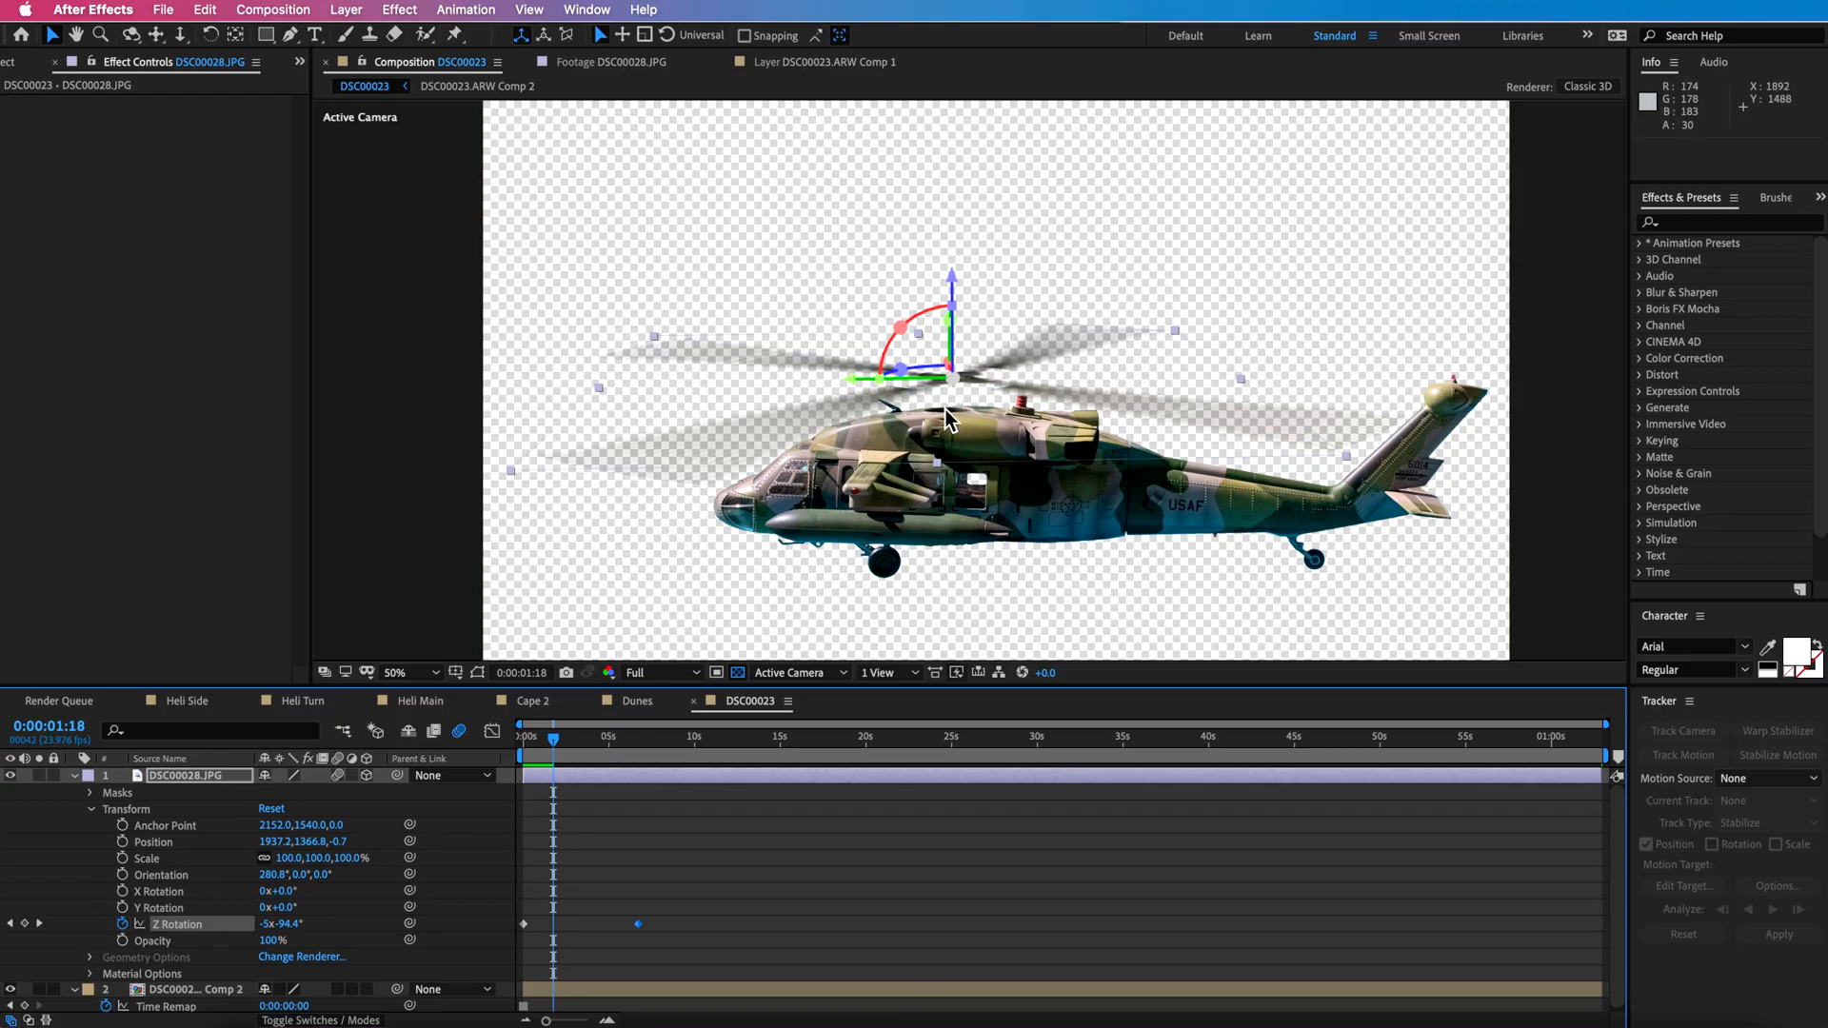
pyautogui.click(552, 860)
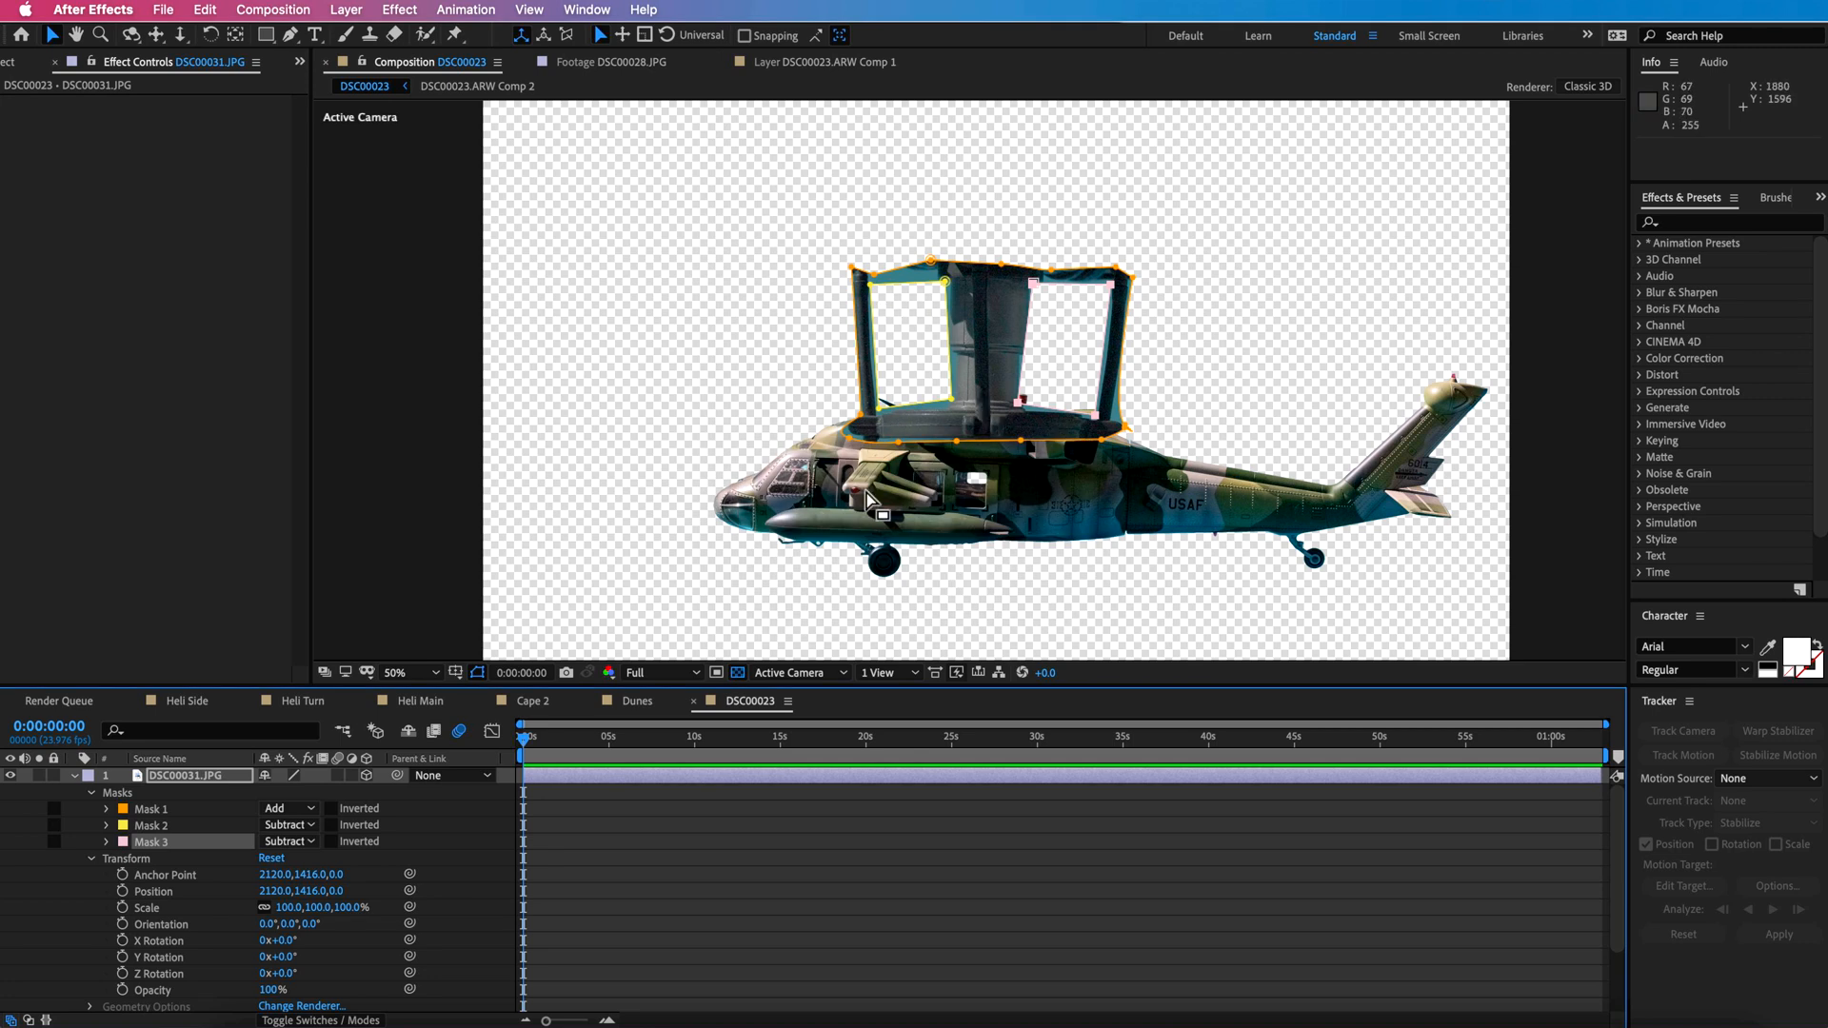
# Compare the shaft cut-out with Mask 2 set to None, restore the mask to Subtract, and collapse the layer.
pyautogui.click(157, 825)
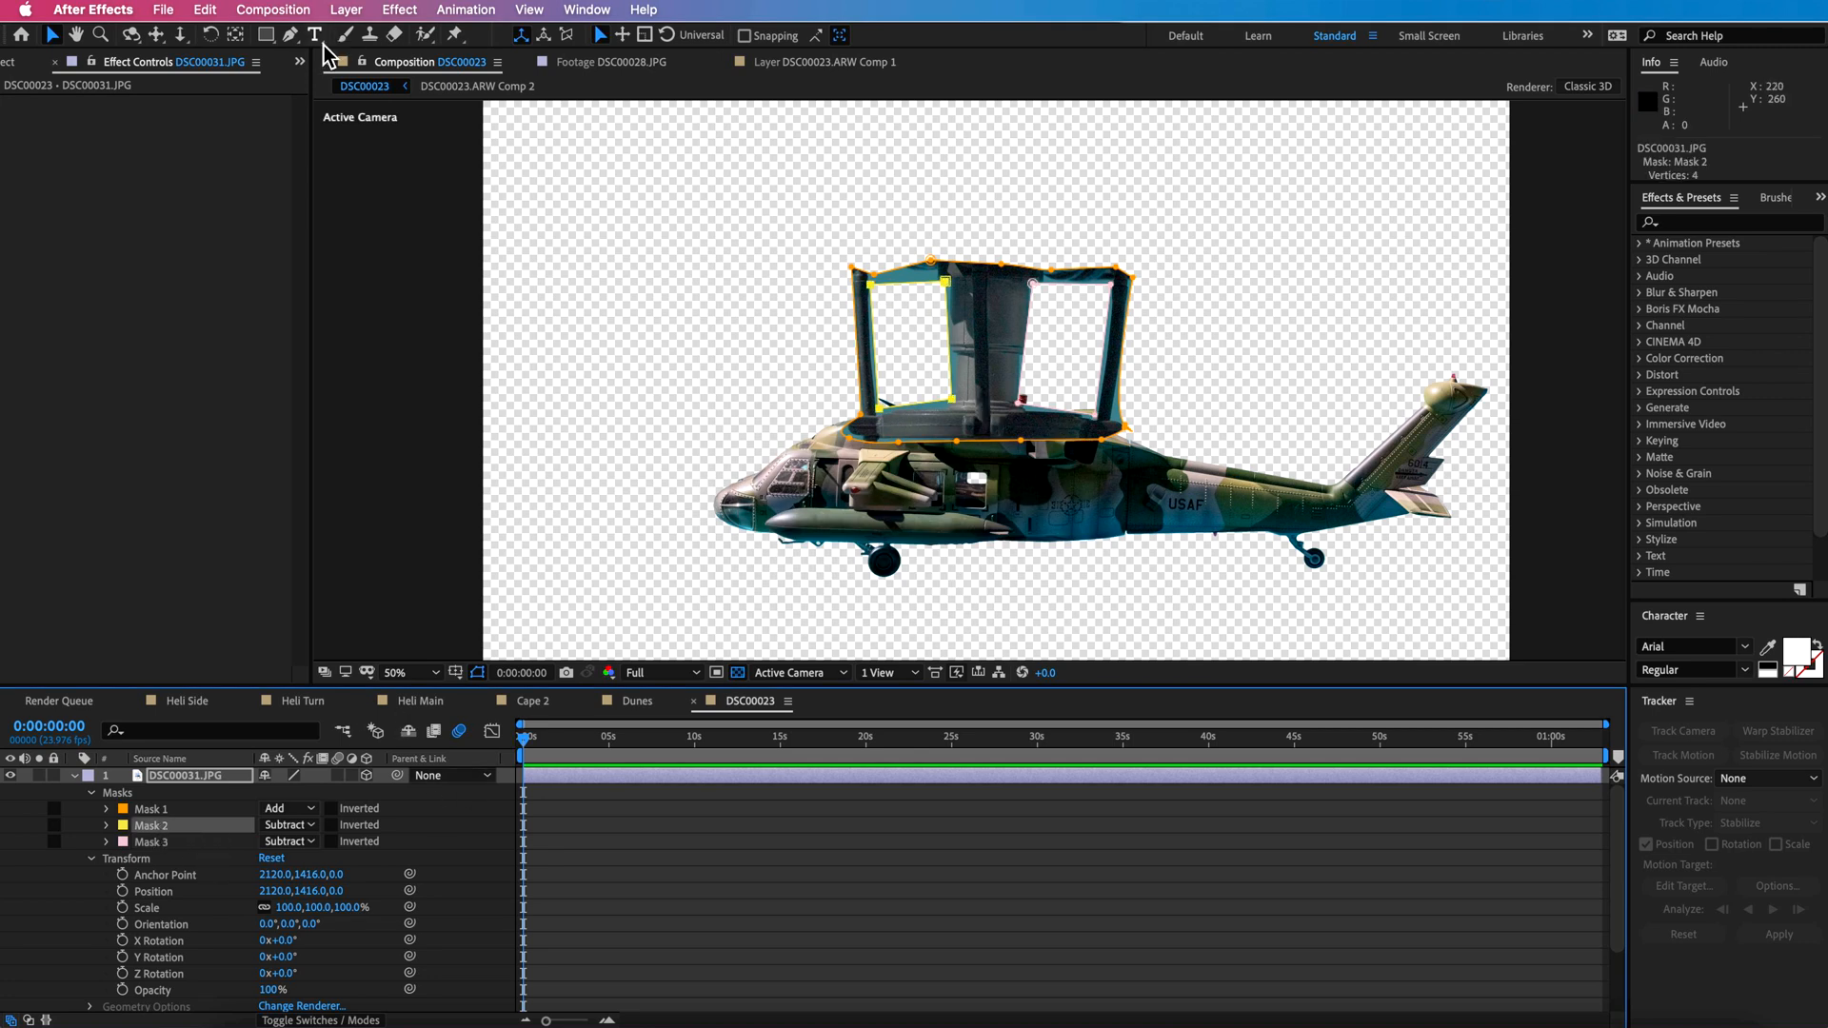
pyautogui.click(289, 36)
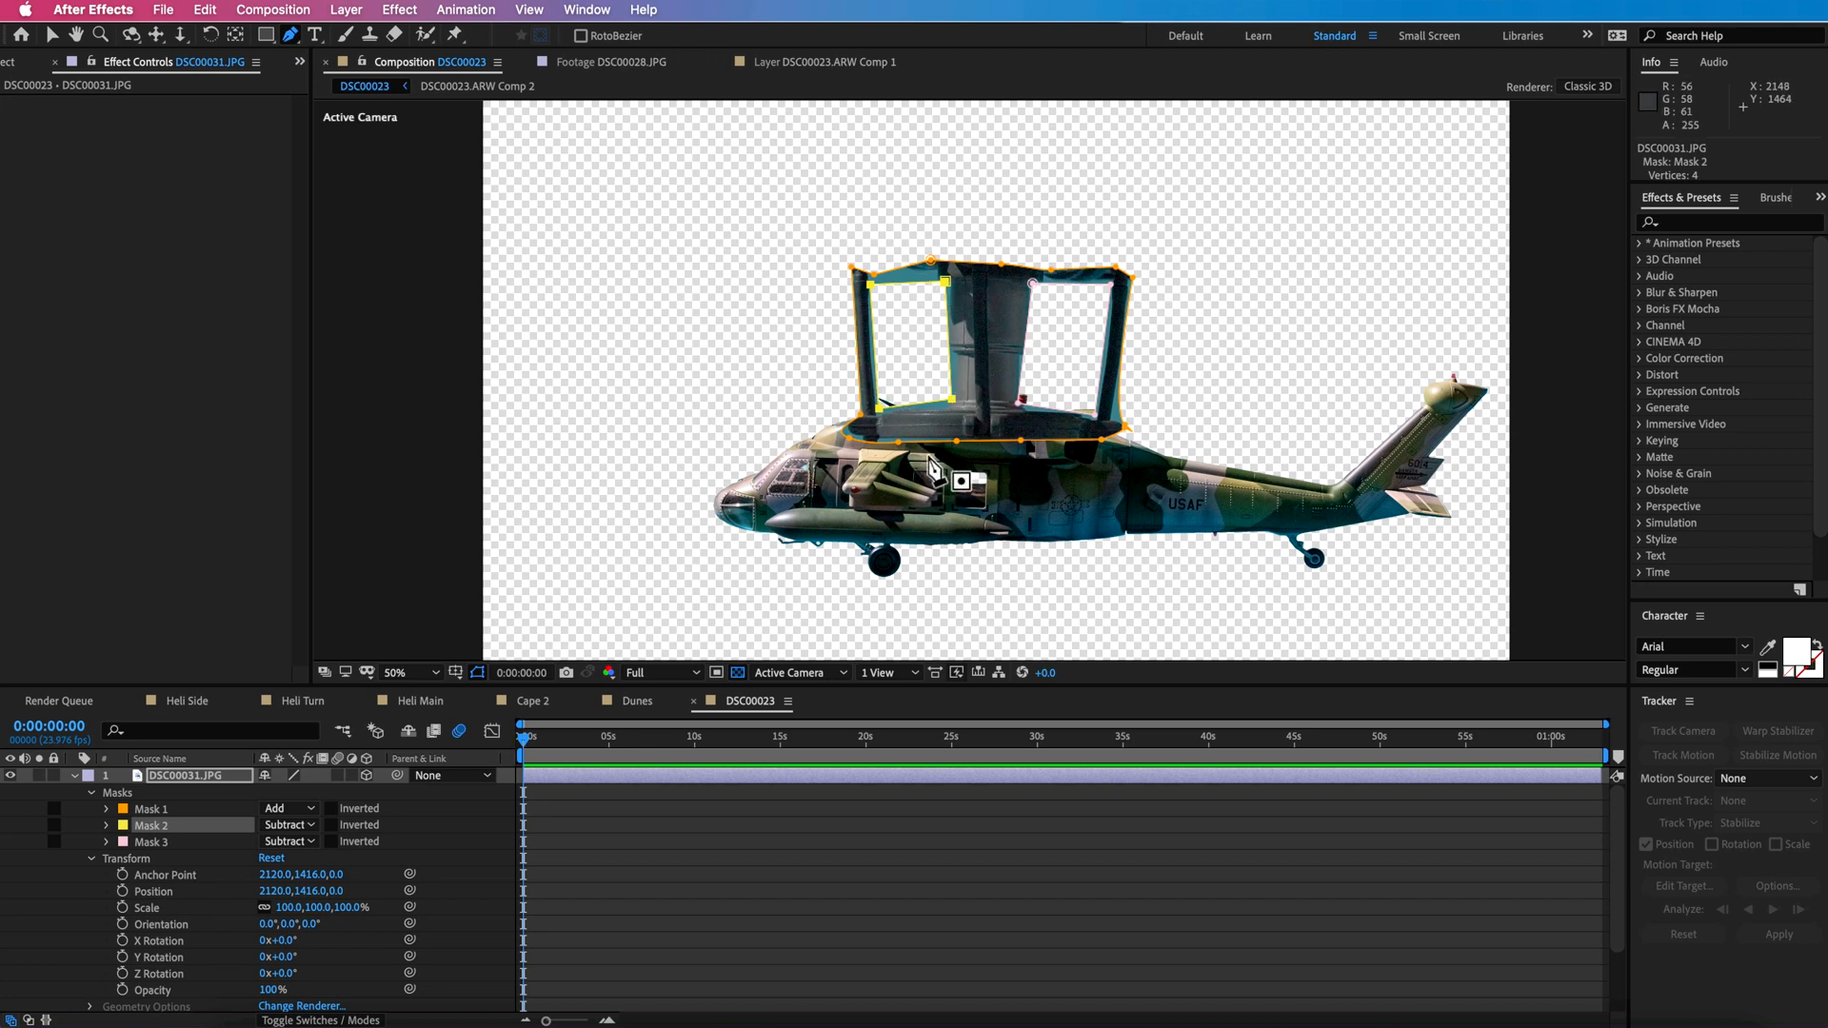
pyautogui.click(297, 828)
pyautogui.click(286, 829)
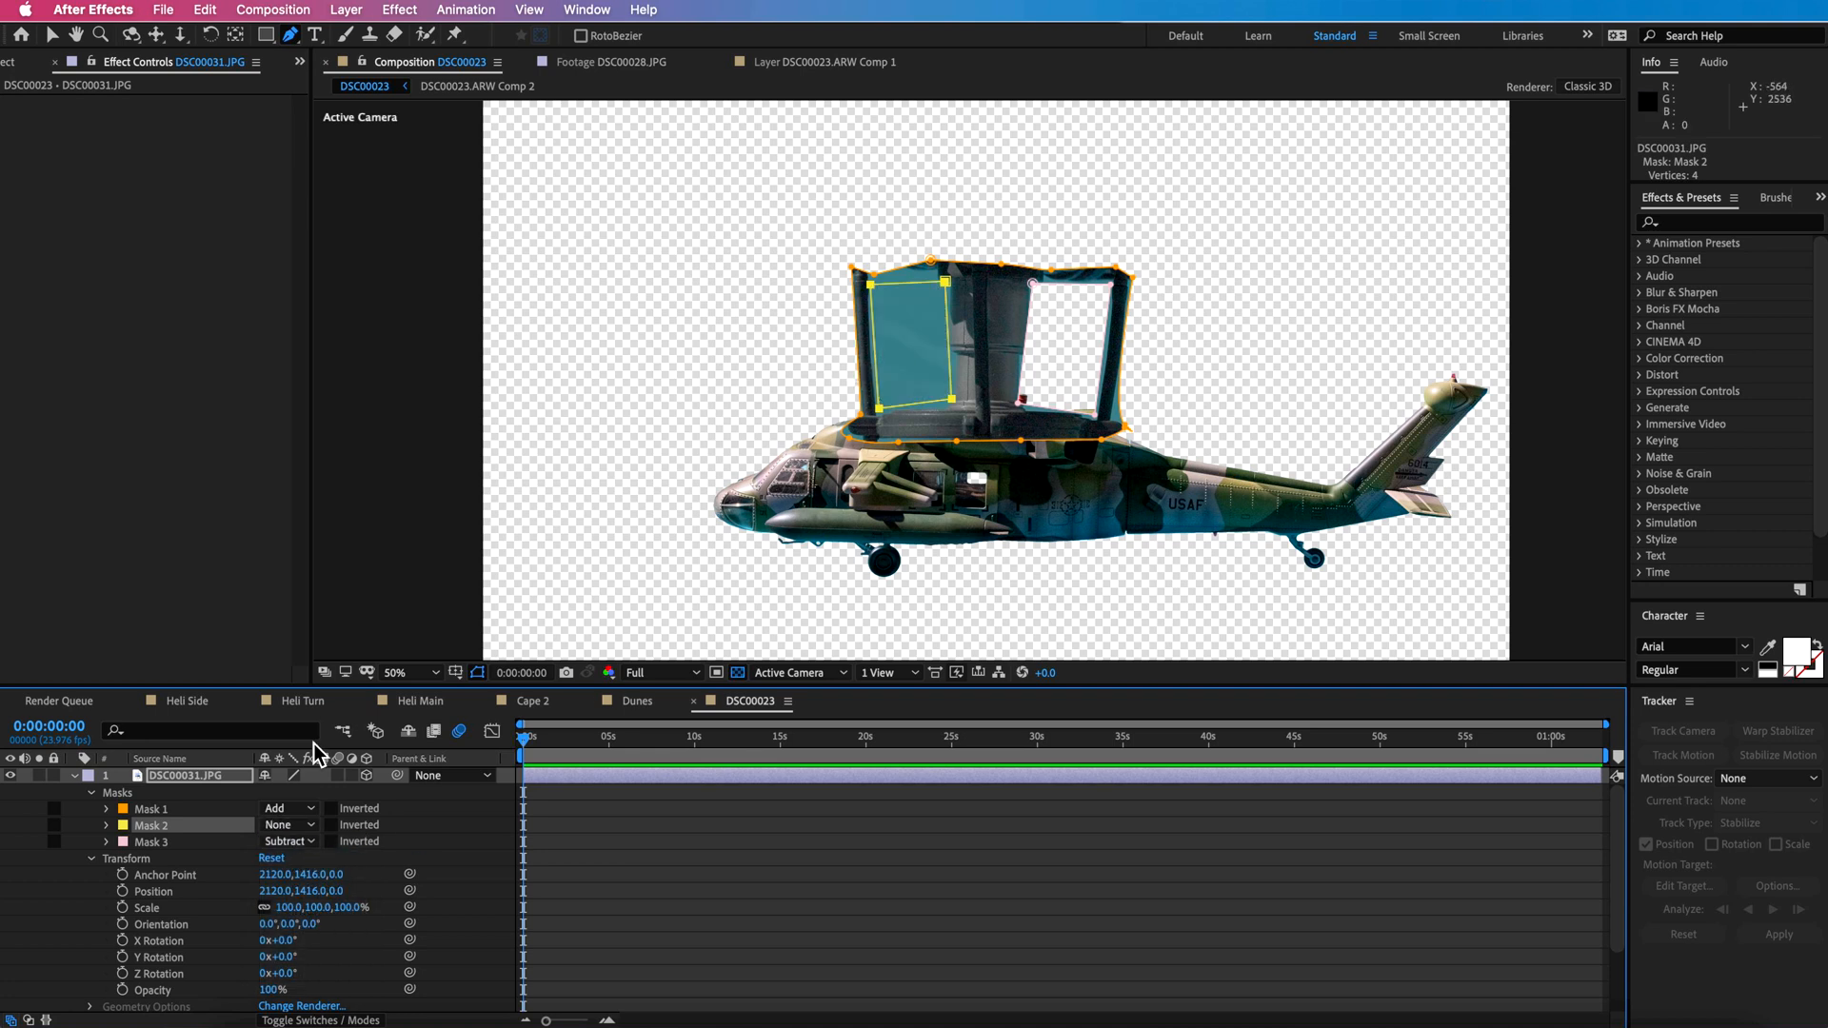
pyautogui.click(314, 827)
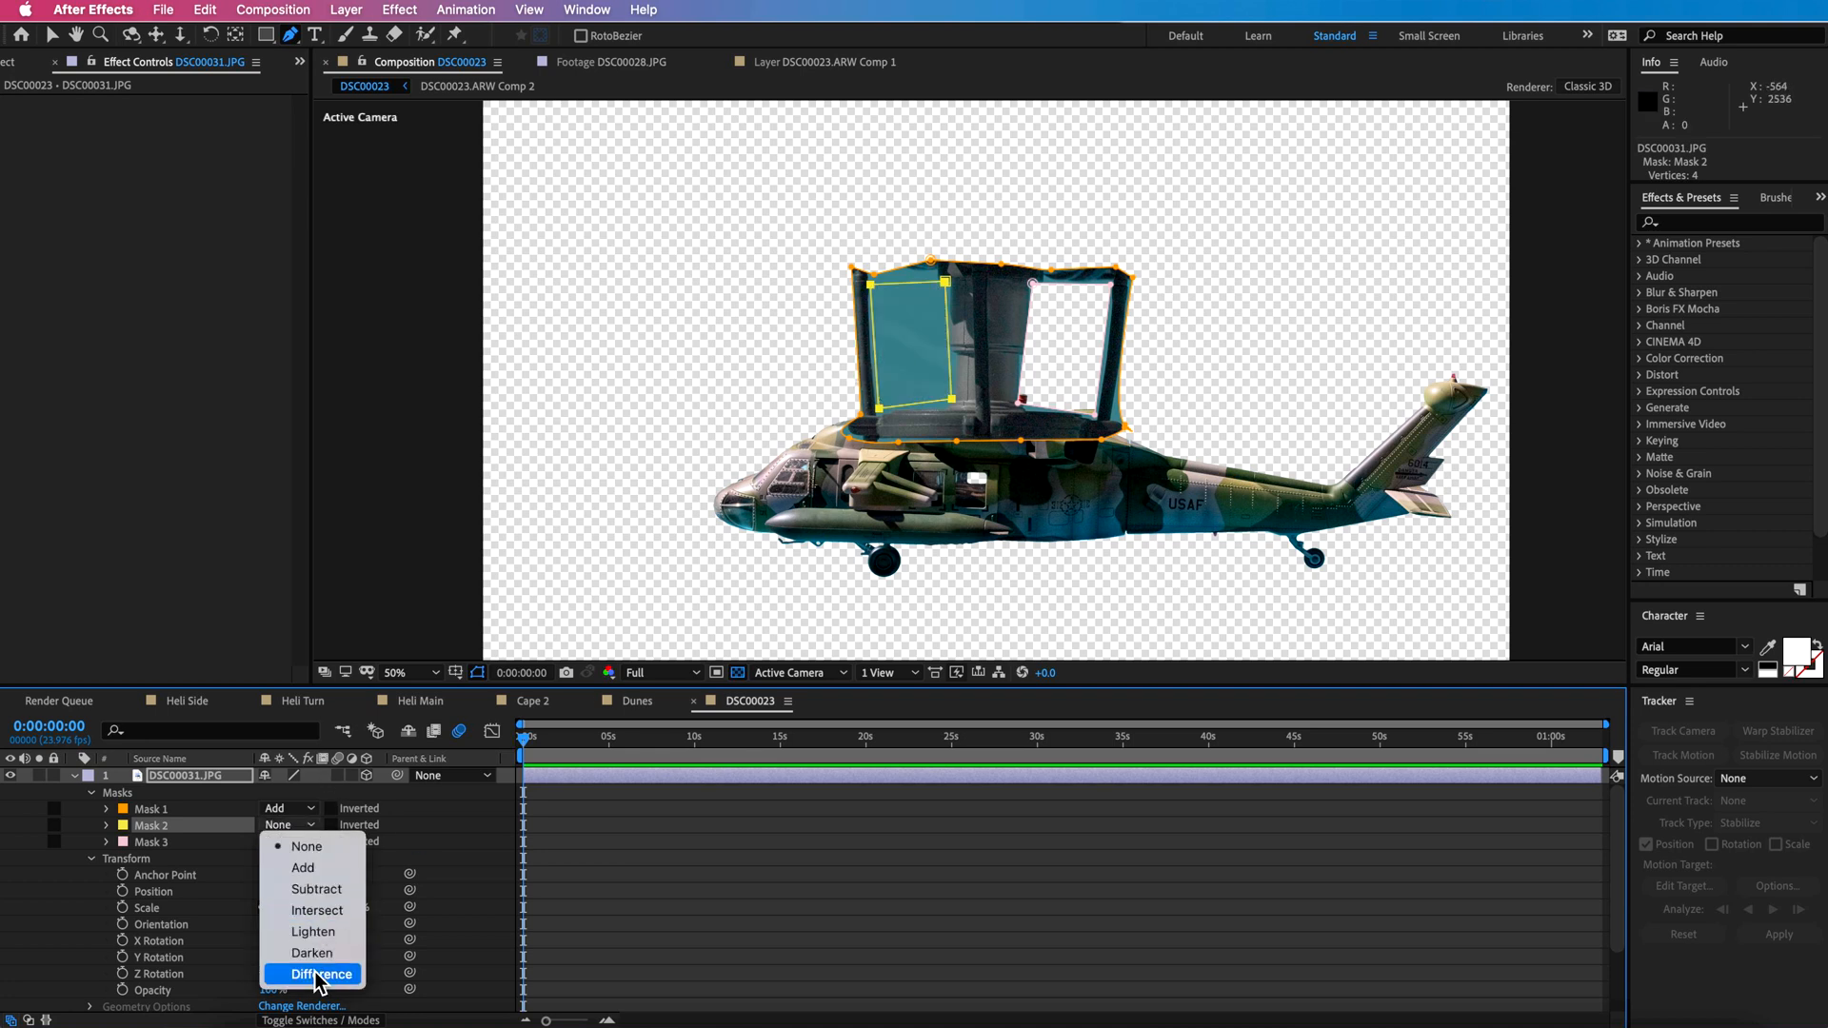
pyautogui.click(317, 888)
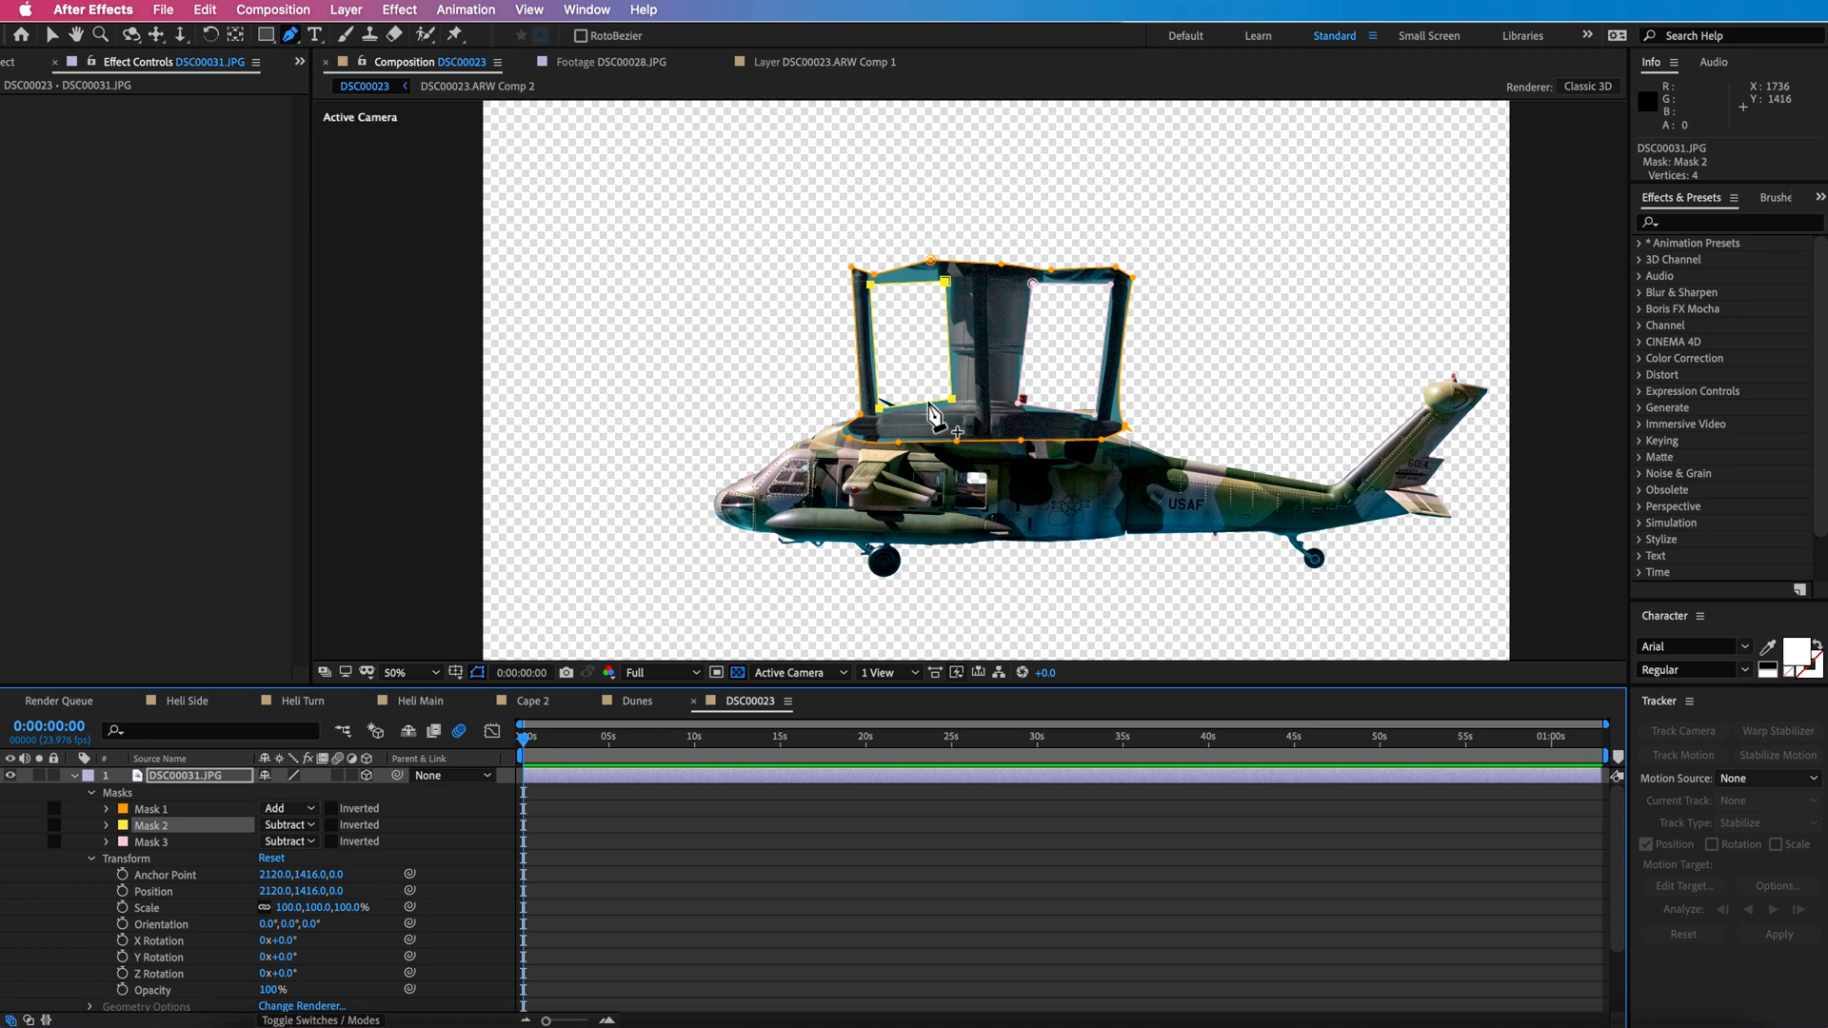
pyautogui.click(47, 857)
pyautogui.click(76, 776)
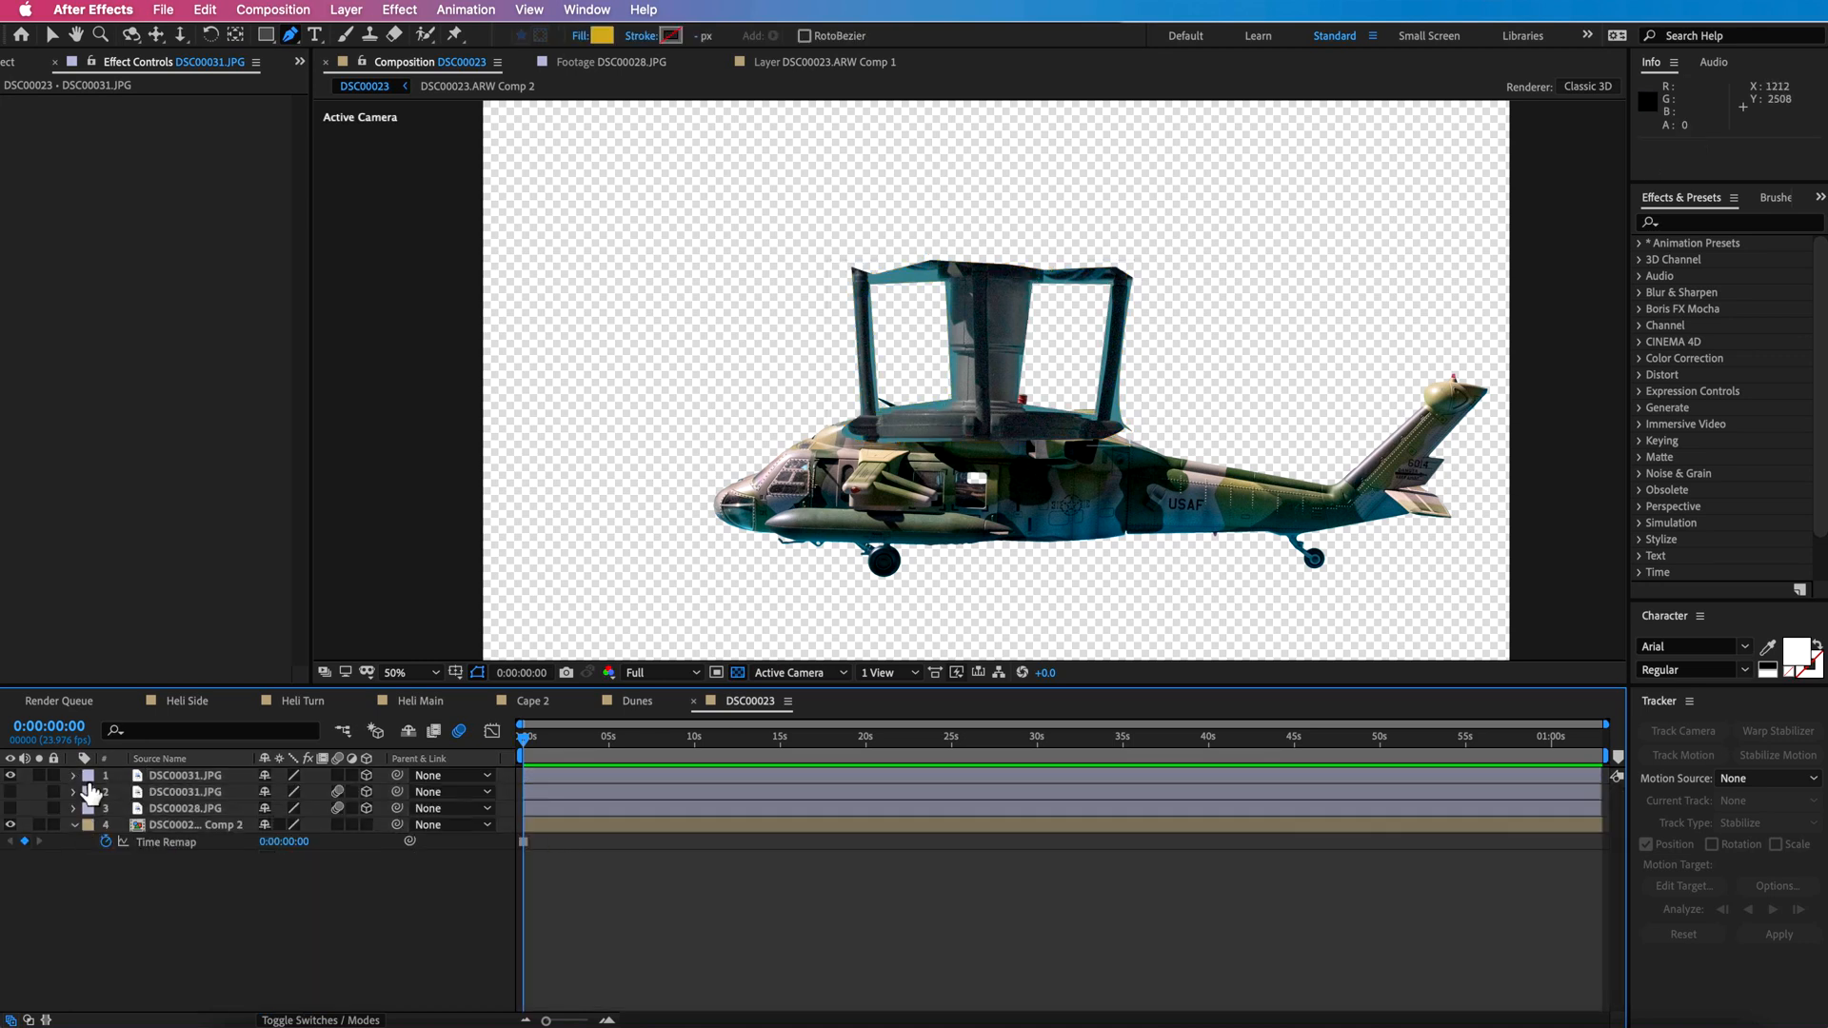
# Scale the 3D shaft layer down to about a third of its size and delete the hidden duplicate DSC00031.JPG layer.
pyautogui.click(175, 777)
pyautogui.click(368, 777)
pyautogui.click(368, 777)
pyautogui.press('v')
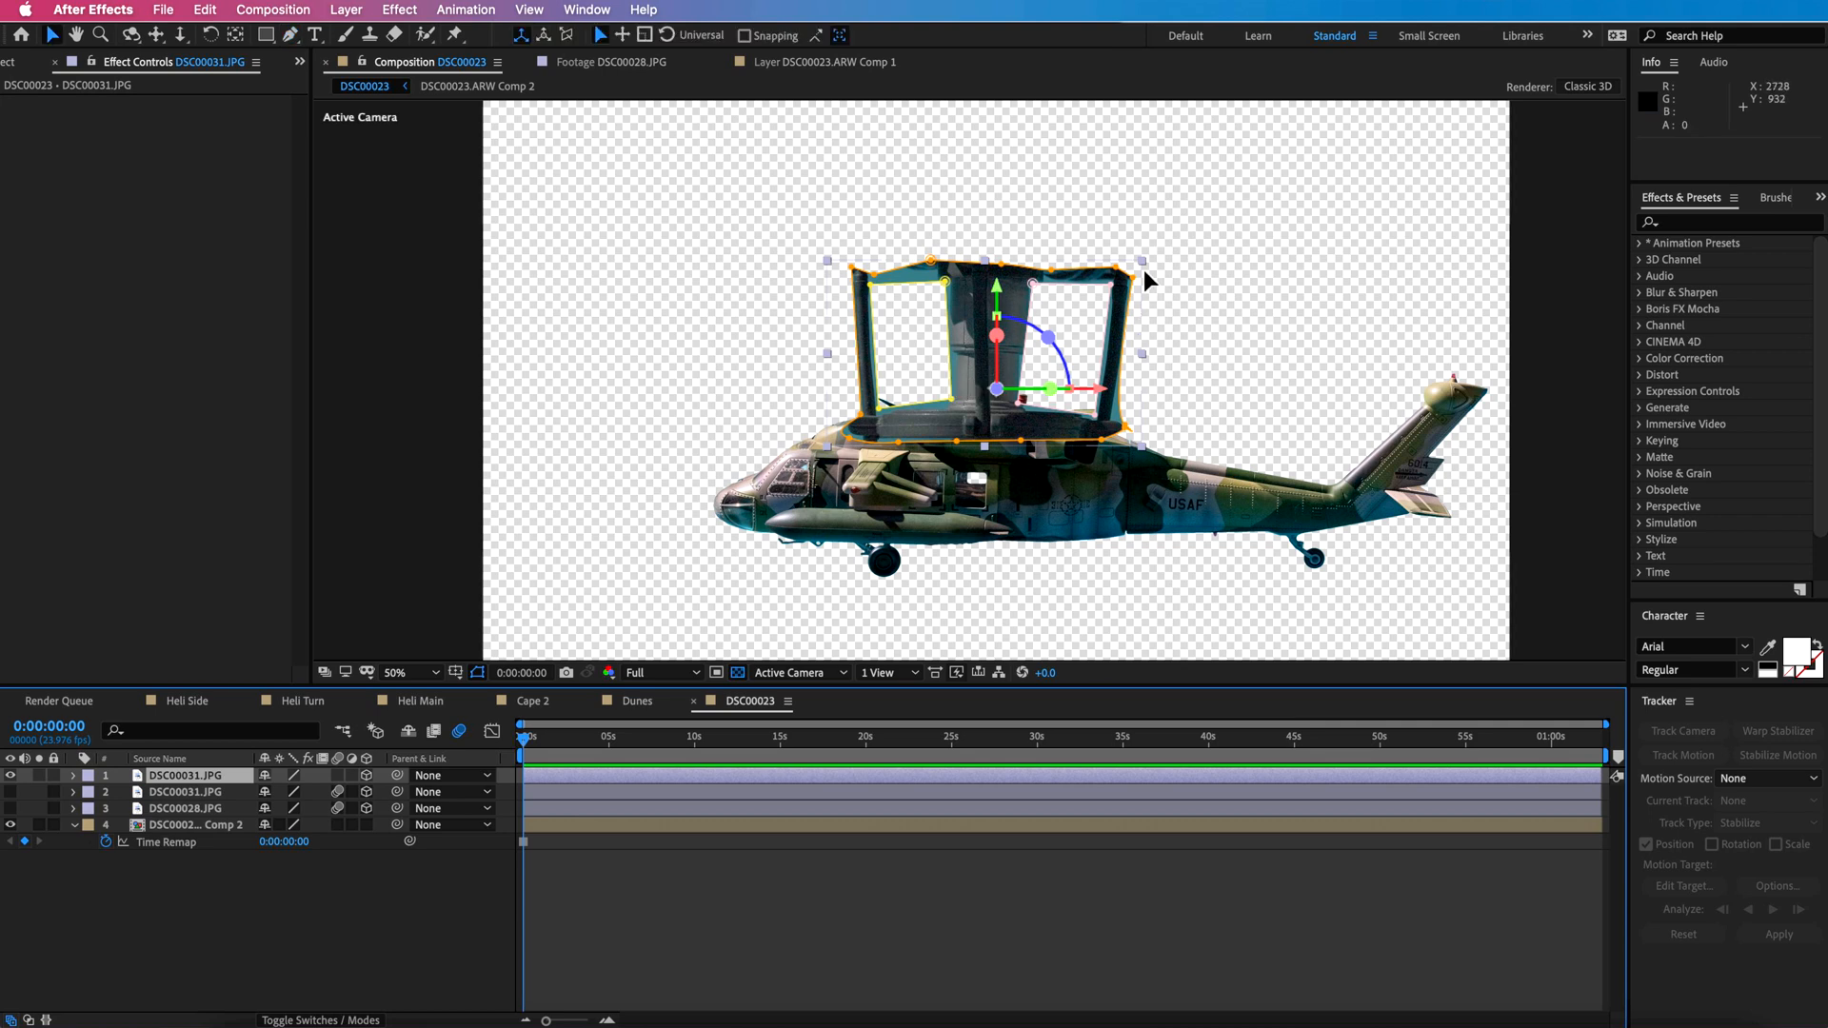
pyautogui.moveTo(1144, 271); pyautogui.dragTo(985, 383)
pyautogui.press('super+z')
pyautogui.click(193, 796)
pyautogui.press('Delete')
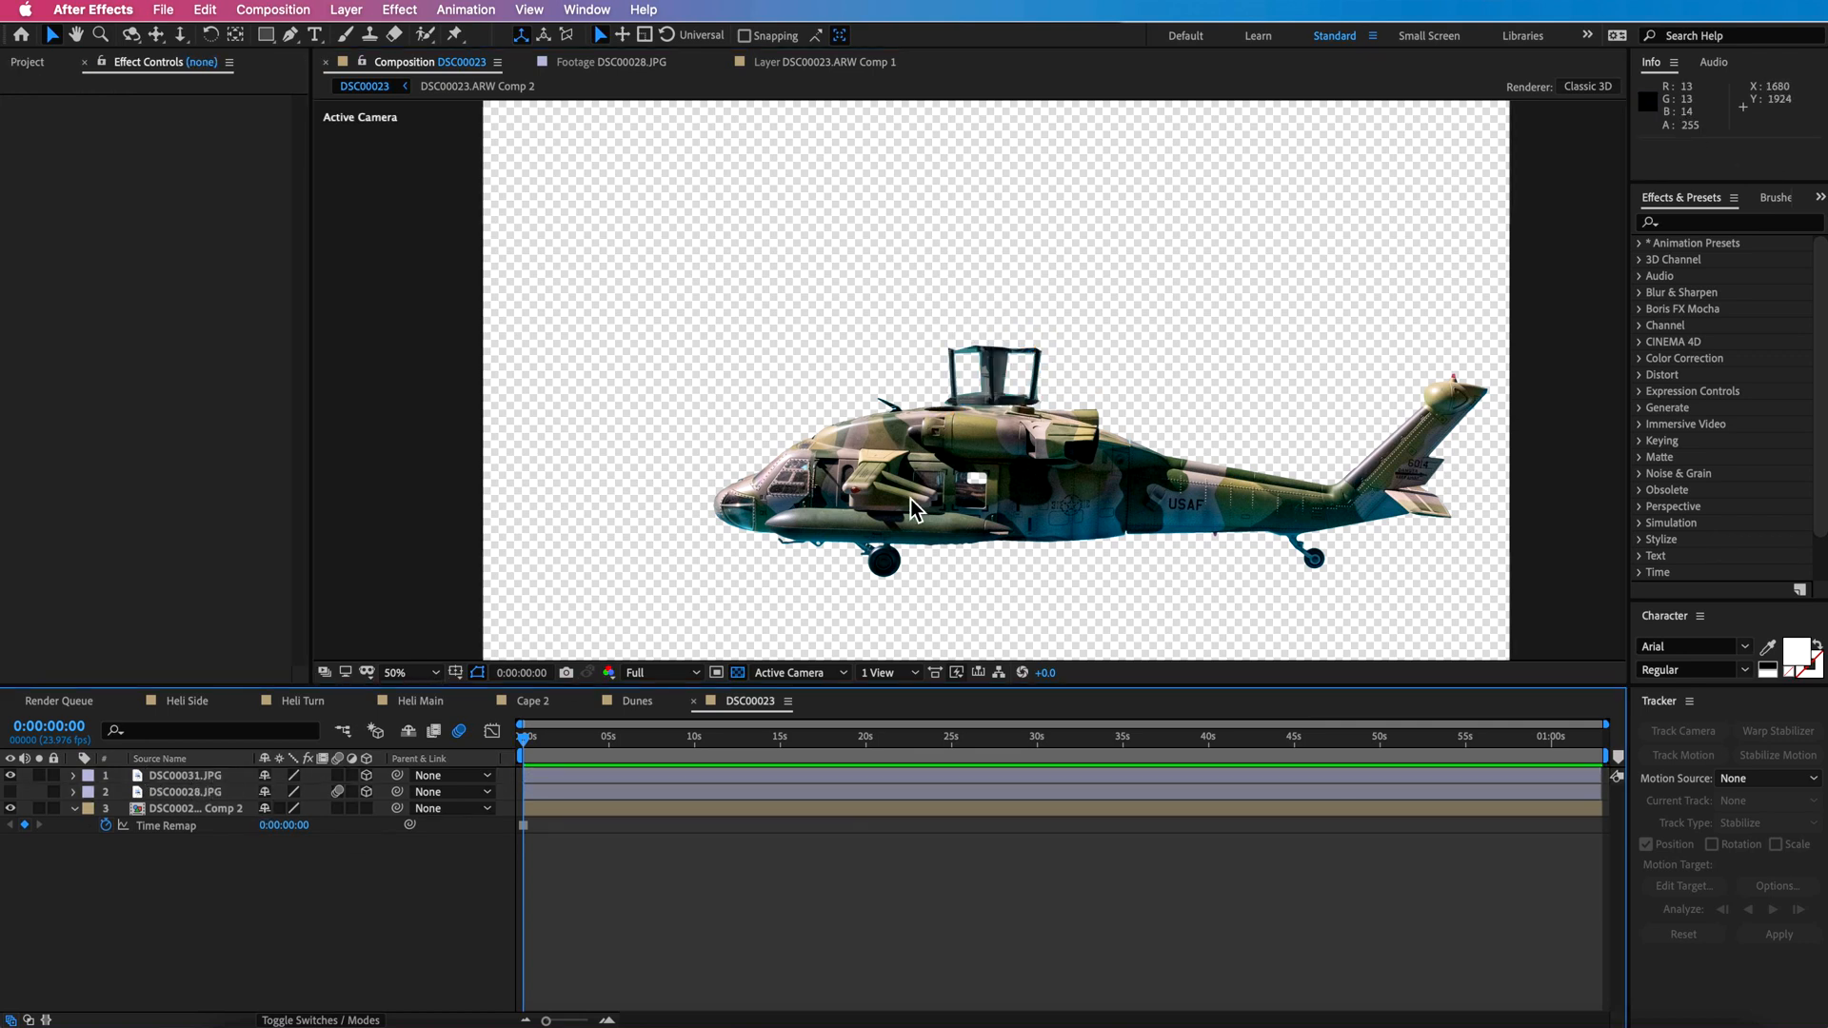
# Shrink the shaft further to about 15.1% scale and seat it on the helicopter's roof.
pyautogui.scroll(4, 971, 381)
pyautogui.click(1097, 349)
pyautogui.moveTo(1097, 349); pyautogui.dragTo(914, 360)
pyautogui.moveTo(1088, 381); pyautogui.dragTo(921, 430)
pyautogui.click(562, 922)
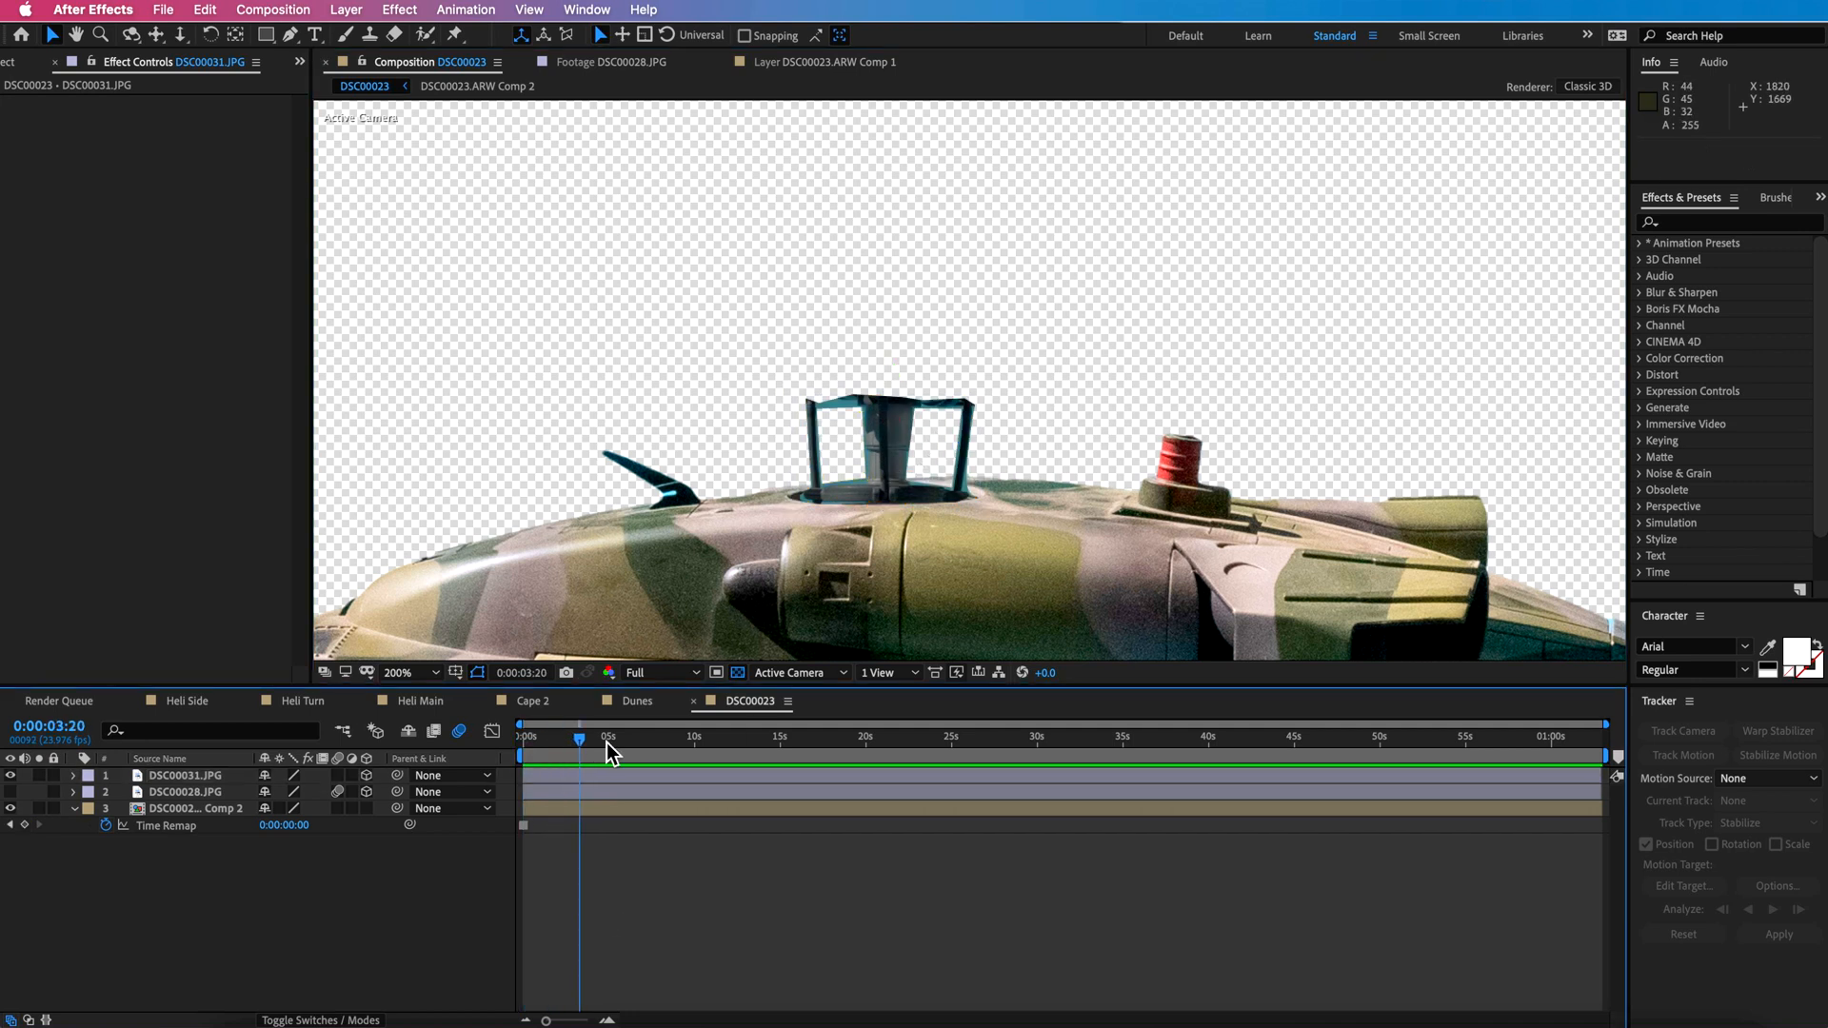
# Move the shaft layer's anchor point onto the central column, to about 2093.4, 1256.6, 0.0.
pyautogui.click(934, 461)
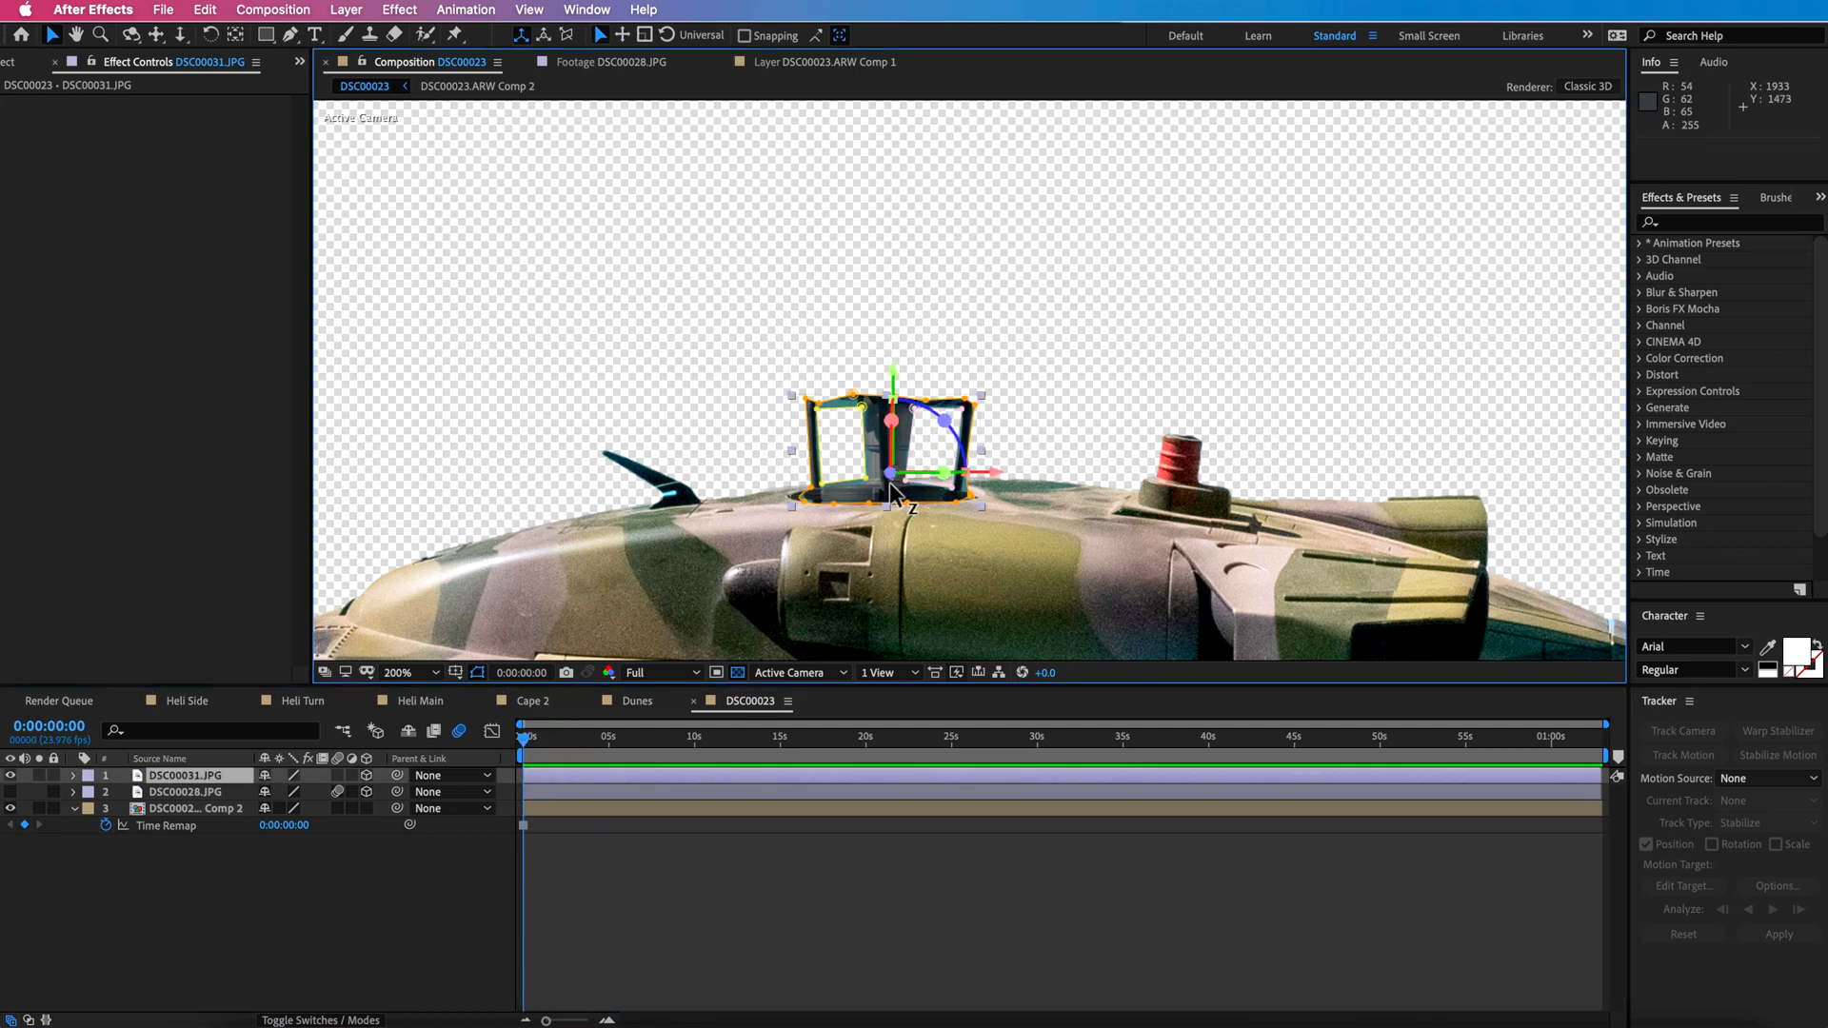
pyautogui.press('.')
pyautogui.moveTo(794, 605); pyautogui.dragTo(977, 448)
pyautogui.press('y')
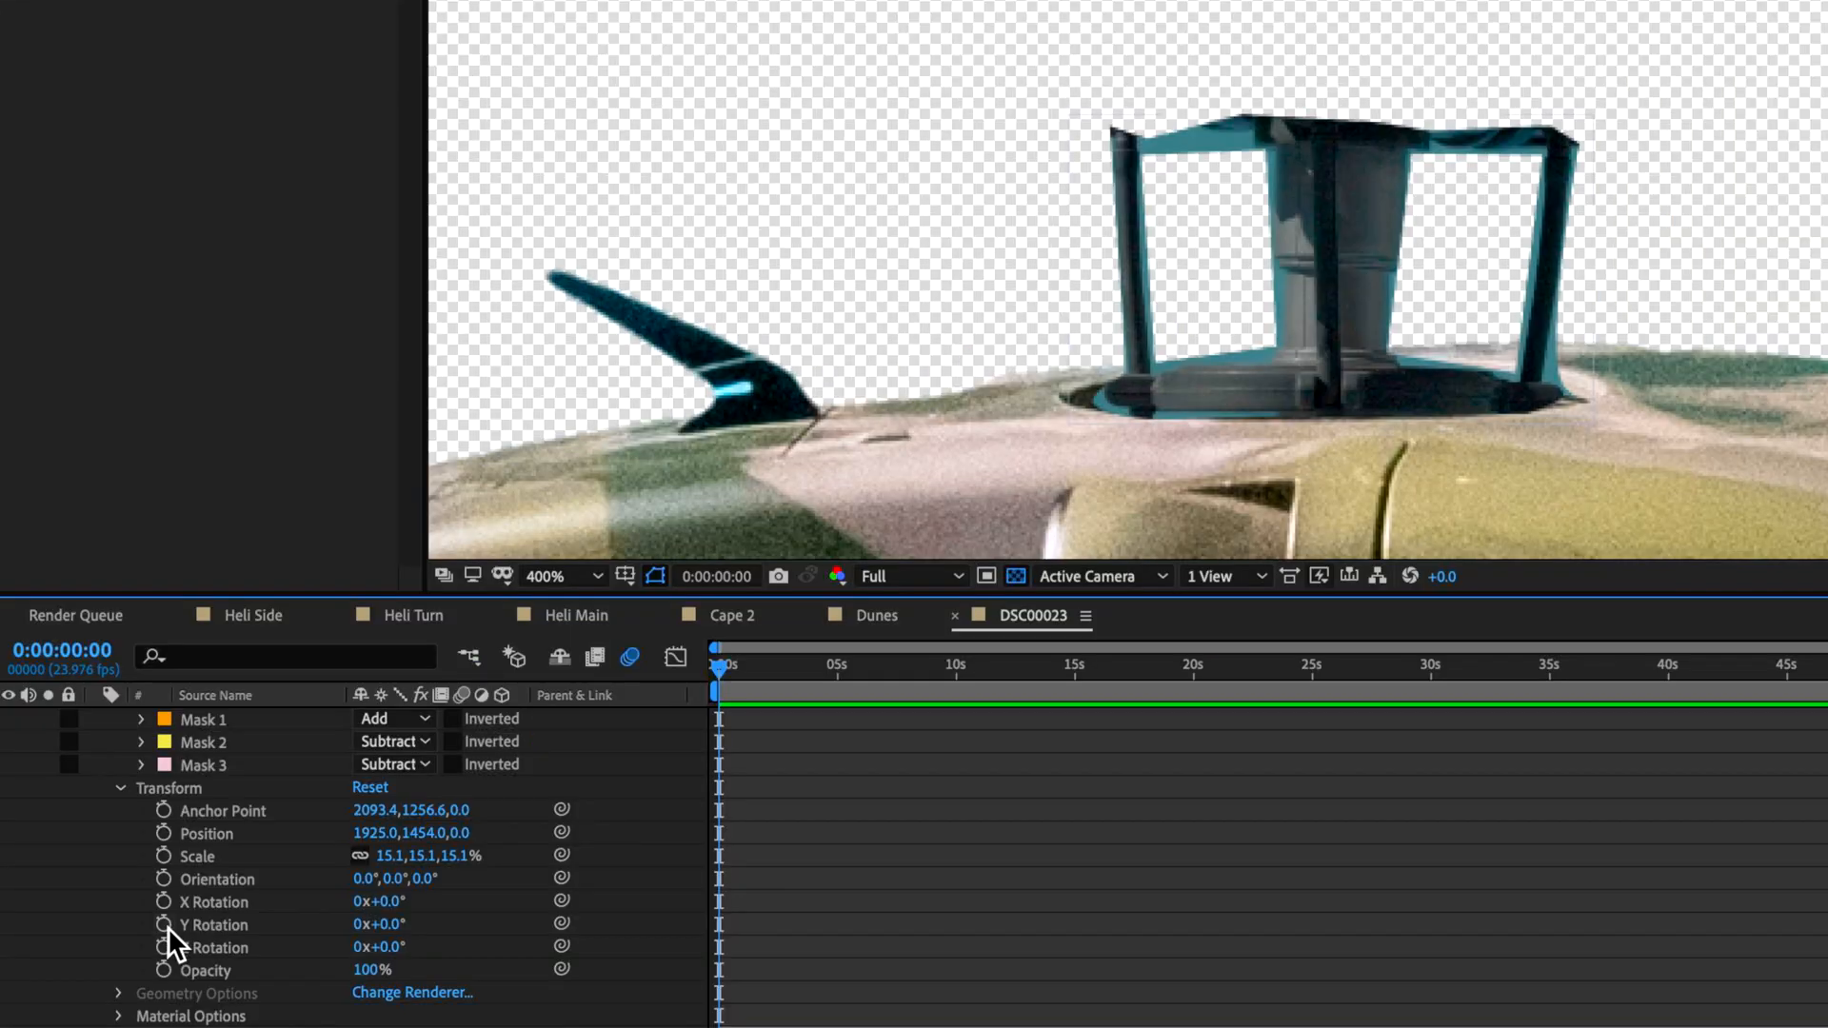
# Keyframe the shaft's Y Rotation from 0° at 0:00:00:00 to many negative turns at 0:00:06:00, and preview the spin.
pyautogui.click(122, 923)
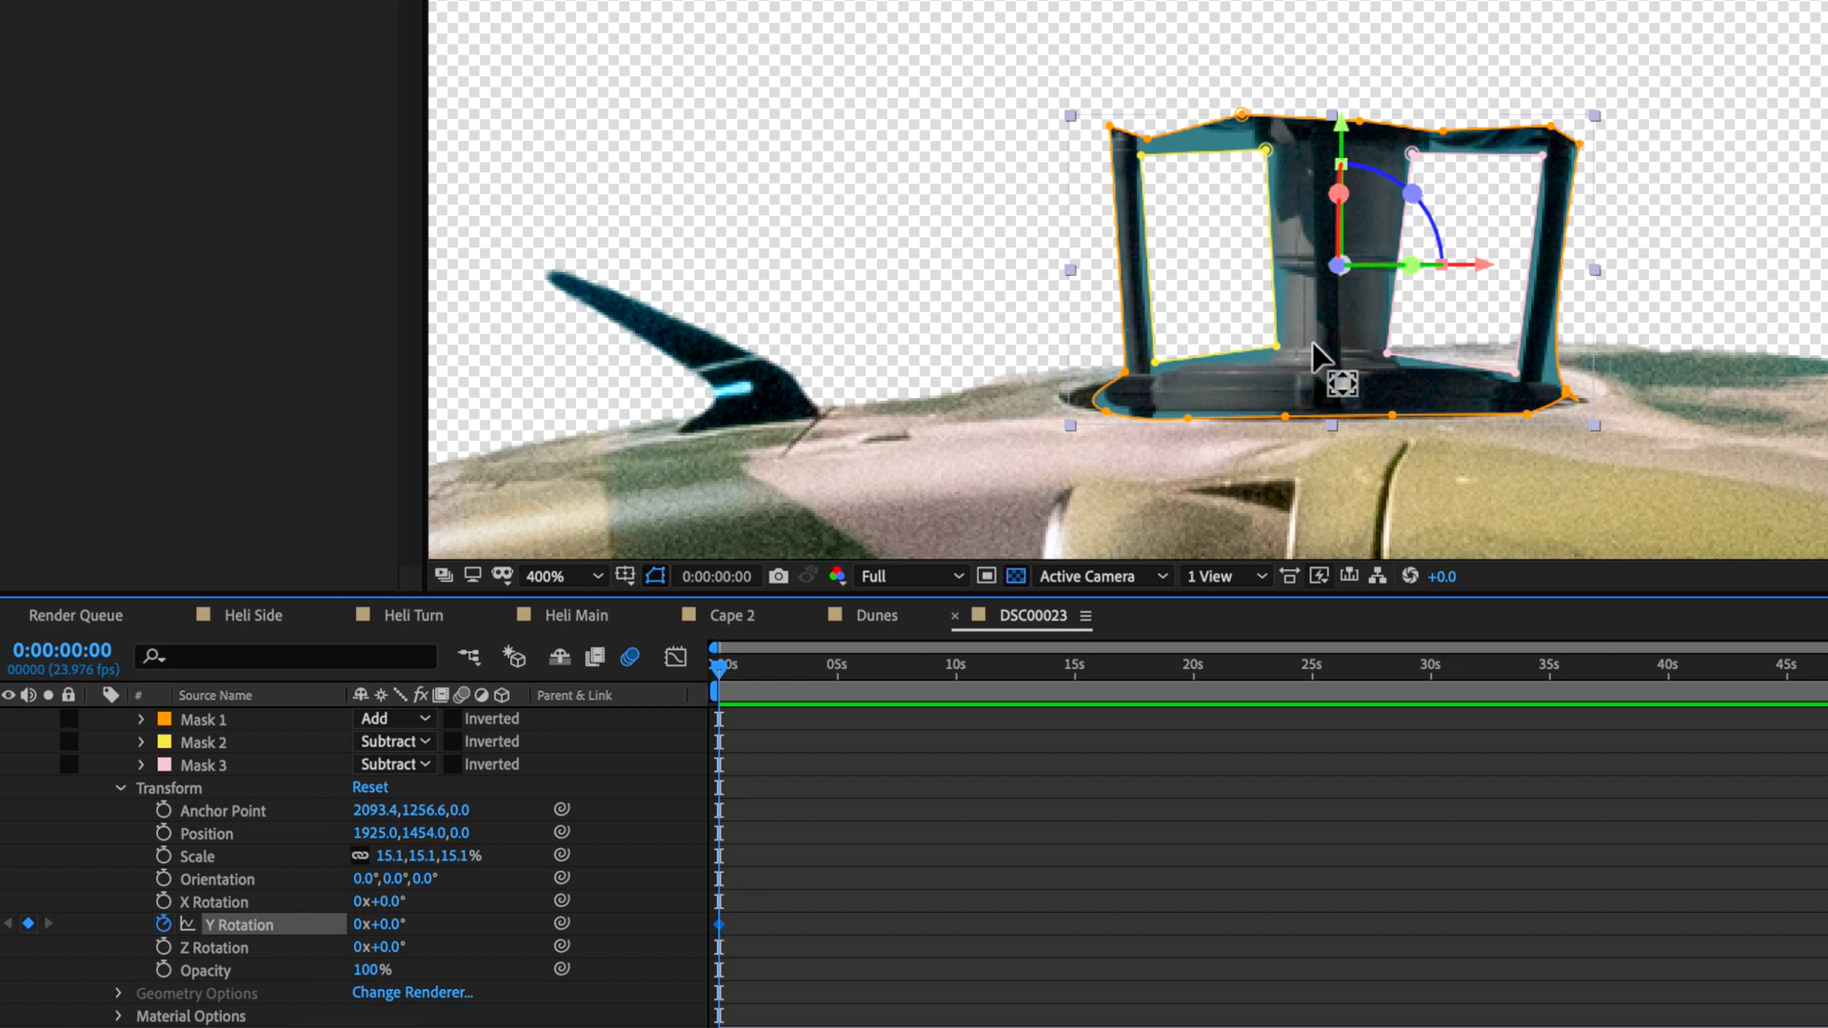
pyautogui.moveTo(733, 672); pyautogui.dragTo(865, 676)
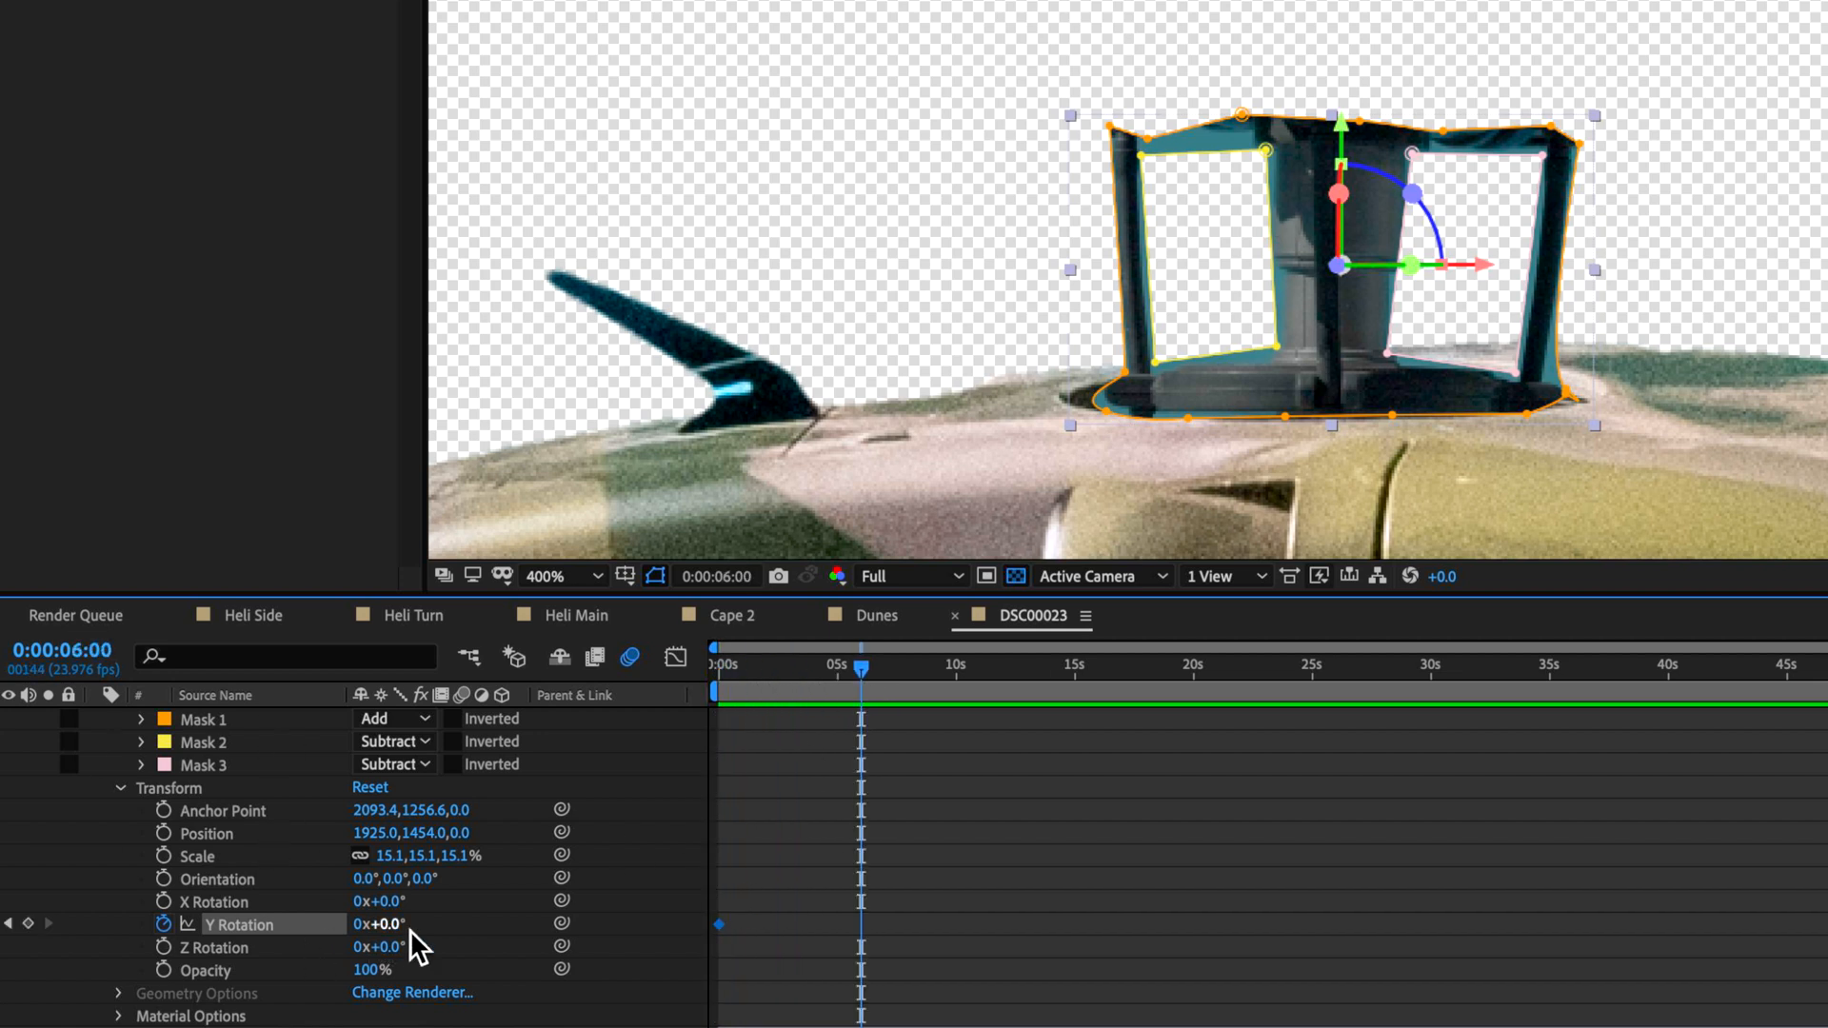
pyautogui.moveTo(398, 943); pyautogui.dragTo(491, 811)
pyautogui.moveTo(870, 676); pyautogui.dragTo(597, 734)
pyautogui.press('space')
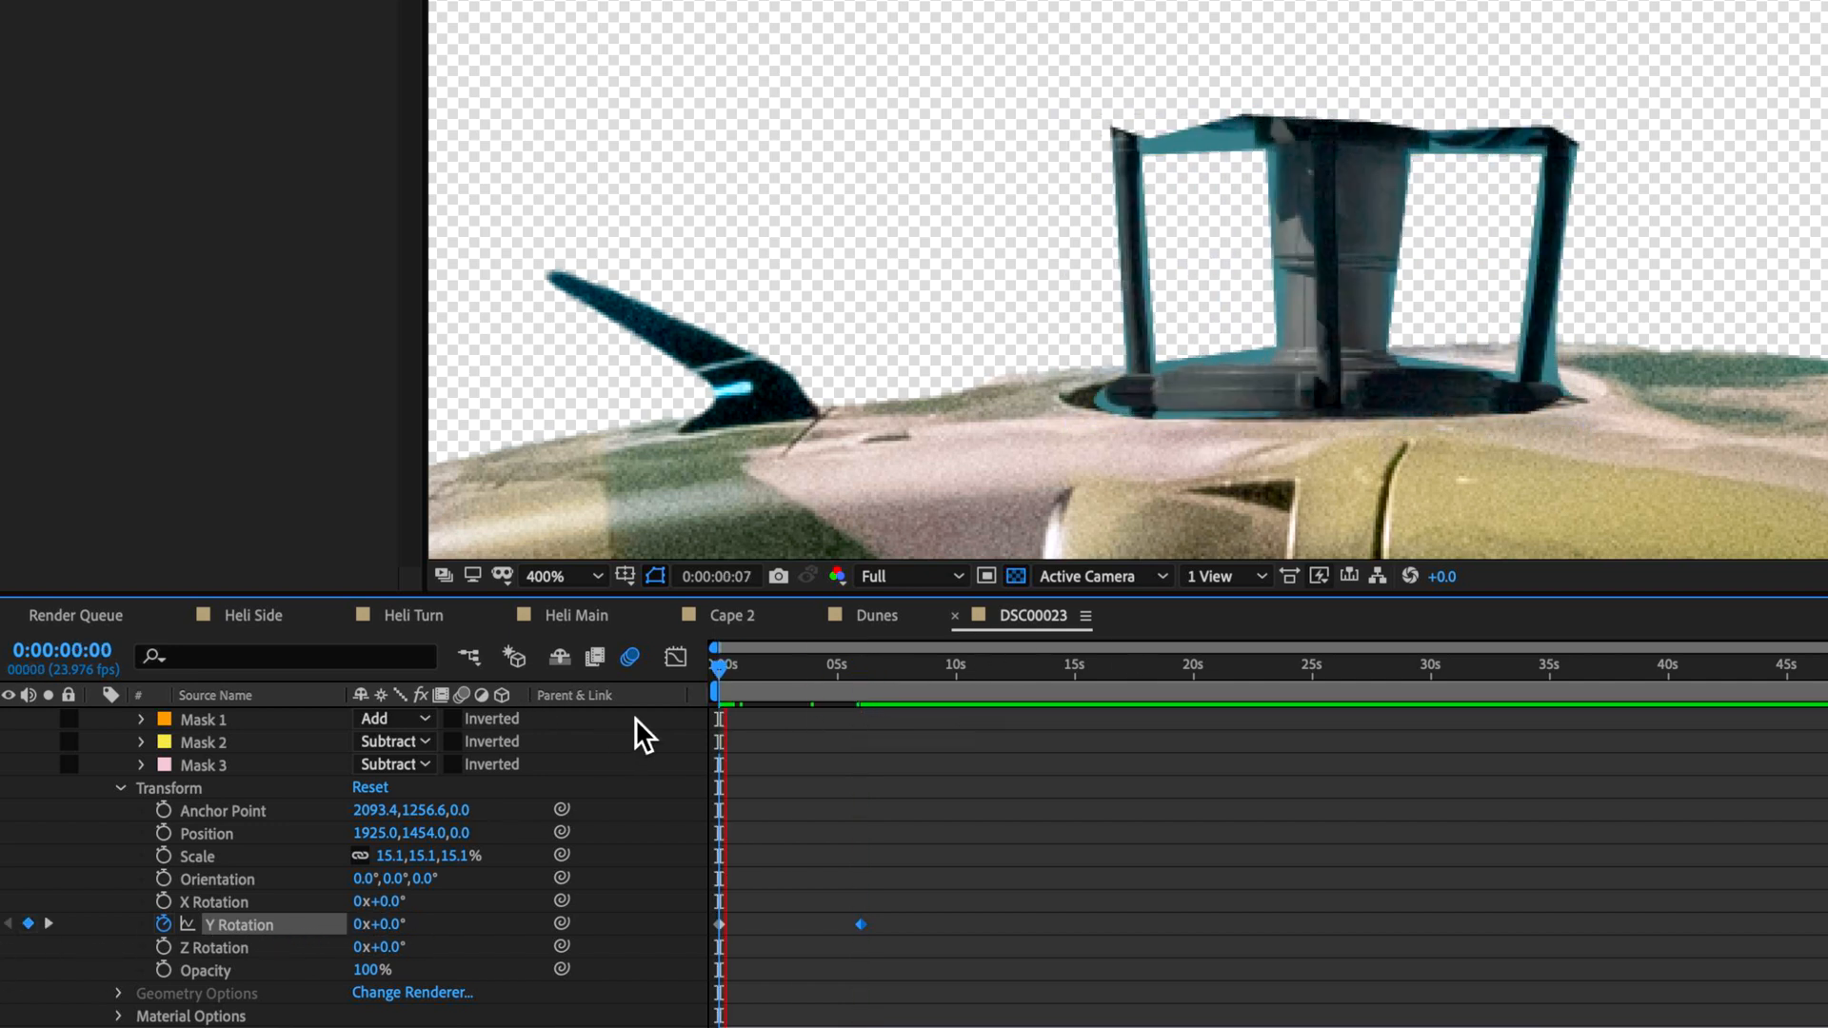
pyautogui.scroll(-1, 1116, 396)
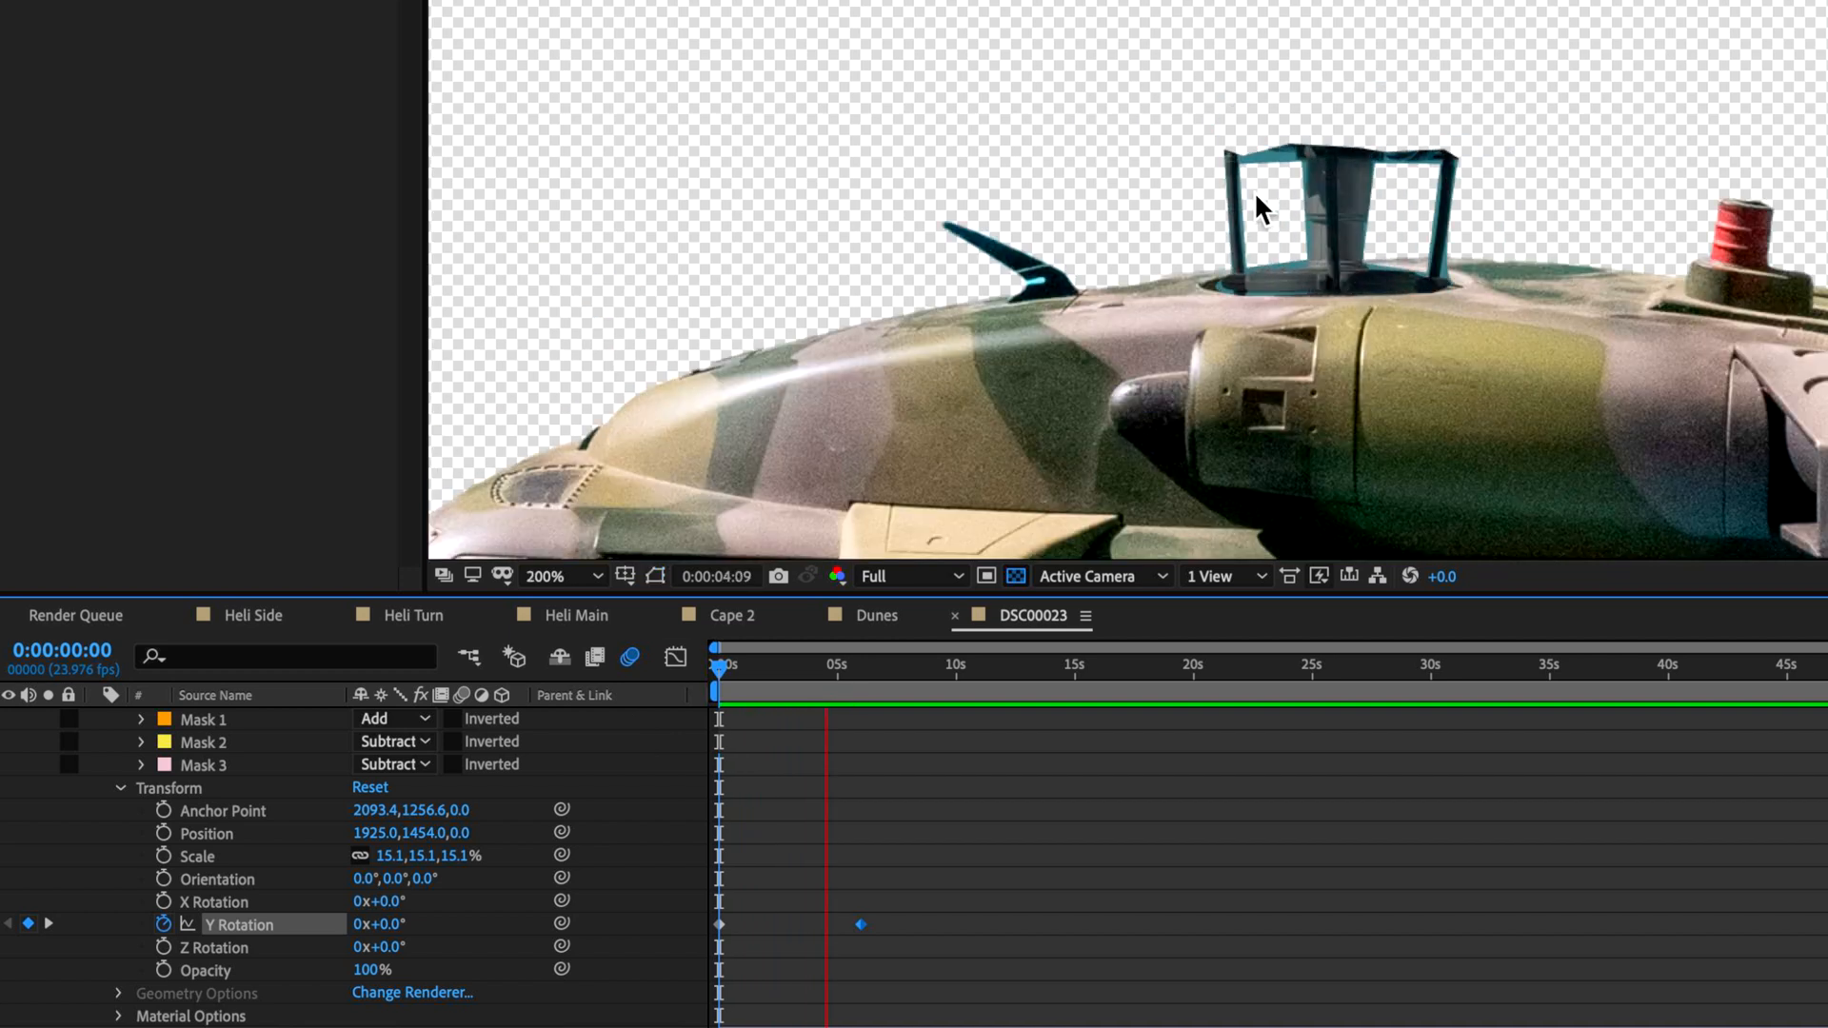
pyautogui.press('space')
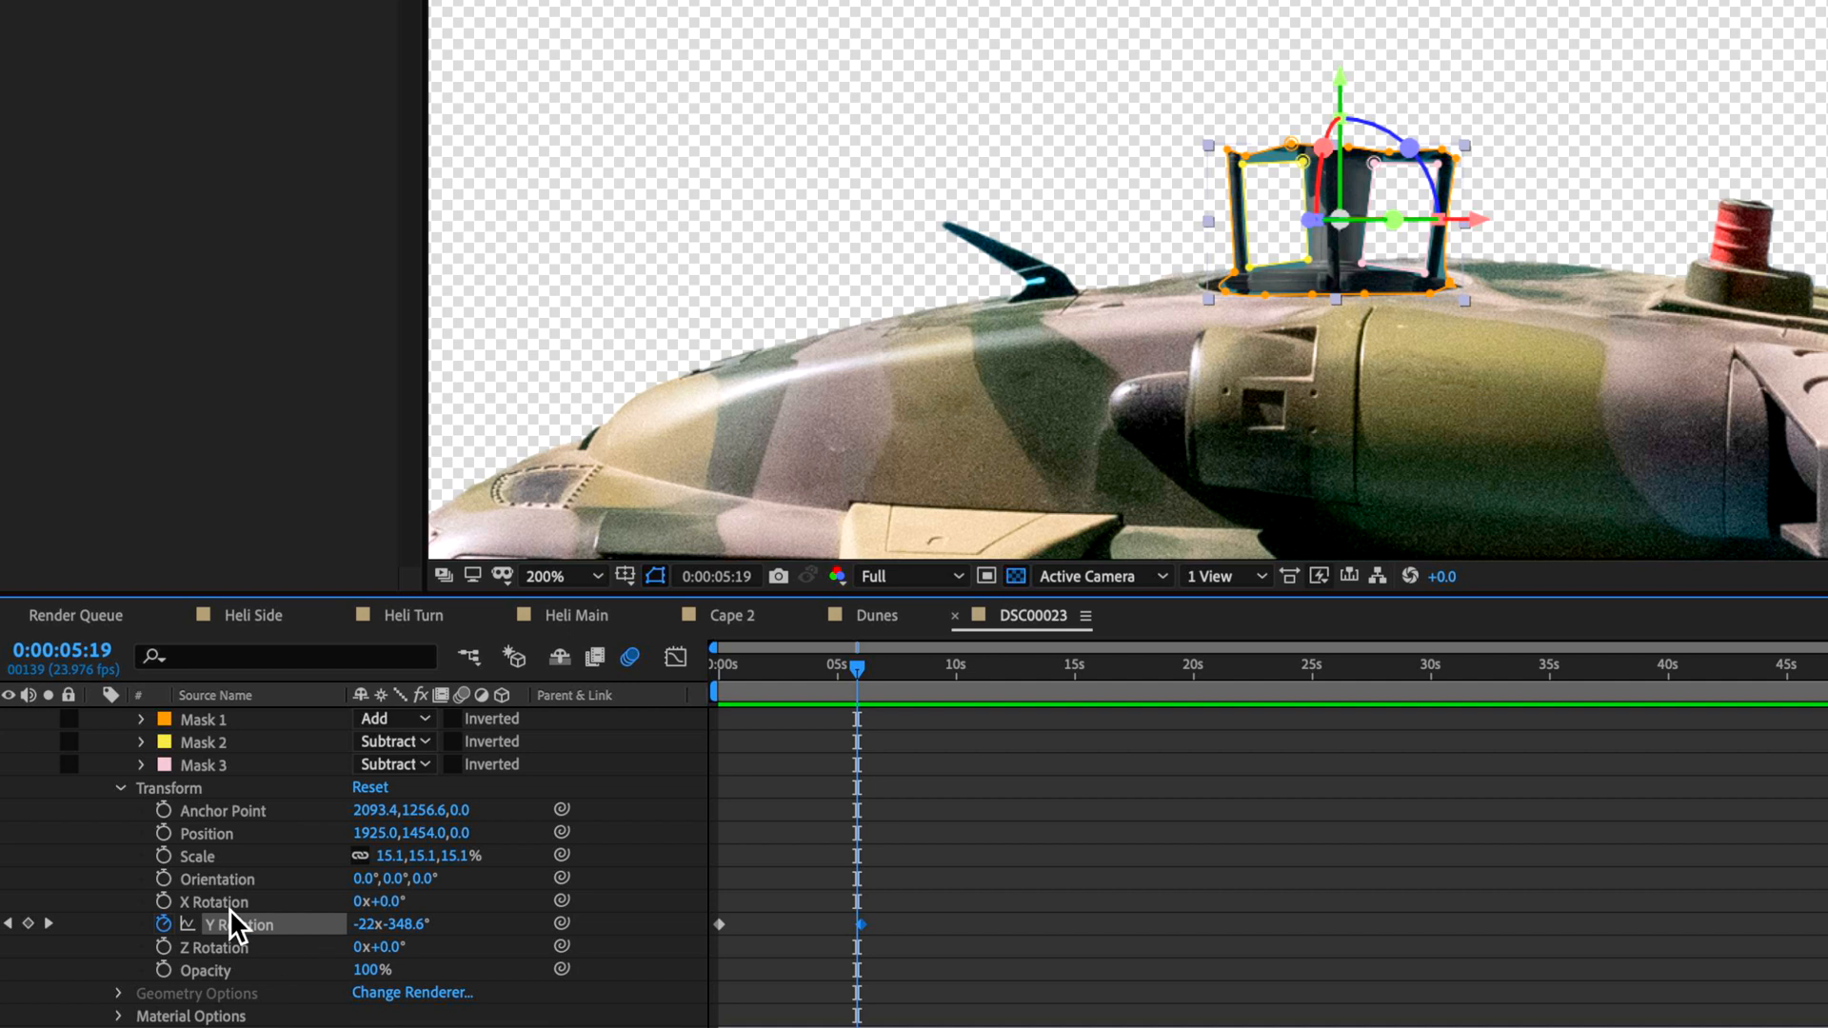
# Enable motion blur on the shaft layer and preview its rotation from the start.
pyautogui.scroll(2, 291, 758)
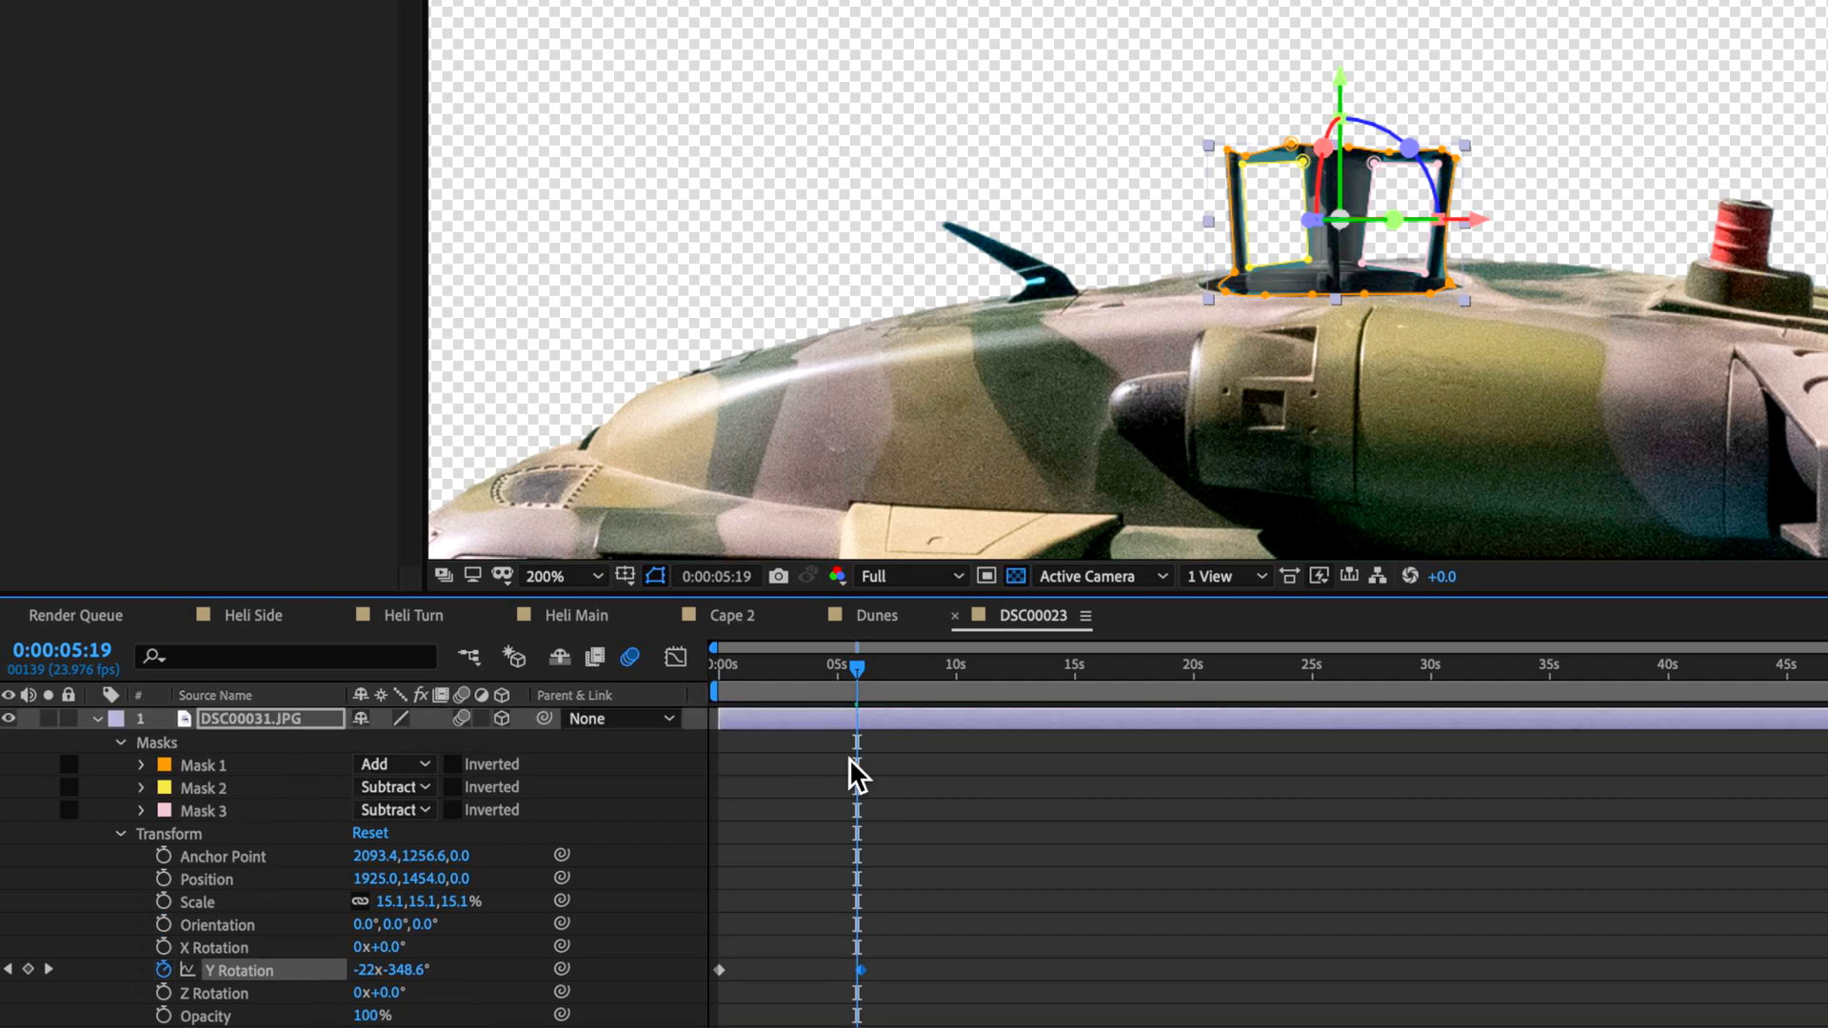
pyautogui.moveTo(841, 666); pyautogui.dragTo(719, 672)
pyautogui.press('space')
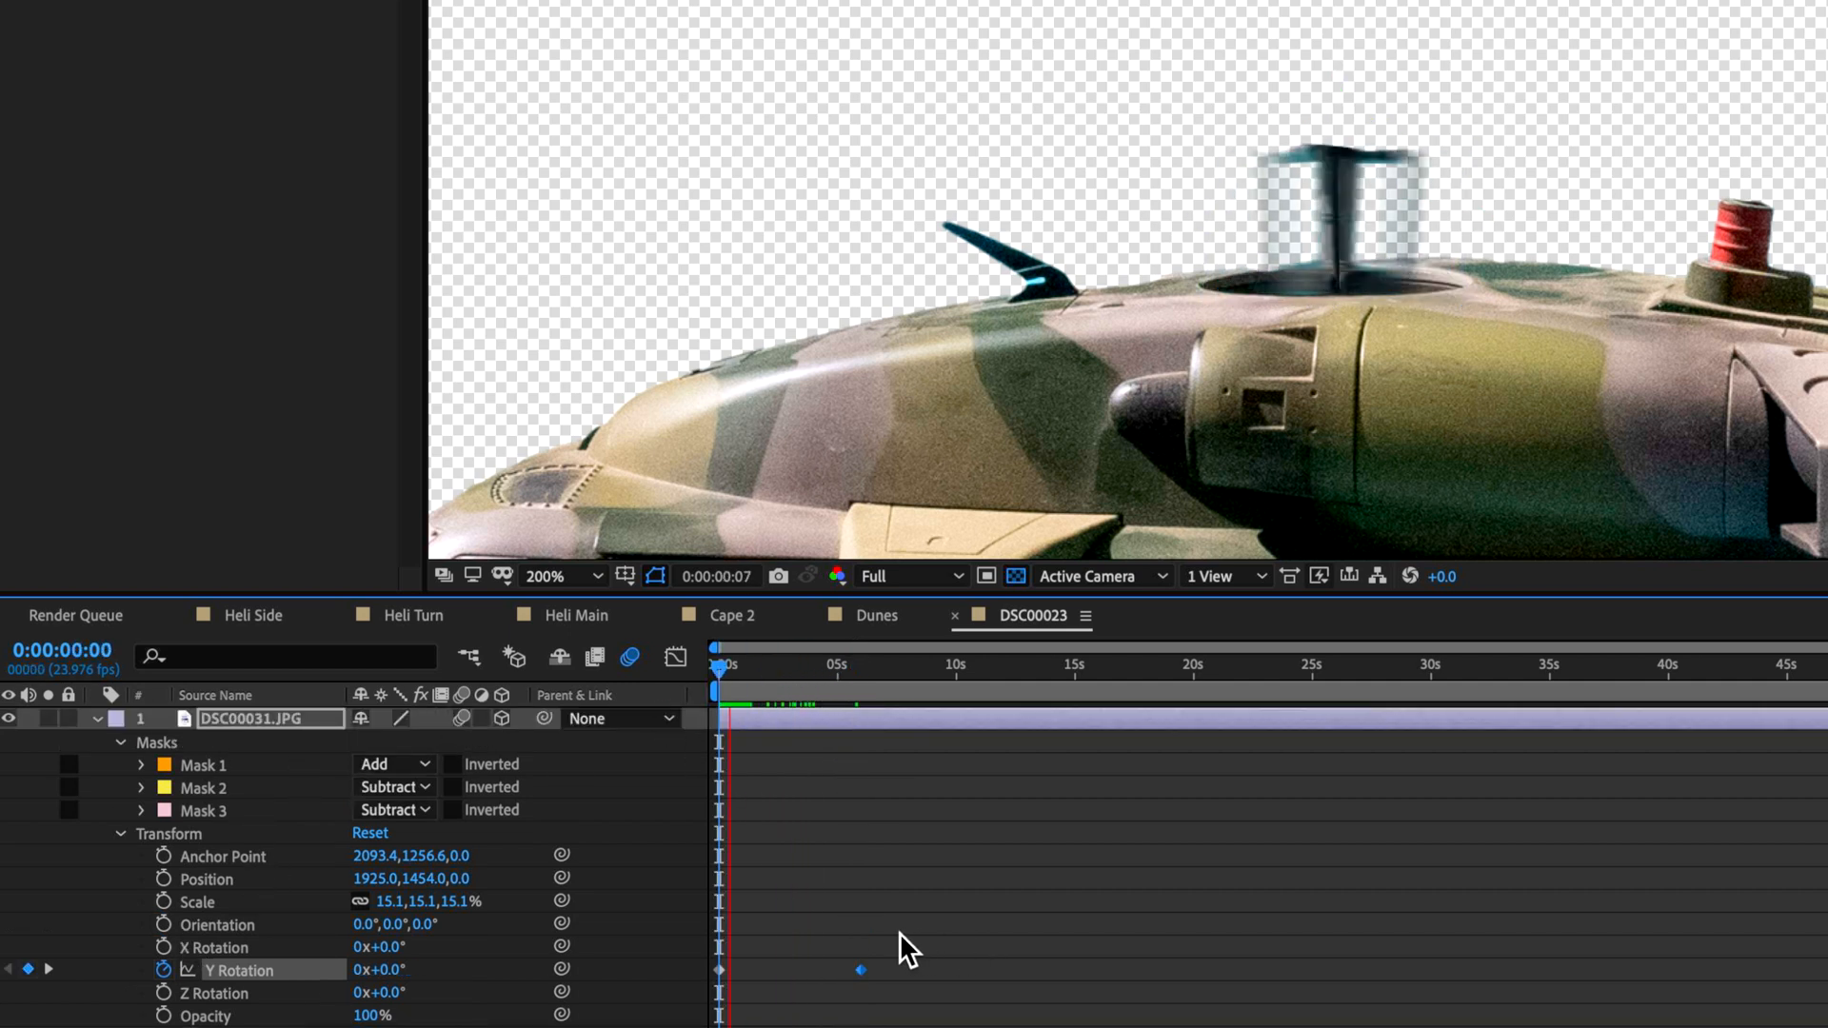
pyautogui.press('space')
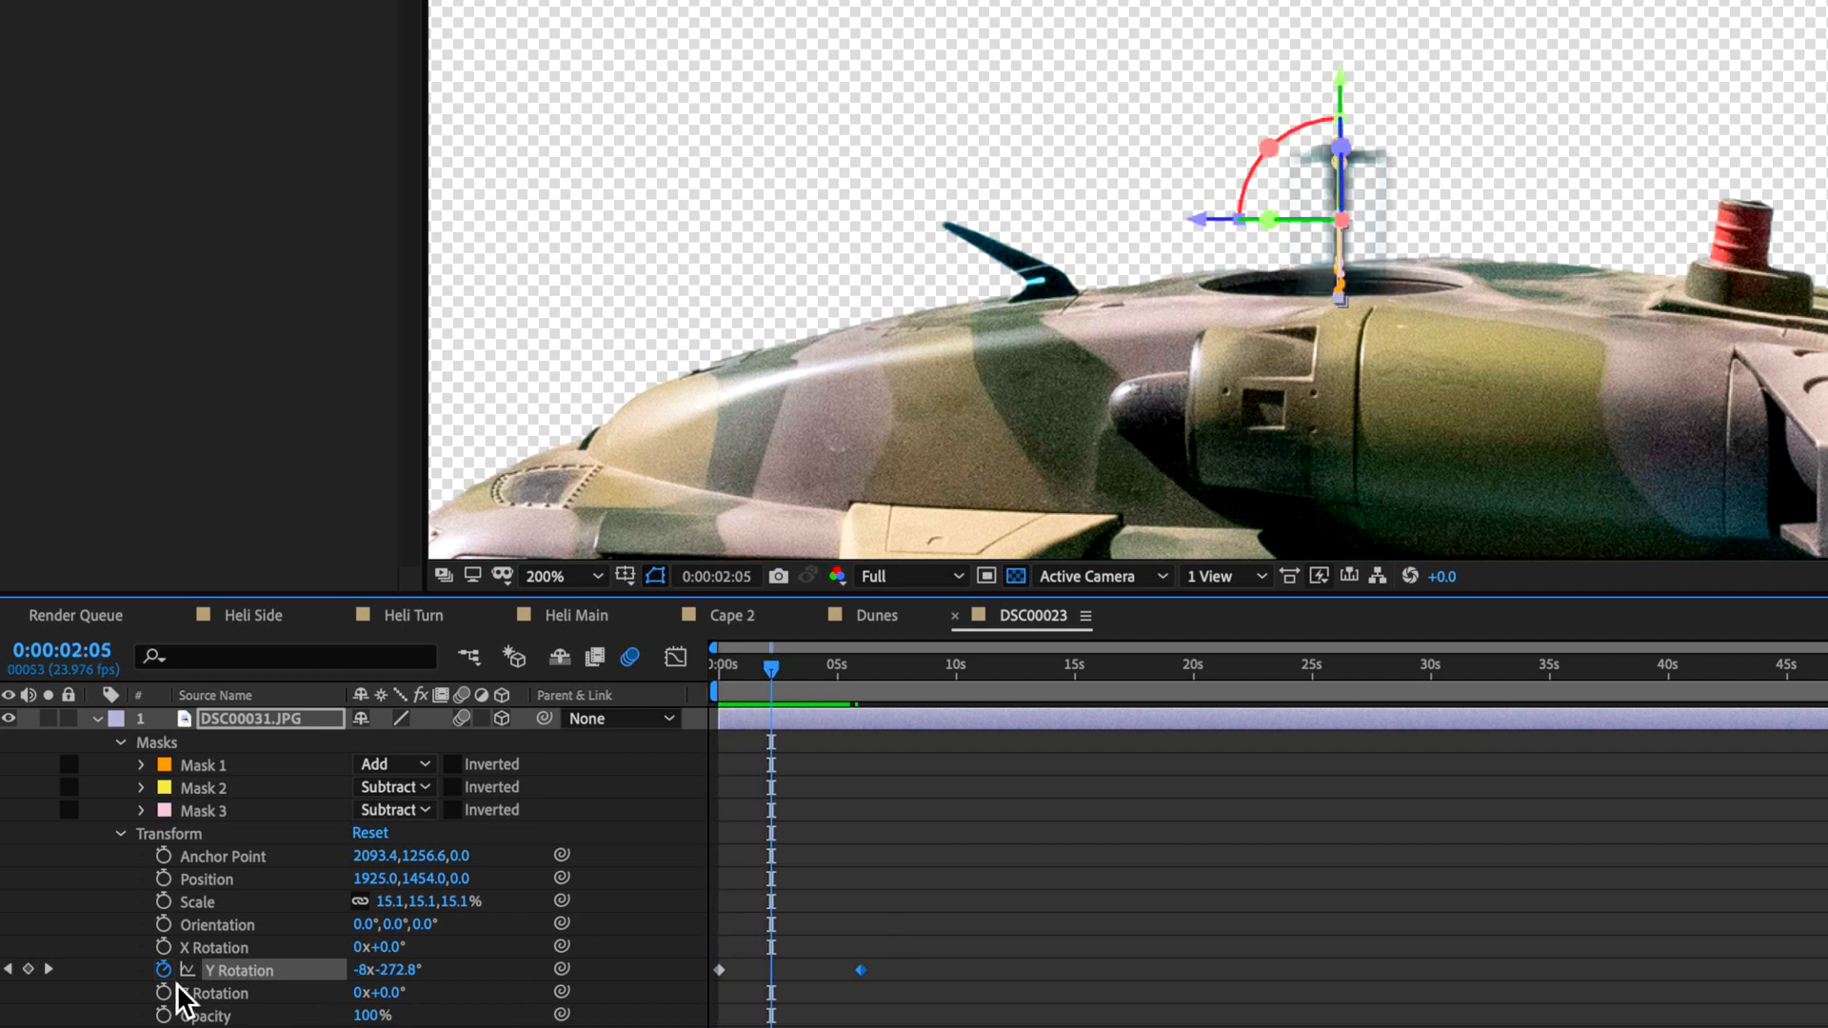
# Set the shaft's Y Rotation keyframe at 0:00:06:00 to -153x-286.0° and preview the faster spin from the start.
pyautogui.click(49, 968)
pyautogui.moveTo(360, 972); pyautogui.dragTo(350, 974)
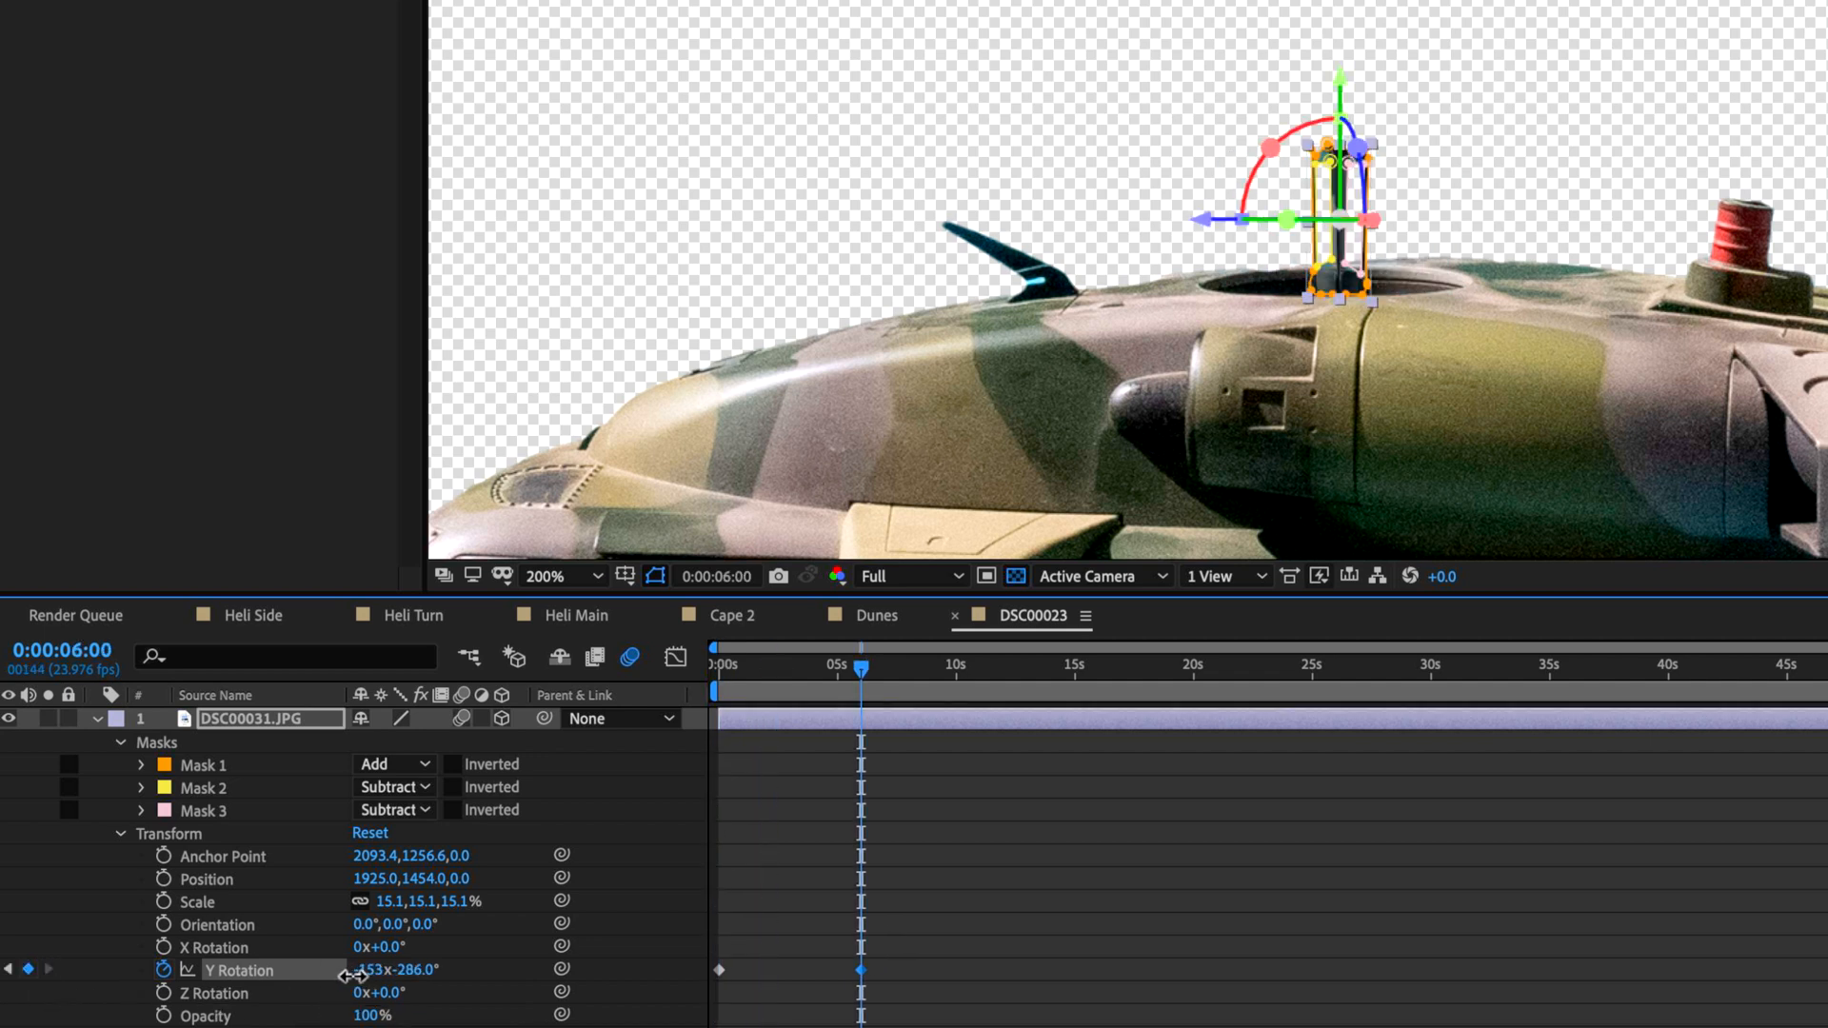
pyautogui.moveTo(767, 670); pyautogui.dragTo(712, 674)
pyautogui.press('space')
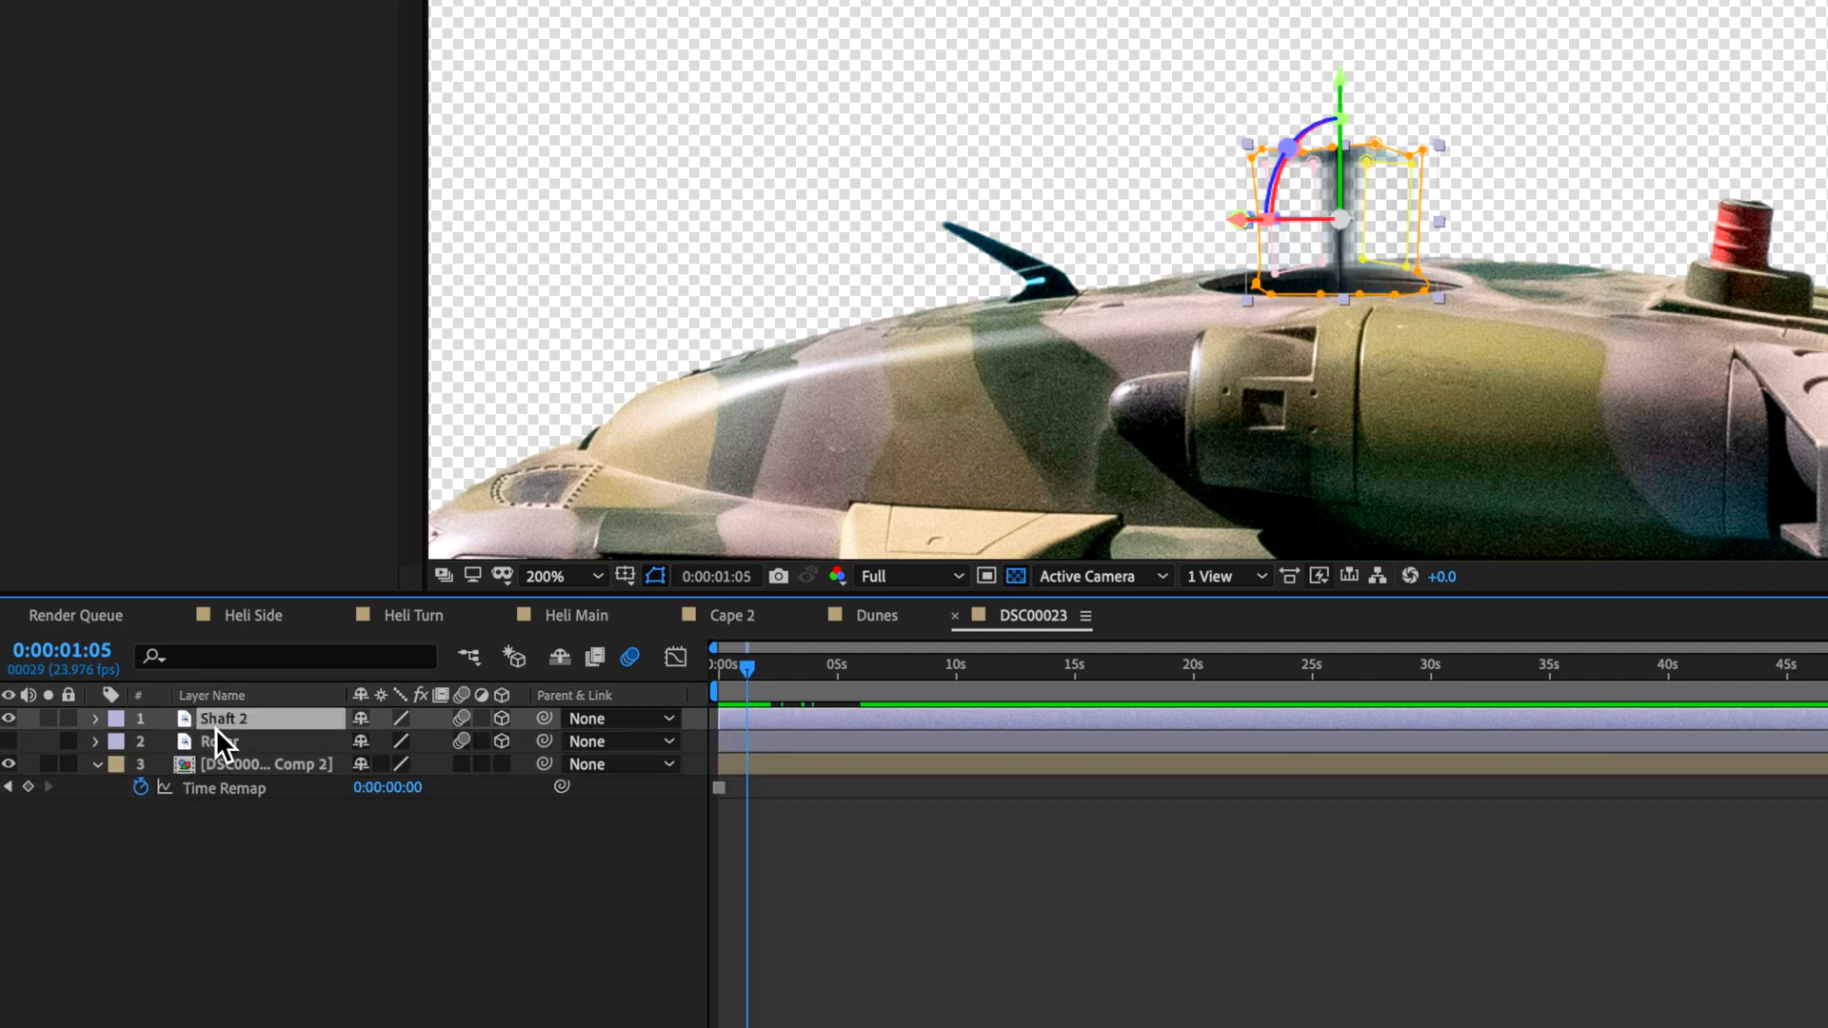
# Place the Rotor layer above Shaft 2, make it visible, and align its hub vertically with the shaft's upper end.
pyautogui.moveTo(236, 723); pyautogui.dragTo(239, 750)
pyautogui.click(241, 723)
pyautogui.click(9, 723)
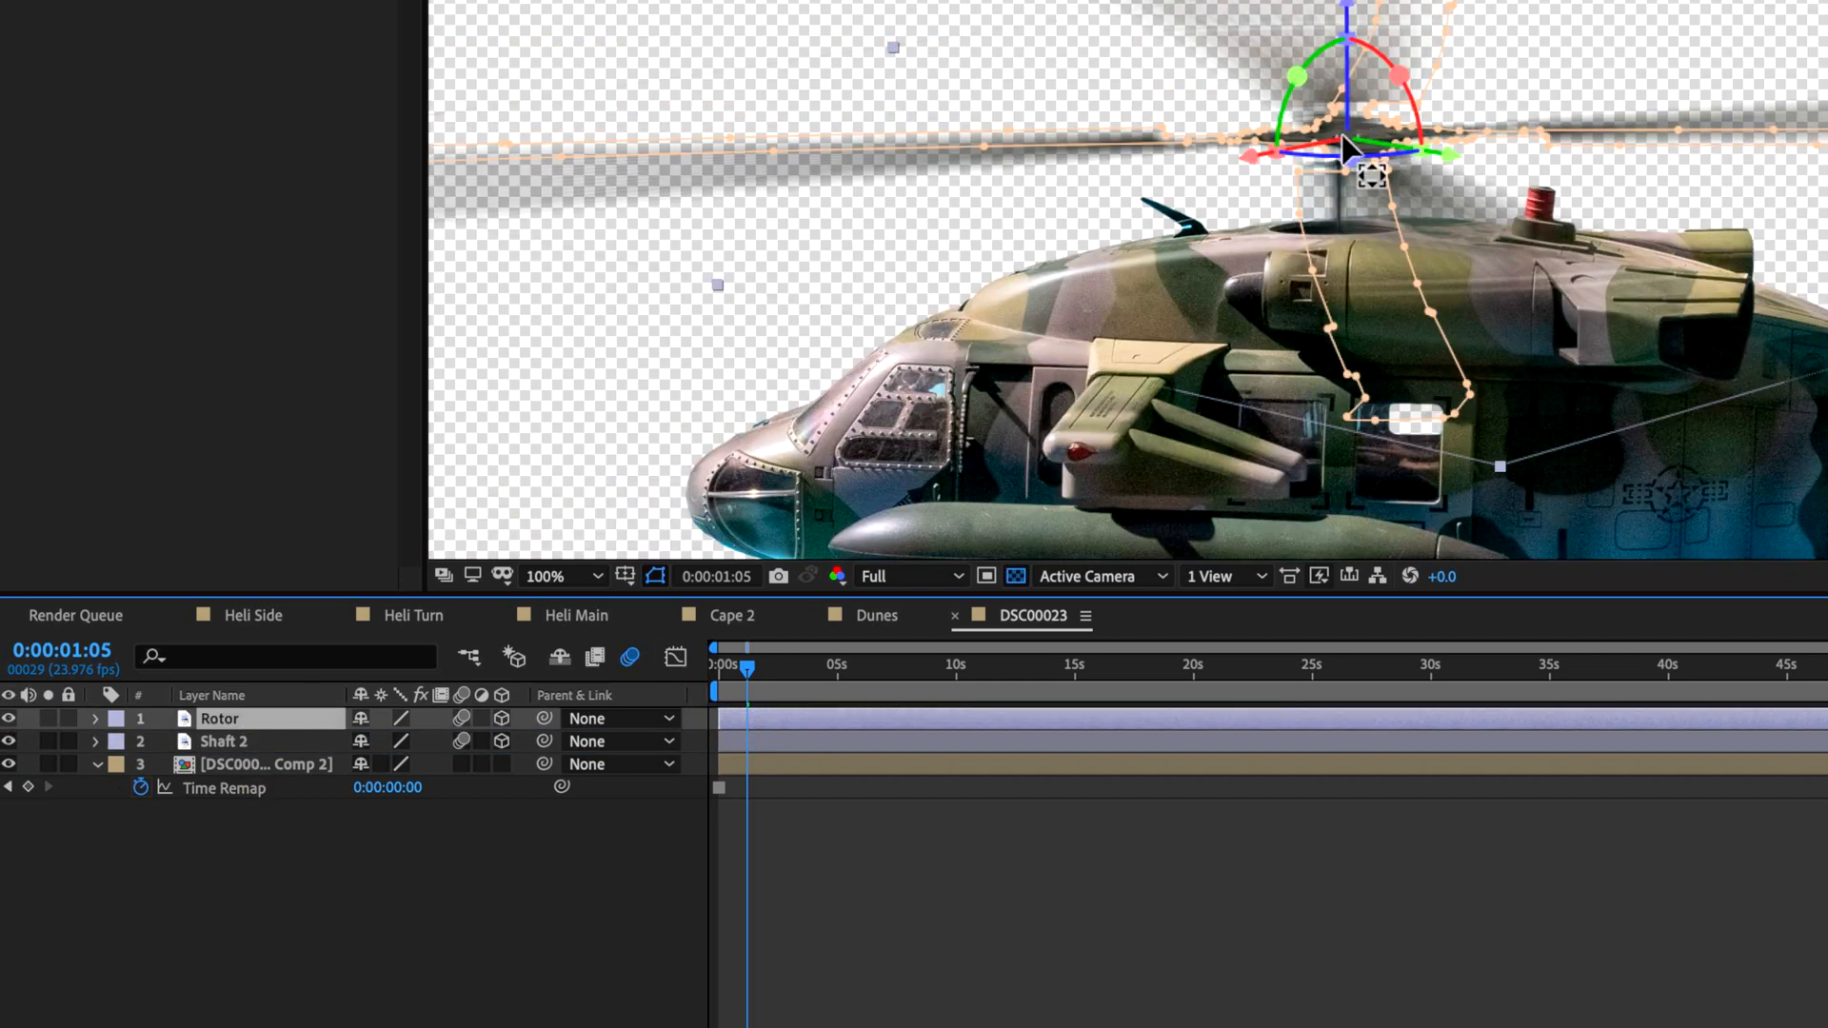
pyautogui.moveTo(1358, 38); pyautogui.dragTo(1345, 12)
# Examine how the rotor meets the shaft with the composition's motion blur turned off, and scrub through the rotation.
pyautogui.click(699, 906)
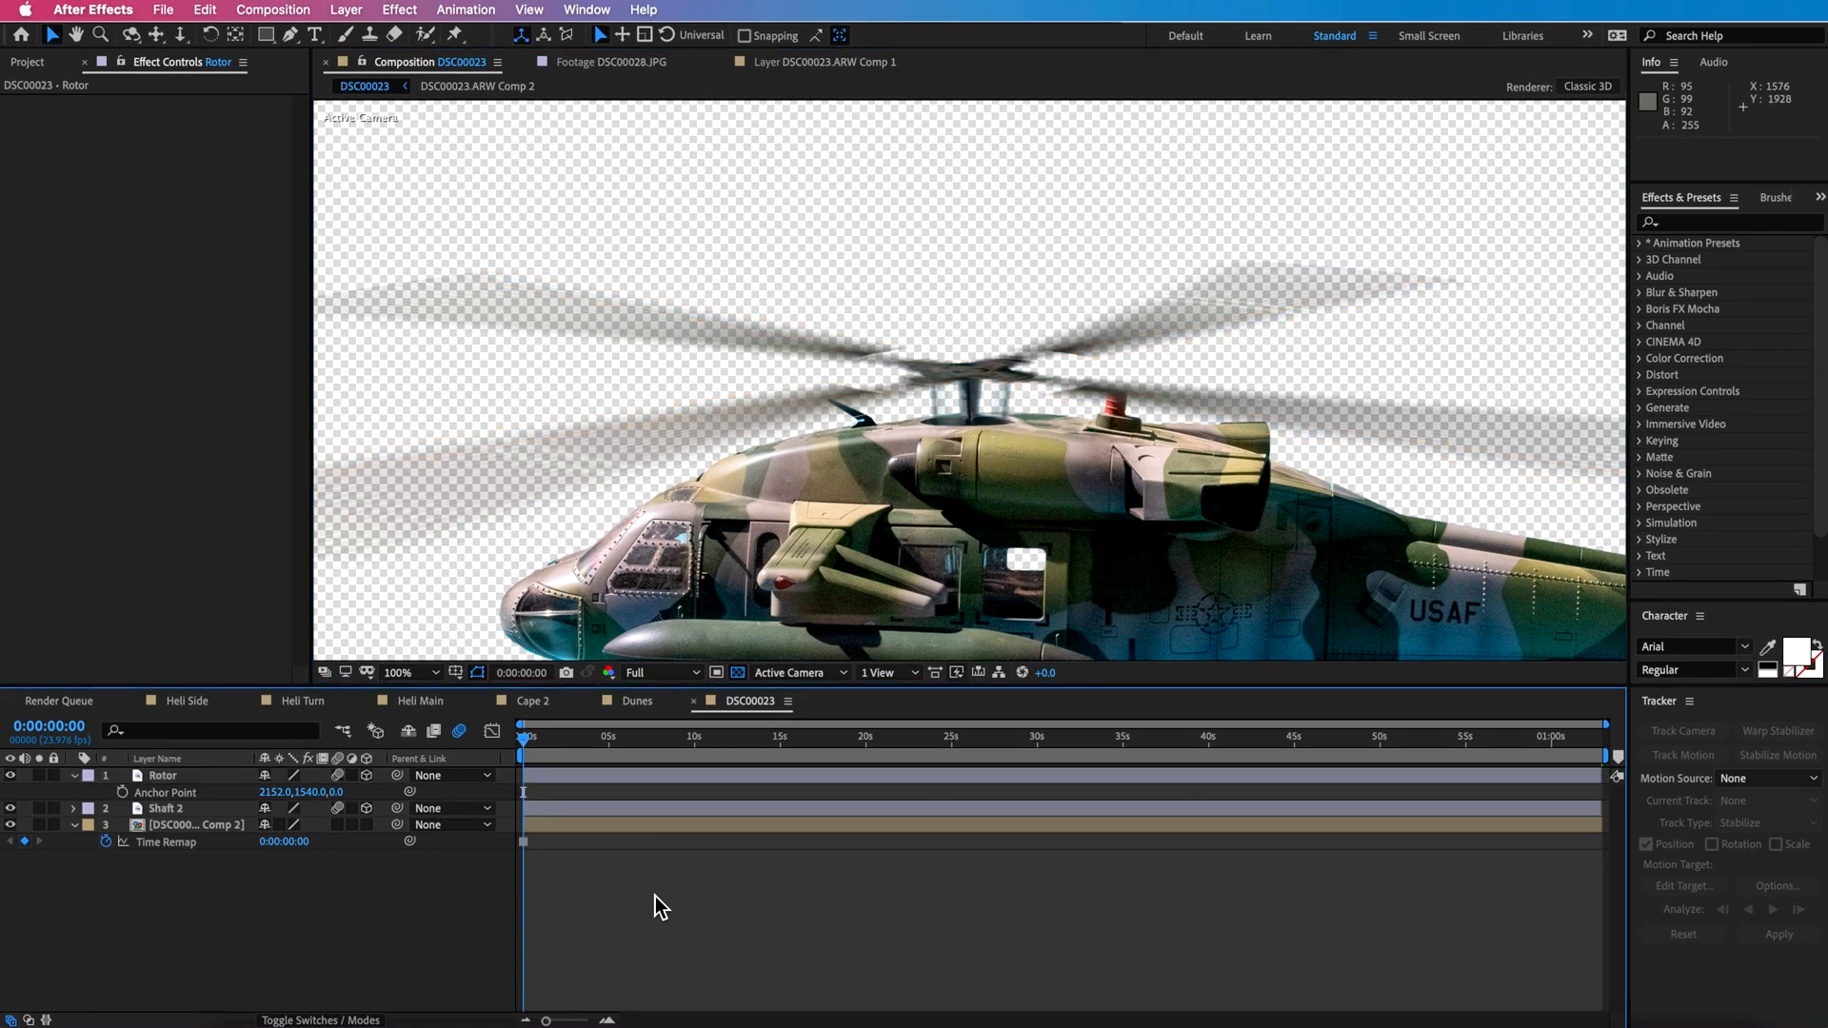
pyautogui.click(461, 732)
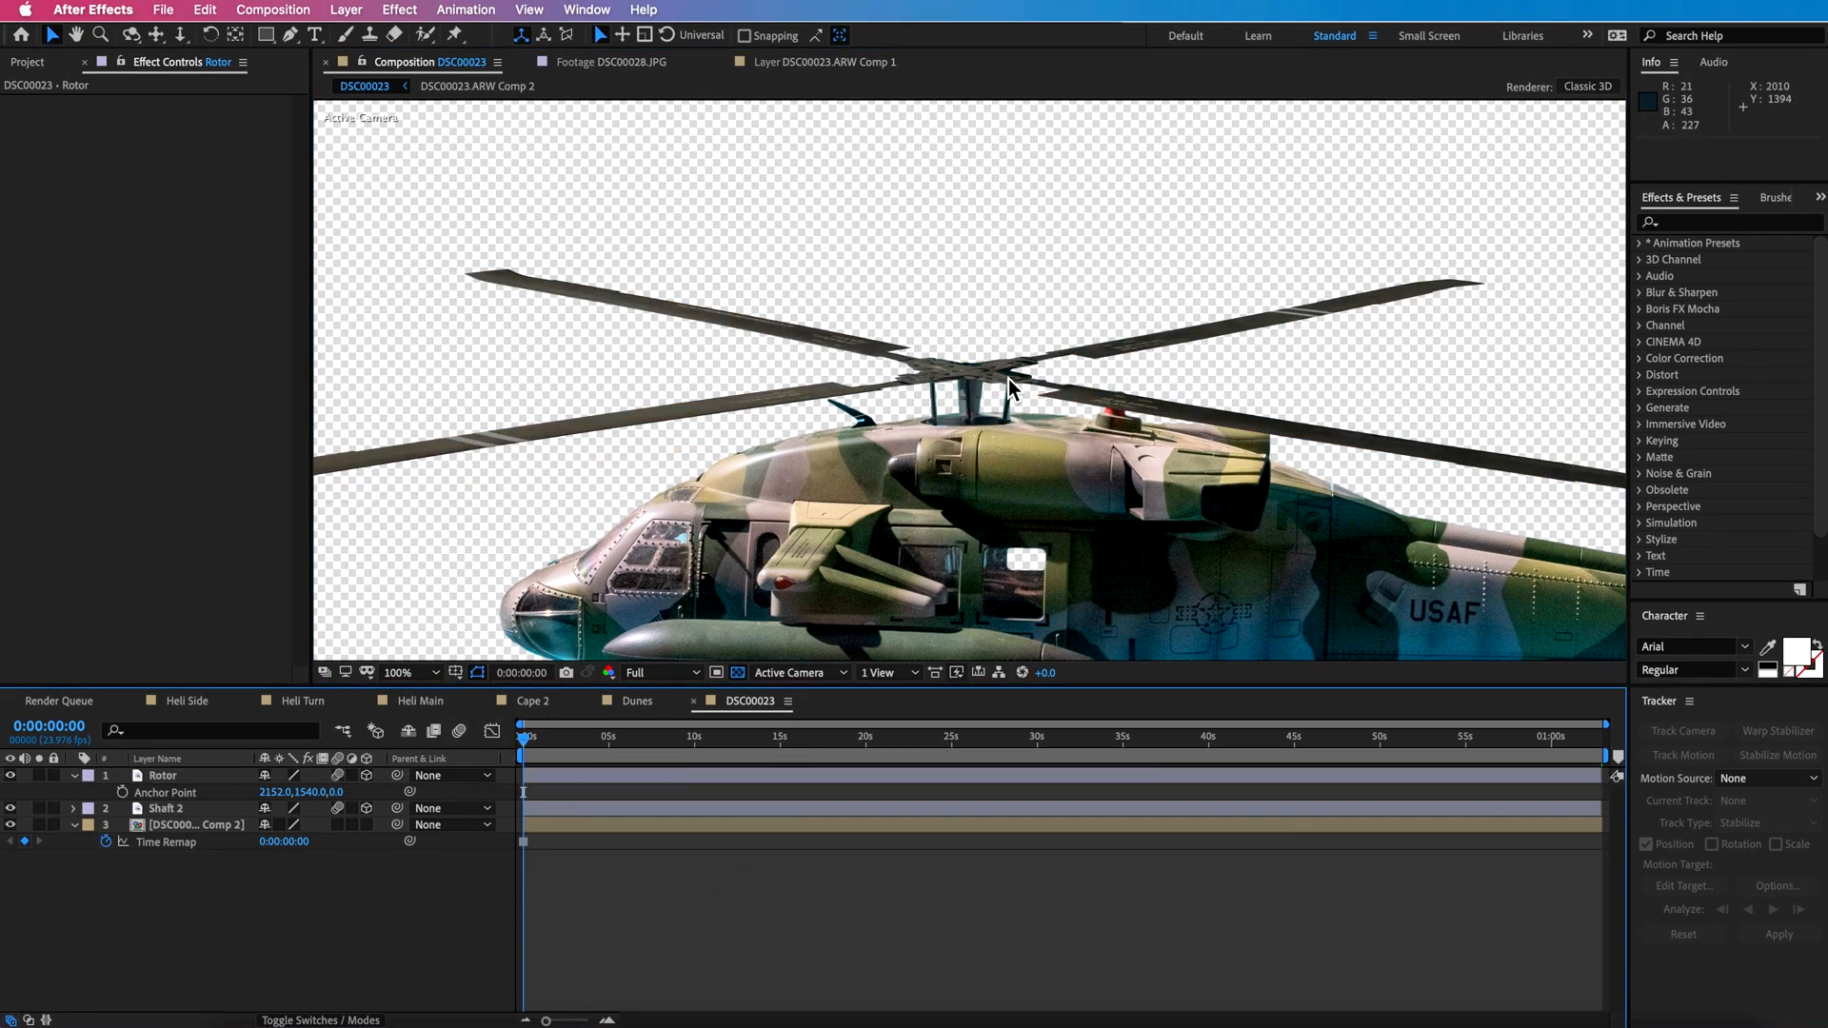
pyautogui.moveTo(518, 747); pyautogui.dragTo(545, 749)
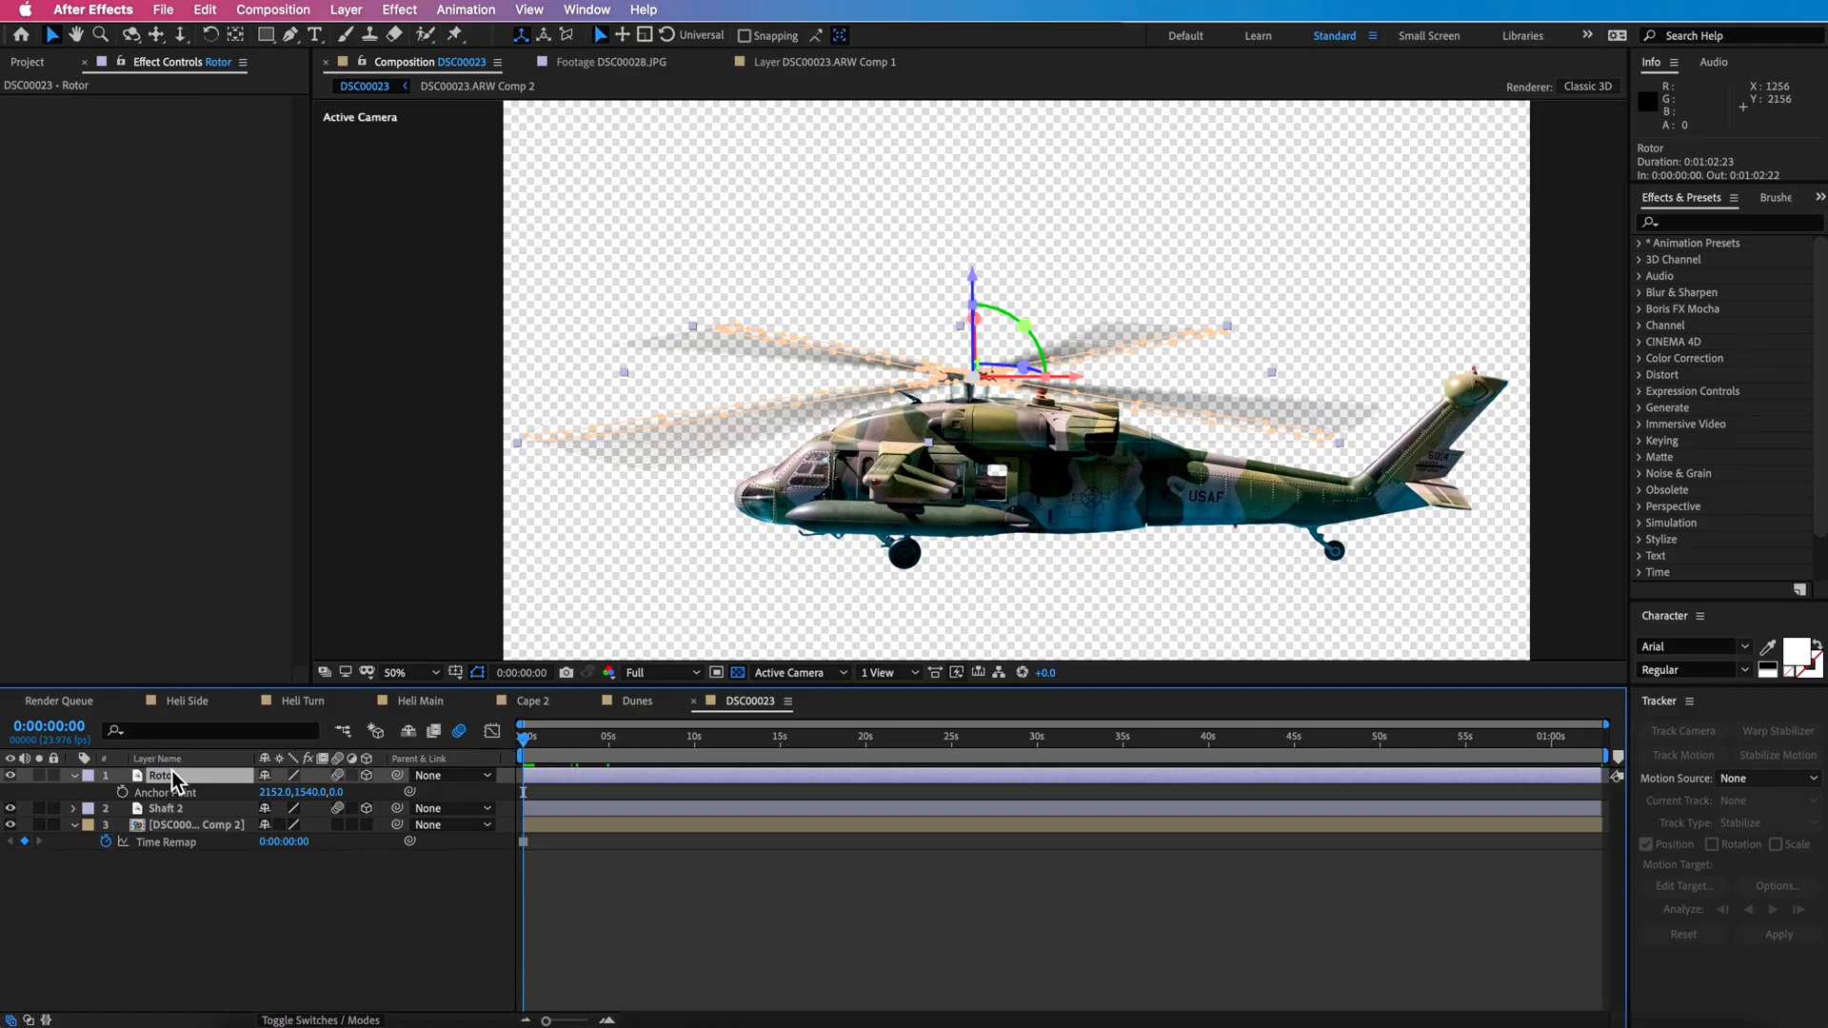
# Duplicate the Rotor layer, move the copy to the helicopter's tail, and scale it to 36%.
pyautogui.press('super+d')
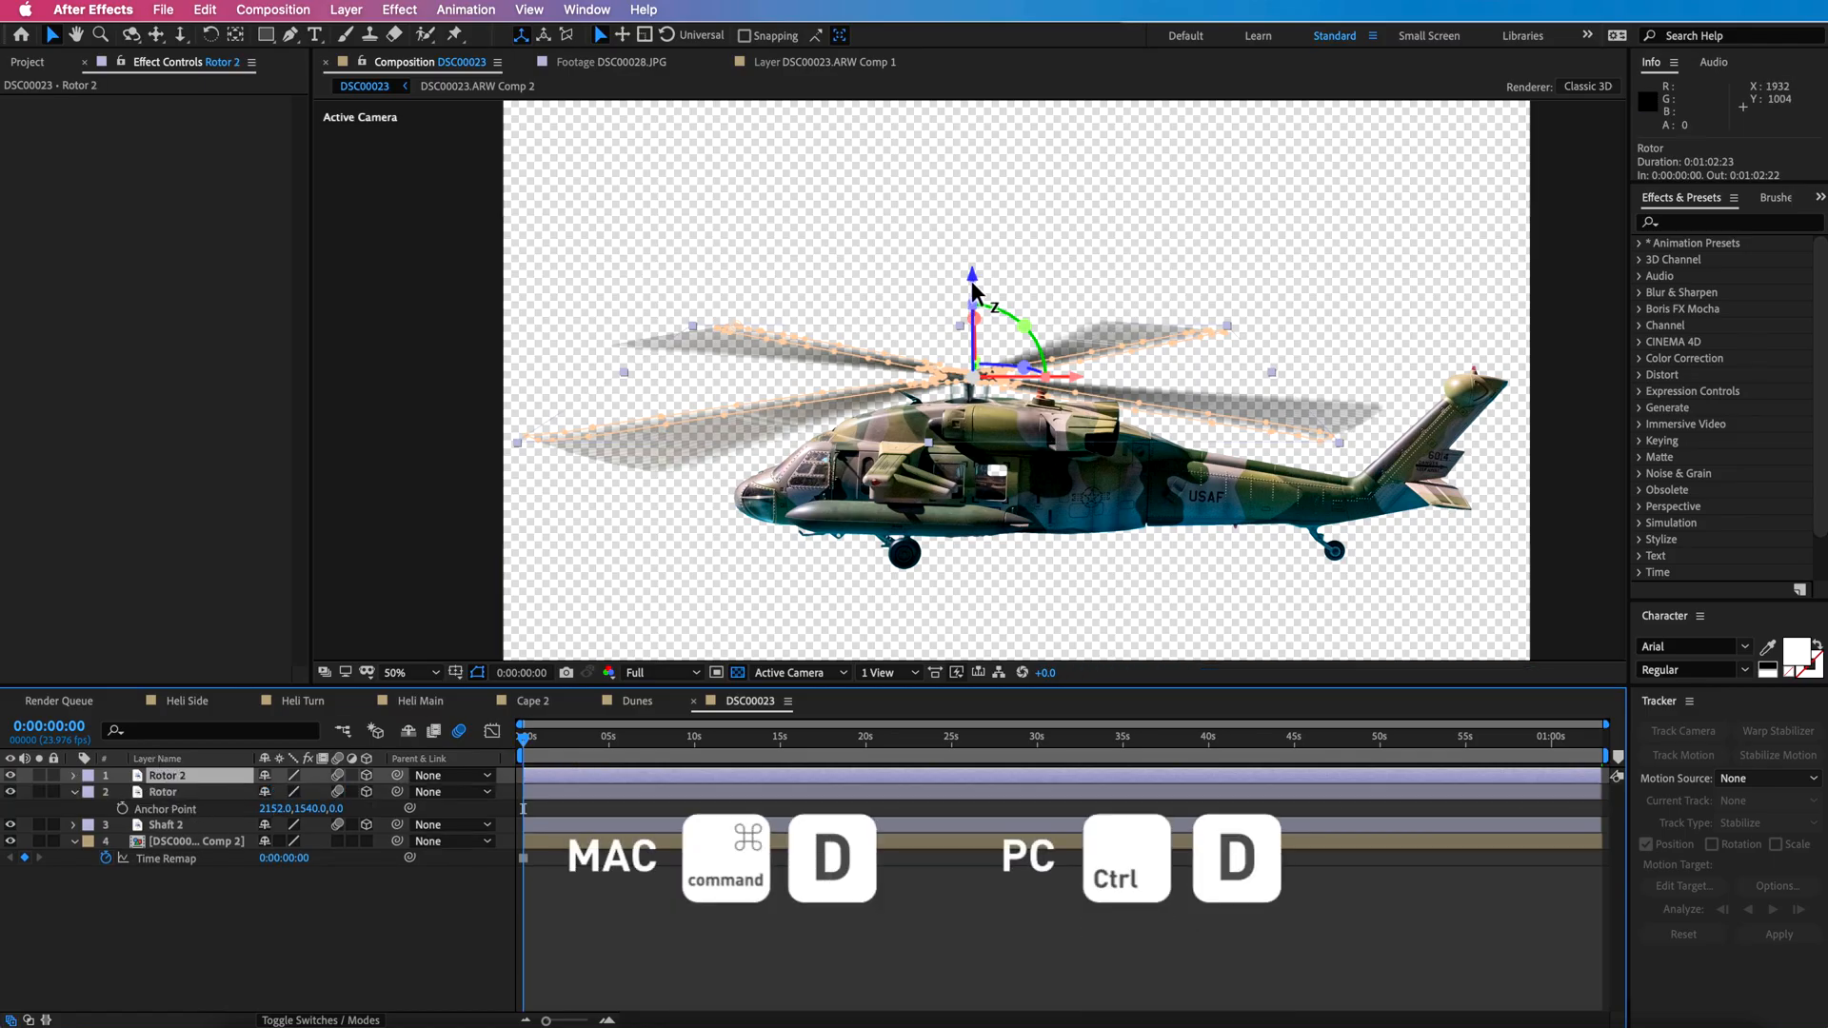
pyautogui.moveTo(1006, 341); pyautogui.dragTo(1417, 335)
pyautogui.moveTo(1089, 371); pyautogui.dragTo(1313, 374)
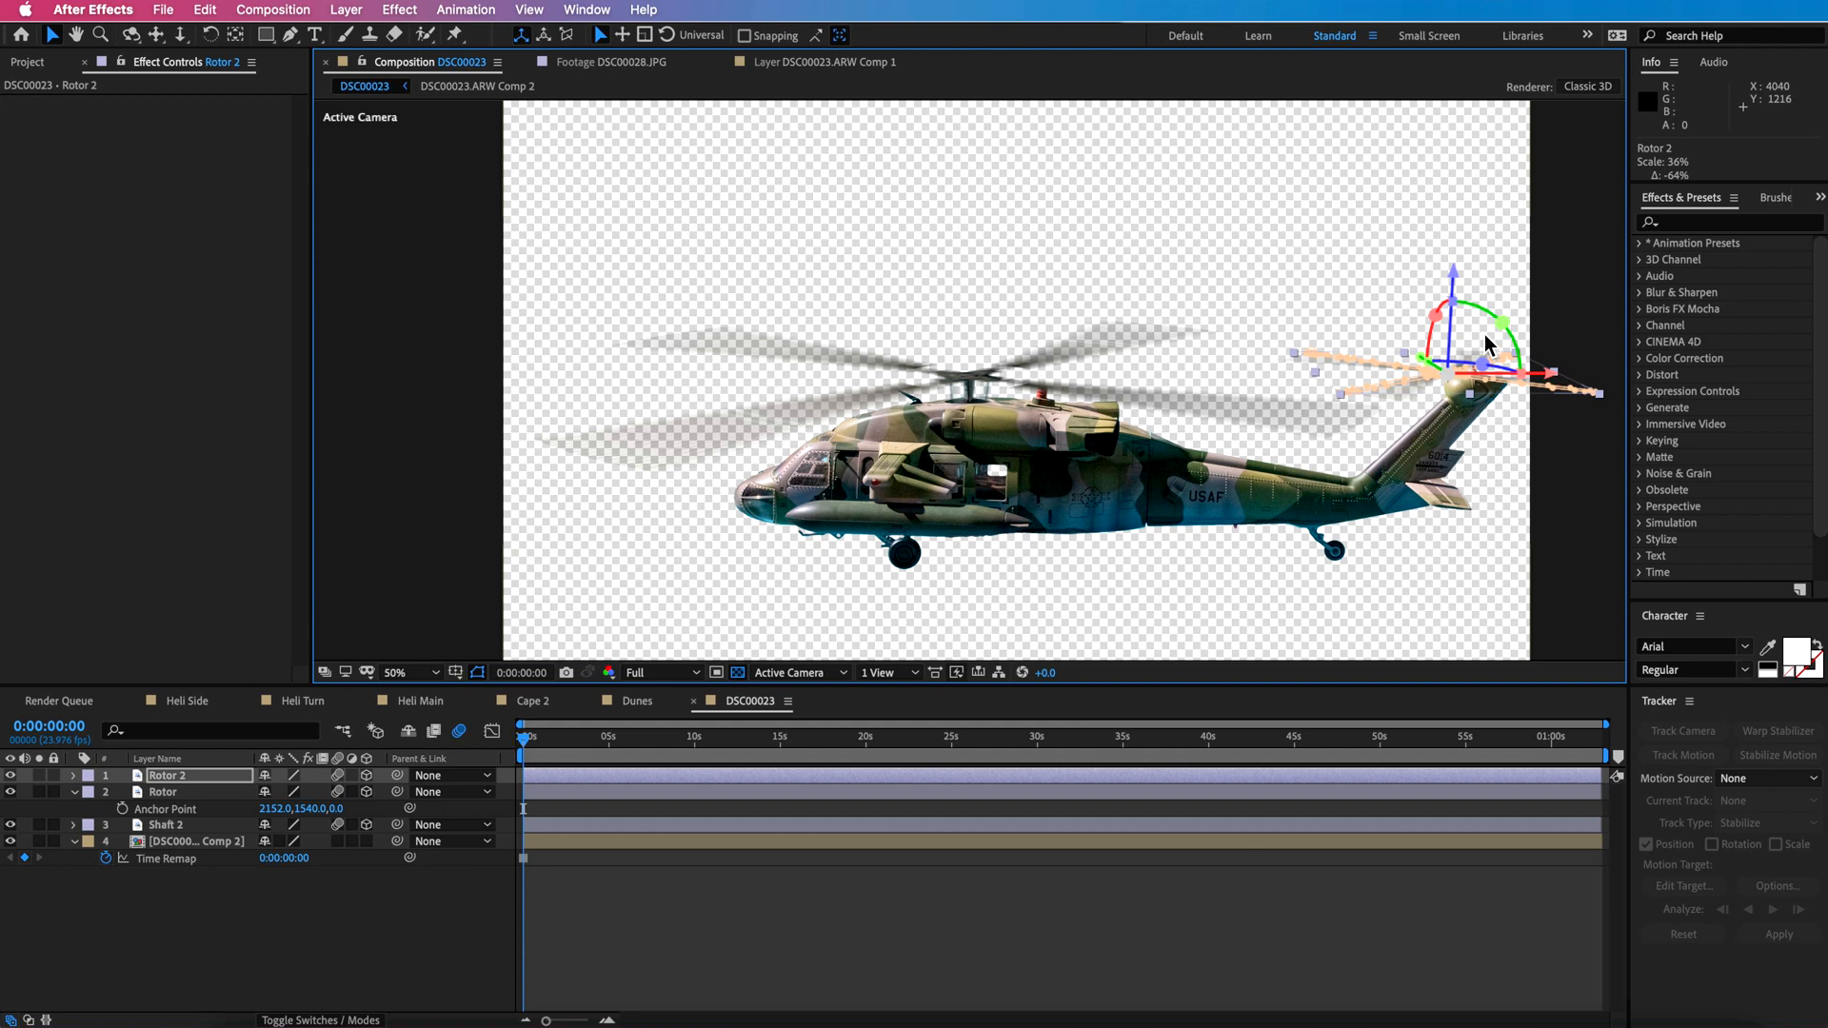
# Tilt the tail rotor upright to about 3.8°, 0.0°, 0.0°, shrink it, and position it at about 3967.1, 1436.4, 5.2.
pyautogui.moveTo(1444, 317); pyautogui.dragTo(1495, 343)
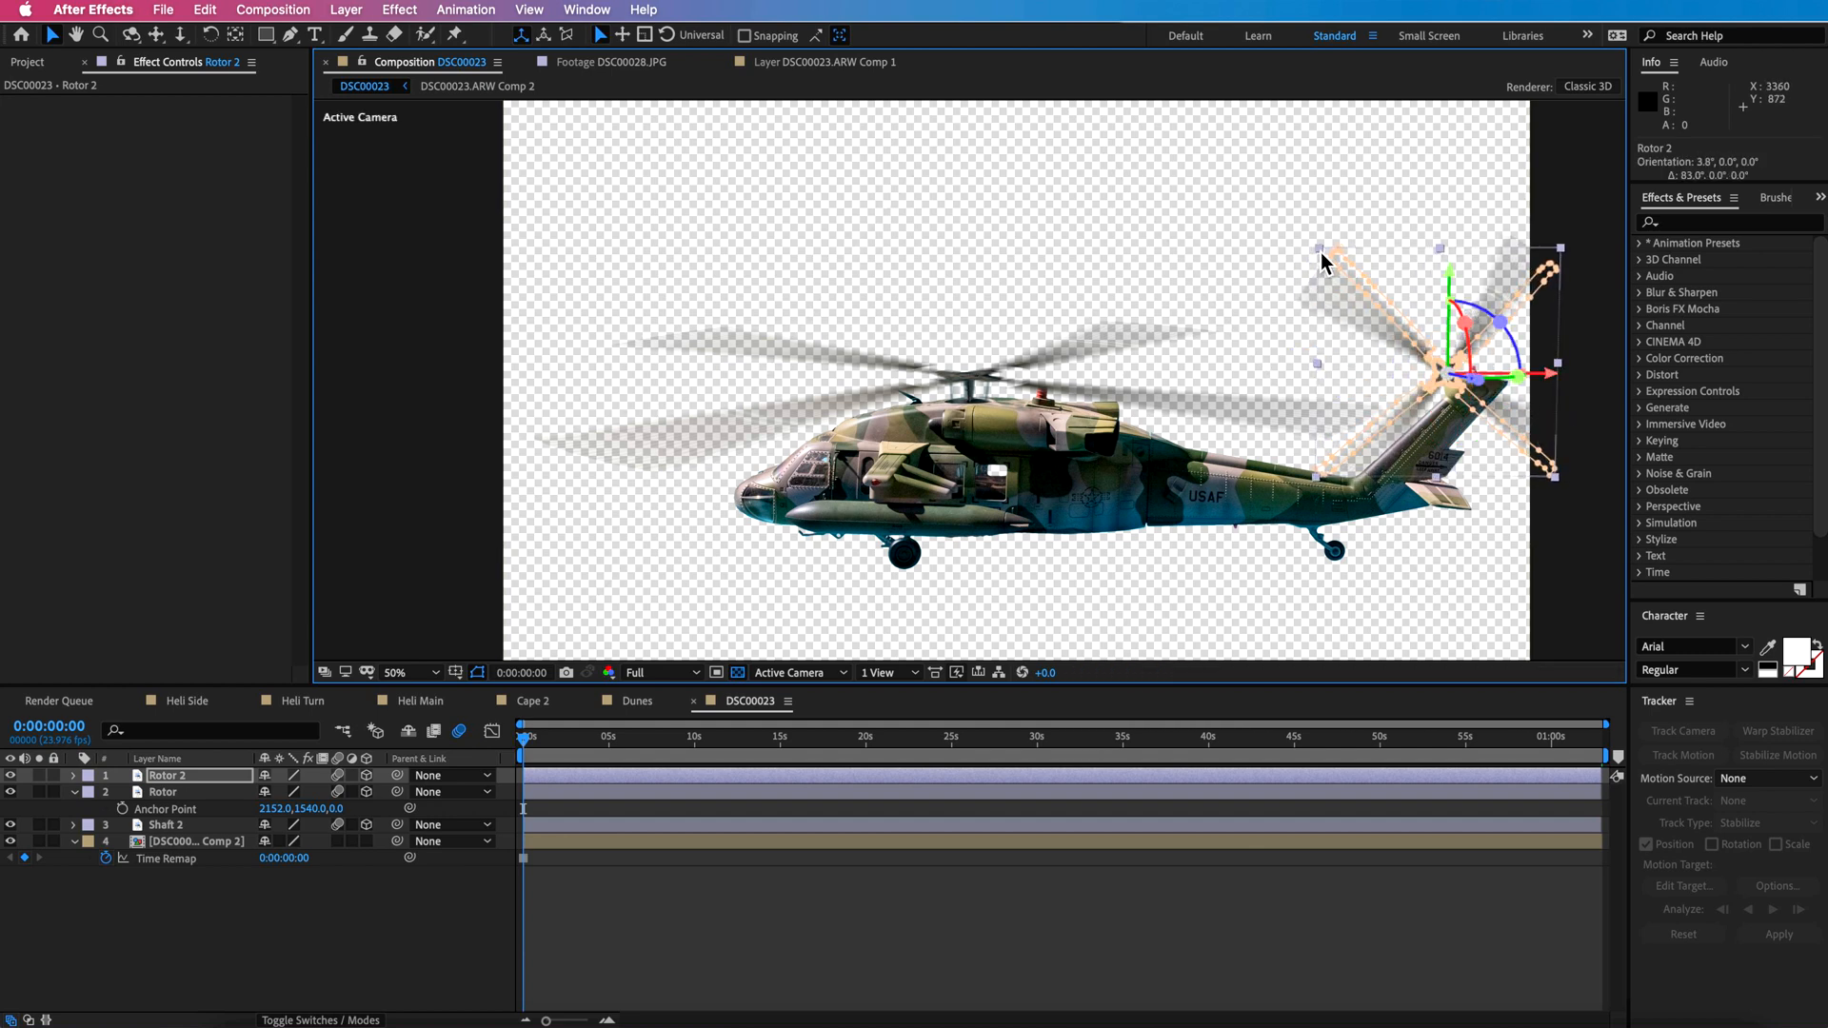
pyautogui.moveTo(1440, 250); pyautogui.dragTo(1425, 381)
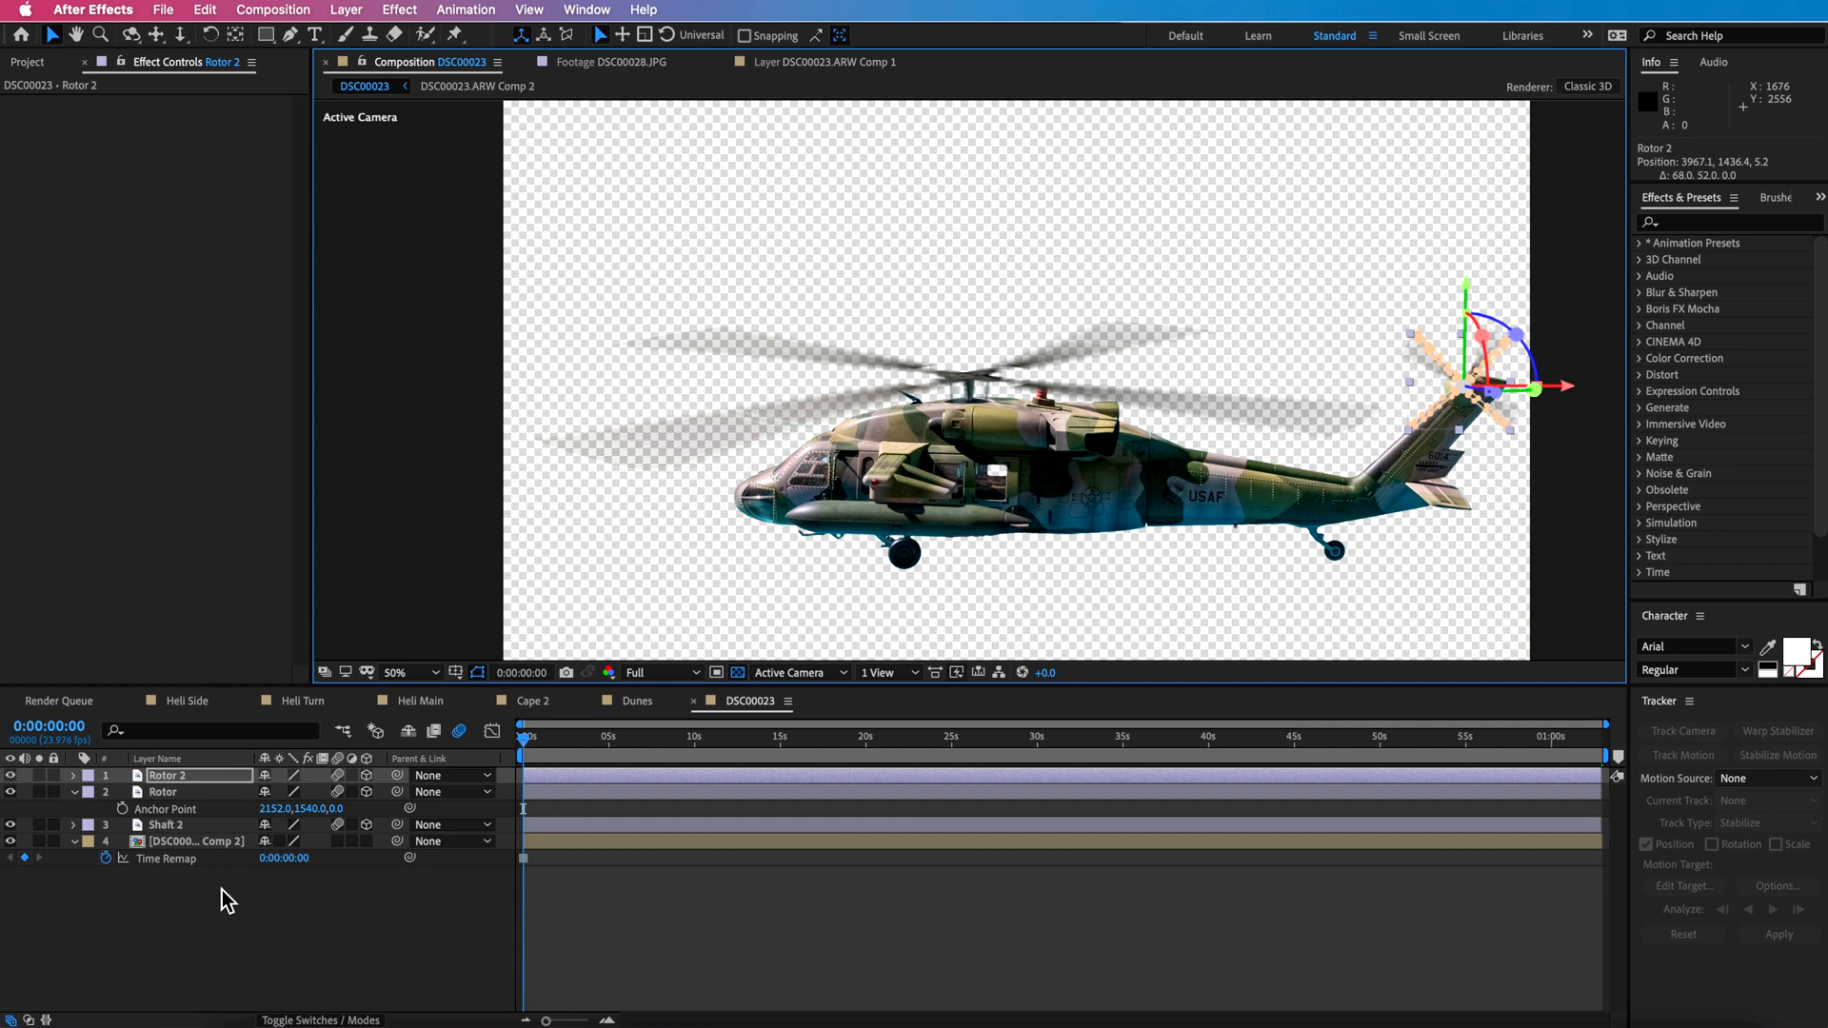
# Move the Rotor 2 layer to the end of the layer stack, behind the helicopter body.
pyautogui.click(197, 919)
pyautogui.moveTo(172, 770); pyautogui.dragTo(177, 869)
pyautogui.click(220, 933)
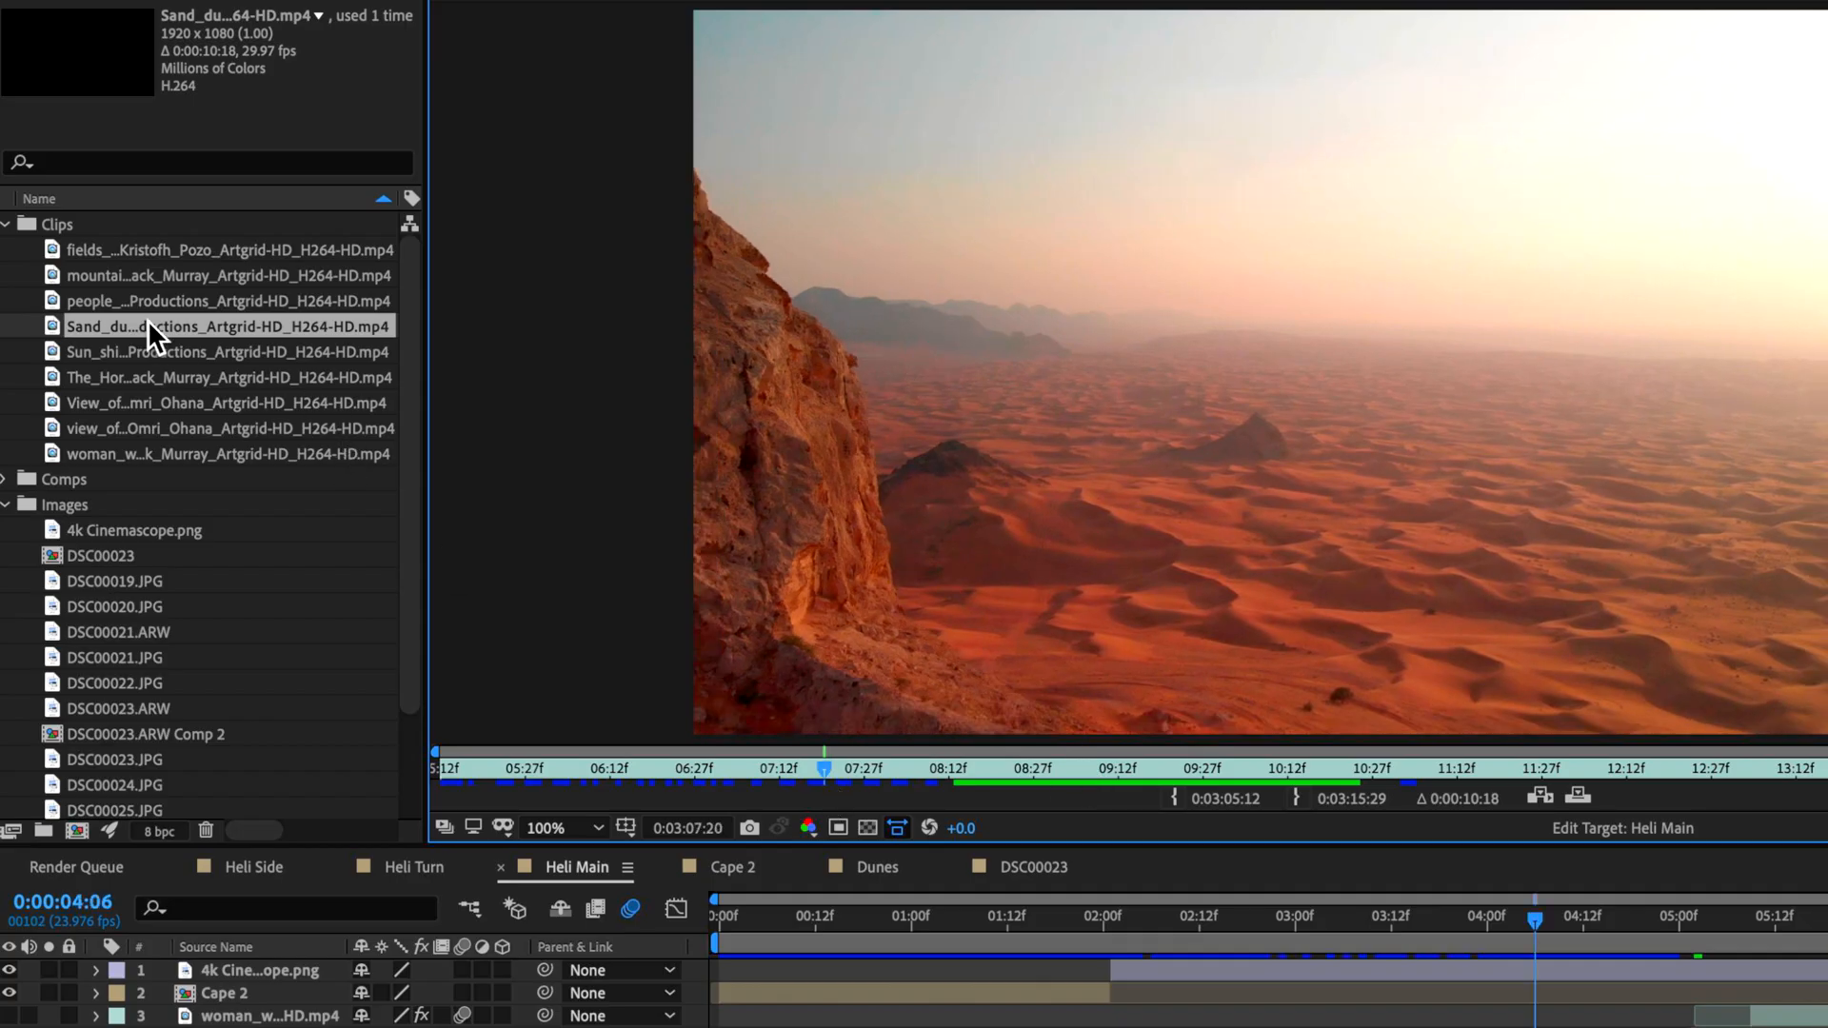
# Create a composition from the Sand_dunes_in_the_desert clip and rename it Flyby.
pyautogui.rightClick(131, 323)
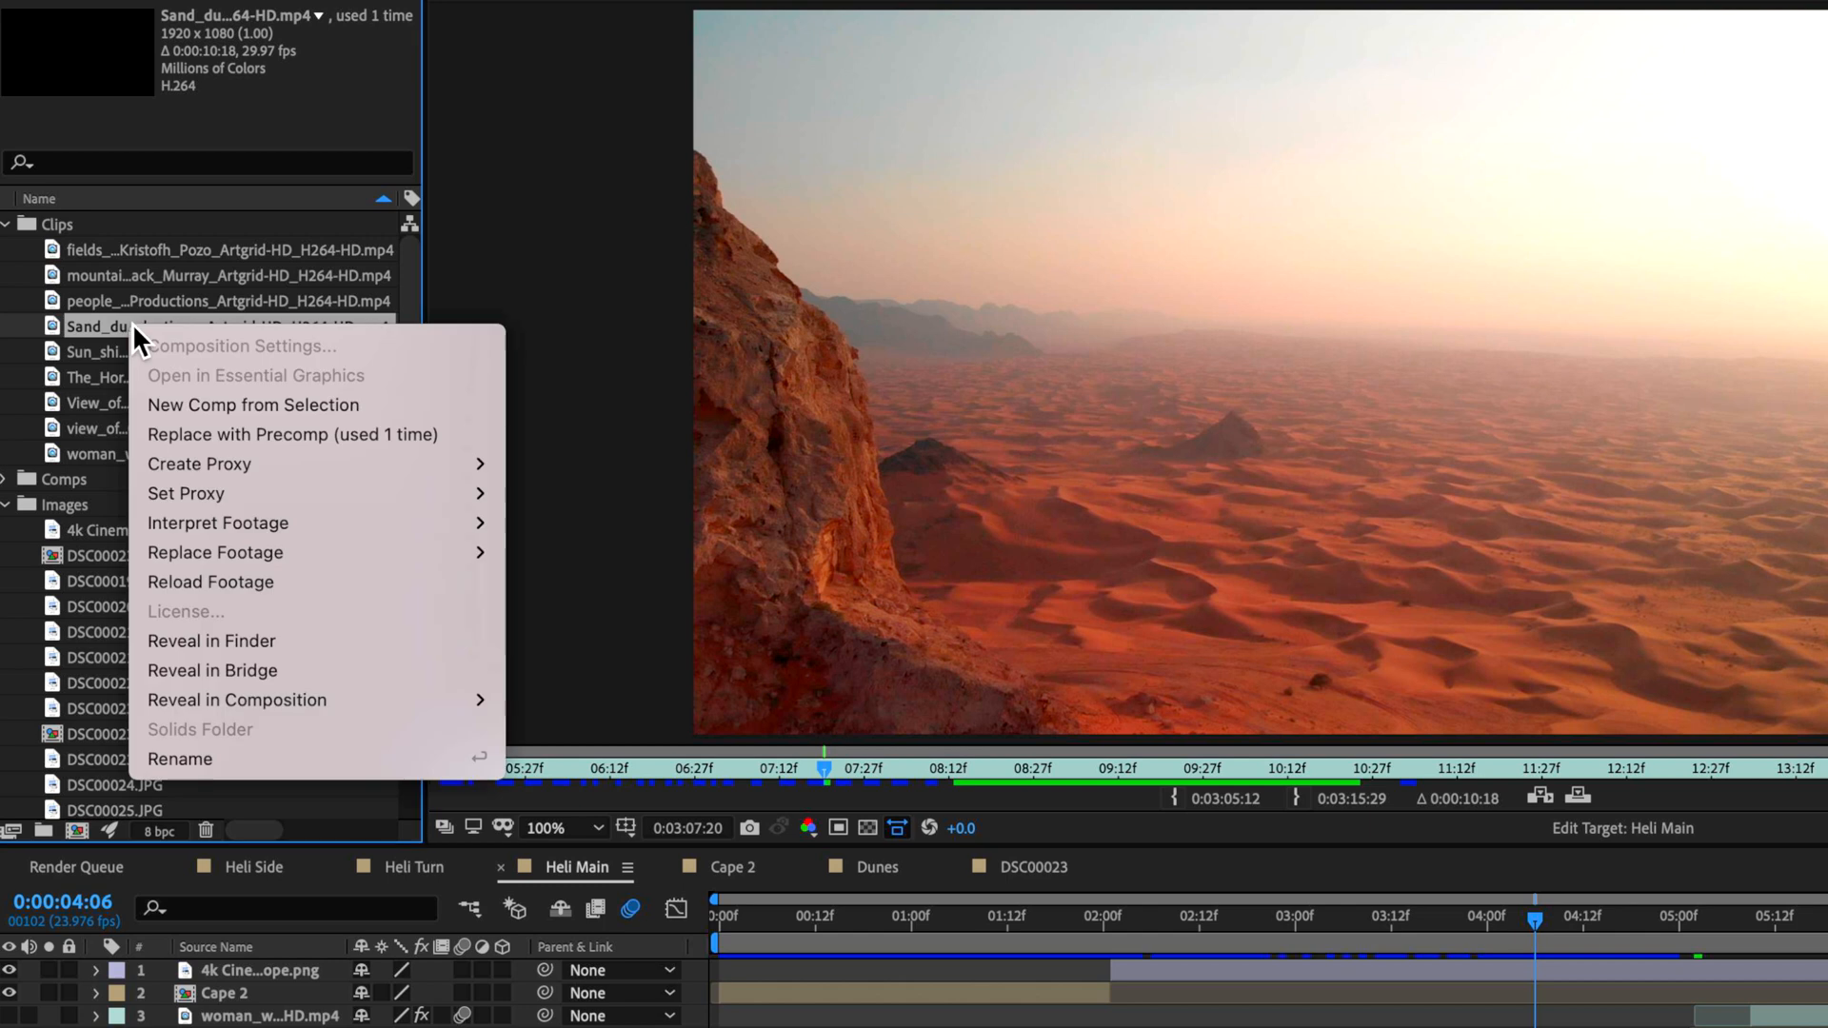
pyautogui.click(237, 398)
pyautogui.rightClick(128, 324)
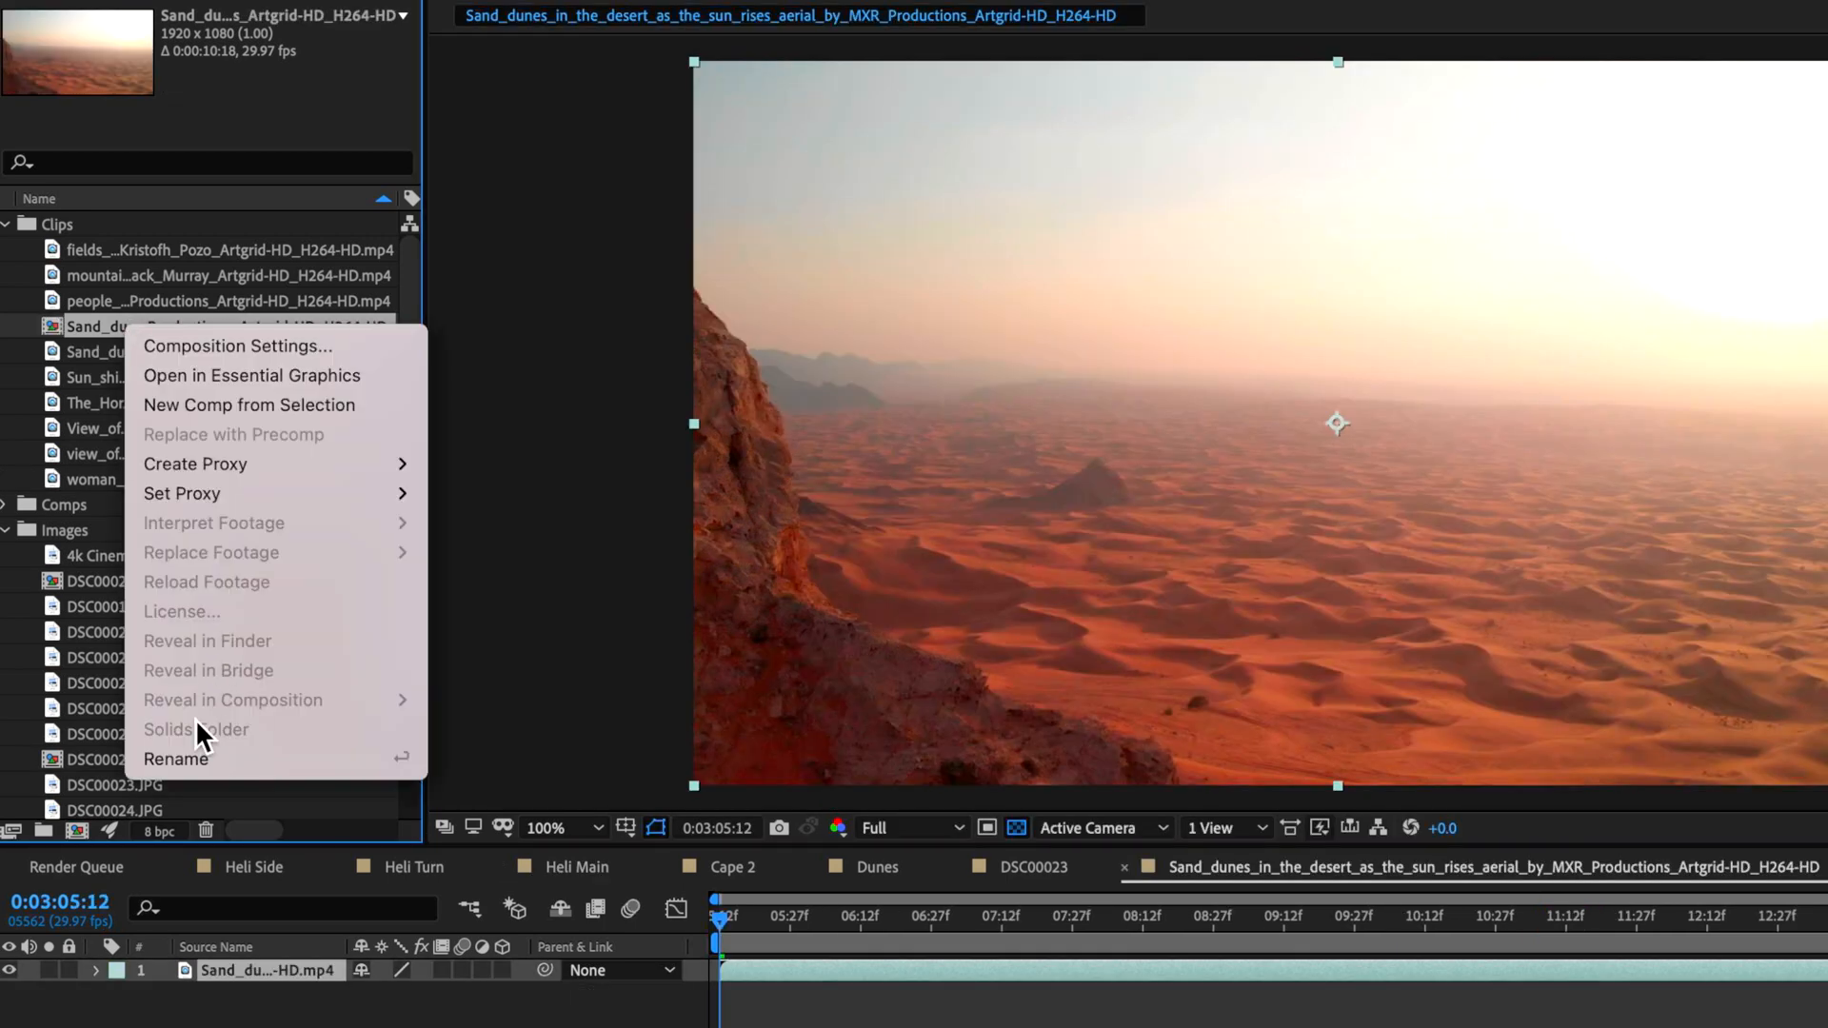
pyautogui.click(186, 764)
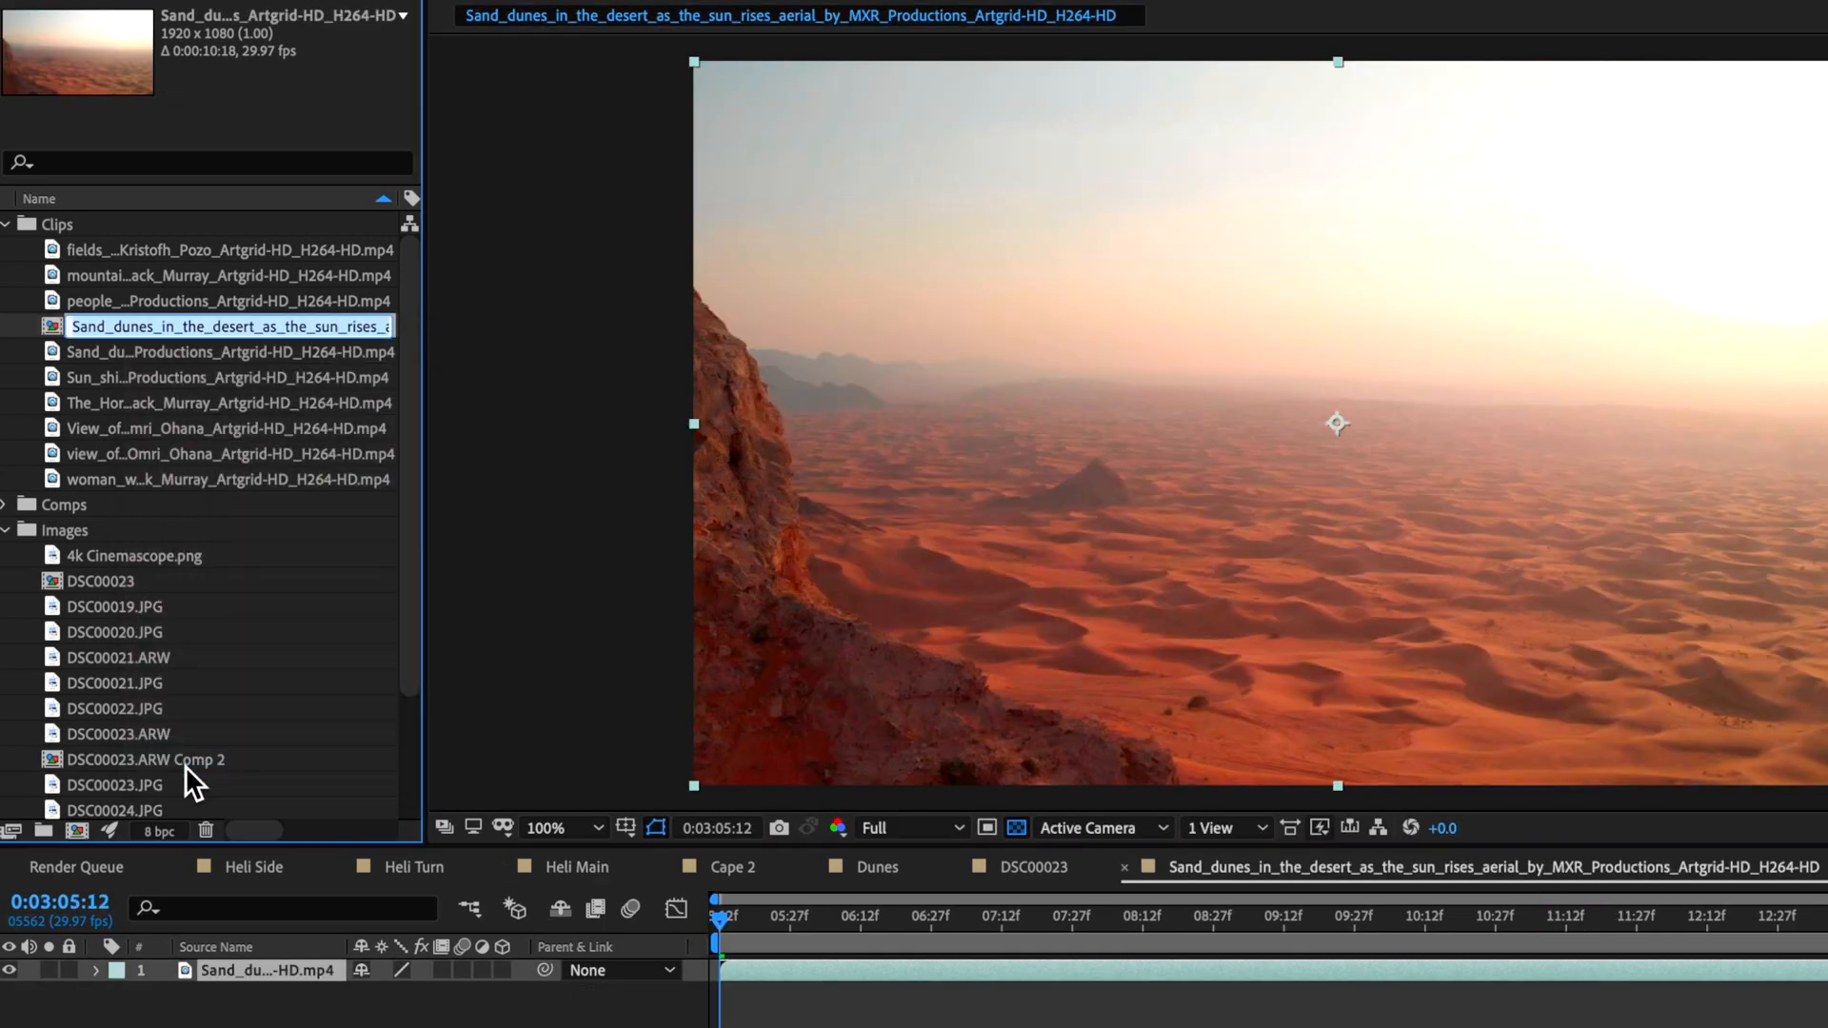
pyautogui.write('Flyby')
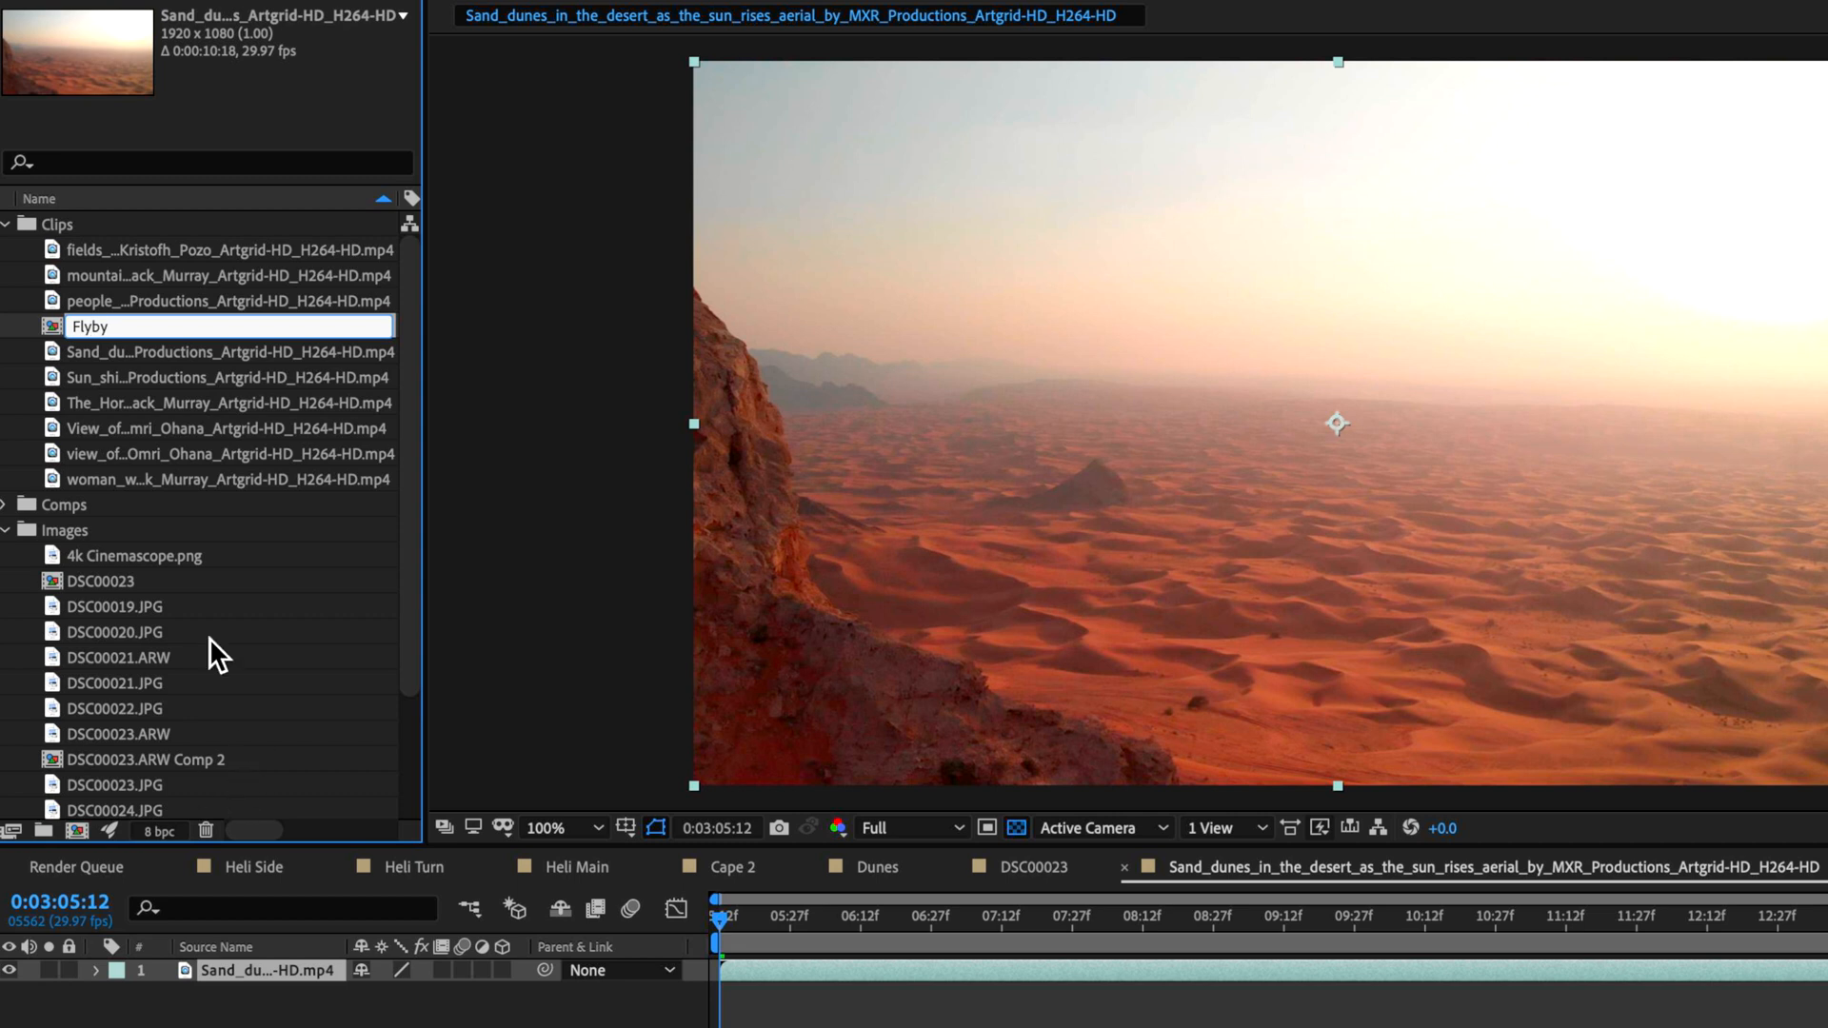
pyautogui.click(187, 370)
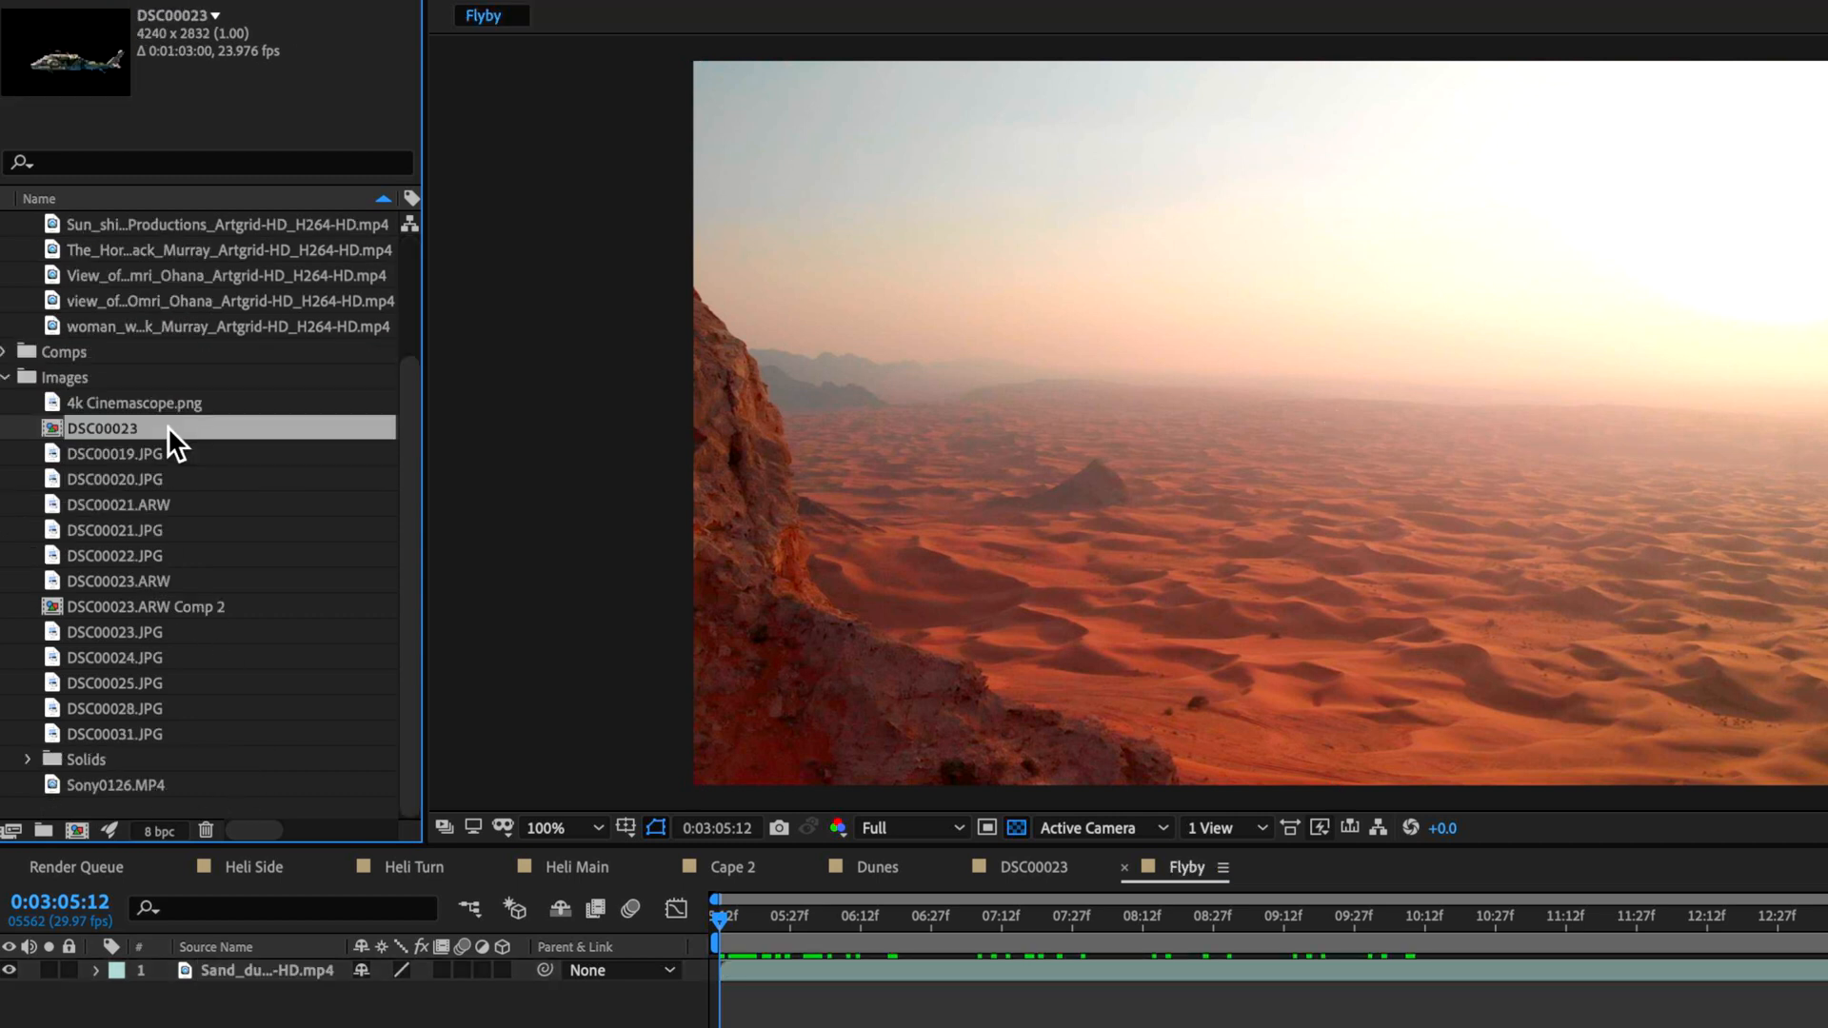
# Add the DSC00023 helicopter composition above the desert clip in Flyby, shrink it, and position it at about 1036, 392.
pyautogui.moveTo(167, 426); pyautogui.dragTo(240, 971)
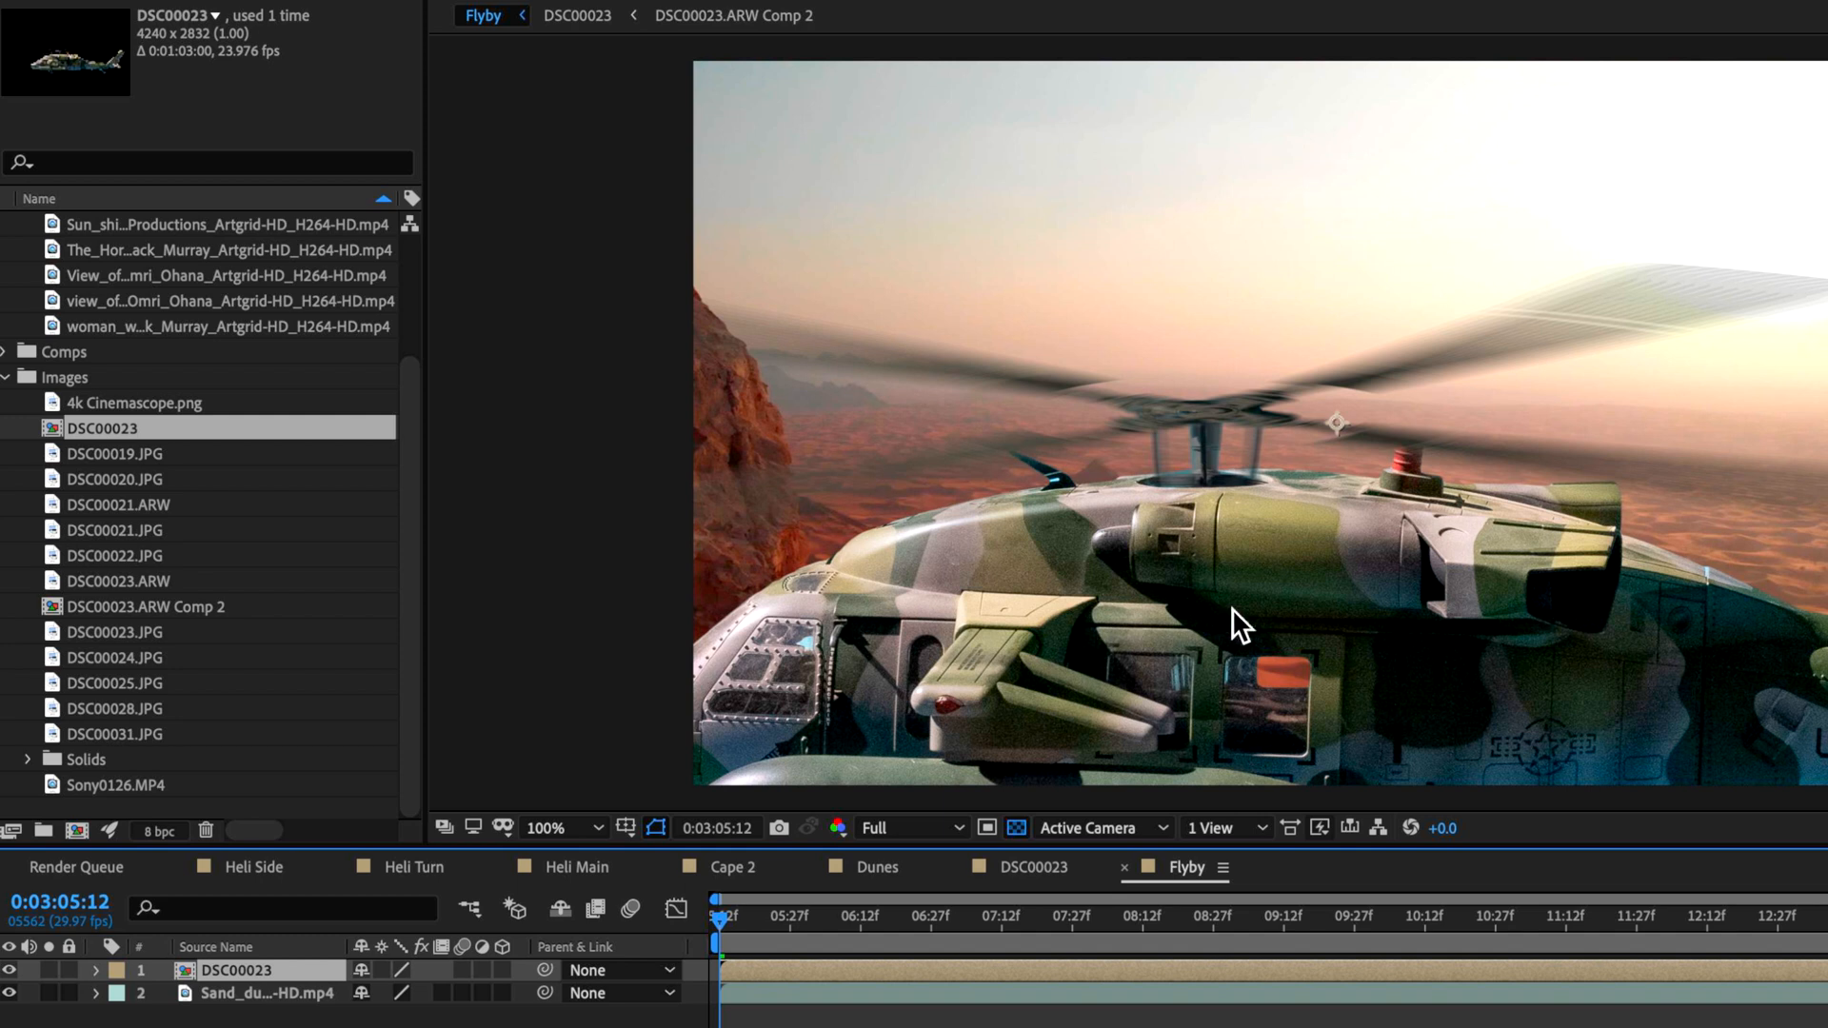
pyautogui.scroll(-1, 1116, 621)
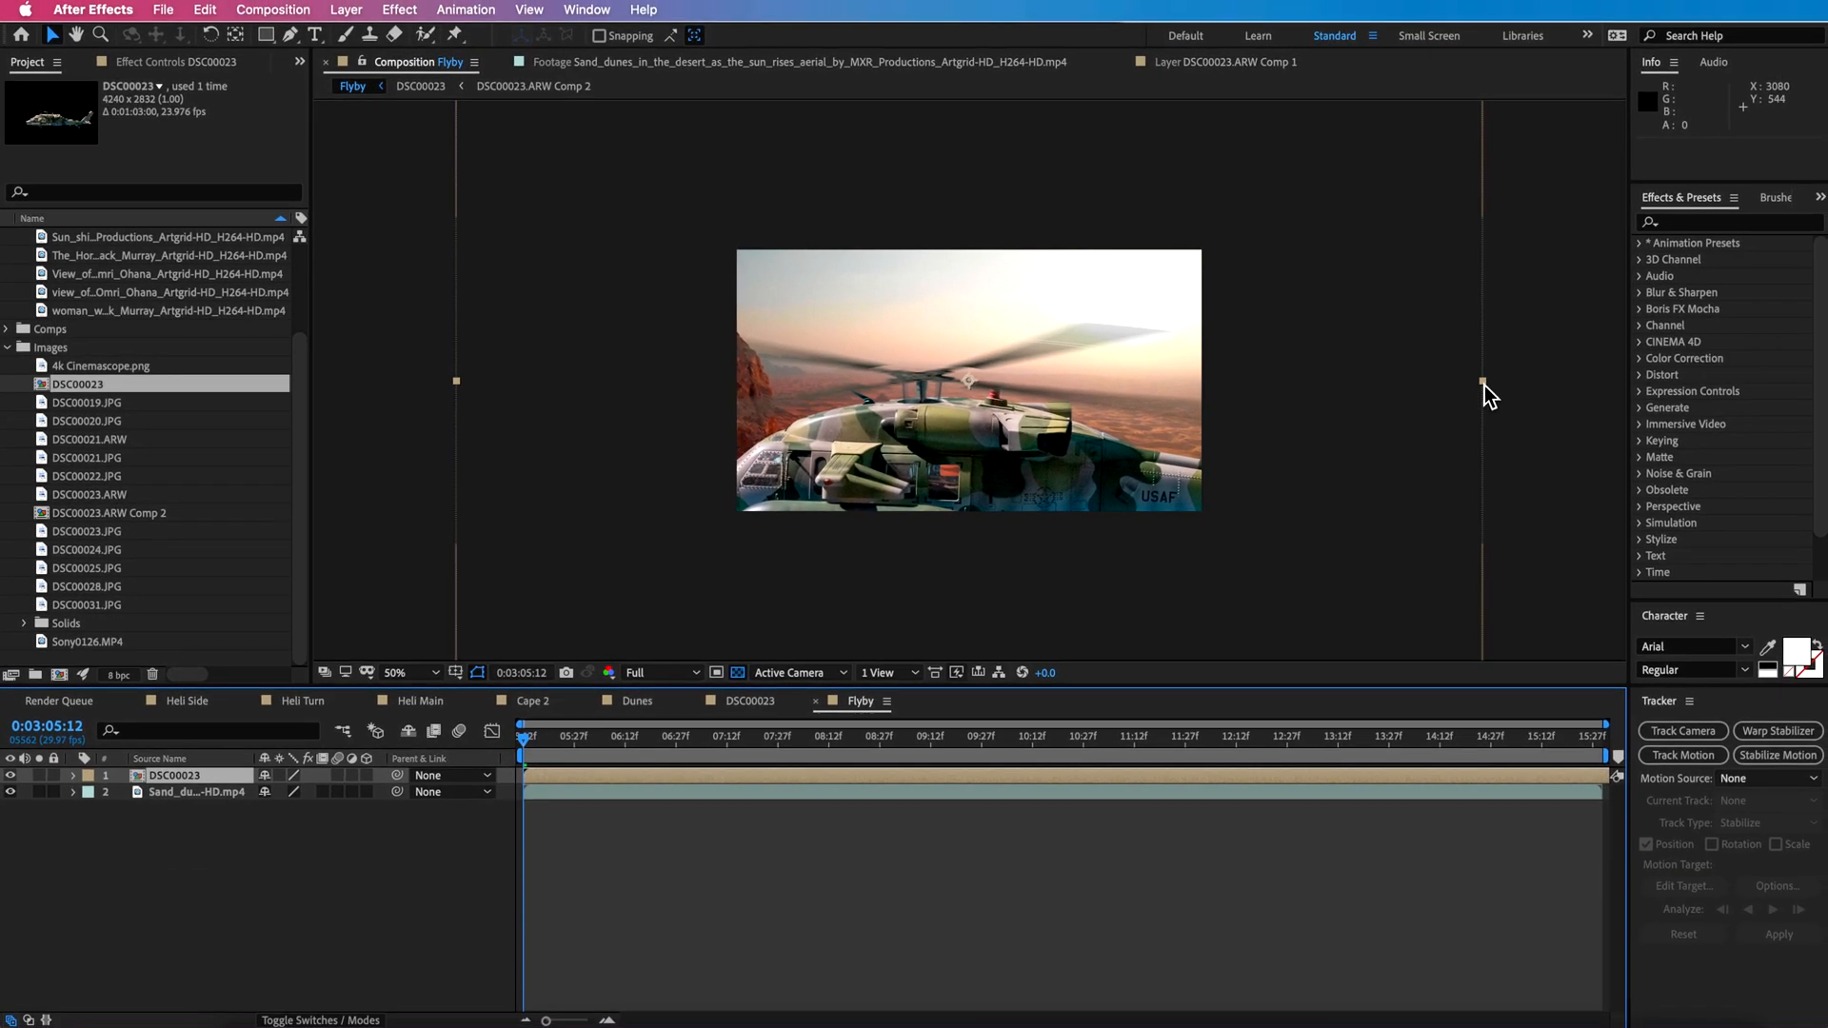
pyautogui.moveTo(1484, 384); pyautogui.dragTo(1317, 429)
pyautogui.moveTo(1015, 504); pyautogui.dragTo(1031, 465)
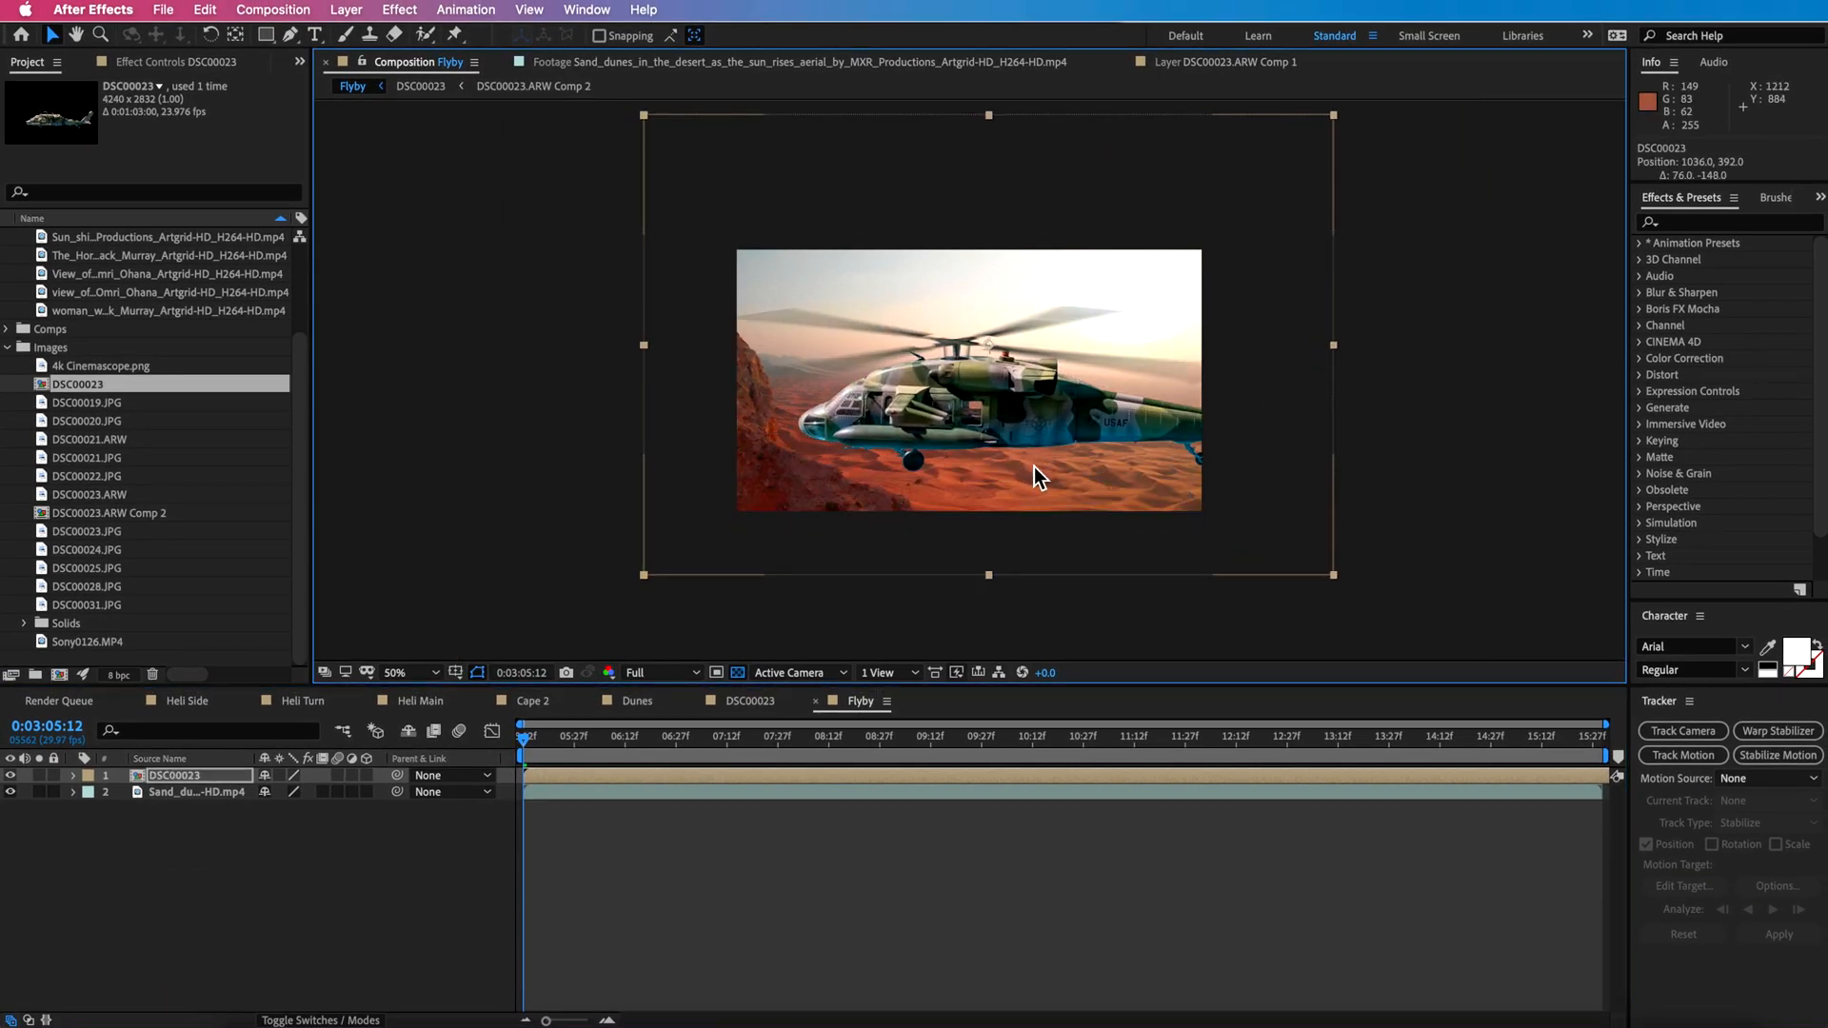
# Enlarge the helicopter layer to about 131% and position it at about 1600, 56 so it overfills the frame.
pyautogui.moveTo(1335, 347); pyautogui.dragTo(1508, 334)
pyautogui.moveTo(1086, 435); pyautogui.dragTo(1147, 413)
pyautogui.moveTo(1557, 320); pyautogui.dragTo(1117, 361)
pyautogui.moveTo(1043, 415); pyautogui.dragTo(1059, 397)
pyautogui.moveTo(492, 283); pyautogui.dragTo(419, 297)
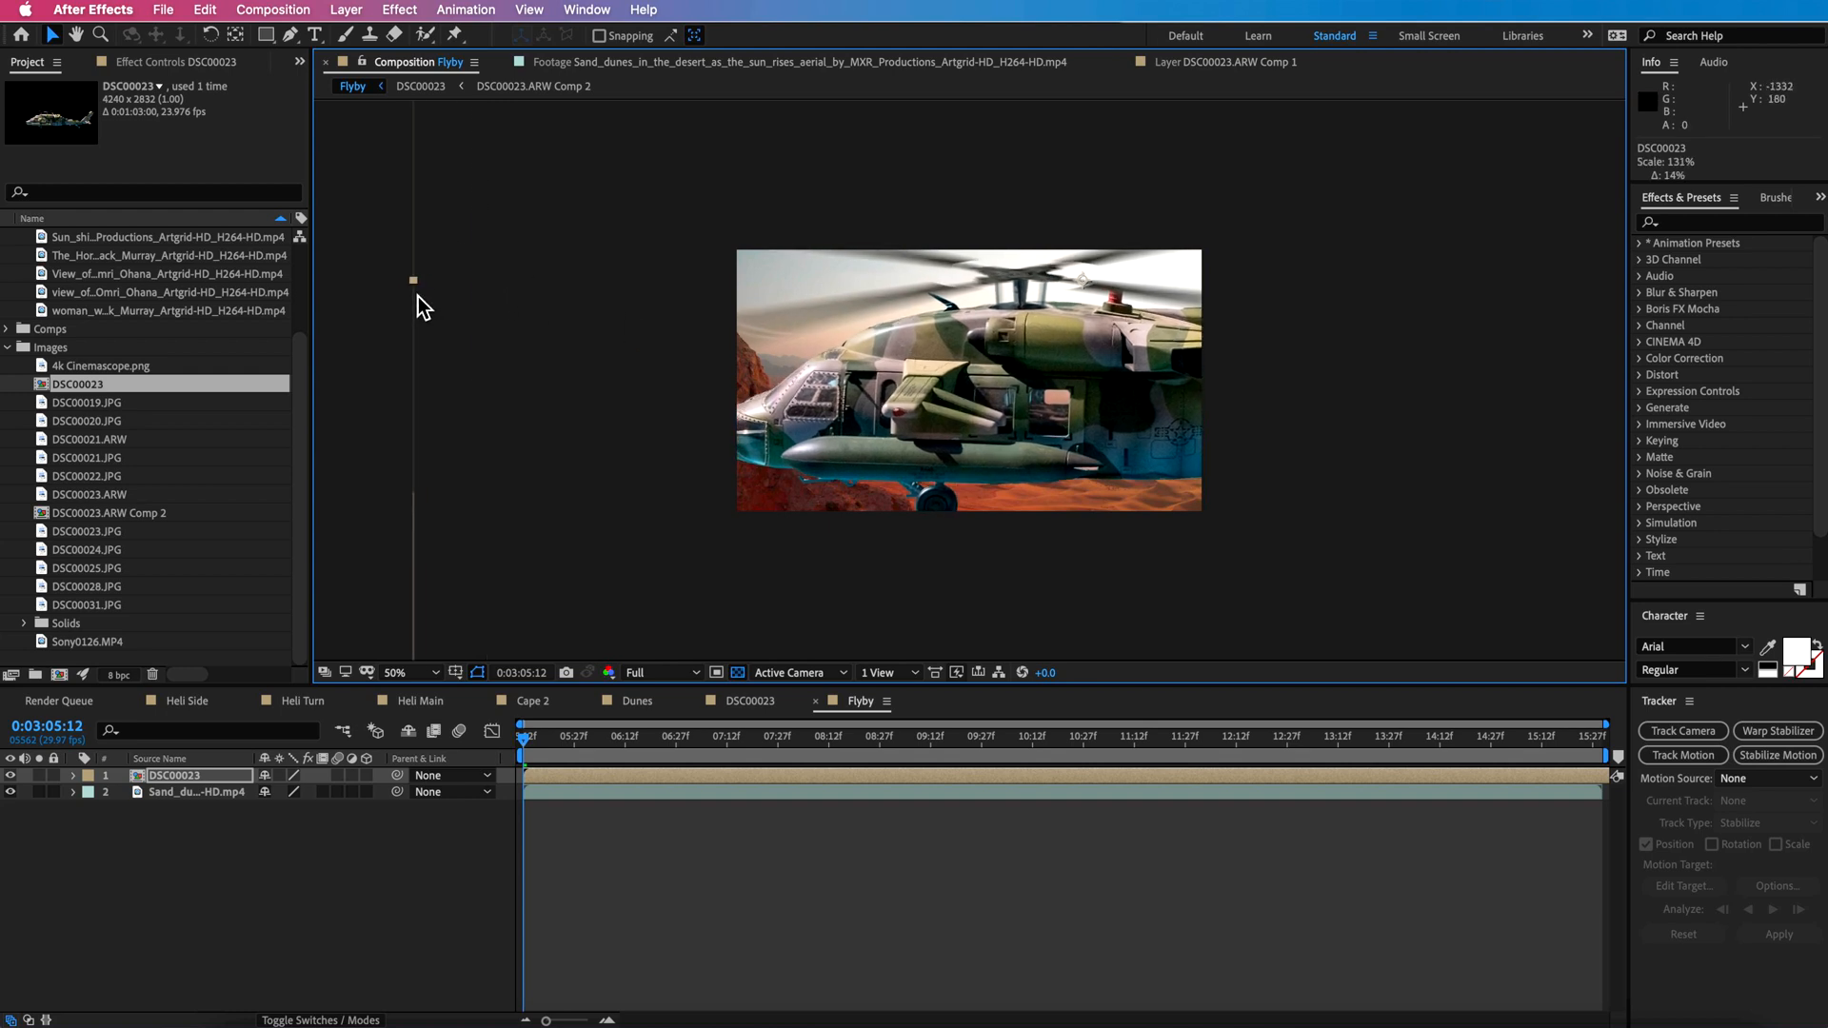
pyautogui.moveTo(915, 421); pyautogui.dragTo(956, 404)
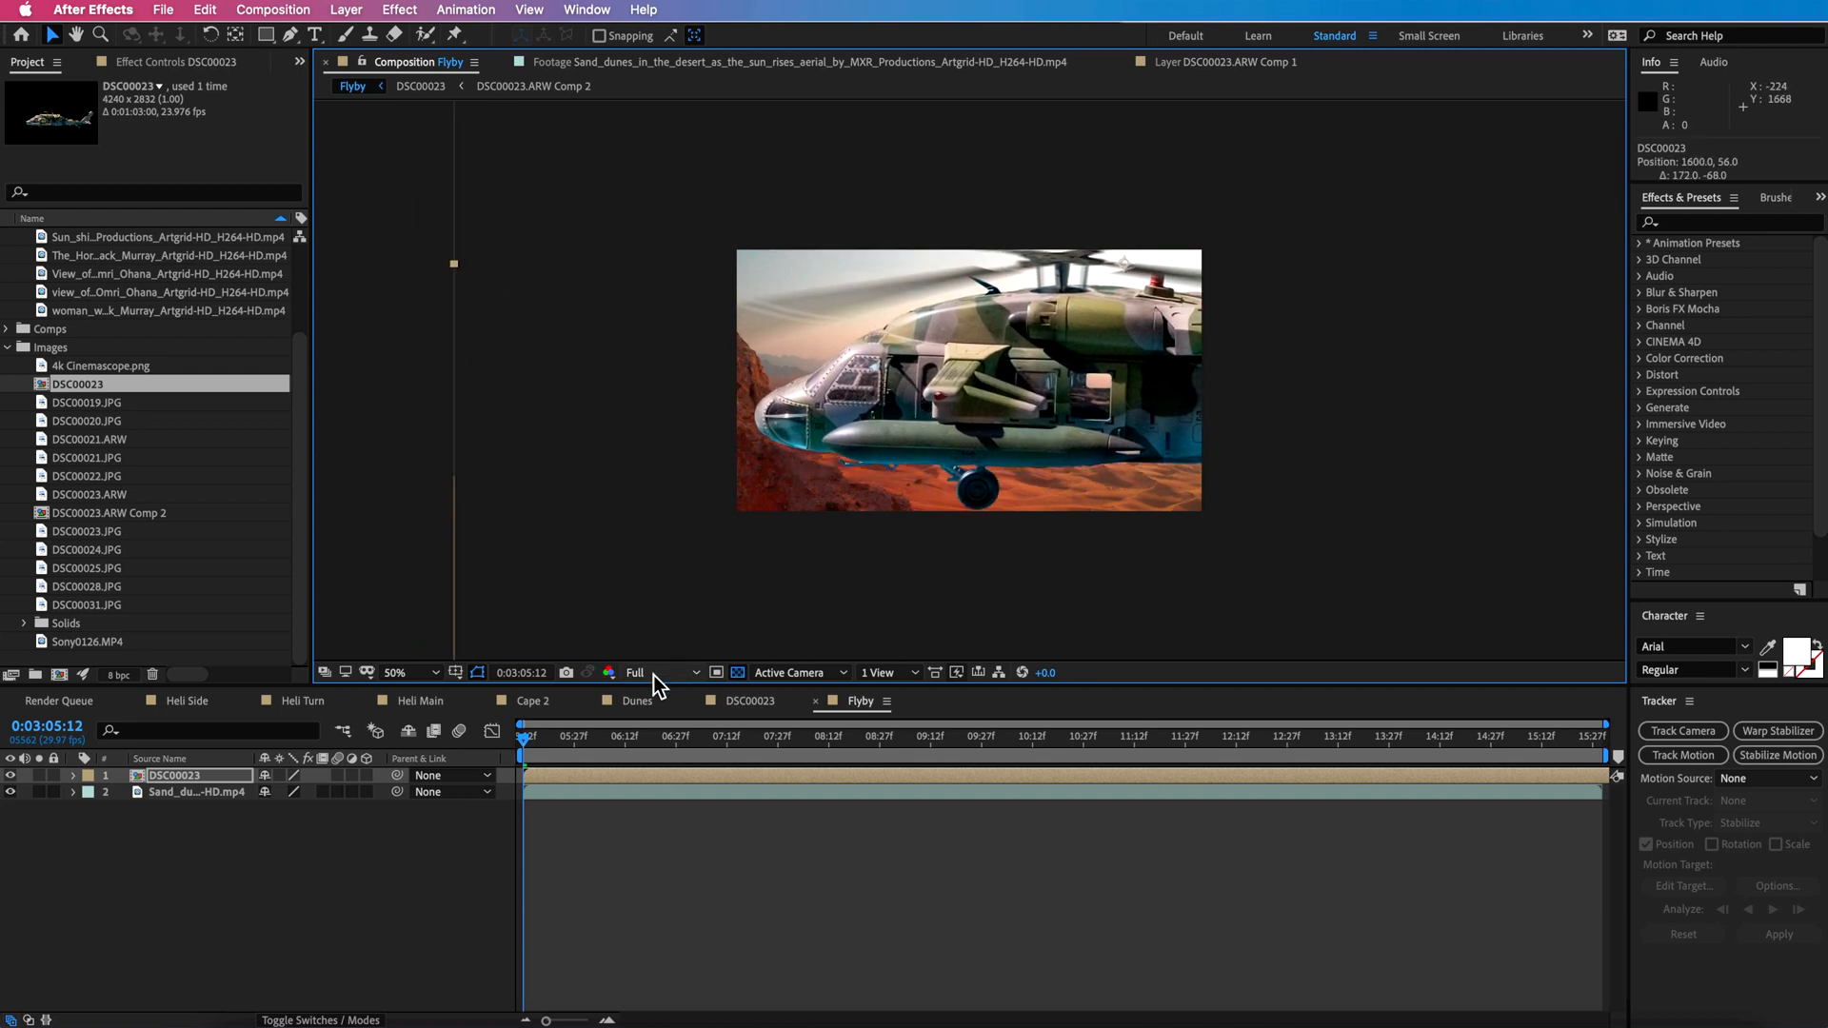
# Start Position keyframing on the DSC00023 layer and shift the layer to begin at about 0:03:06:03.
pyautogui.press('p')
pyautogui.click(121, 792)
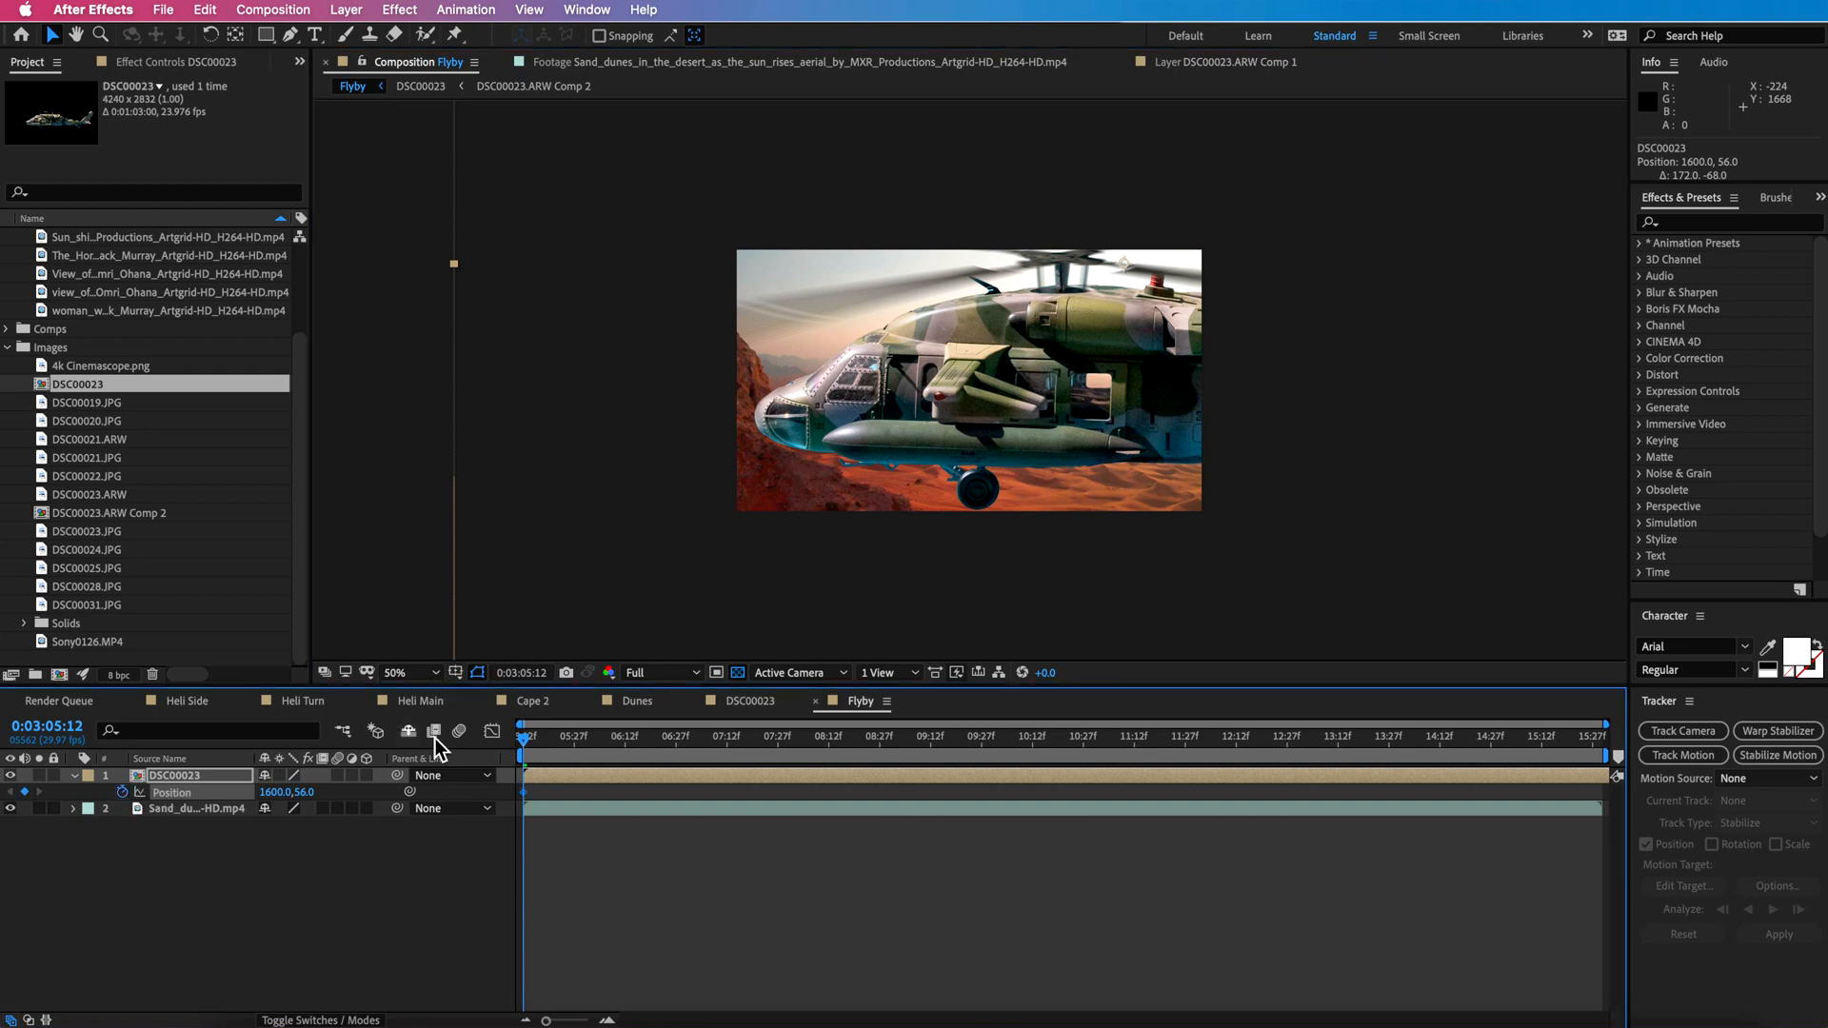
pyautogui.moveTo(547, 775); pyautogui.dragTo(636, 751)
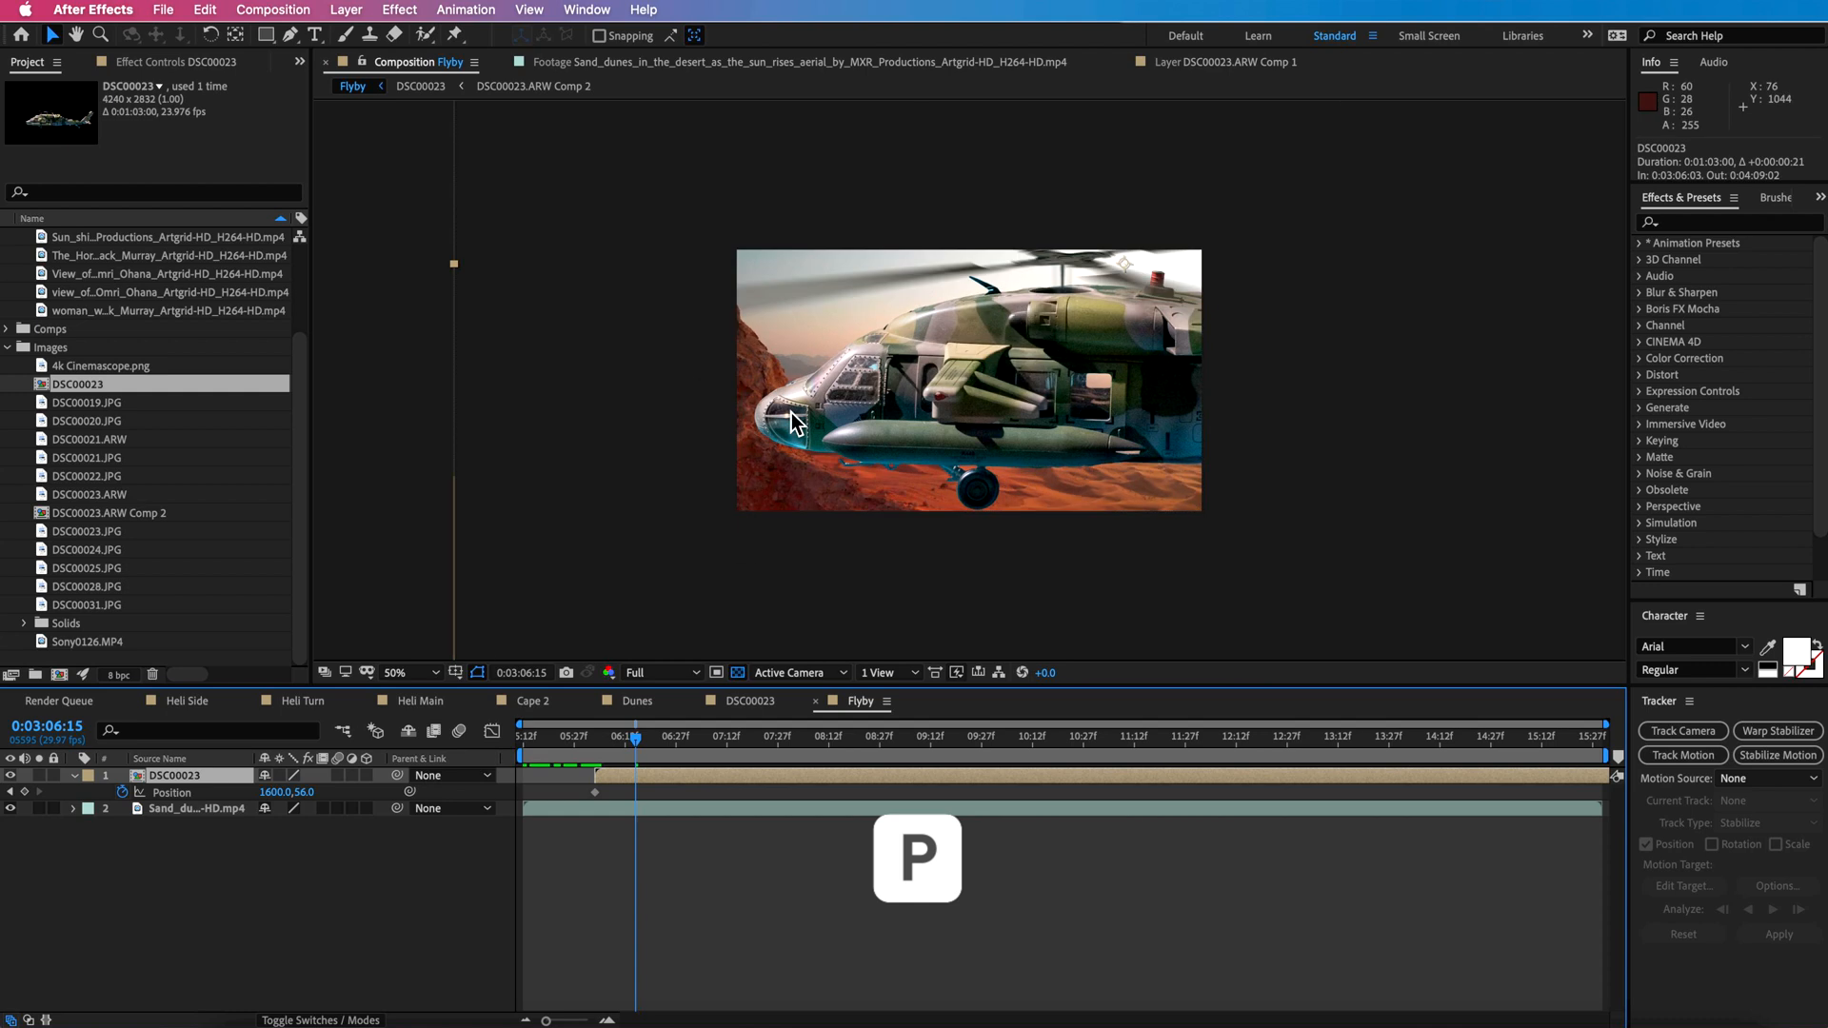
# Keyframe the helicopter flying right to left, from about 4672, 56 at 0:03:06:03 to beyond the left edge at 0:03:06:15, and preview it.
pyautogui.moveTo(890, 389); pyautogui.dragTo(1, 431)
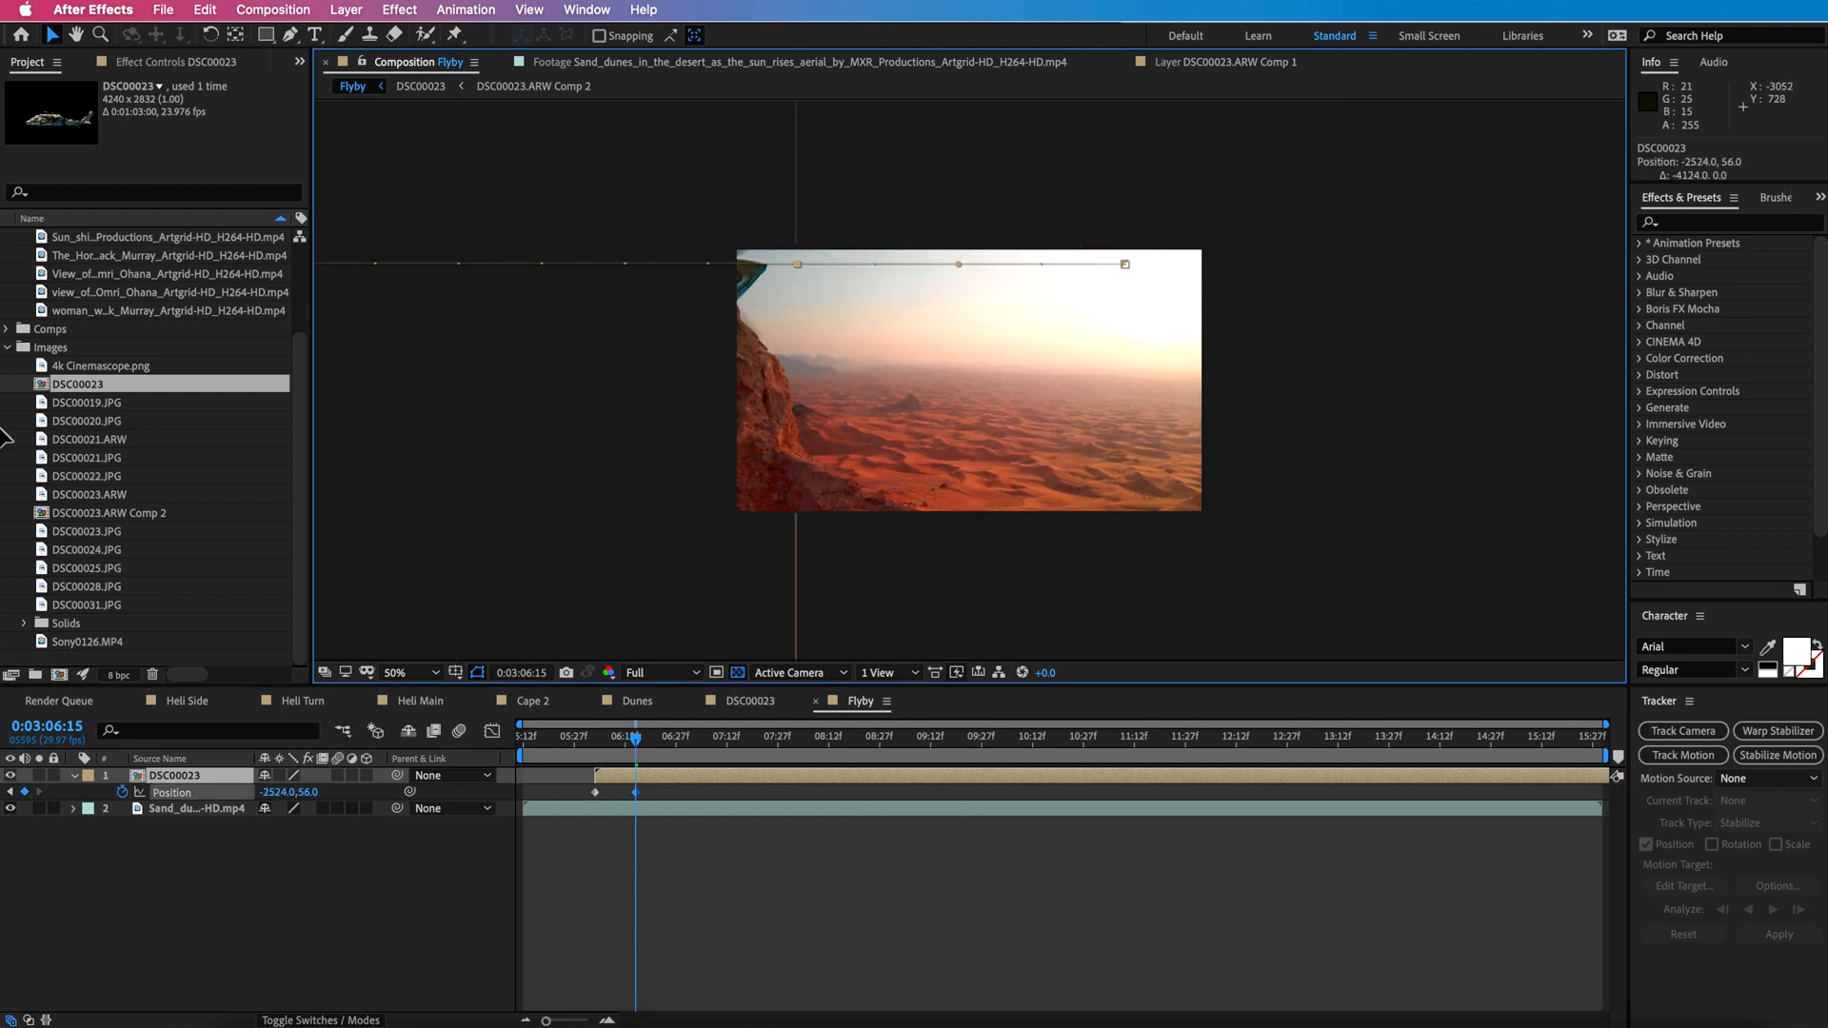
pyautogui.moveTo(586, 396); pyautogui.dragTo(484, 397)
pyautogui.moveTo(615, 730); pyautogui.dragTo(595, 744)
pyautogui.moveTo(663, 419); pyautogui.dragTo(1363, 443)
pyautogui.press('space')
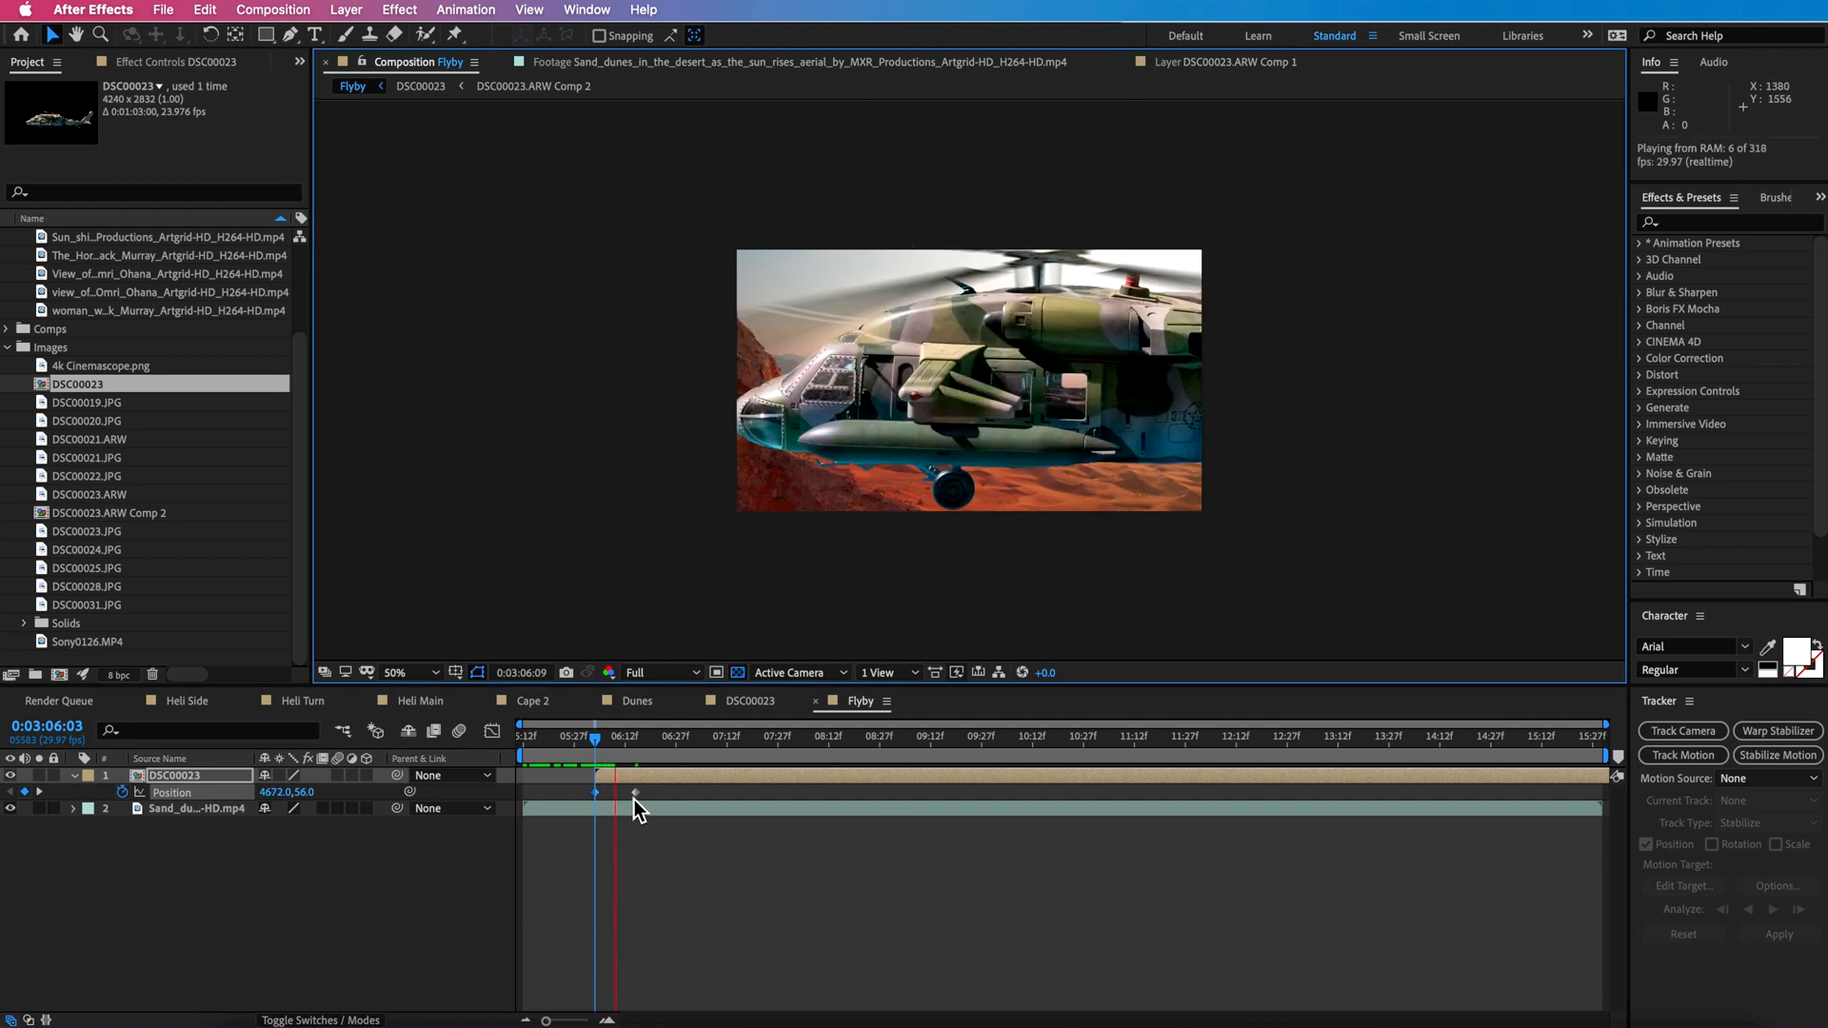
pyautogui.press('space')
# Set the preview resolution to Half and enable motion blur on the DSC00023 layer.
pyautogui.click(673, 672)
pyautogui.click(659, 750)
pyautogui.moveTo(629, 747); pyautogui.dragTo(585, 753)
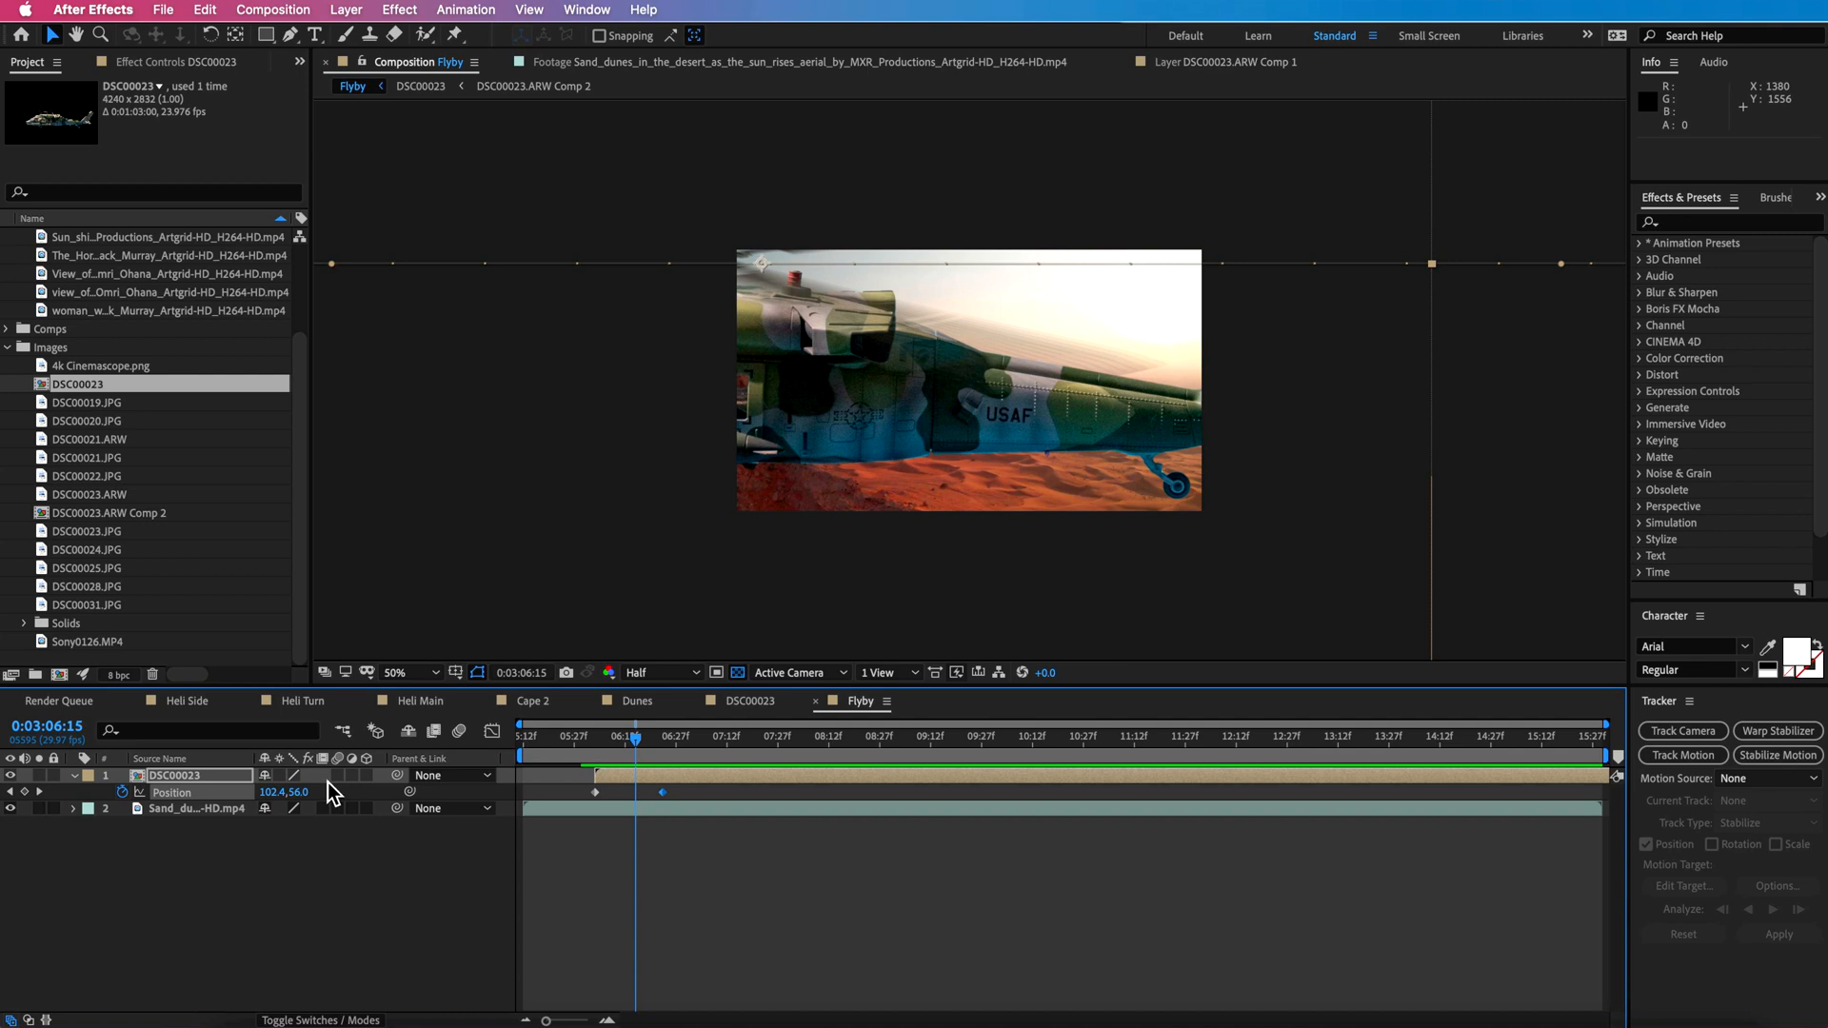
pyautogui.click(339, 776)
# At 0:03:06:10, draw a closed six-point mask on the Sand_dunes layer, curving its right edge through the blurred helicopter.
pyautogui.moveTo(650, 752)
pyautogui.mouseDown()
pyautogui.moveTo(611, 754)
pyautogui.moveTo(666, 757)
pyautogui.moveTo(591, 768)
pyautogui.moveTo(634, 763)
pyautogui.moveTo(617, 767)
pyautogui.mouseUp()
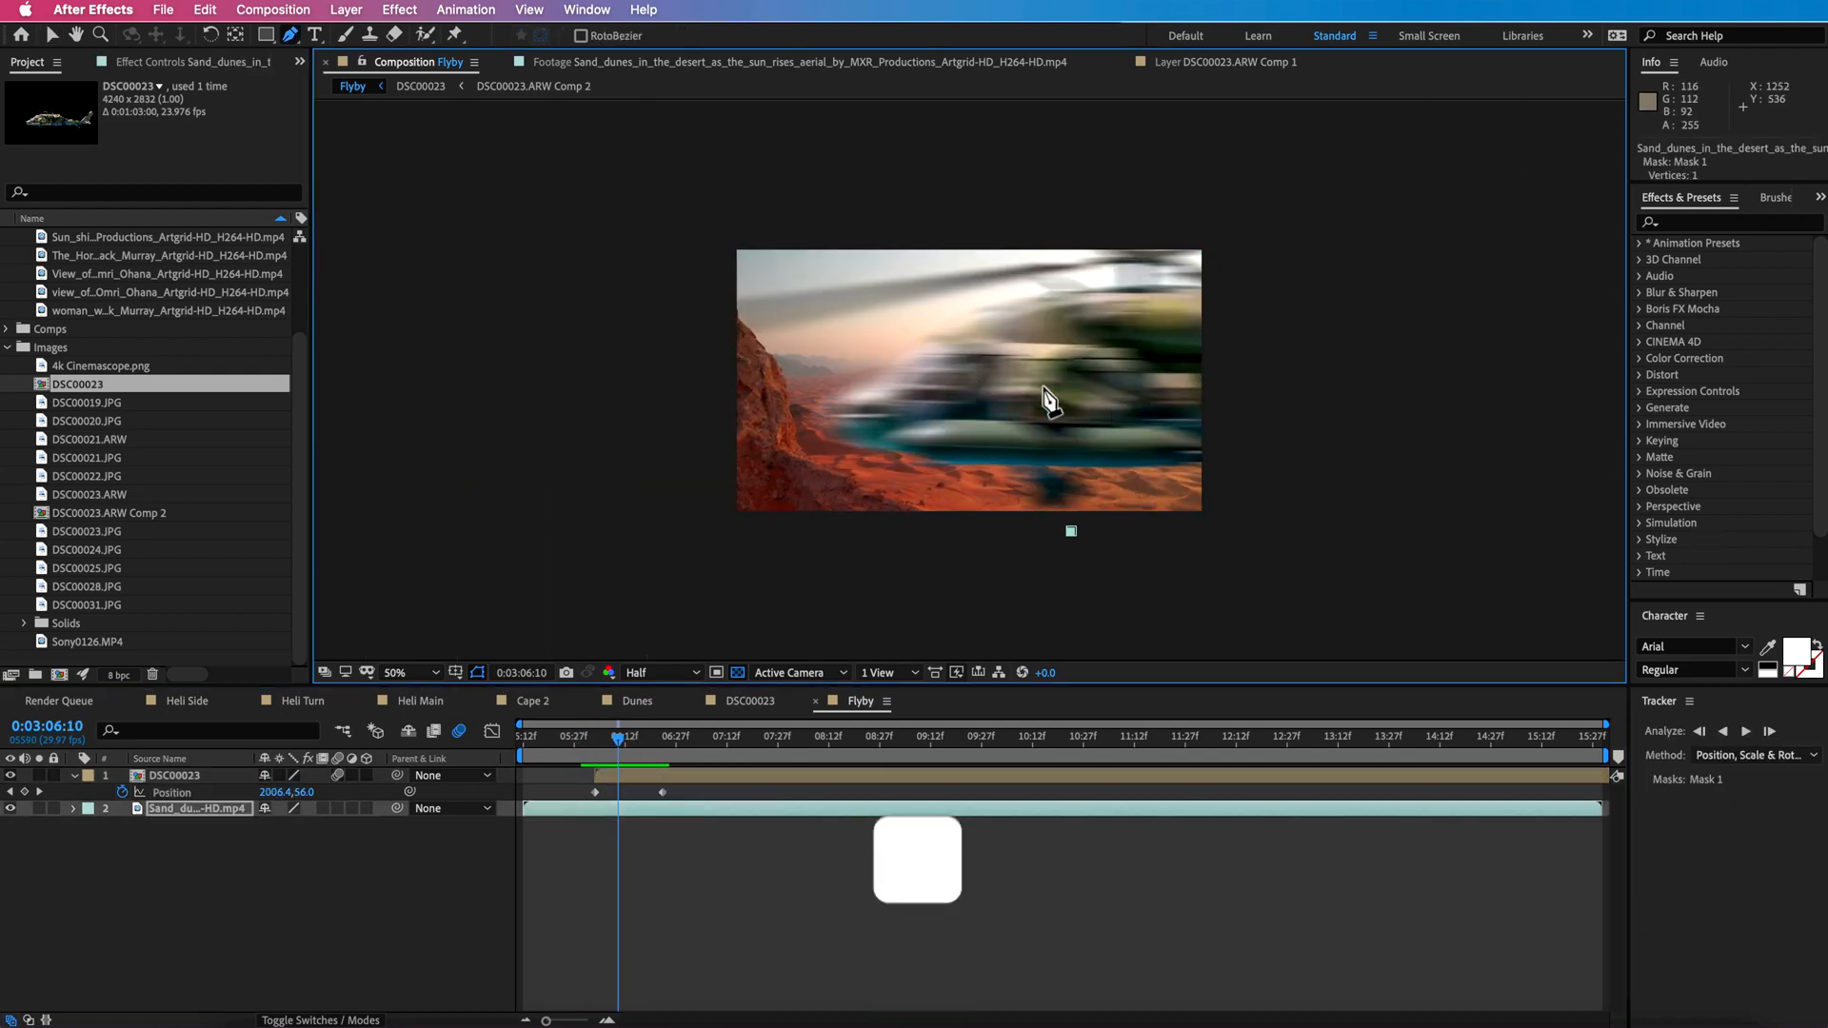
pyautogui.moveTo(1041, 400); pyautogui.dragTo(1063, 366)
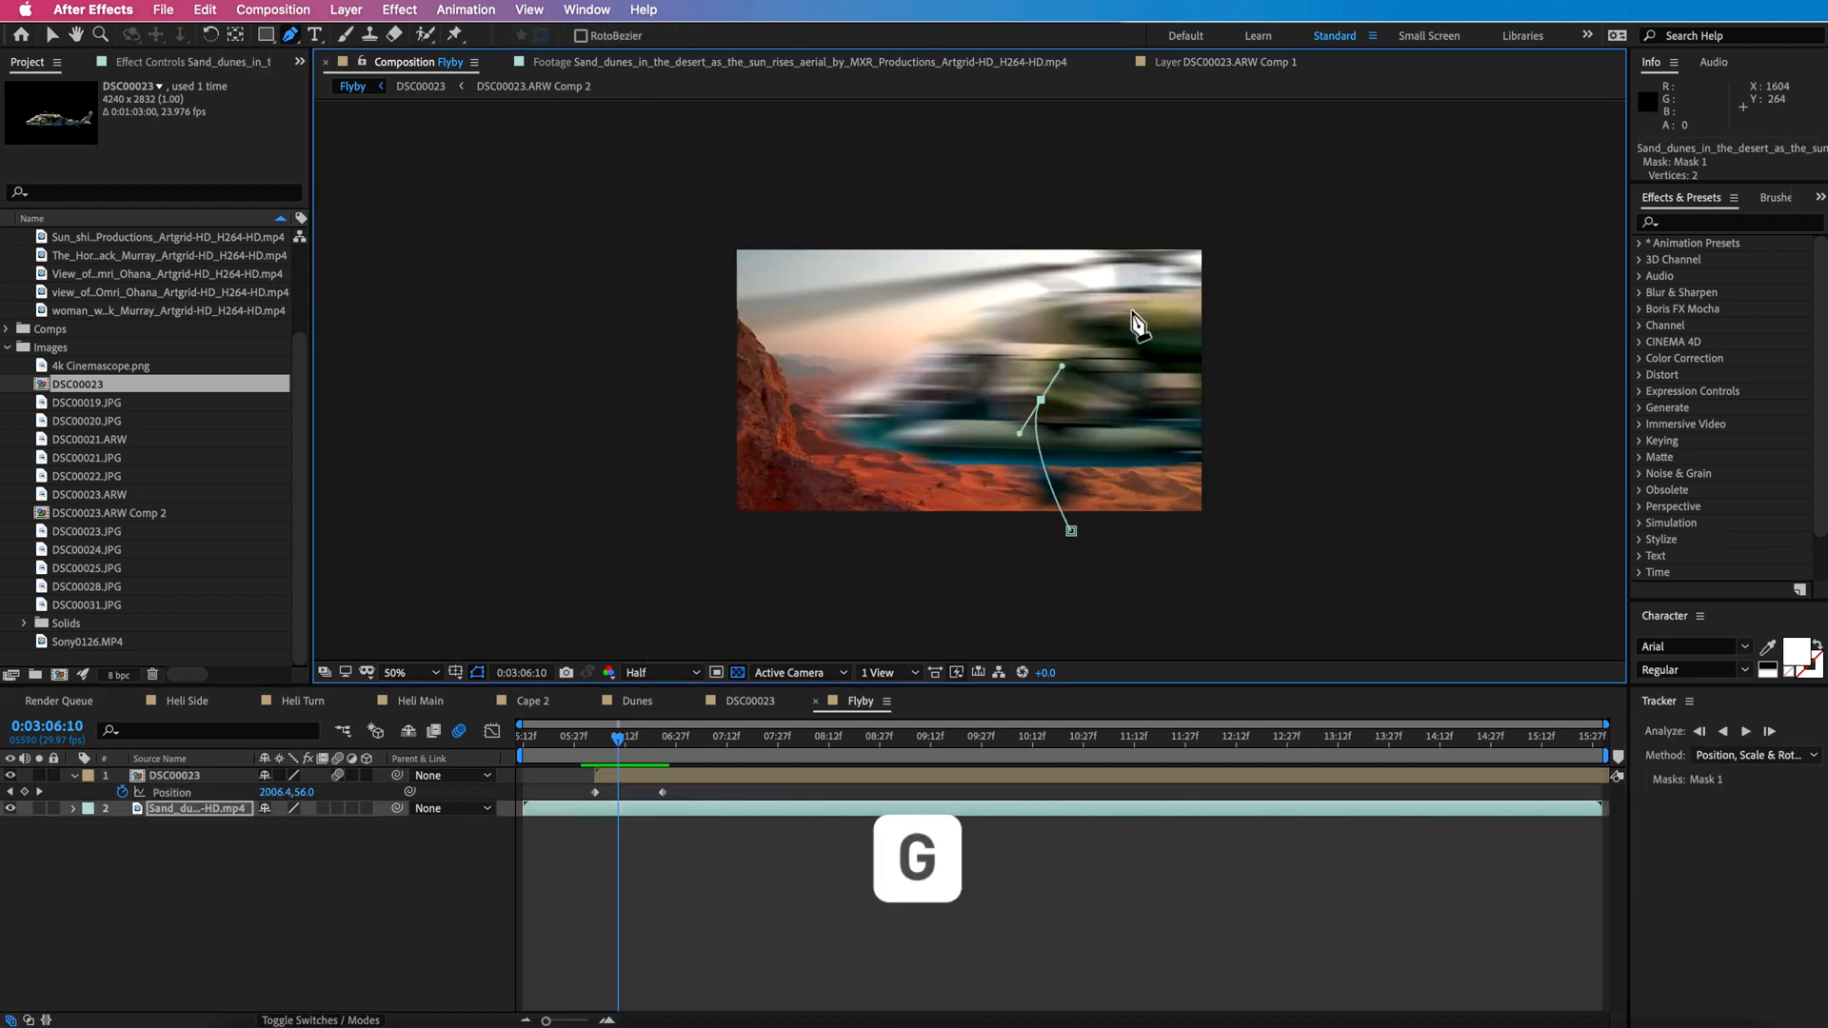
pyautogui.click(654, 164)
pyautogui.click(687, 536)
pyautogui.click(1072, 530)
# Feather the dunes mask by 122 pixels and start keyframing its Mask Path at 0:03:06:10.
pyautogui.click(72, 808)
pyautogui.click(91, 826)
pyautogui.click(108, 842)
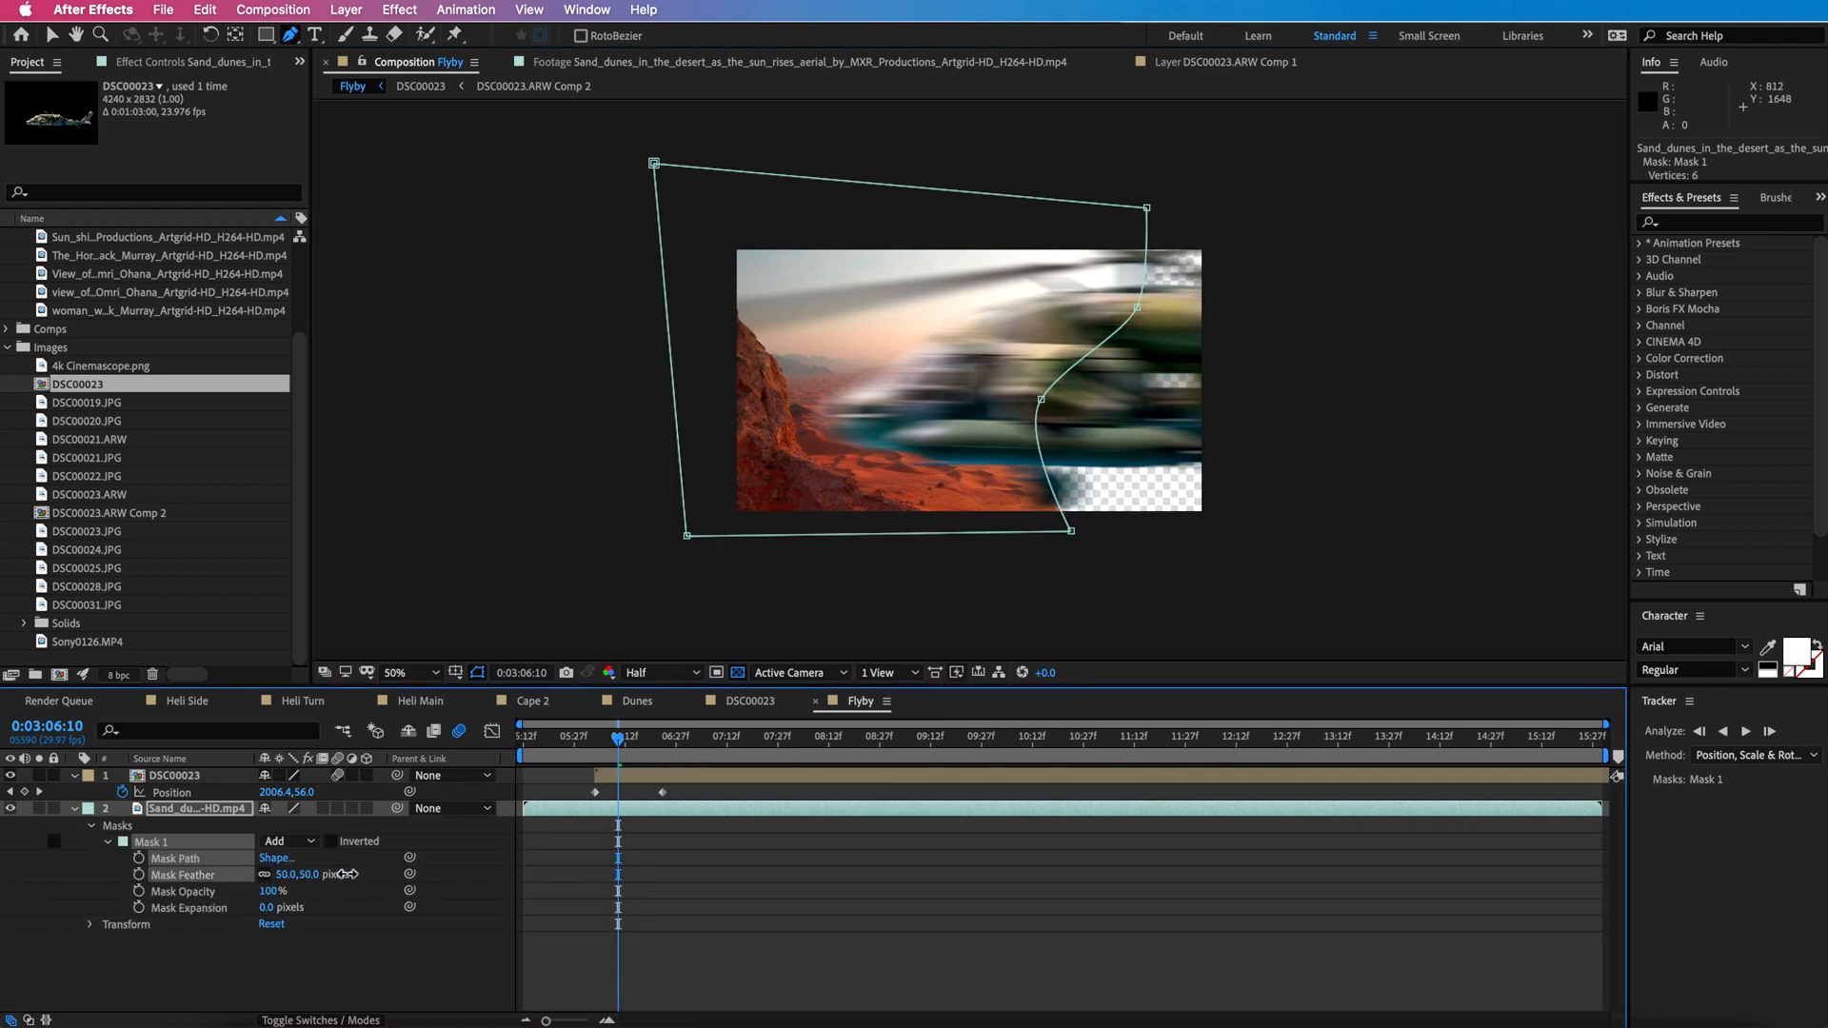
pyautogui.click(164, 877)
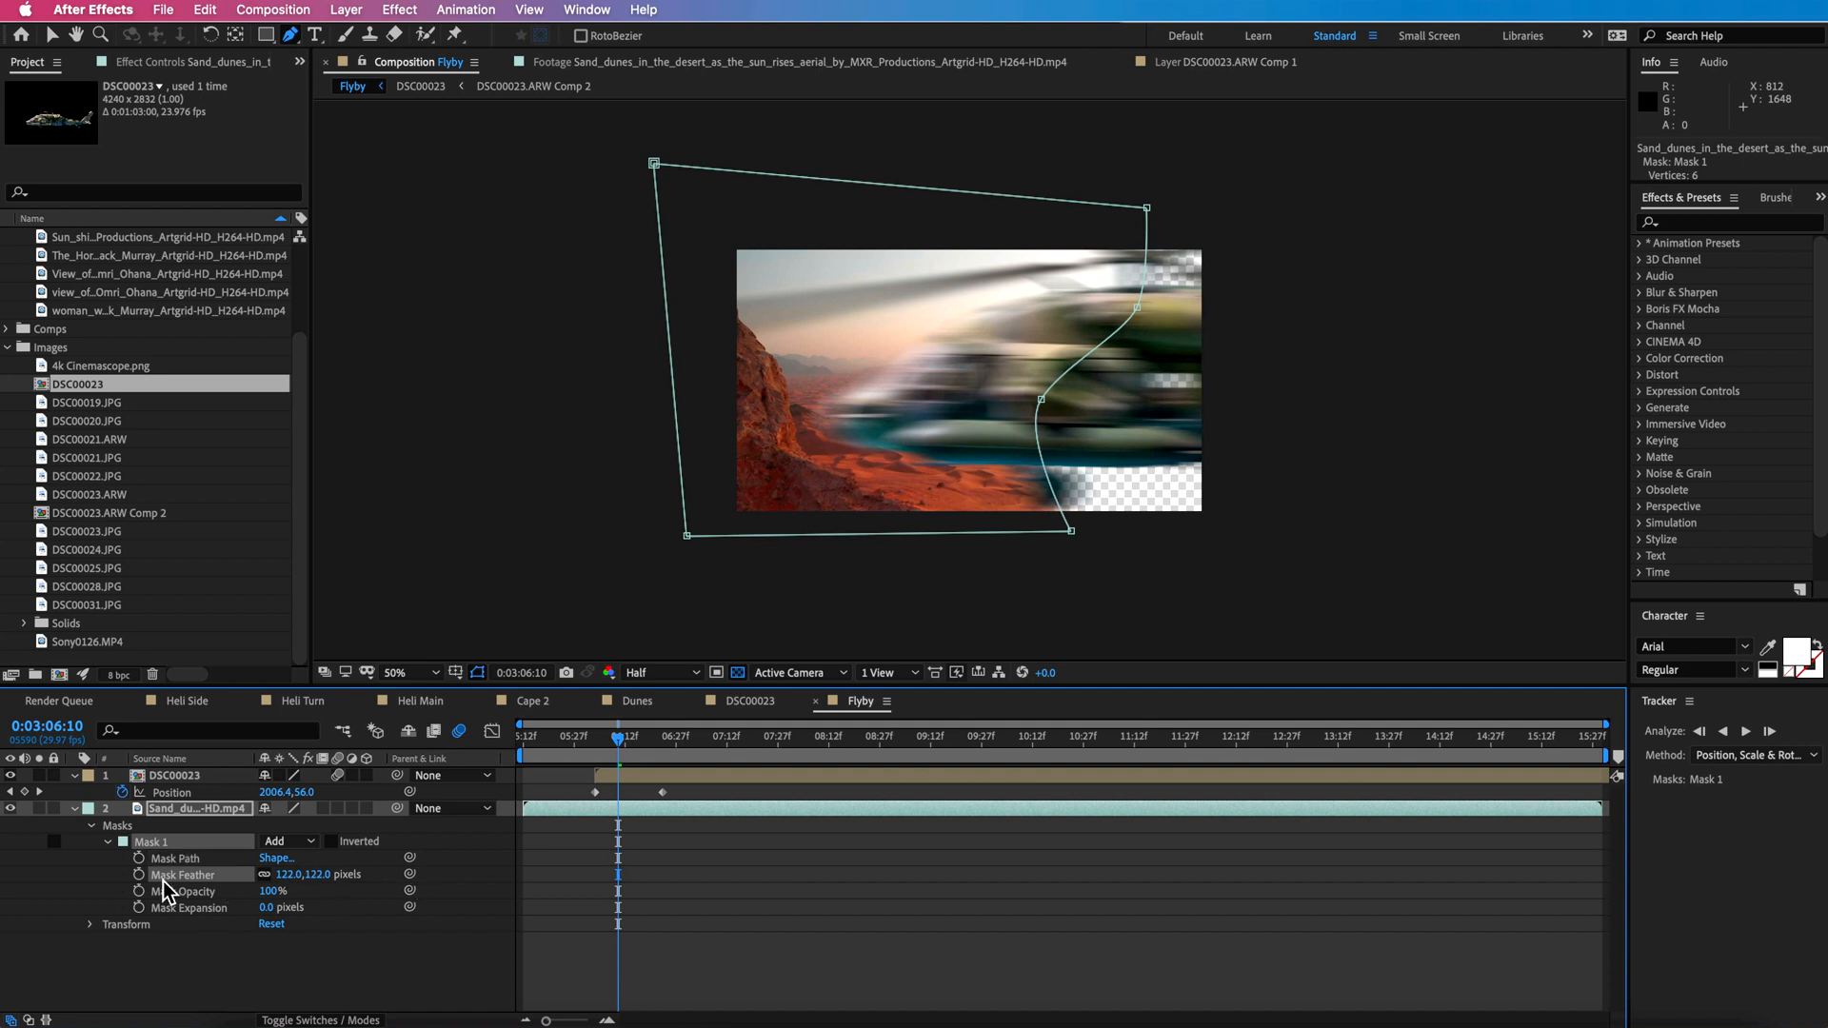
pyautogui.click(139, 874)
pyautogui.click(139, 858)
pyautogui.press('v')
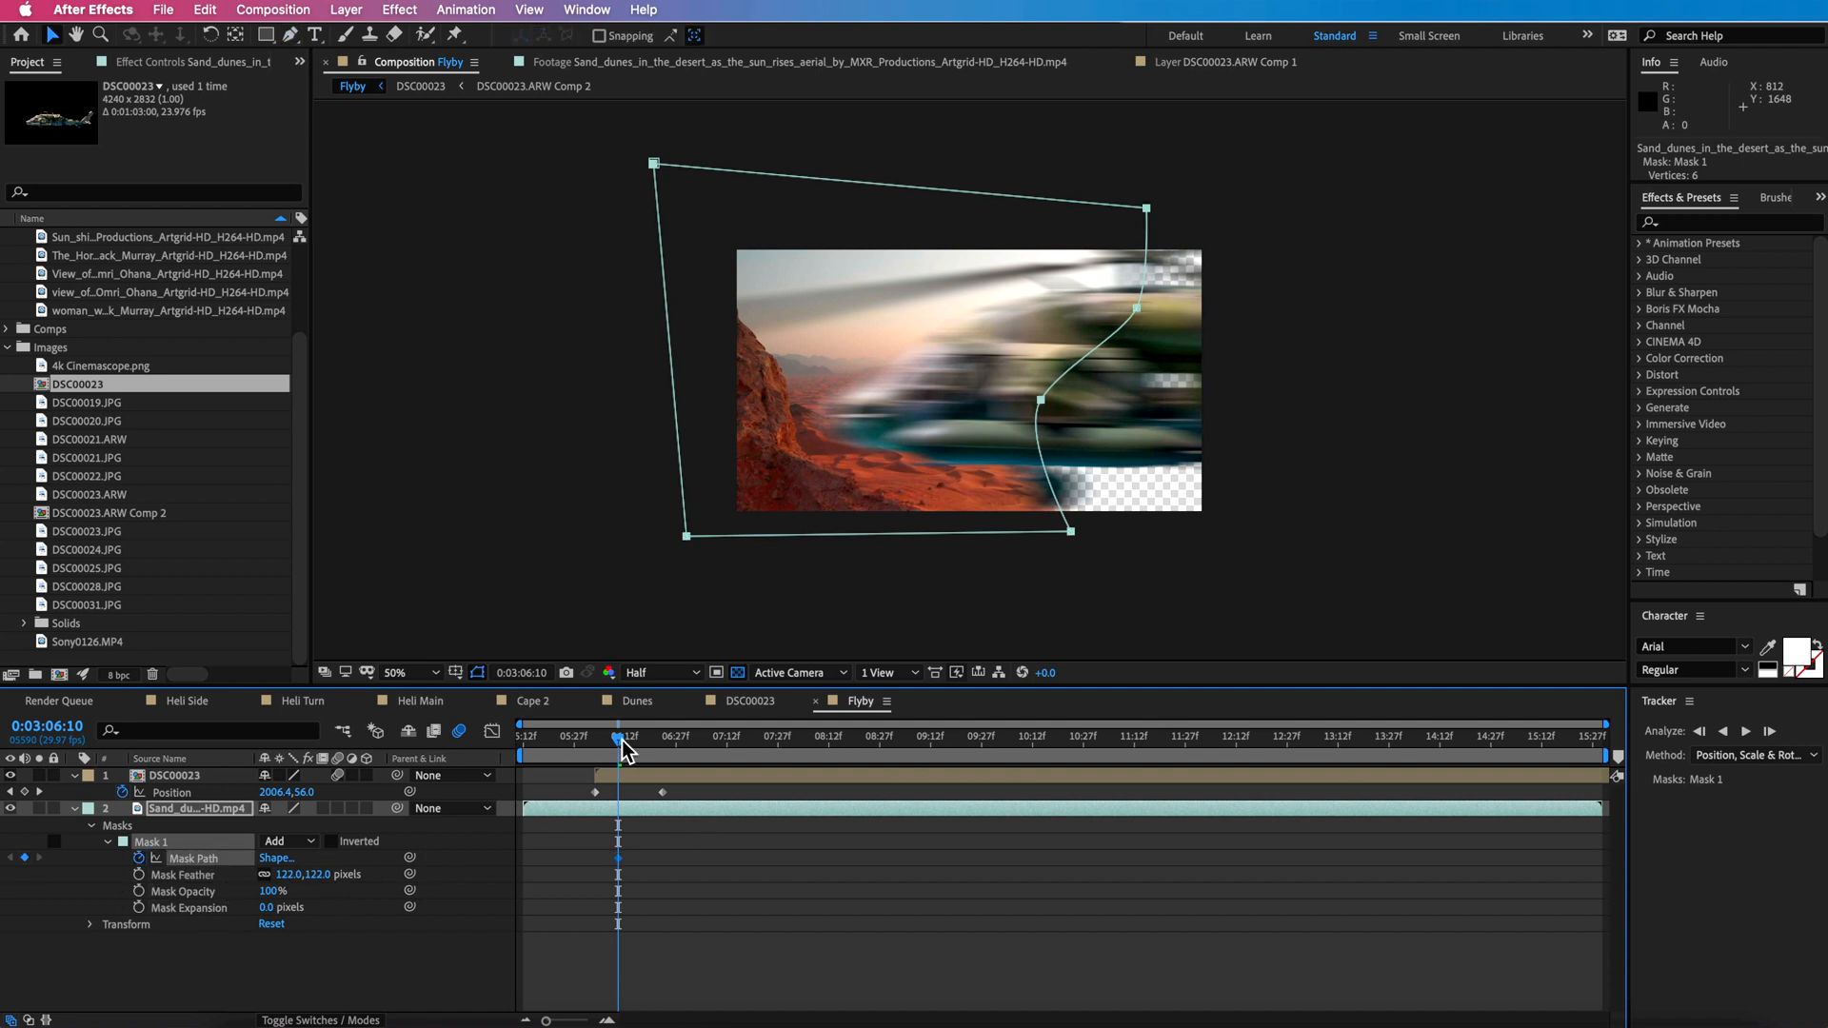
# Keyframe the mask path moved off the left side at 0:03:06:18, and extended to cover the whole frame at 0:03:06:06.
pyautogui.moveTo(621, 740); pyautogui.dragTo(646, 752)
pyautogui.moveTo(1147, 208); pyautogui.dragTo(728, 219)
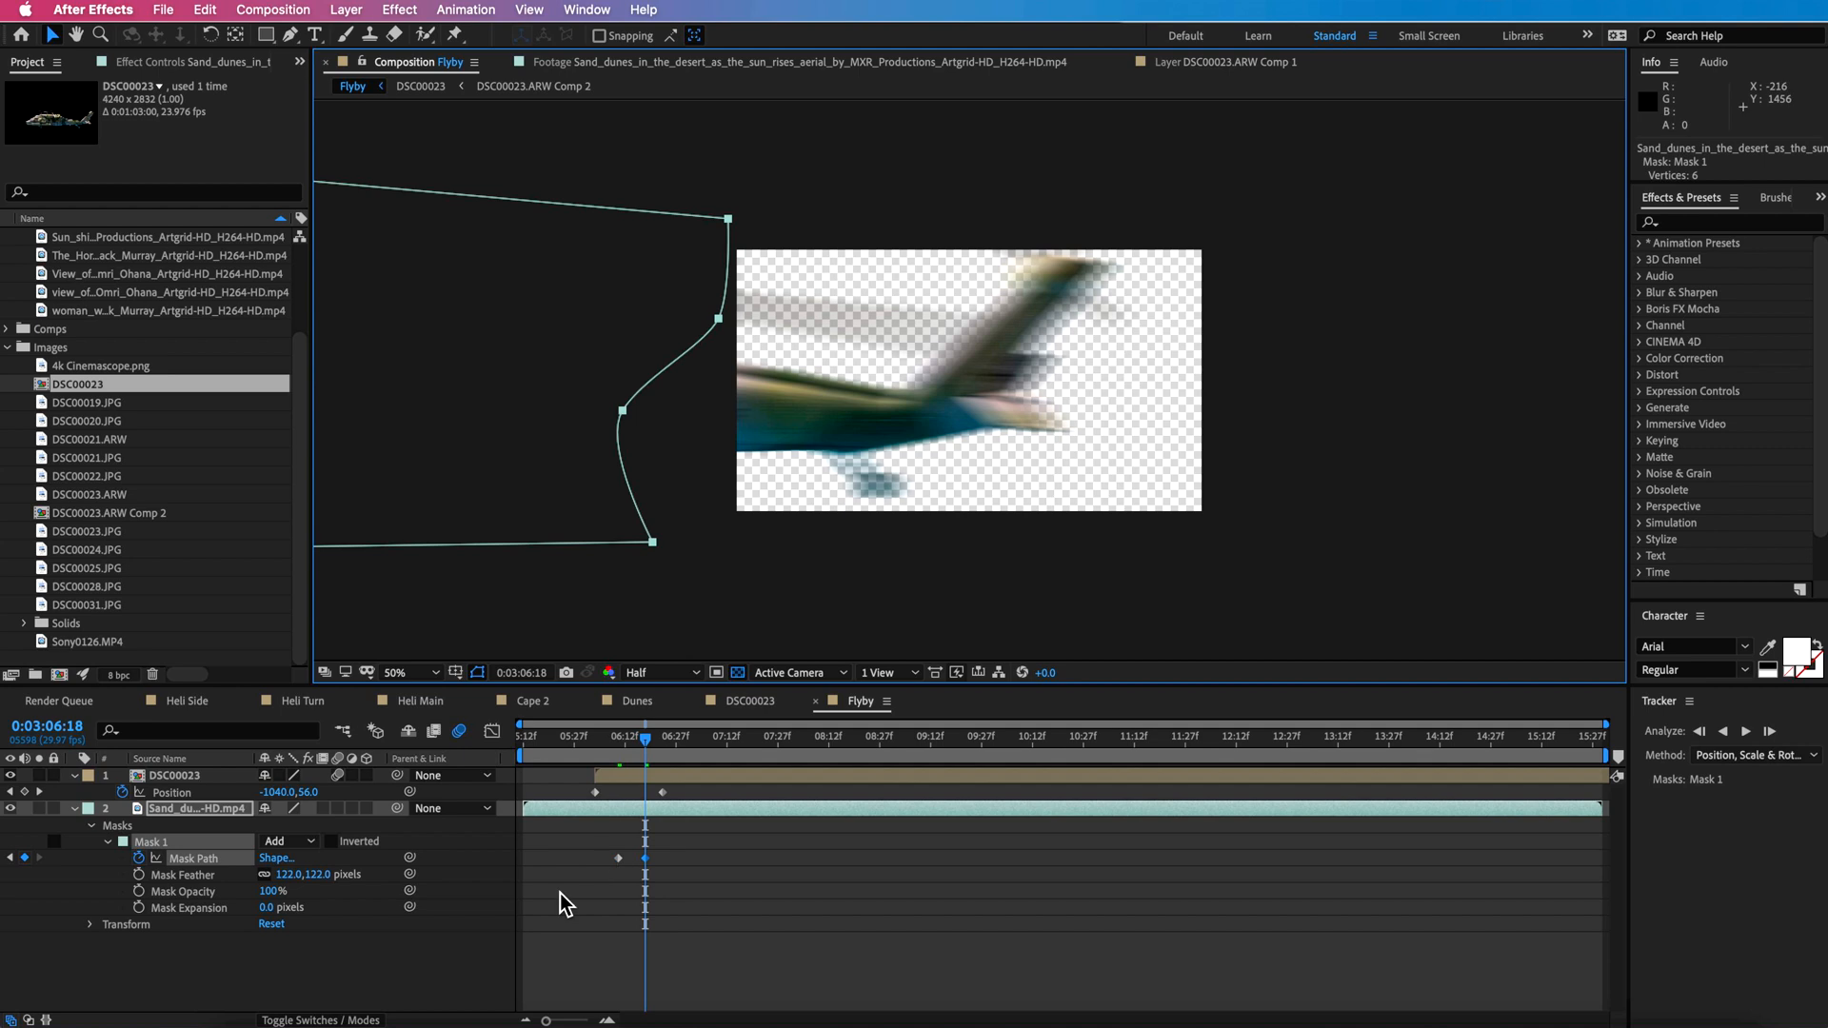
pyautogui.moveTo(642, 746); pyautogui.dragTo(605, 750)
pyautogui.moveTo(1146, 208); pyautogui.dragTo(1342, 205)
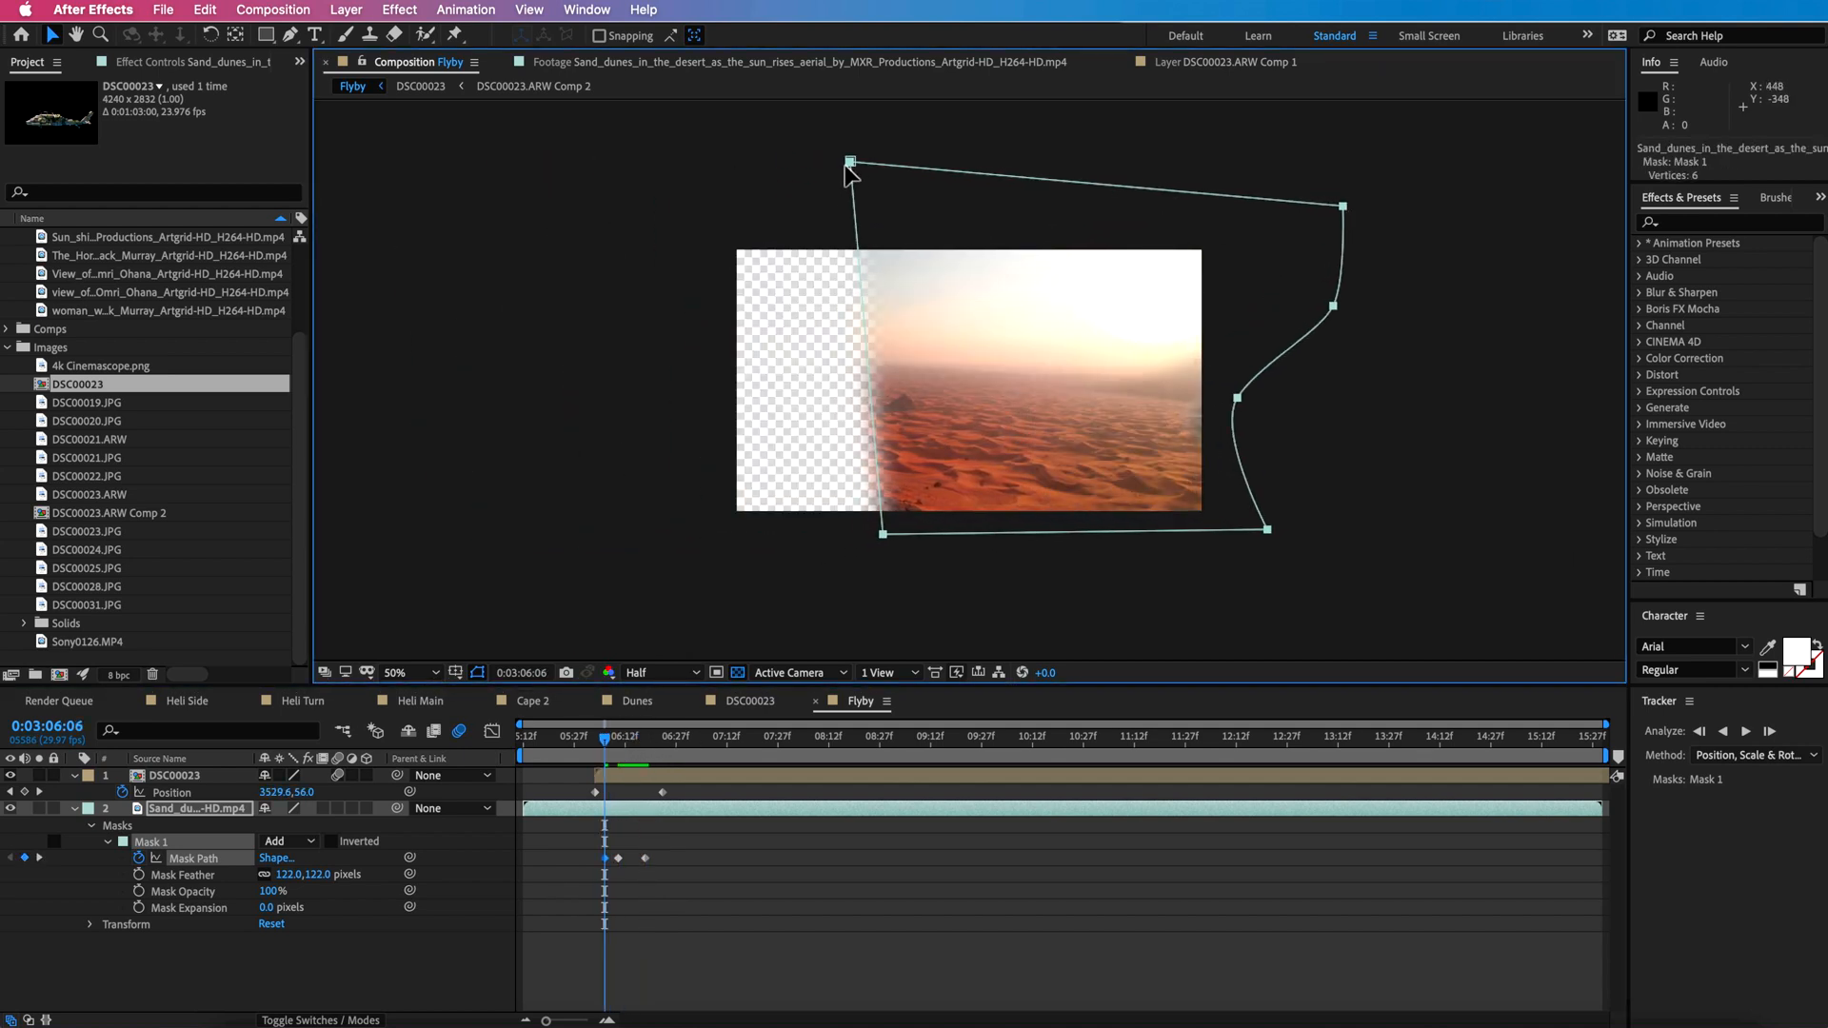
pyautogui.moveTo(852, 164); pyautogui.dragTo(691, 163)
pyautogui.moveTo(883, 534); pyautogui.dragTo(620, 545)
# Move the first and last Mask Path keyframes closer to the middle one so the wipe follows the helicopter.
pyautogui.click(613, 740)
pyautogui.moveTo(613, 741); pyautogui.dragTo(617, 745)
pyautogui.moveTo(605, 858); pyautogui.dragTo(614, 863)
pyautogui.moveTo(621, 730); pyautogui.dragTo(629, 743)
pyautogui.moveTo(646, 858); pyautogui.dragTo(635, 865)
pyautogui.moveTo(636, 766); pyautogui.dragTo(625, 752)
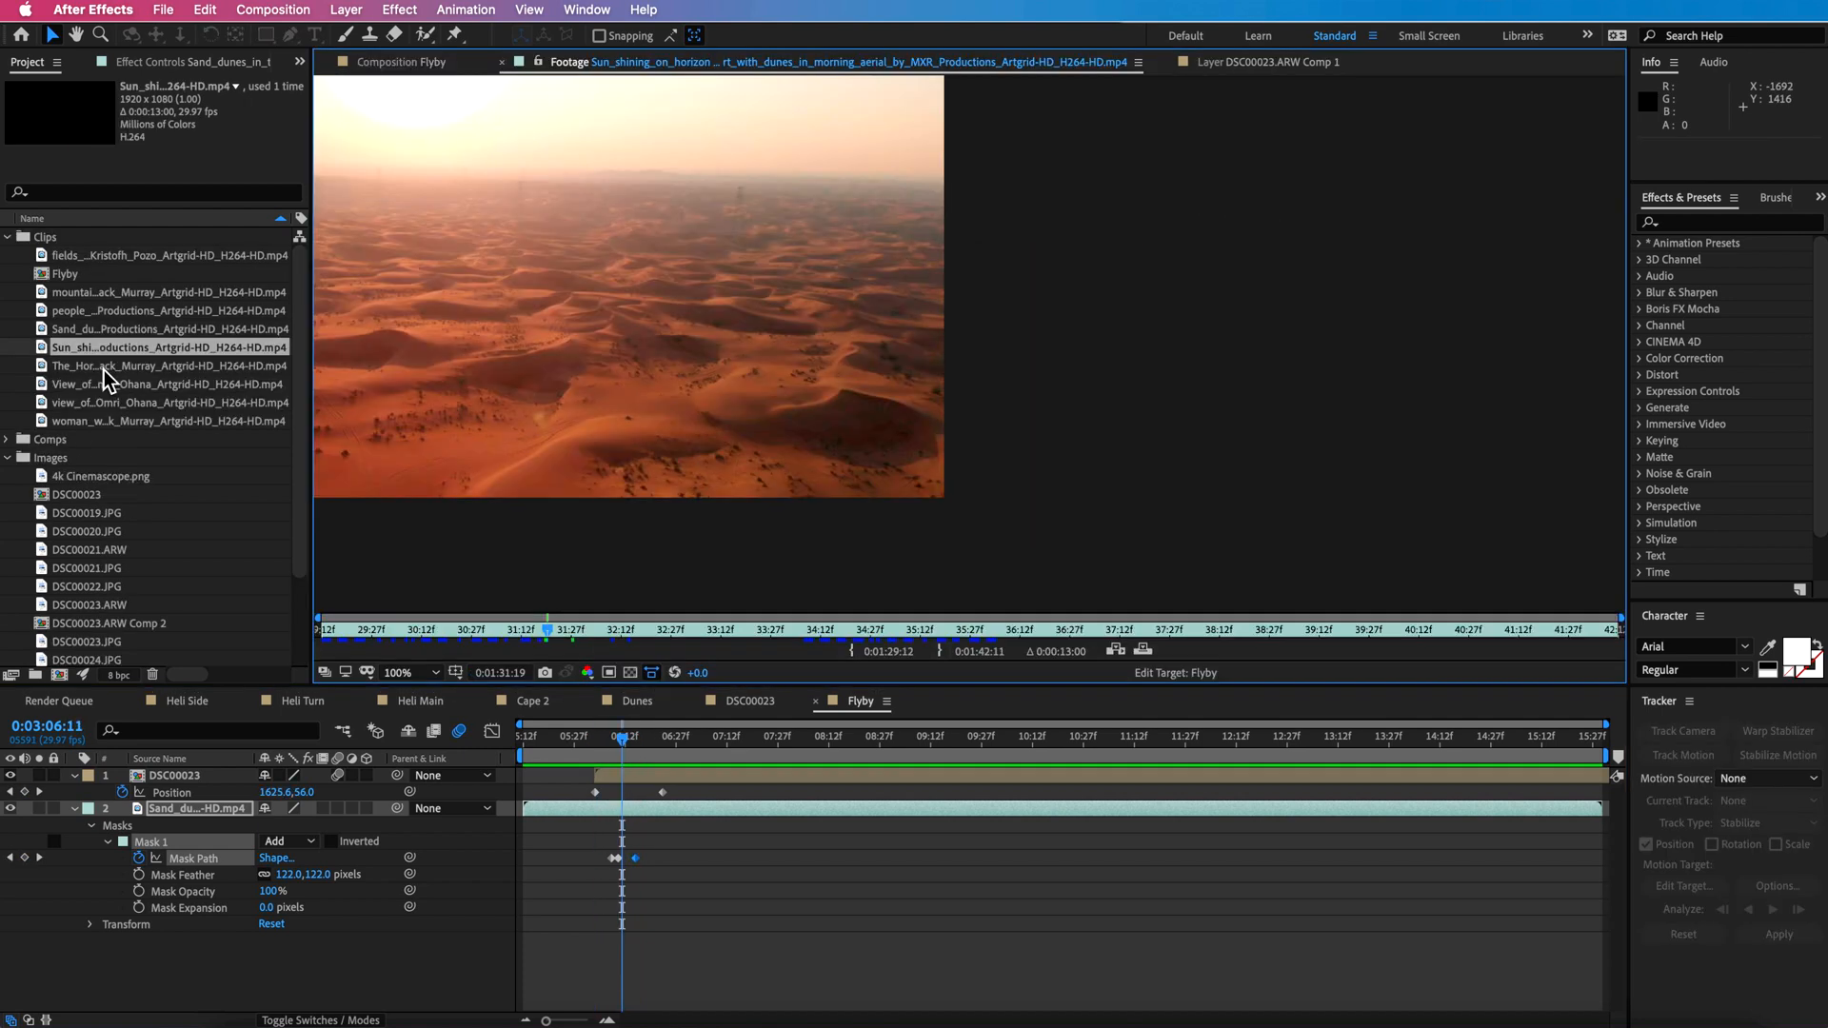
# Place the Sun_shining_on_horizon clip beneath the masked dunes layer and adjust its timing.
pyautogui.moveTo(103, 365); pyautogui.dragTo(205, 905)
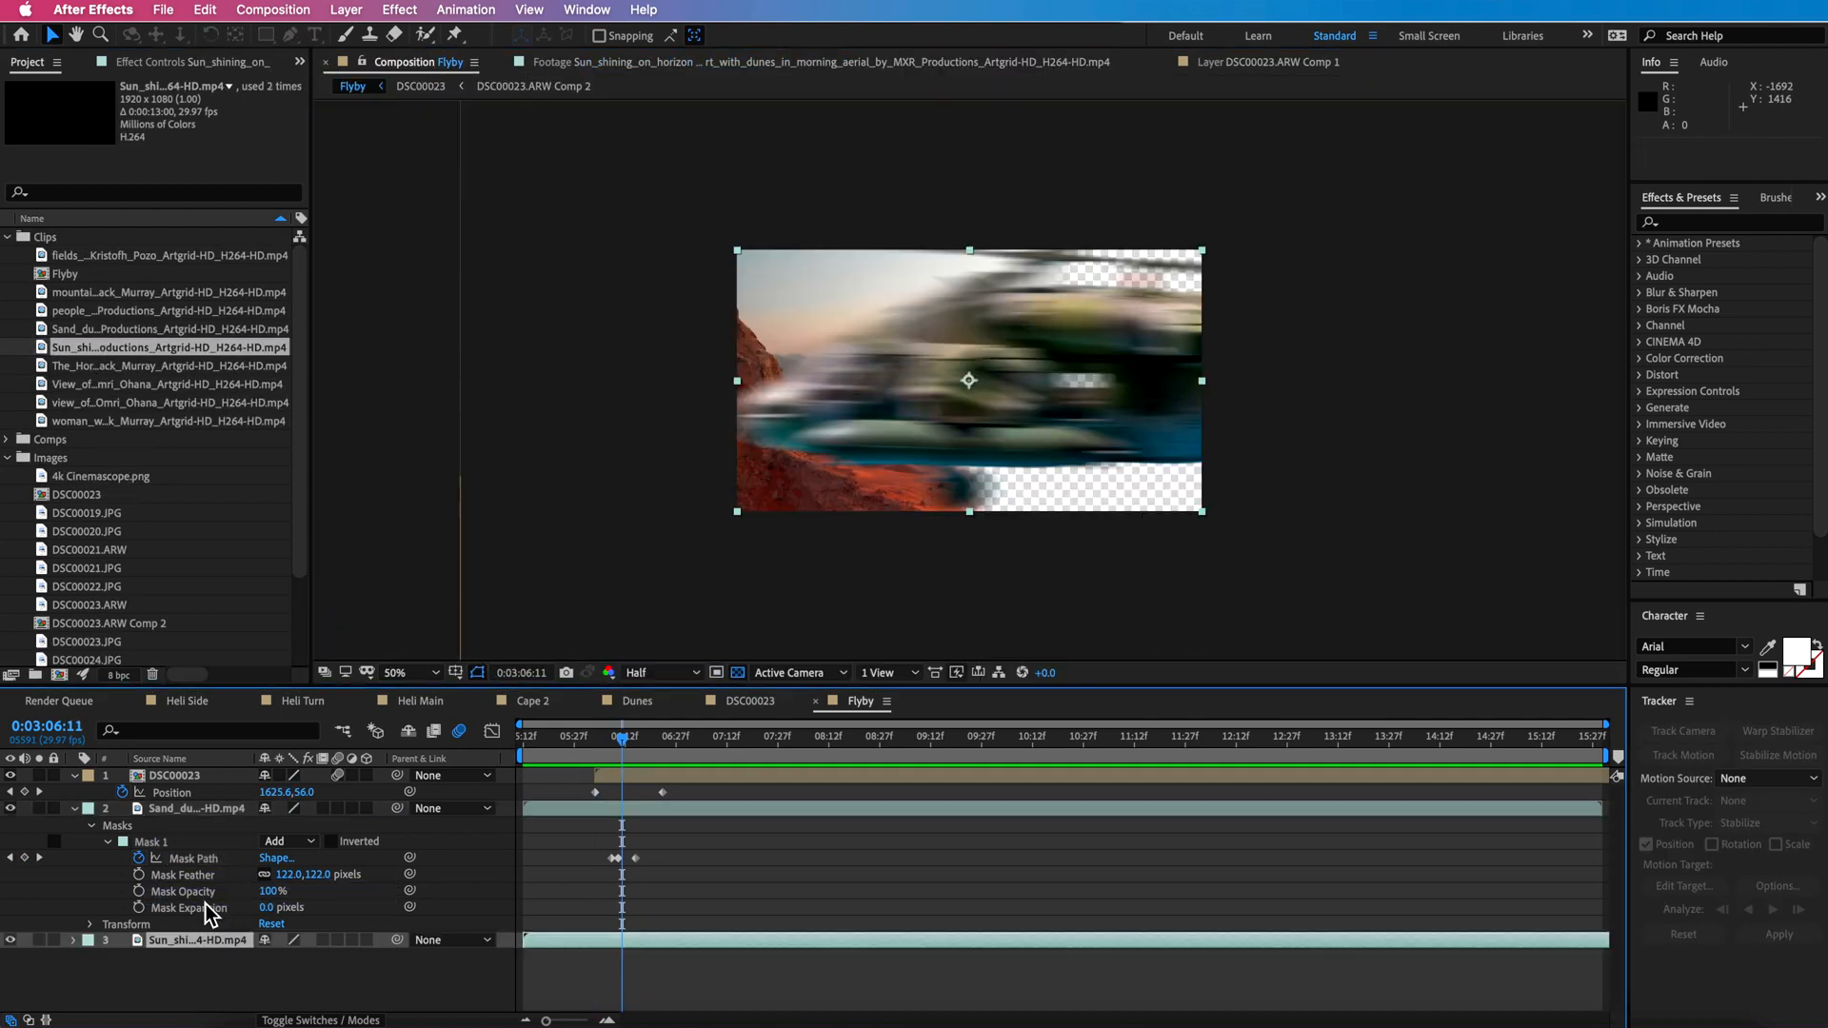
pyautogui.moveTo(673, 940); pyautogui.dragTo(722, 938)
pyautogui.moveTo(628, 752); pyautogui.dragTo(541, 770)
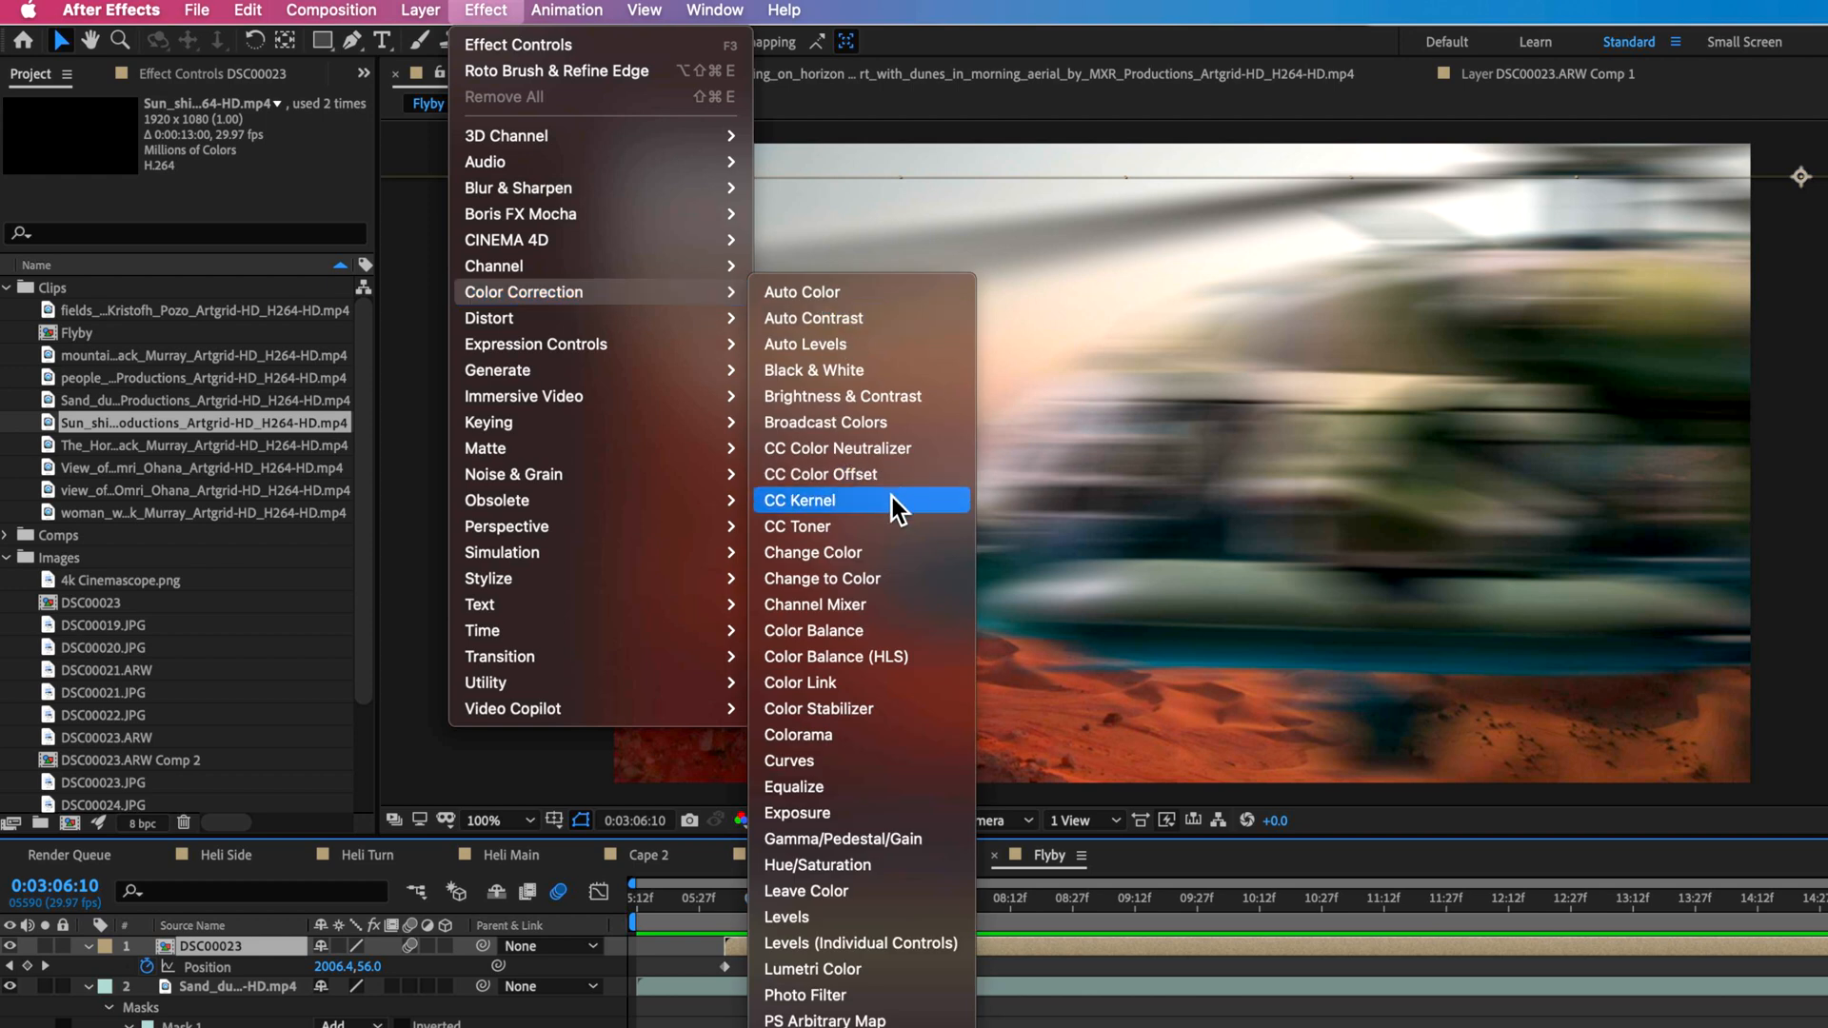
# Apply Lumetri Color to the DSC00023 layer with Temperature 79, Shadows -77, Contrast -41 and Saturation 85.
pyautogui.click(813, 969)
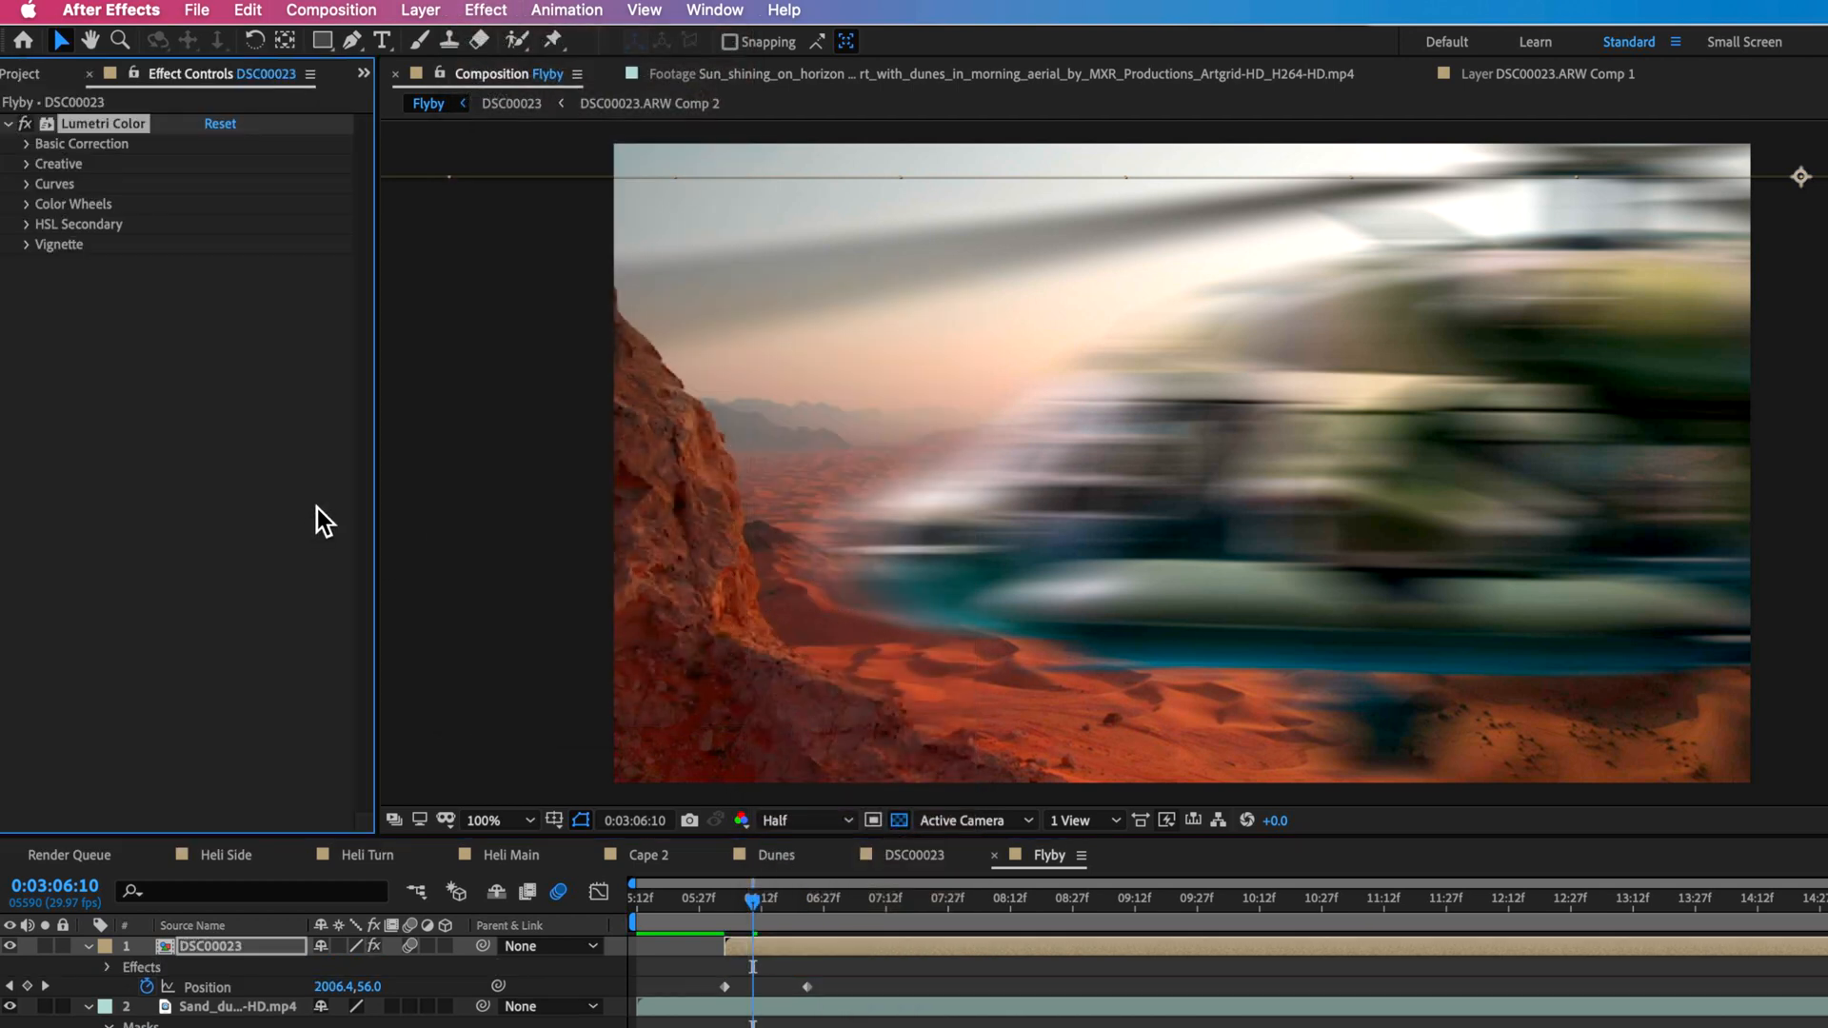
pyautogui.click(26, 144)
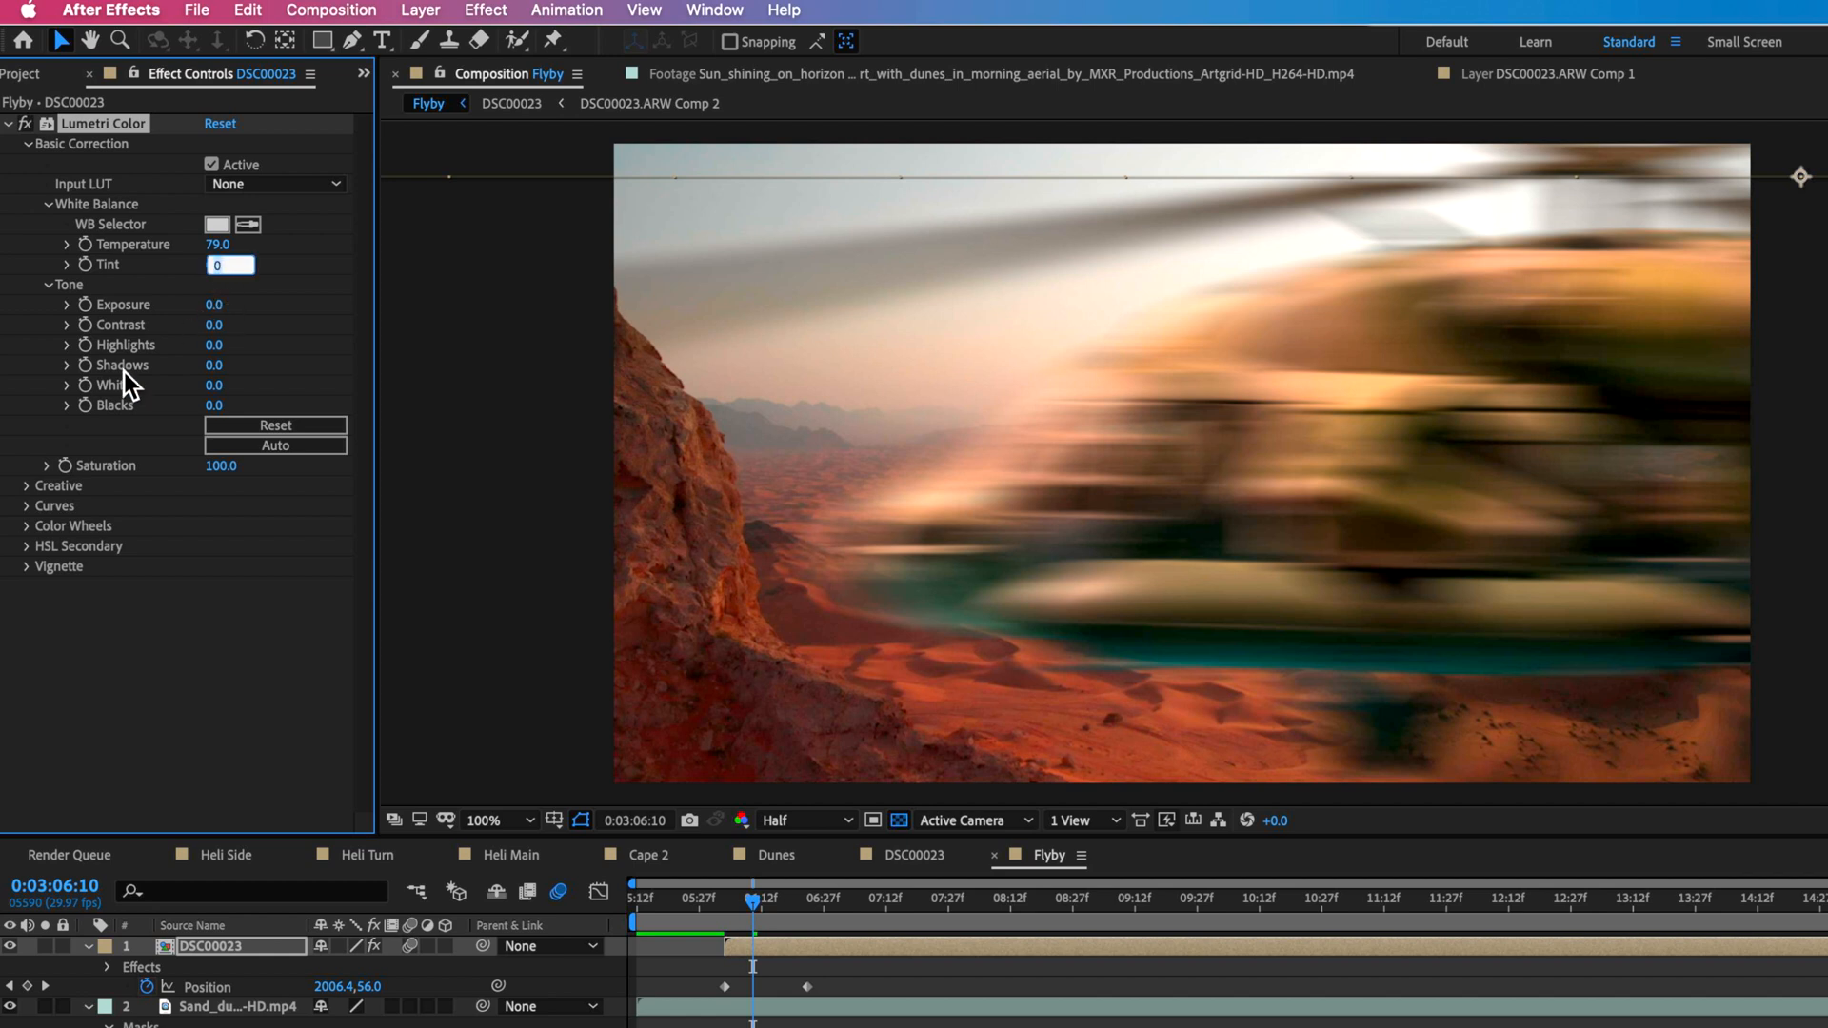
pyautogui.moveTo(217, 379); pyautogui.dragTo(138, 384)
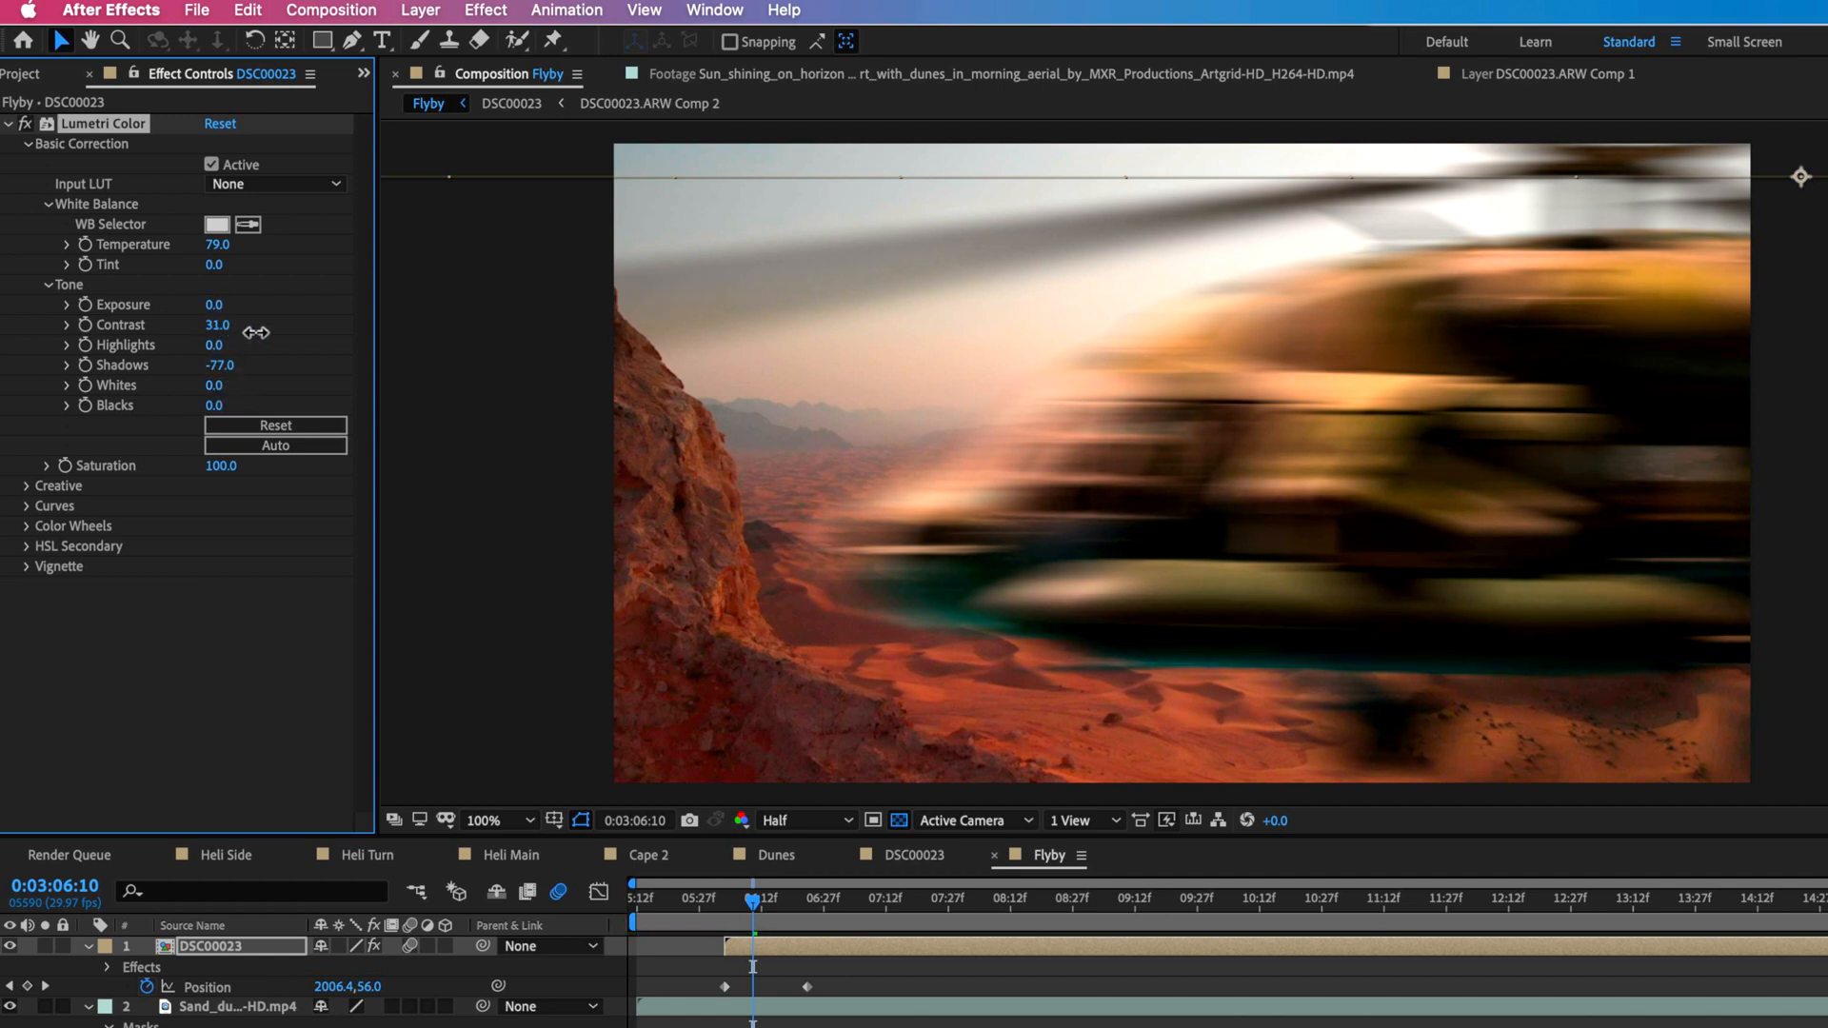
pyautogui.moveTo(213, 336); pyautogui.dragTo(134, 345)
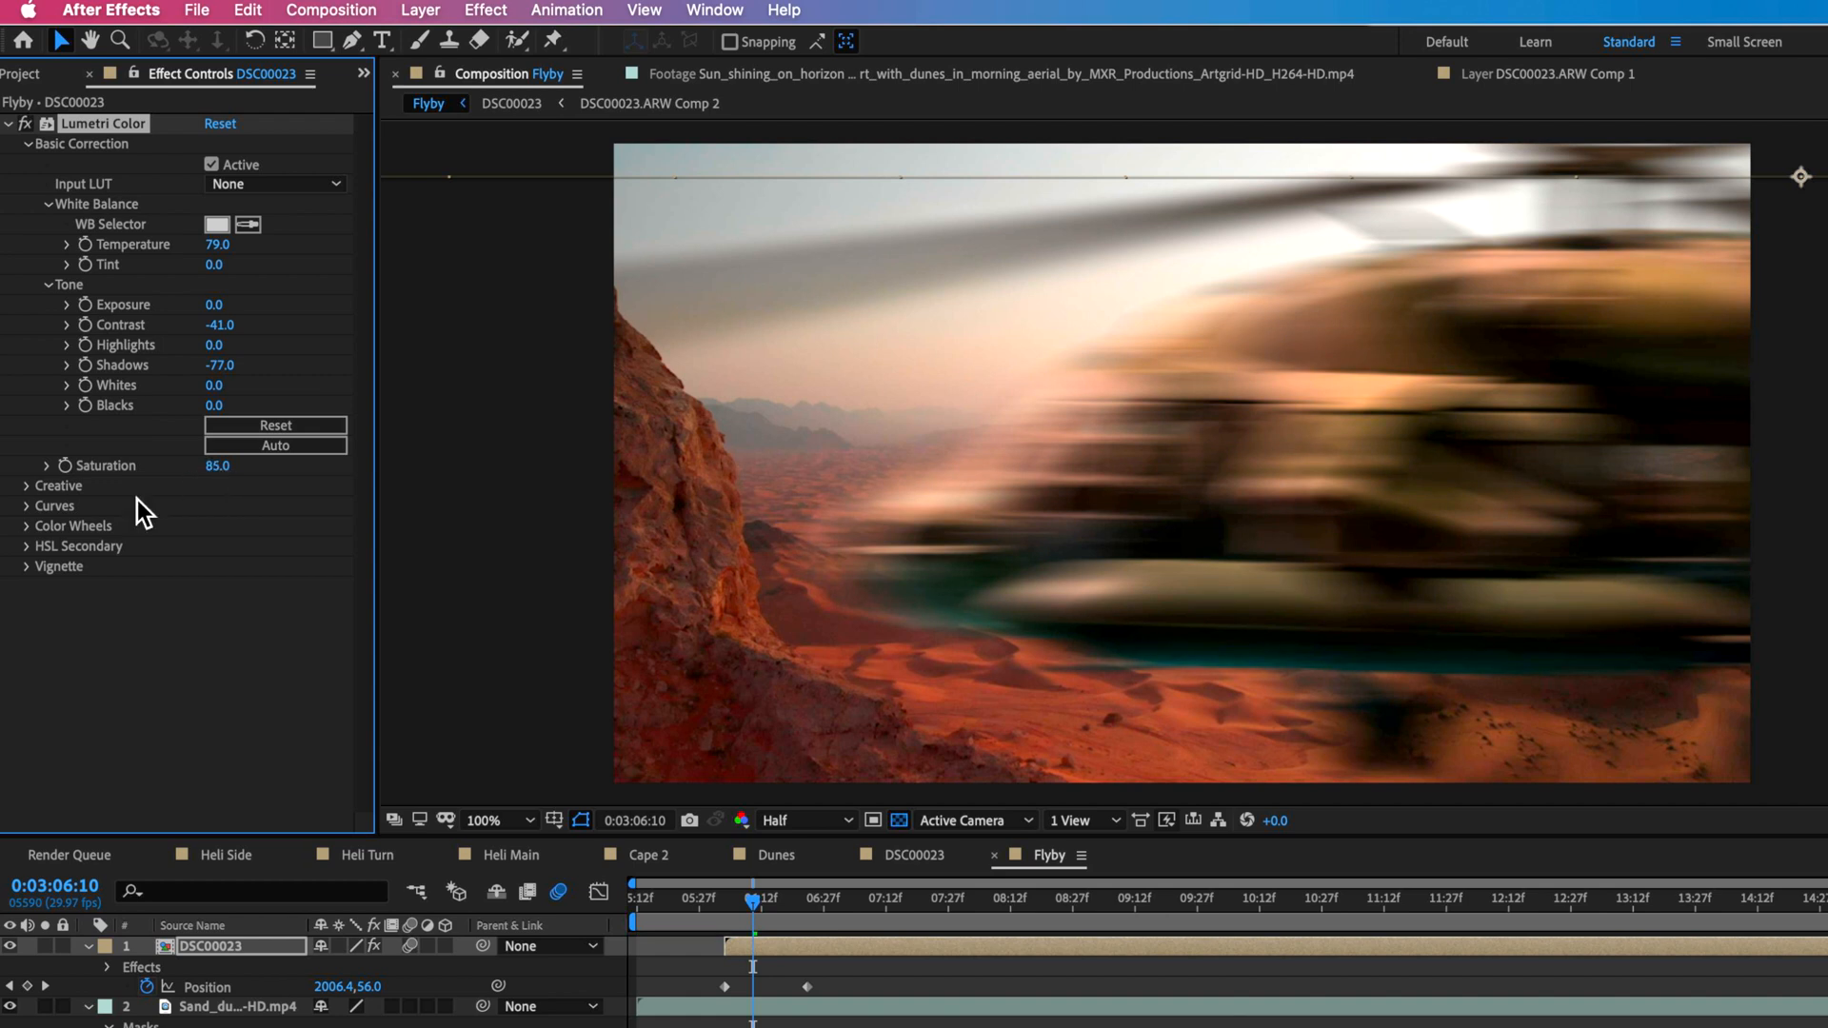
# Add Lumetri split toning to the helicopter, shifting the highlight tint slightly toward red and the shadow tint slightly toward green-cyan.
pyautogui.click(25, 487)
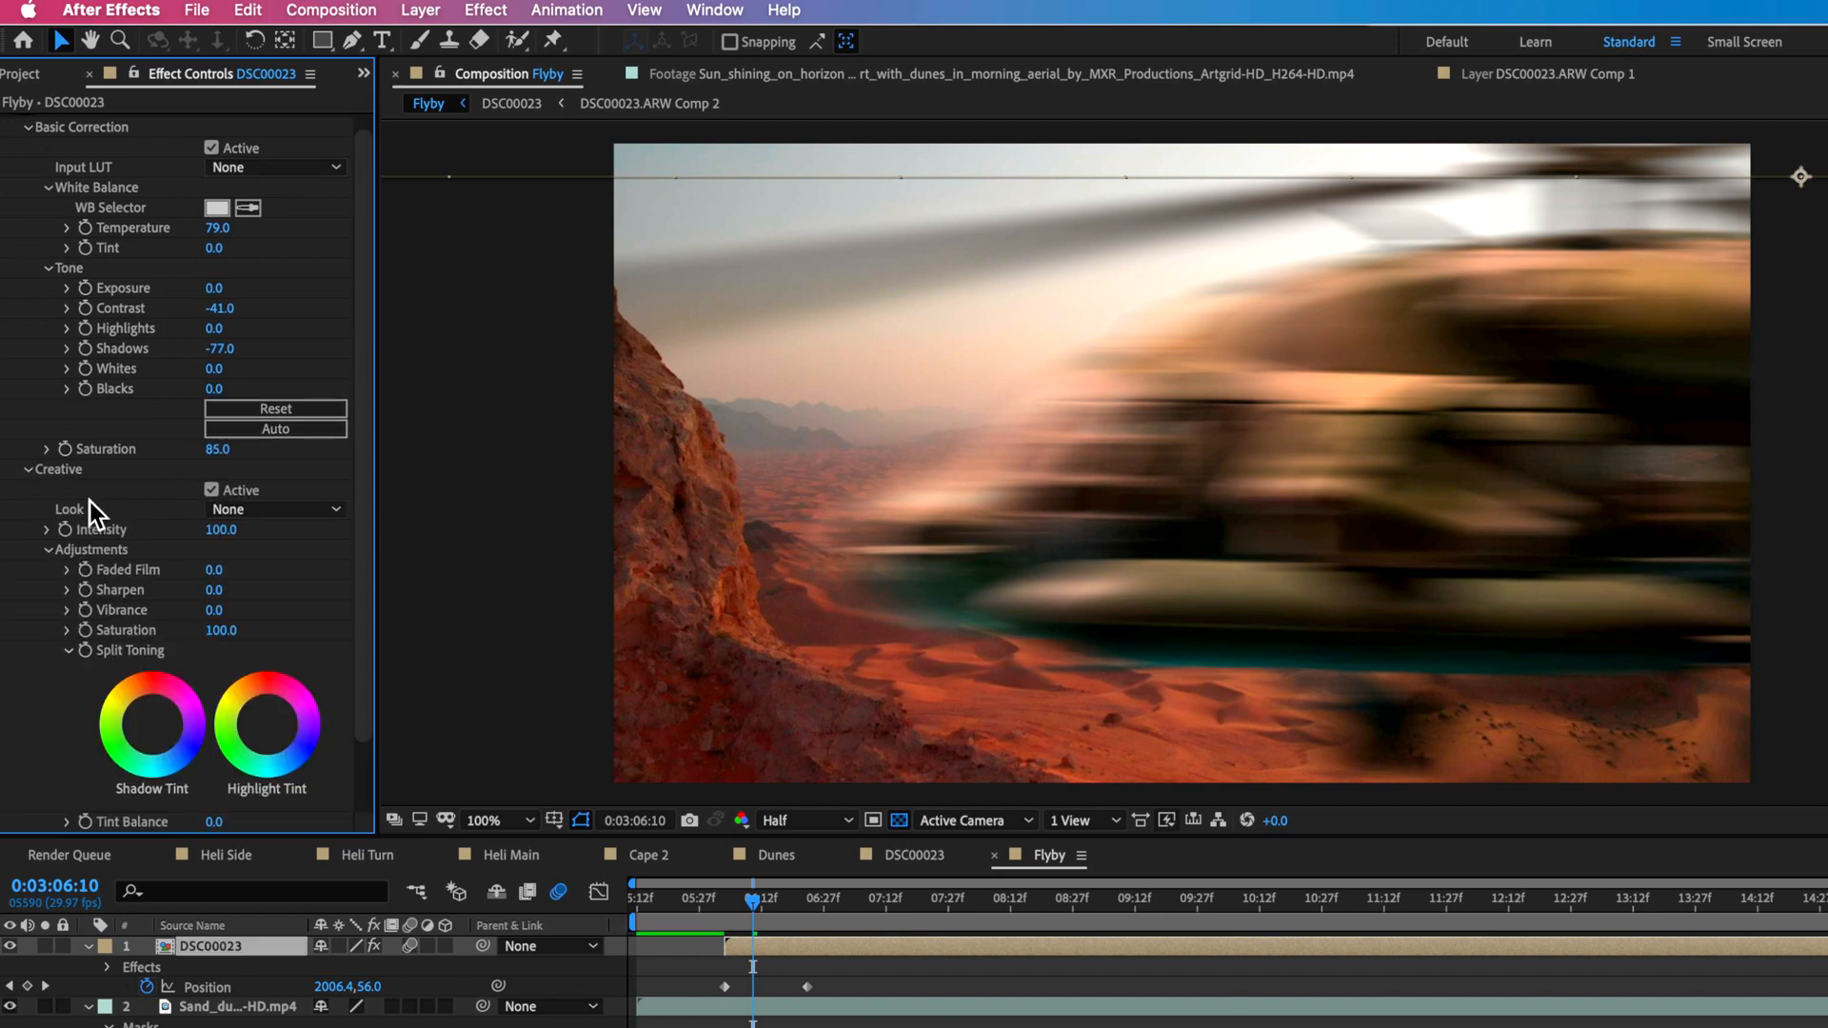
pyautogui.scroll(-2, 71, 694)
pyautogui.click(270, 649)
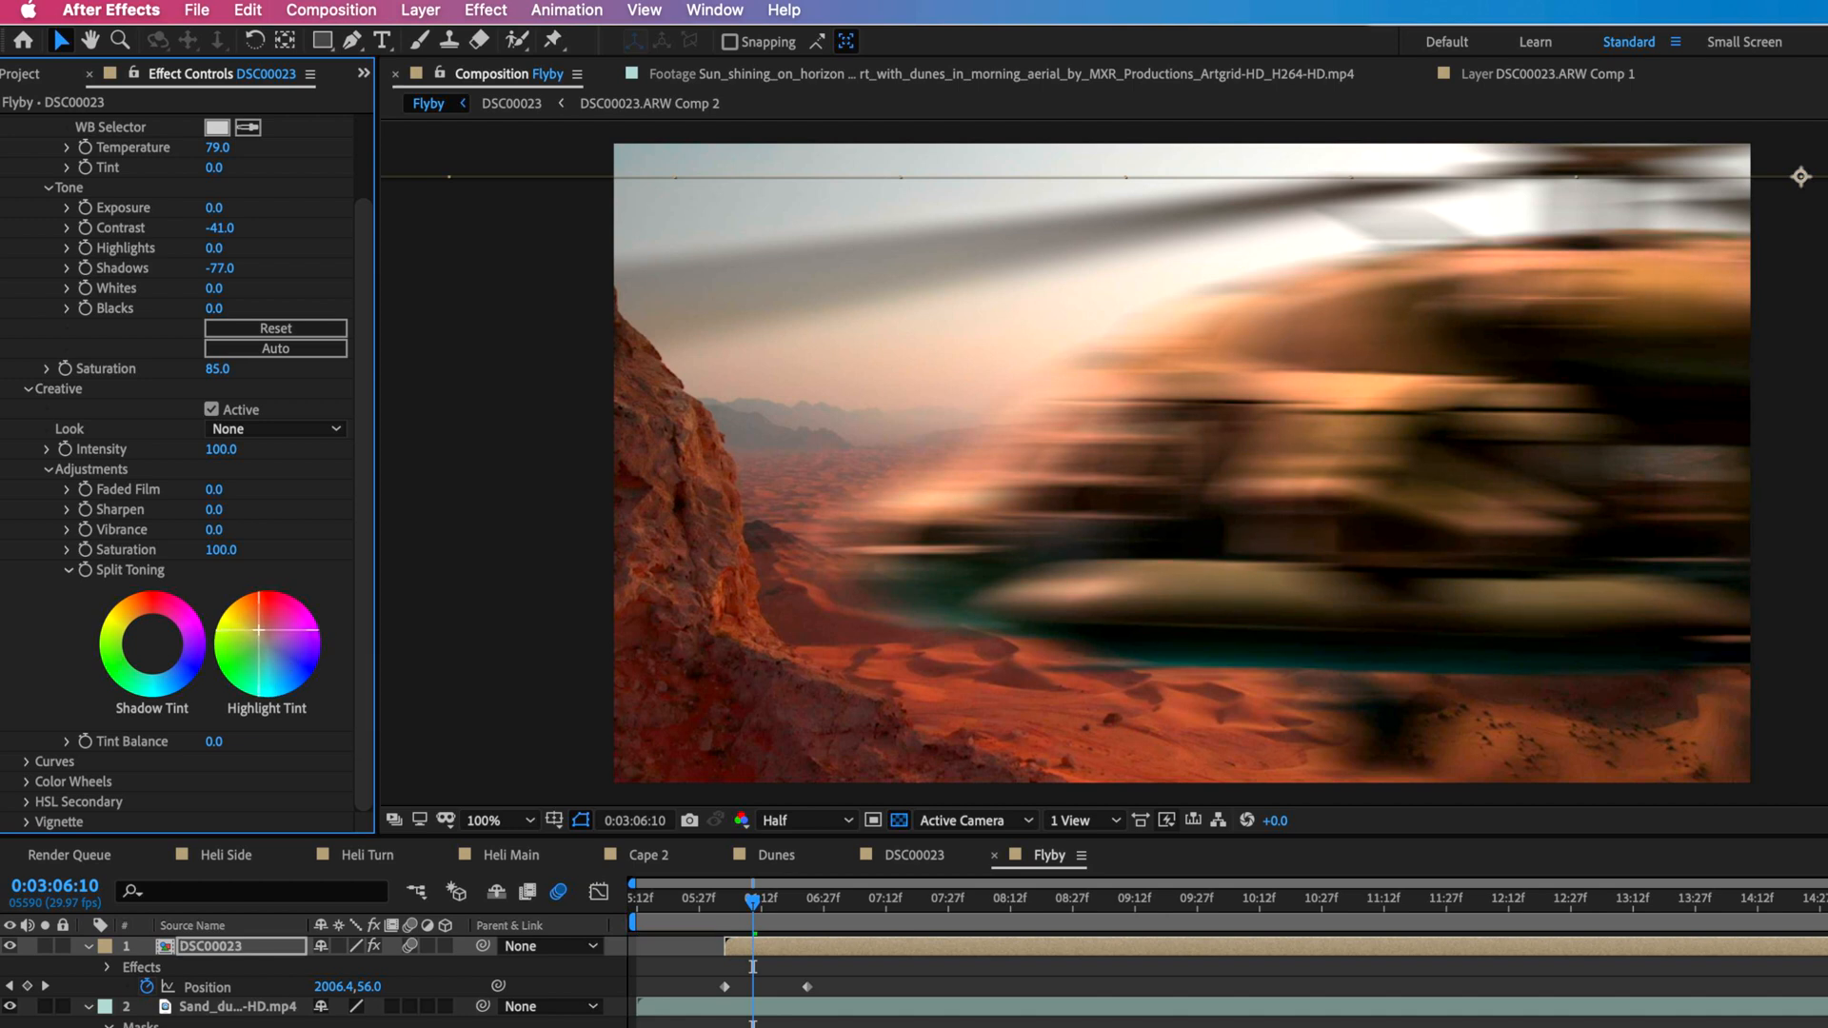
pyautogui.moveTo(152, 644); pyautogui.dragTo(163, 658)
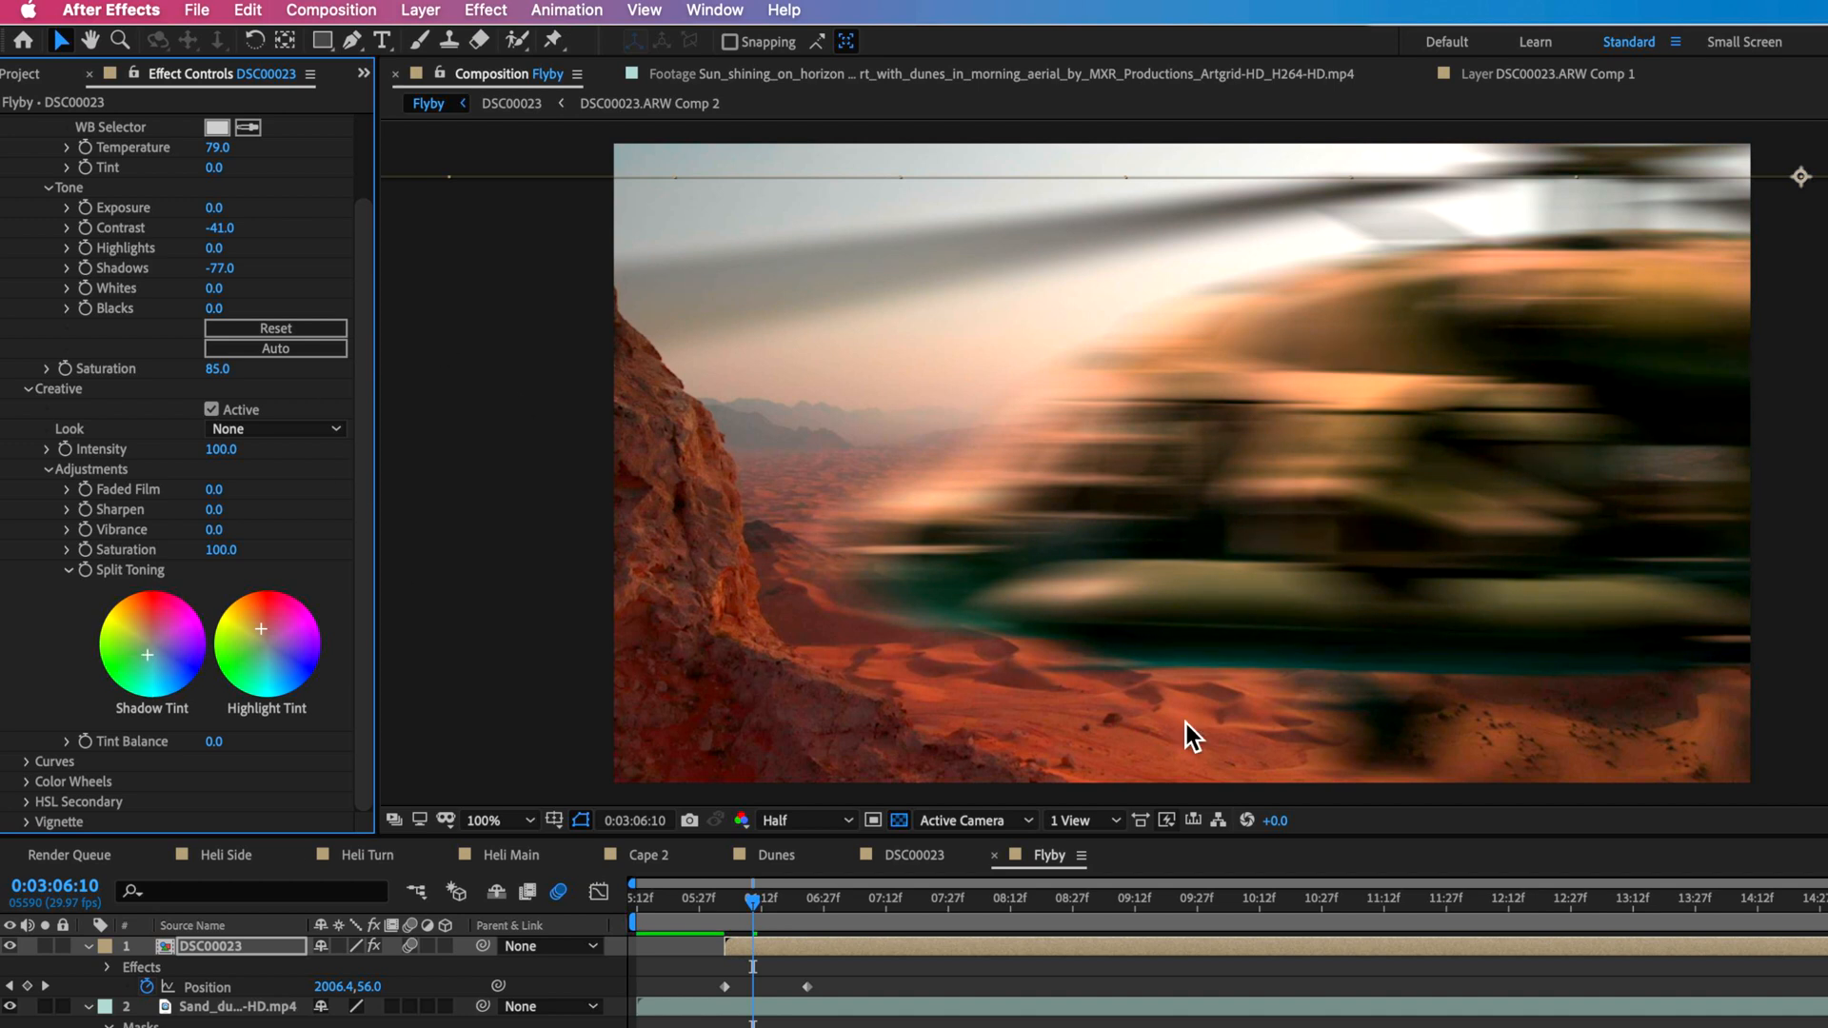
pyautogui.moveTo(768, 905)
pyautogui.mouseDown()
pyautogui.moveTo(792, 911)
pyautogui.moveTo(740, 922)
pyautogui.moveTo(767, 941)
pyautogui.moveTo(762, 908)
pyautogui.moveTo(735, 914)
pyautogui.mouseUp()
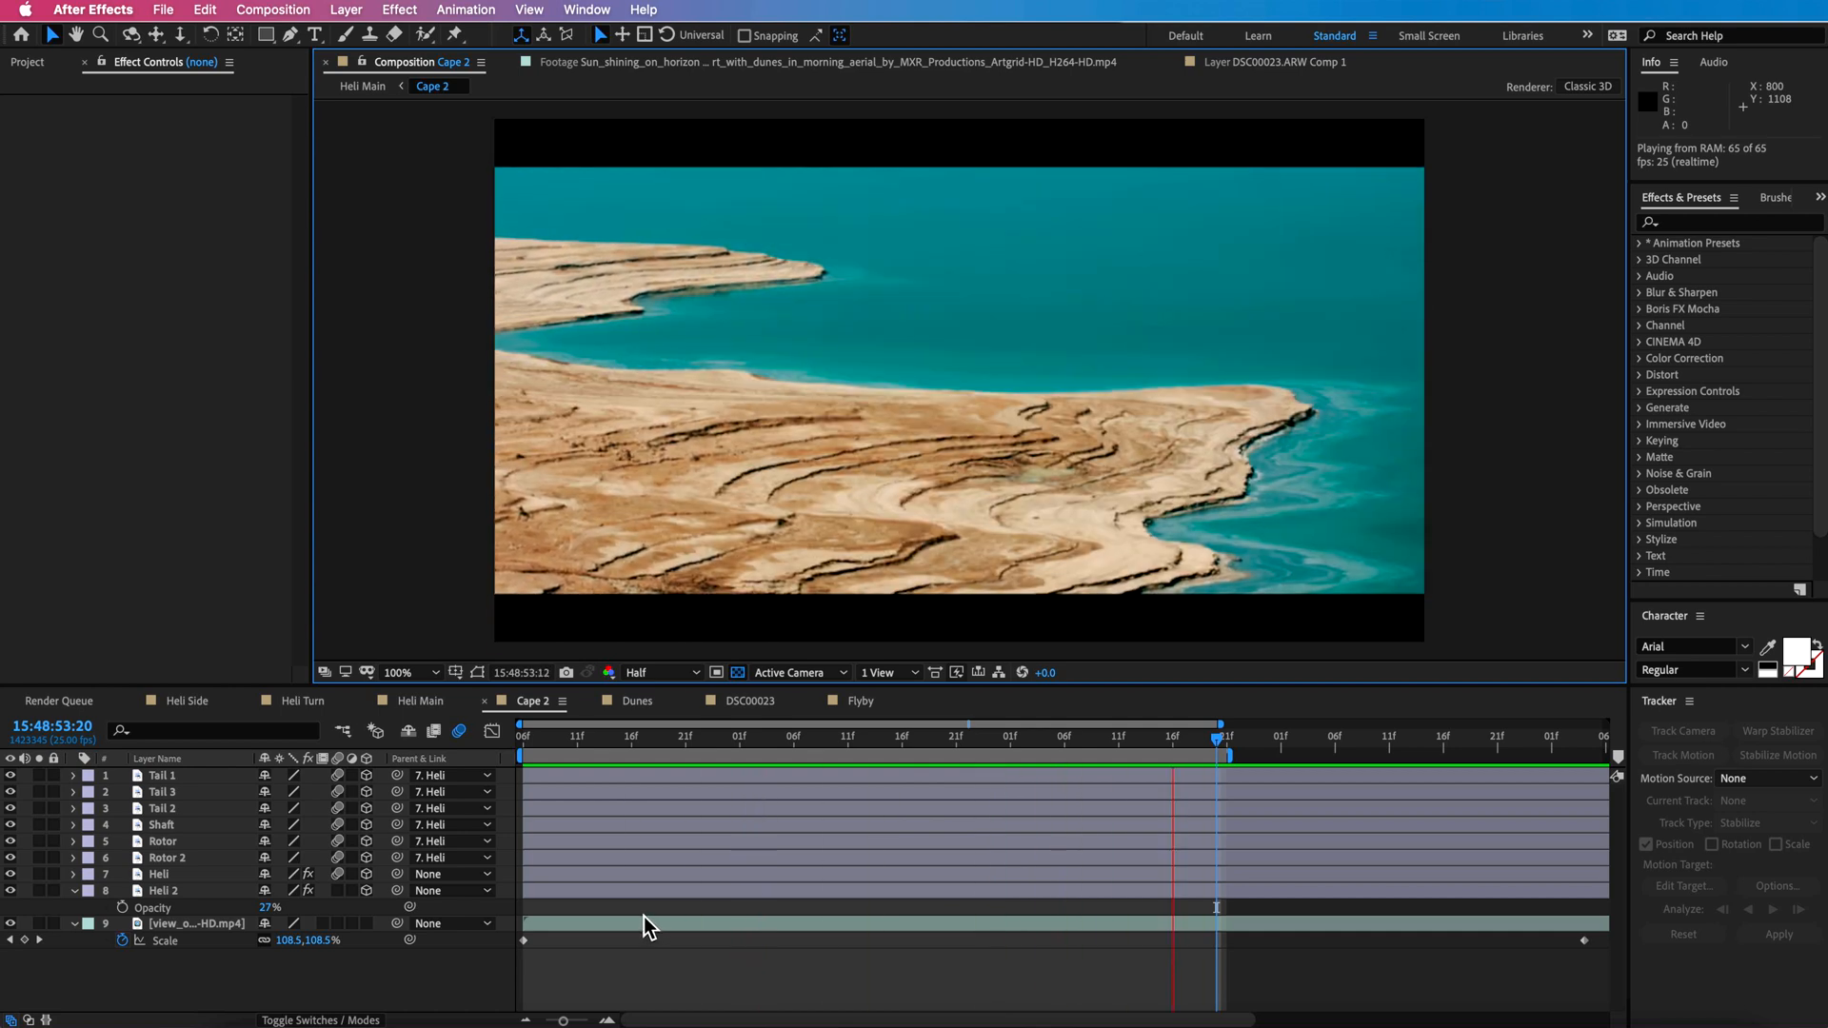
# Preview the Cape 2 composition from its start.
pyautogui.click(524, 739)
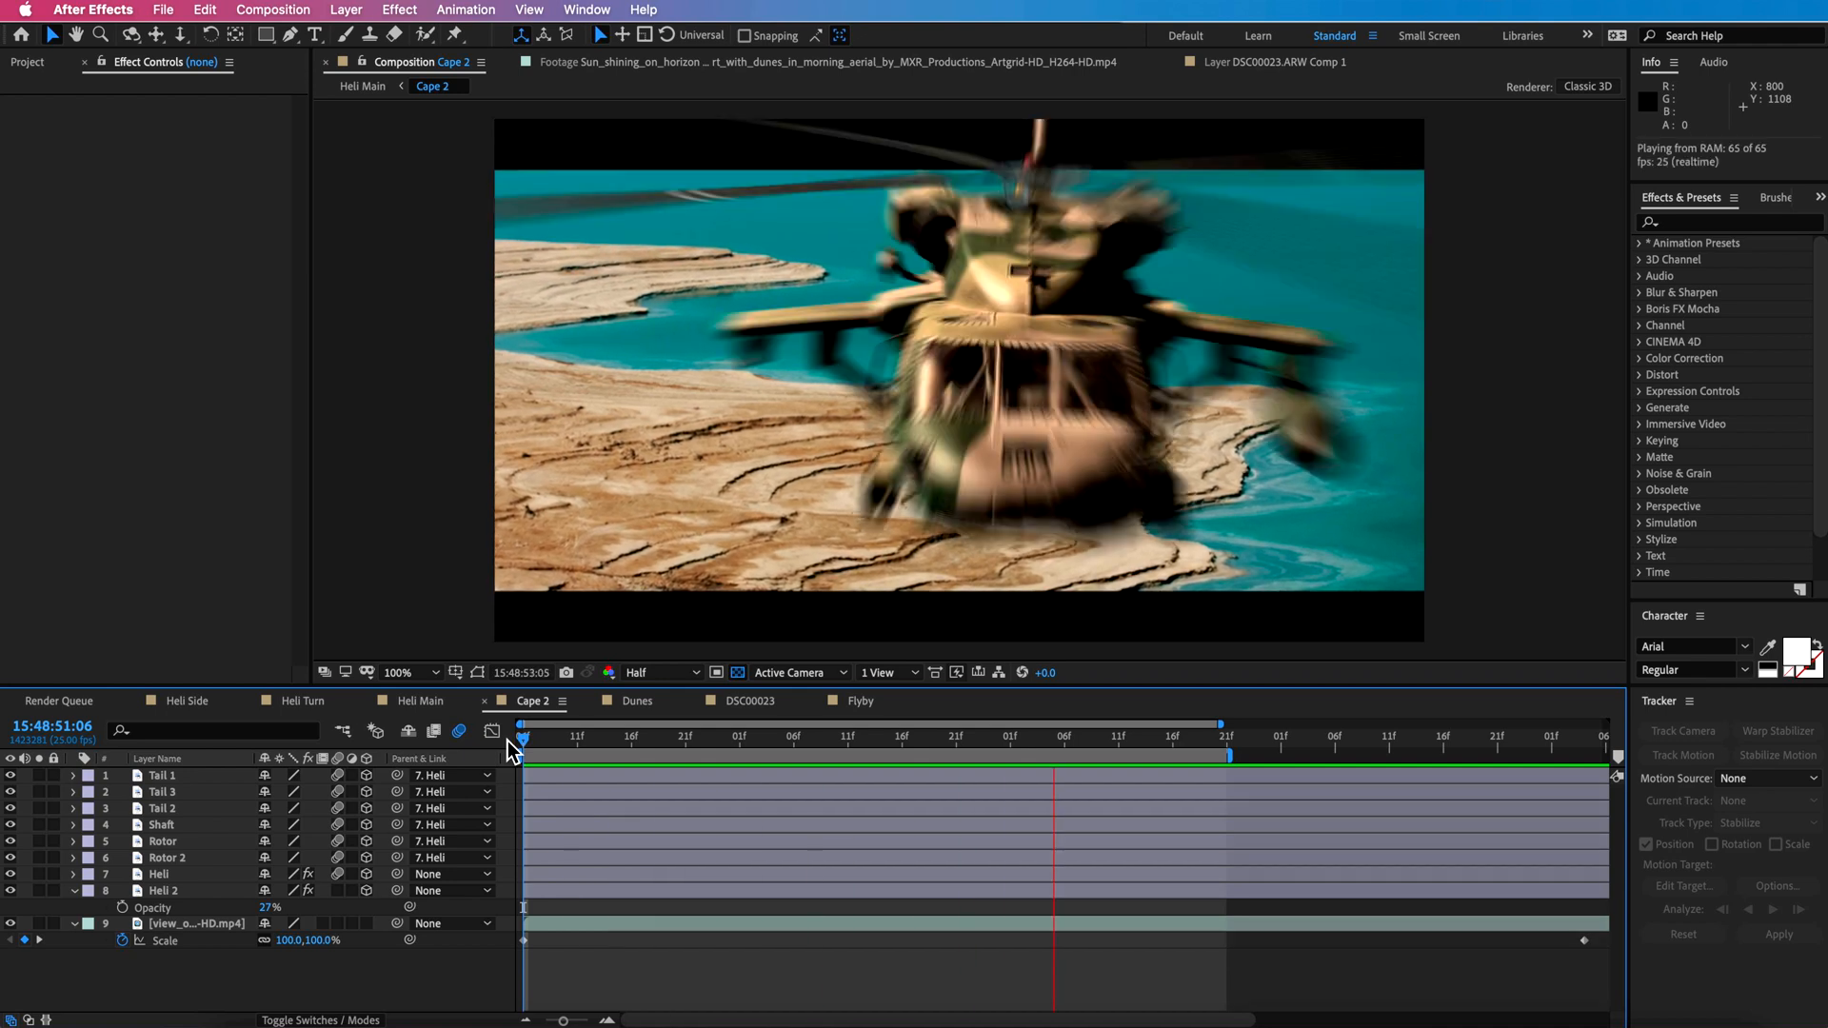
pyautogui.press('space')
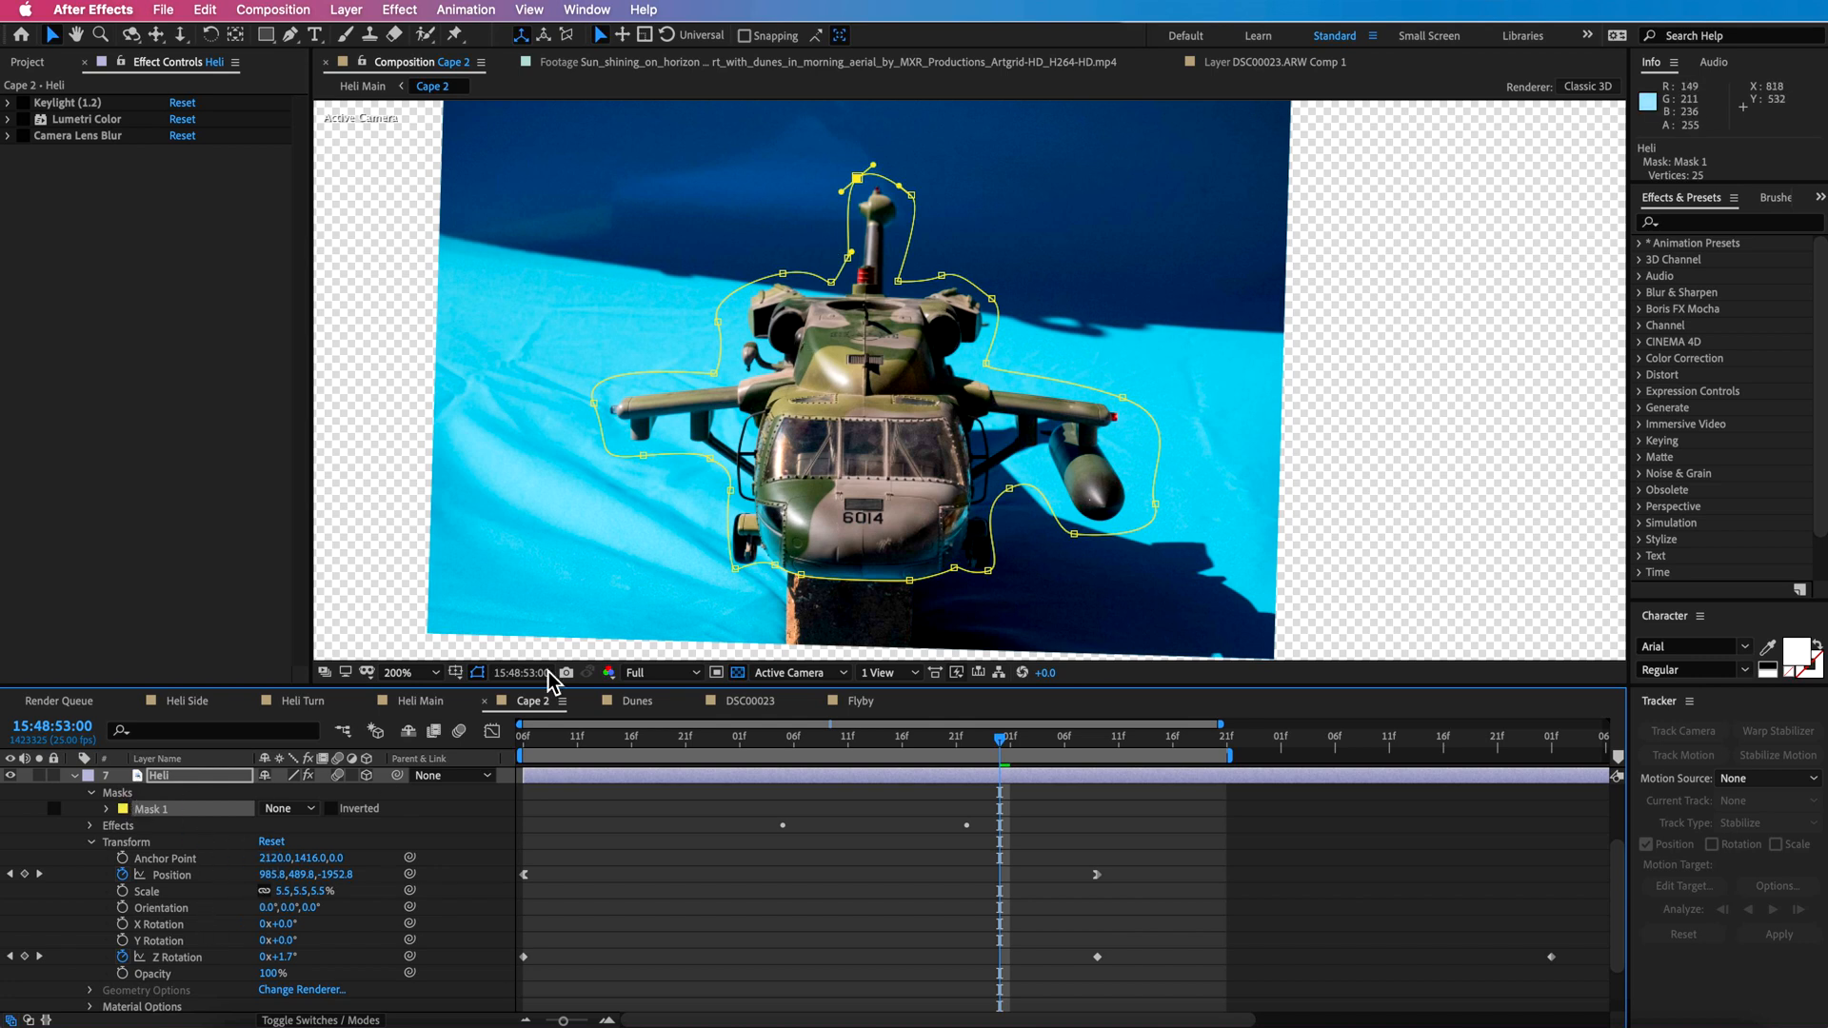
# Set the Heli layer's Mask 1 mode to Add and enable its Keylight (1.2) effect.
pyautogui.click(306, 809)
pyautogui.click(303, 851)
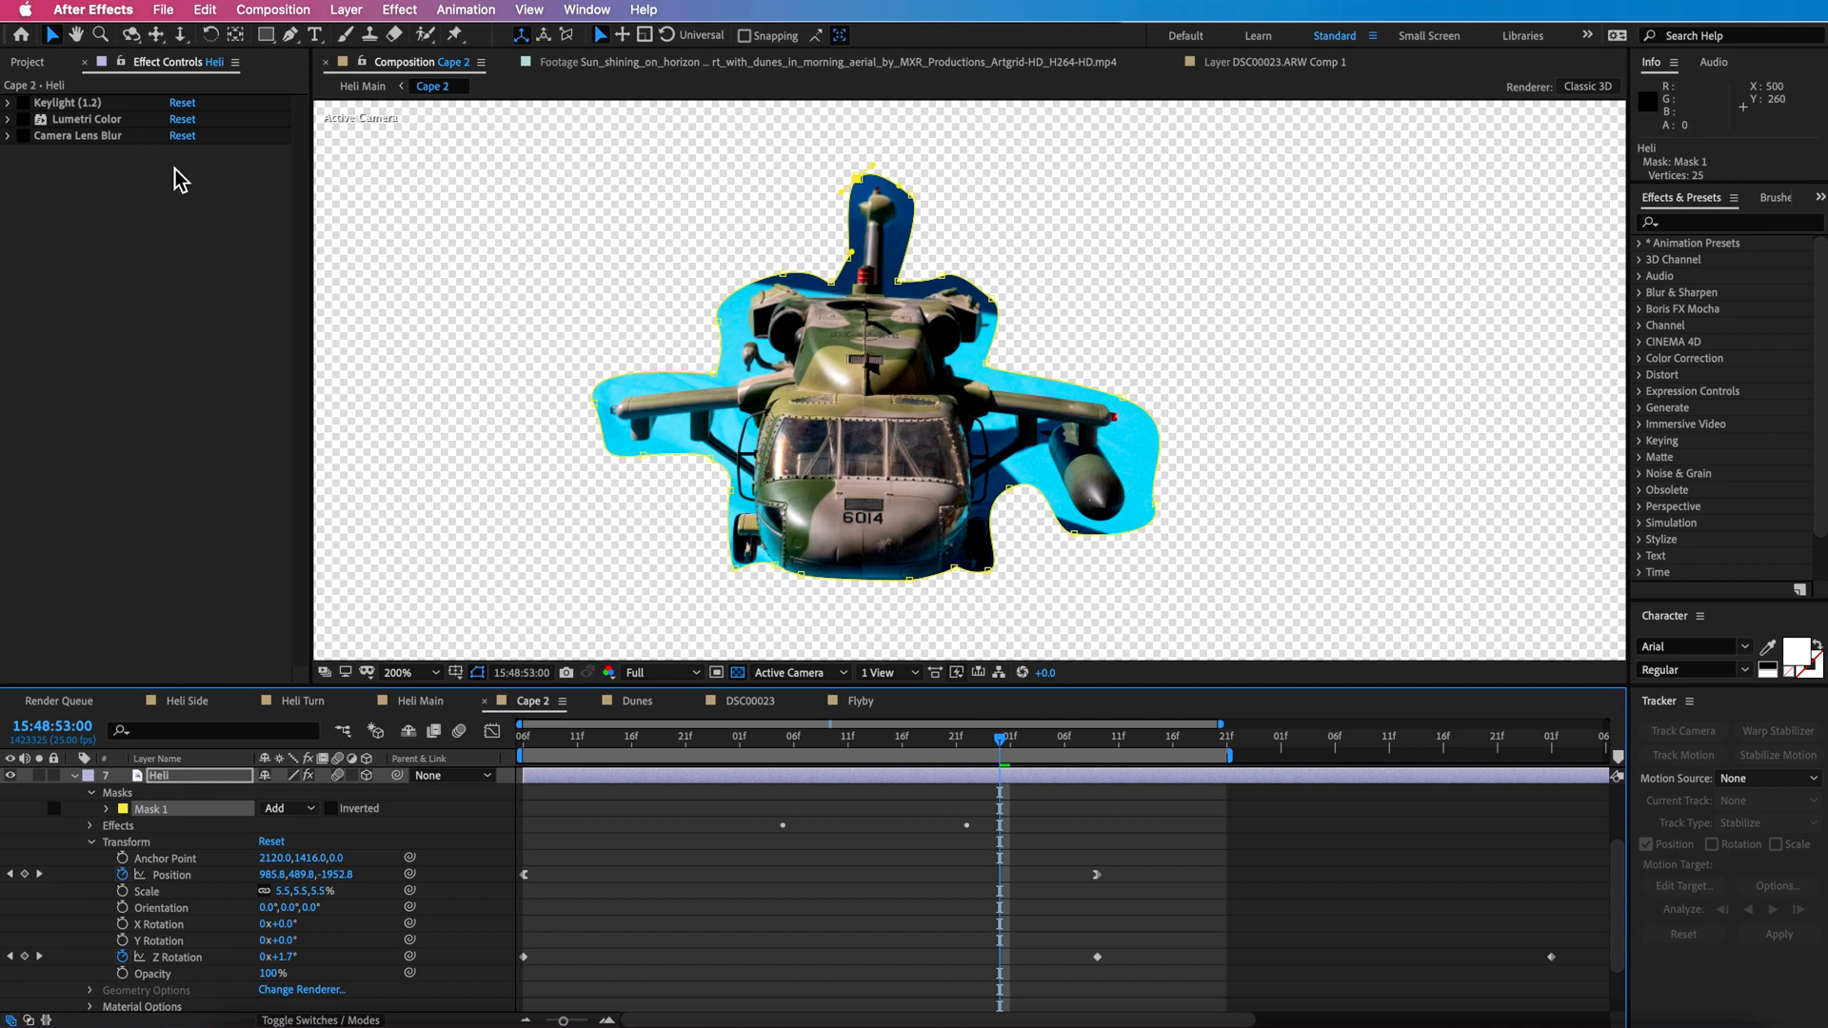
pyautogui.click(21, 102)
pyautogui.click(62, 101)
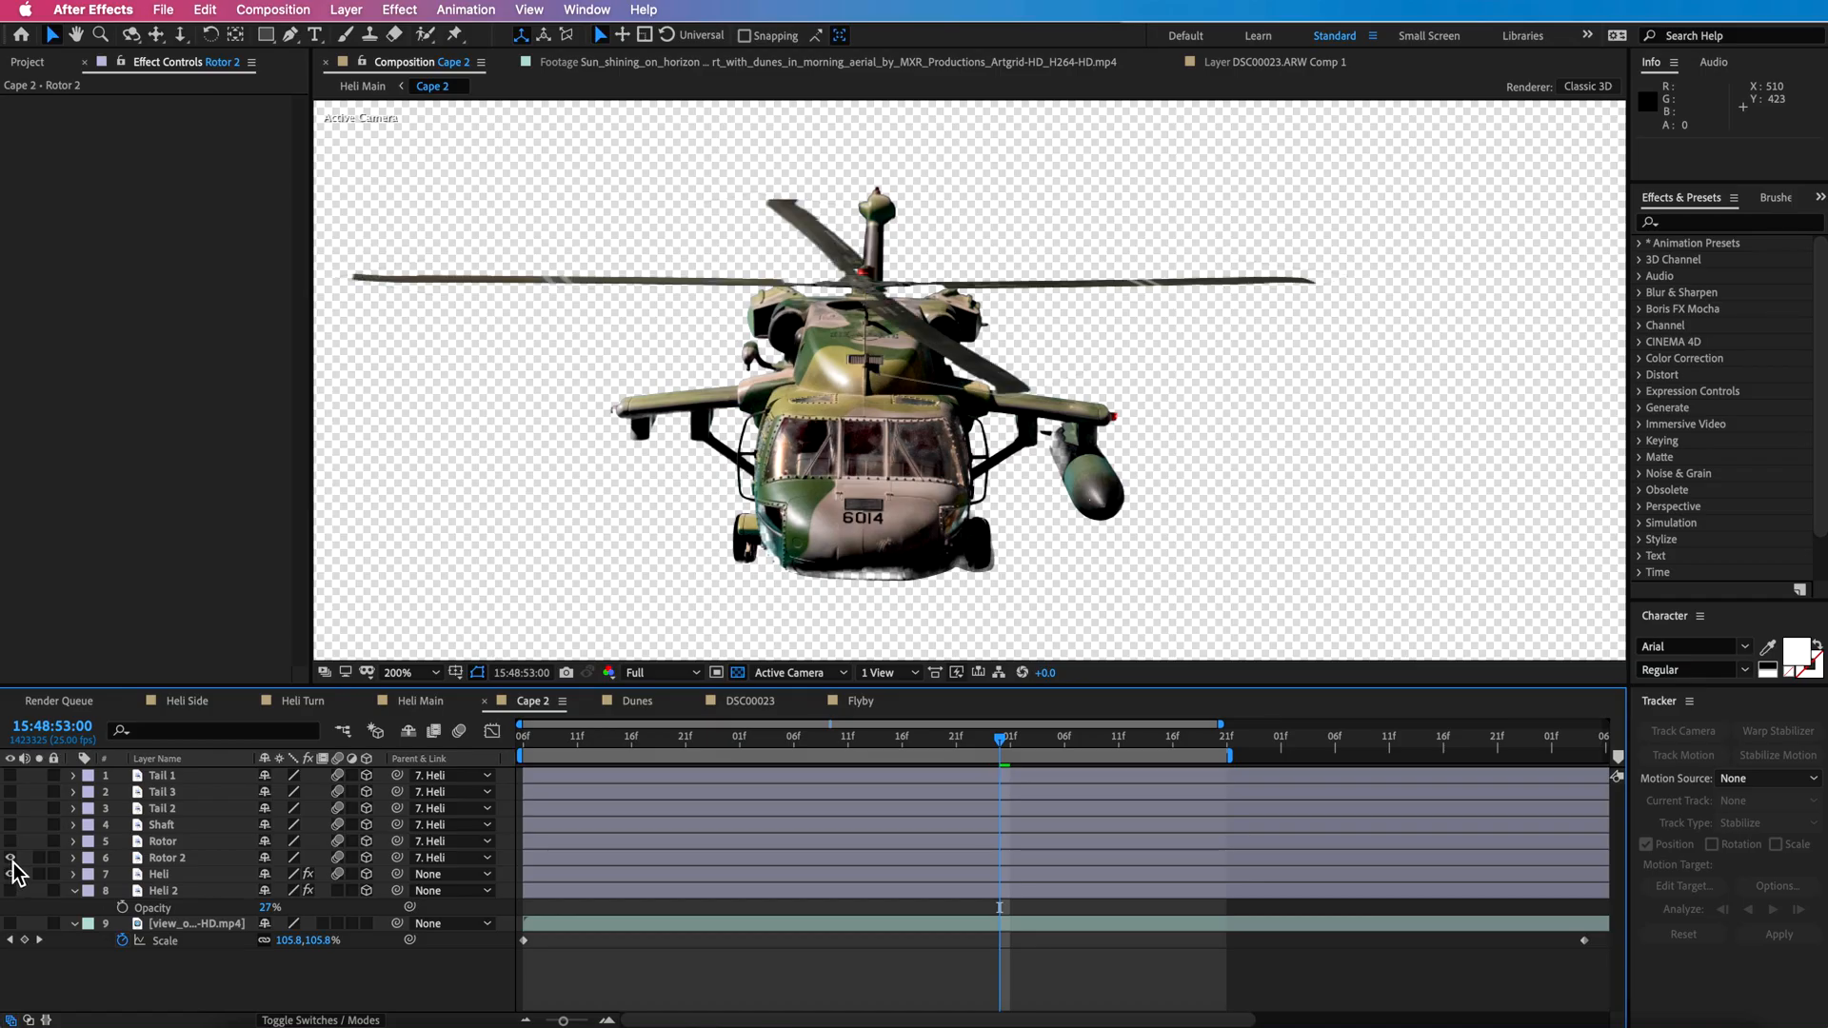
# Make the Rotor and Shaft layers visible in Cape 2, inspecting the Shaft in isolation before restoring the other layers.
pyautogui.click(171, 844)
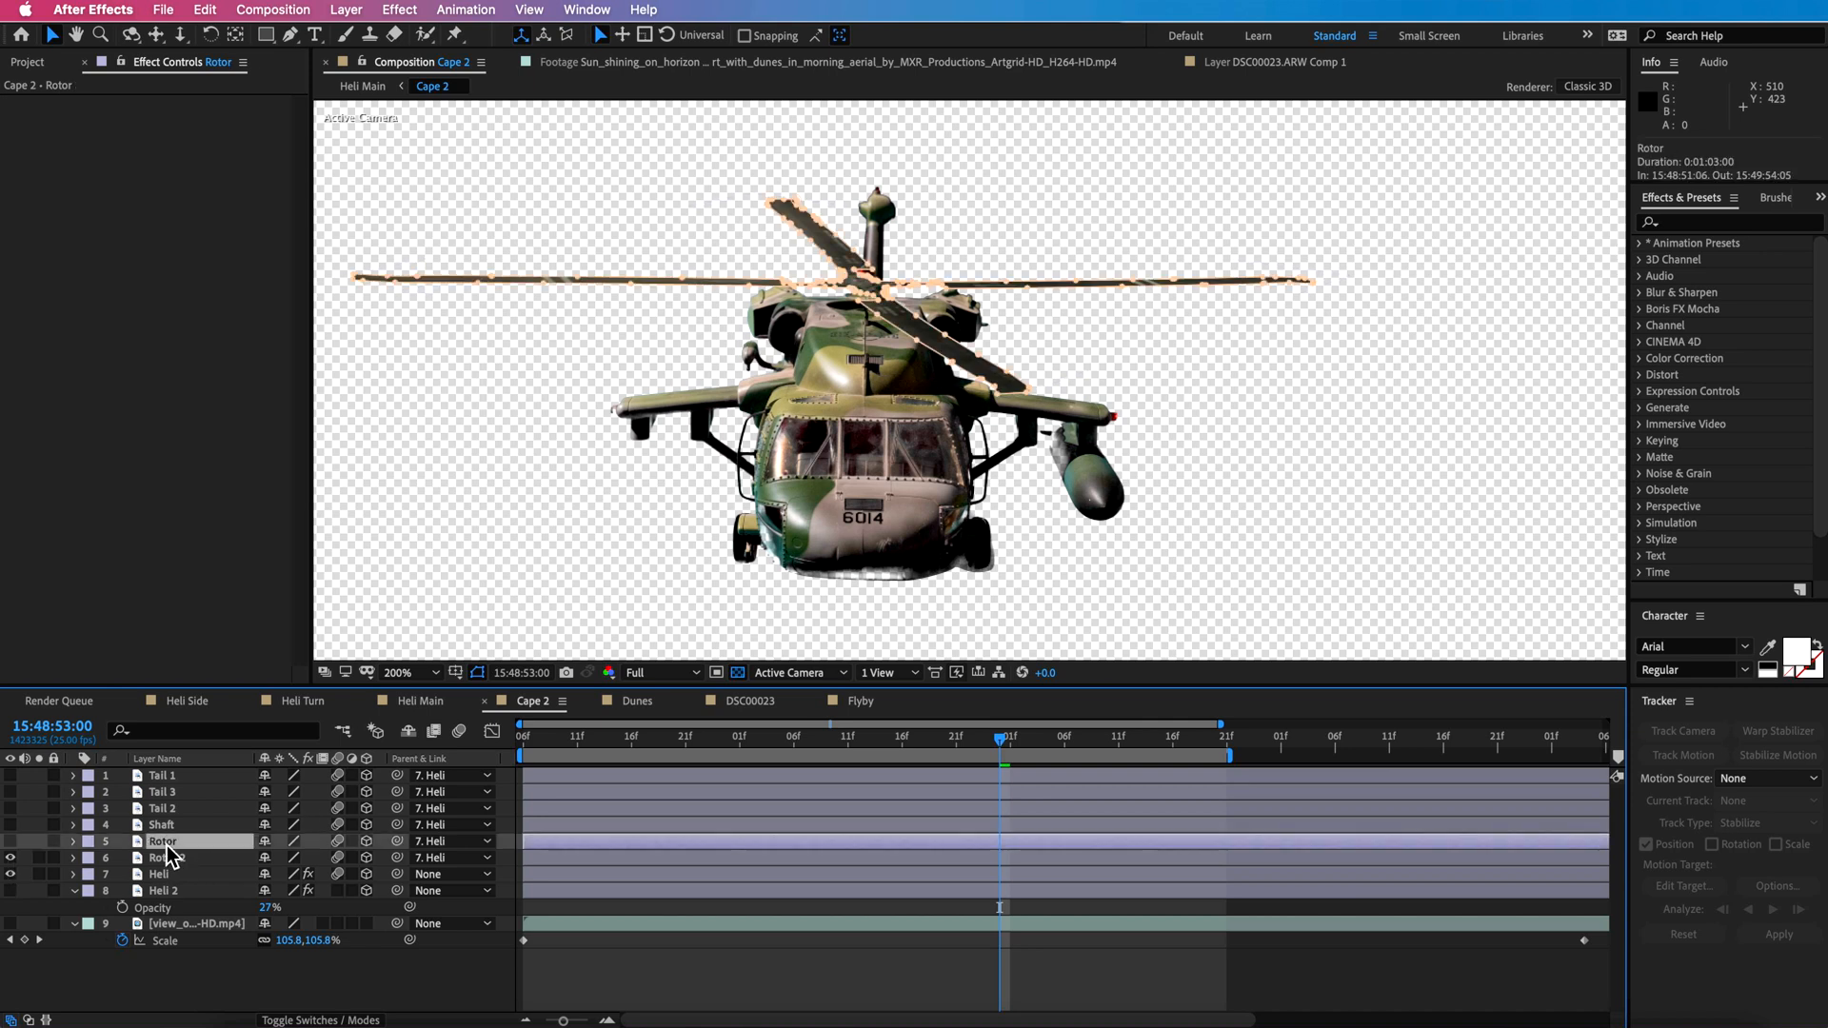
pyautogui.click(10, 842)
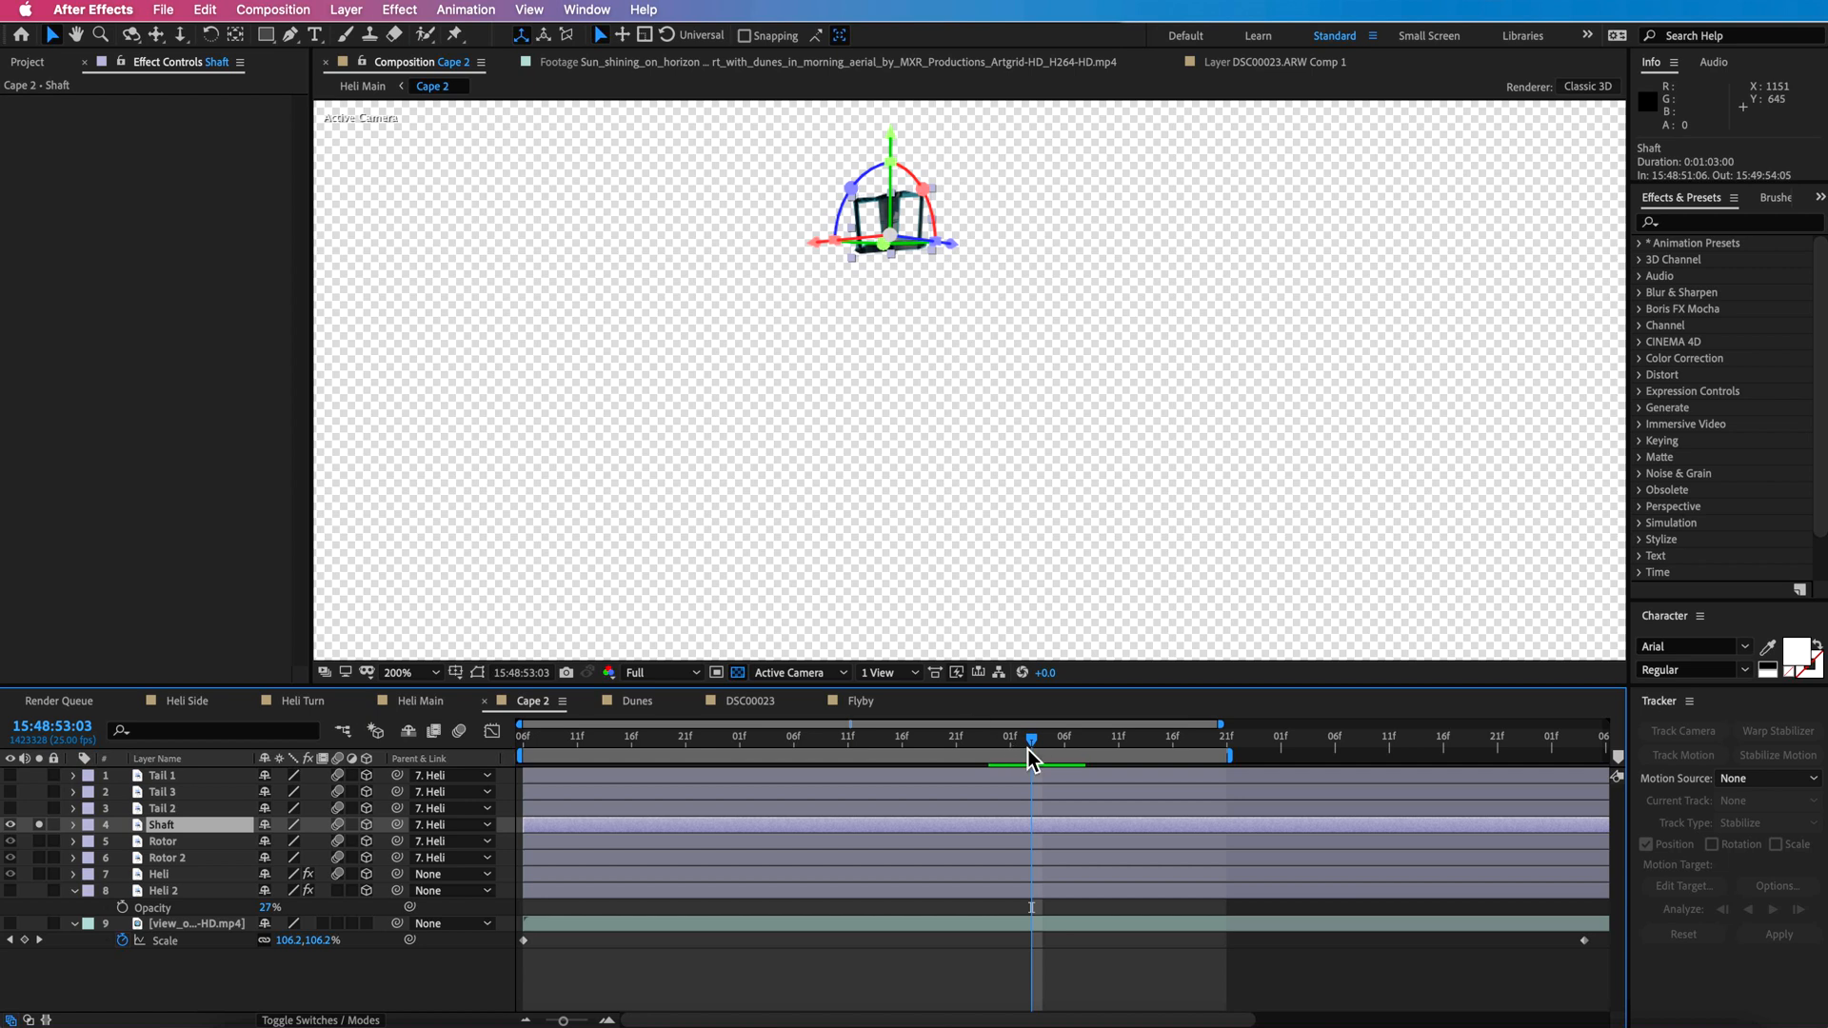
pyautogui.moveTo(1026, 750); pyautogui.dragTo(1036, 750)
pyautogui.click(39, 824)
pyautogui.click(219, 810)
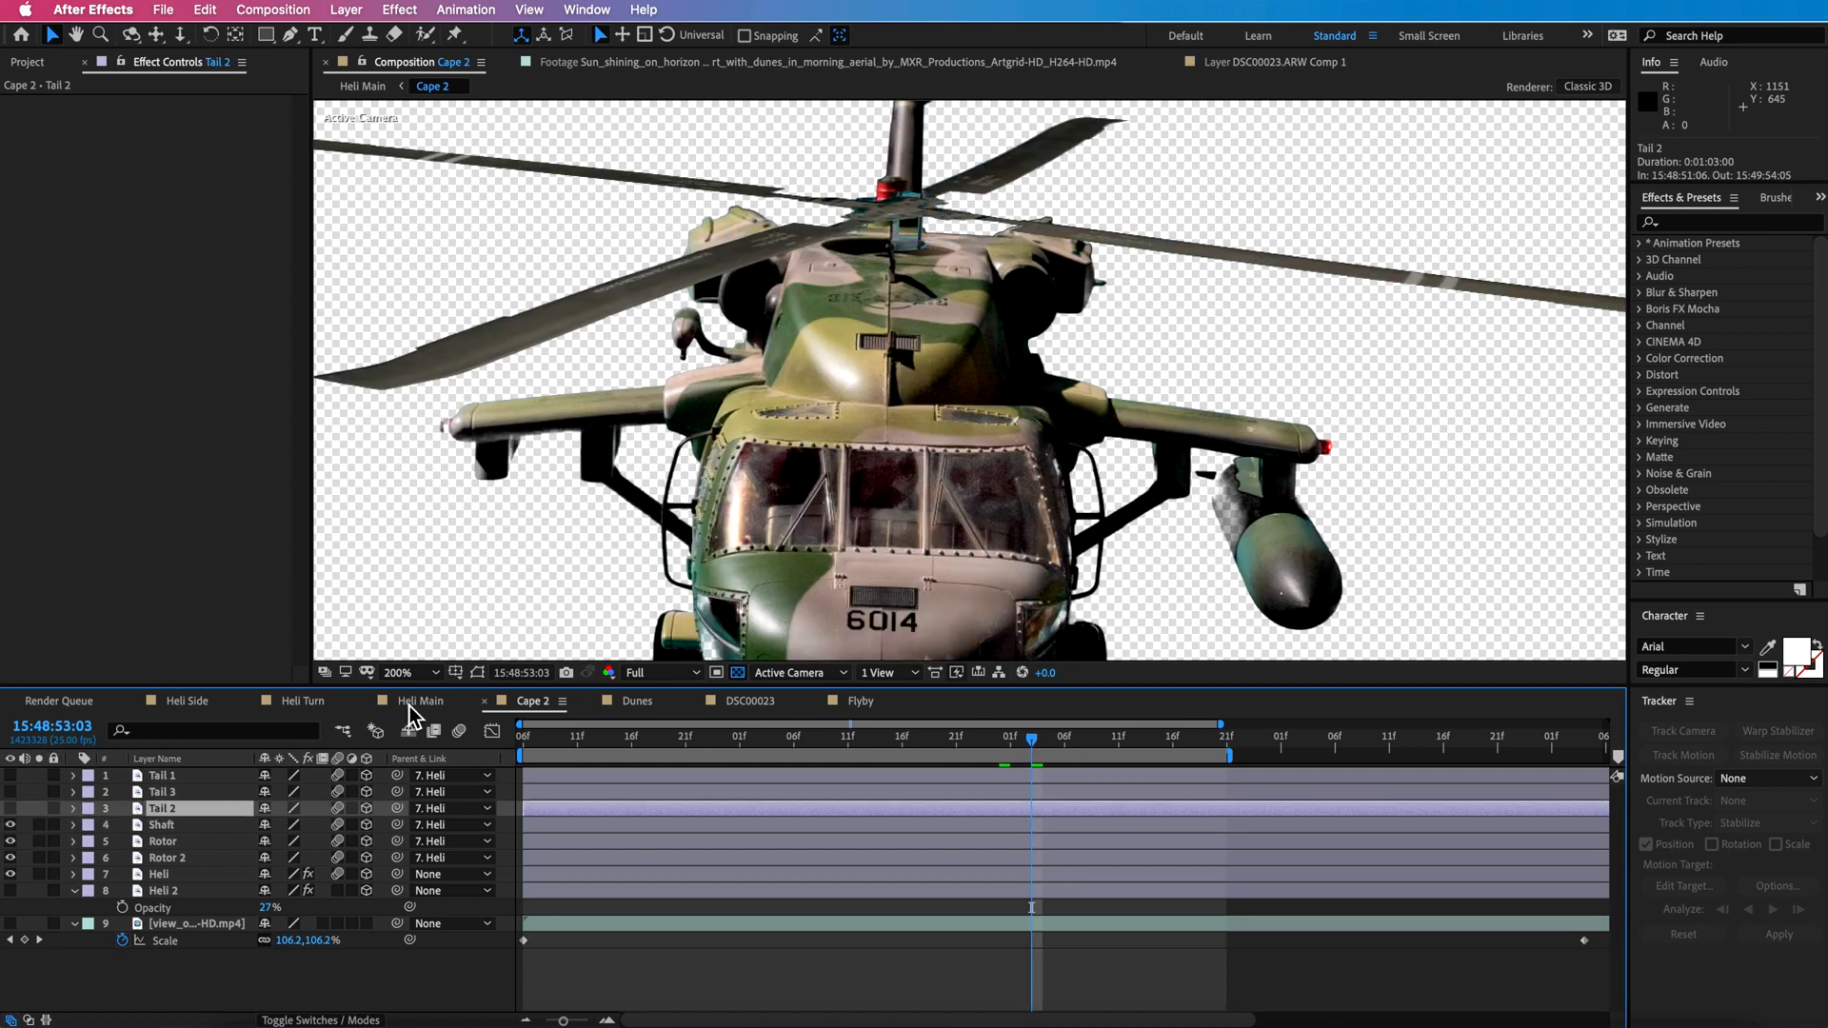
# Make the Tail 1, Tail 3 and Tail 2 layers visible in the Cape 2 composition.
pyautogui.press(',')
pyautogui.click(10, 810)
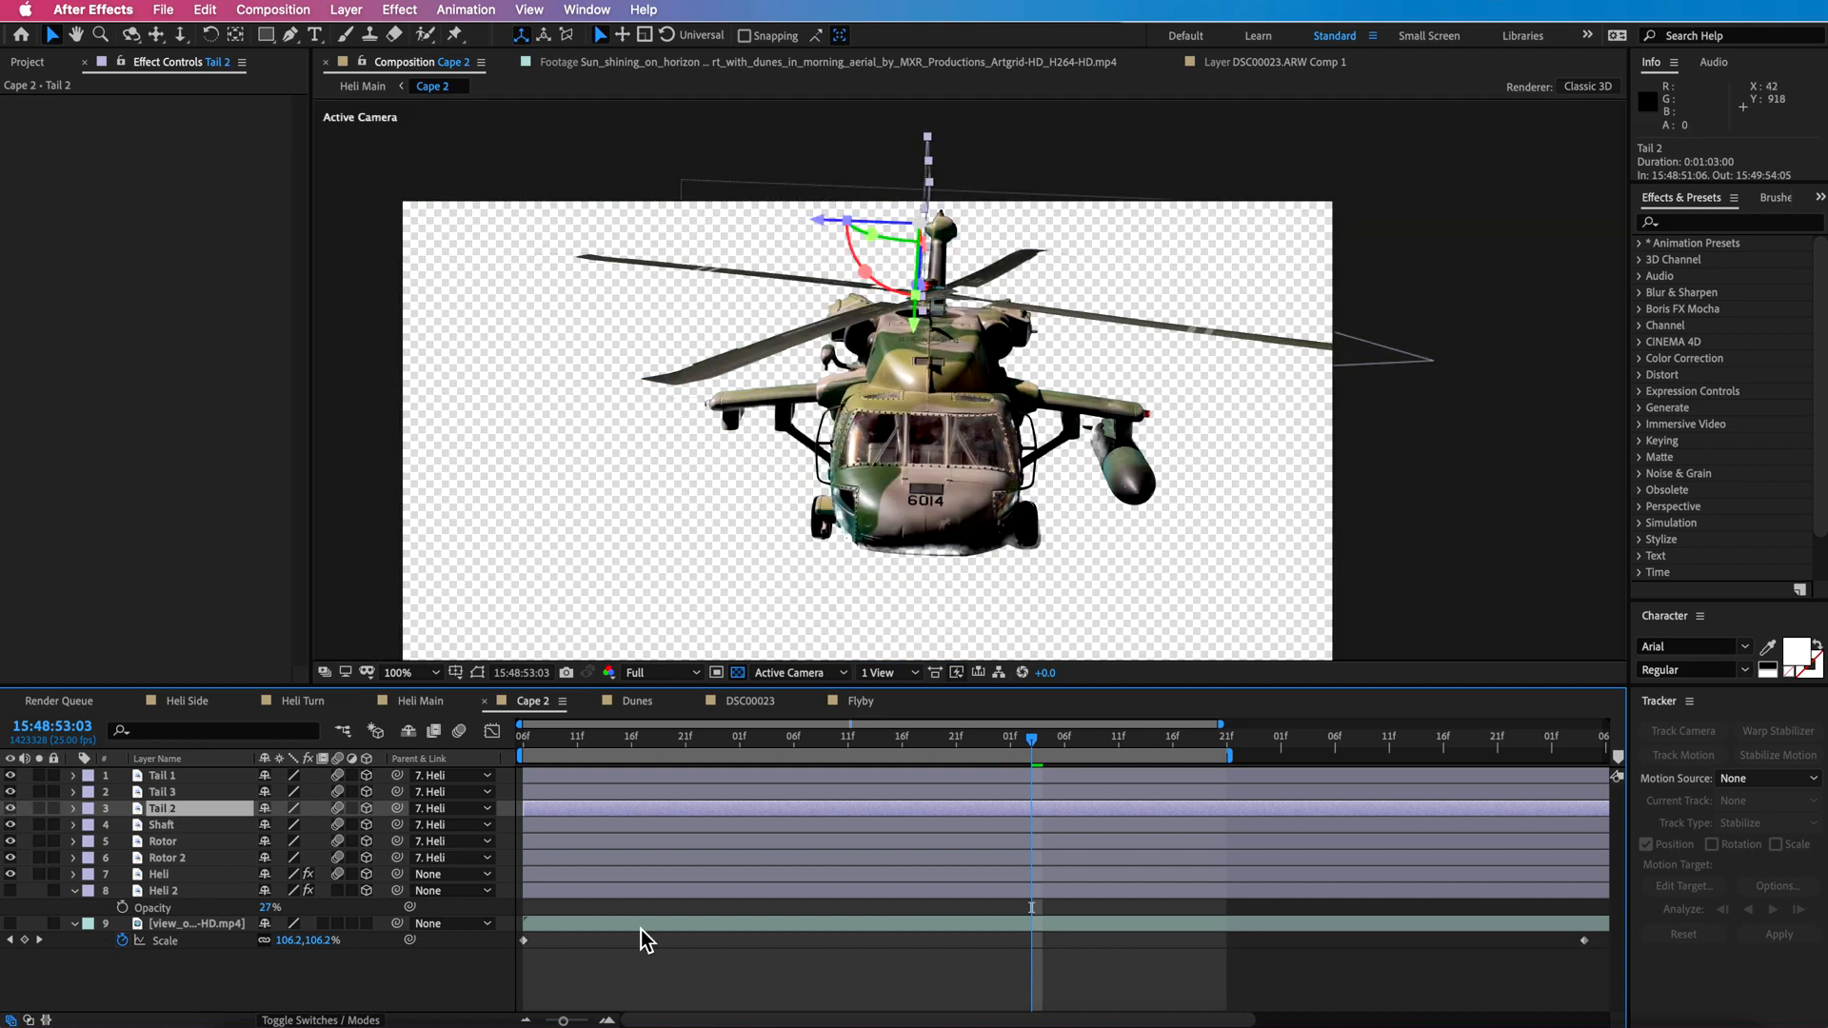
pyautogui.click(1029, 965)
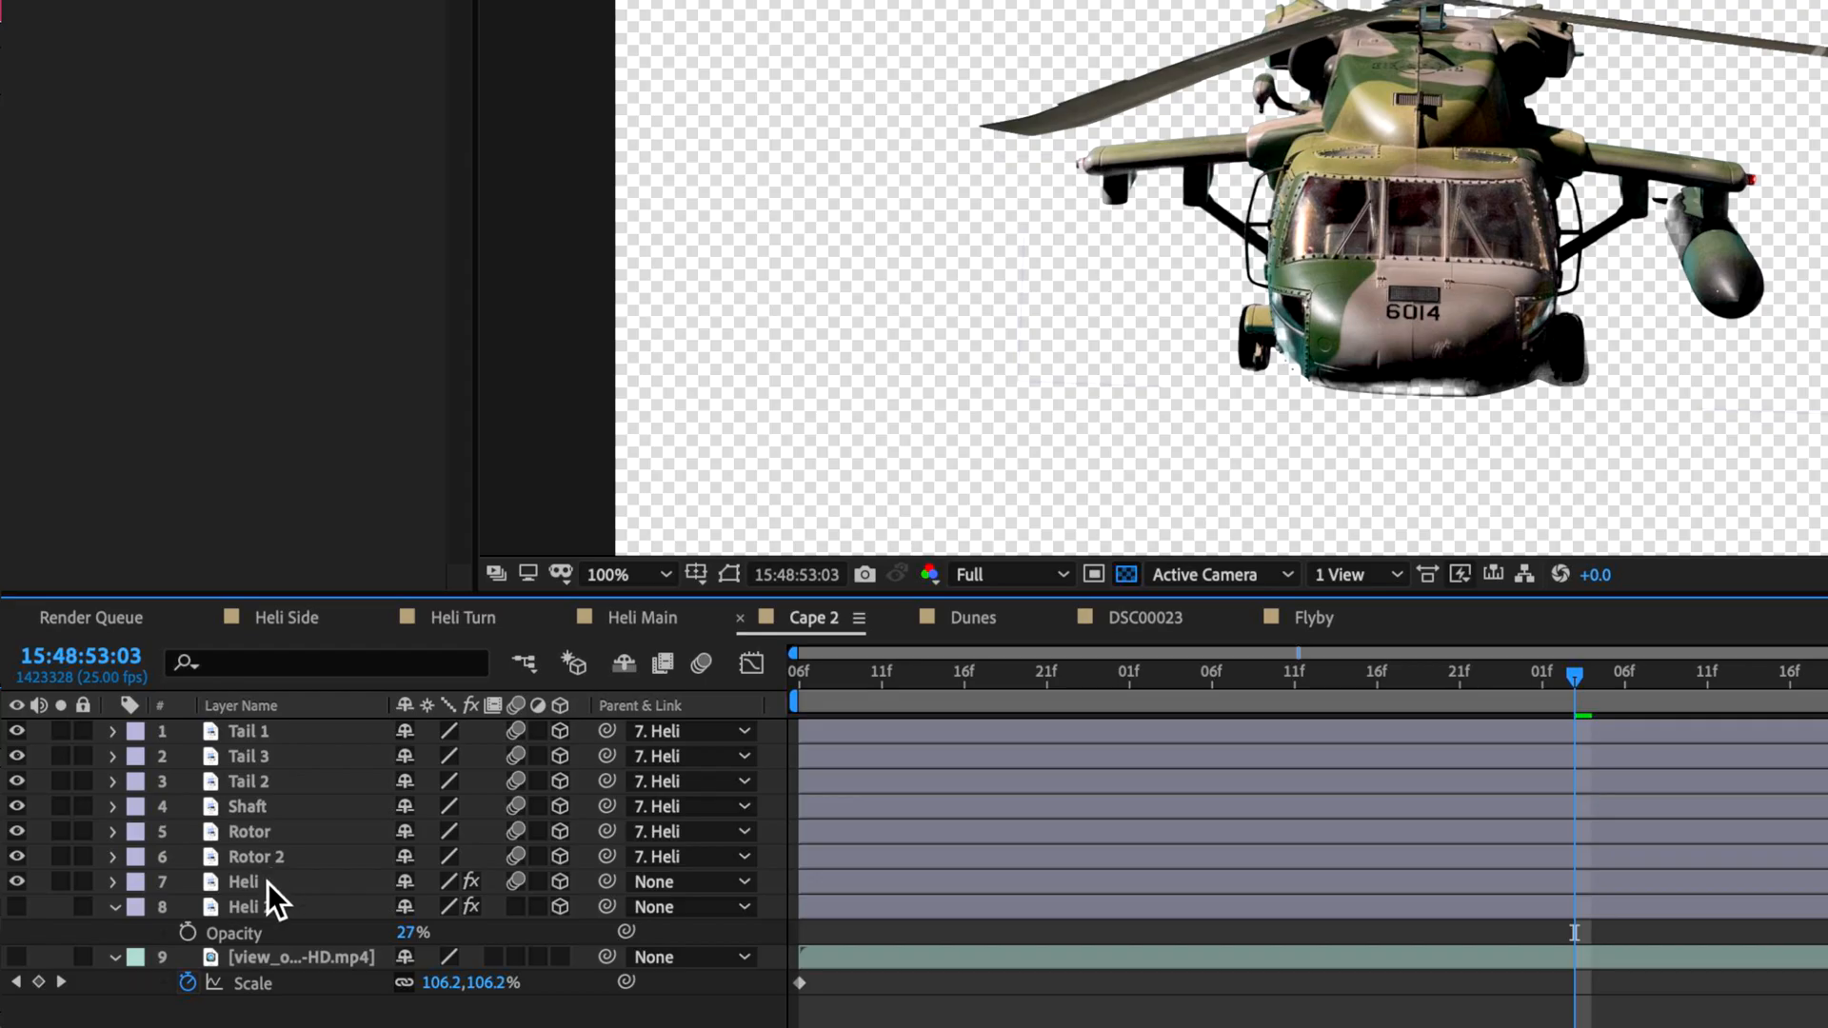
# Parent the three Tail layers, Shaft, Rotor and Rotor 2 to the Heli layer.
pyautogui.click(267, 883)
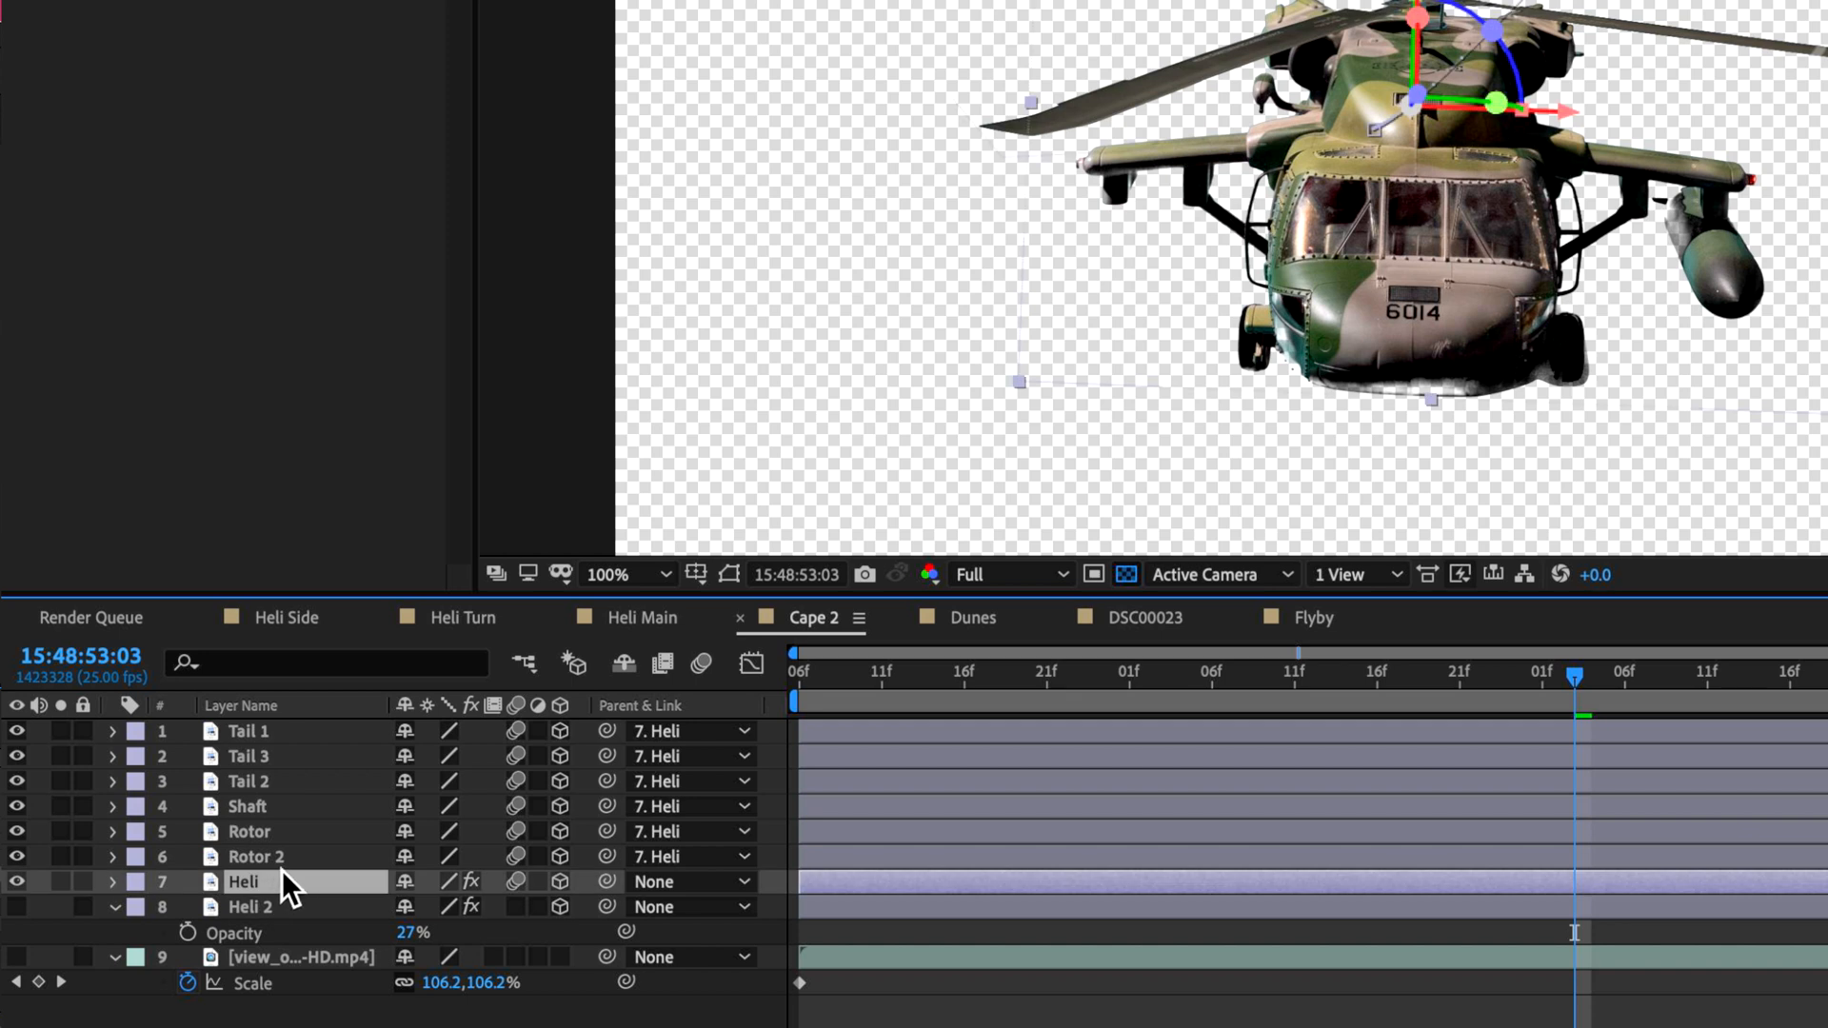
pyautogui.click(282, 862)
pyautogui.keyDown('shift'); pyautogui.click(280, 744); pyautogui.keyUp('shift')
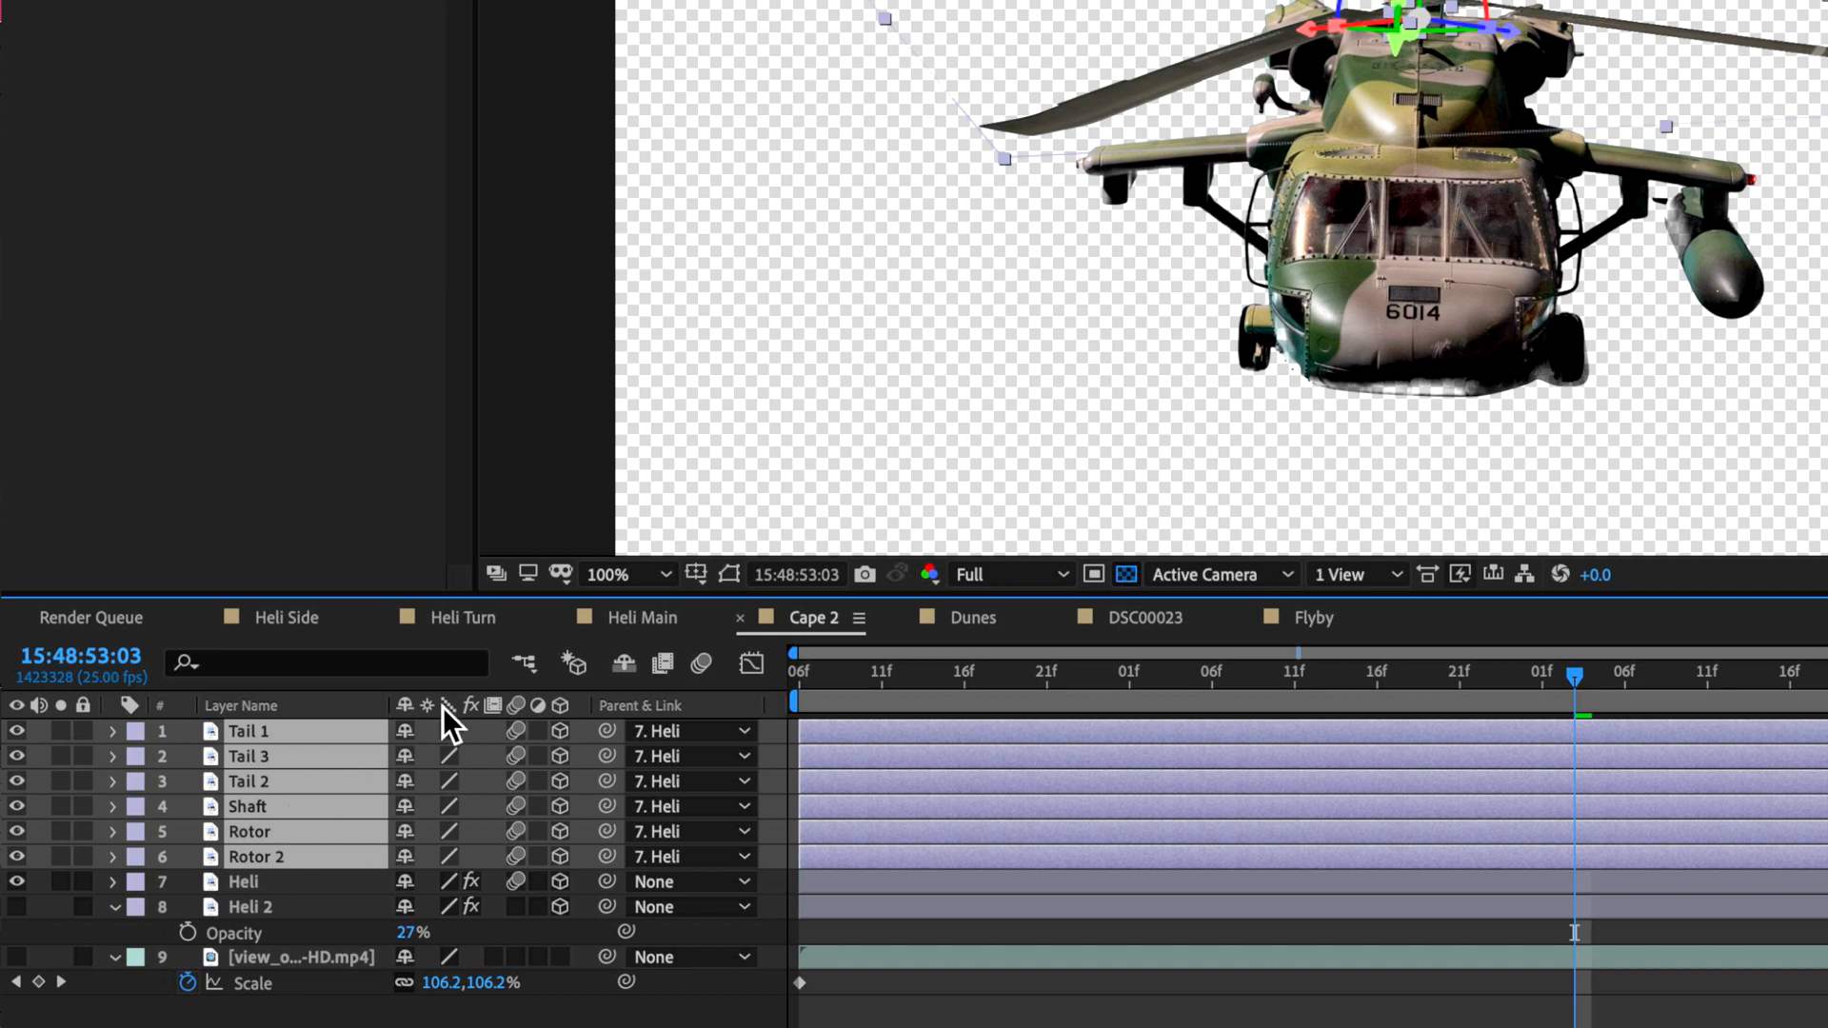
pyautogui.moveTo(607, 756); pyautogui.dragTo(252, 891)
pyautogui.click(253, 892)
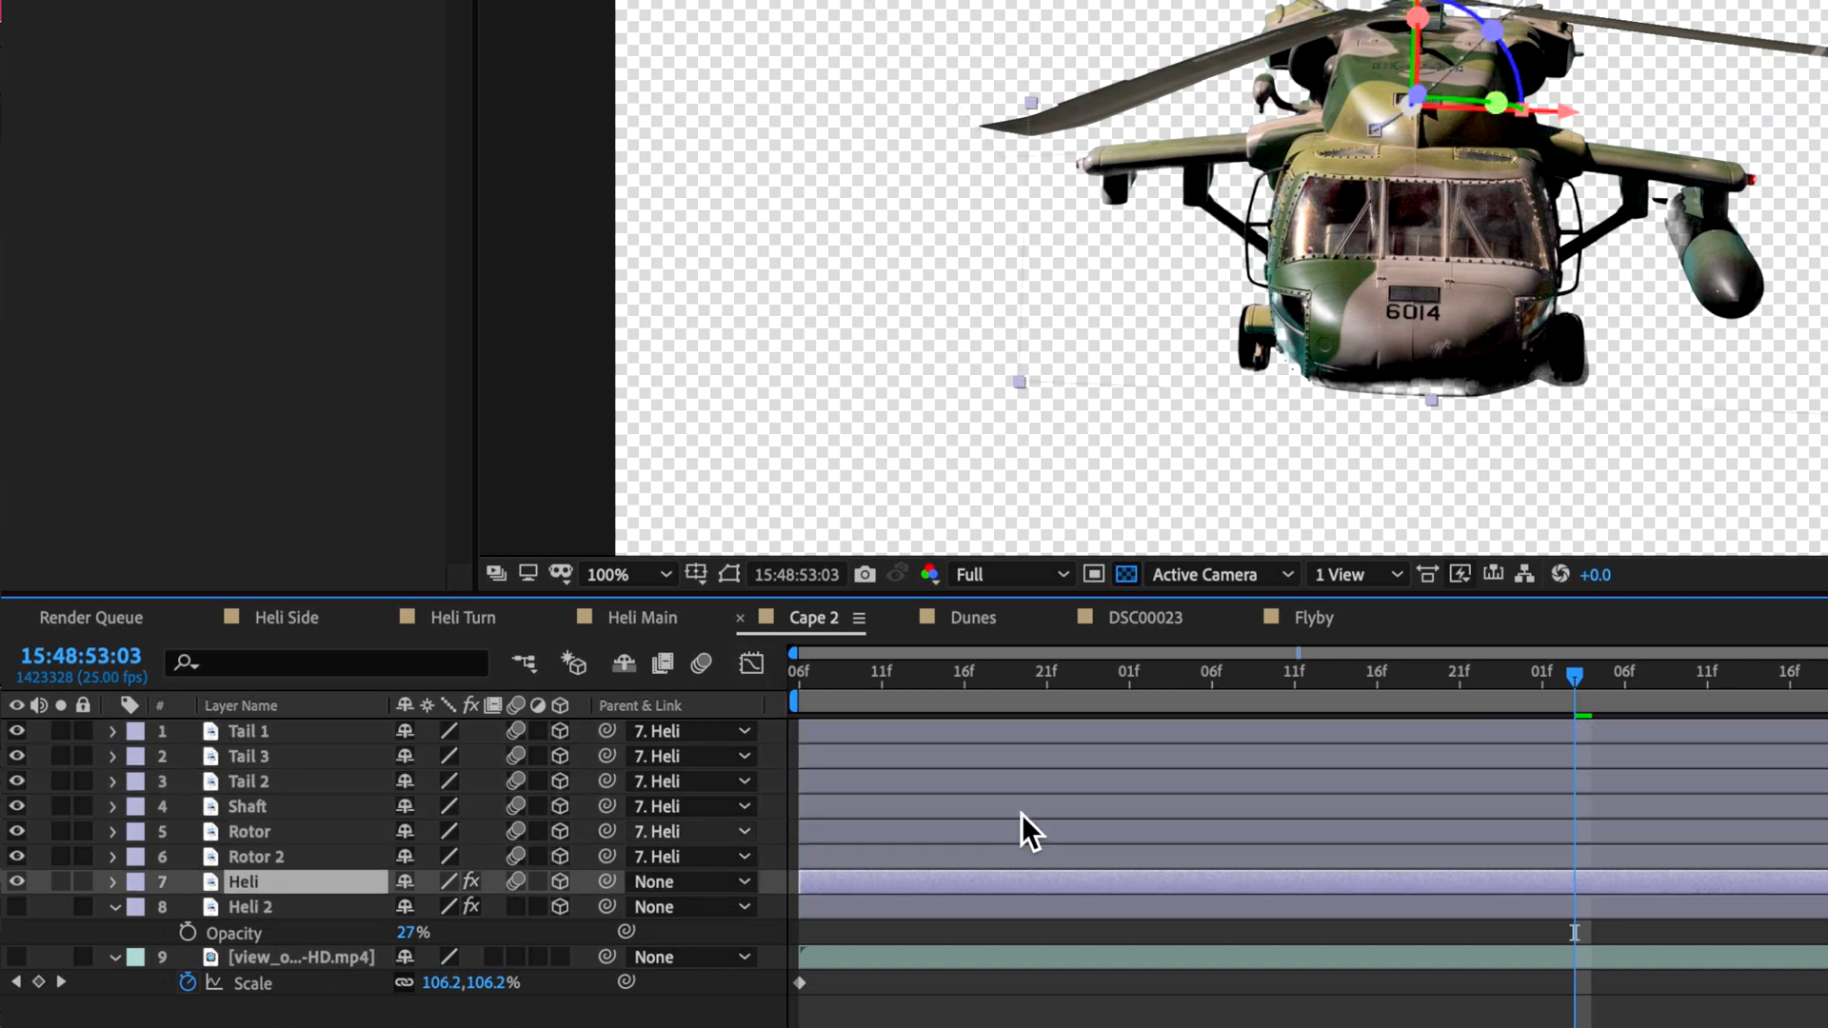
# Test the parenting by moving the Heli layer around the frame, and undo the move.
pyautogui.moveTo(1368, 288)
pyautogui.mouseDown()
pyautogui.moveTo(1307, 282)
pyautogui.moveTo(1385, 351)
pyautogui.moveTo(1211, 221)
pyautogui.moveTo(975, 441)
pyautogui.mouseUp()
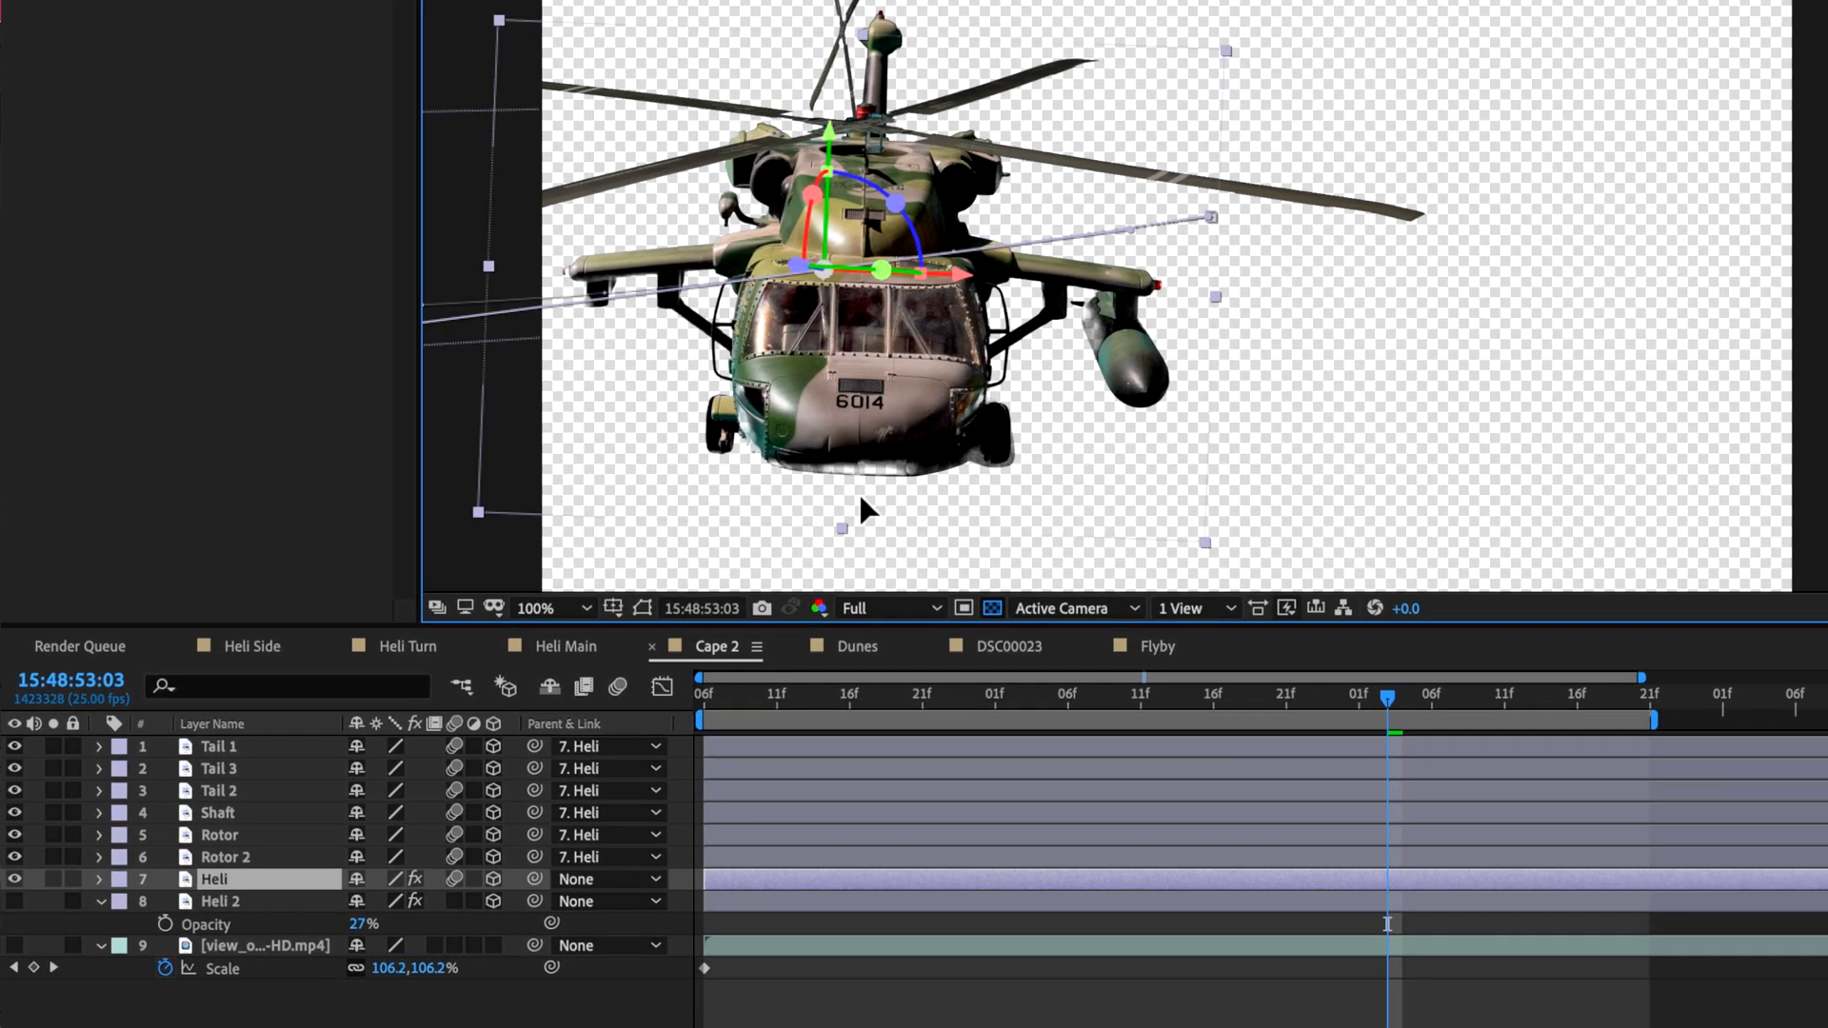
pyautogui.moveTo(861, 493)
pyautogui.mouseDown()
pyautogui.moveTo(1171, 517)
pyautogui.moveTo(869, 443)
pyautogui.moveTo(924, 505)
pyautogui.moveTo(960, 476)
pyautogui.mouseUp()
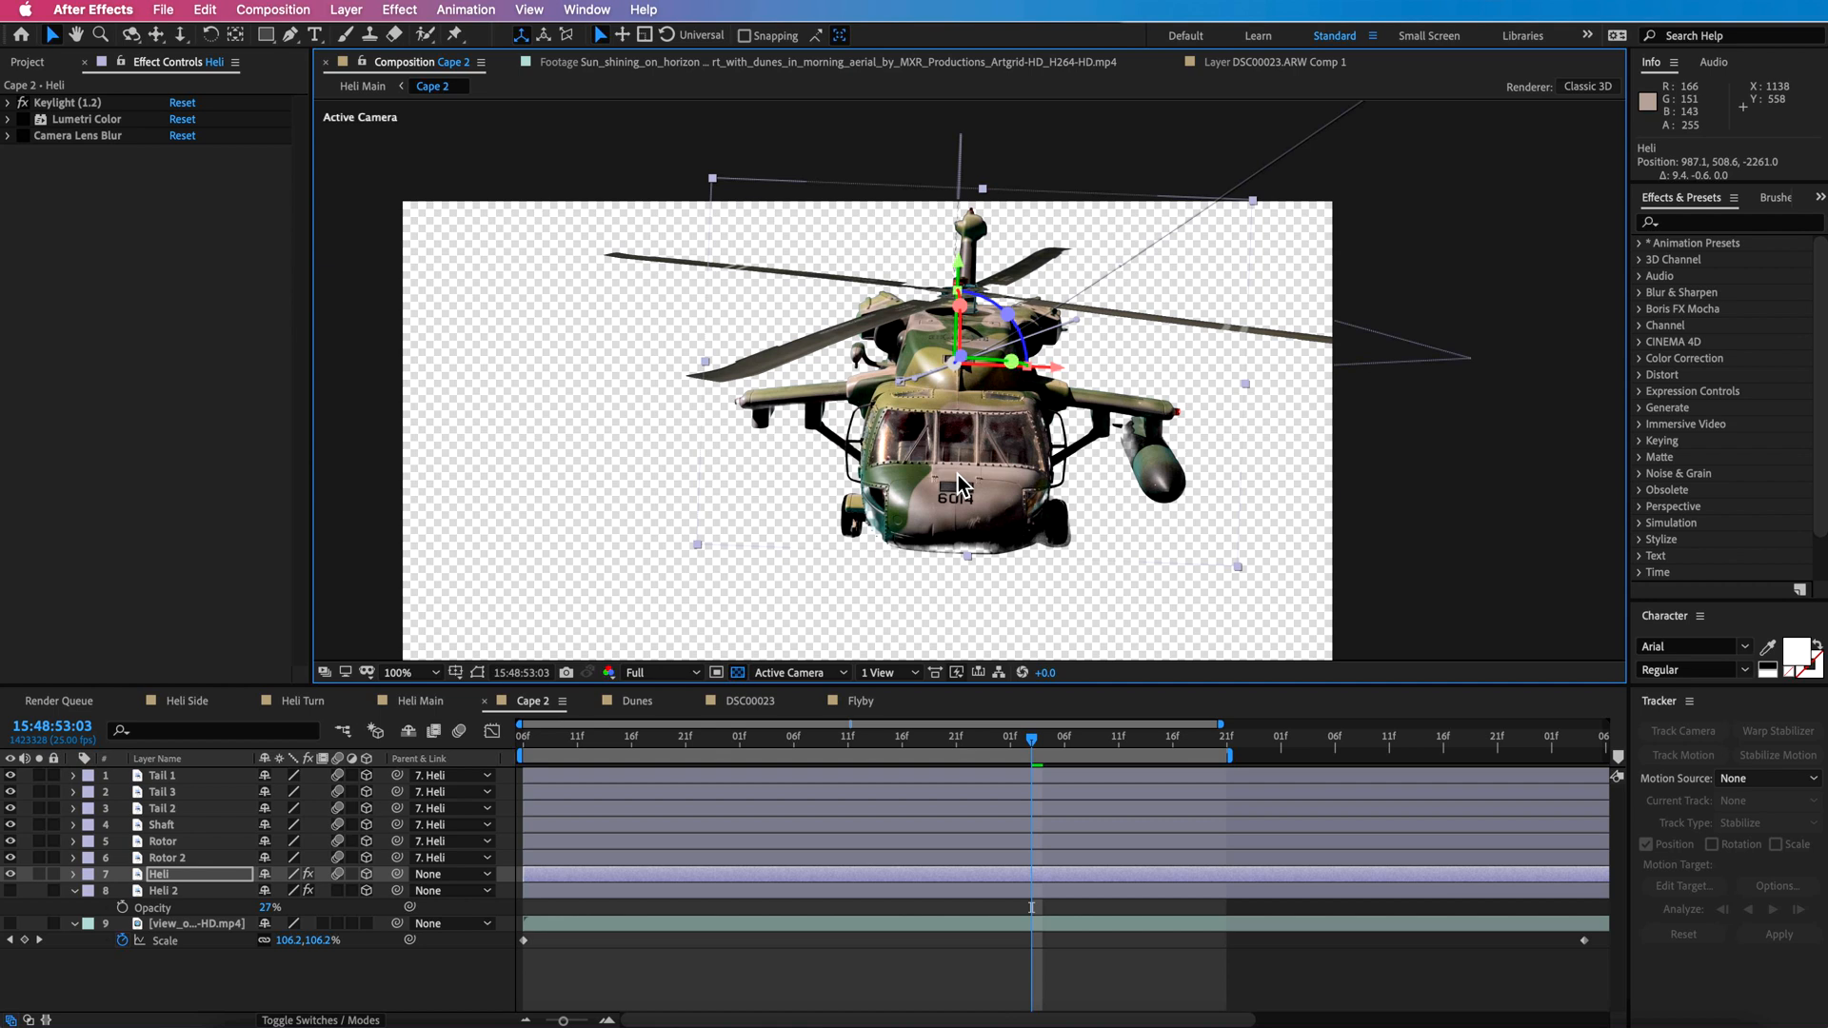
pyautogui.hotkey('ctrl', 'z')
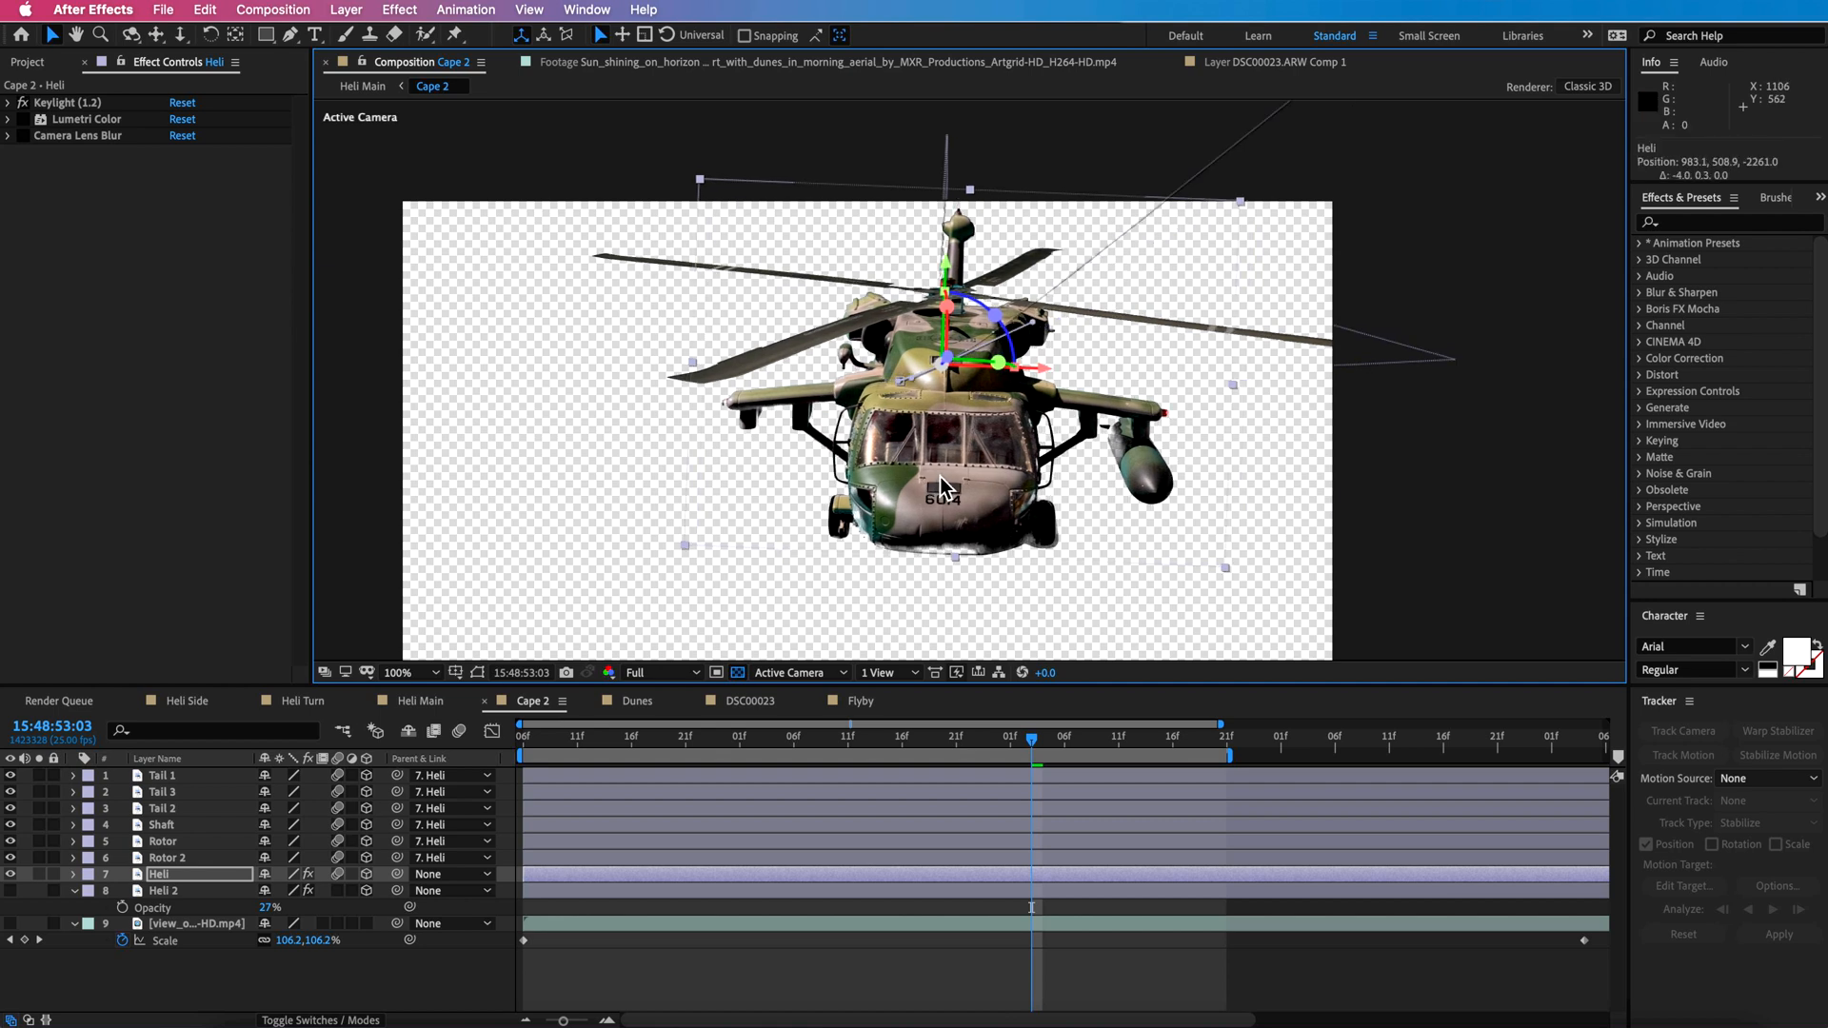
# Compare the helicopter with composition motion blur on and off at 15:48:53:01.
pyautogui.moveTo(1019, 747); pyautogui.dragTo(1011, 750)
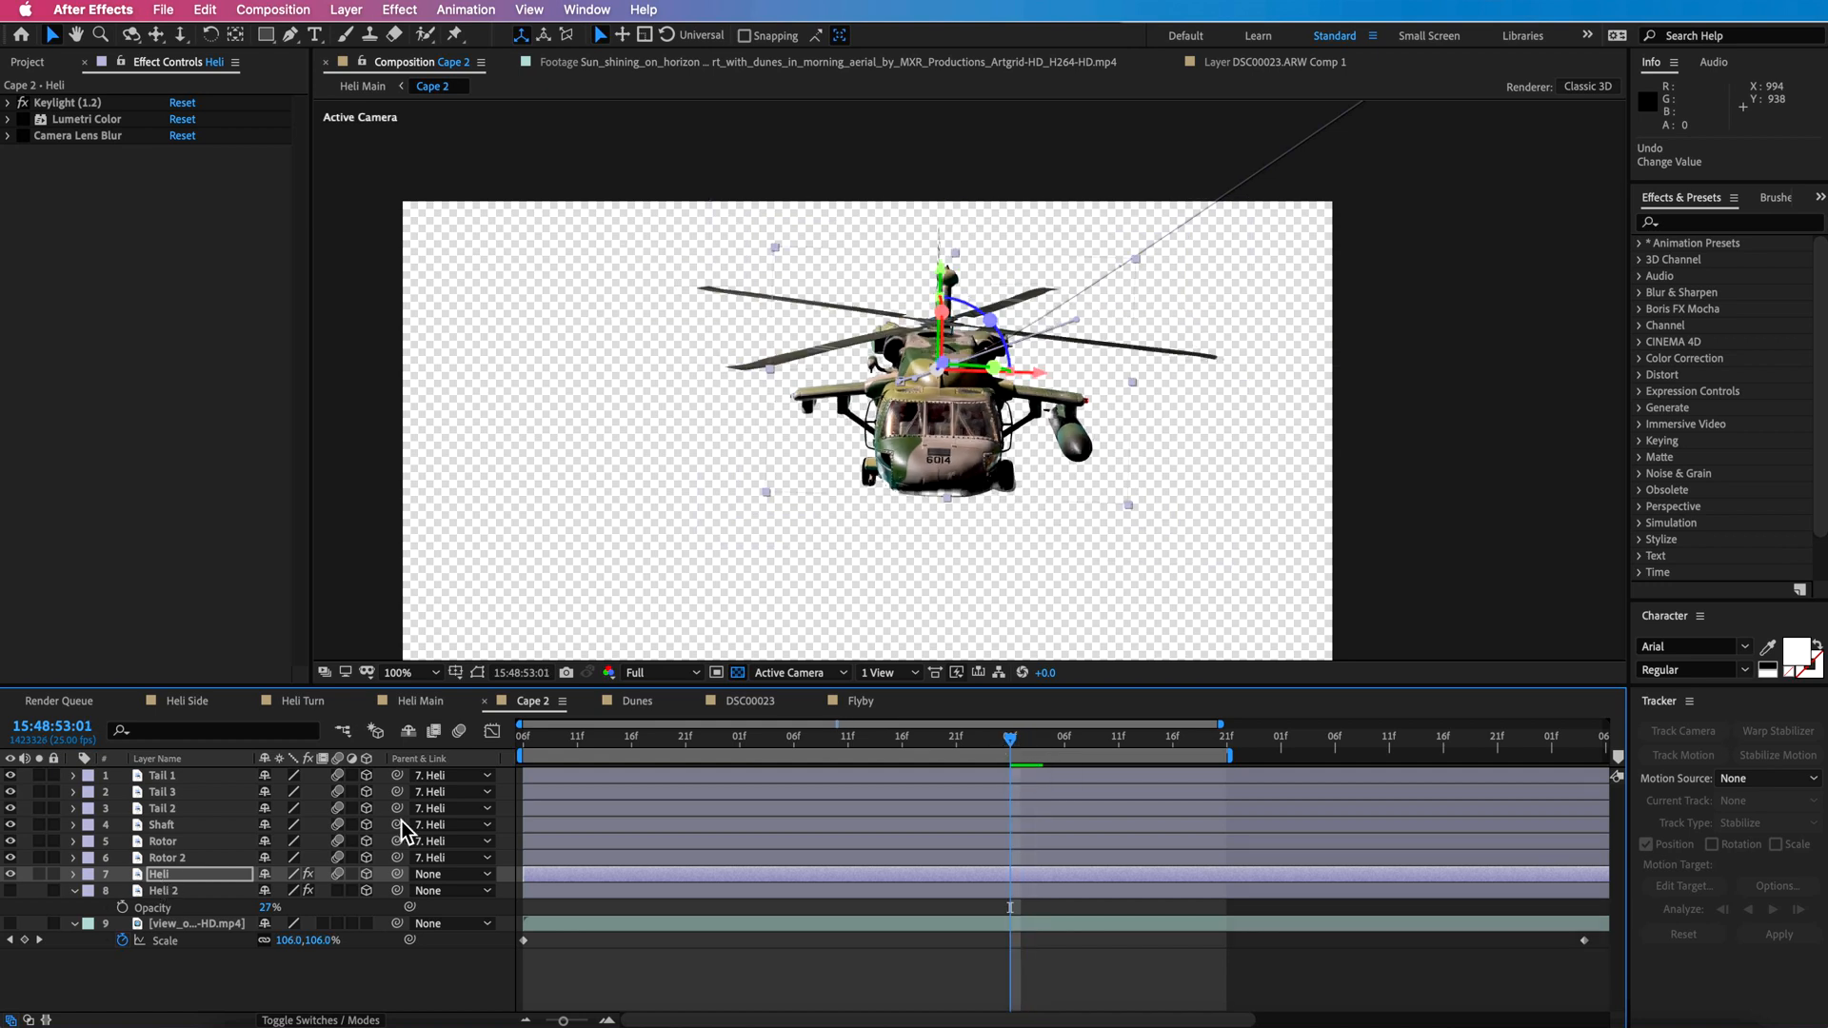
pyautogui.click(460, 732)
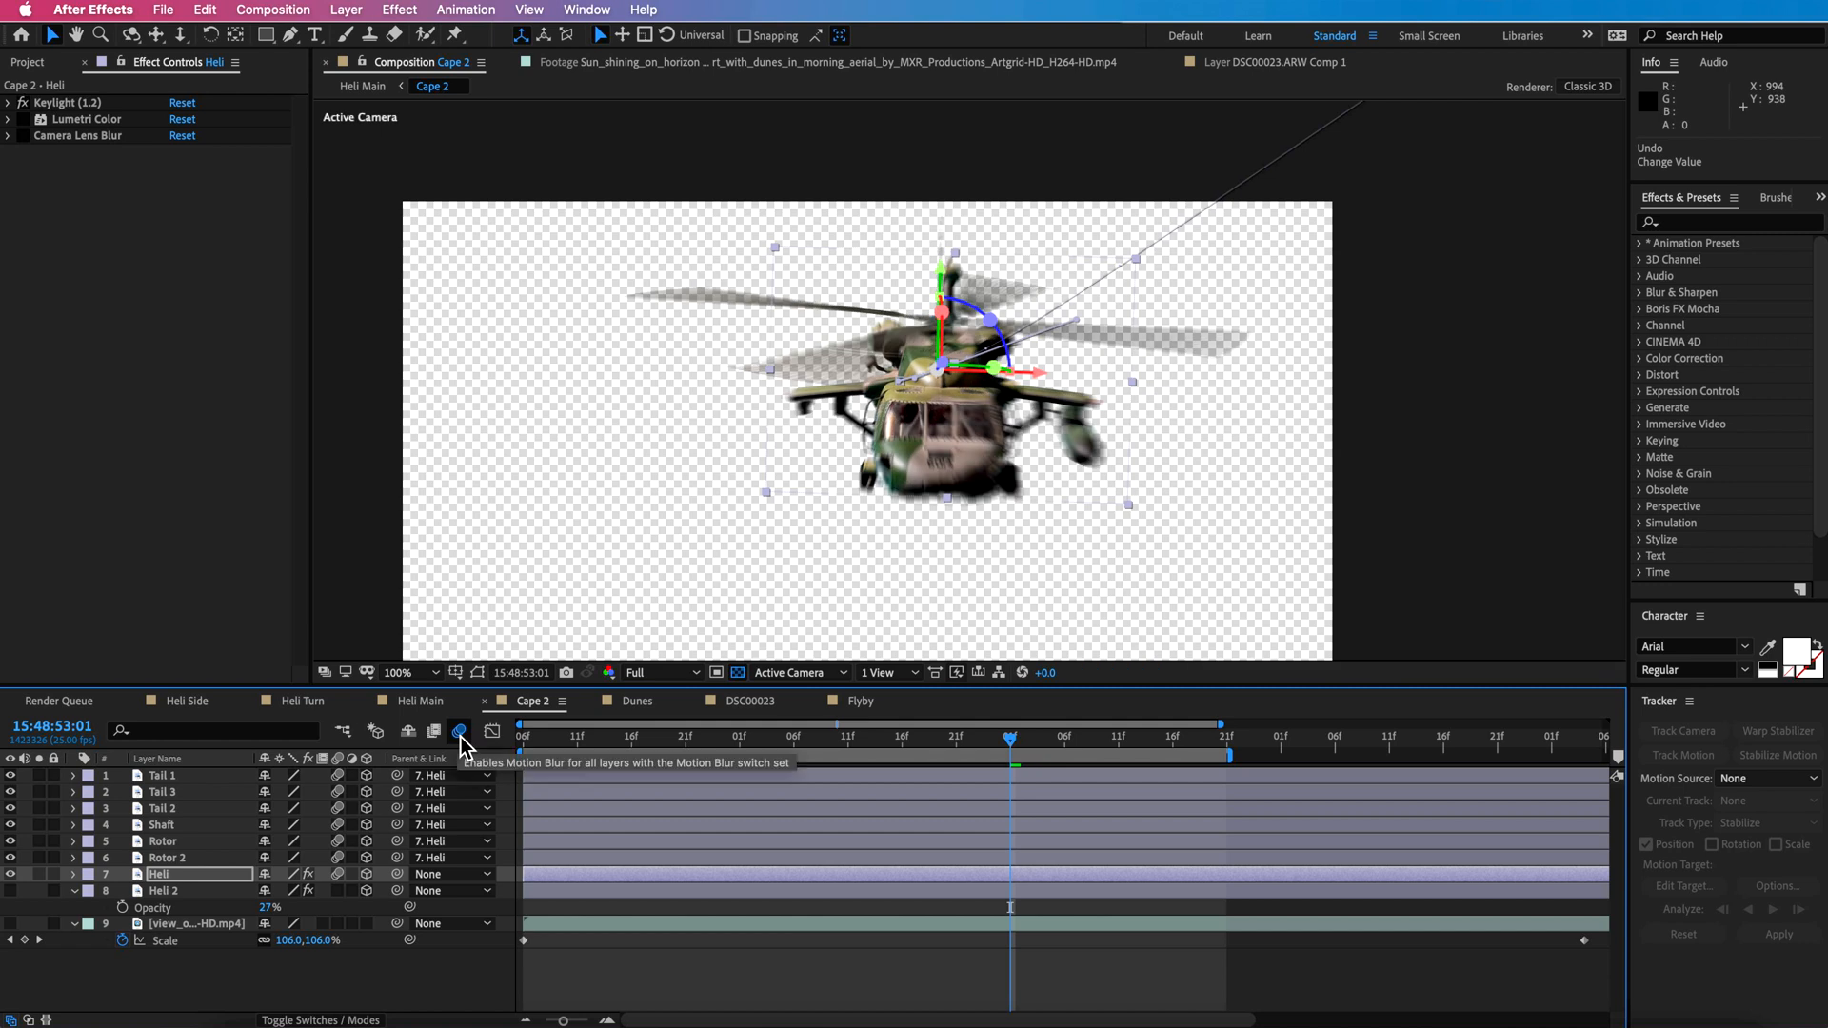
pyautogui.click(461, 737)
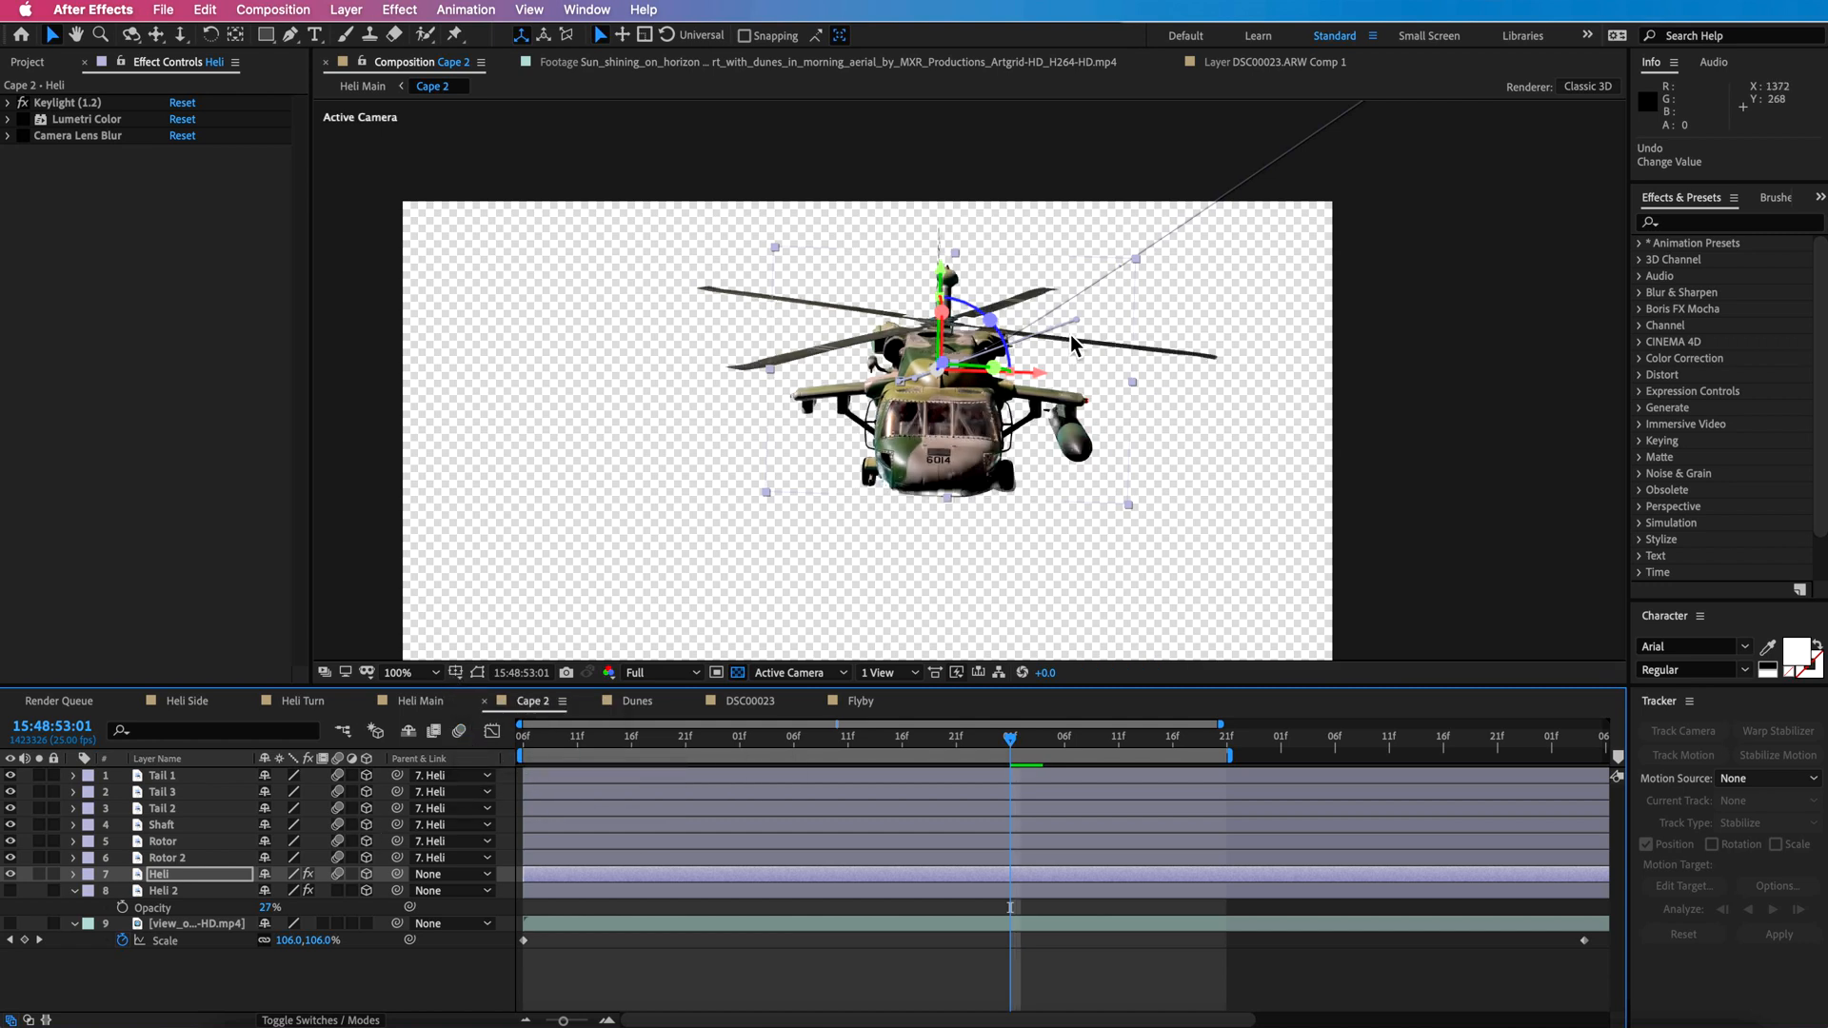
# Make the background video layer visible and check the helicopter over it slightly earlier in the shot.
pyautogui.click(10, 923)
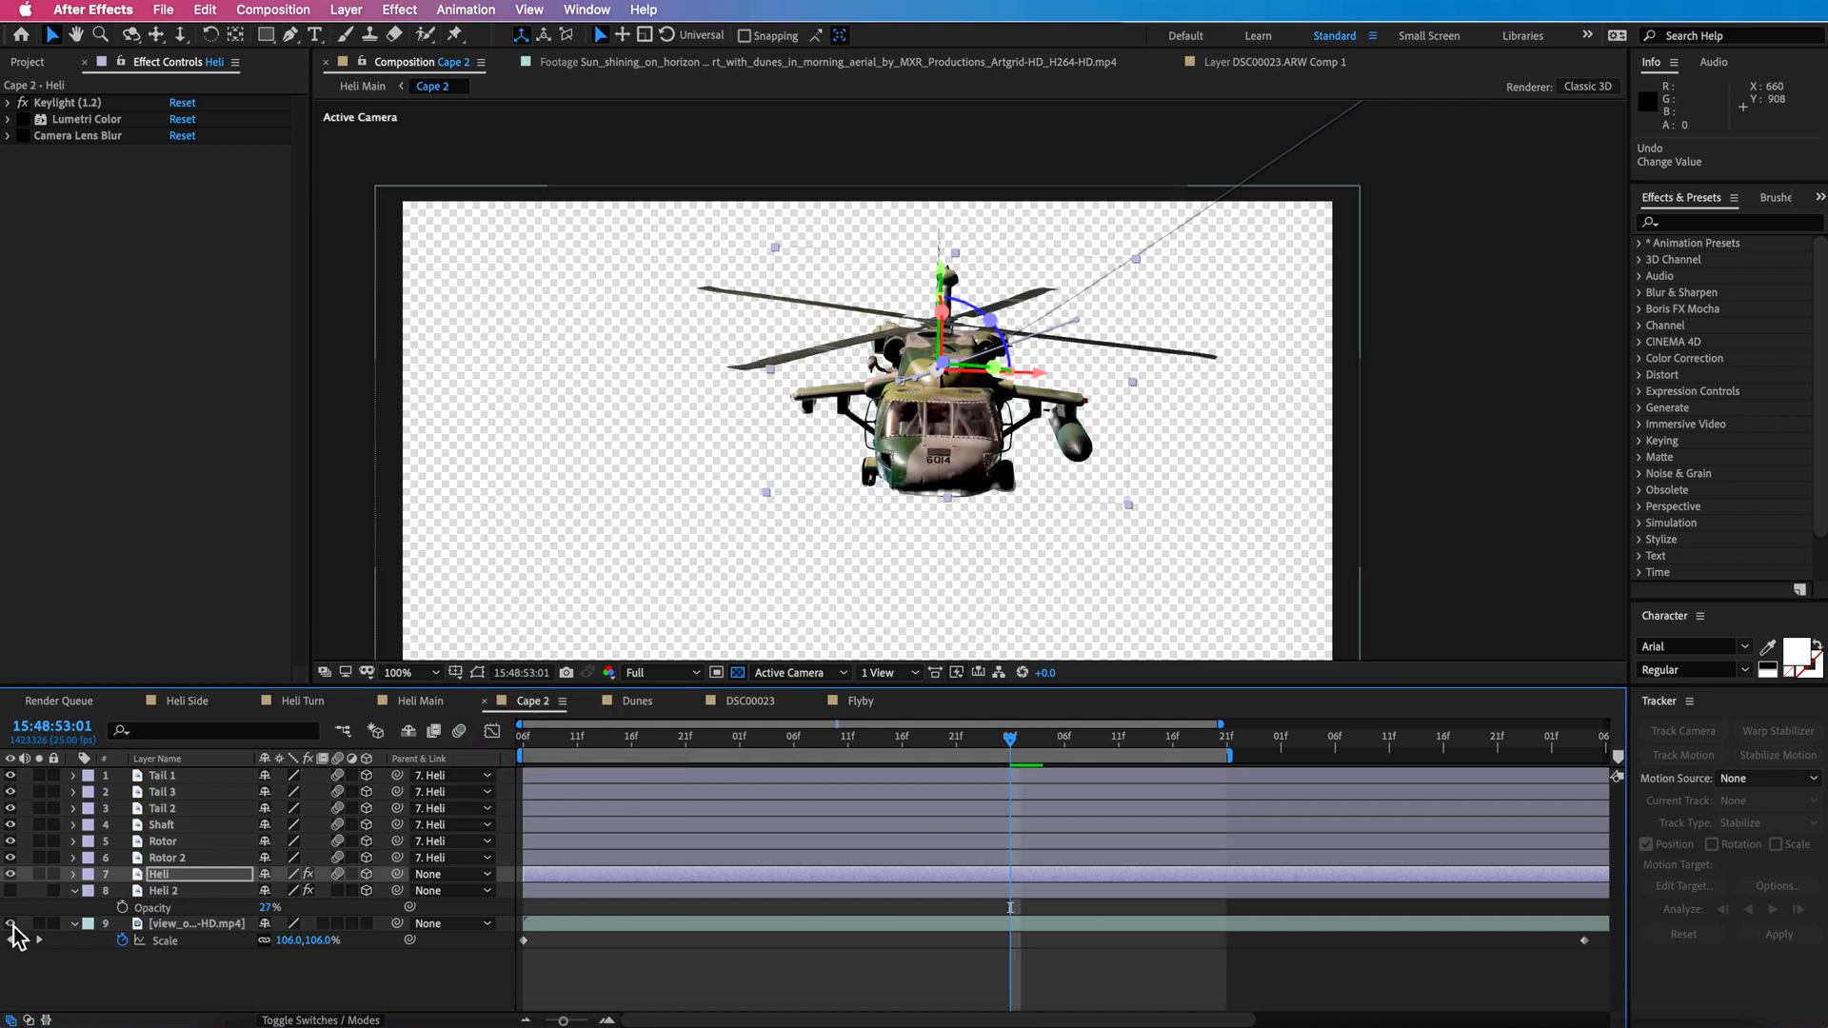
pyautogui.moveTo(727, 602); pyautogui.dragTo(719, 560)
pyautogui.click(999, 739)
pyautogui.moveTo(997, 739)
pyautogui.mouseDown()
pyautogui.moveTo(847, 774)
pyautogui.moveTo(994, 770)
pyautogui.mouseUp()
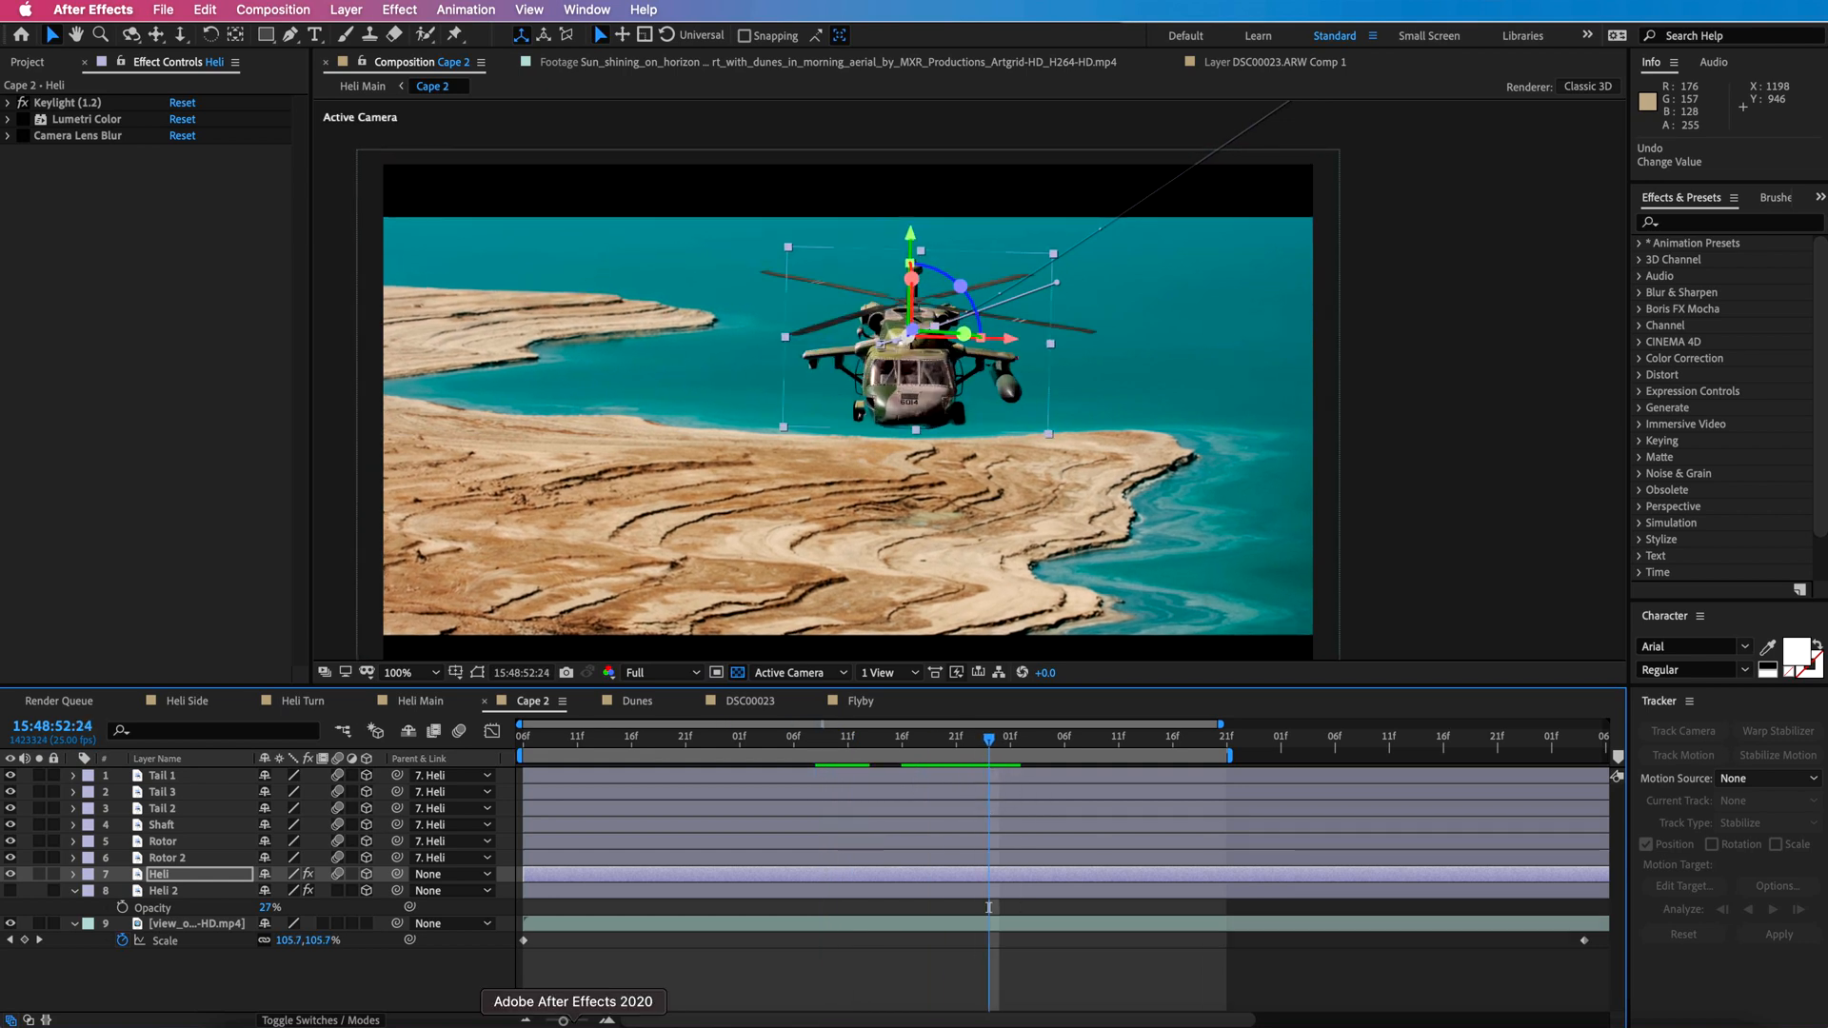
# Reveal the Heli layer's Position and try pulling the helicopter back along Z at 15:48:53:07, undoing the move.
pyautogui.press('p')
pyautogui.moveTo(911, 343); pyautogui.dragTo(232, 1004)
pyautogui.moveTo(869, 408); pyautogui.dragTo(513, 567)
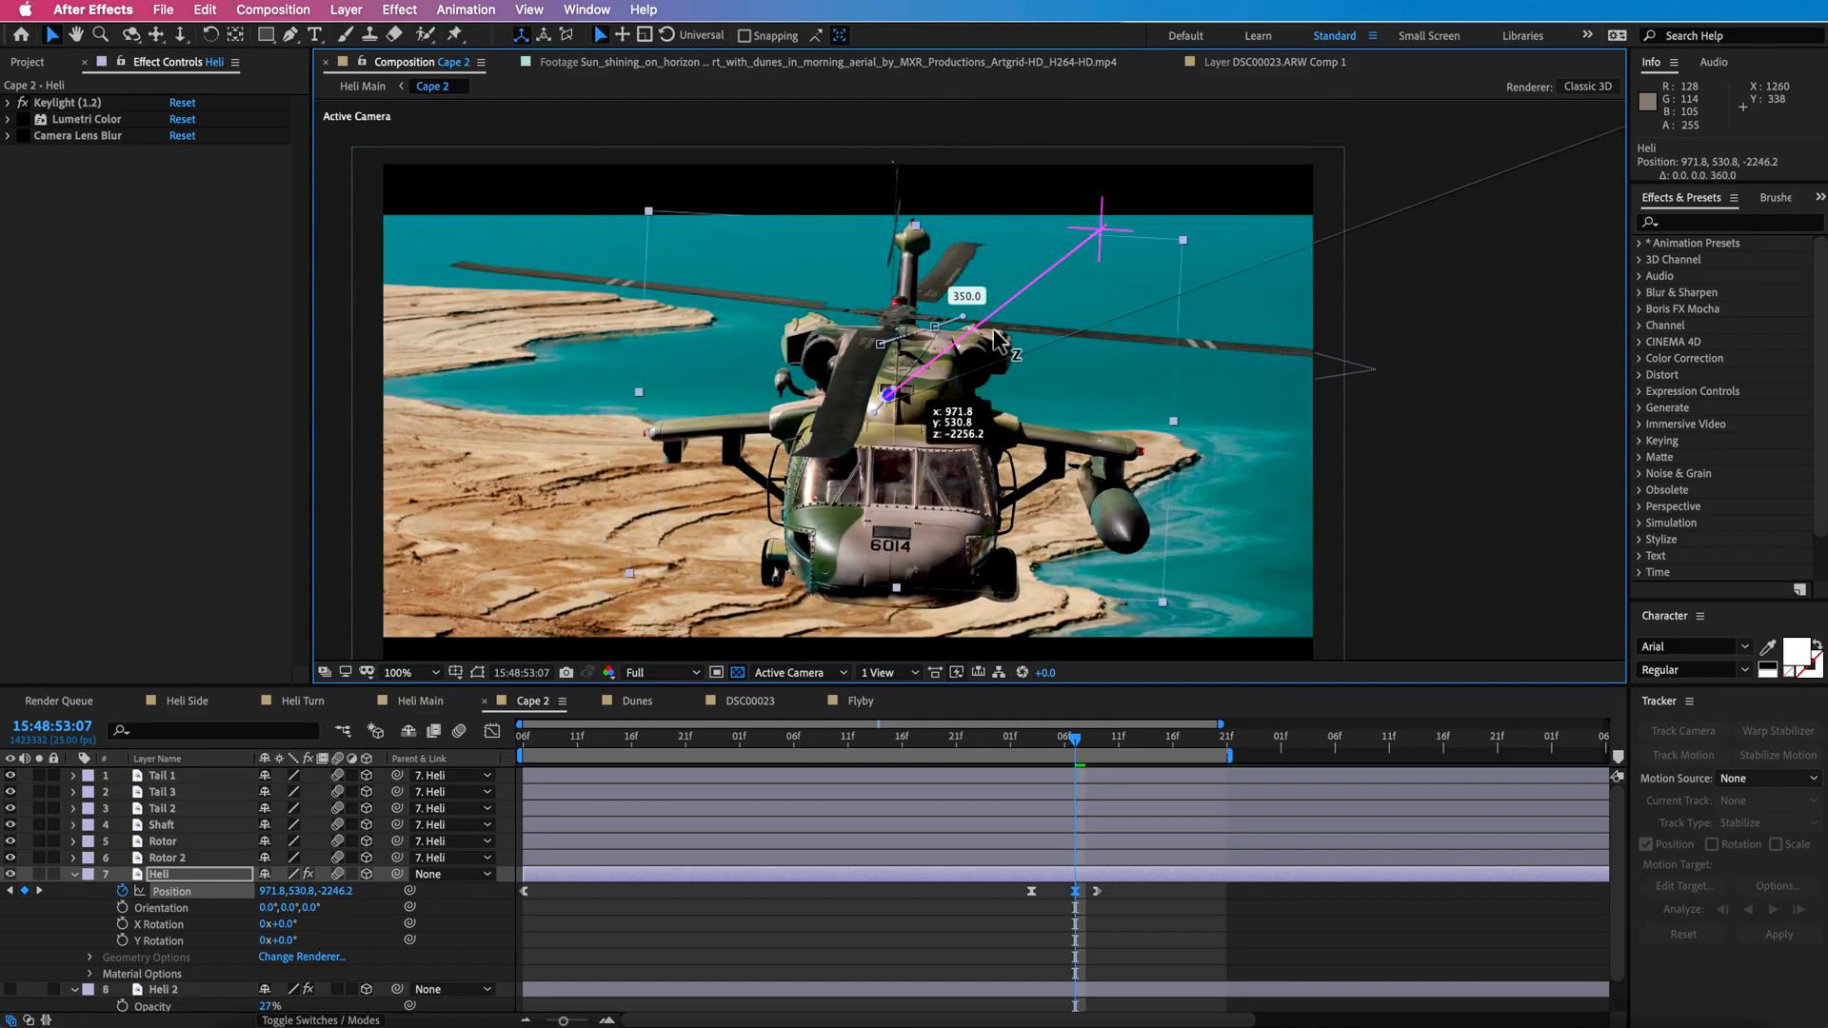
pyautogui.moveTo(995, 304); pyautogui.dragTo(884, 739)
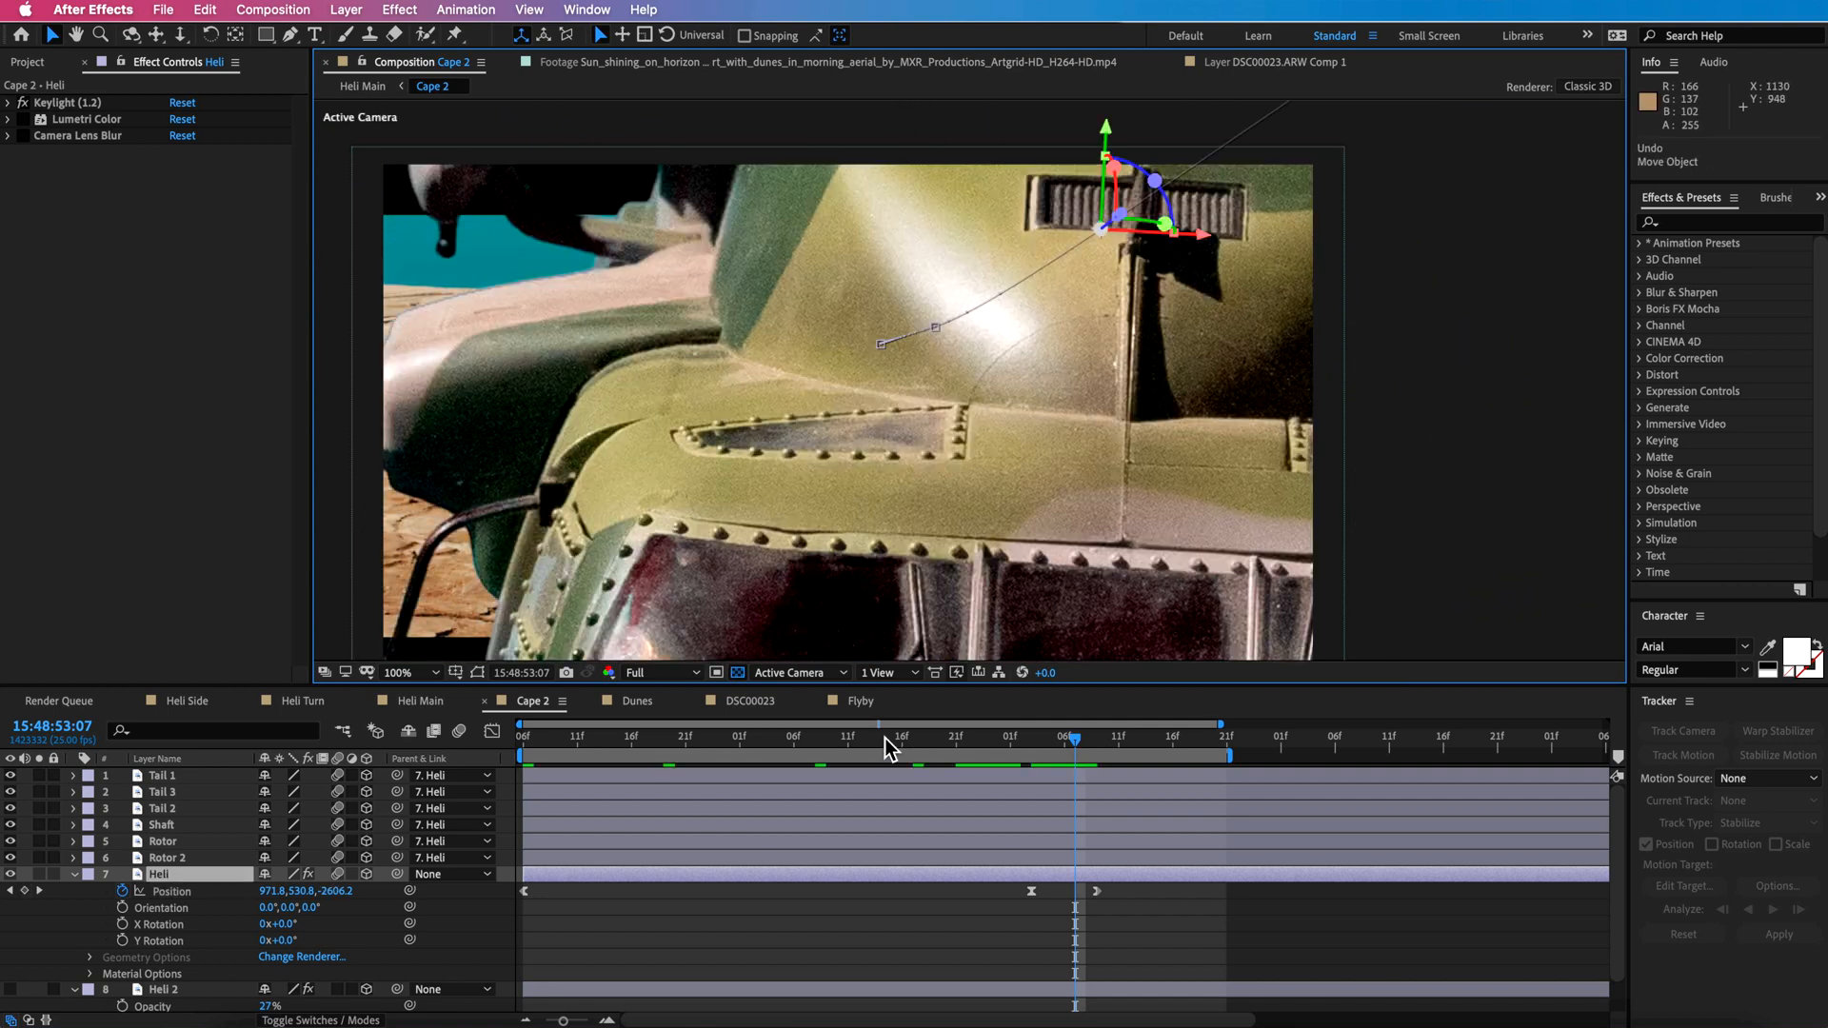
# Enable motion blur for the Cape 2 composition and check the blurred helicopter along its approach.
pyautogui.moveTo(1082, 739); pyautogui.dragTo(946, 752)
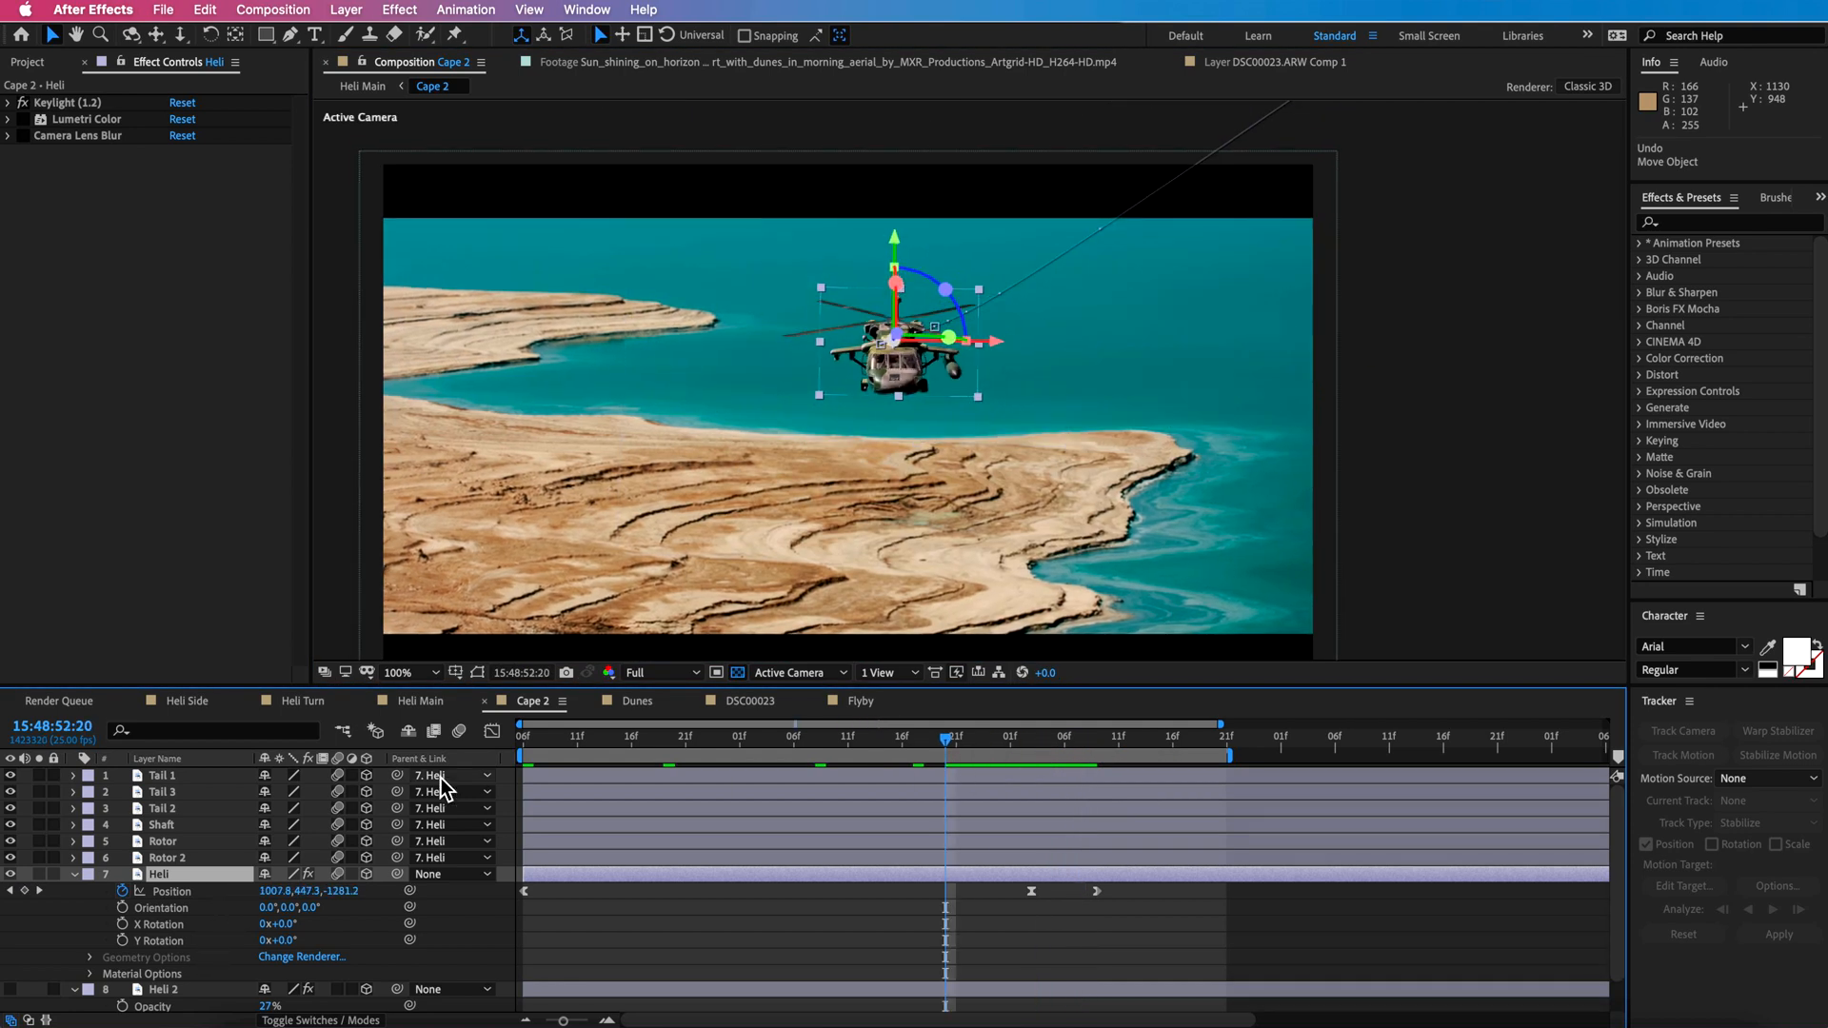
pyautogui.click(459, 732)
pyautogui.moveTo(960, 747); pyautogui.dragTo(1015, 748)
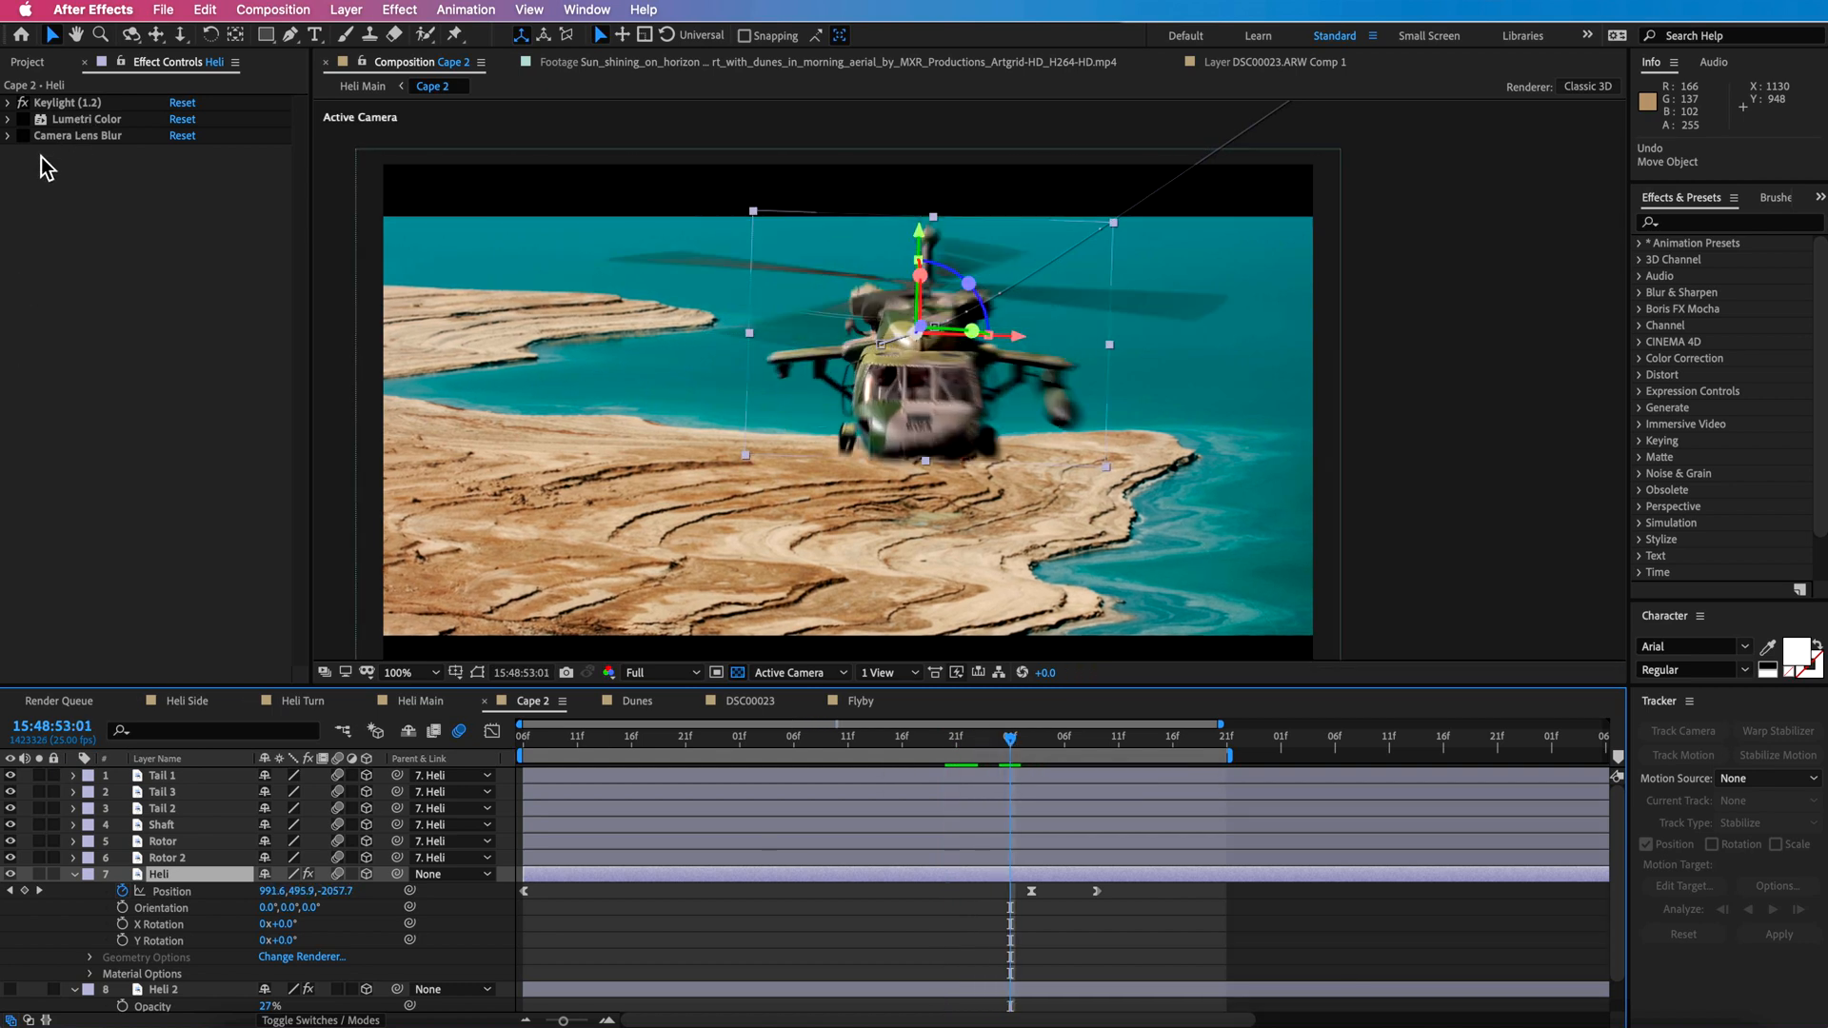
pyautogui.moveTo(832, 735); pyautogui.dragTo(871, 740)
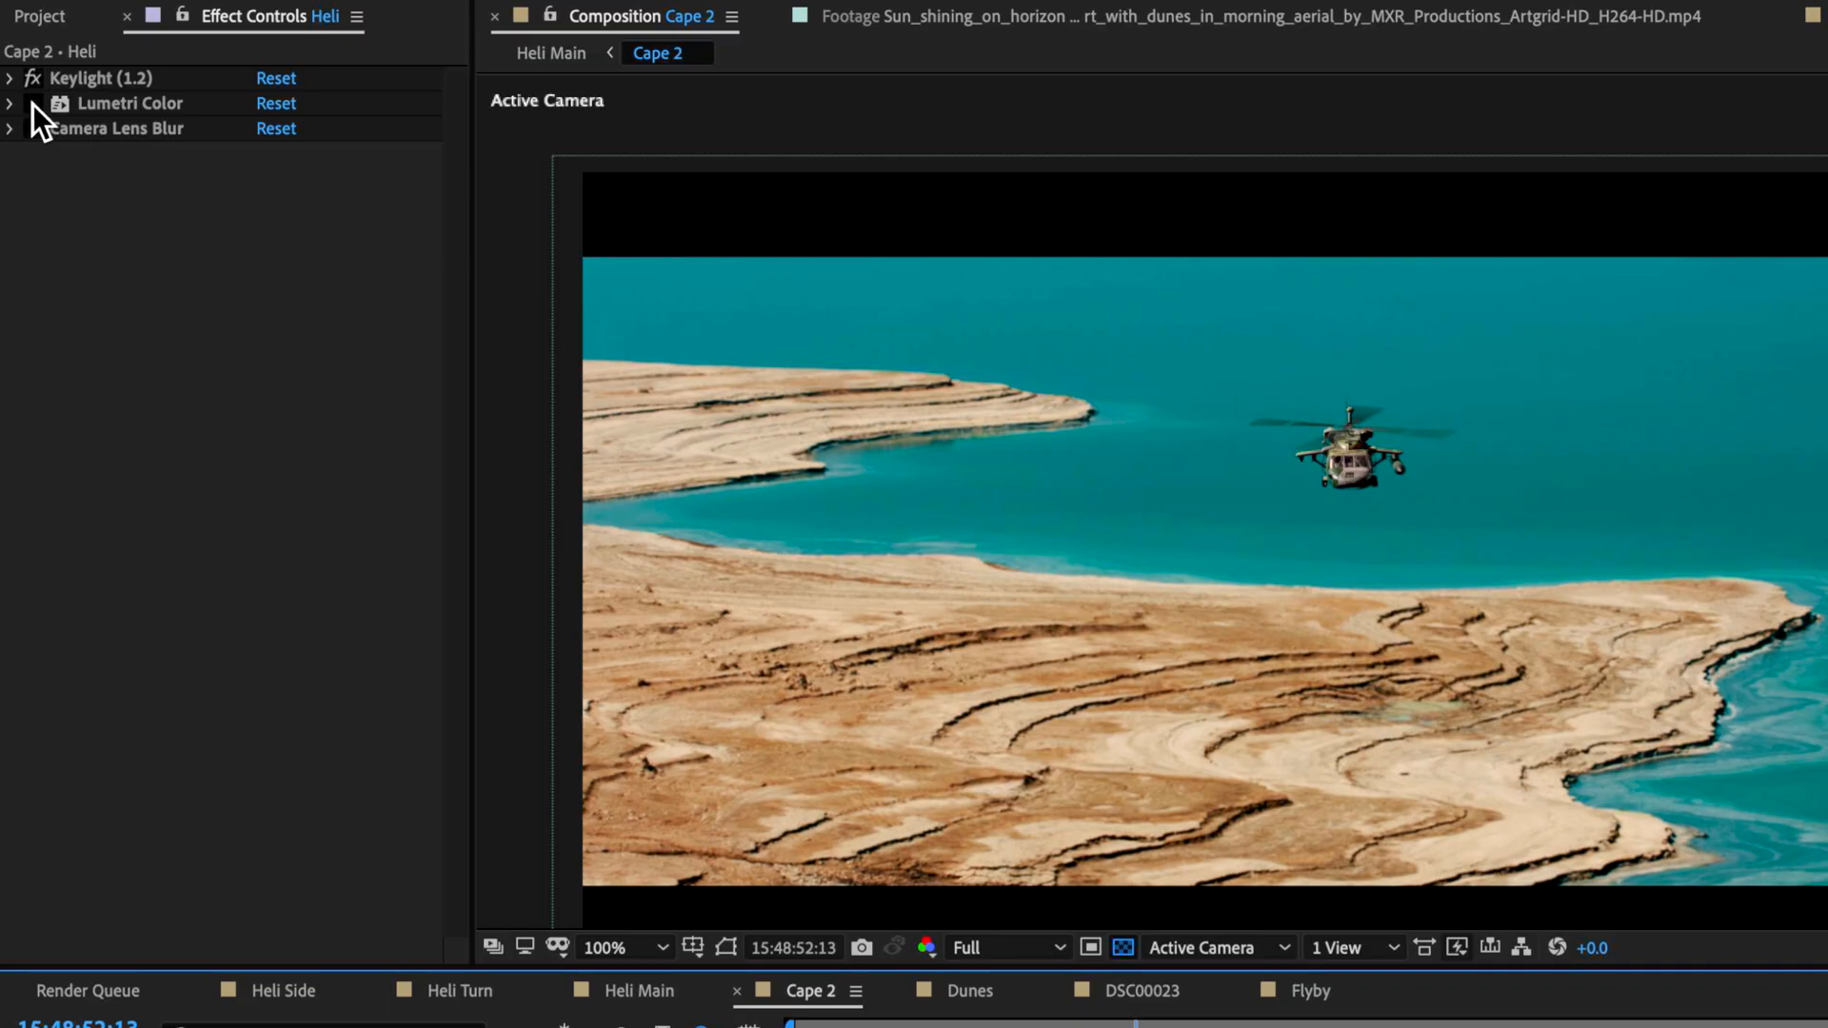
# Enable the Heli layer's Lumetri Color effect and expand its settings.
pyautogui.click(13, 105)
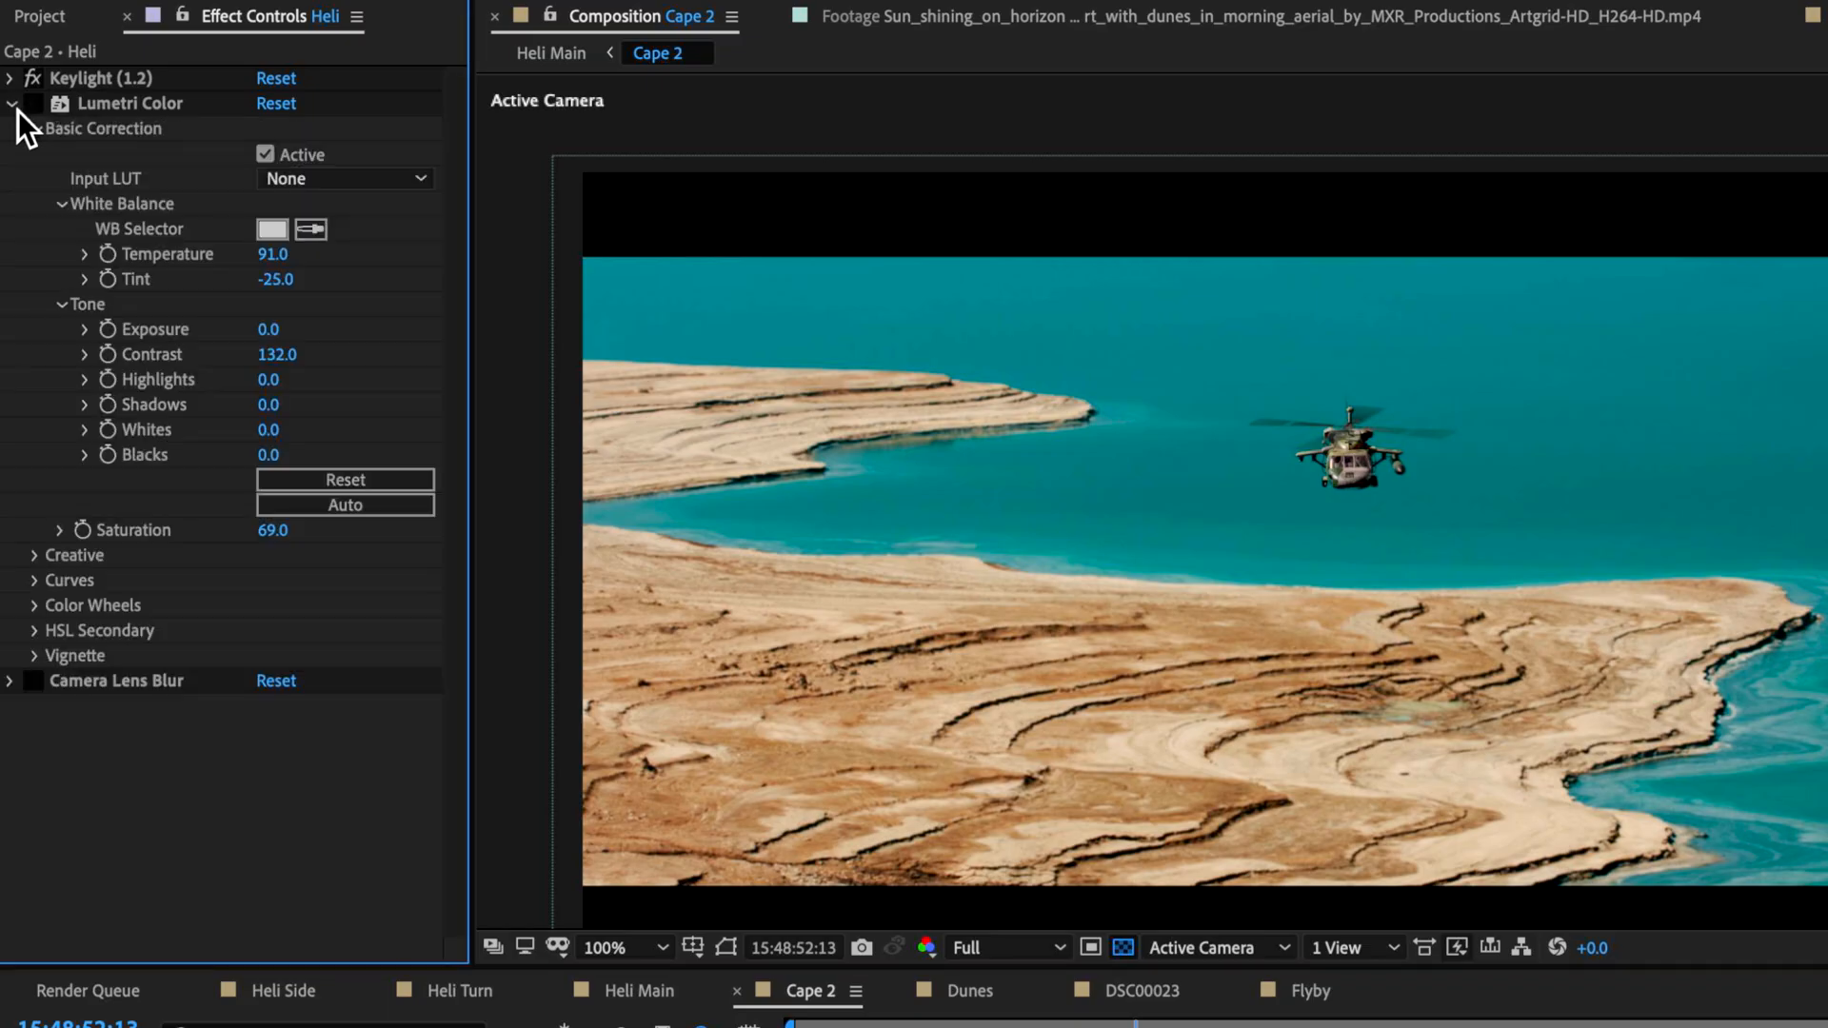
pyautogui.click(143, 104)
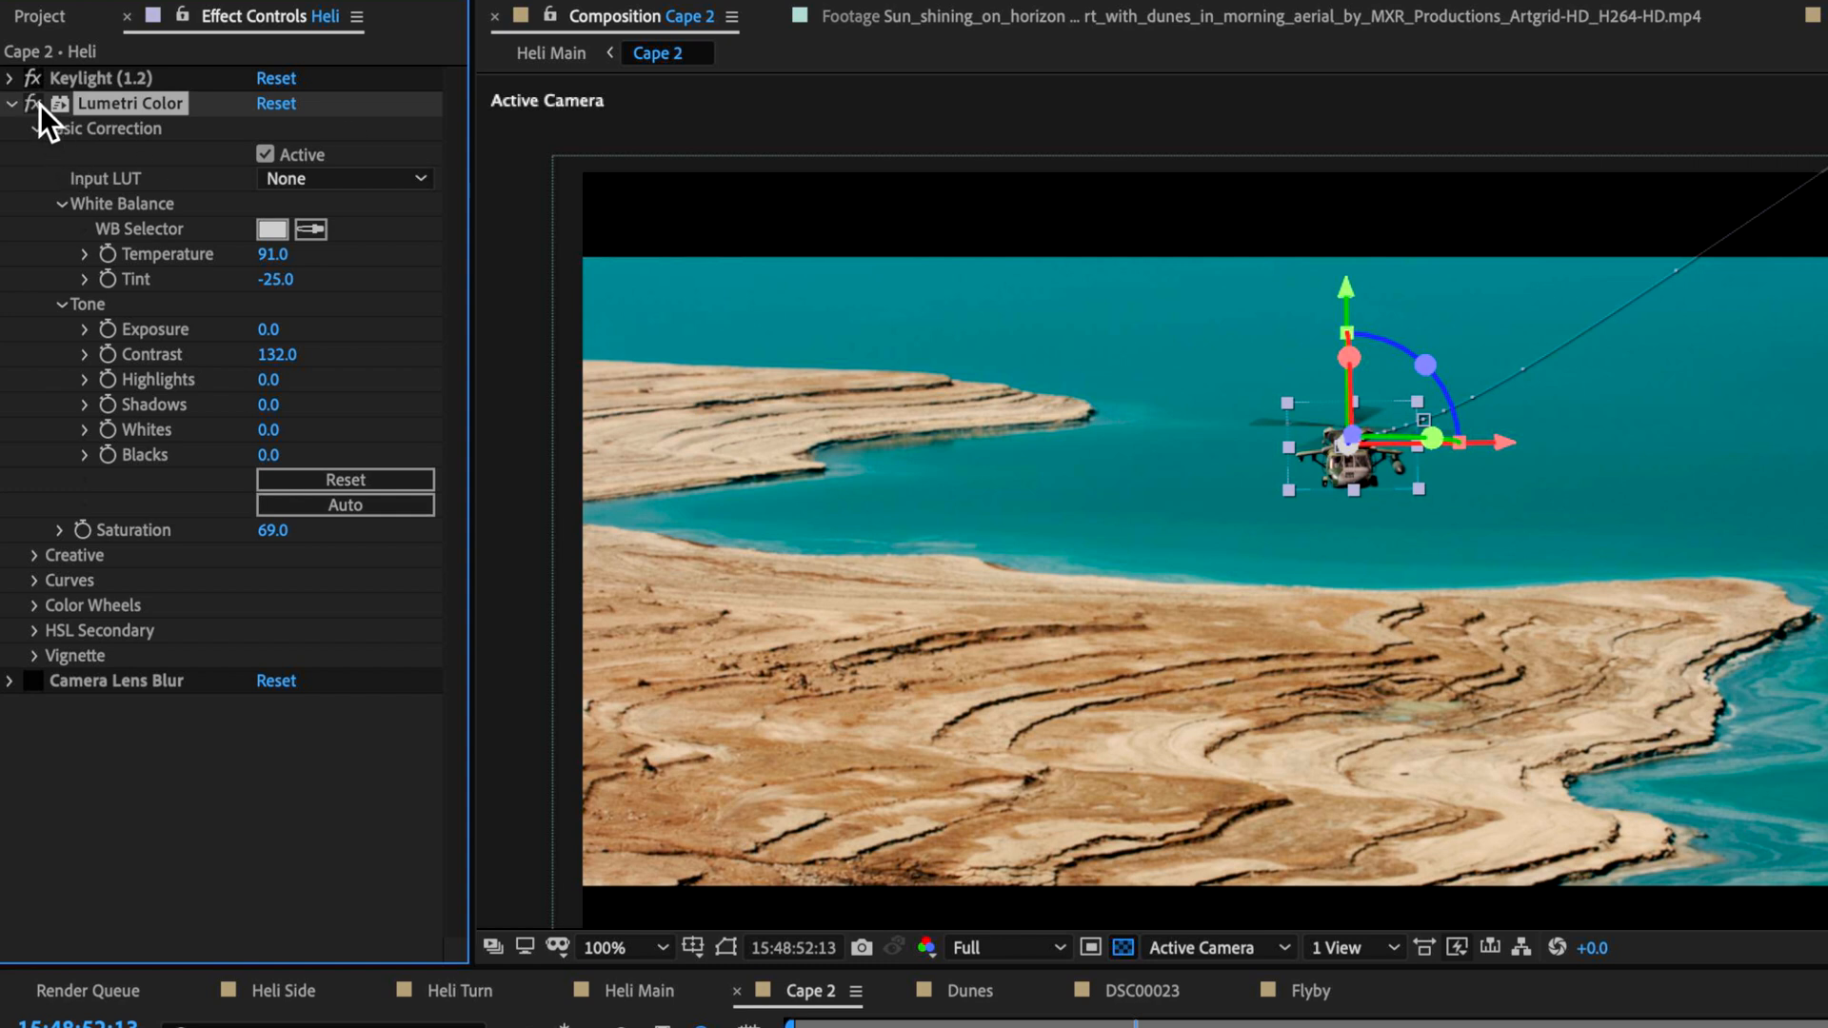
pyautogui.click(1485, 766)
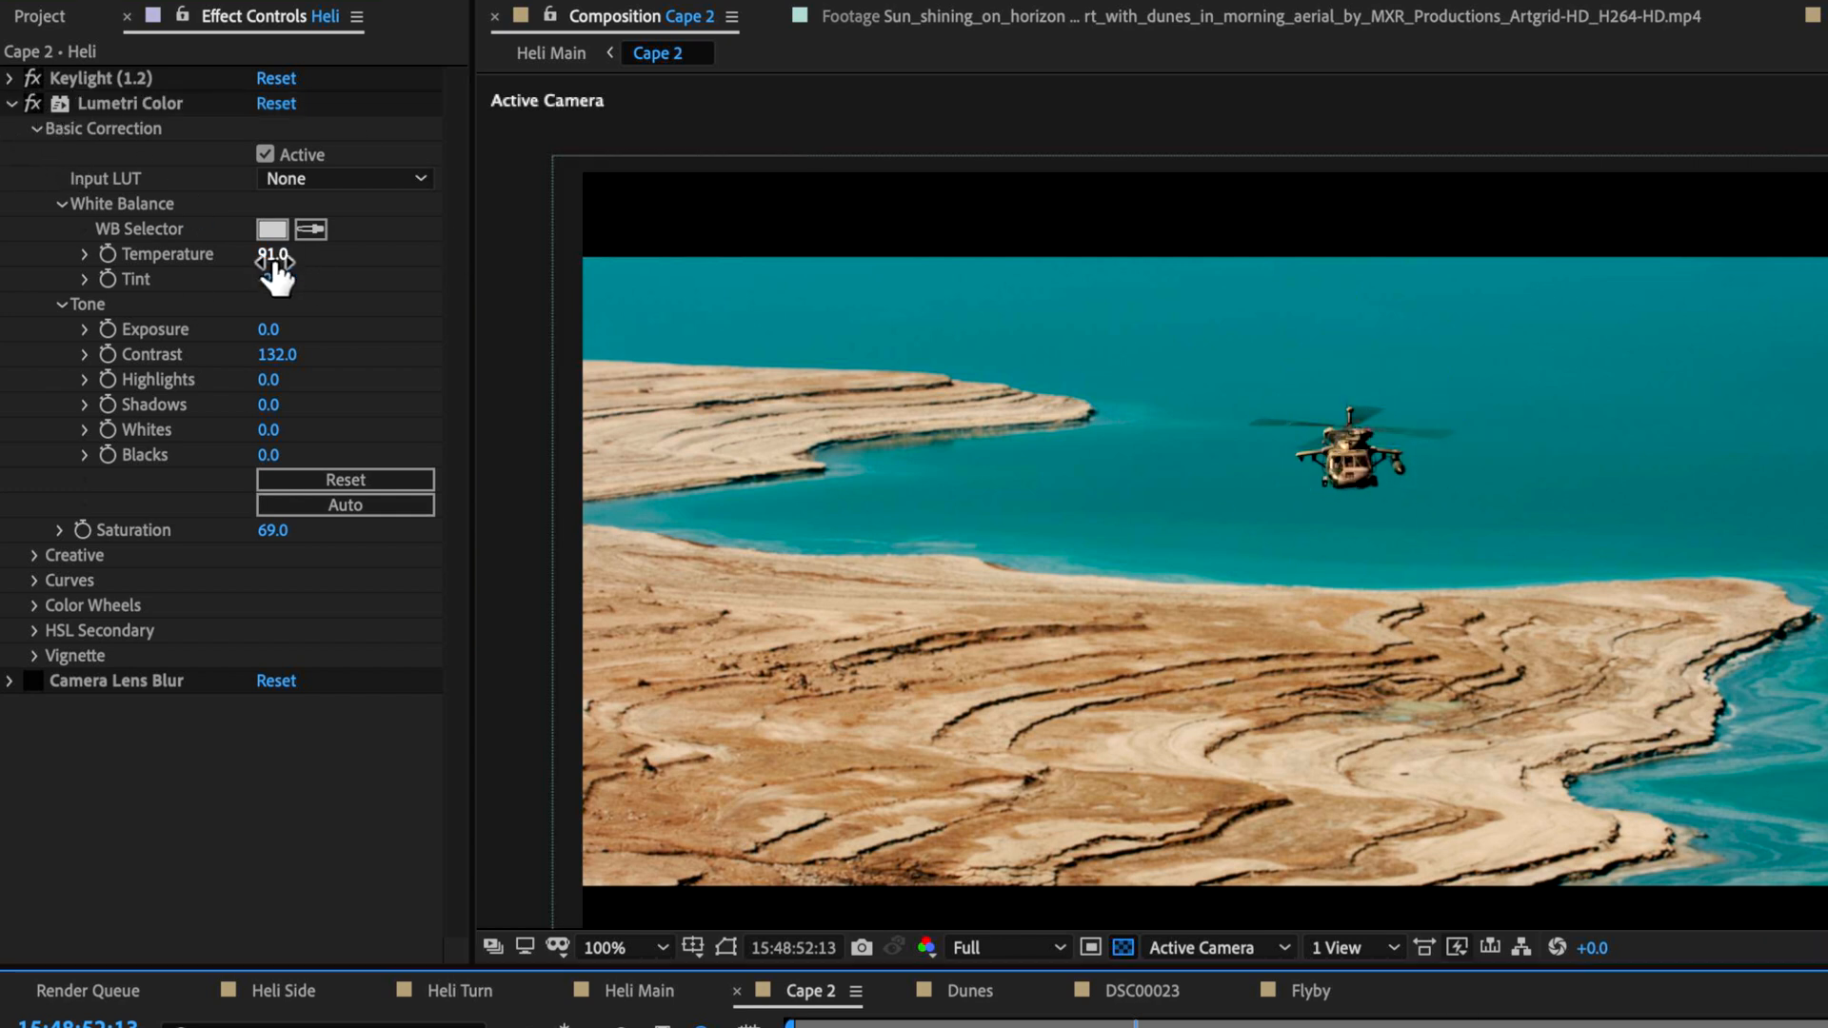
# Try a Lumetri temperature of 121, a tint of 162 and a different contrast on the helicopter, undoing each change.
pyautogui.moveTo(270, 273); pyautogui.dragTo(244, 266)
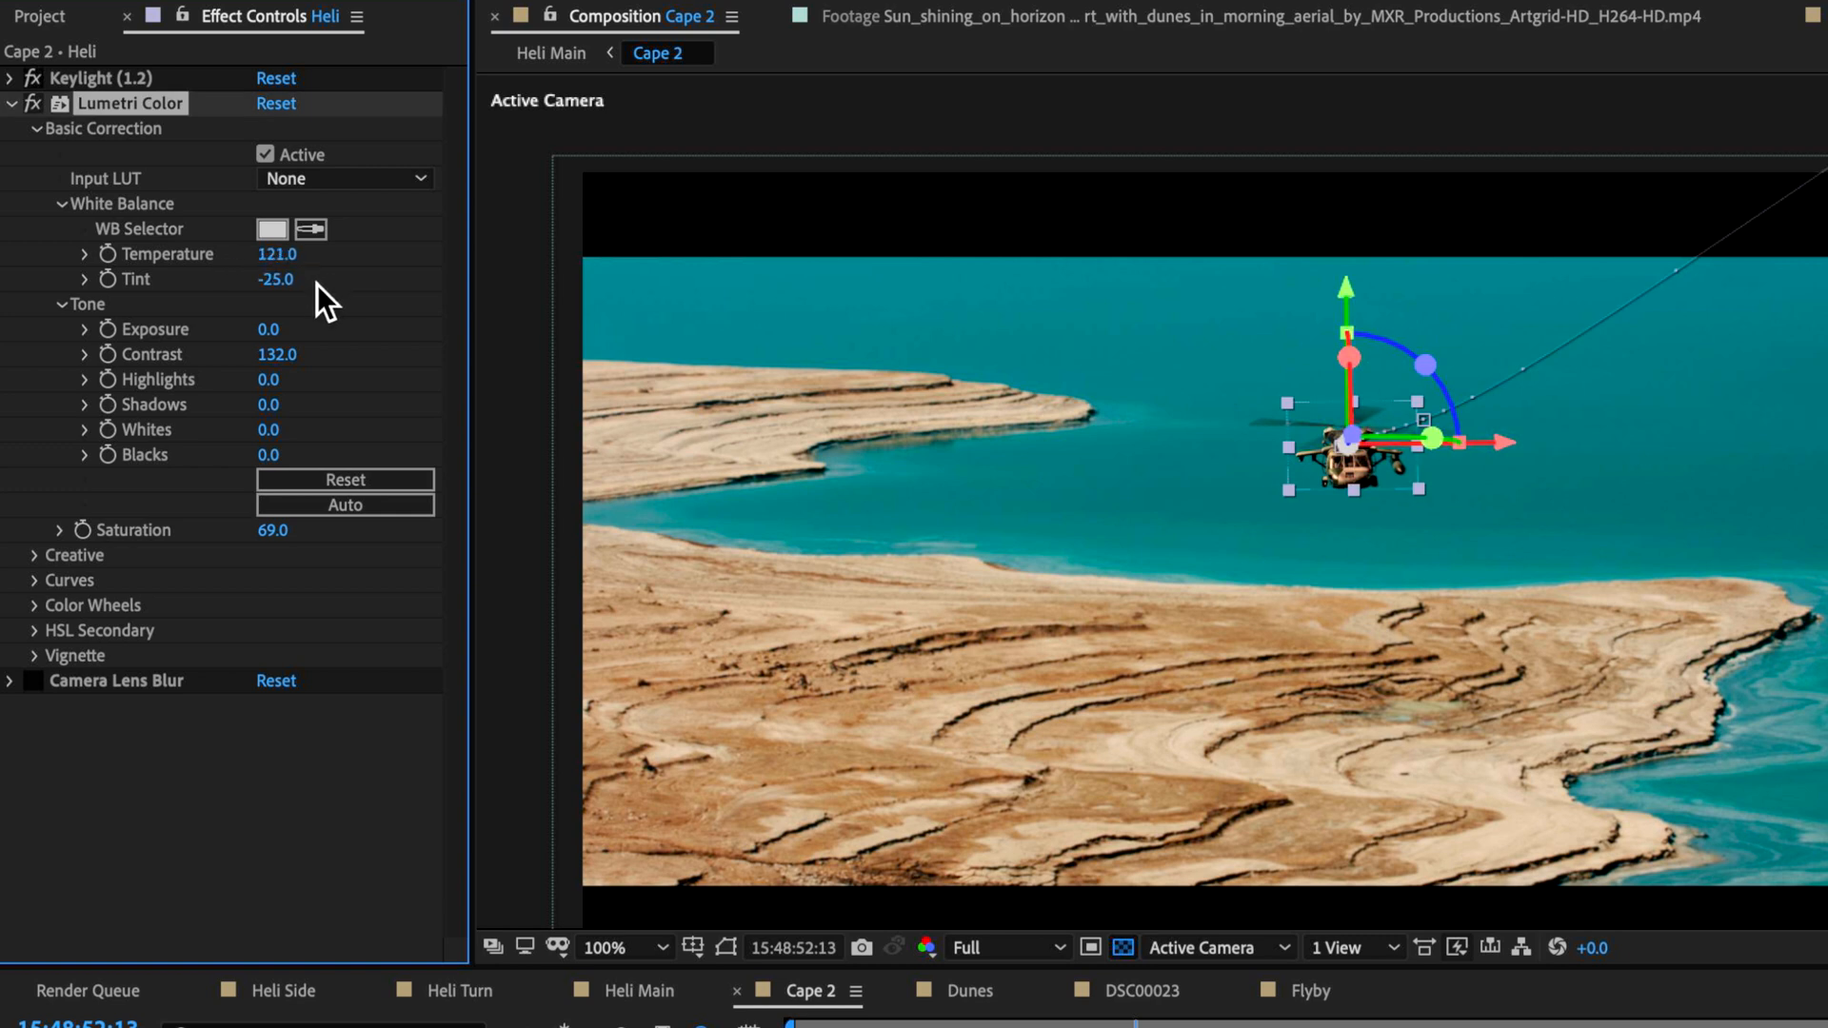
pyautogui.hotkey('ctrl', 'z')
pyautogui.moveTo(282, 288); pyautogui.dragTo(493, 302)
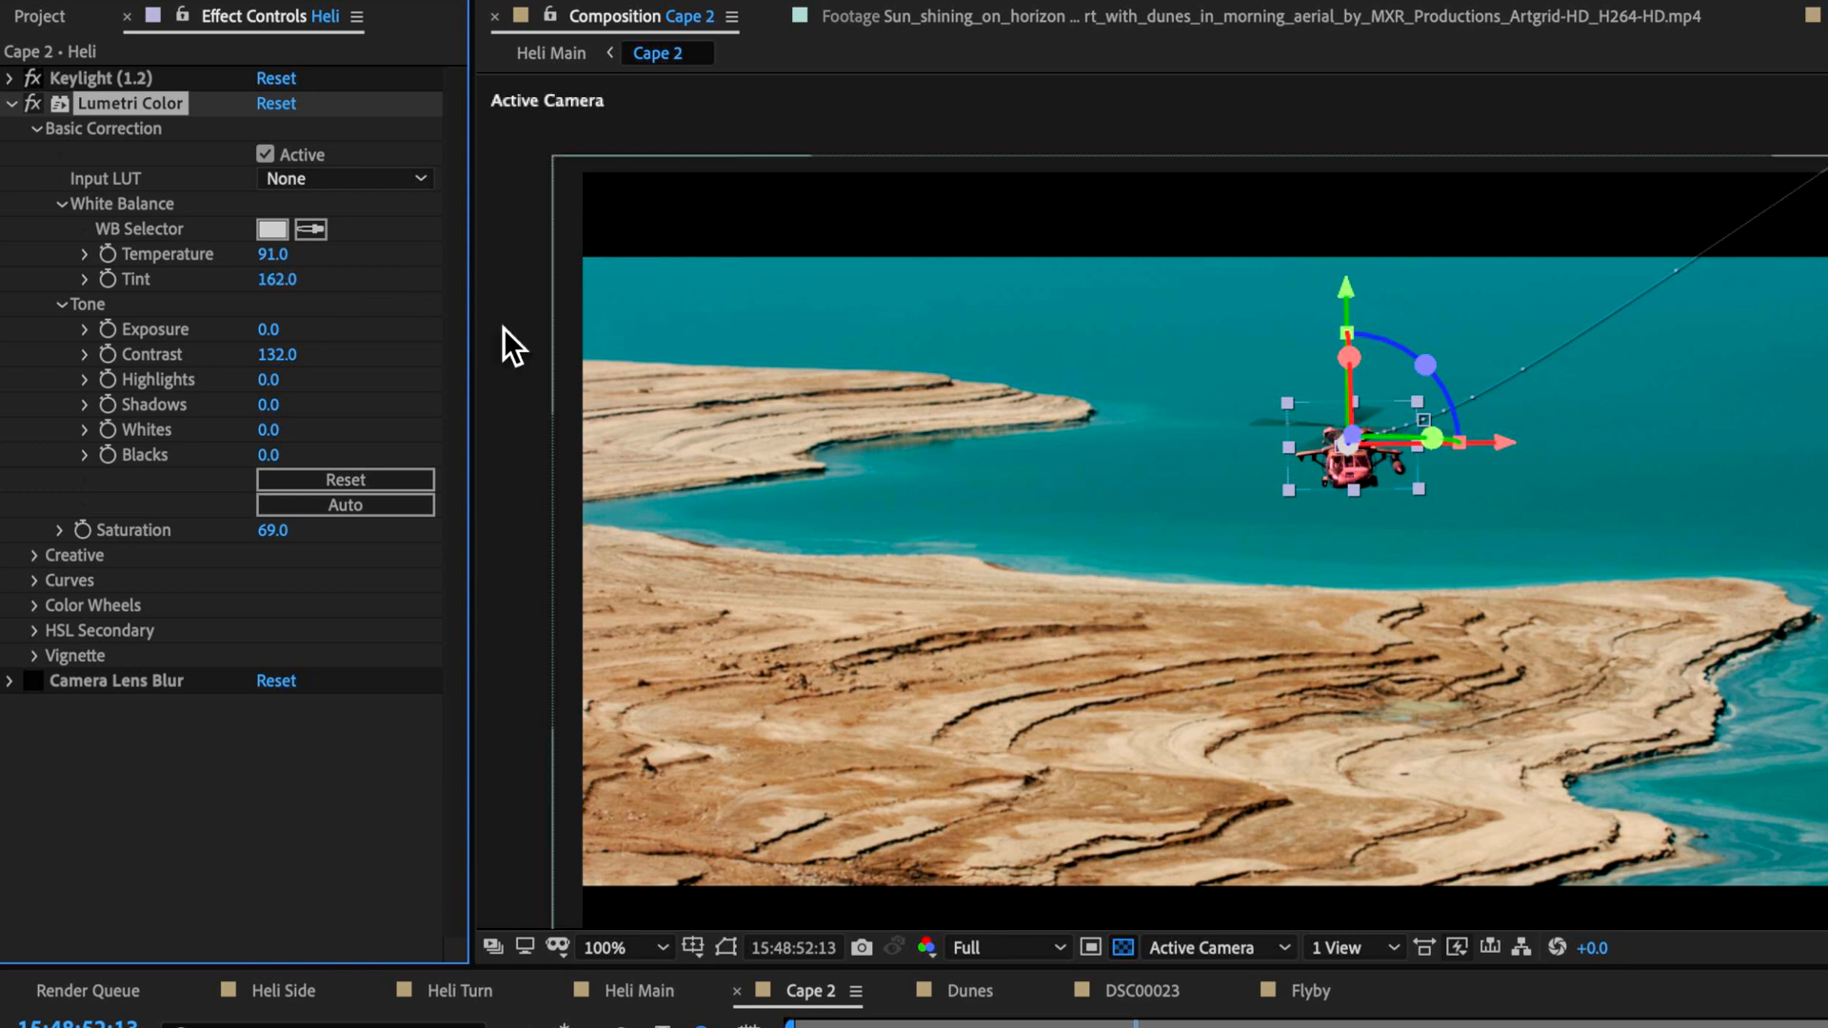
pyautogui.hotkey('ctrl', 'z')
pyautogui.moveTo(283, 358); pyautogui.dragTo(473, 364)
pyautogui.hotkey('ctrl', 'z')
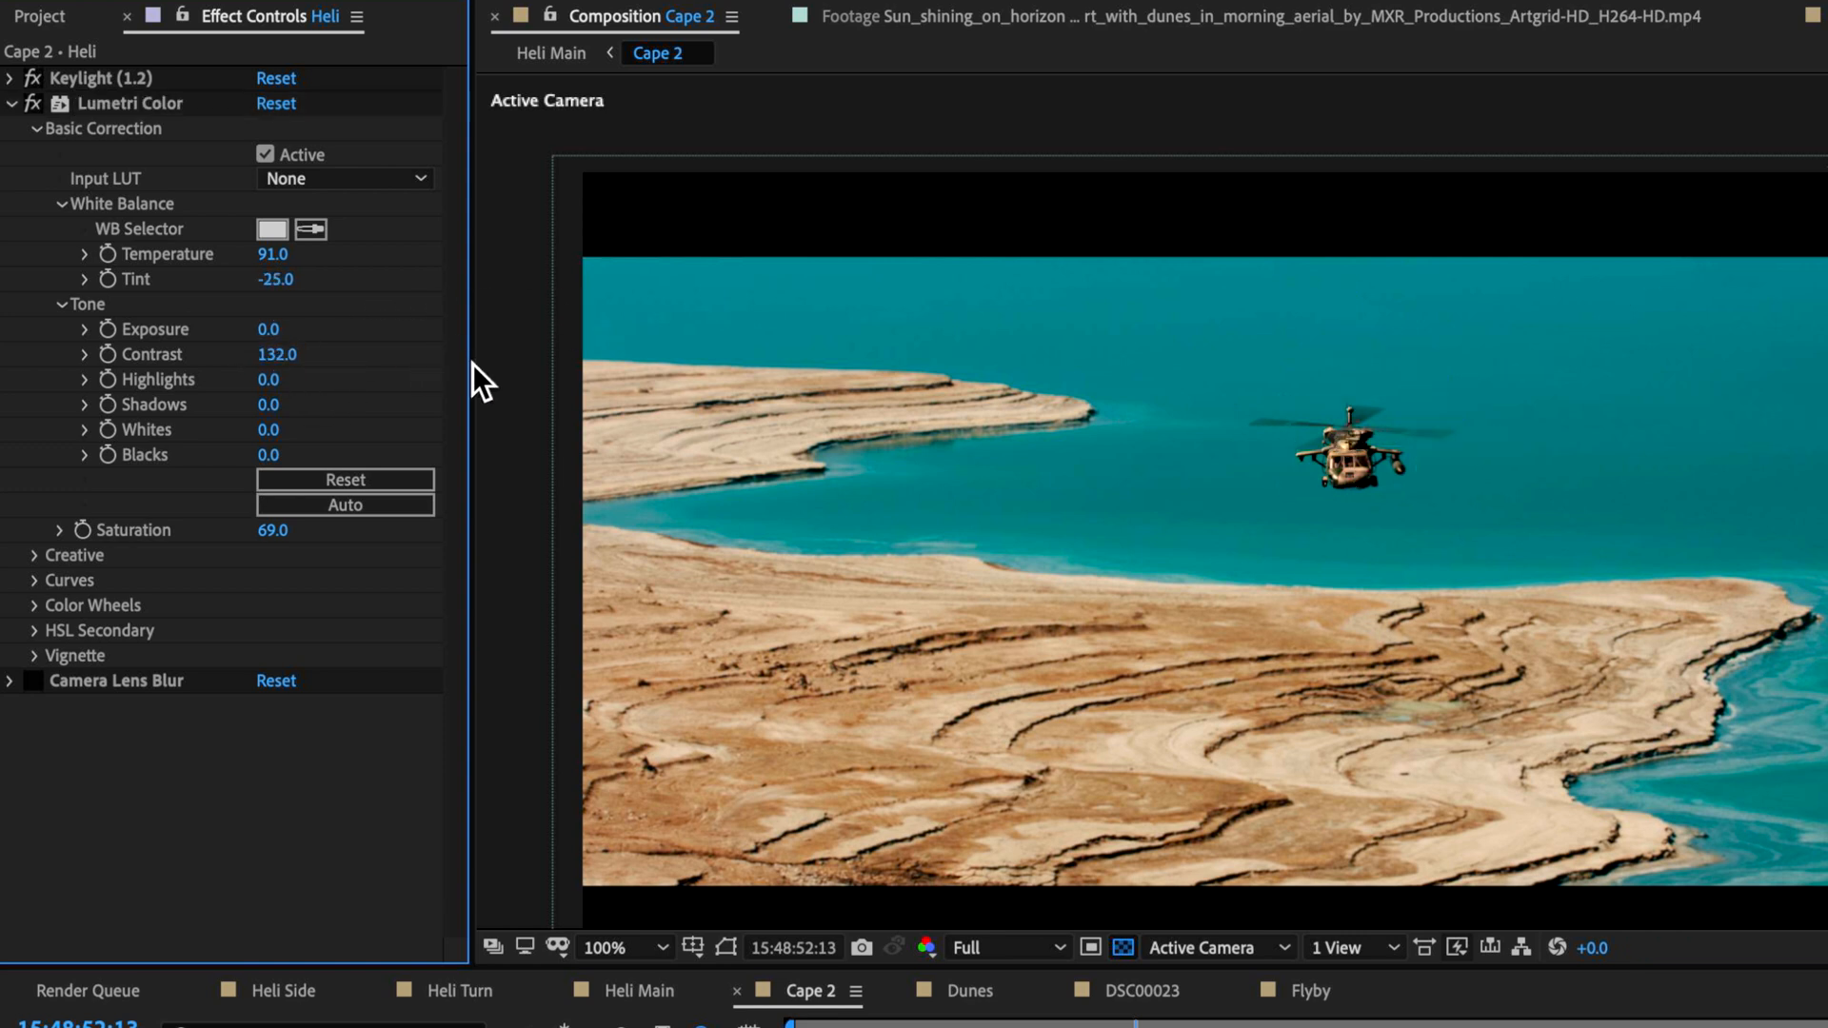
# Try a Split Toning shadow tint in Lumetri's Creative section, reset it and collapse the effect.
pyautogui.click(42, 558)
pyautogui.scroll(-1, 42, 559)
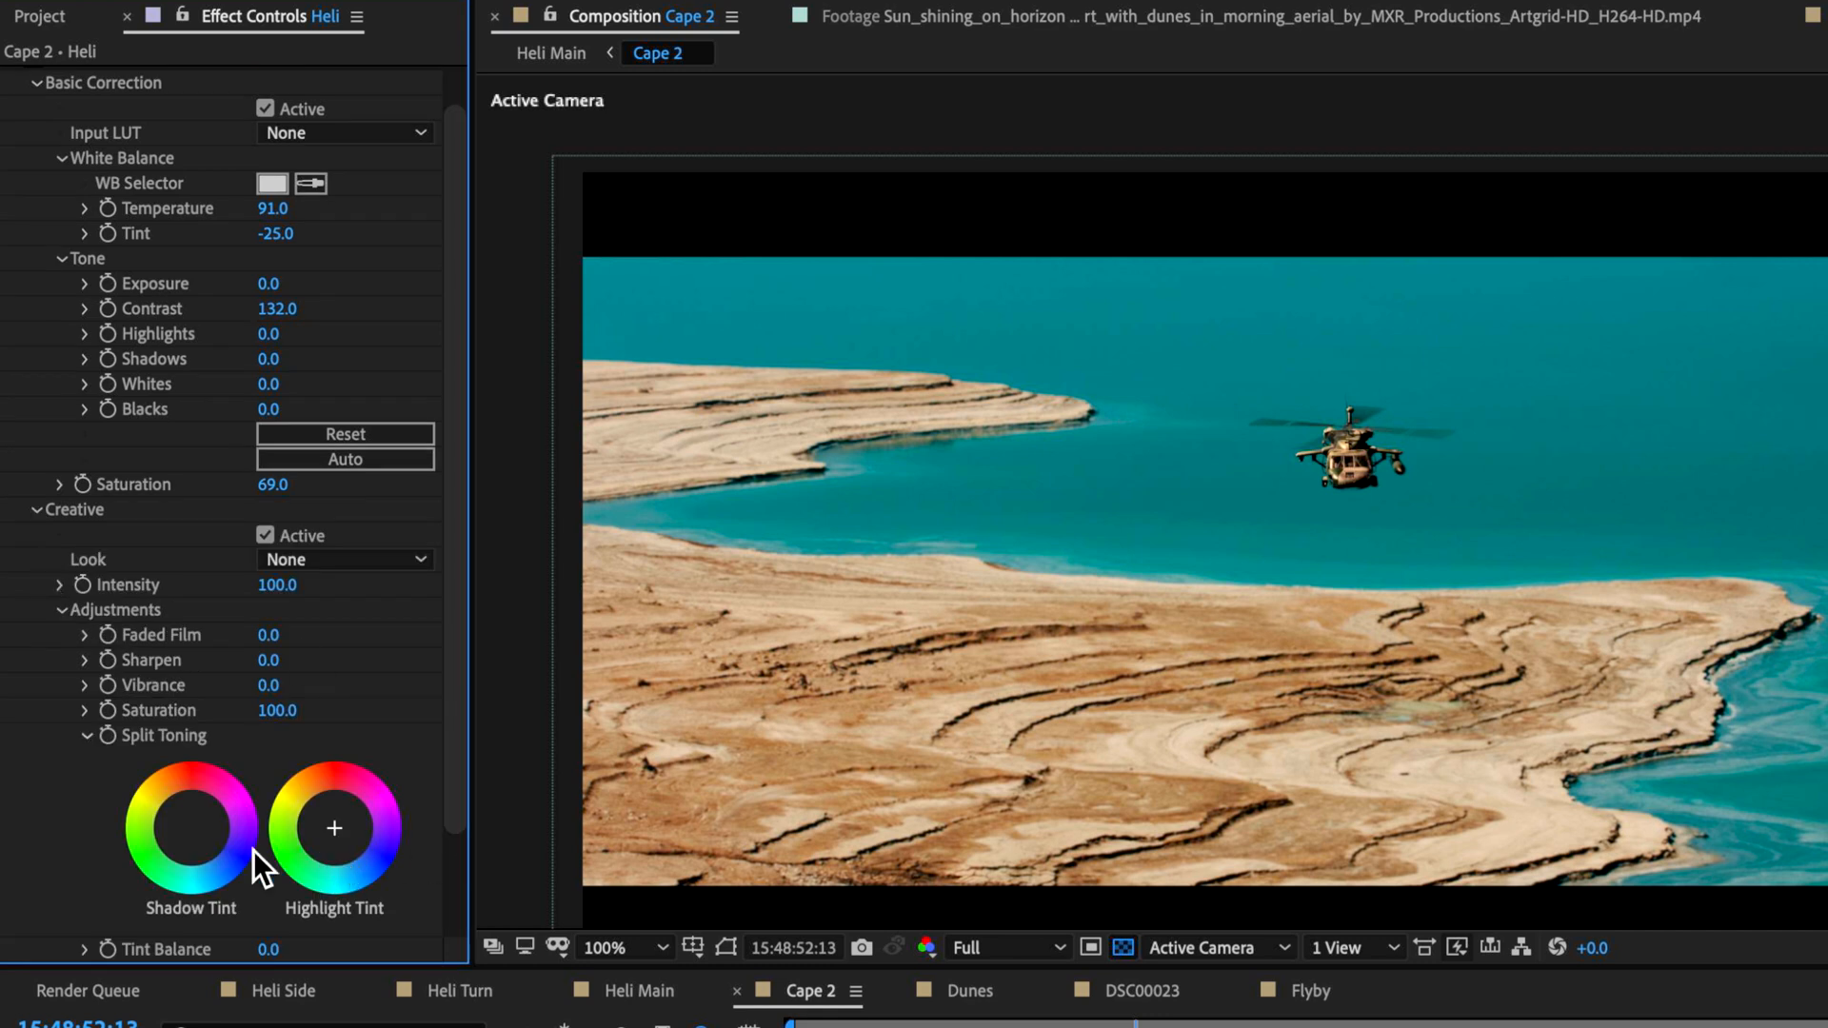
pyautogui.moveTo(202, 842); pyautogui.dragTo(202, 850)
pyautogui.doubleClick(197, 835)
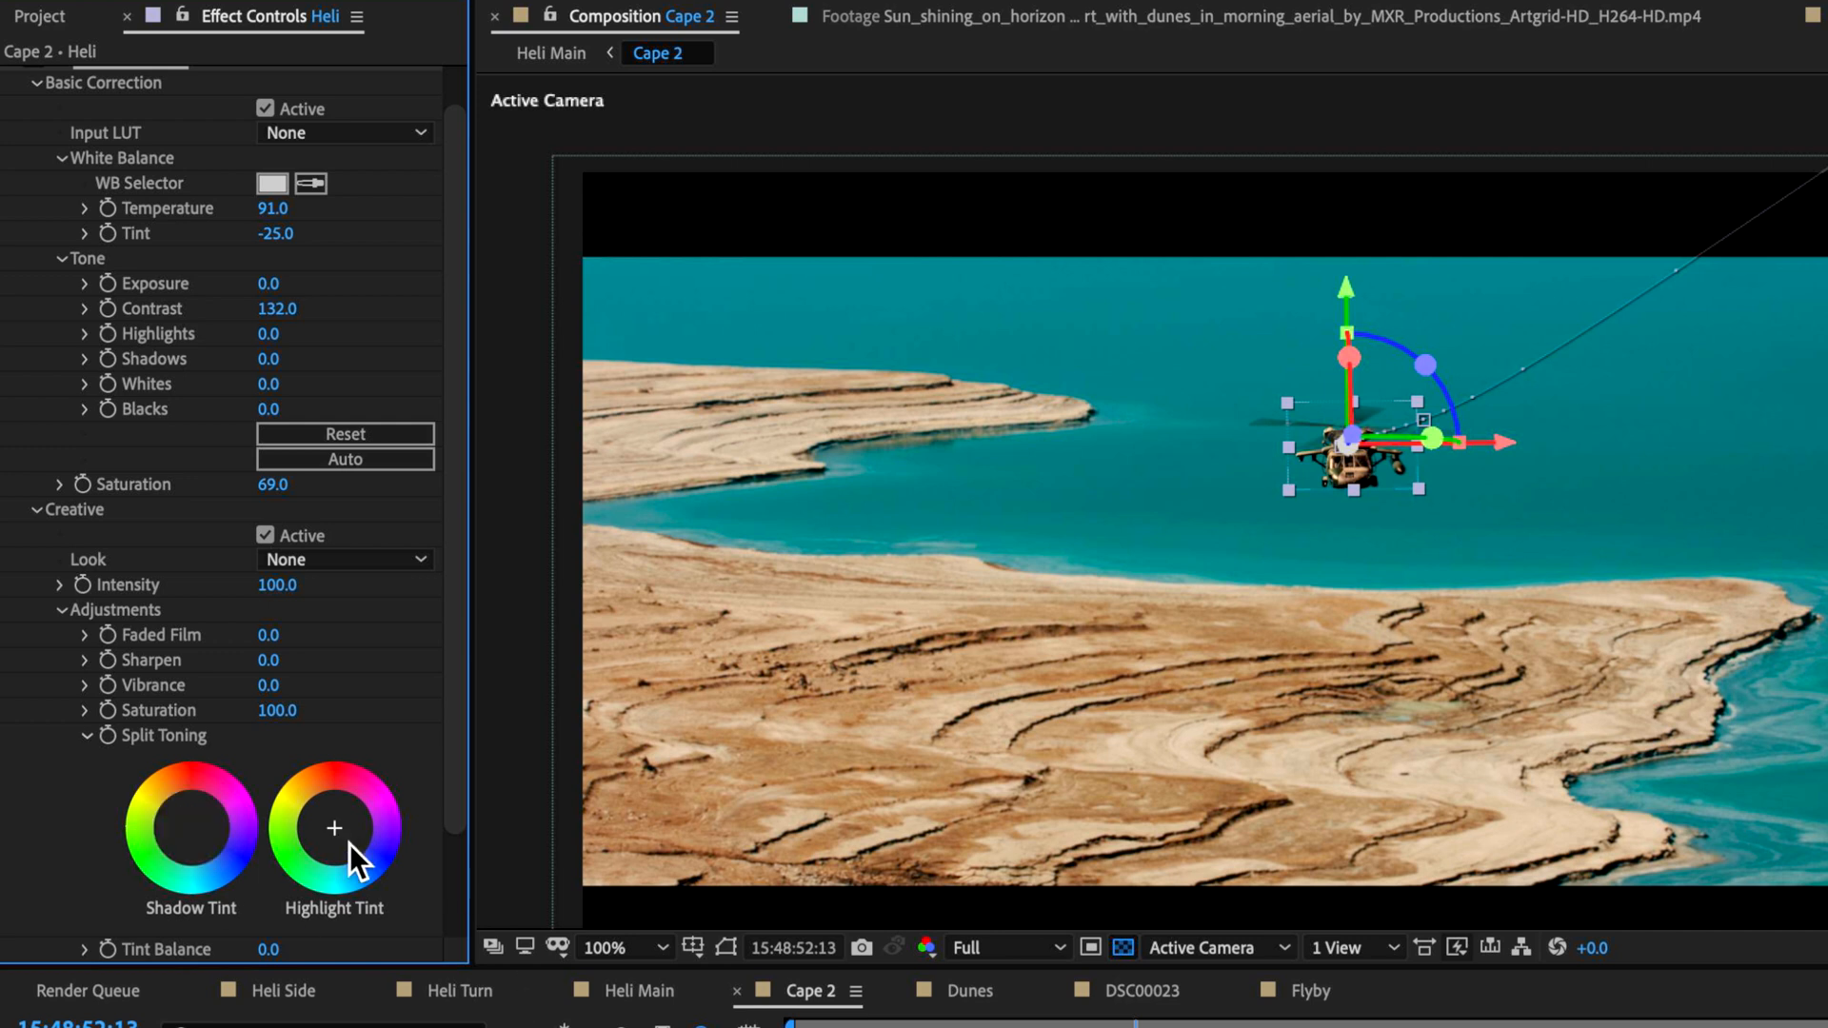
pyautogui.scroll(1, 11, 234)
pyautogui.click(7, 78)
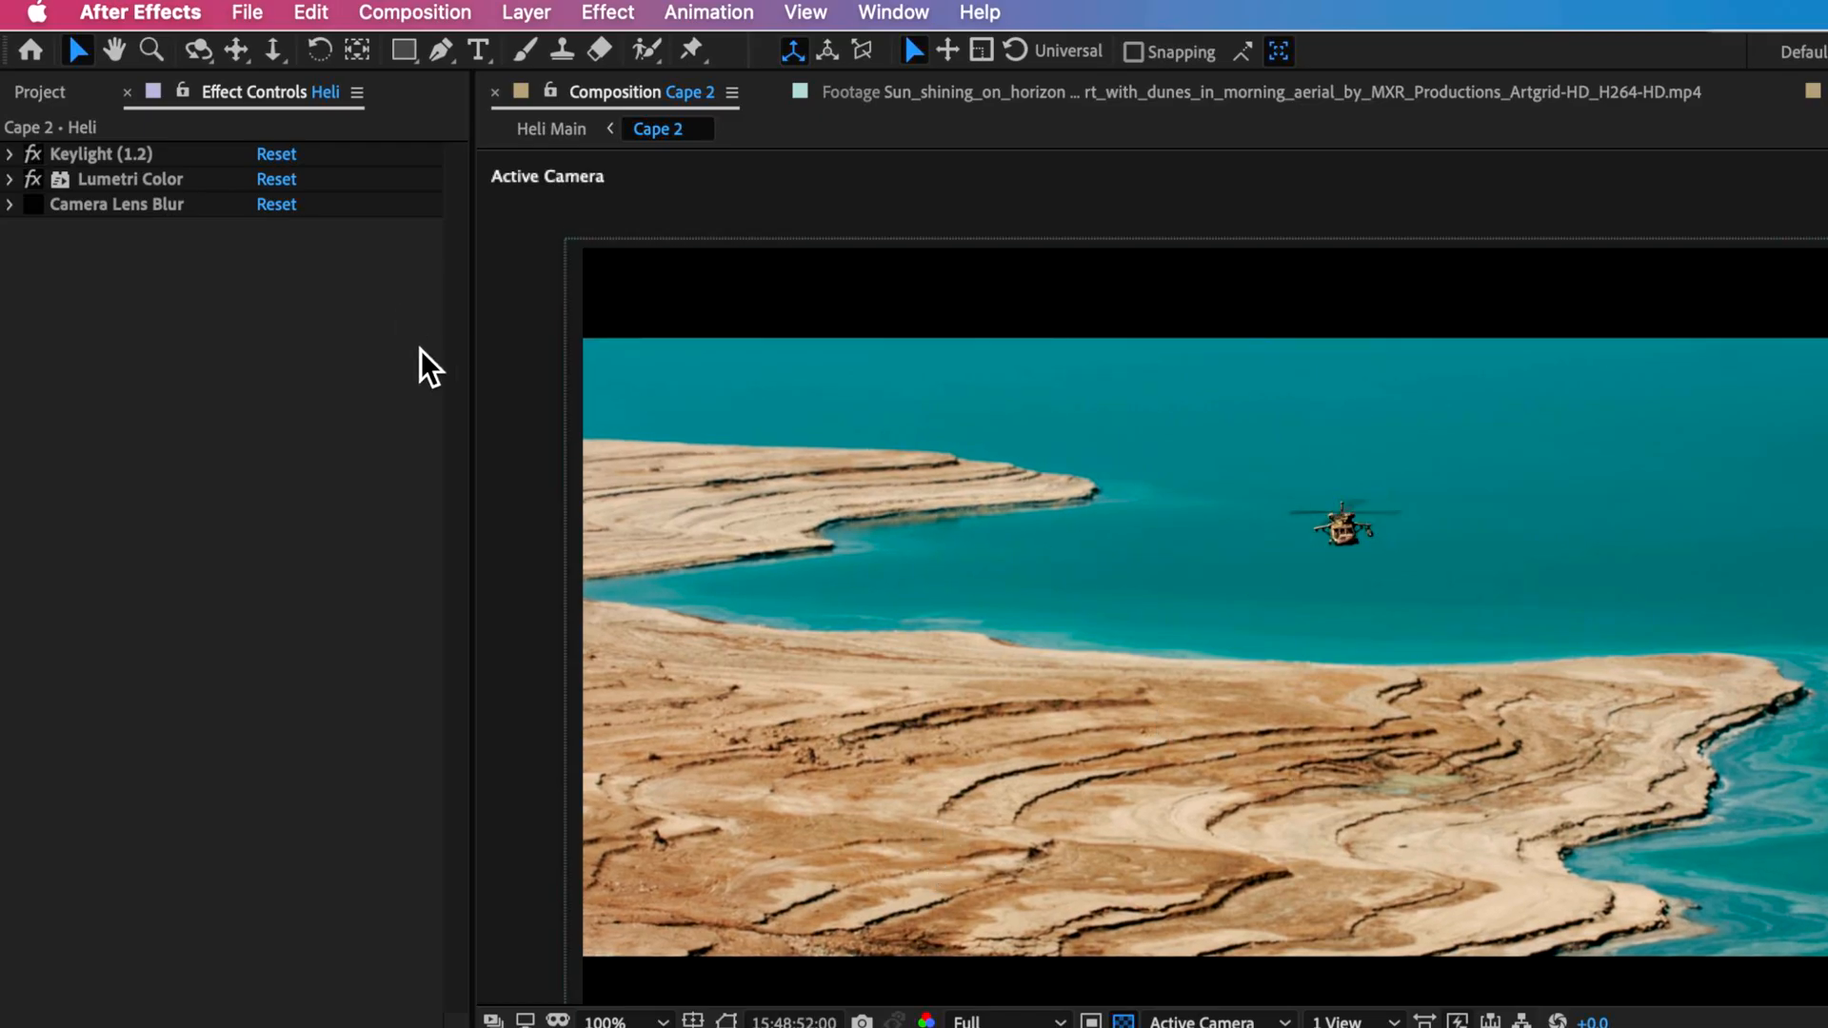
# Examine the settings of the Heli layer's Camera Lens Blur effect.
pyautogui.click(131, 203)
pyautogui.click(12, 205)
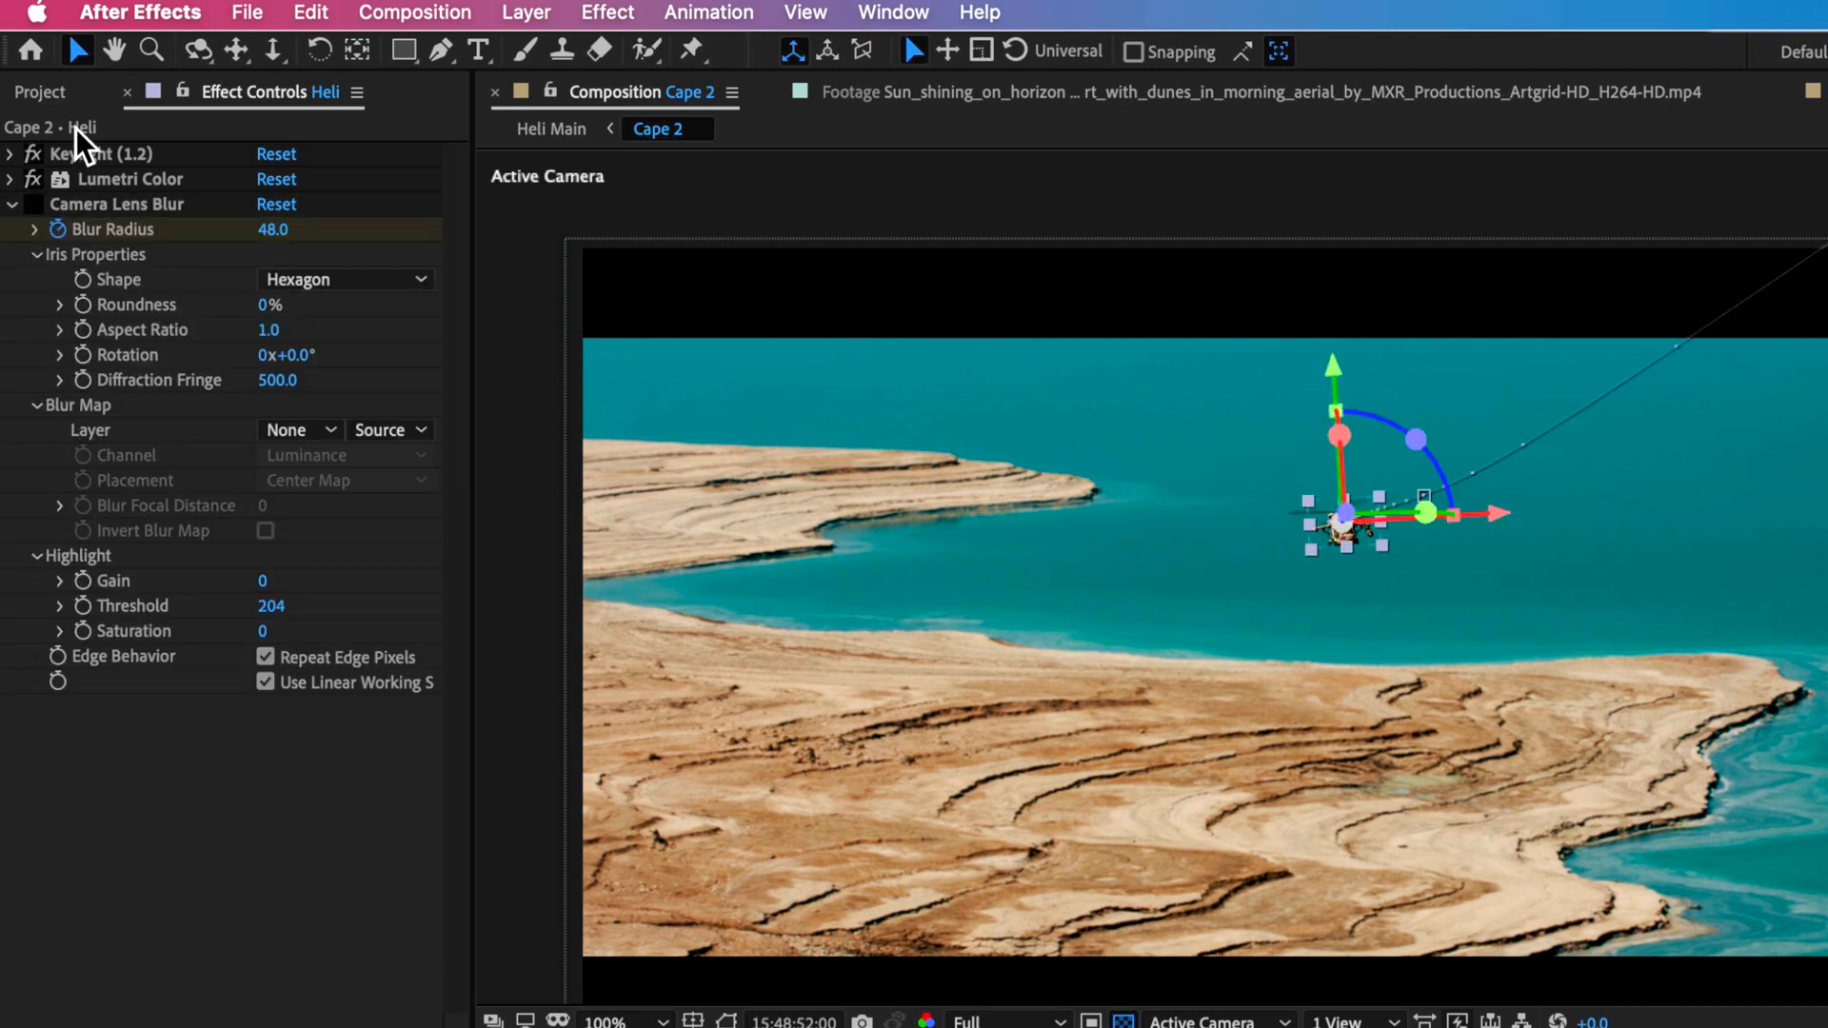
pyautogui.click(11, 206)
# Try adding a second Camera Lens Blur effect to the Heli layer and delete the duplicate.
pyautogui.click(607, 13)
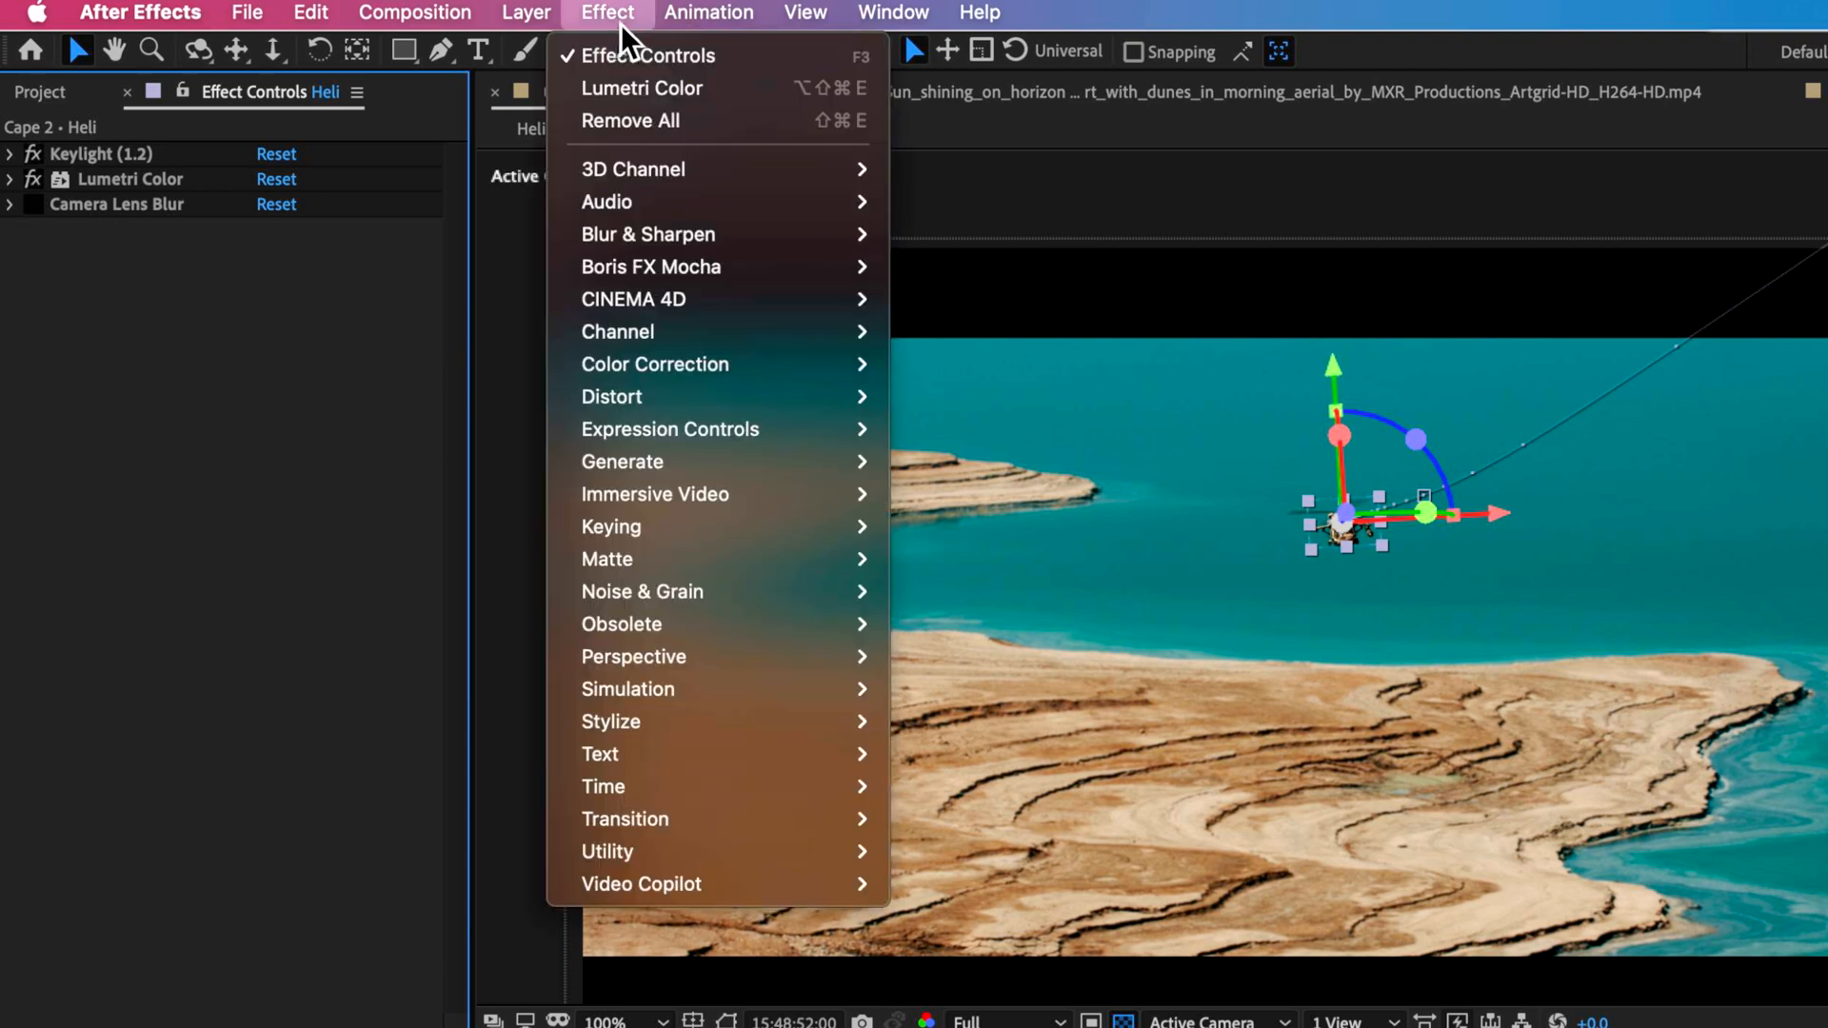
pyautogui.moveTo(694, 245)
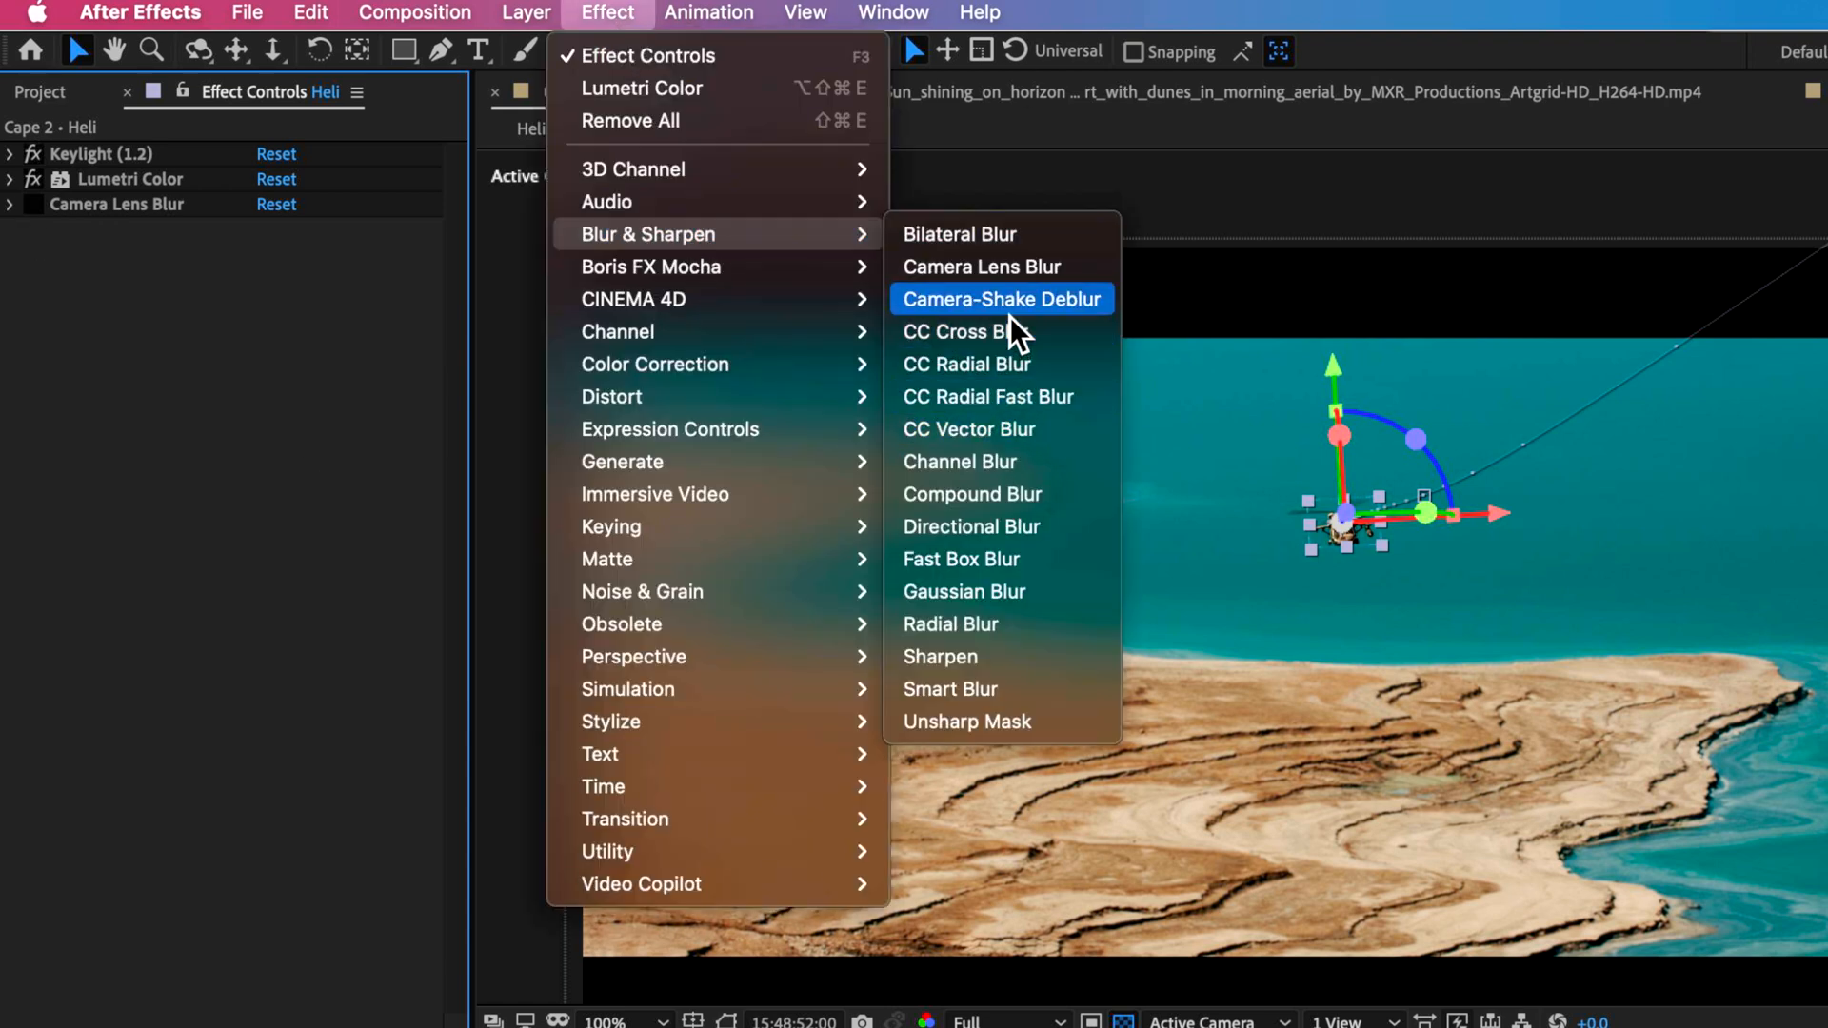
pyautogui.click(1010, 267)
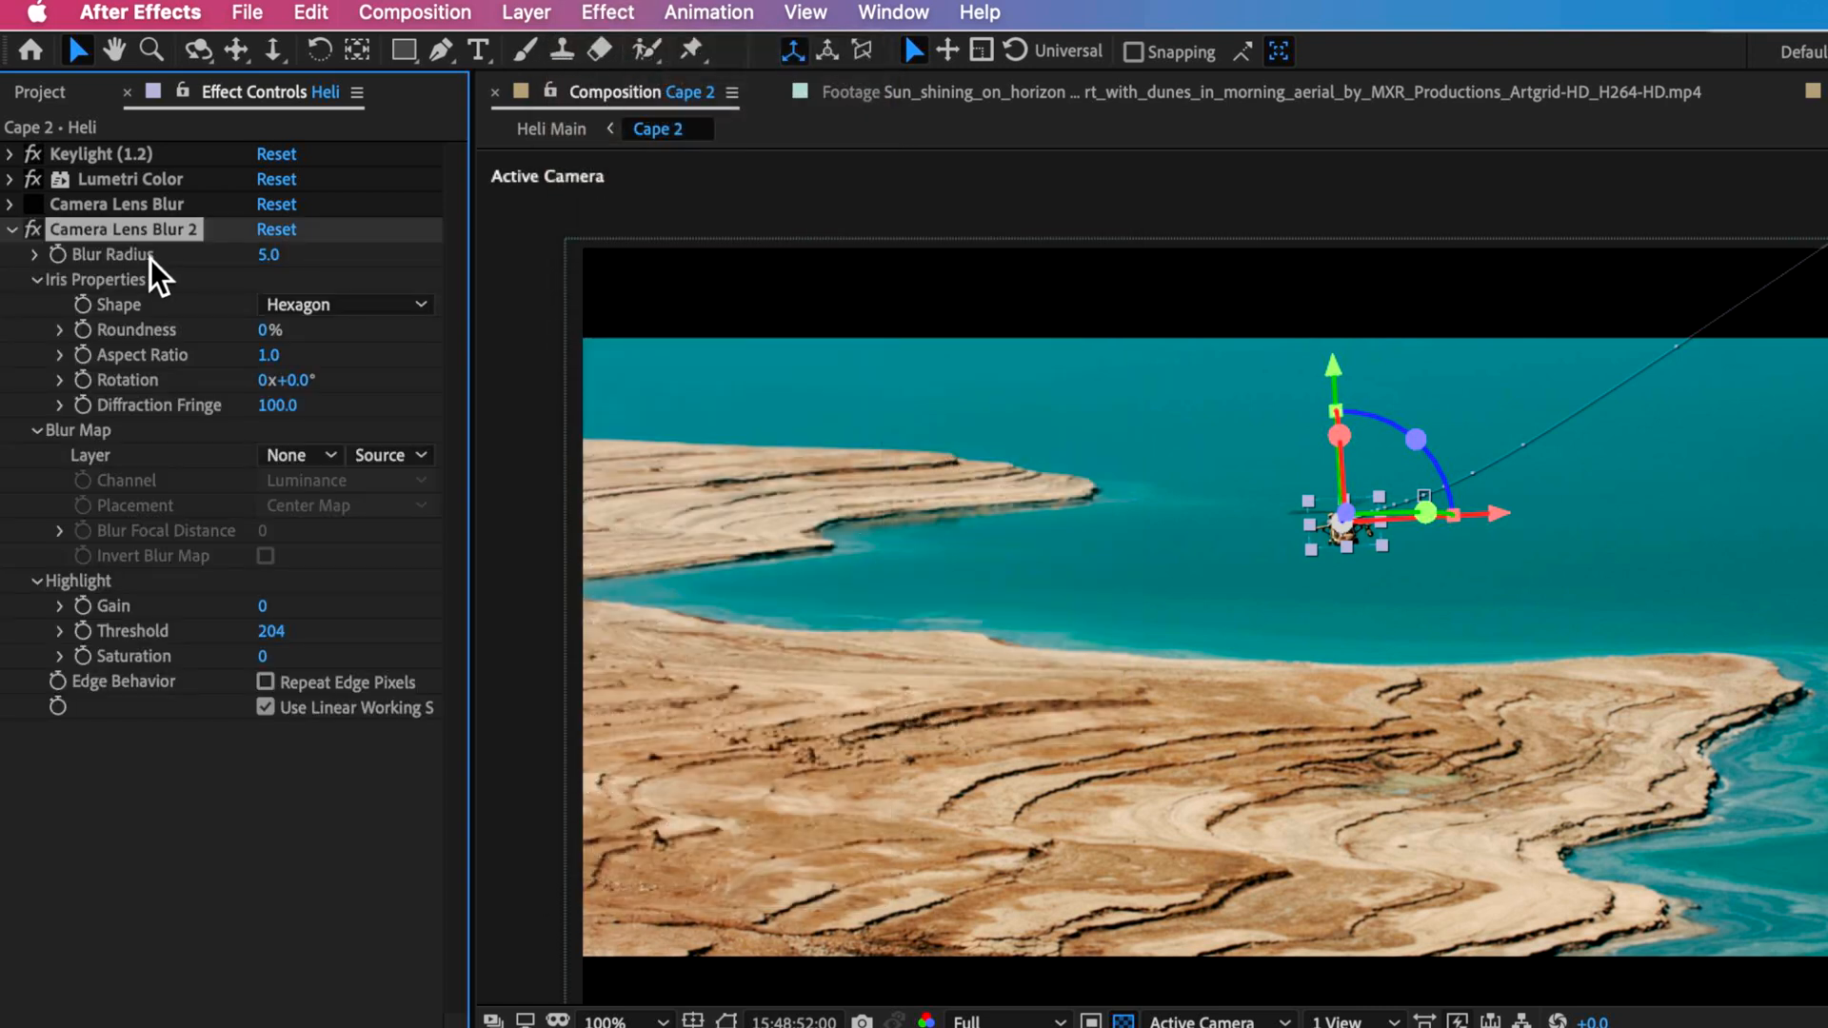
pyautogui.click(126, 238)
pyautogui.press('Delete')
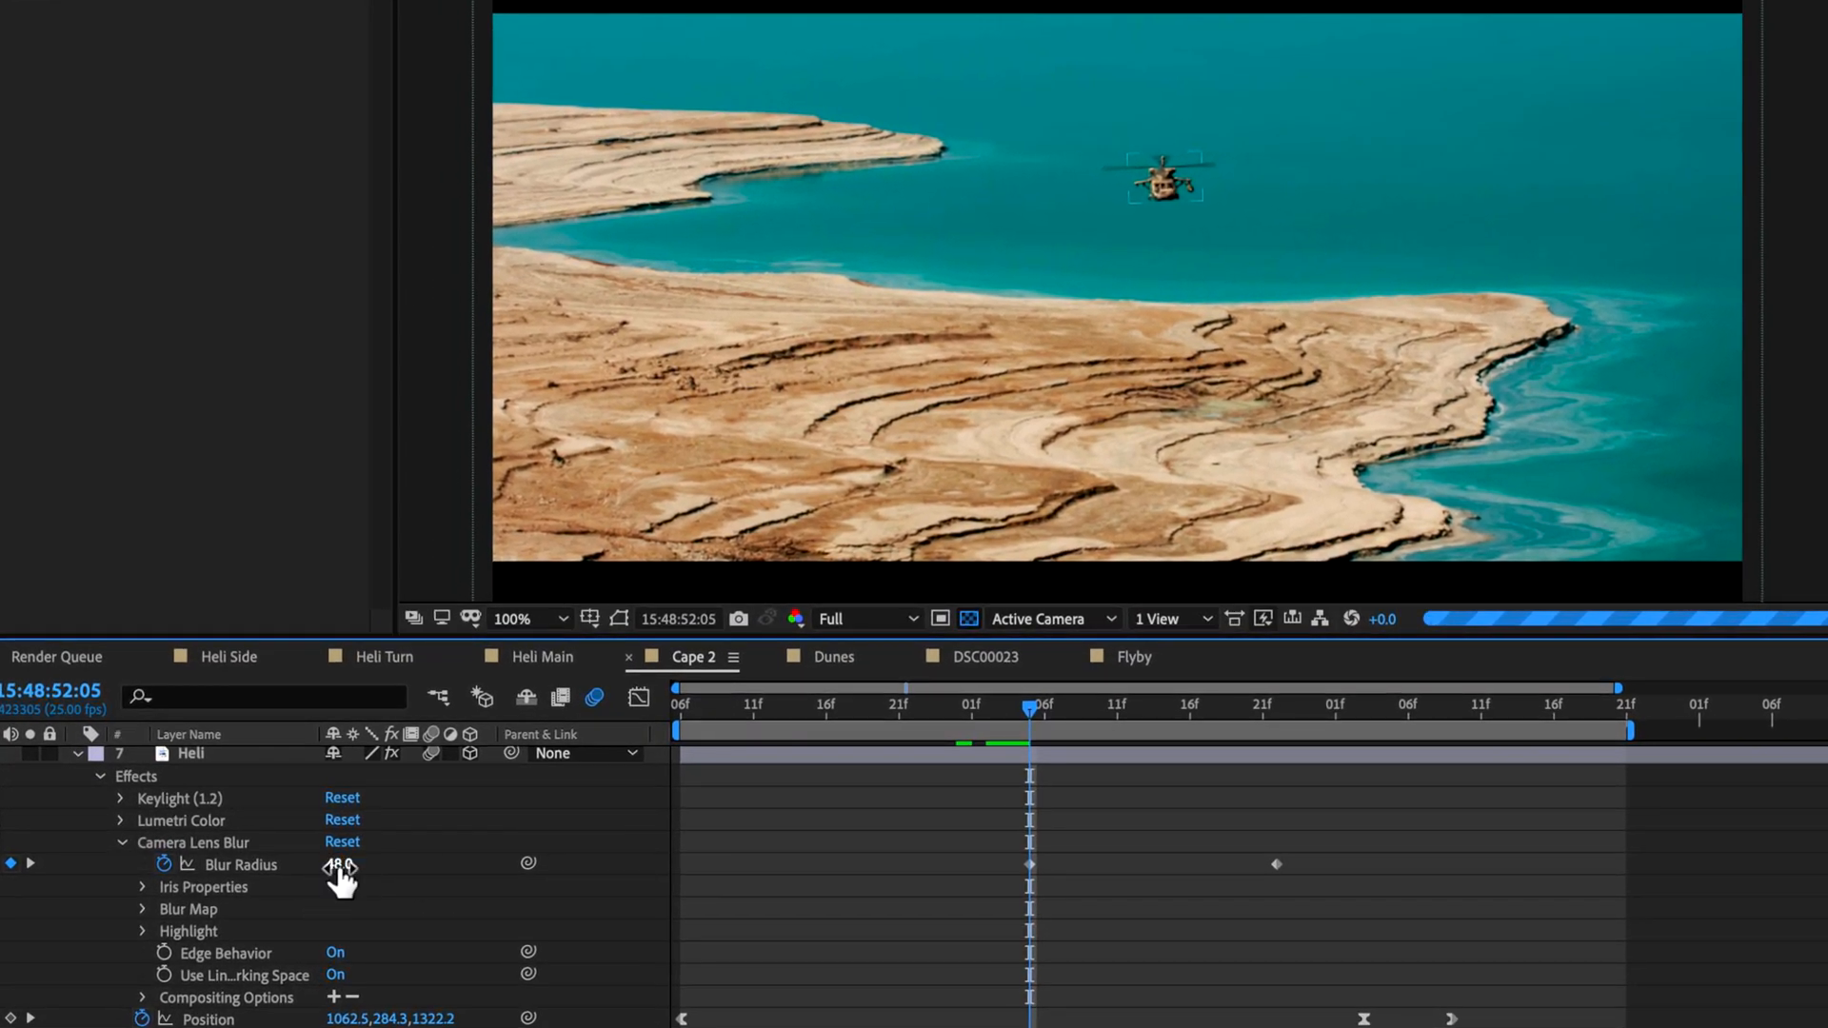
# Try a Blur Radius of 0 at the first Camera Lens Blur keyframe, restore 48 and scrub toward the second keyframe.
pyautogui.moveTo(340, 868); pyautogui.dragTo(257, 870)
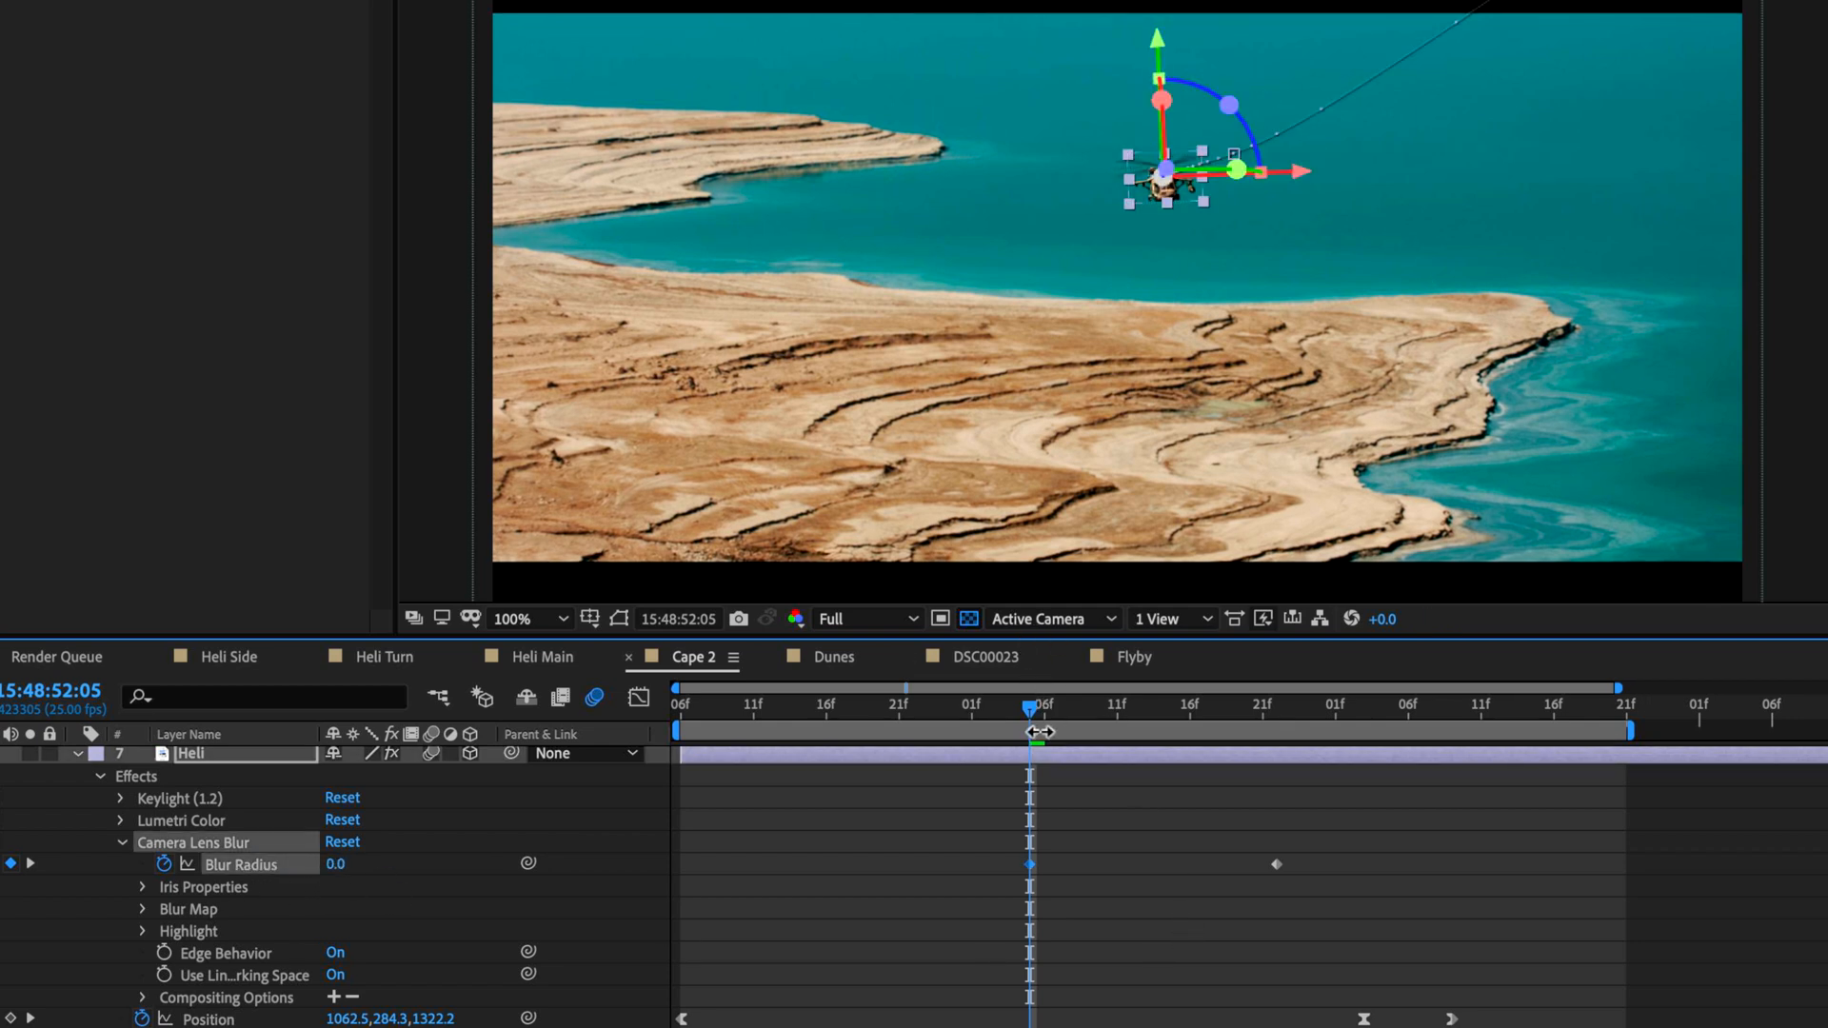
pyautogui.moveTo(373, 871); pyautogui.dragTo(417, 877)
pyautogui.click(1132, 926)
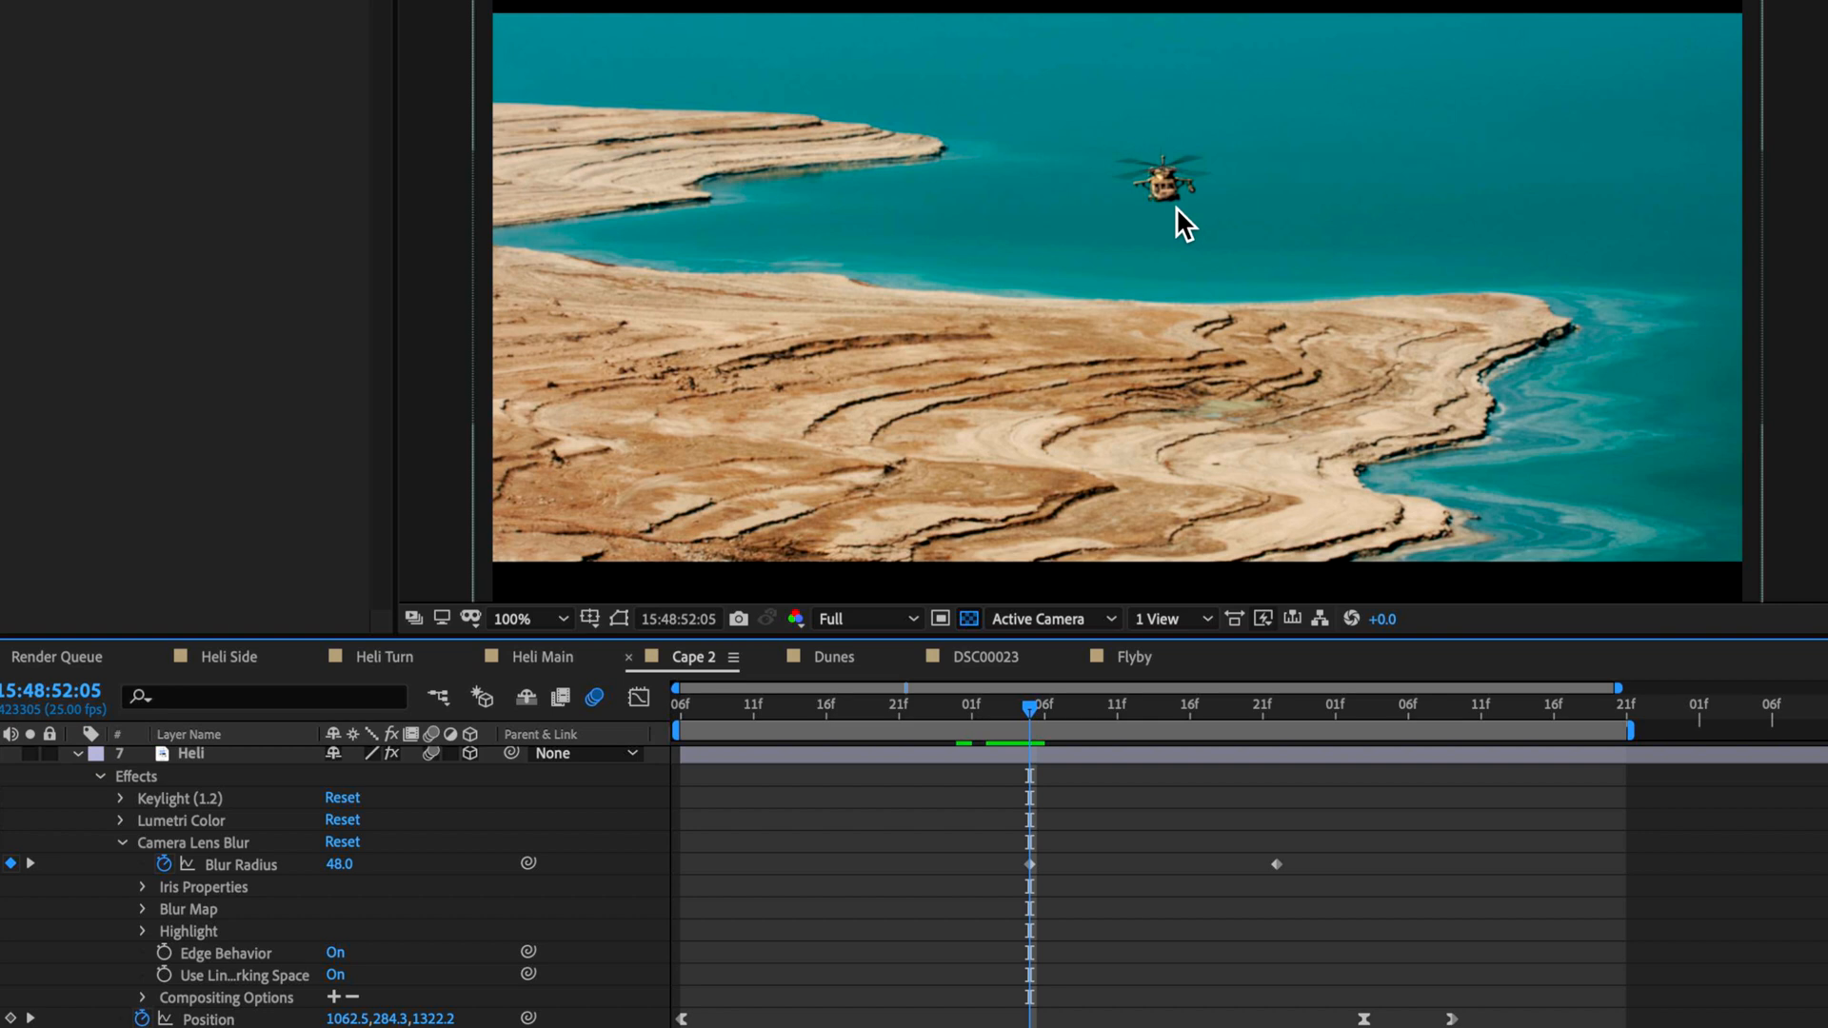
pyautogui.click(1071, 752)
pyautogui.moveTo(1063, 716); pyautogui.dragTo(1276, 744)
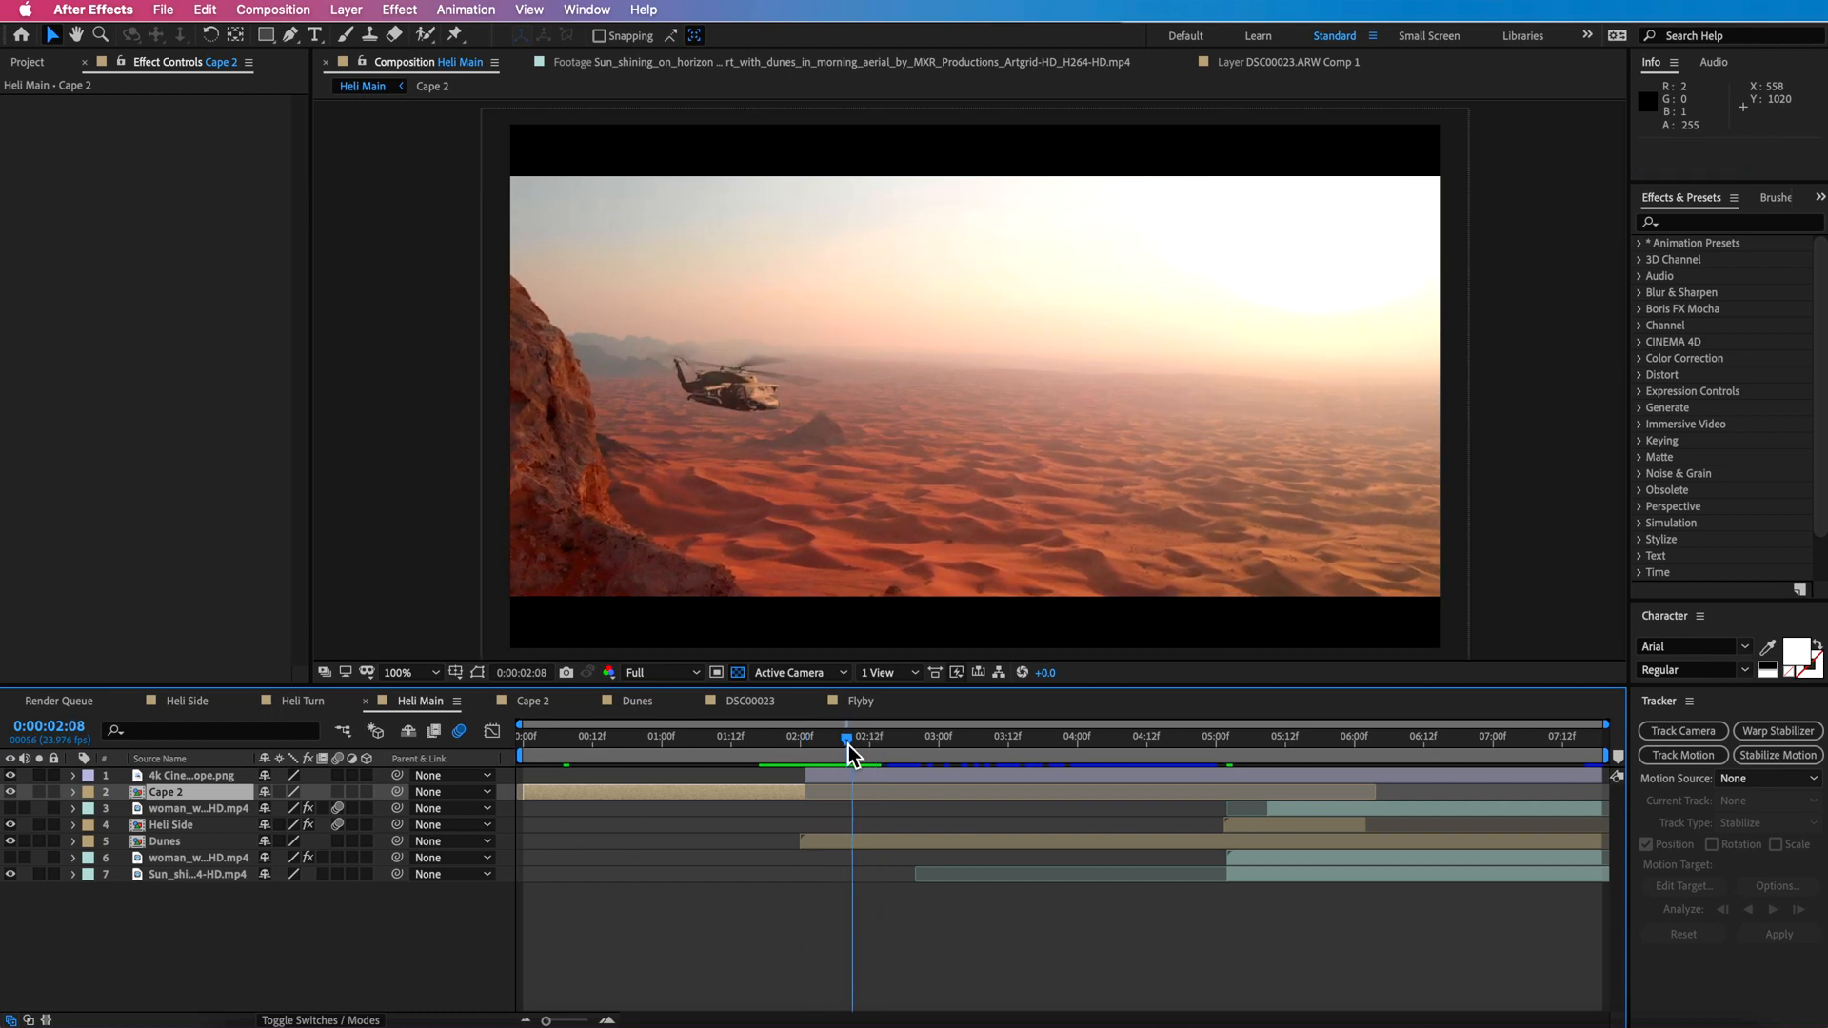
# Open the Sony0126 composition and move through the rotating helicopter clip to its side view at 2:13:40:19.
pyautogui.click(19, 64)
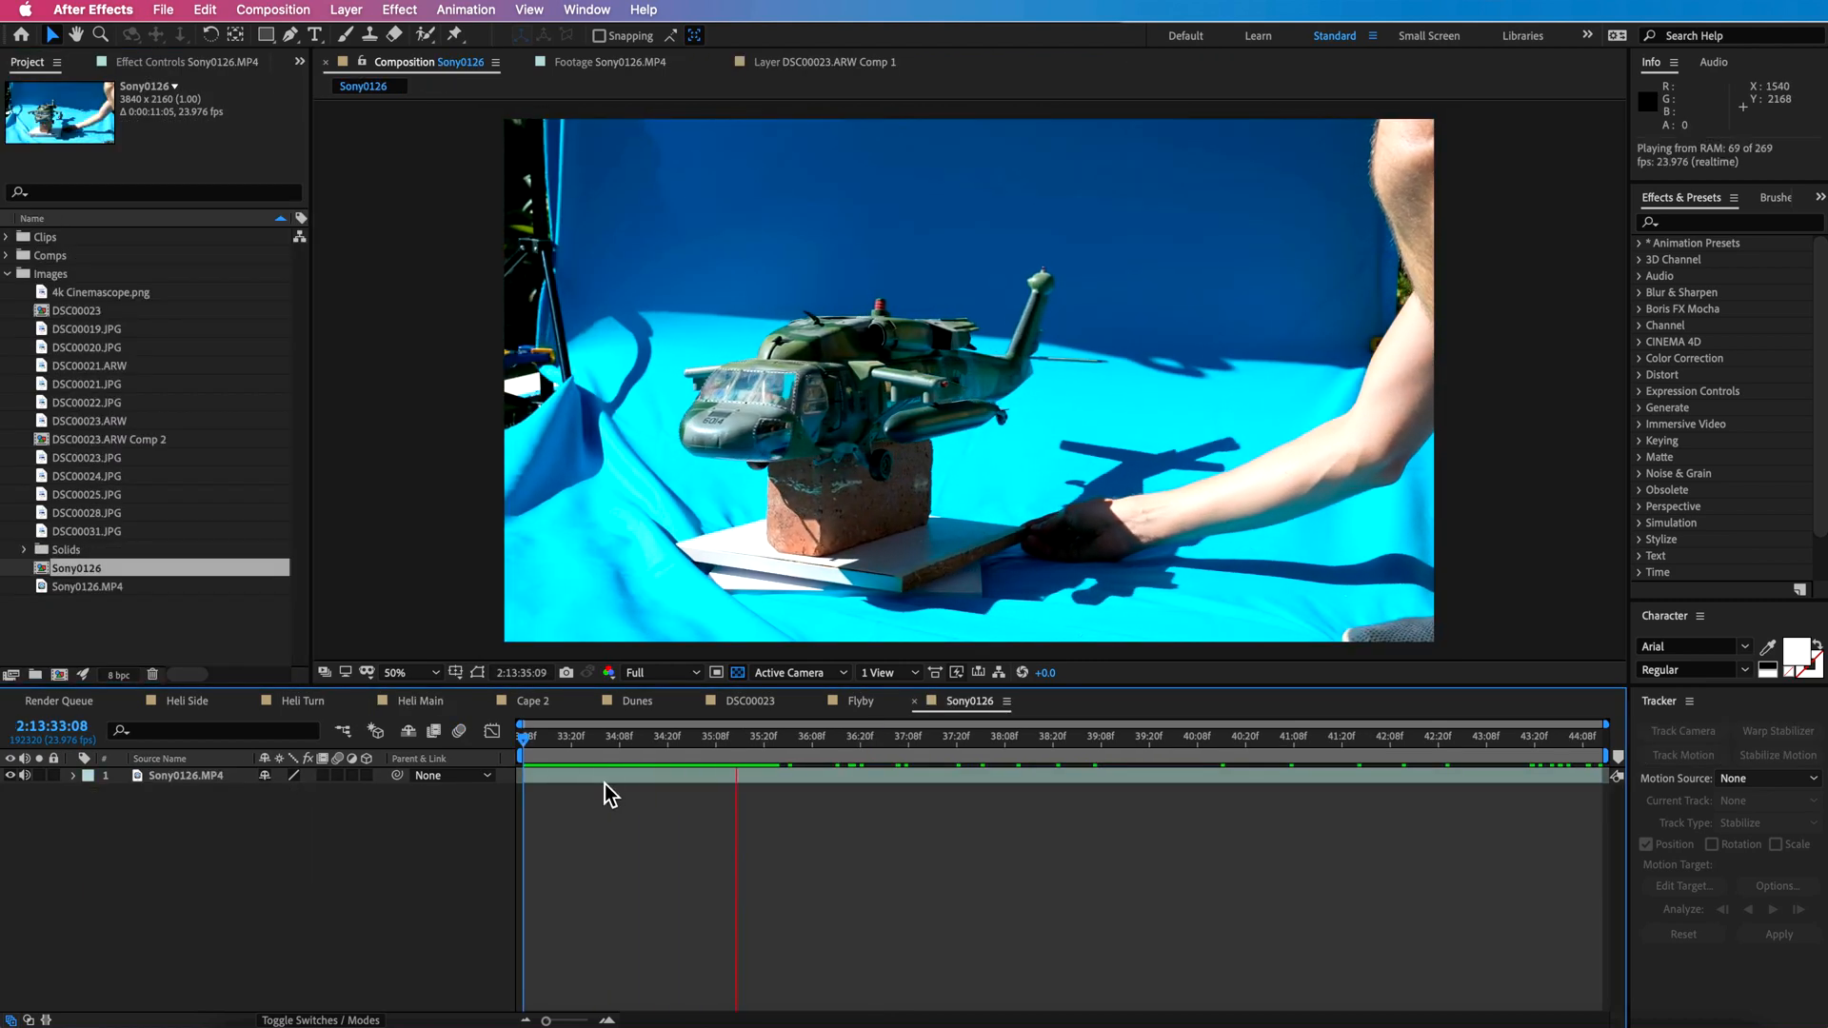
pyautogui.click(541, 754)
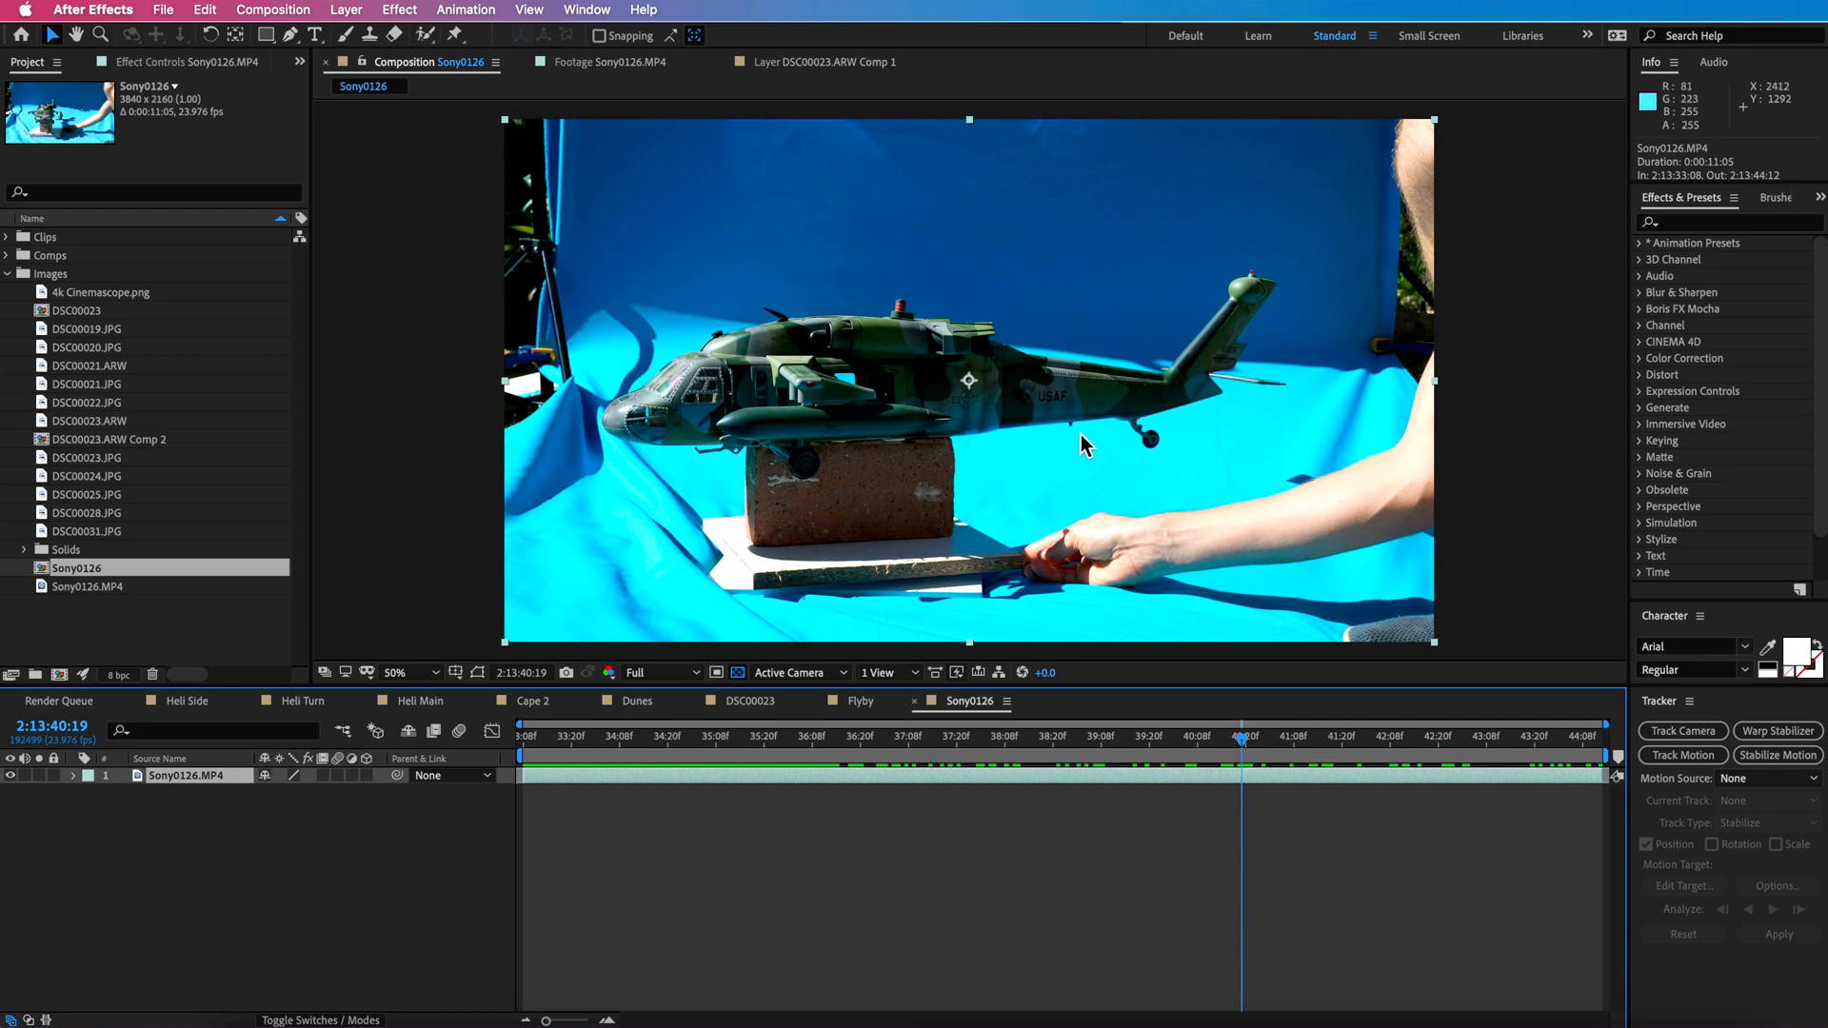
# Draw a loose, closed Pen tool mask around the whole helicopter on the Sony0126.MP4 layer at 2:13:40:19.
pyautogui.scroll(1, 987, 440)
pyautogui.moveTo(506, 499); pyautogui.dragTo(676, 463)
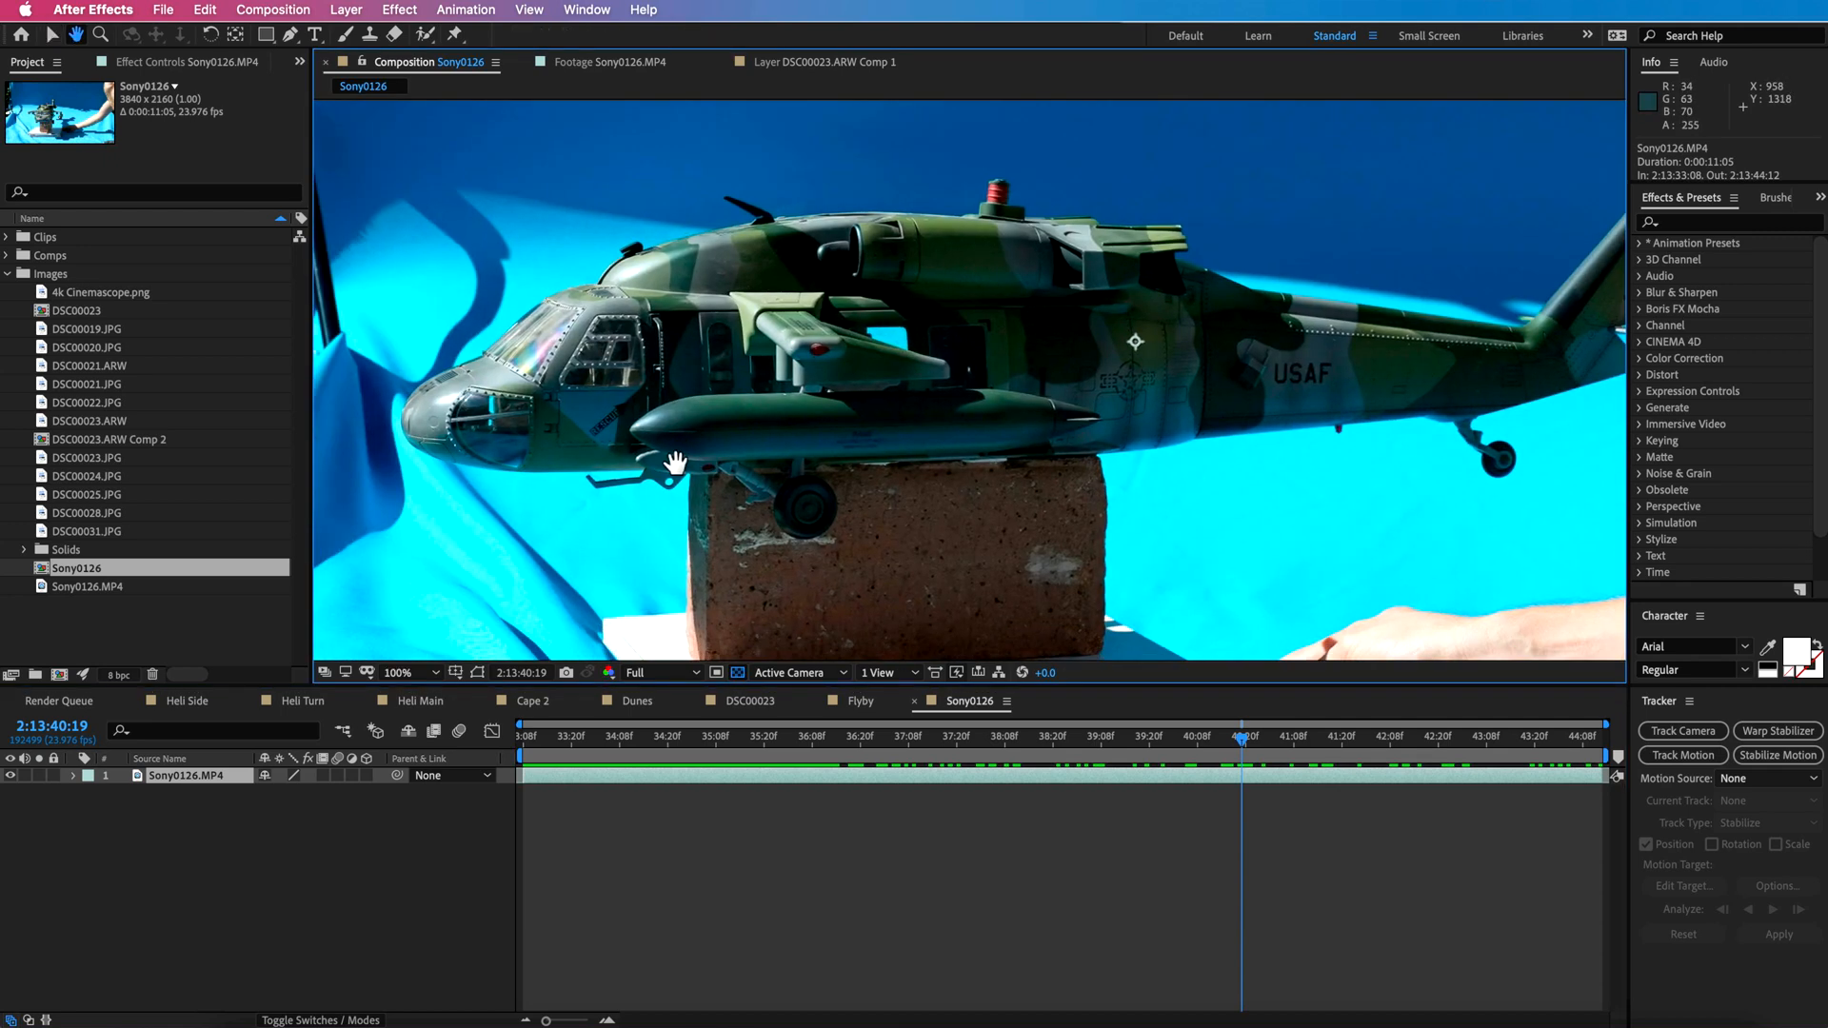
pyautogui.press('g')
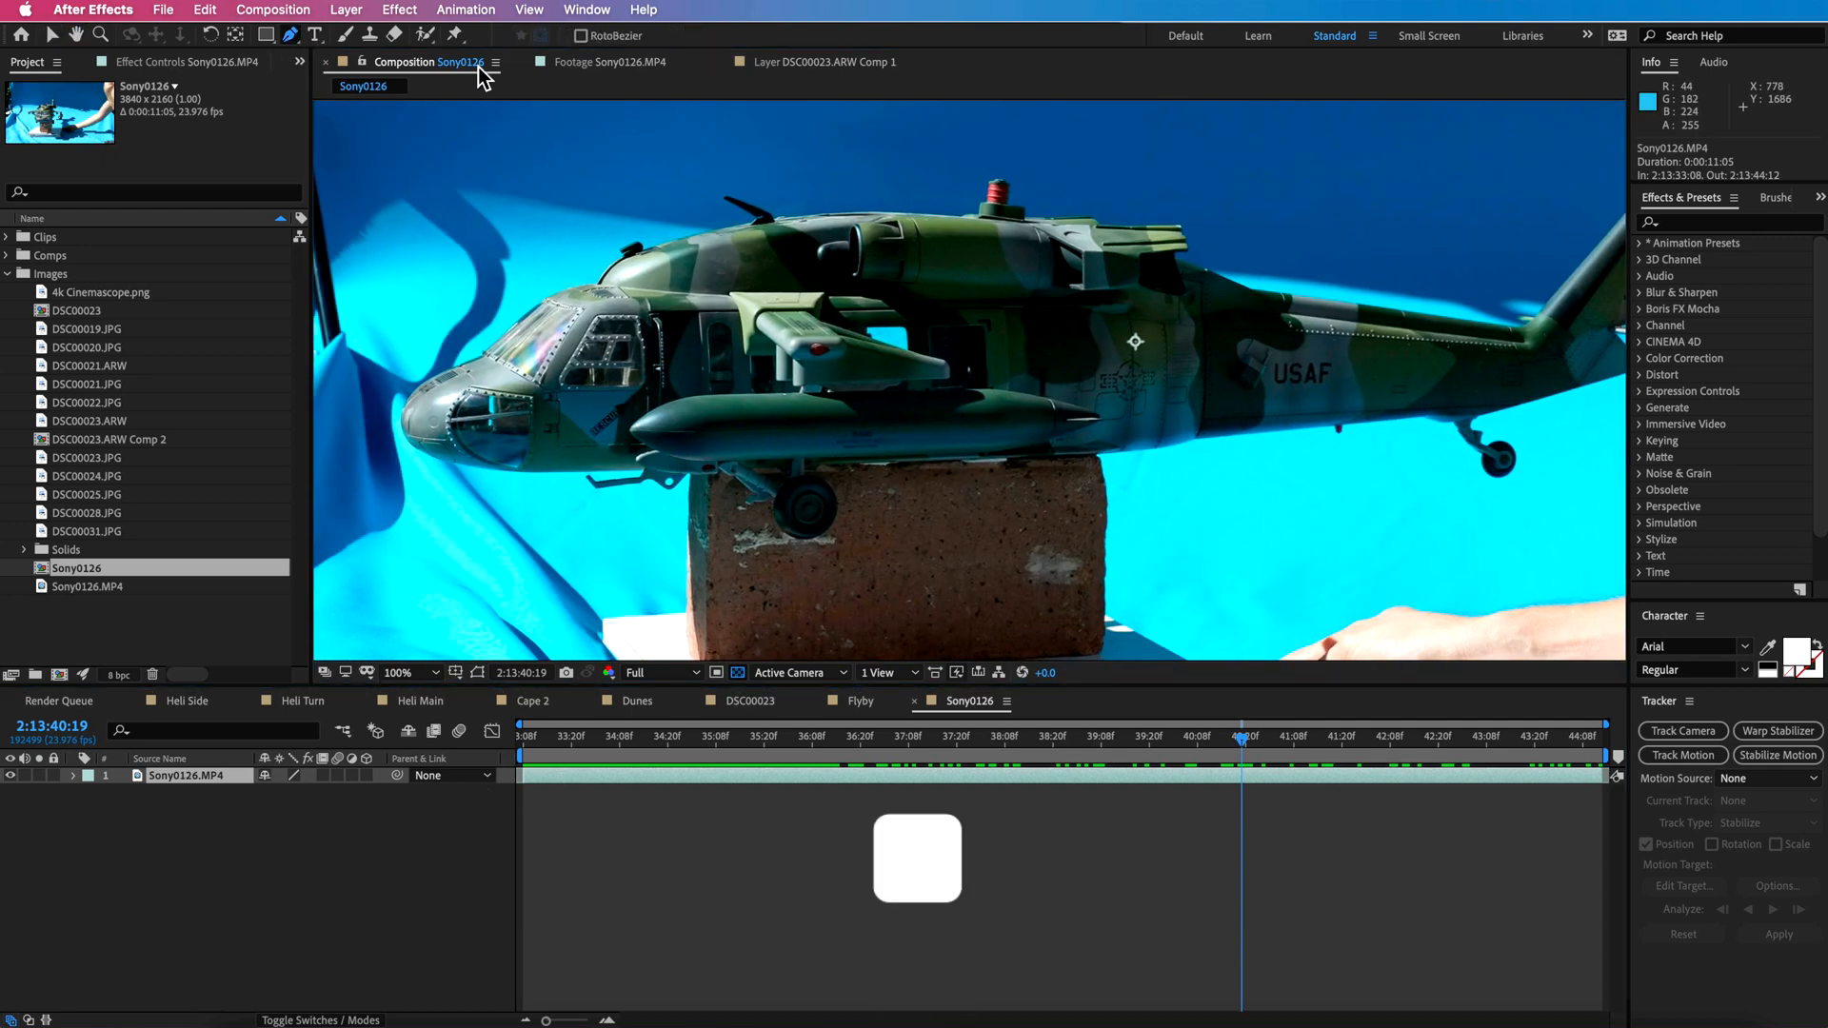
pyautogui.click(793, 172)
pyautogui.moveTo(477, 292); pyautogui.dragTo(454, 333)
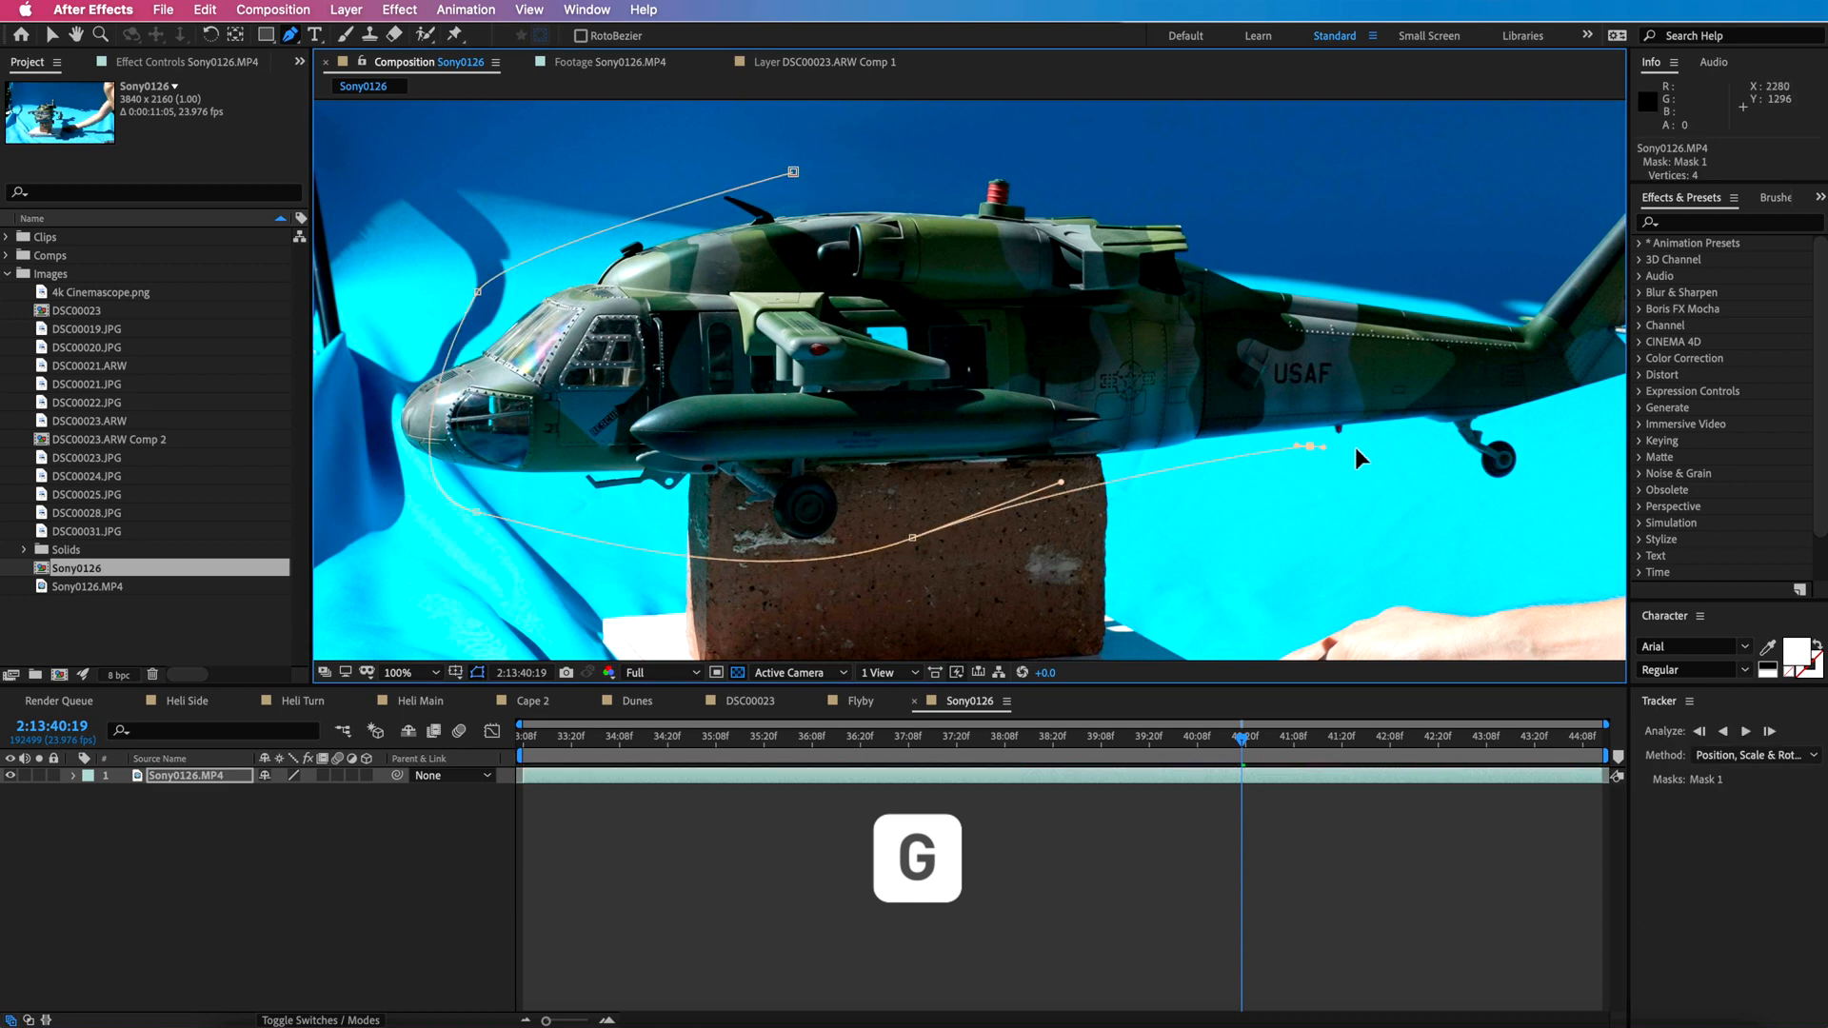
pyautogui.moveTo(1539, 505); pyautogui.dragTo(1186, 485)
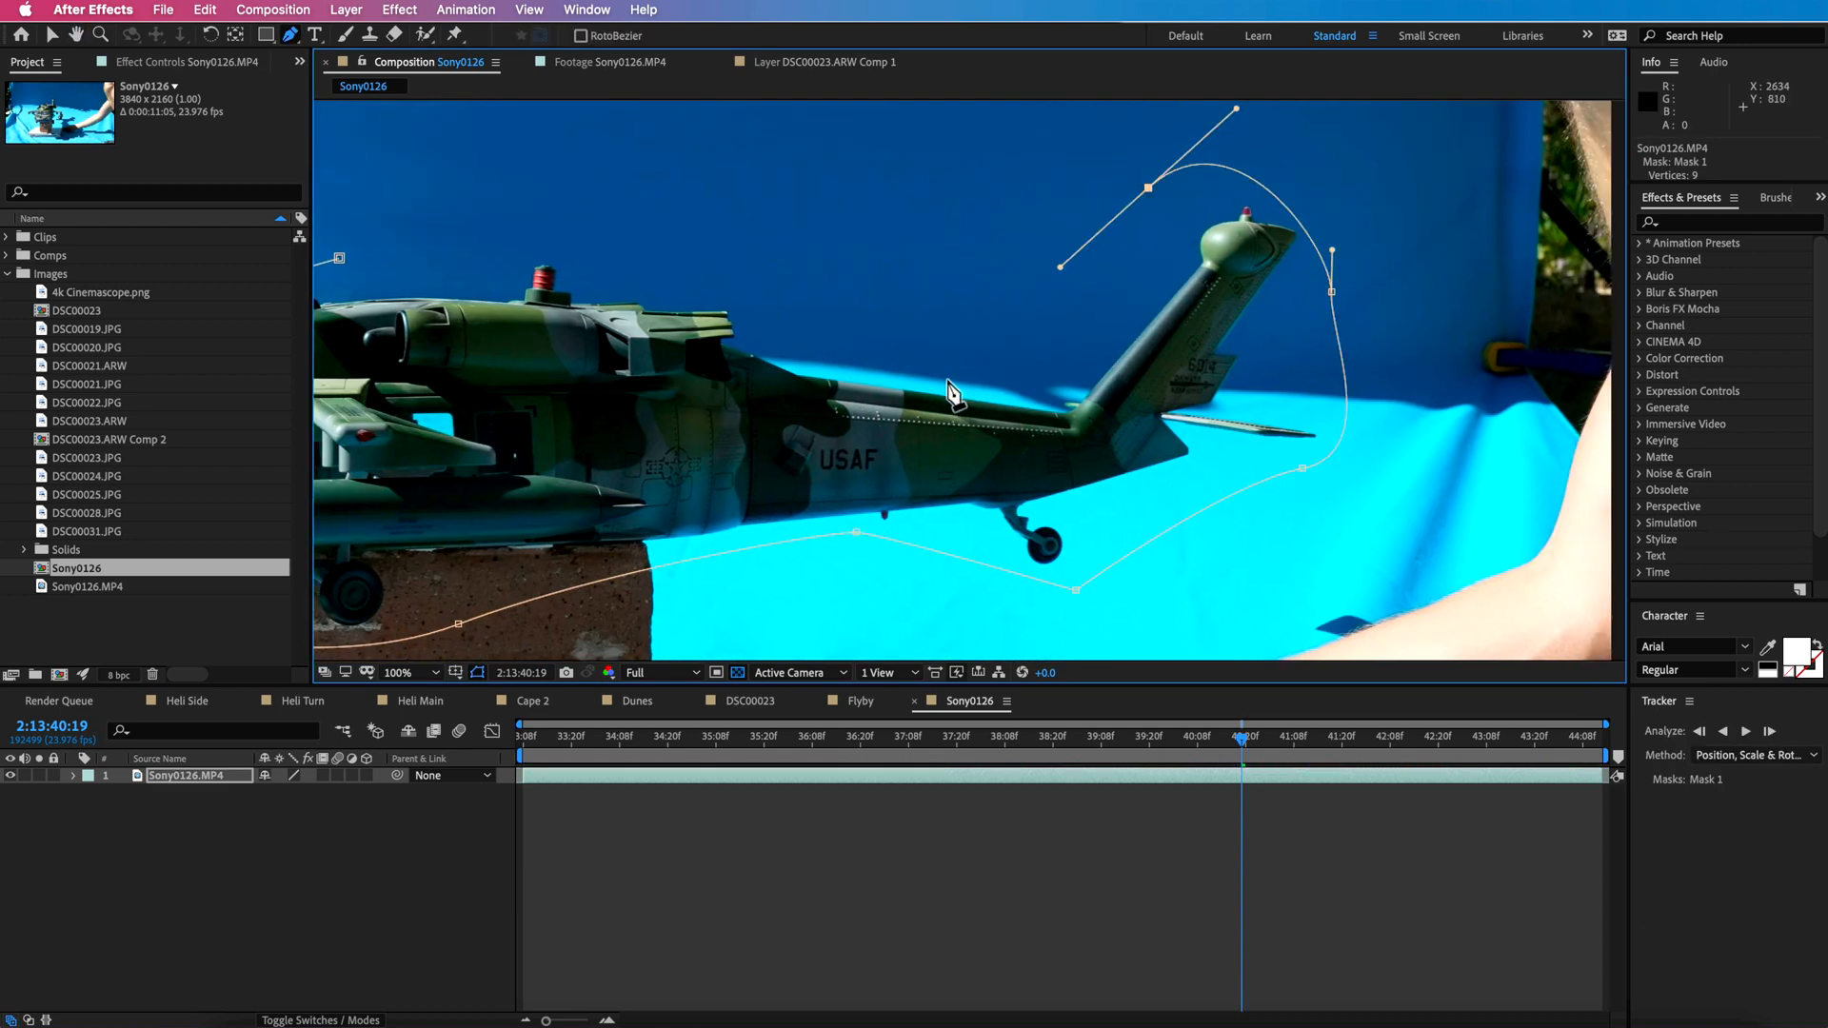
pyautogui.click(452, 334)
pyautogui.click(452, 334)
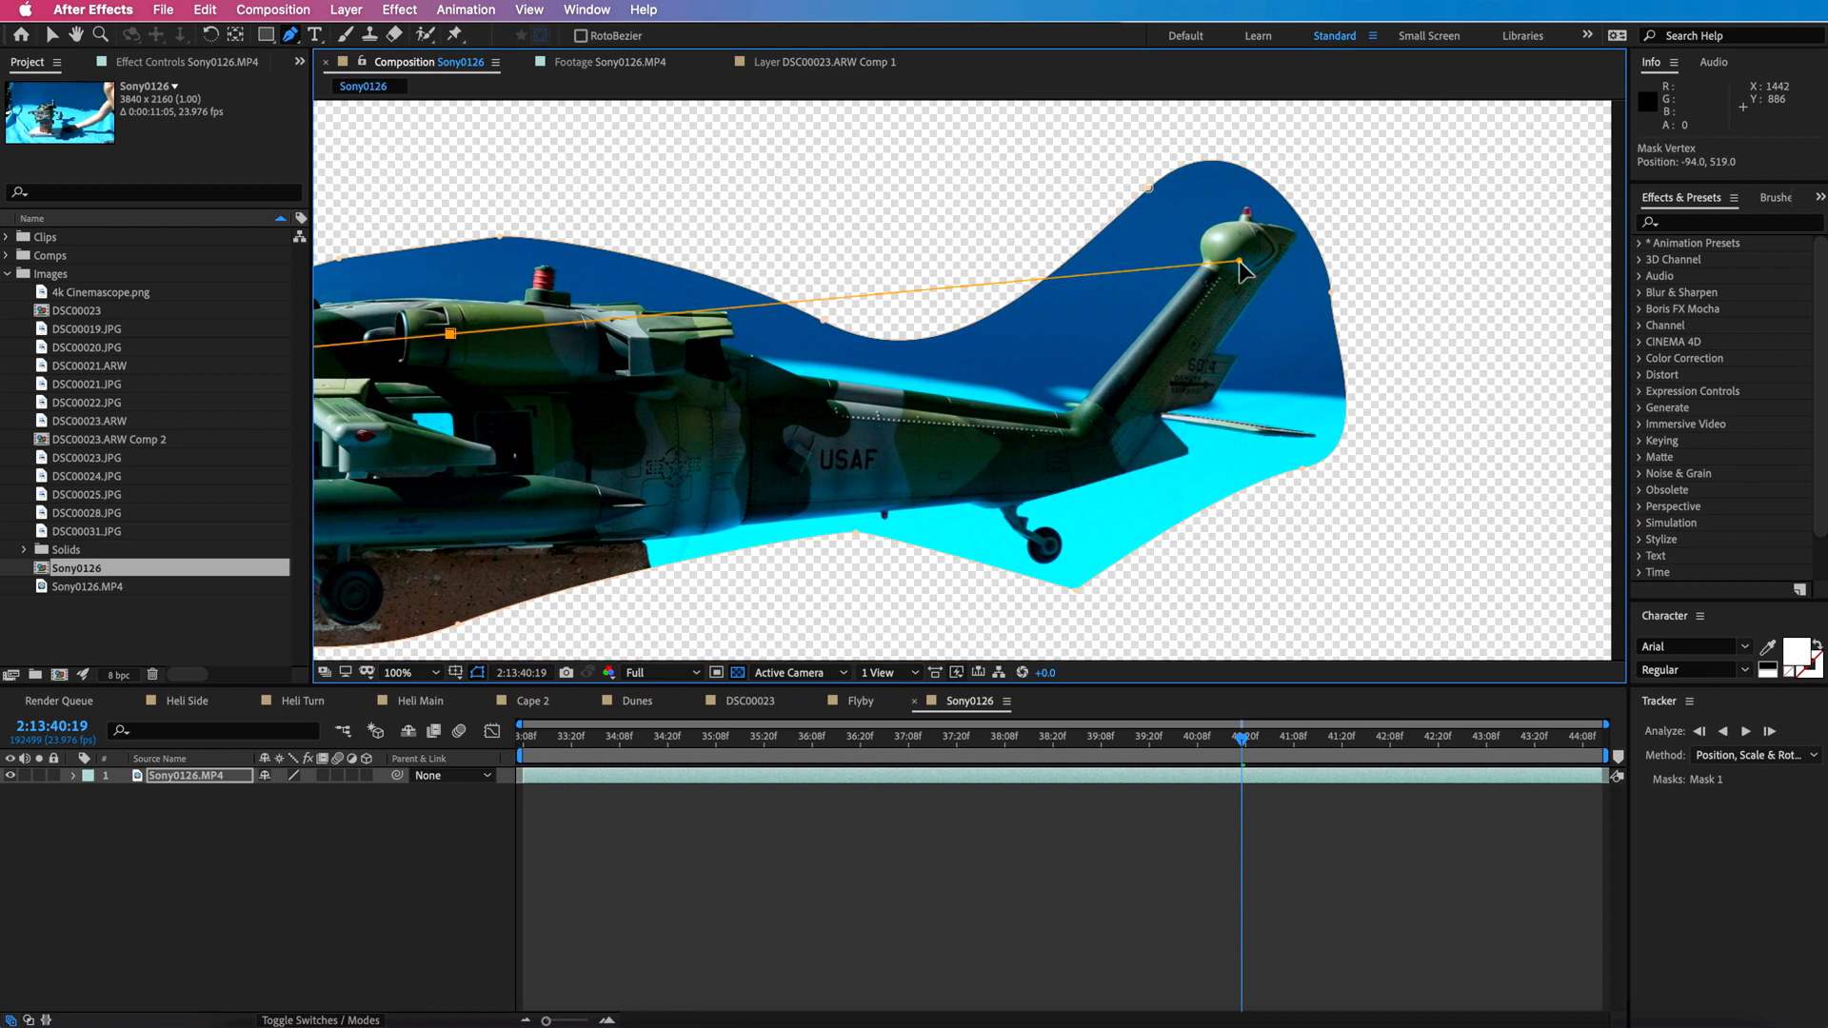
# Reveal Mask 1's properties on the Sony0126.MP4 layer and set a Mask Path keyframe at 2:13:40:19.
pyautogui.moveTo(455, 405); pyautogui.dragTo(983, 326)
pyautogui.click(73, 776)
pyautogui.click(106, 810)
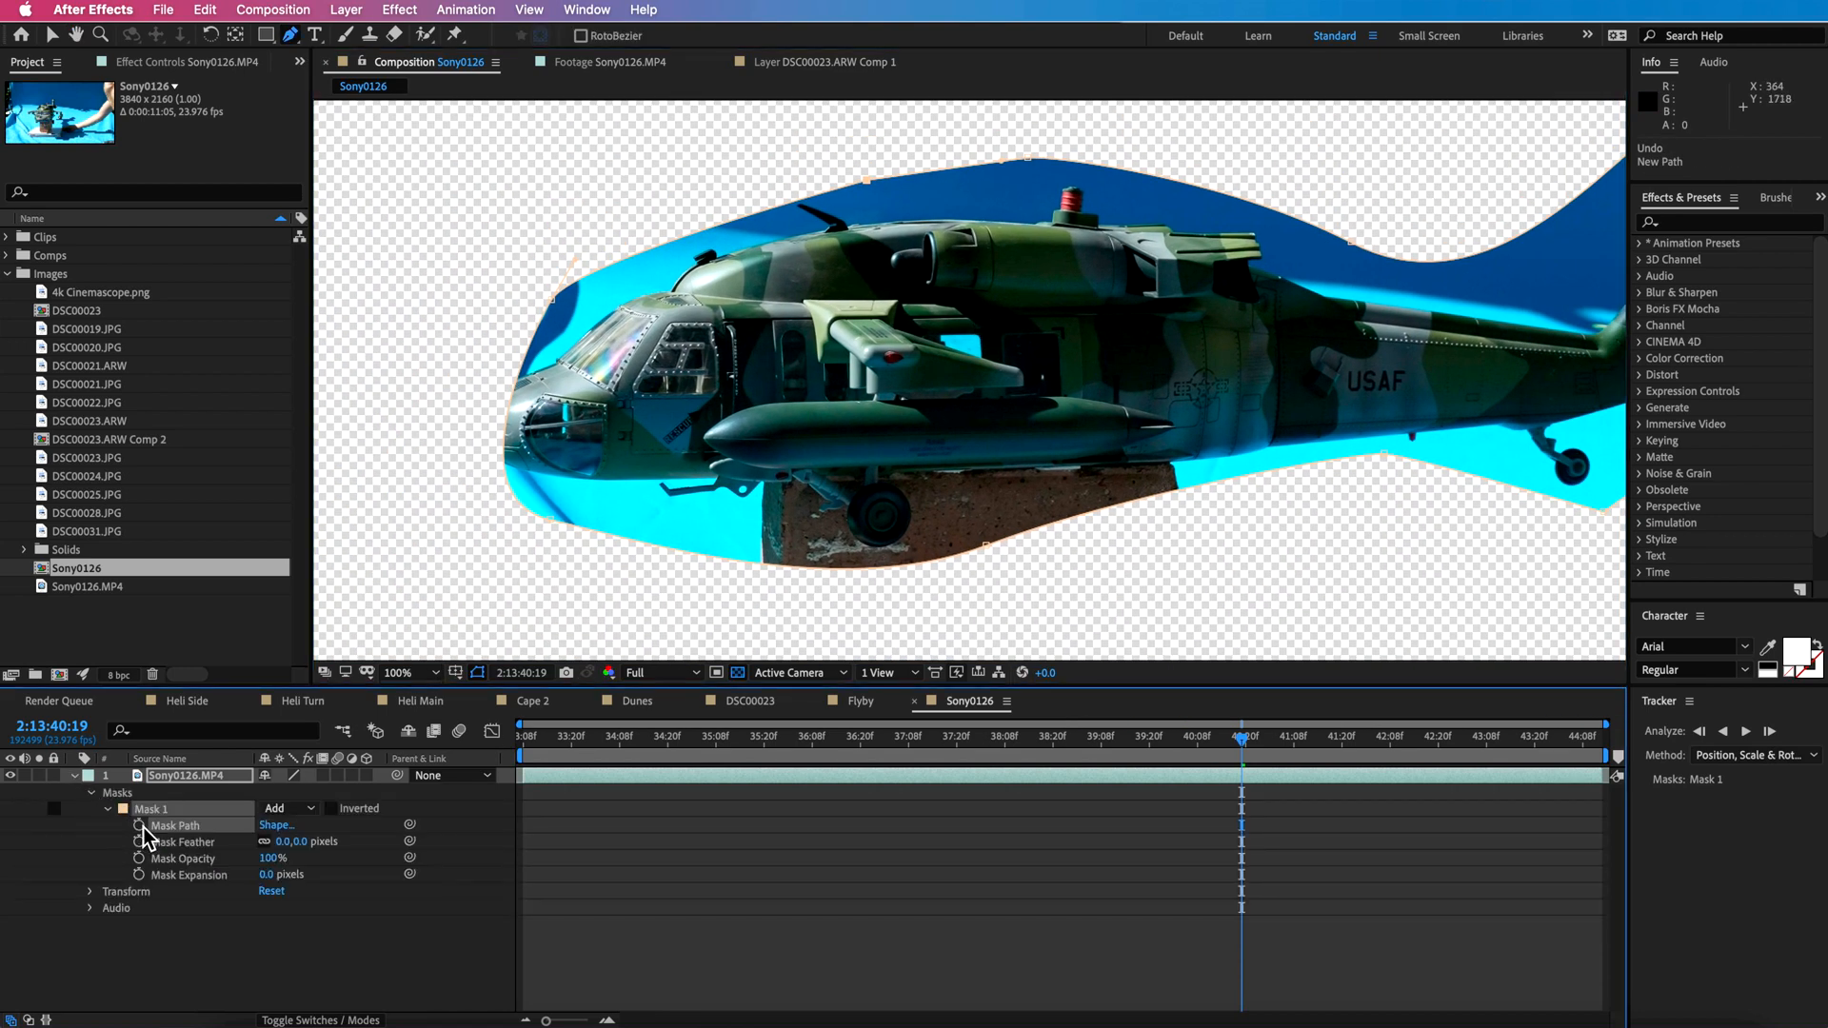
# At 2:13:36:16, pull the tail-side points of Mask 1 inward to fit the turned helicopter's tail.
pyautogui.moveTo(910, 738); pyautogui.dragTo(845, 748)
pyautogui.moveTo(1371, 303); pyautogui.dragTo(1079, 364)
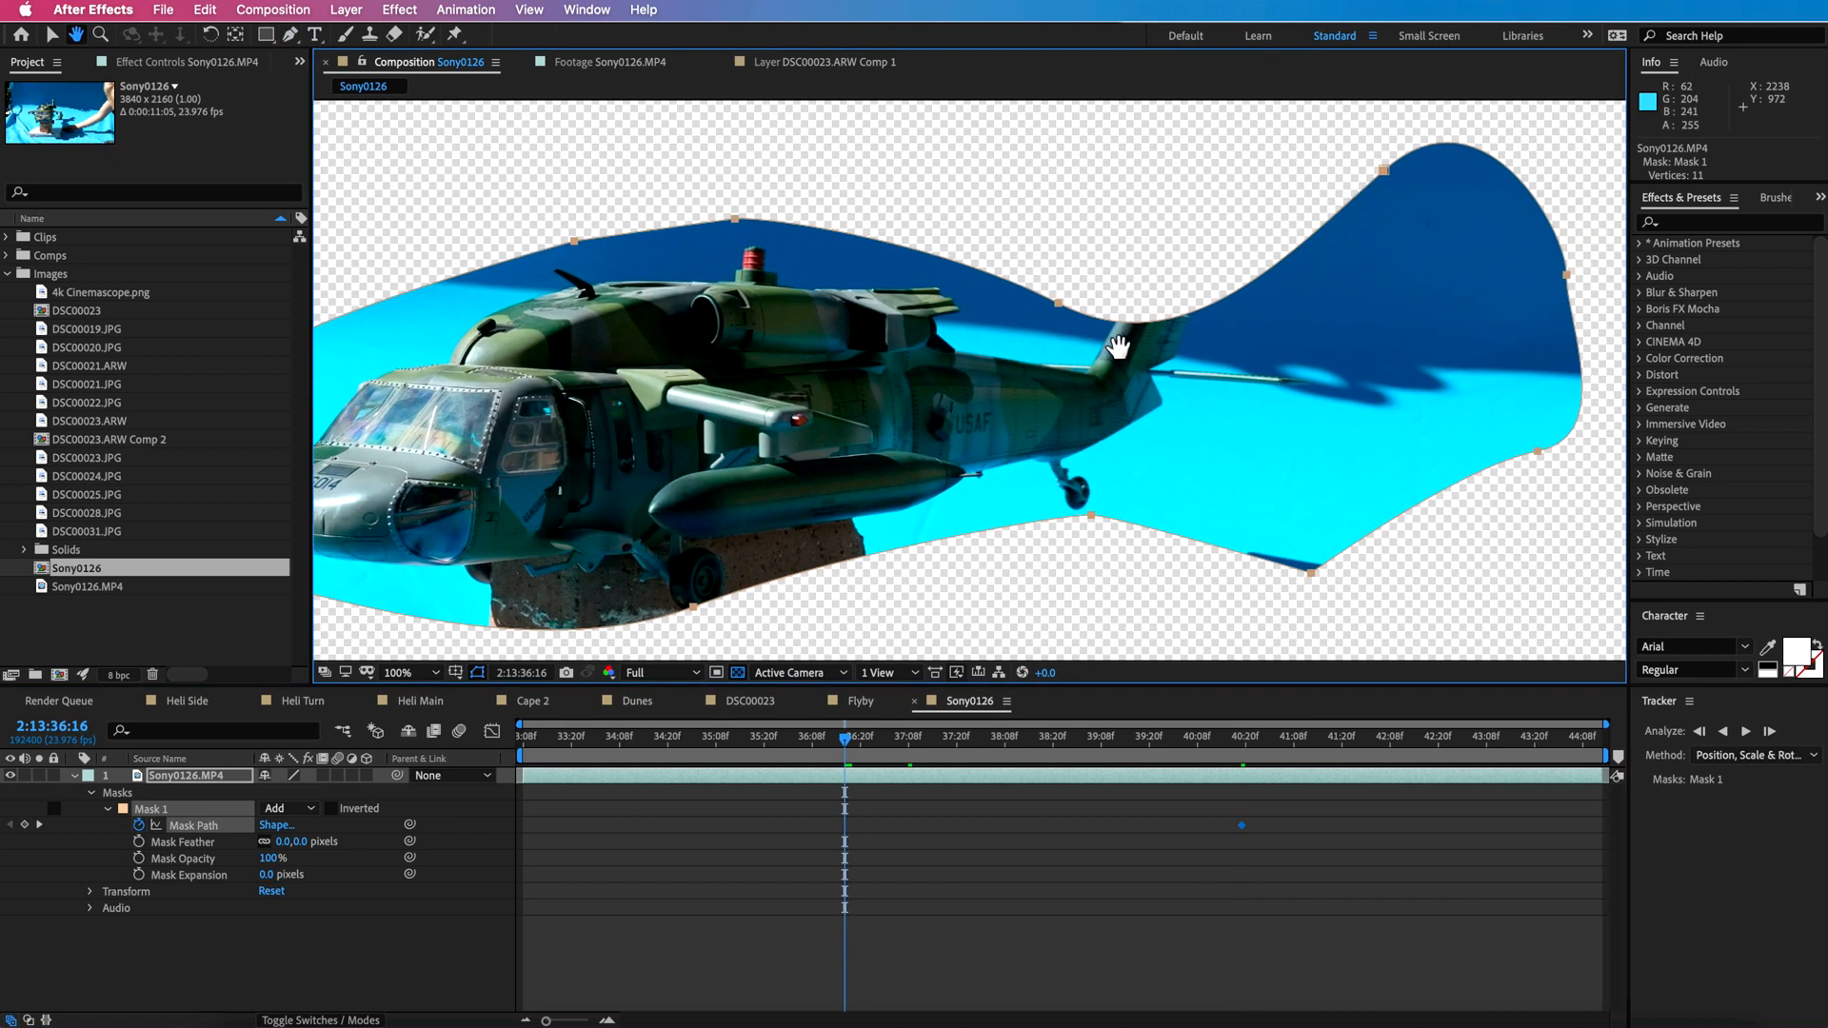
pyautogui.press('v')
pyautogui.moveTo(1392, 174); pyautogui.dragTo(1098, 204)
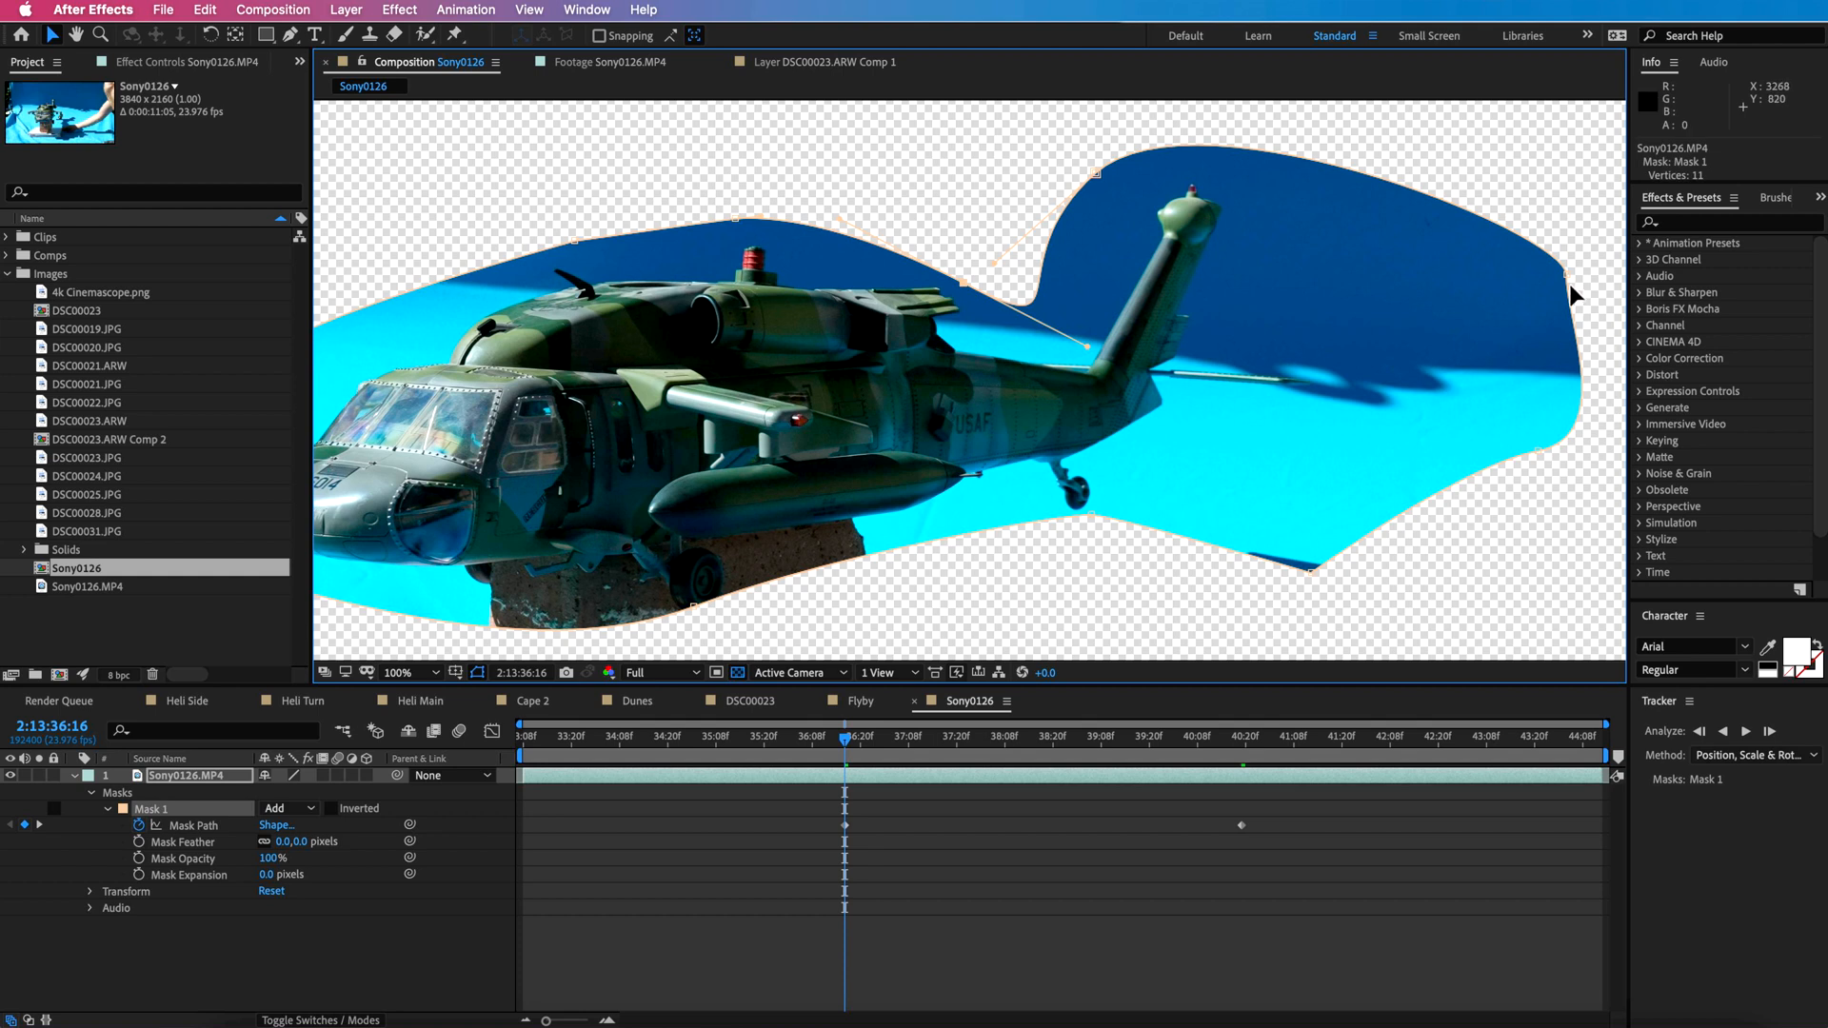
pyautogui.moveTo(1569, 286); pyautogui.dragTo(1271, 254)
pyautogui.moveTo(1538, 448); pyautogui.dragTo(1297, 420)
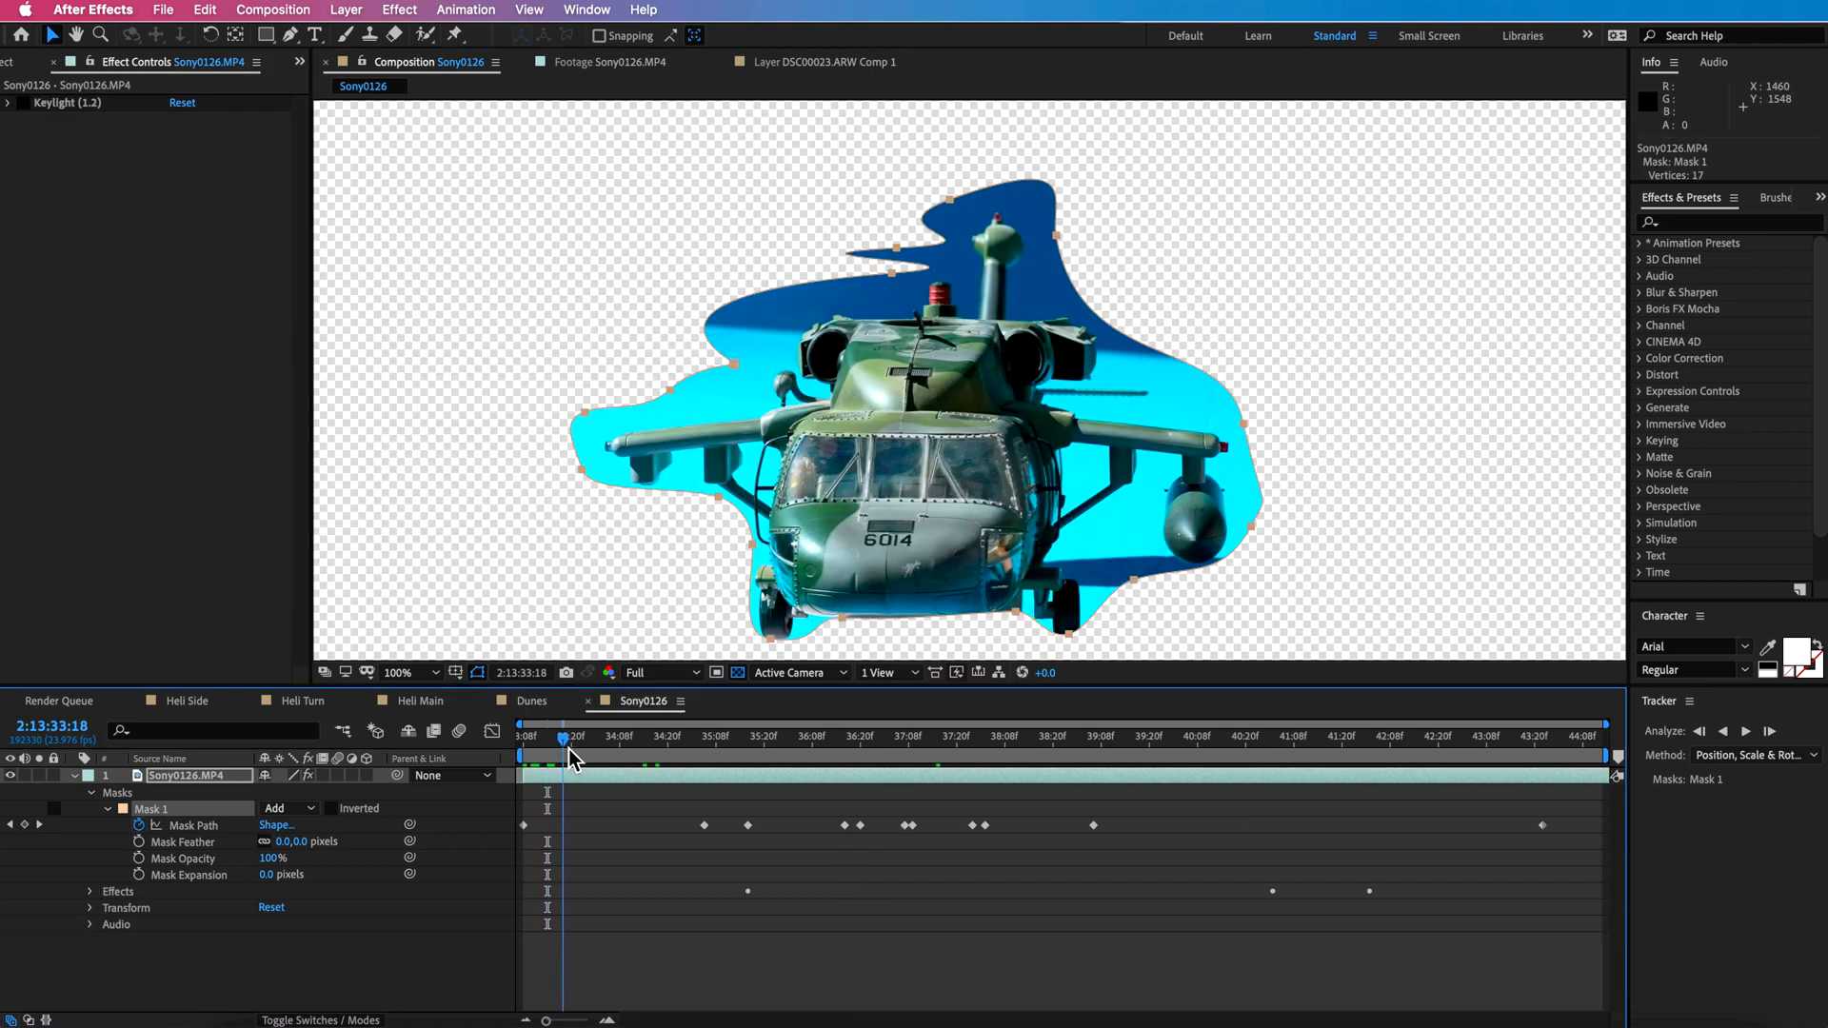
# Apply Keylight (1.2) to the Sony0126.MP4 layer at 2:13:39:14 and sample the bright blue backdrop as the Screen Colour.
pyautogui.moveTo(569, 749); pyautogui.dragTo(1352, 805)
pyautogui.press(',')
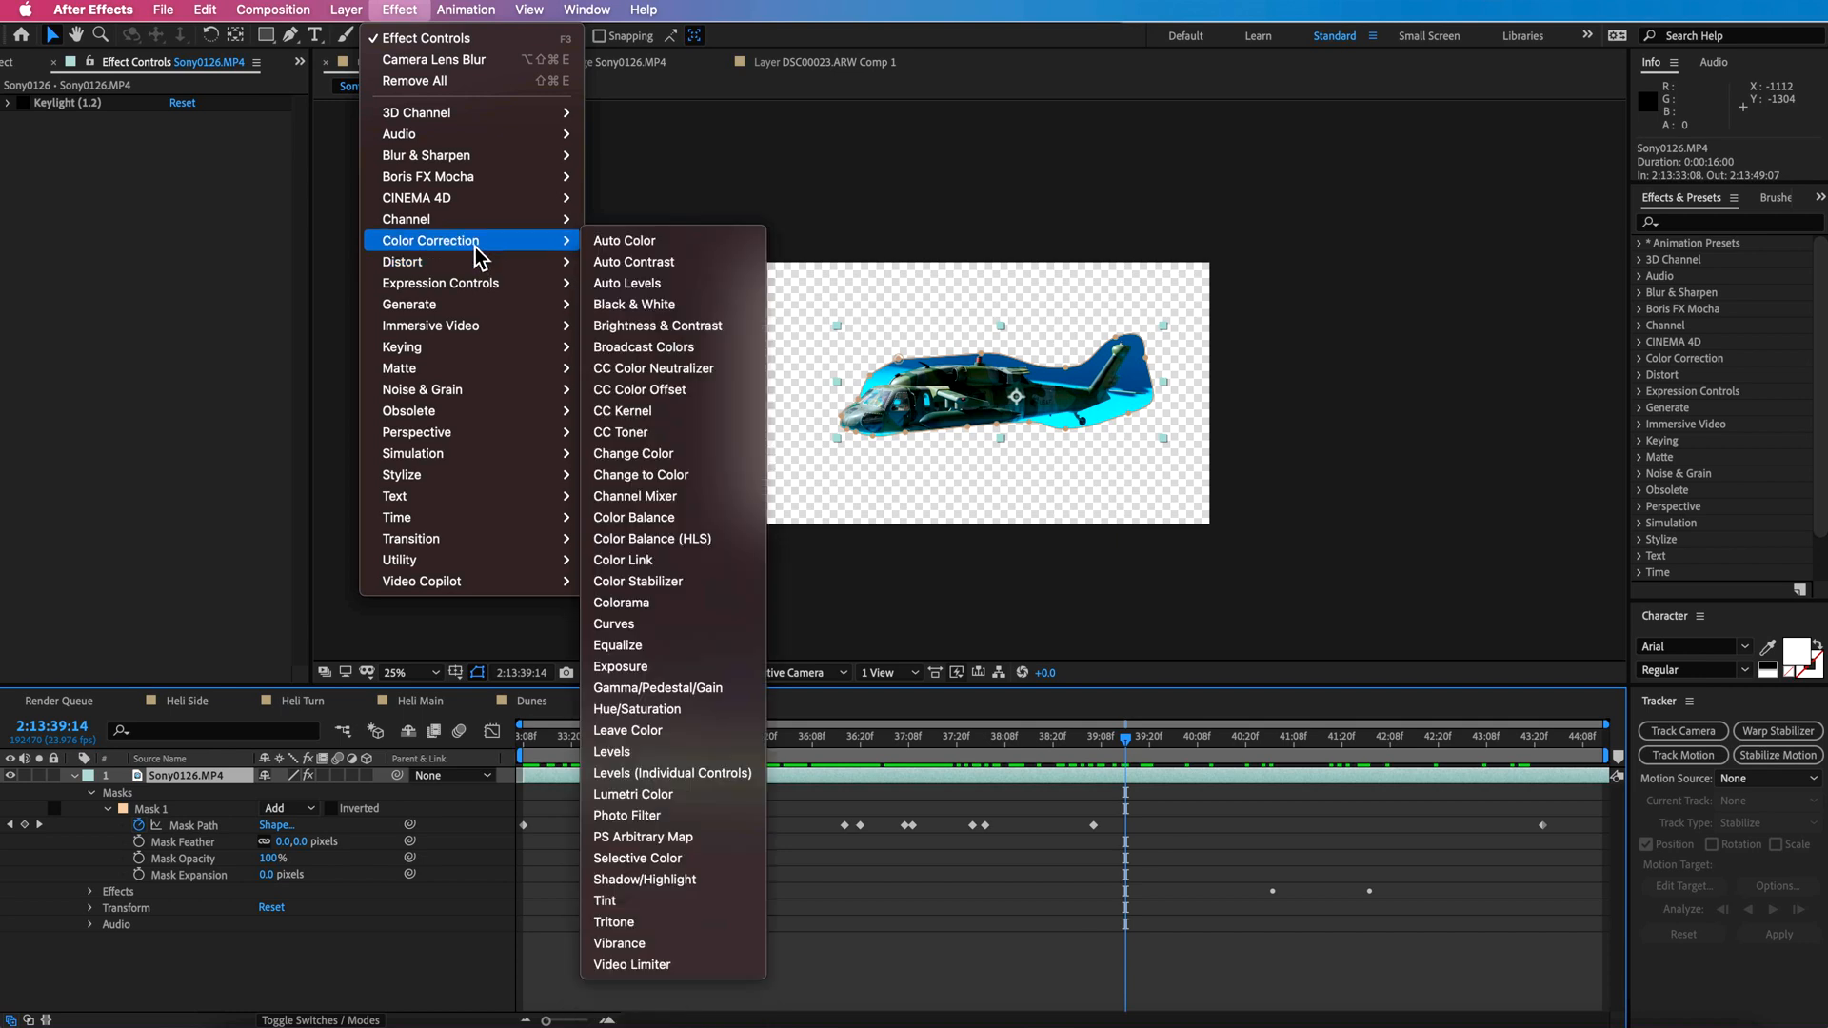
pyautogui.moveTo(461, 354)
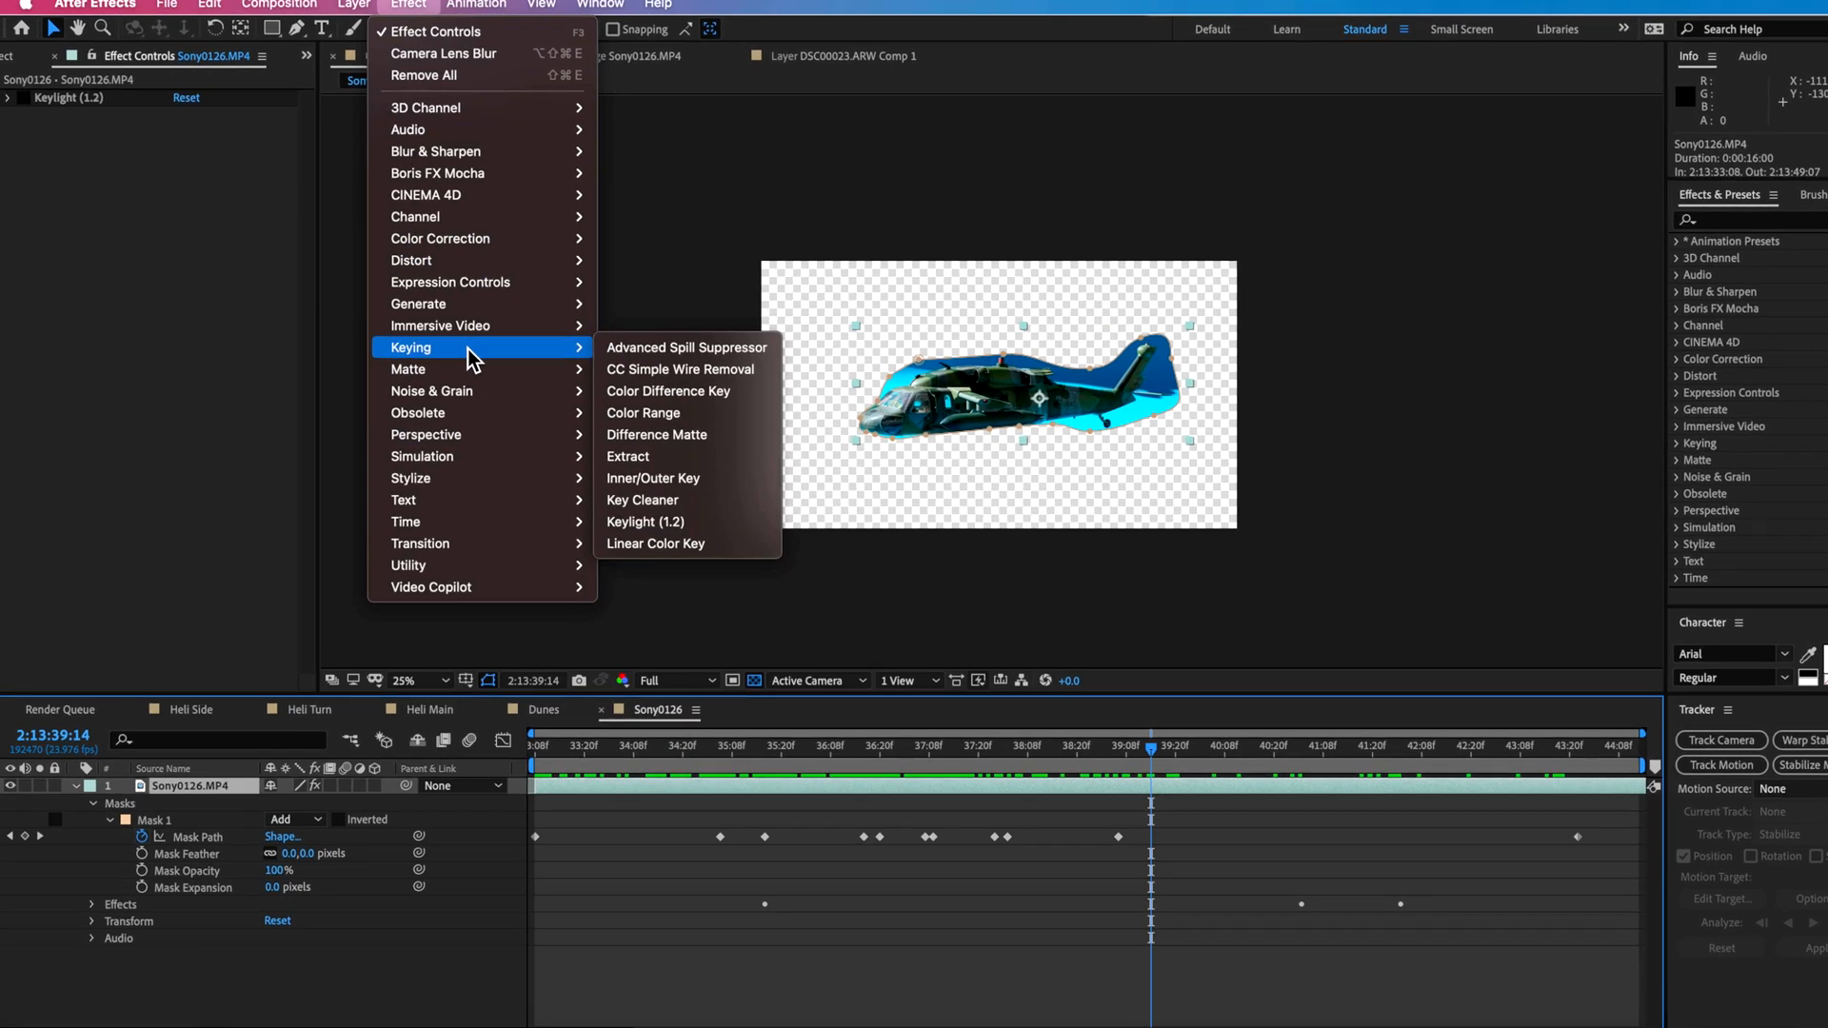
pyautogui.click(640, 520)
pyautogui.press('.')
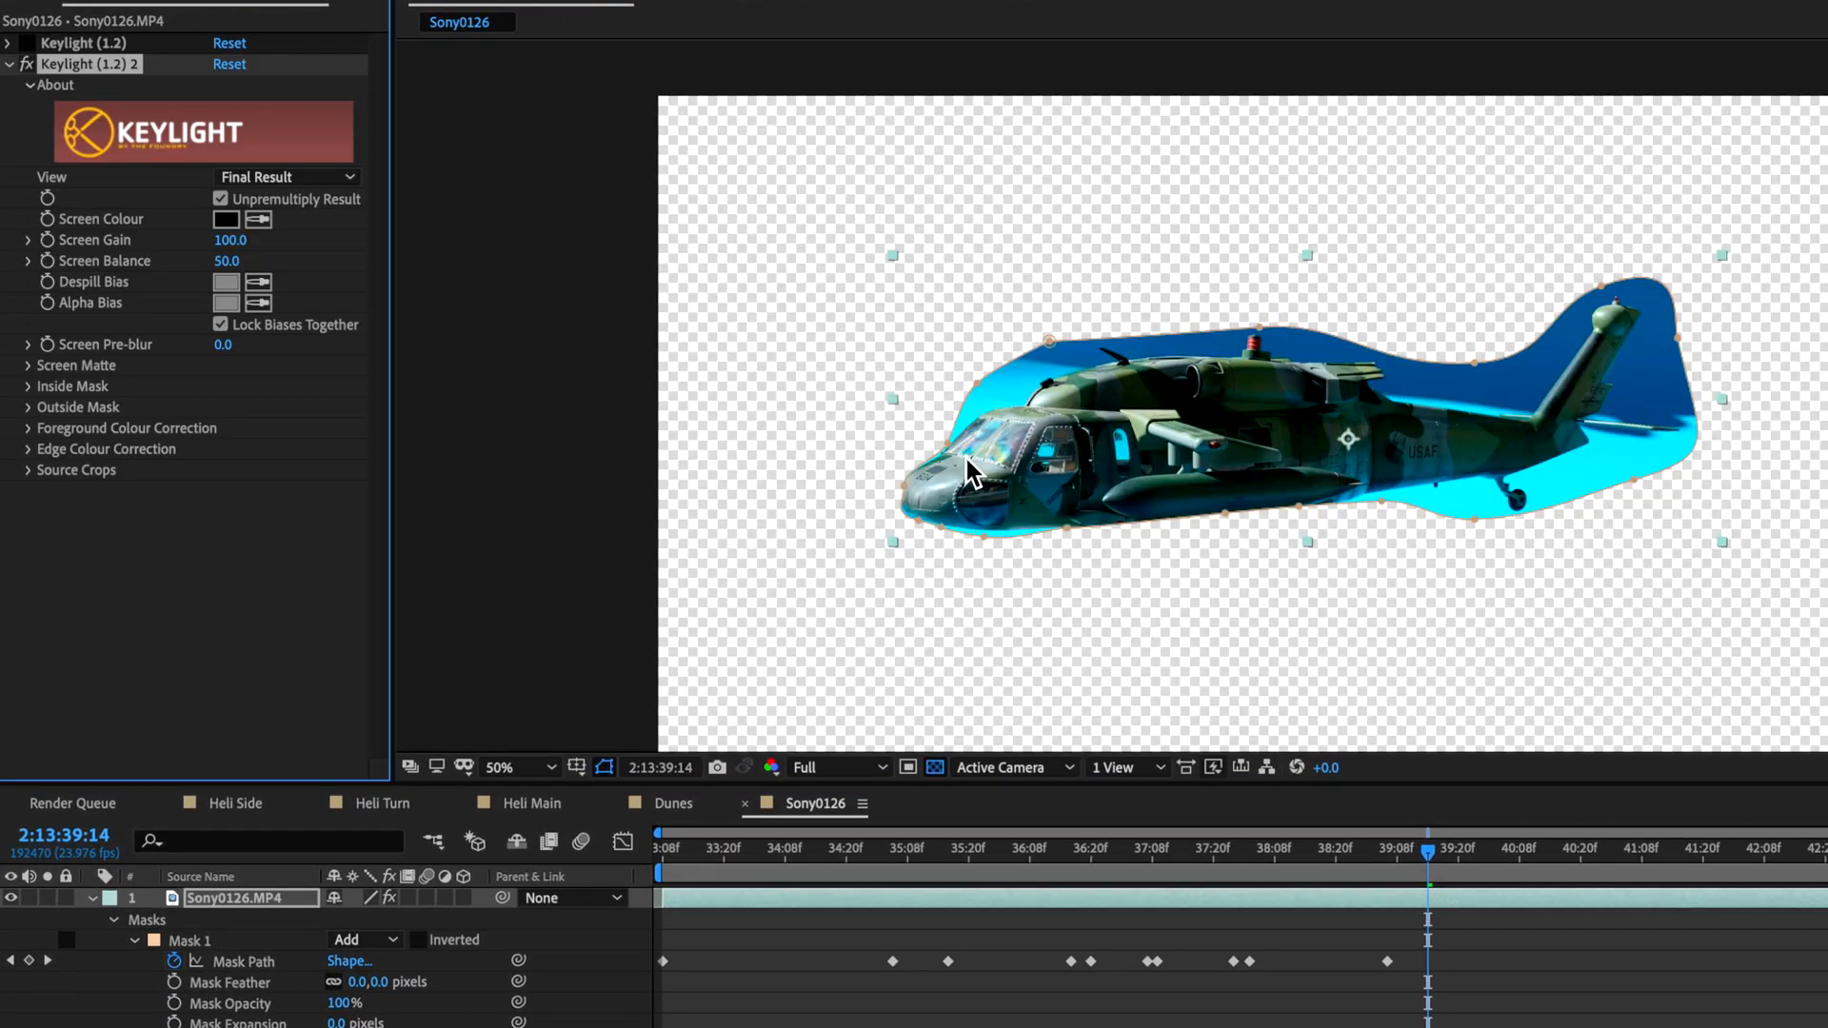
pyautogui.press('.')
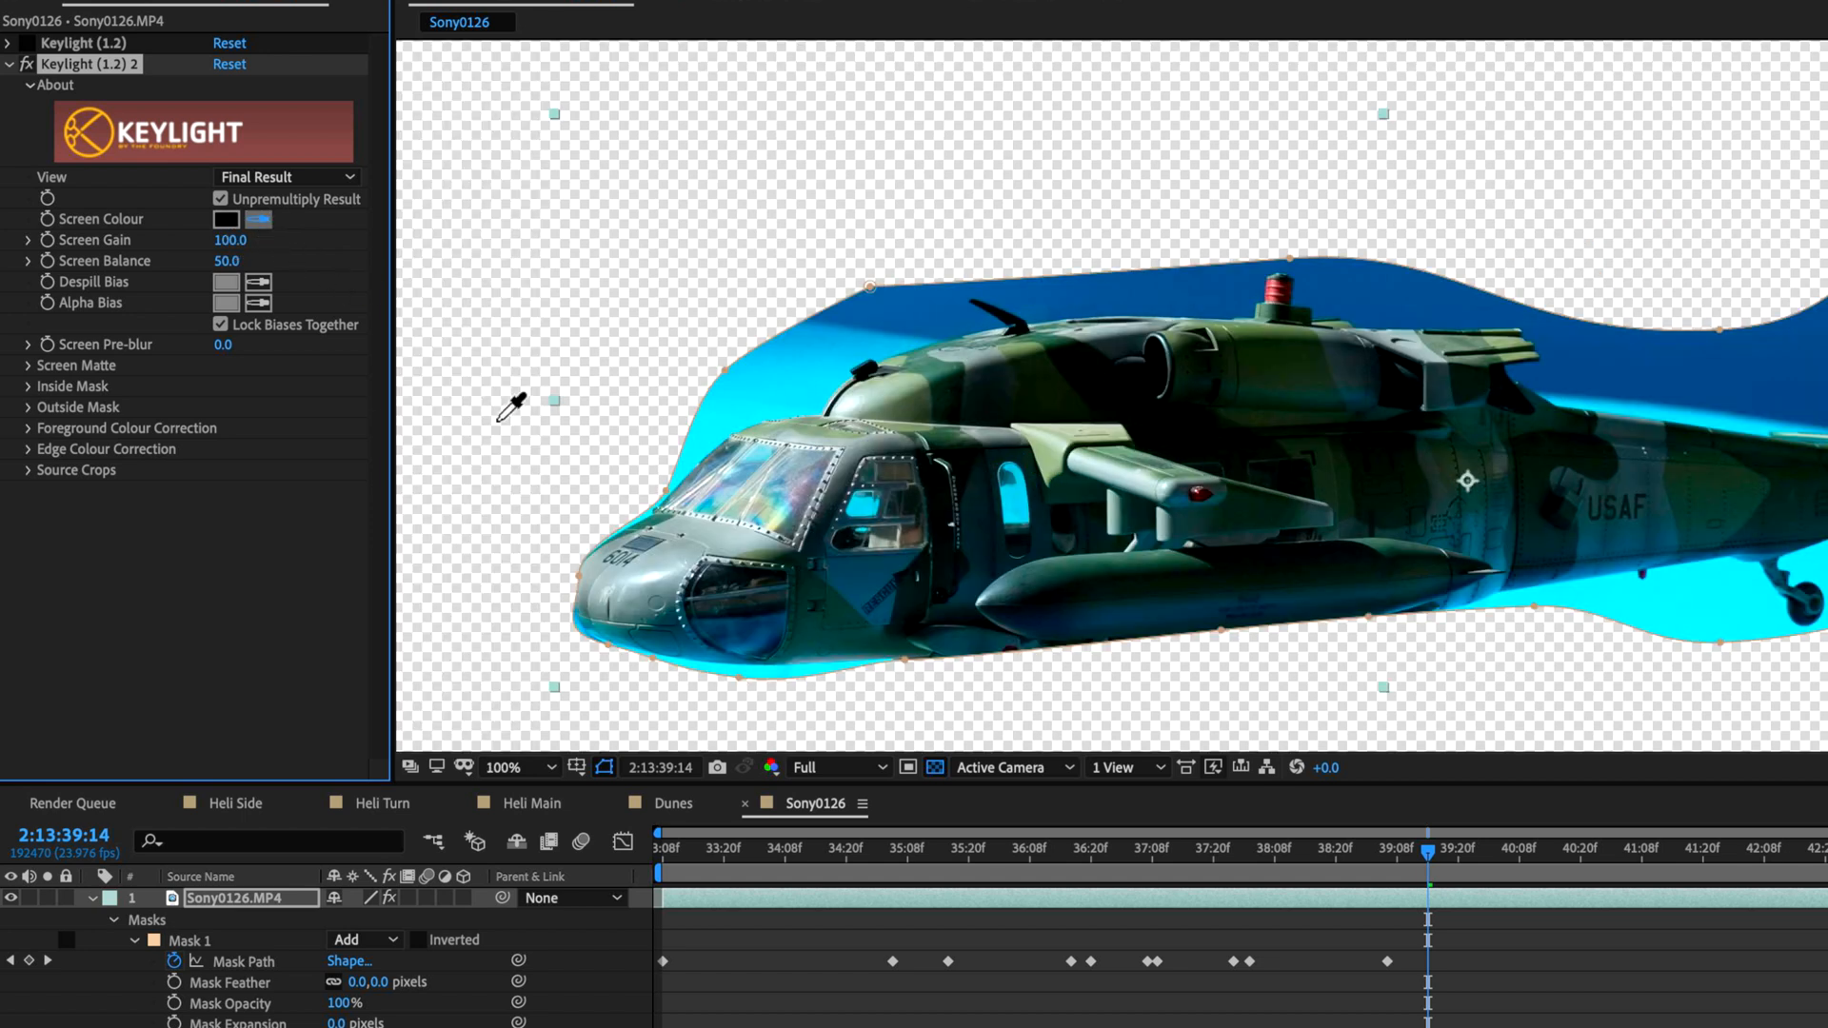
pyautogui.click(734, 399)
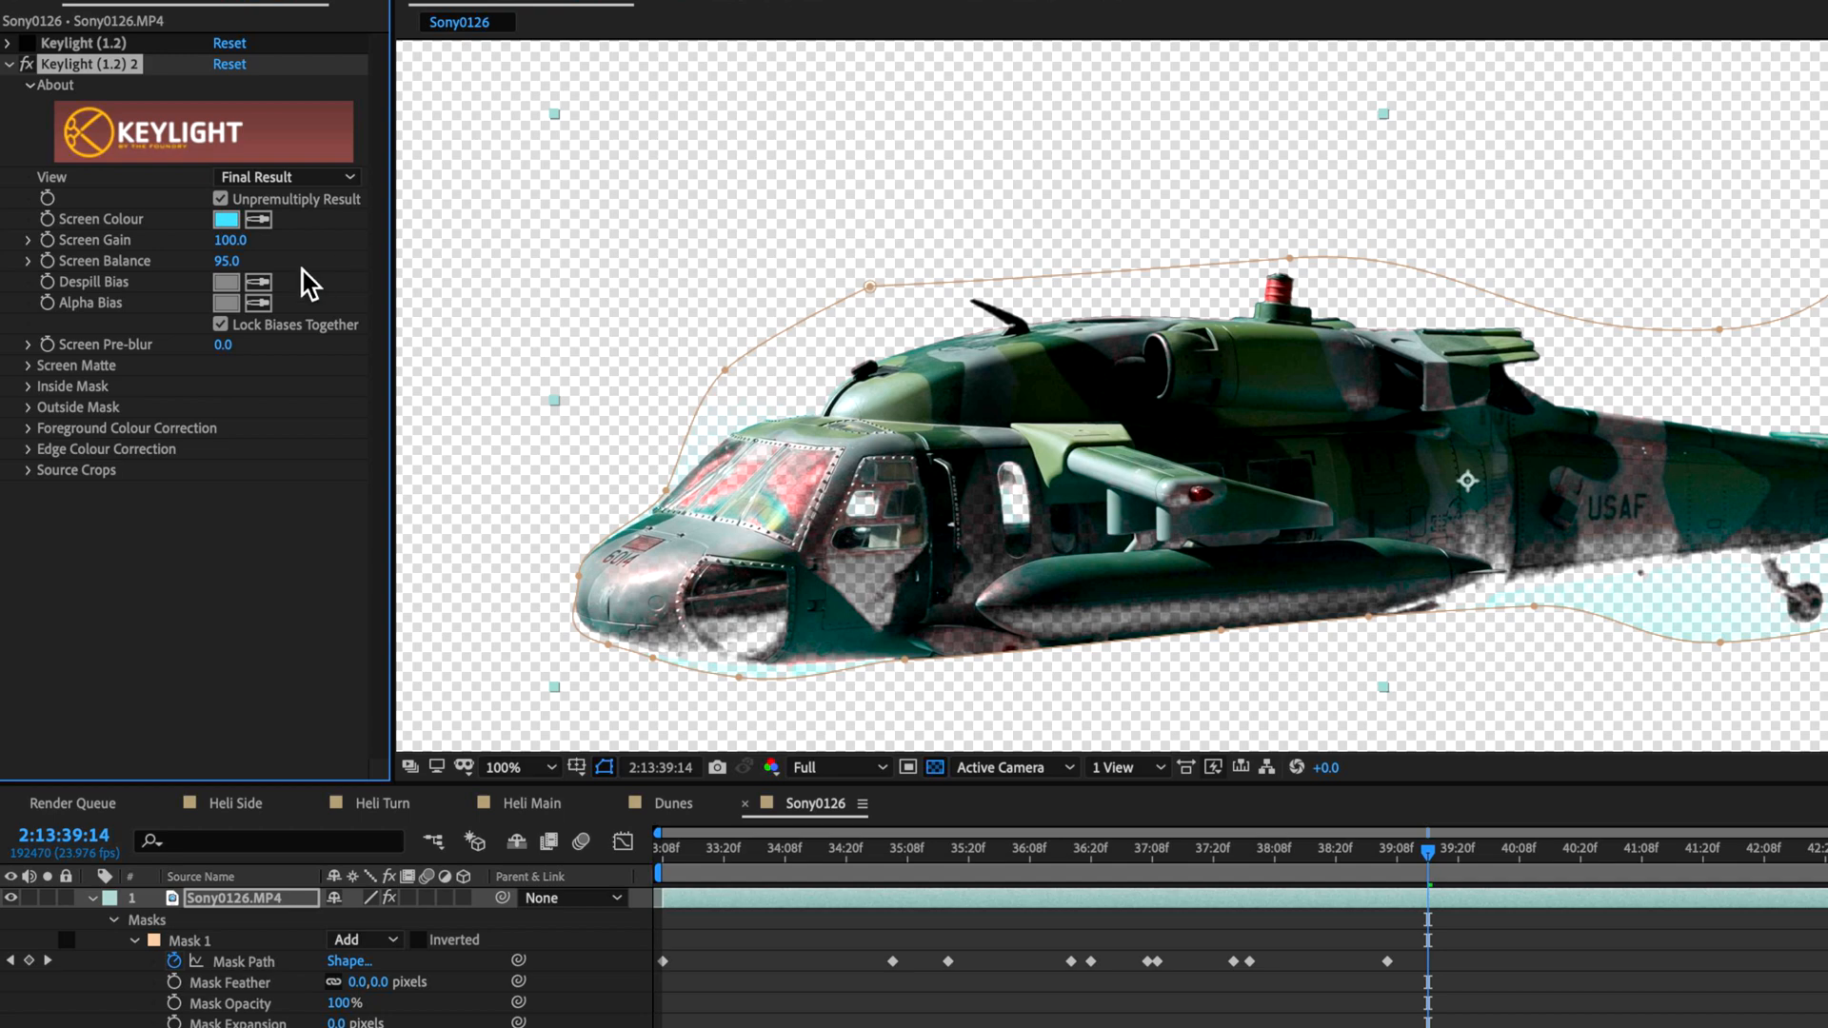
# Set Keylight's Screen Gain to 64 and Screen Balance to 99, with Screen Matte Clip Black at 16 and Clip White at 82.
pyautogui.moveTo(226, 239); pyautogui.dragTo(249, 239)
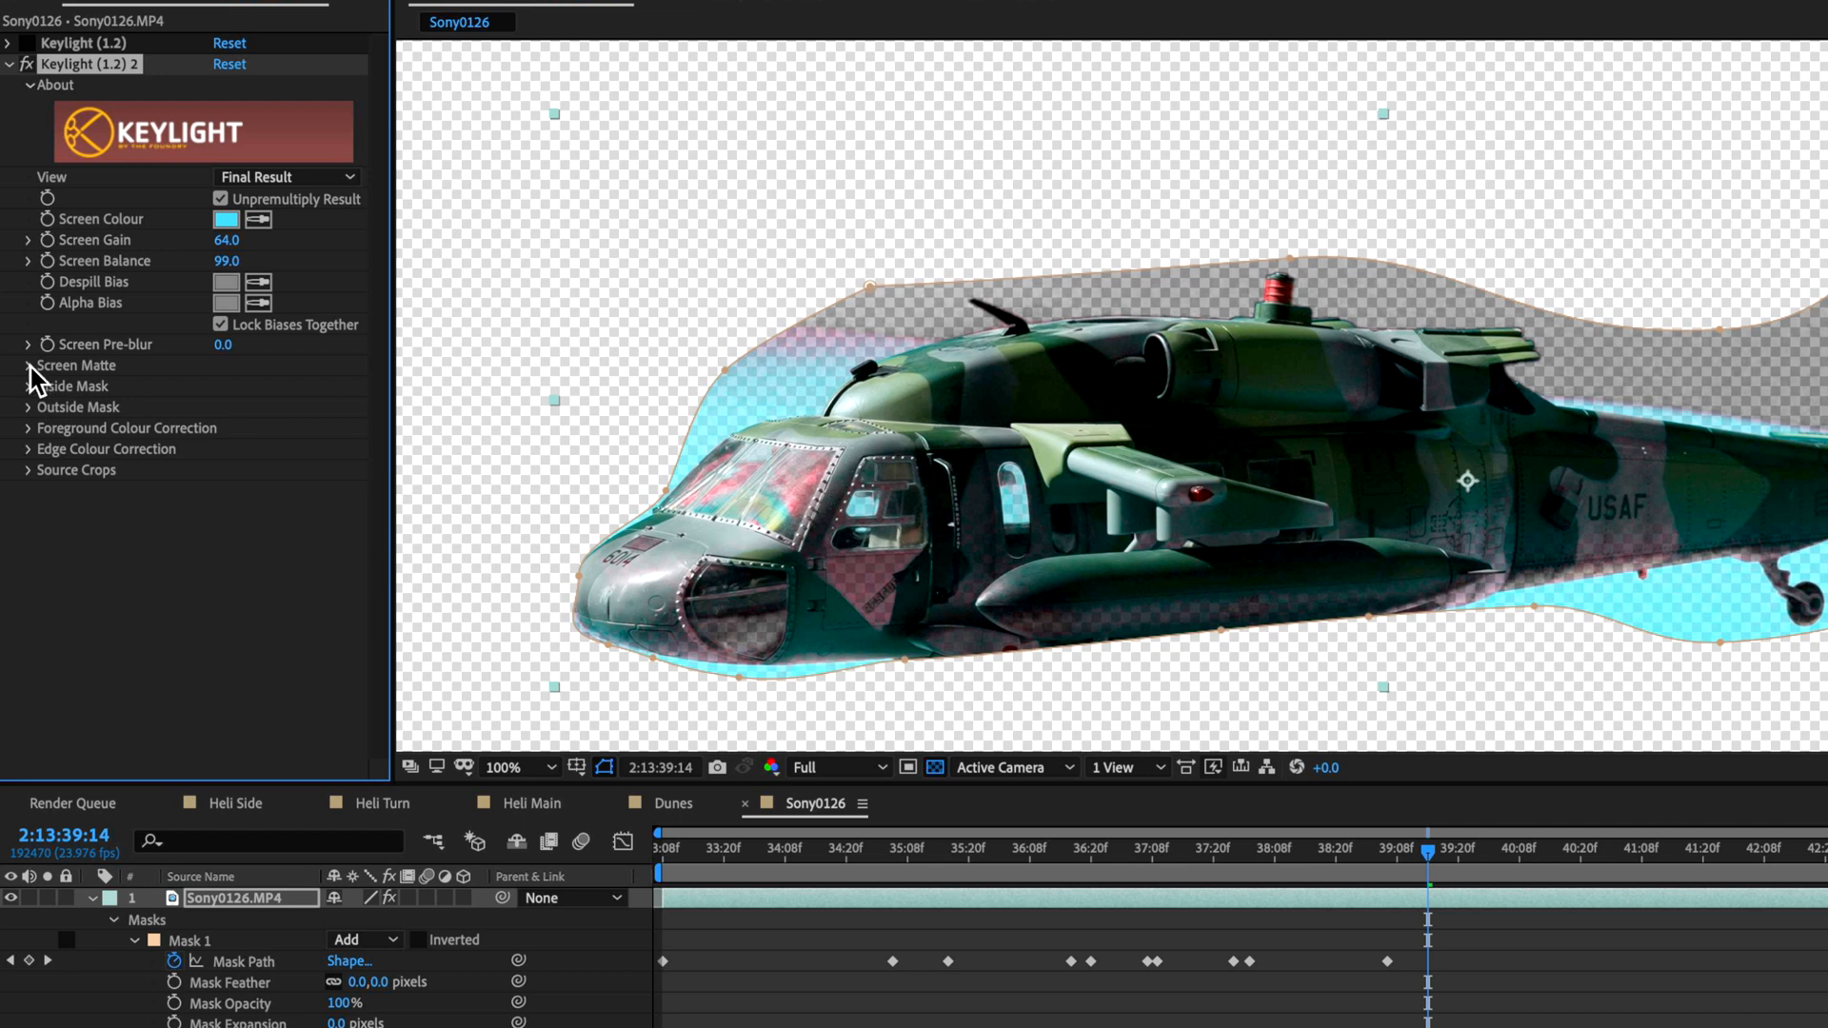
pyautogui.click(31, 368)
pyautogui.moveTo(247, 408); pyautogui.dragTo(317, 428)
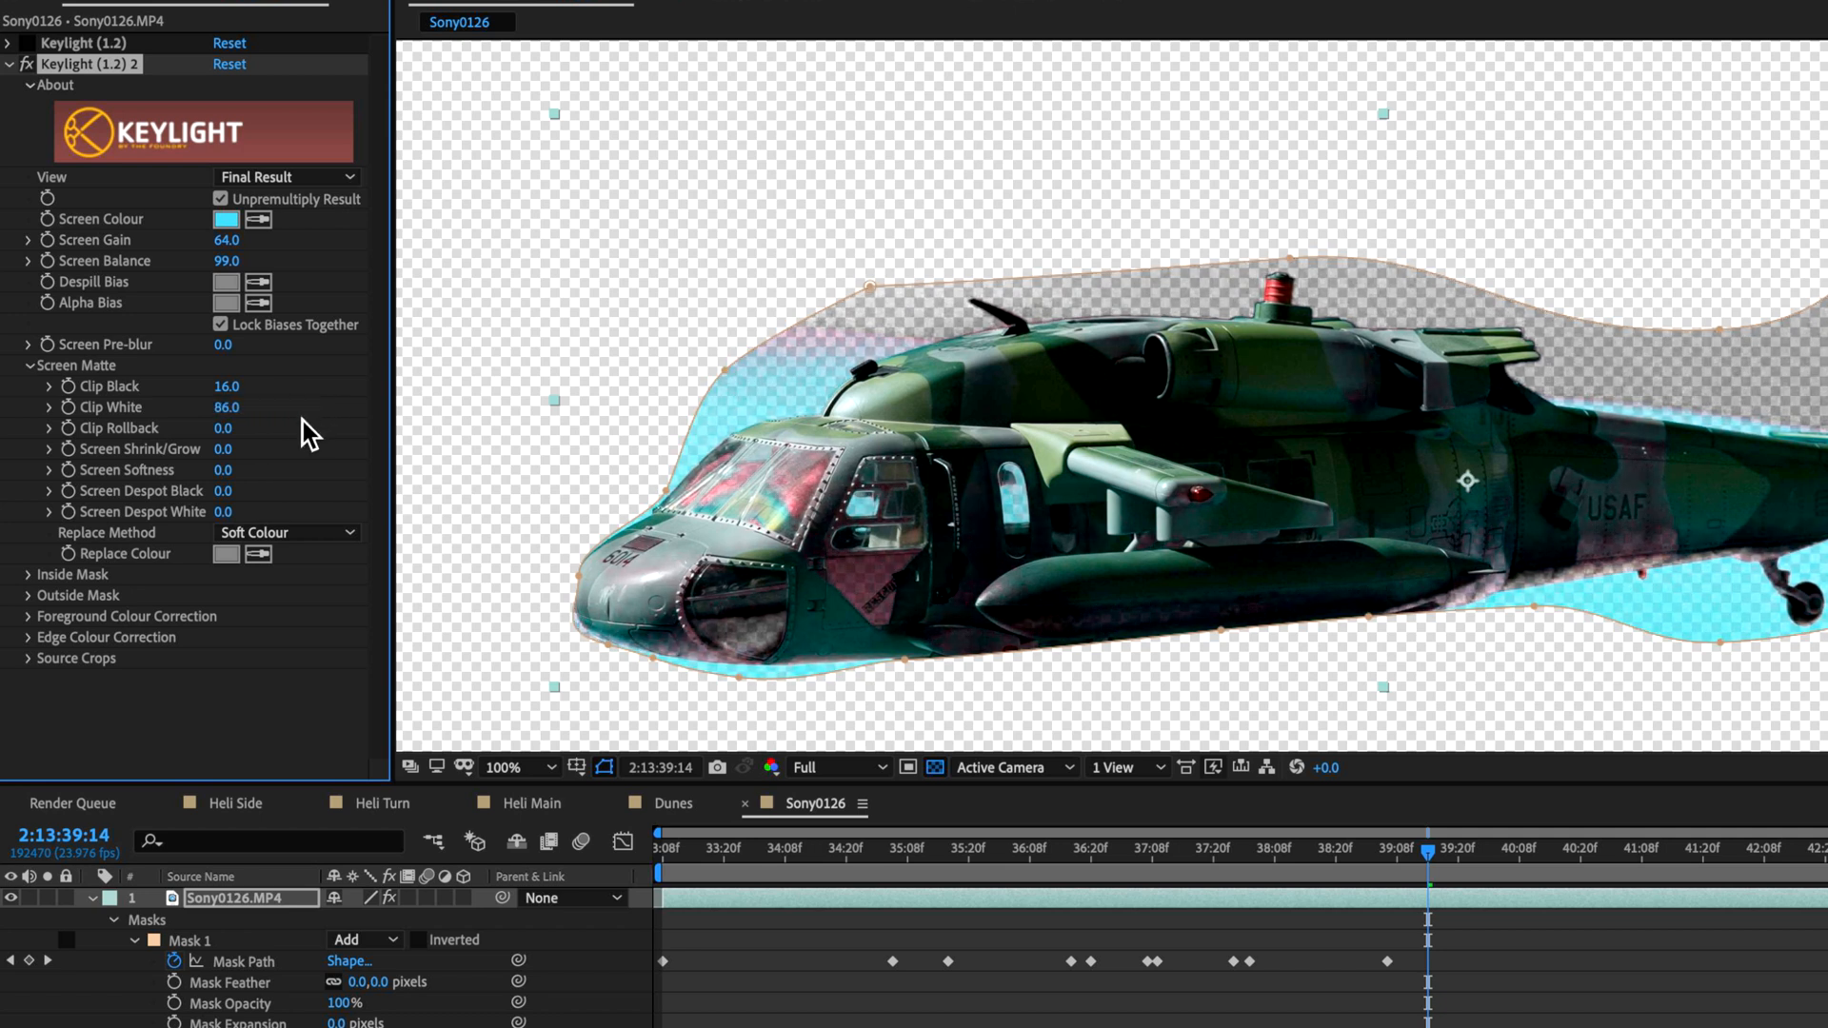
pyautogui.moveTo(233, 408); pyautogui.dragTo(291, 429)
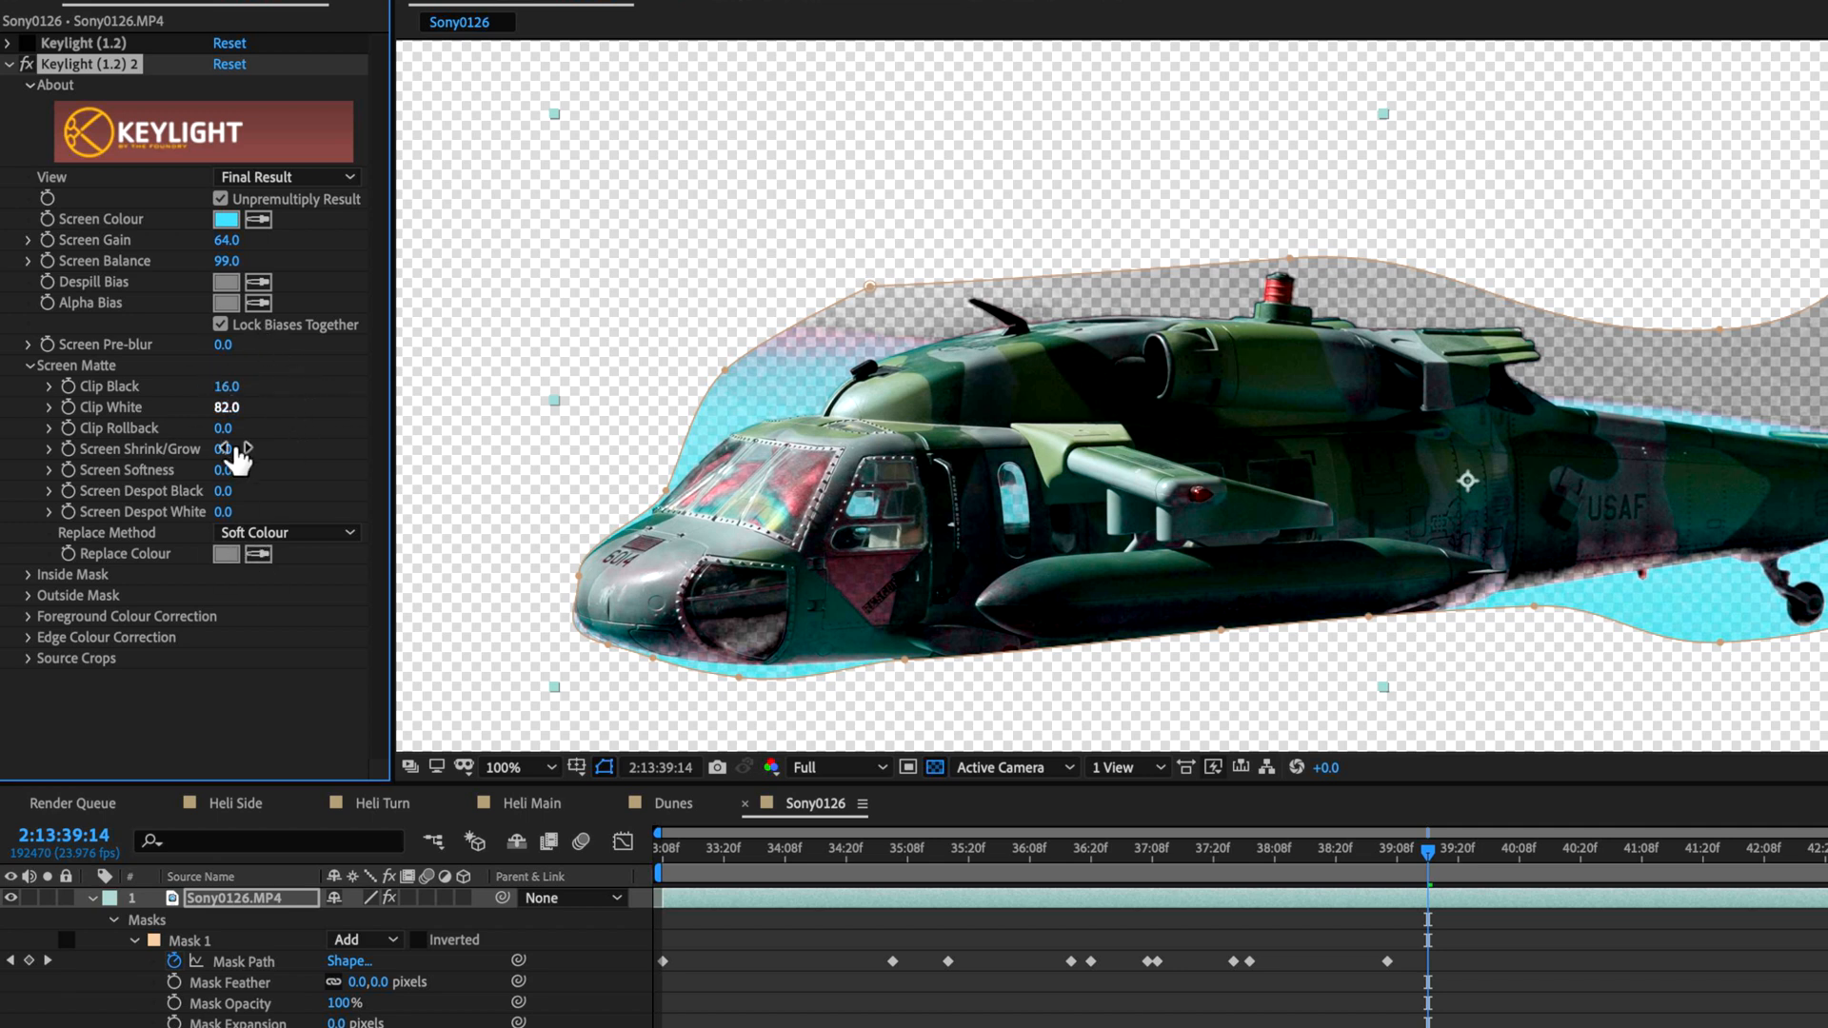
# Using the Screen Matte view, set Clip Black to 55 and Clip White to 87, and return the view to Final Result.
pyautogui.click(285, 177)
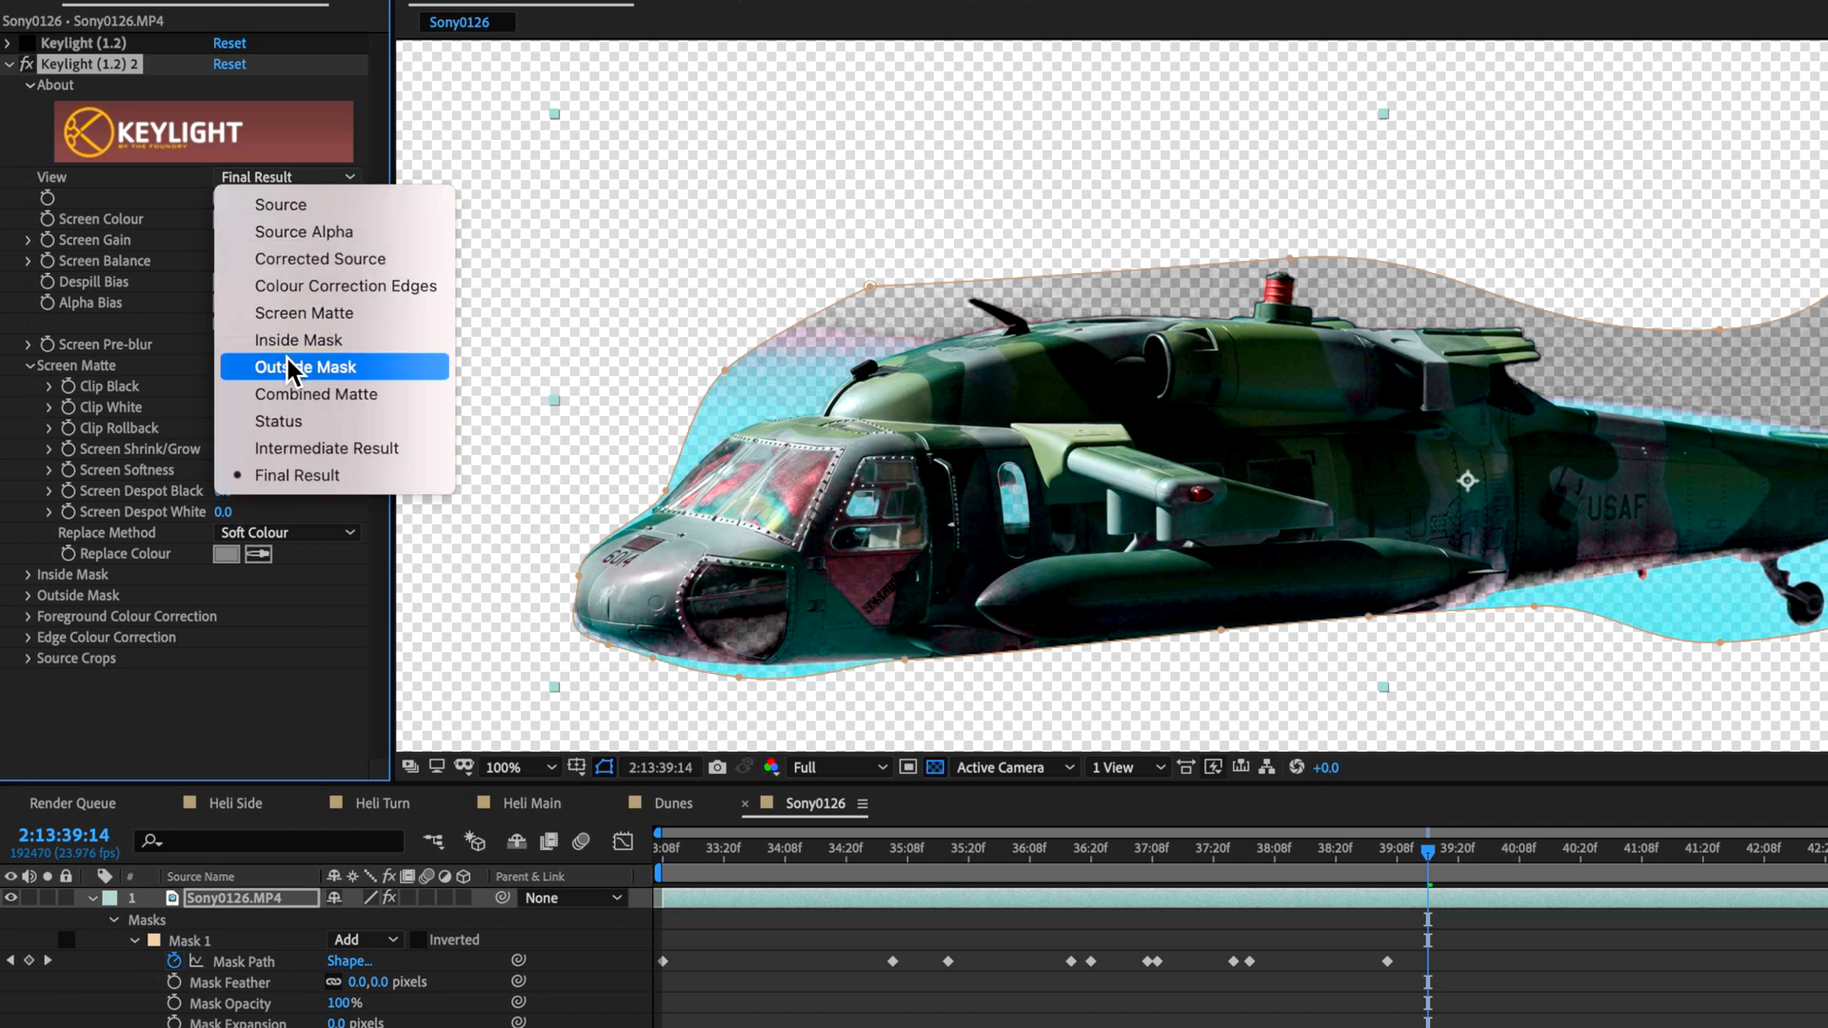
pyautogui.click(396, 323)
pyautogui.moveTo(243, 429); pyautogui.dragTo(282, 396)
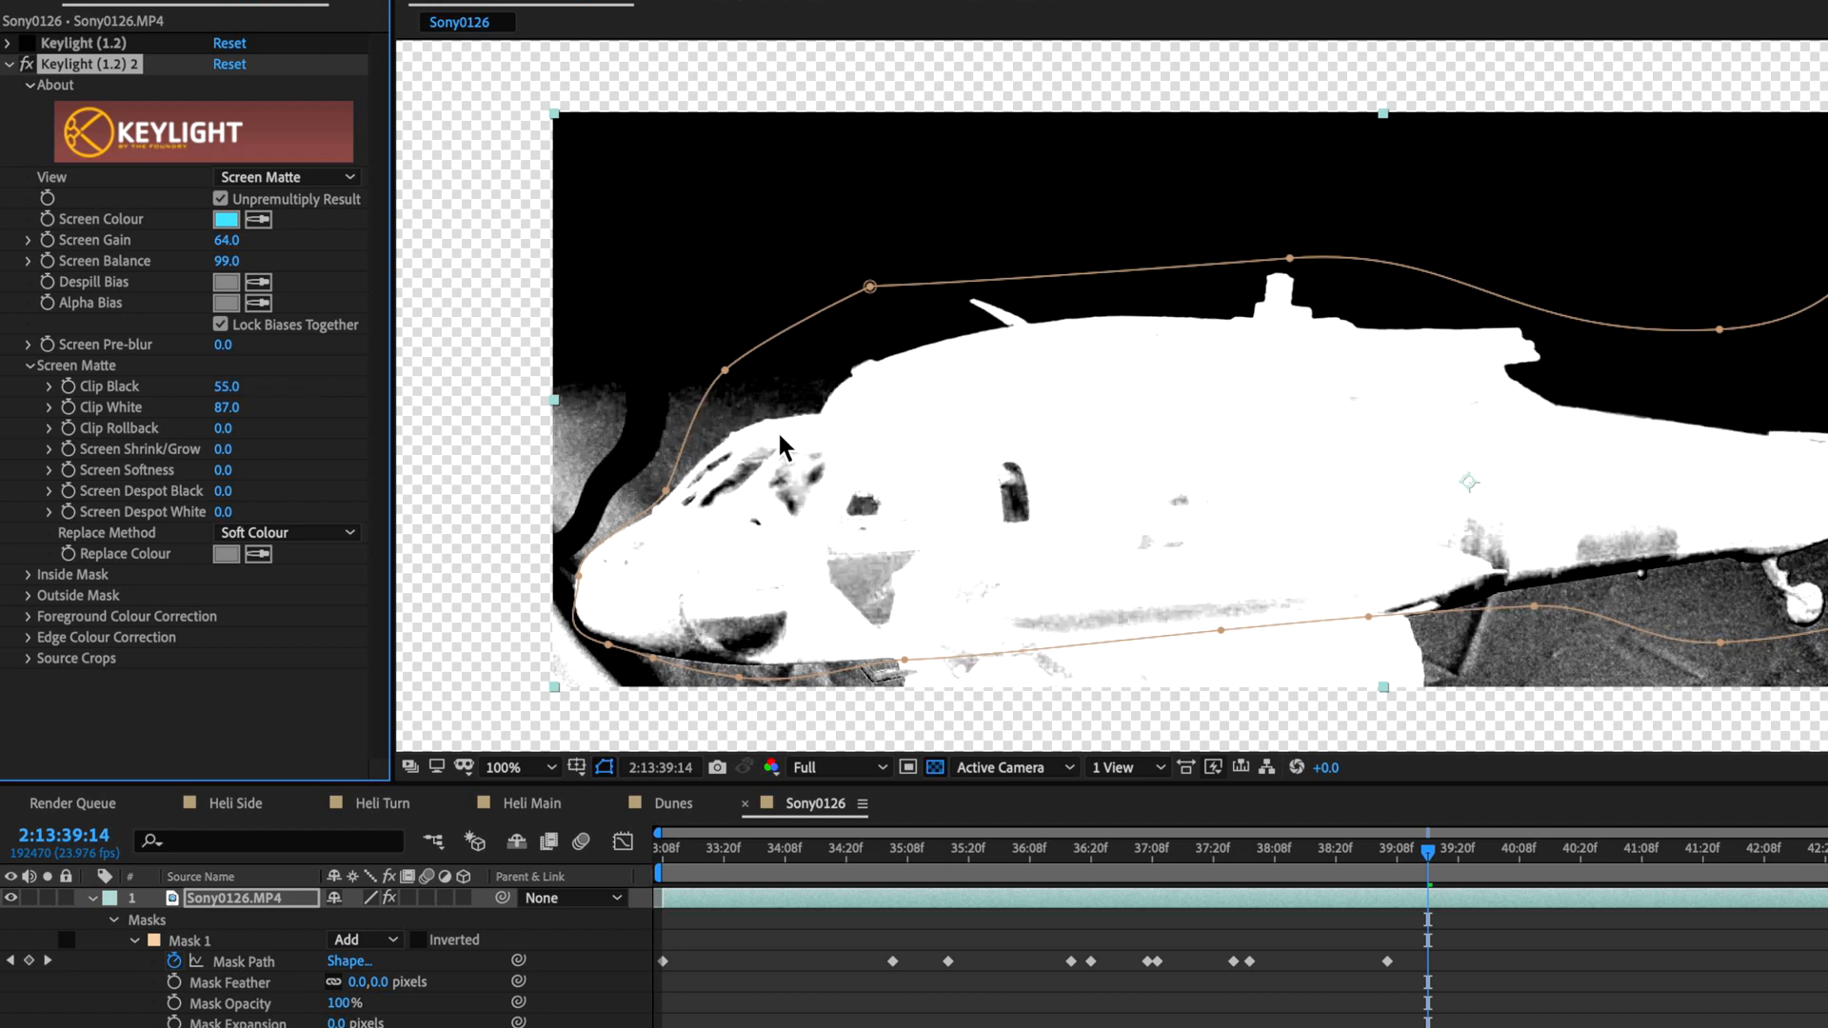
pyautogui.click(319, 178)
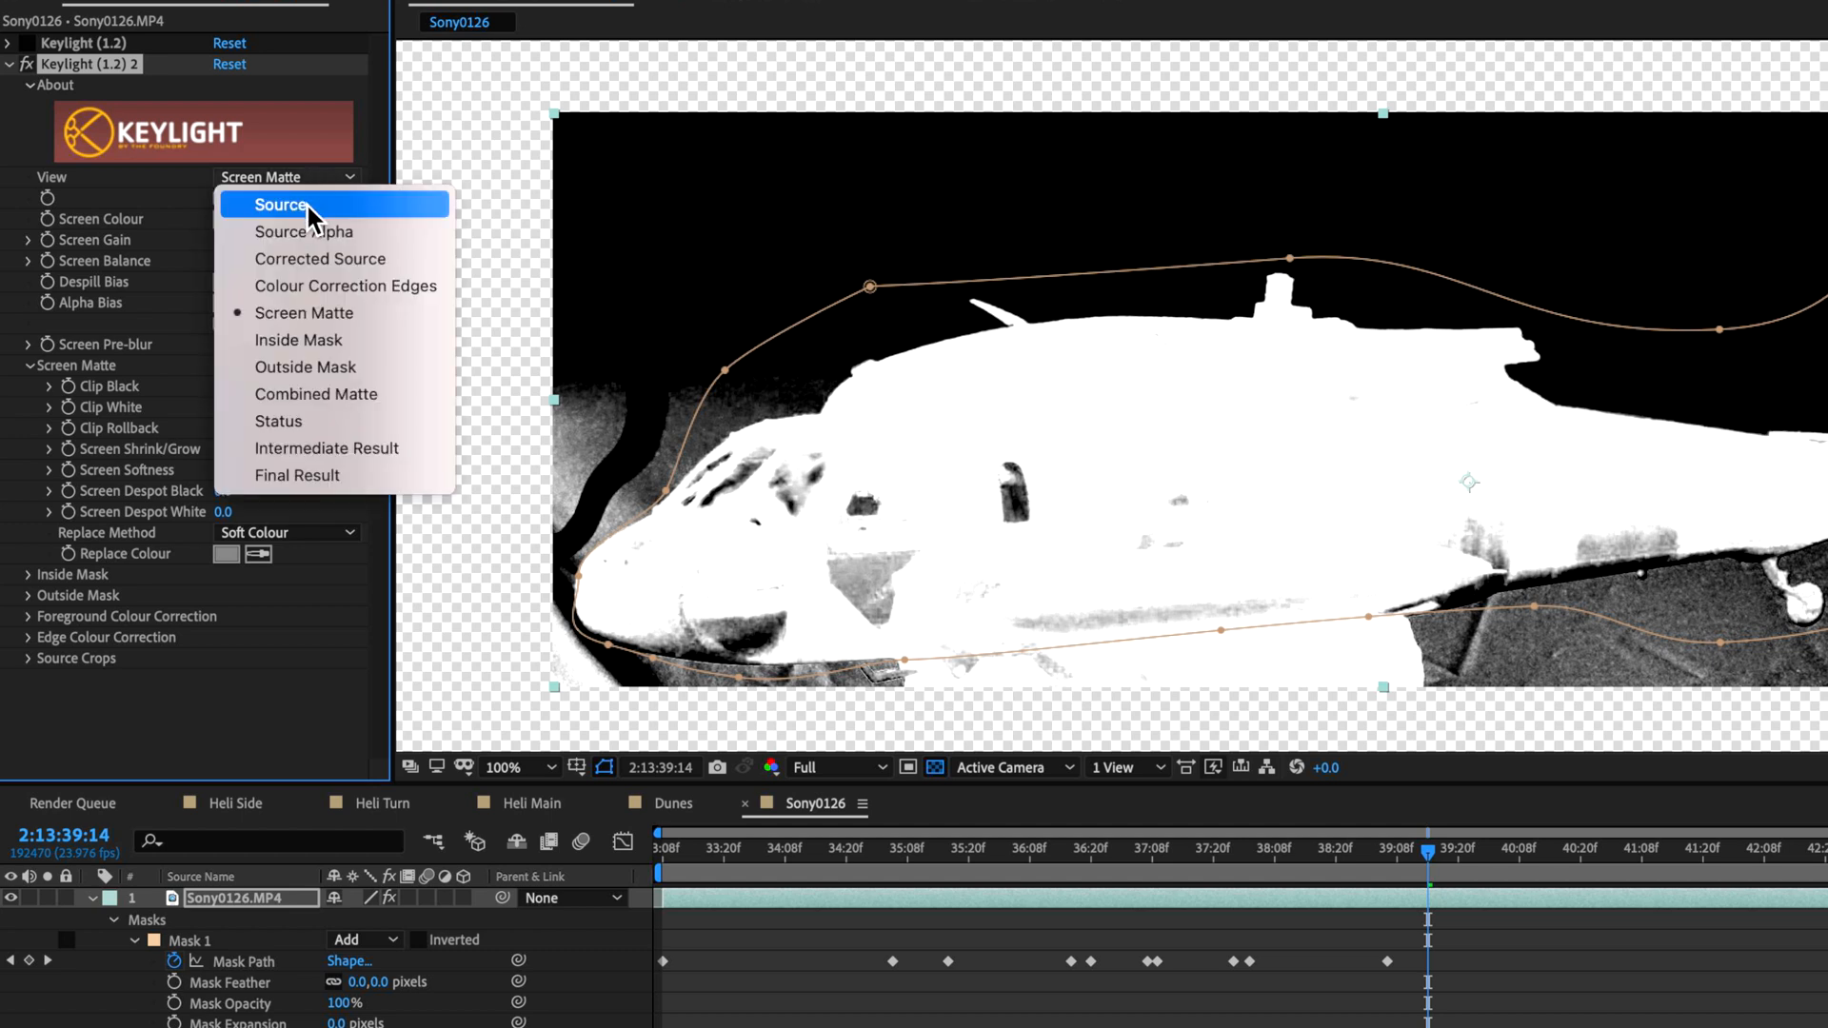
pyautogui.click(284, 478)
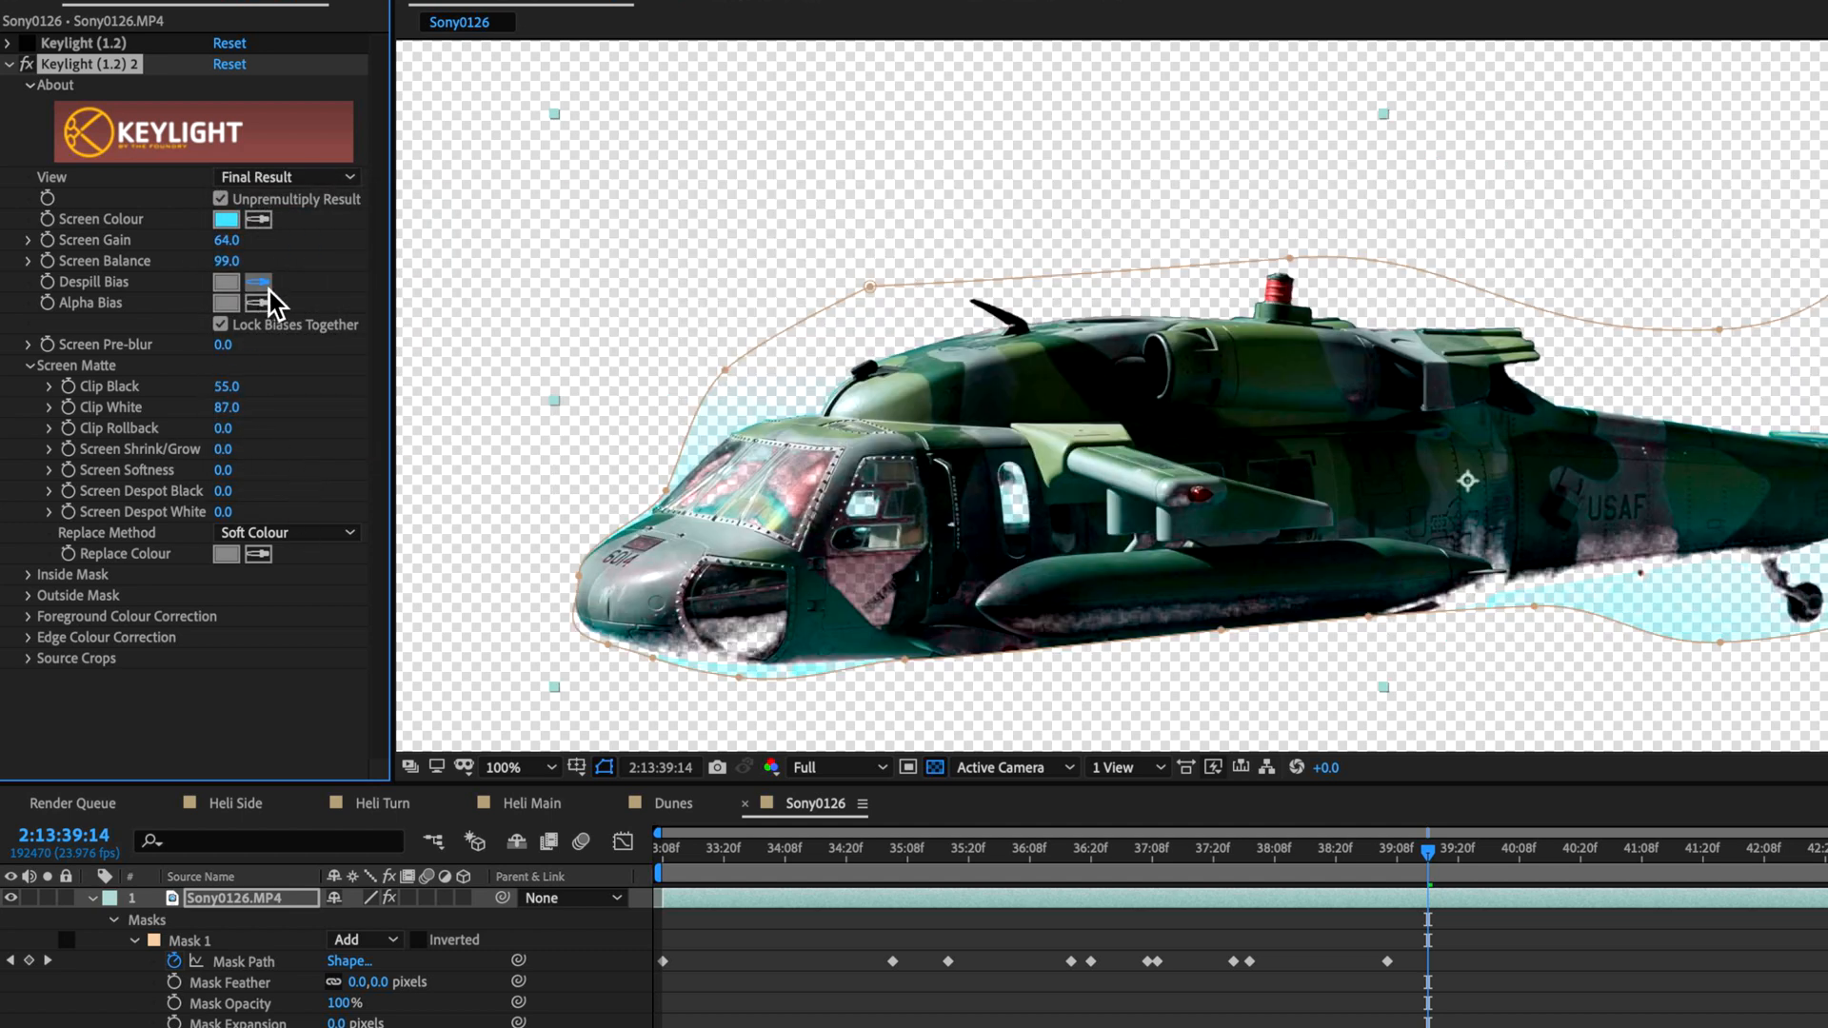
# Sample the Despill Bias from the helicopter's green body, try the lighter green C6F9B7 and cancel that colour change.
pyautogui.click(935, 432)
pyautogui.click(226, 282)
pyautogui.click(1485, 757)
pyautogui.moveTo(1485, 760); pyautogui.dragTo(1383, 677)
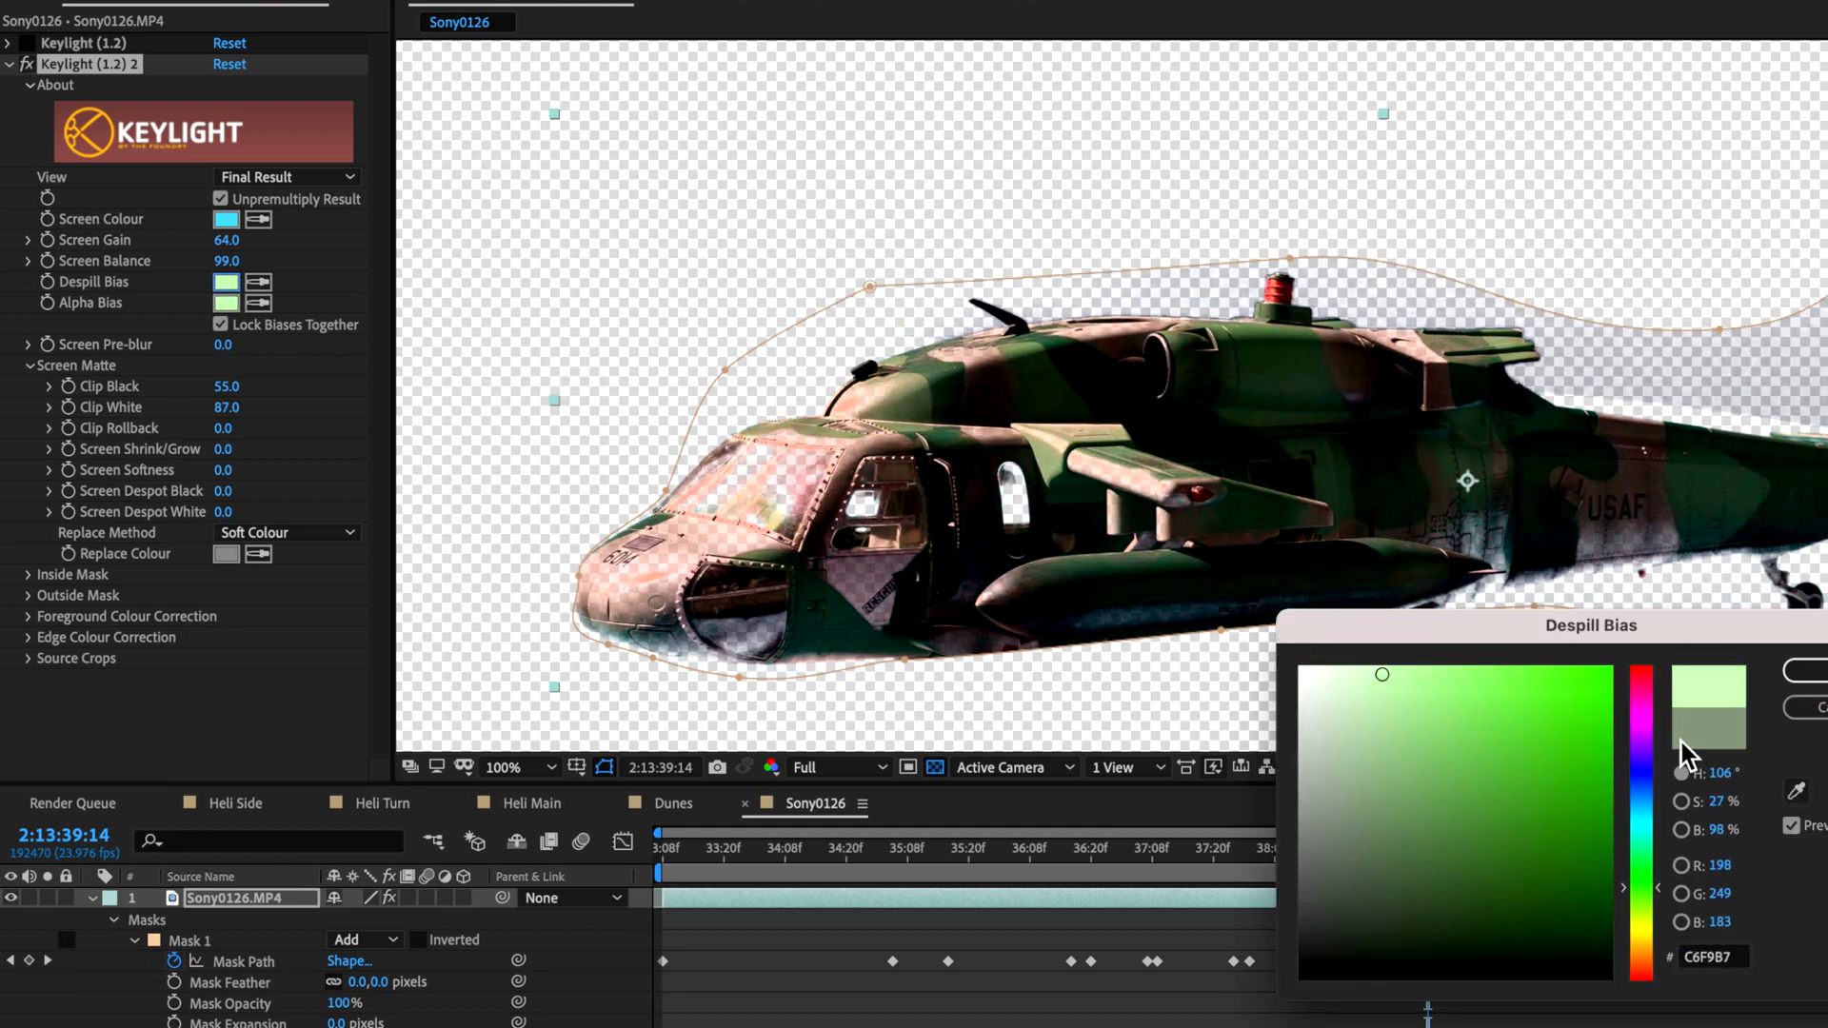
pyautogui.click(1813, 707)
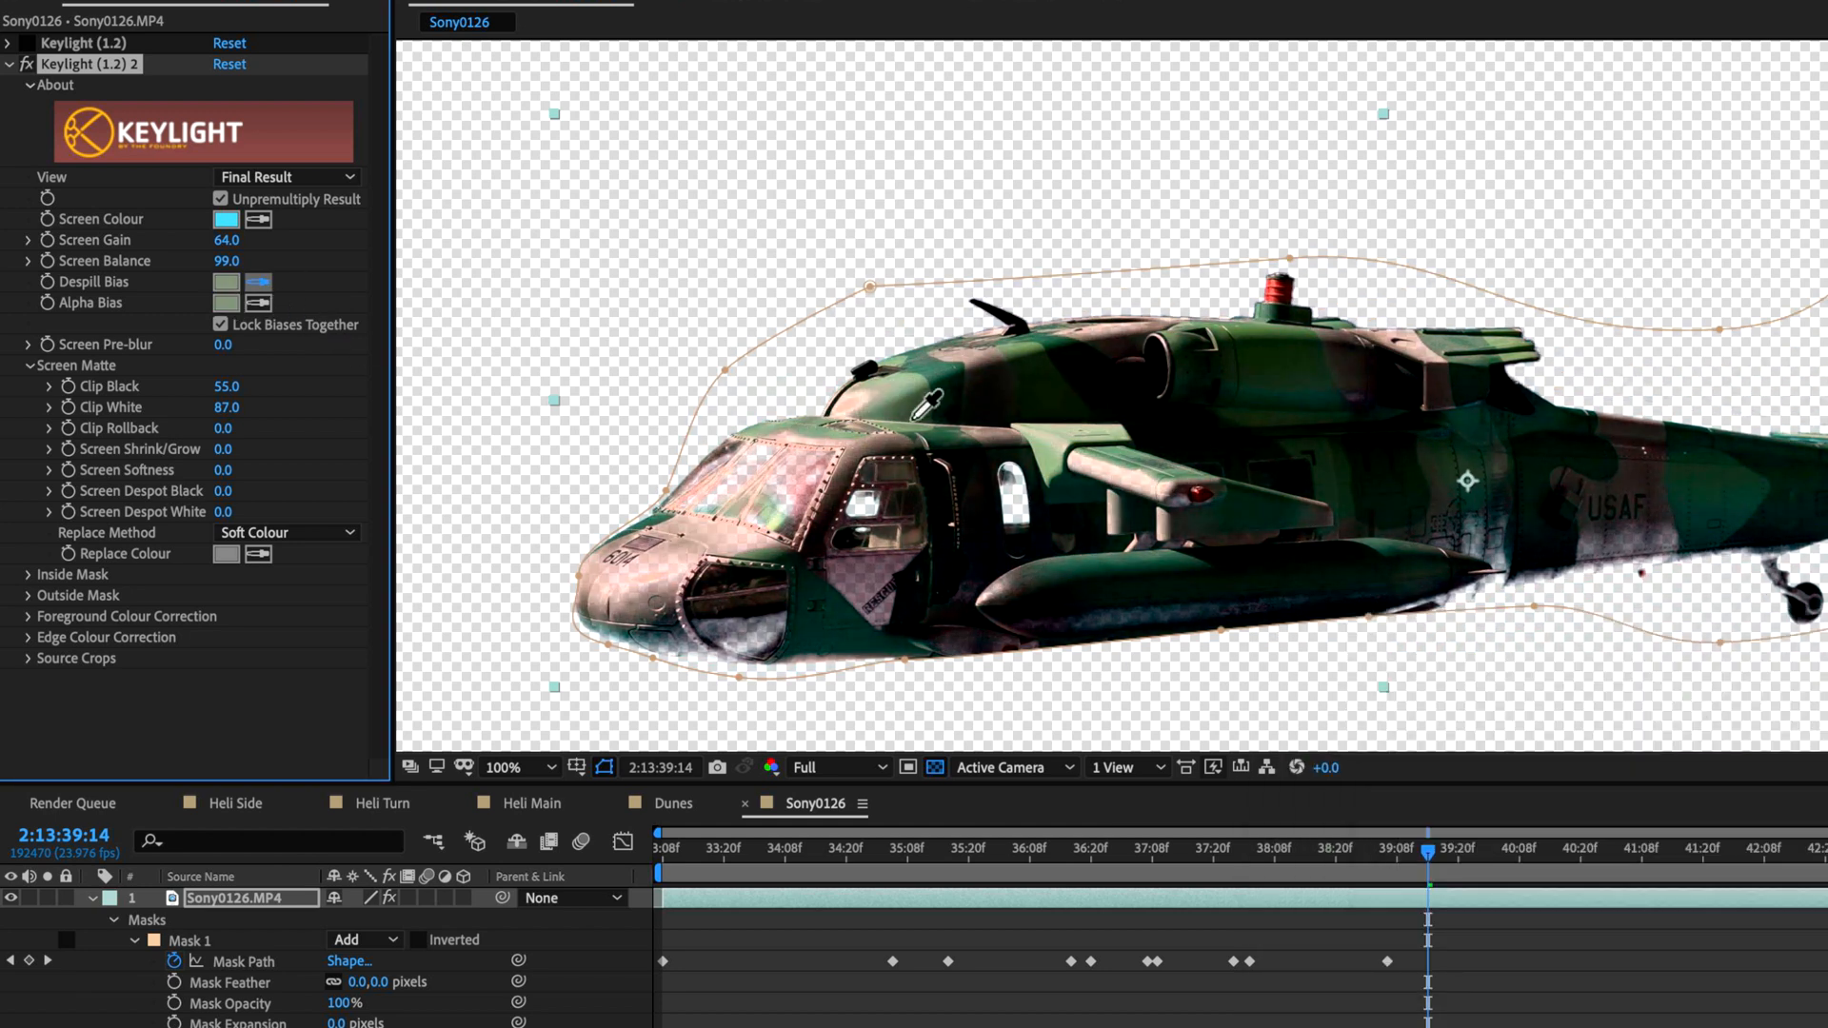
# Resample the Despill Bias from the fuselage above the cockpit and adjust its green shade in the colour picker.
pyautogui.click(915, 416)
pyautogui.click(229, 282)
pyautogui.moveTo(1481, 763); pyautogui.dragTo(1313, 722)
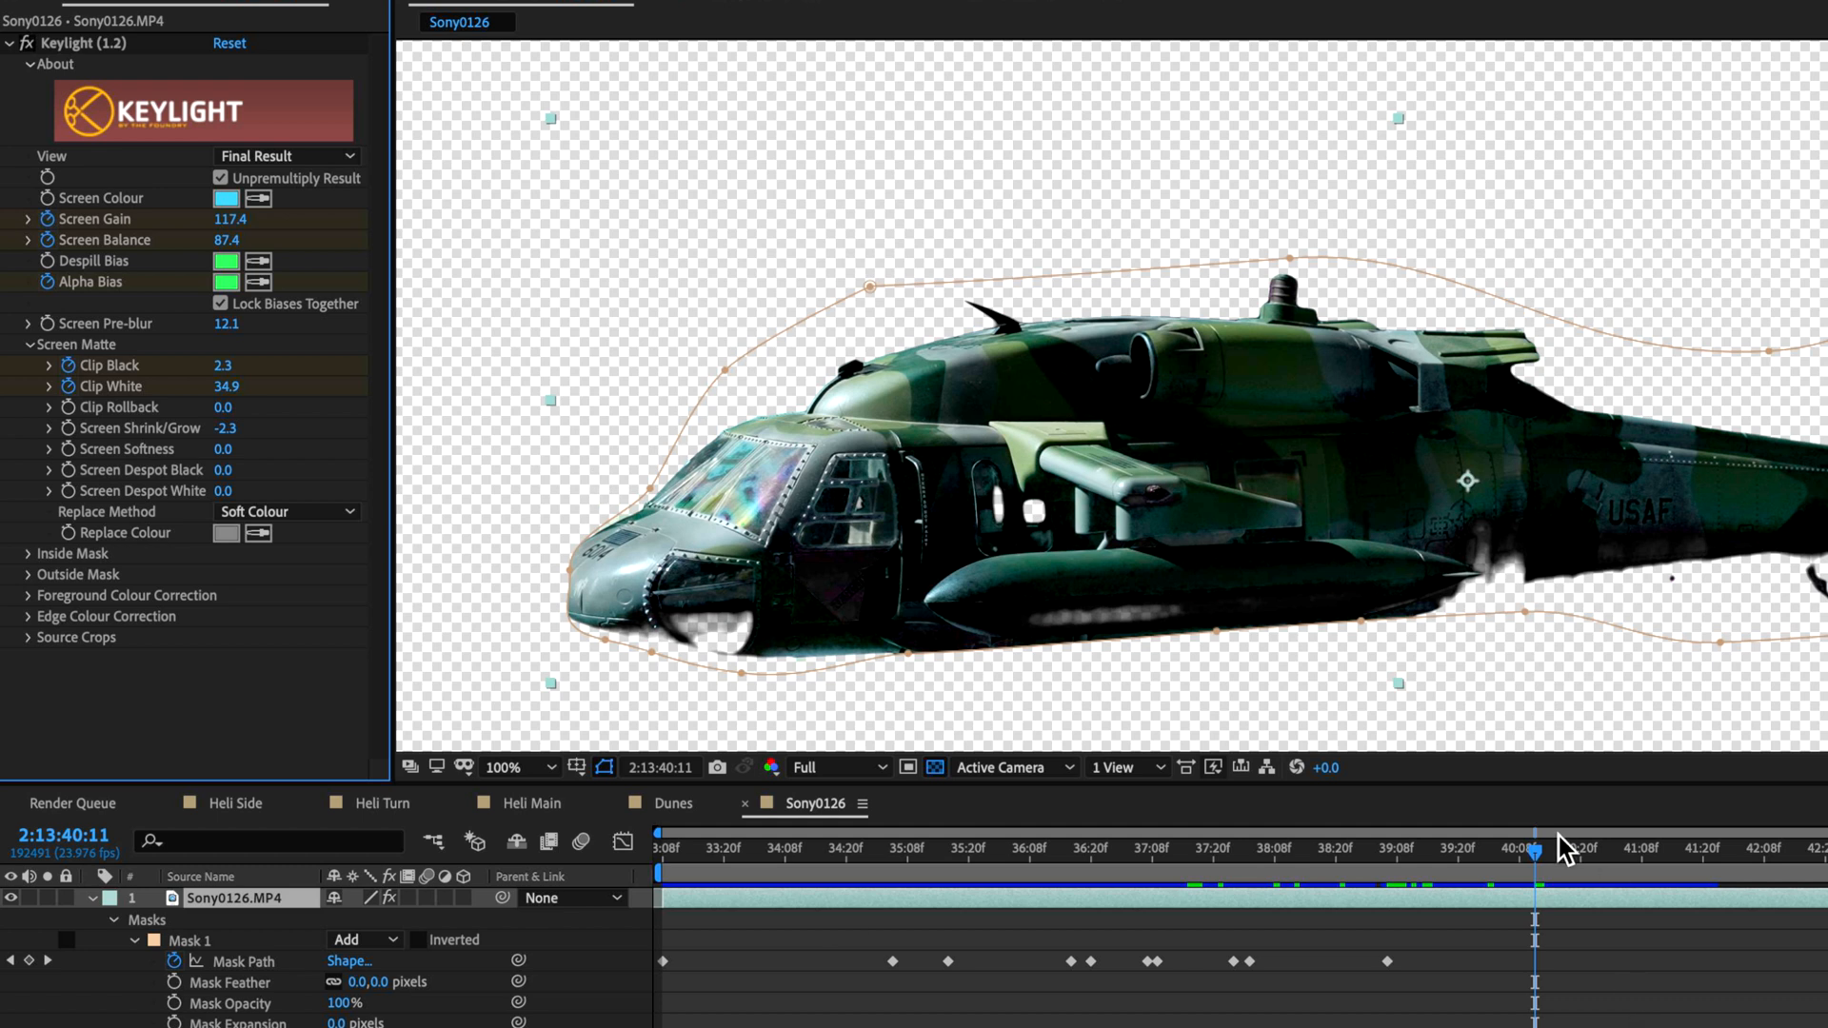
# Examine the keyed Sony0126.MP4 clip and its animated Keylight settings at the keyframes up to 2:13:42:03.
pyautogui.moveTo(1569, 871); pyautogui.dragTo(769, 971)
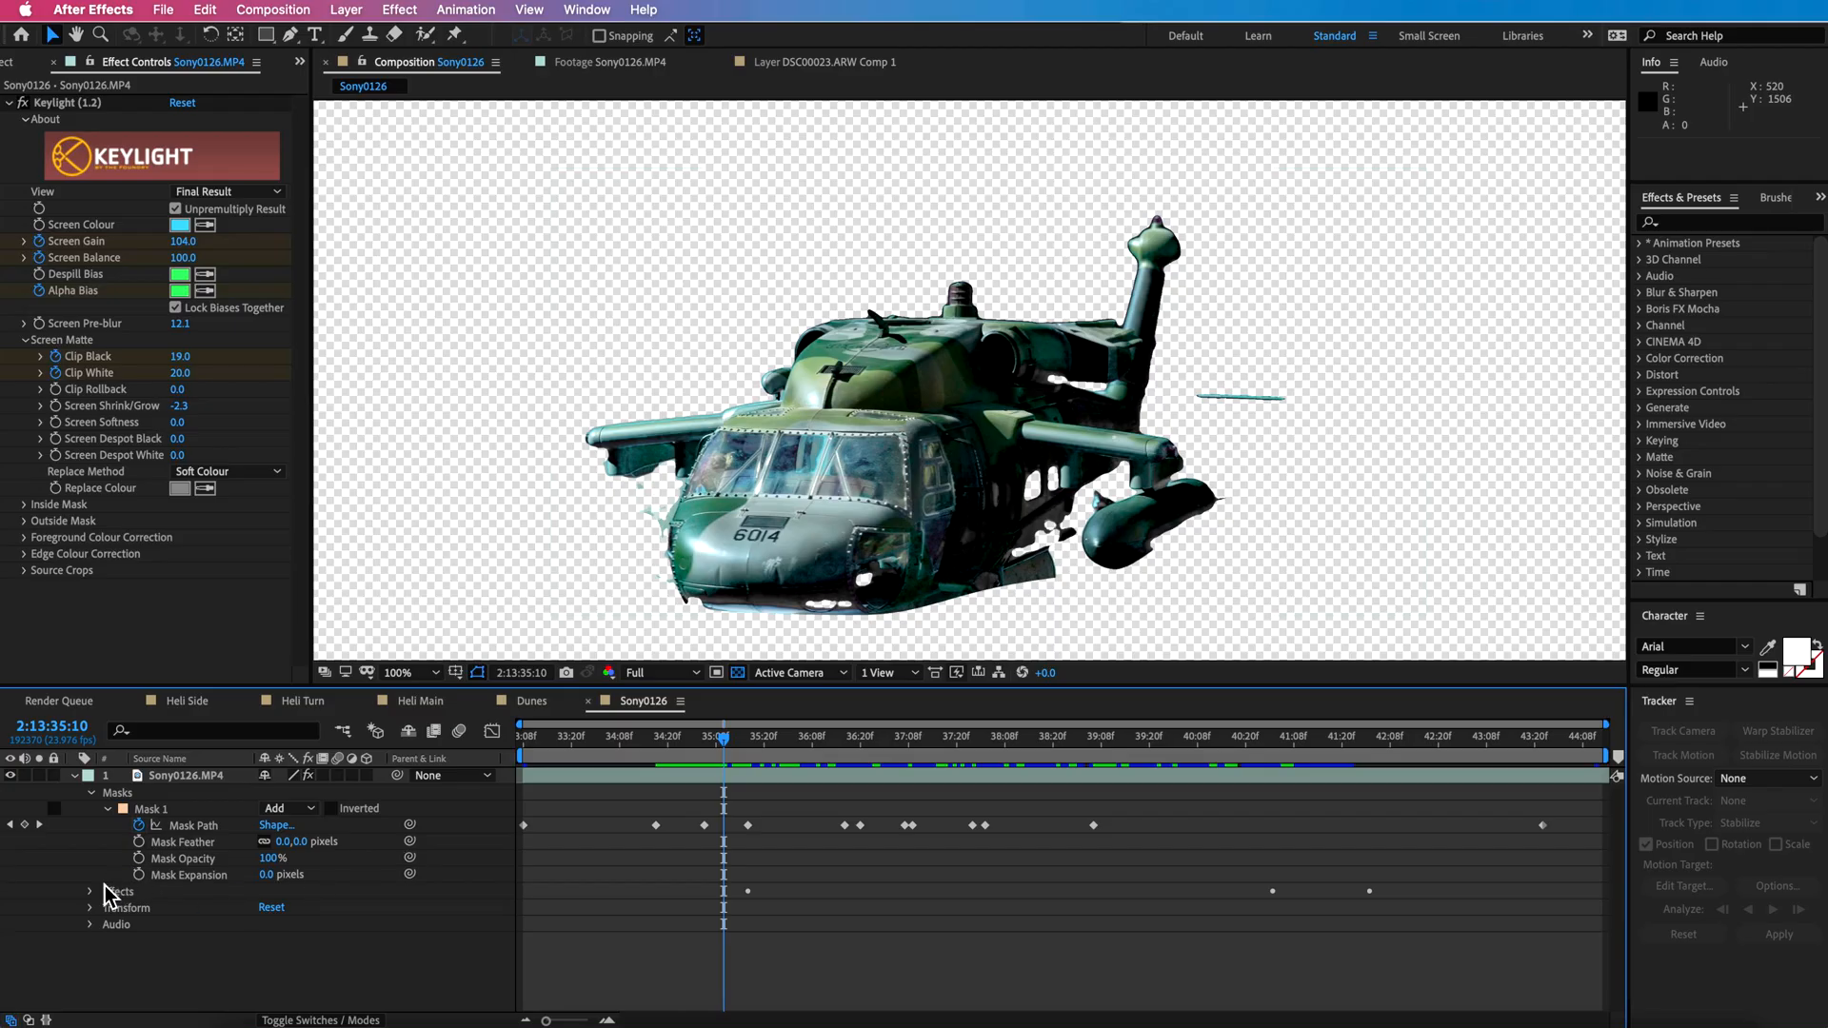
pyautogui.click(92, 891)
pyautogui.click(107, 907)
pyautogui.scroll(-5, 648, 889)
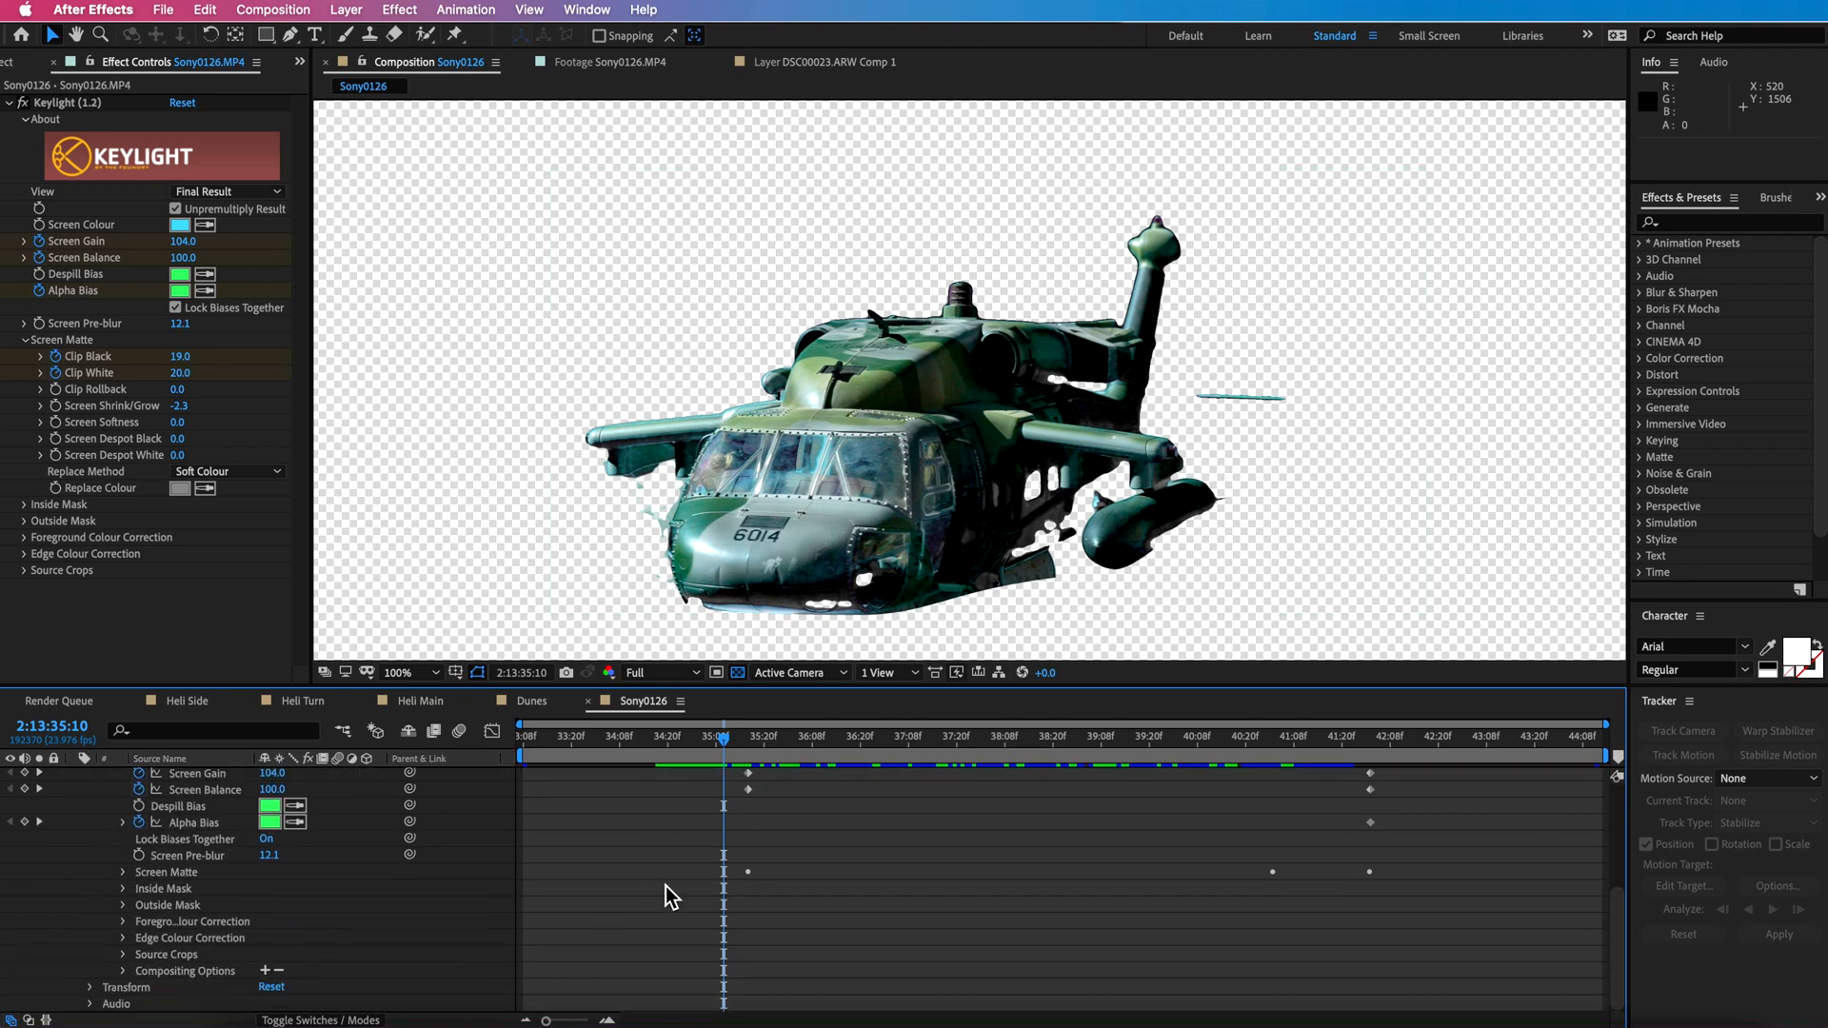
pyautogui.moveTo(746, 746); pyautogui.dragTo(753, 741)
pyautogui.scroll(5, 763, 793)
pyautogui.moveTo(865, 735); pyautogui.dragTo(1370, 837)
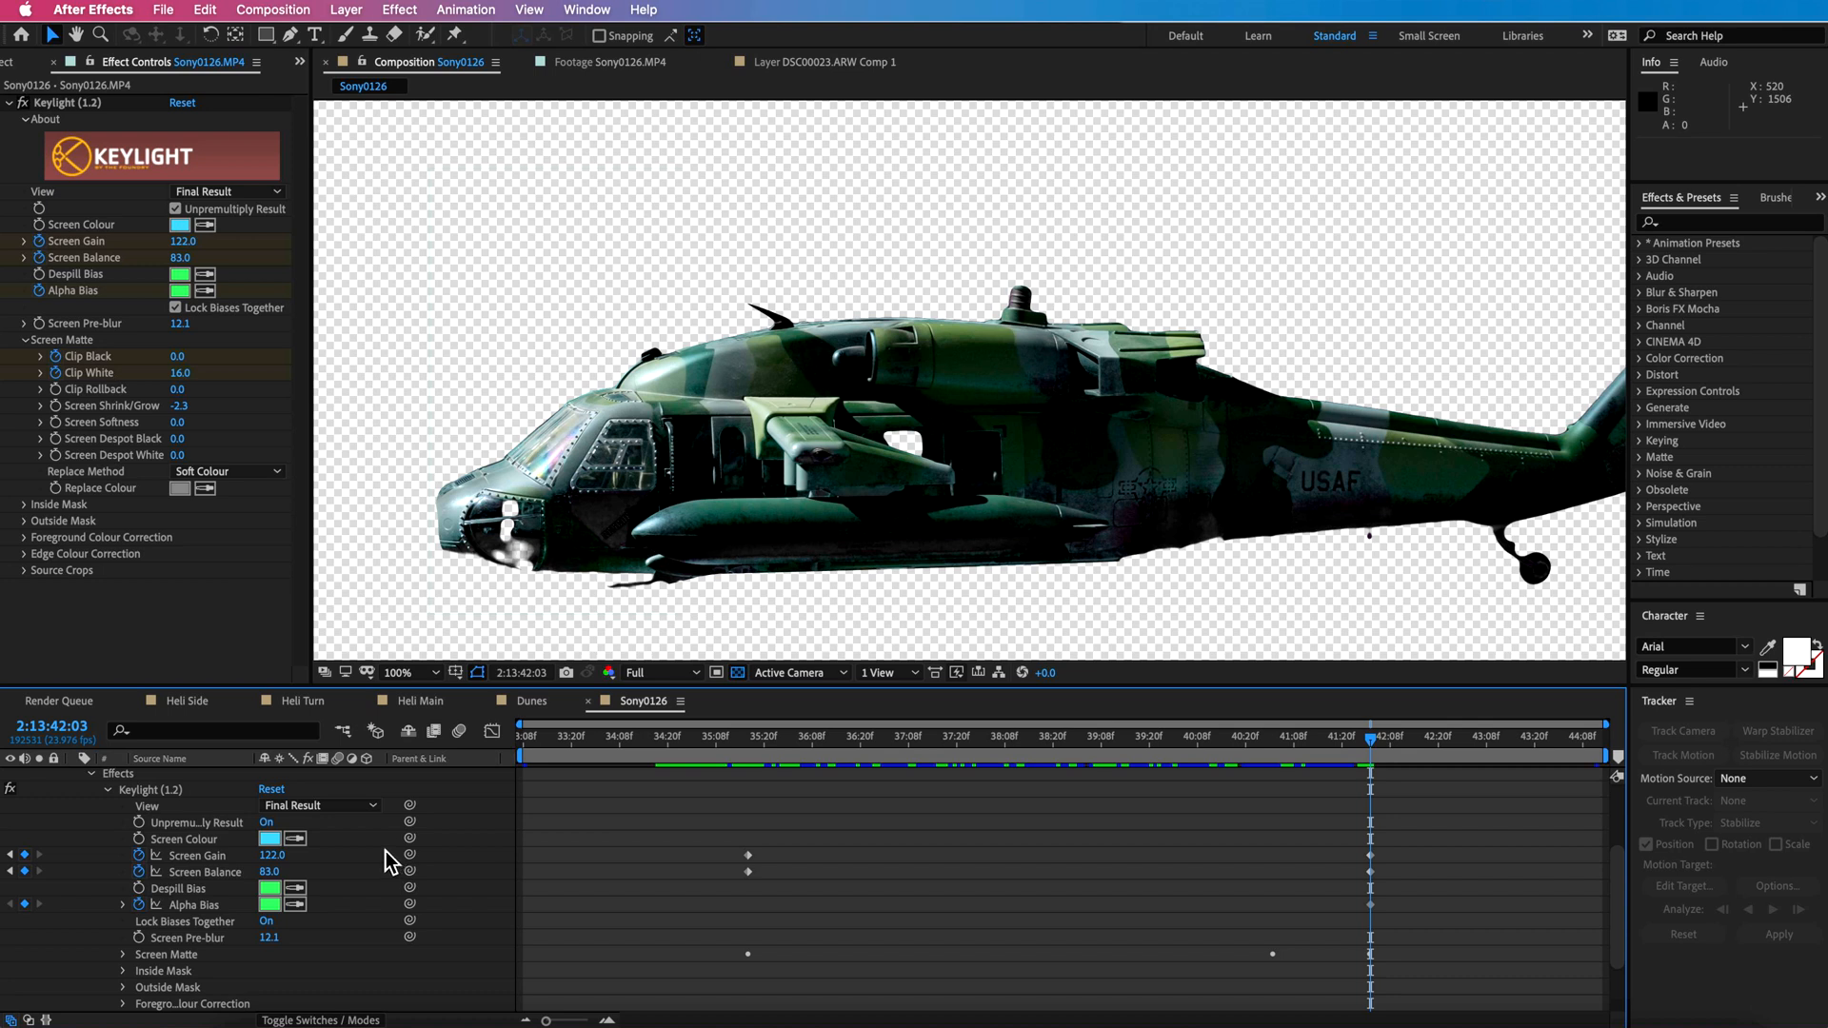
pyautogui.click(931, 746)
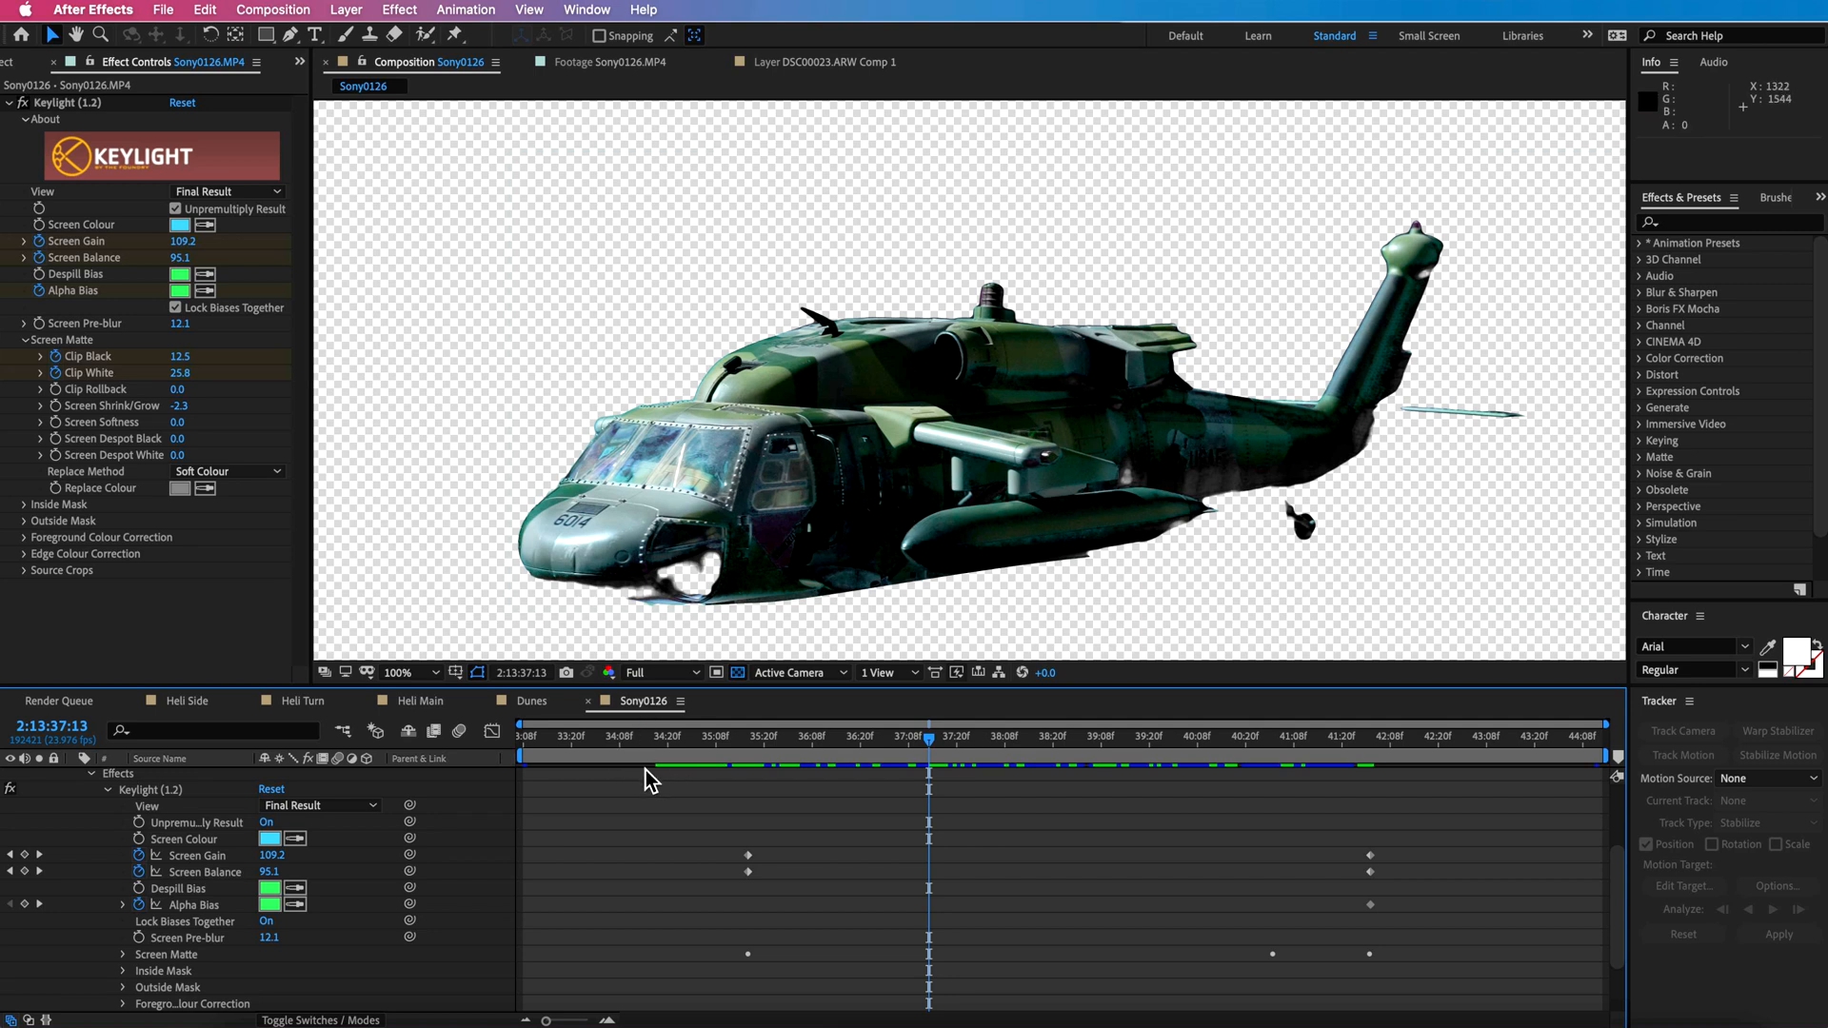
pyautogui.scroll(1, 82, 787)
pyautogui.click(73, 776)
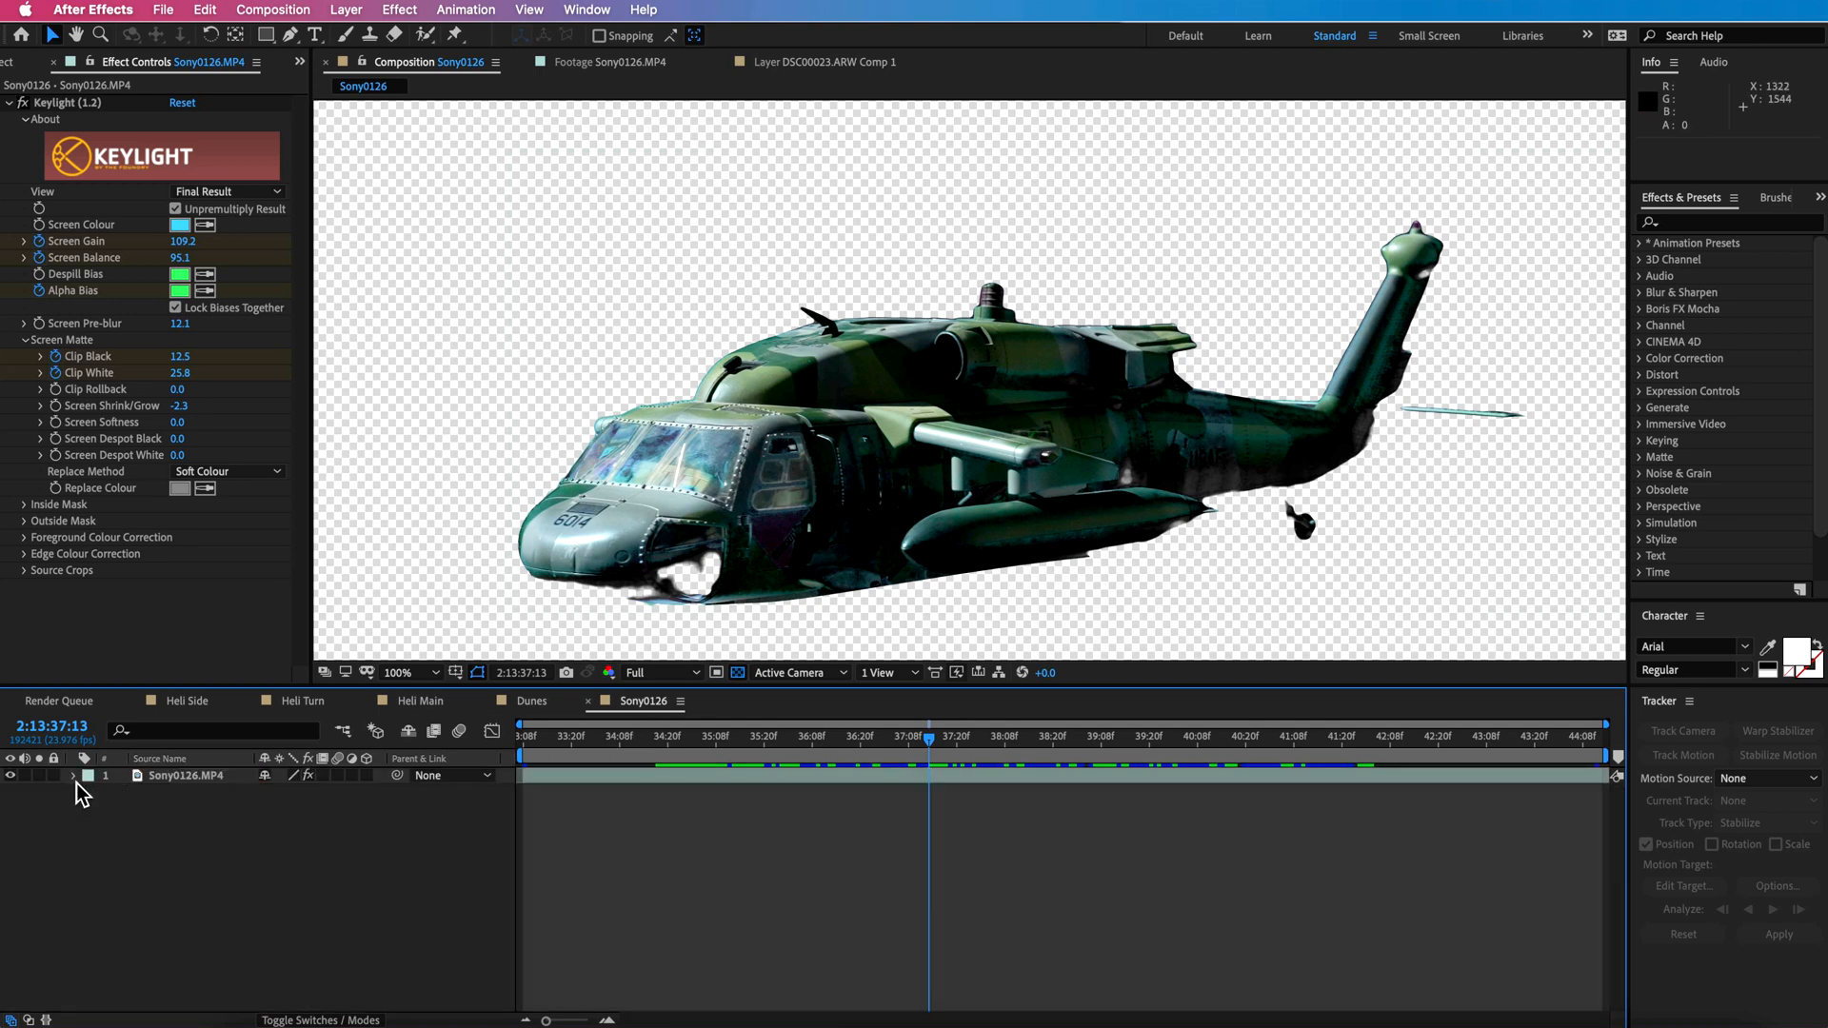
pyautogui.click(171, 776)
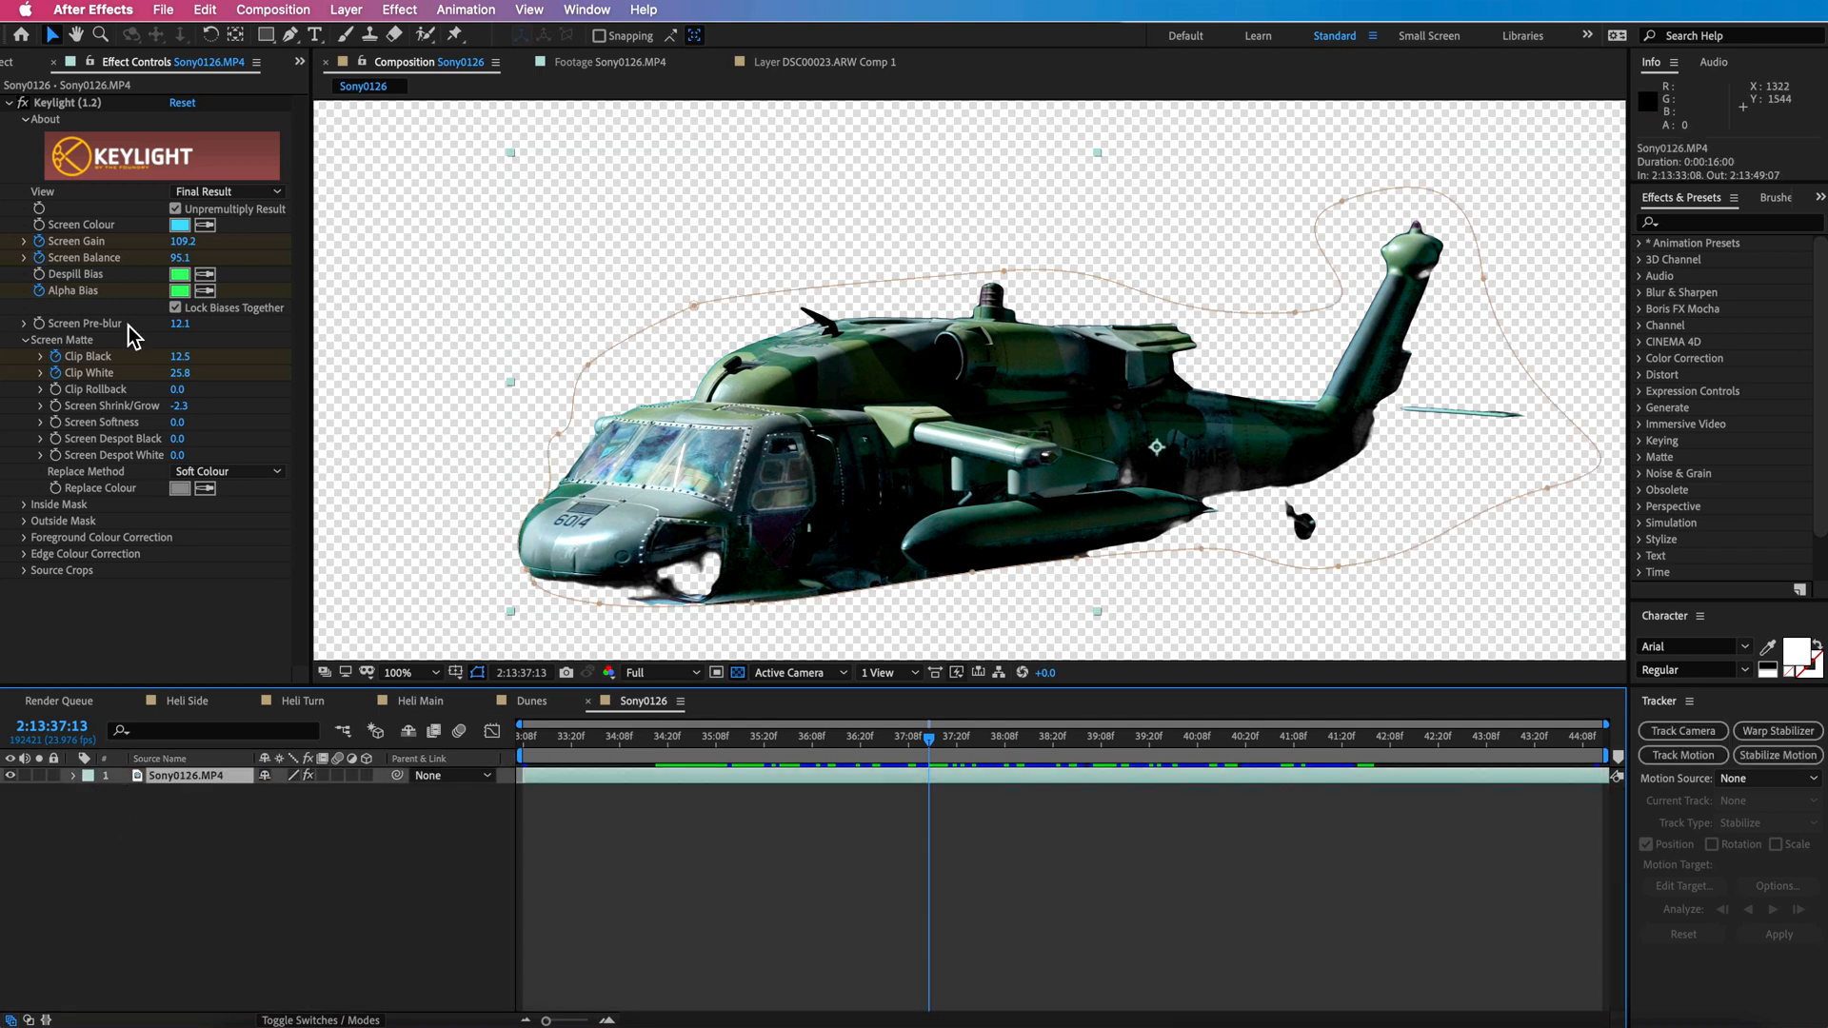
# Switch to the Dunes composition and view the keyed helicopter over the desert footage up to 0:03:05:26.
pyautogui.click(13, 67)
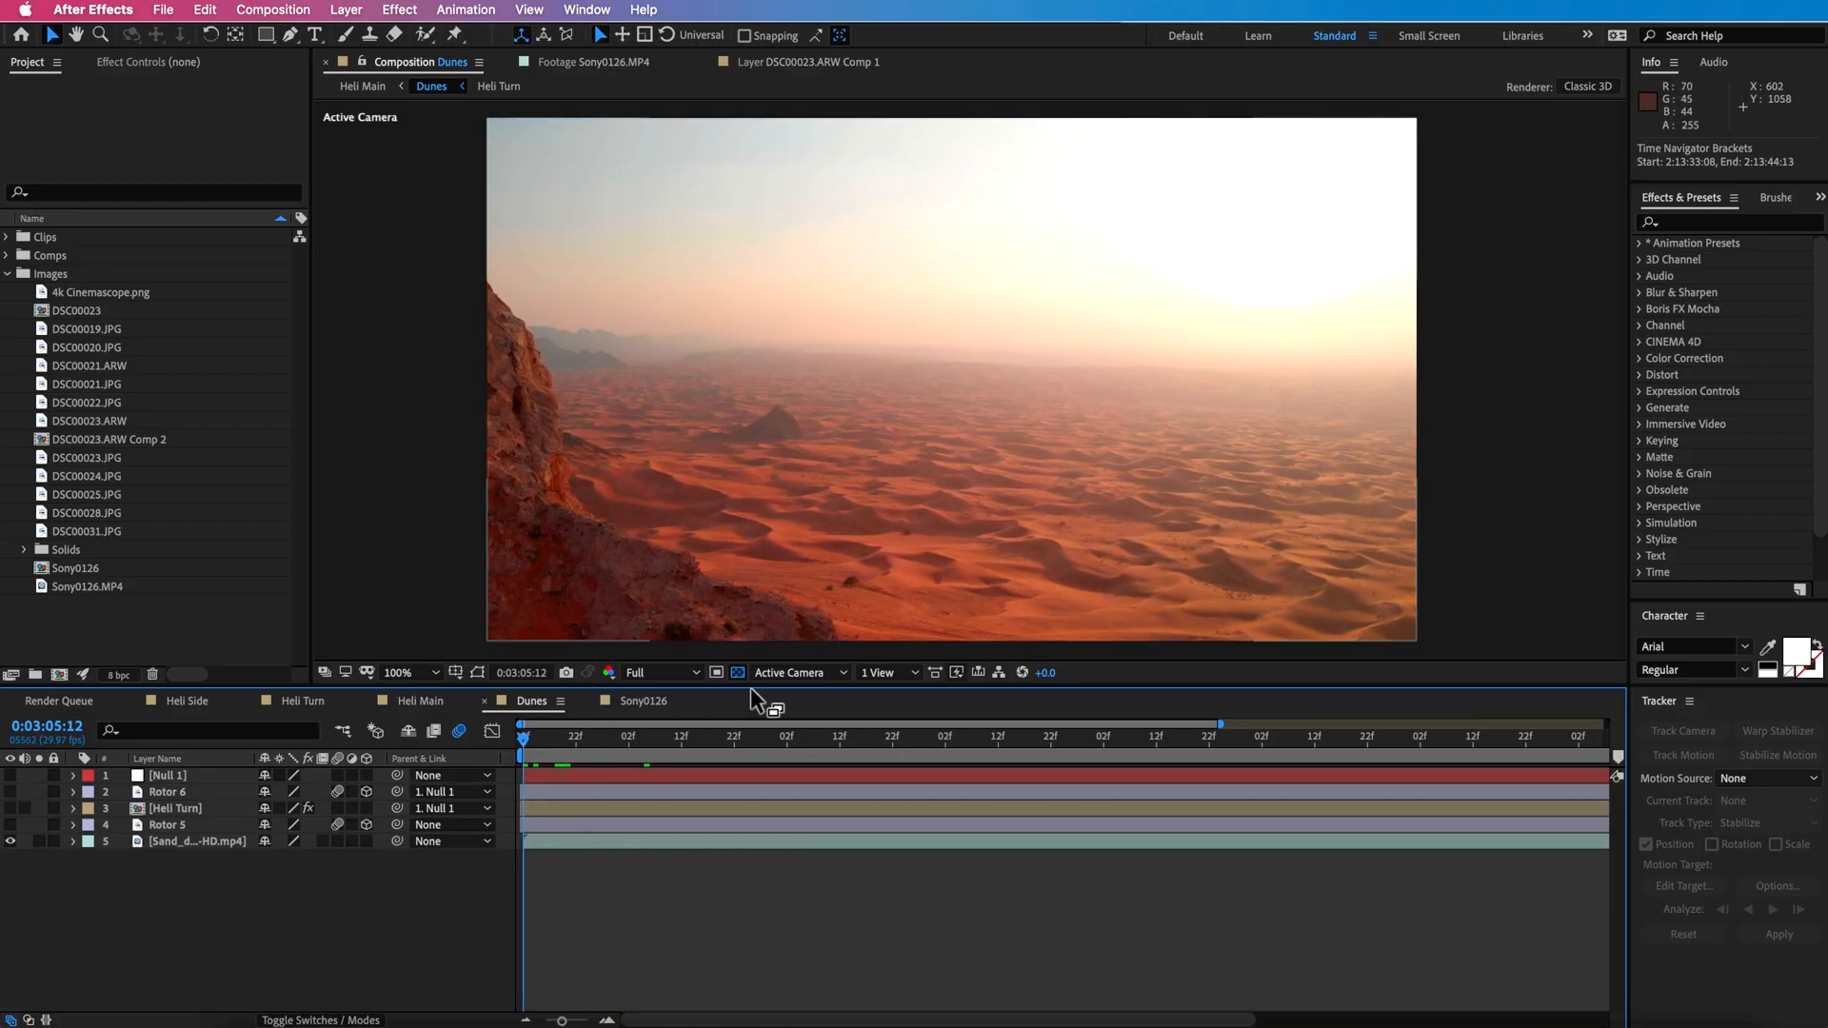
pyautogui.press('space')
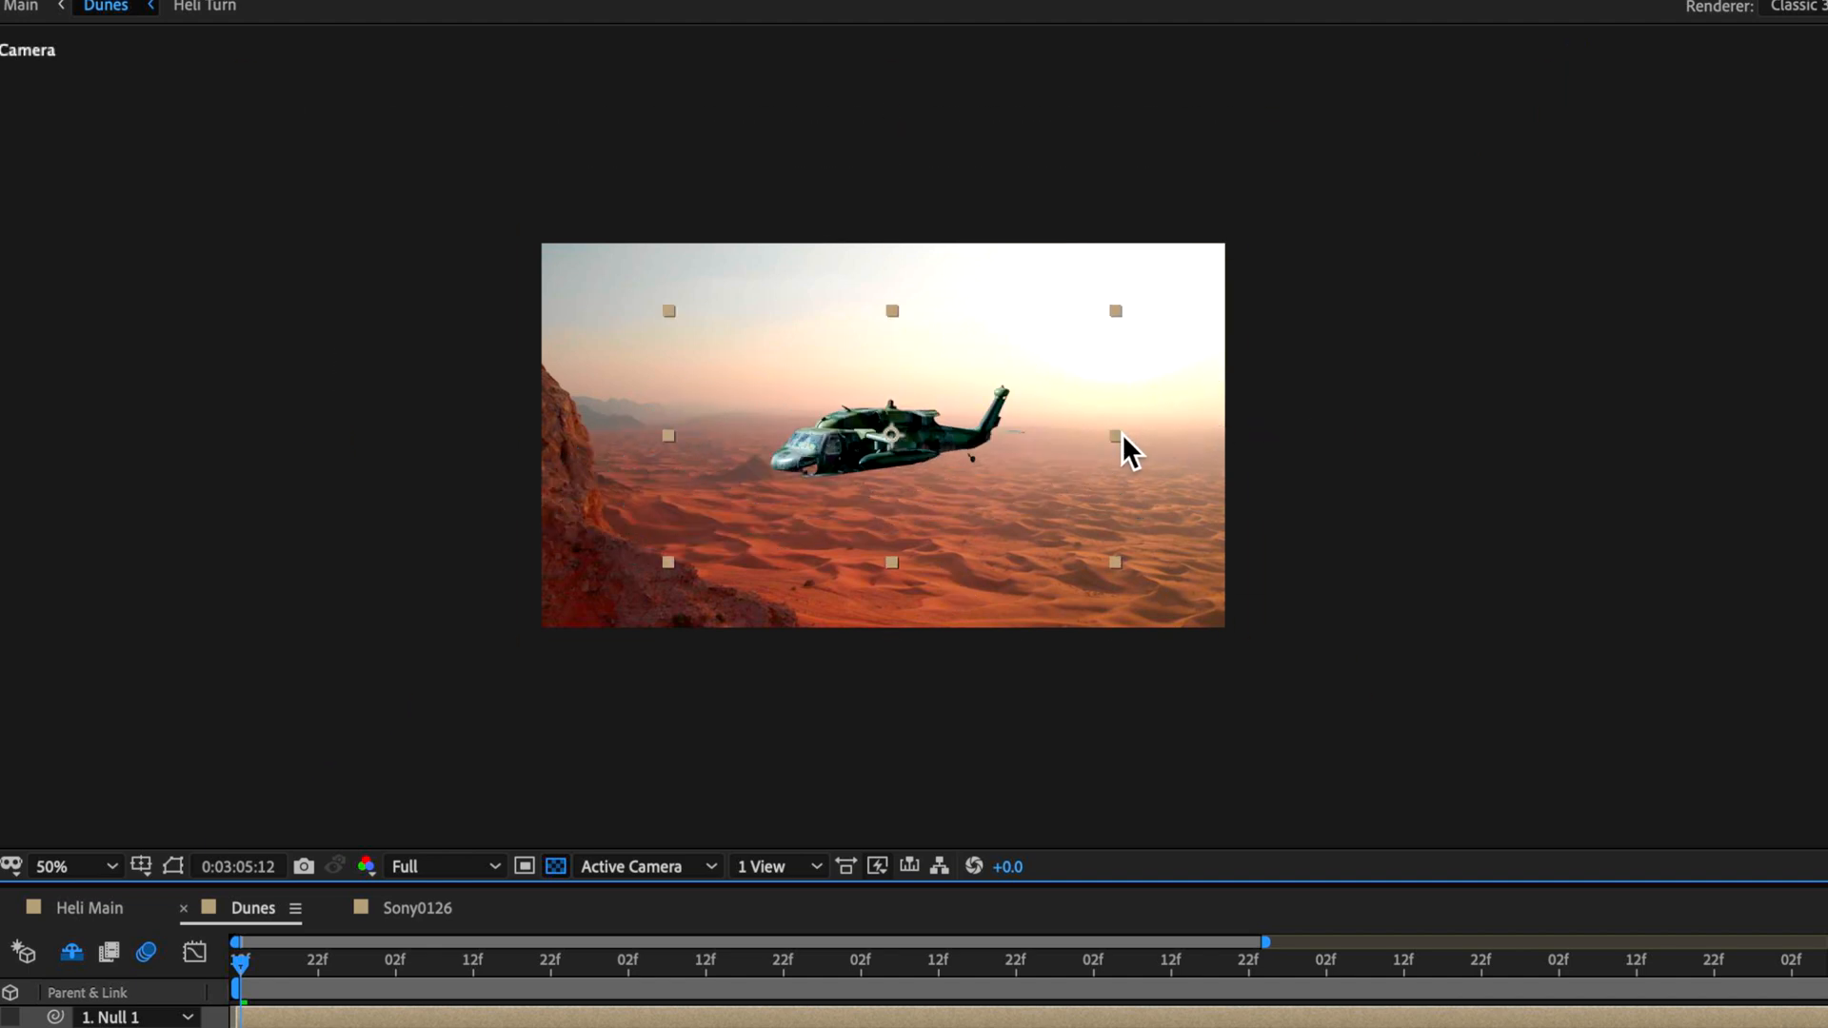
pyautogui.press('.')
pyautogui.moveTo(310, 969); pyautogui.dragTo(352, 974)
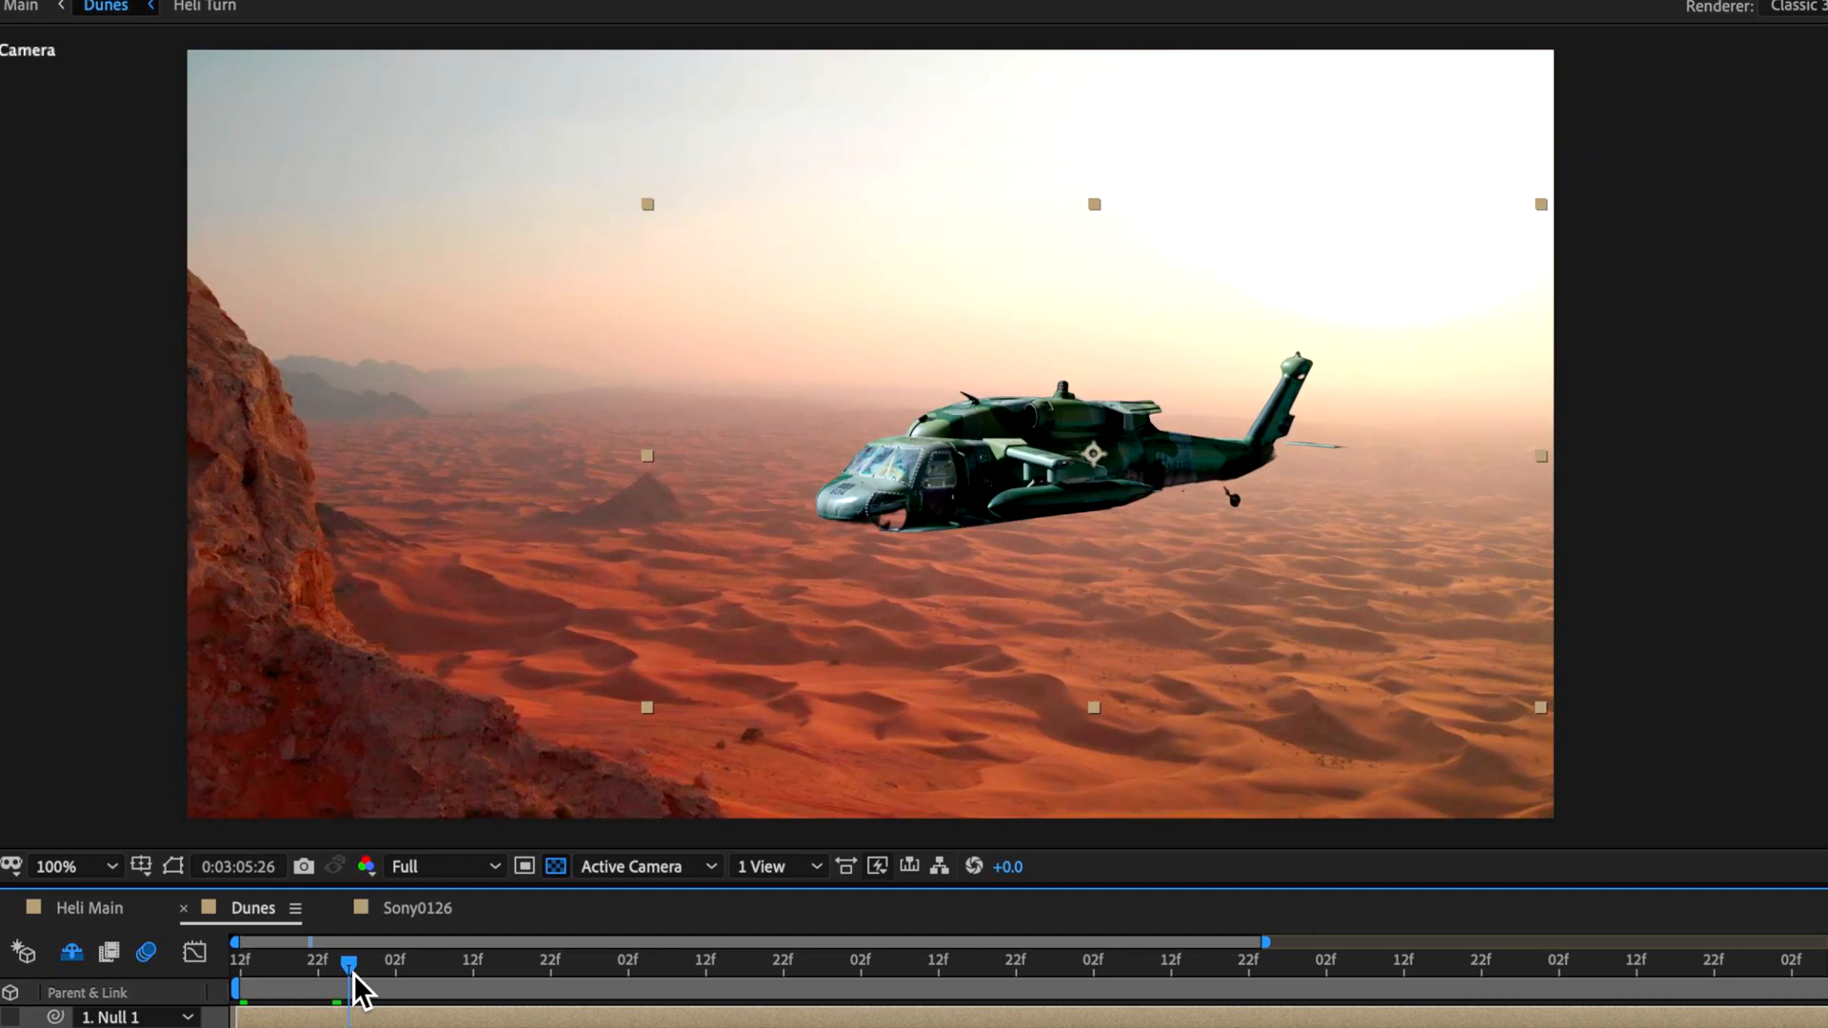
# Set the preview resolution to Half, then flip the helicopter layer to face right and scale it to -17.4, 17.4% over the left dunes.
pyautogui.click(471, 866)
pyautogui.click(442, 973)
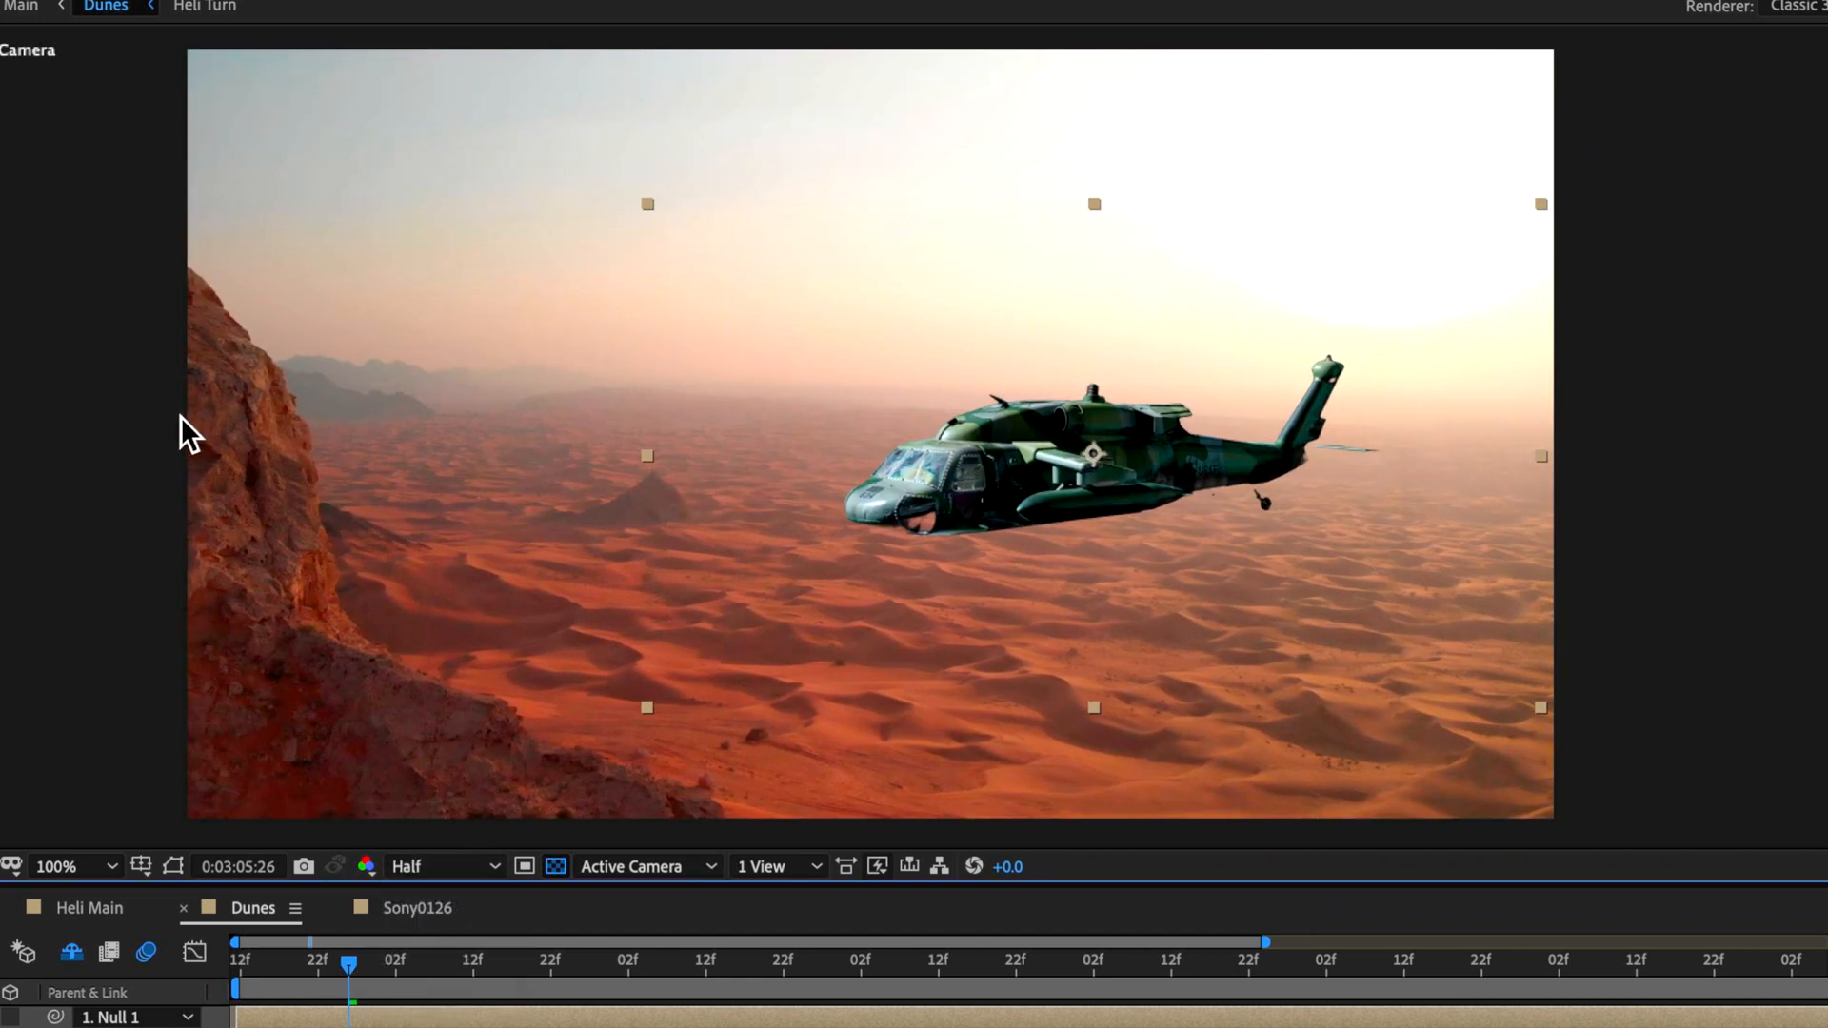
pyautogui.moveTo(1131, 482); pyautogui.dragTo(869, 461)
pyautogui.moveTo(388, 440); pyautogui.dragTo(1253, 442)
pyautogui.moveTo(899, 489); pyautogui.dragTo(725, 497)
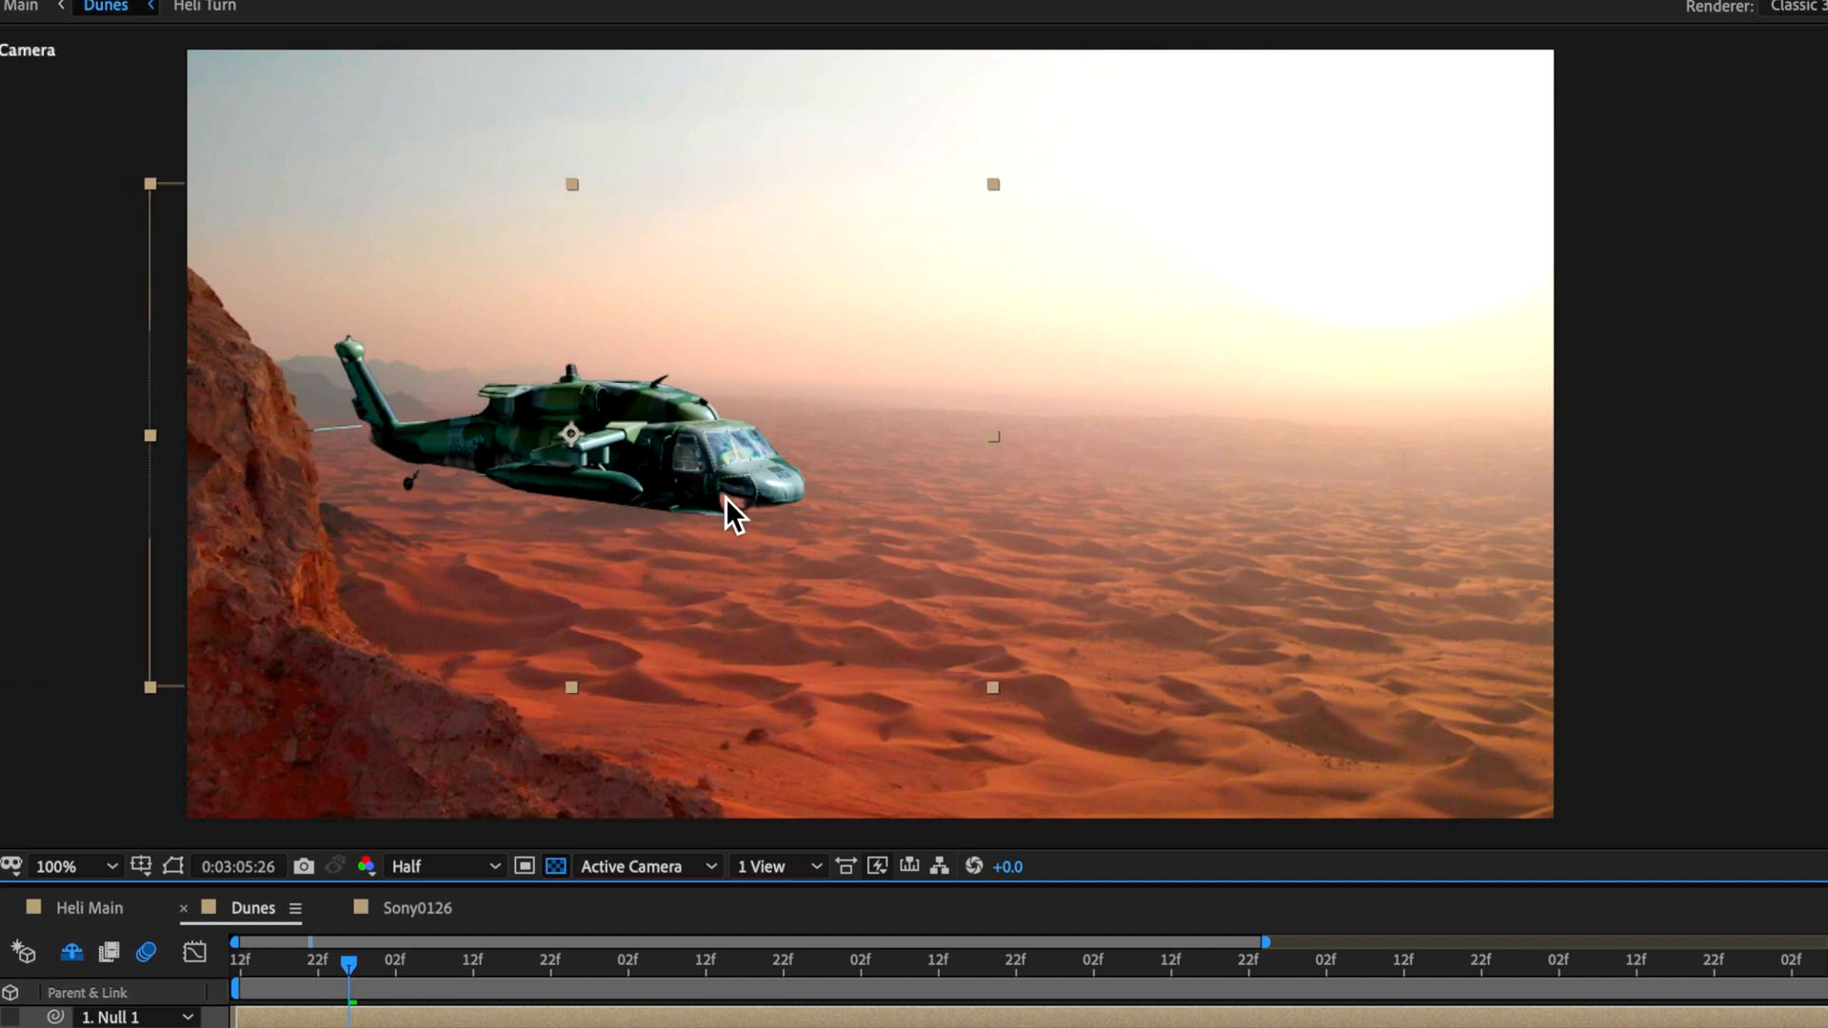
pyautogui.moveTo(1000, 181); pyautogui.dragTo(817, 295)
pyautogui.moveTo(719, 474); pyautogui.dragTo(616, 492)
# Preview the helicopter's turn and slide the Heli Turn layer in time so that it starts at 0:03:05:11.
pyautogui.moveTo(351, 964); pyautogui.dragTo(499, 846)
pyautogui.press('space')
pyautogui.moveTo(692, 798); pyautogui.dragTo(162, 817)
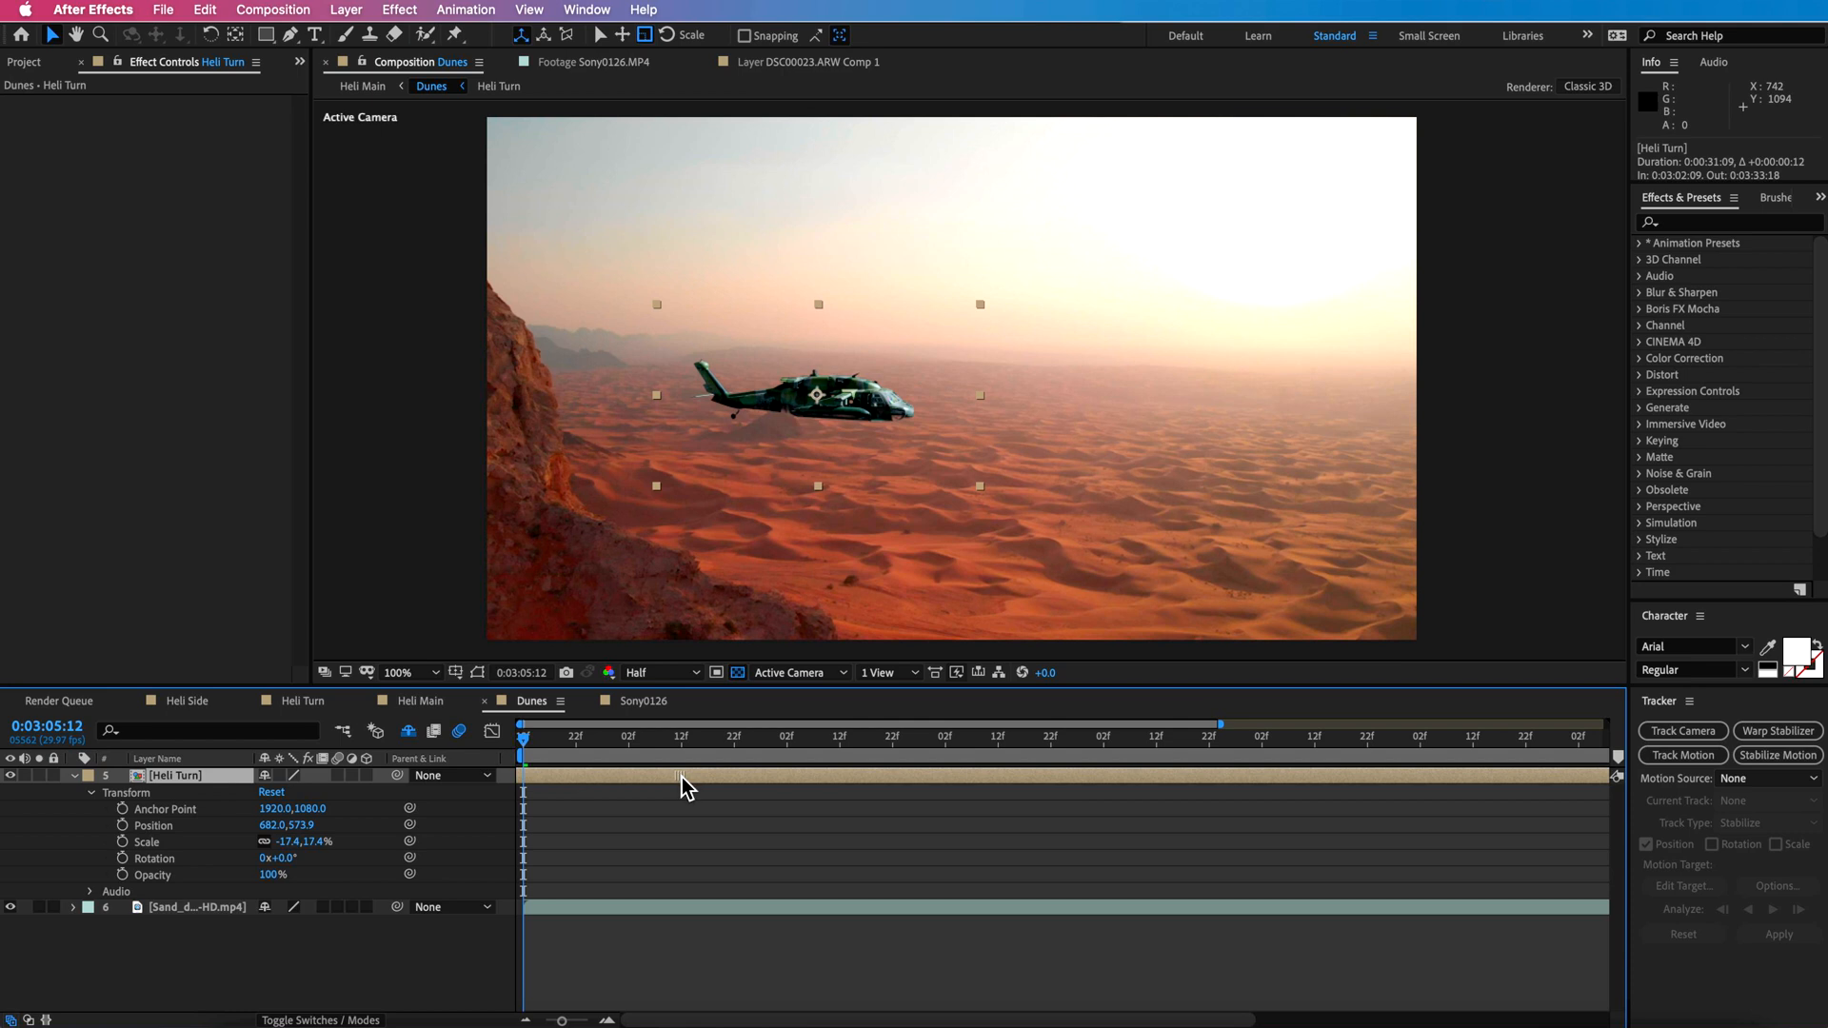
pyautogui.moveTo(901, 763); pyautogui.dragTo(1166, 779)
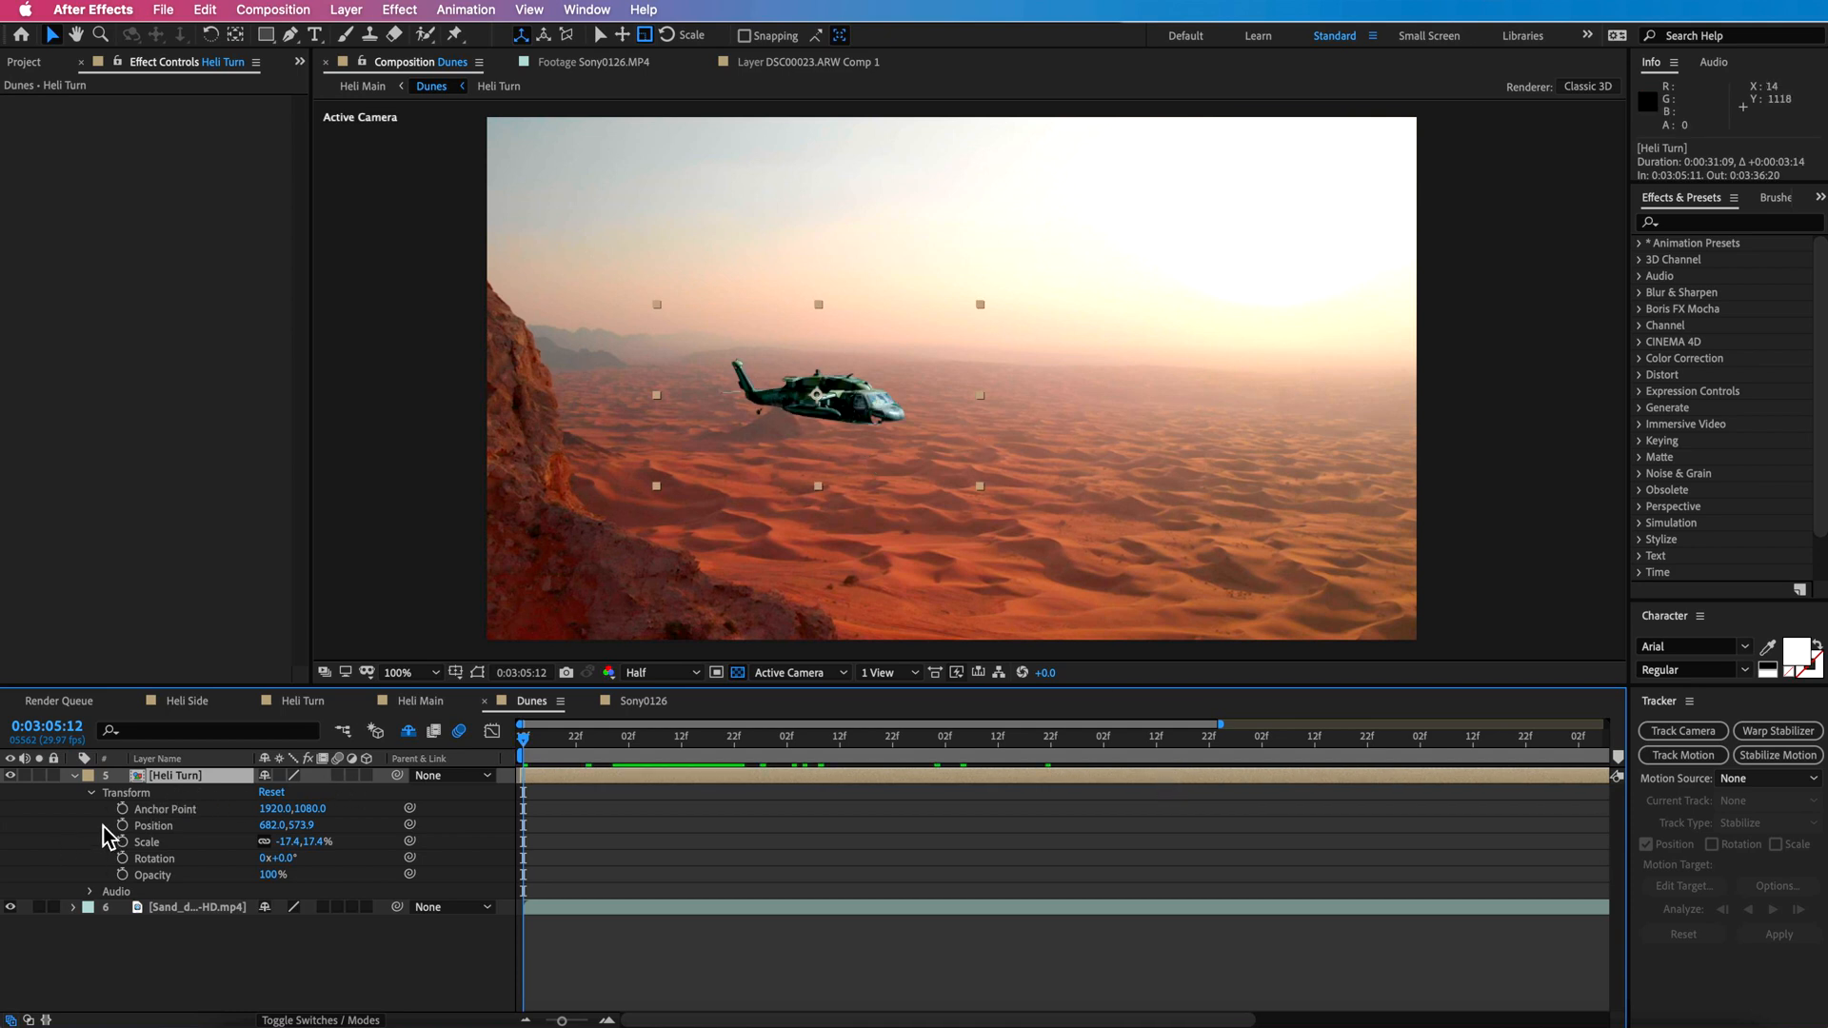
# Enable time remapping on the Heli Turn layer and set a Time Remap keyframe at 0:03:05:12.
pyautogui.rightClick(543, 785)
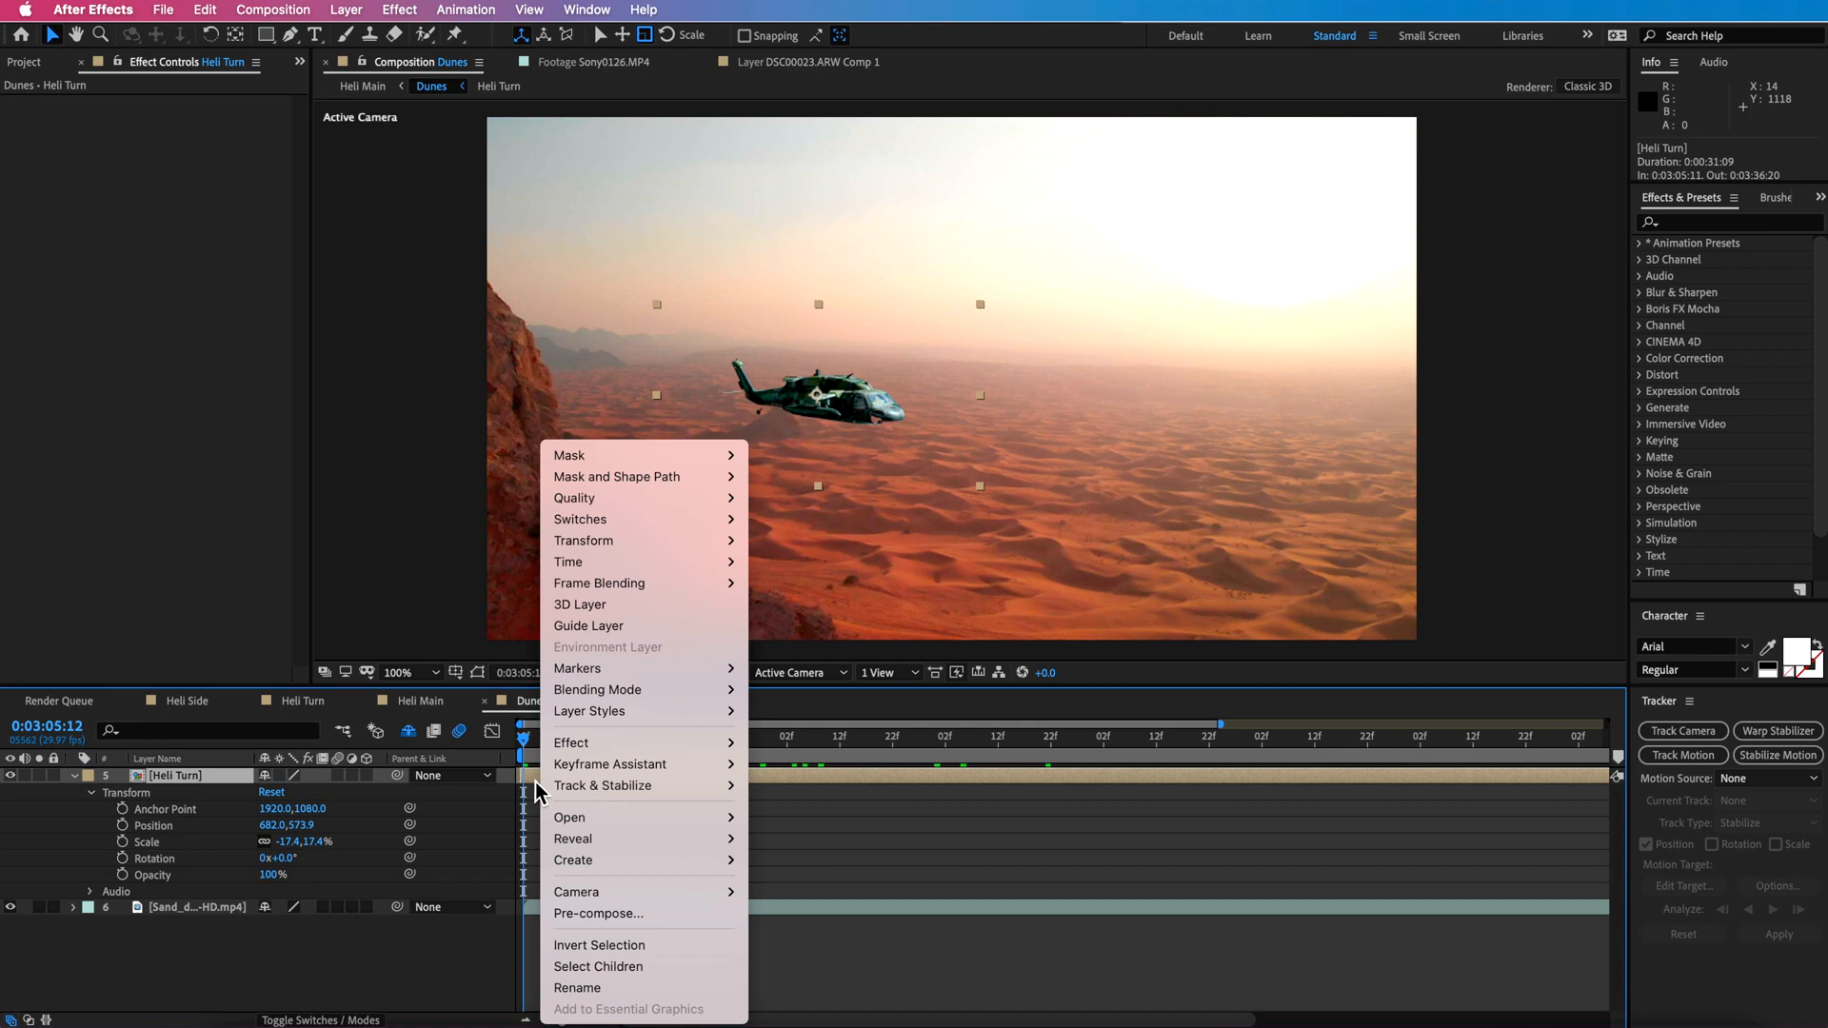
pyautogui.moveTo(689, 564)
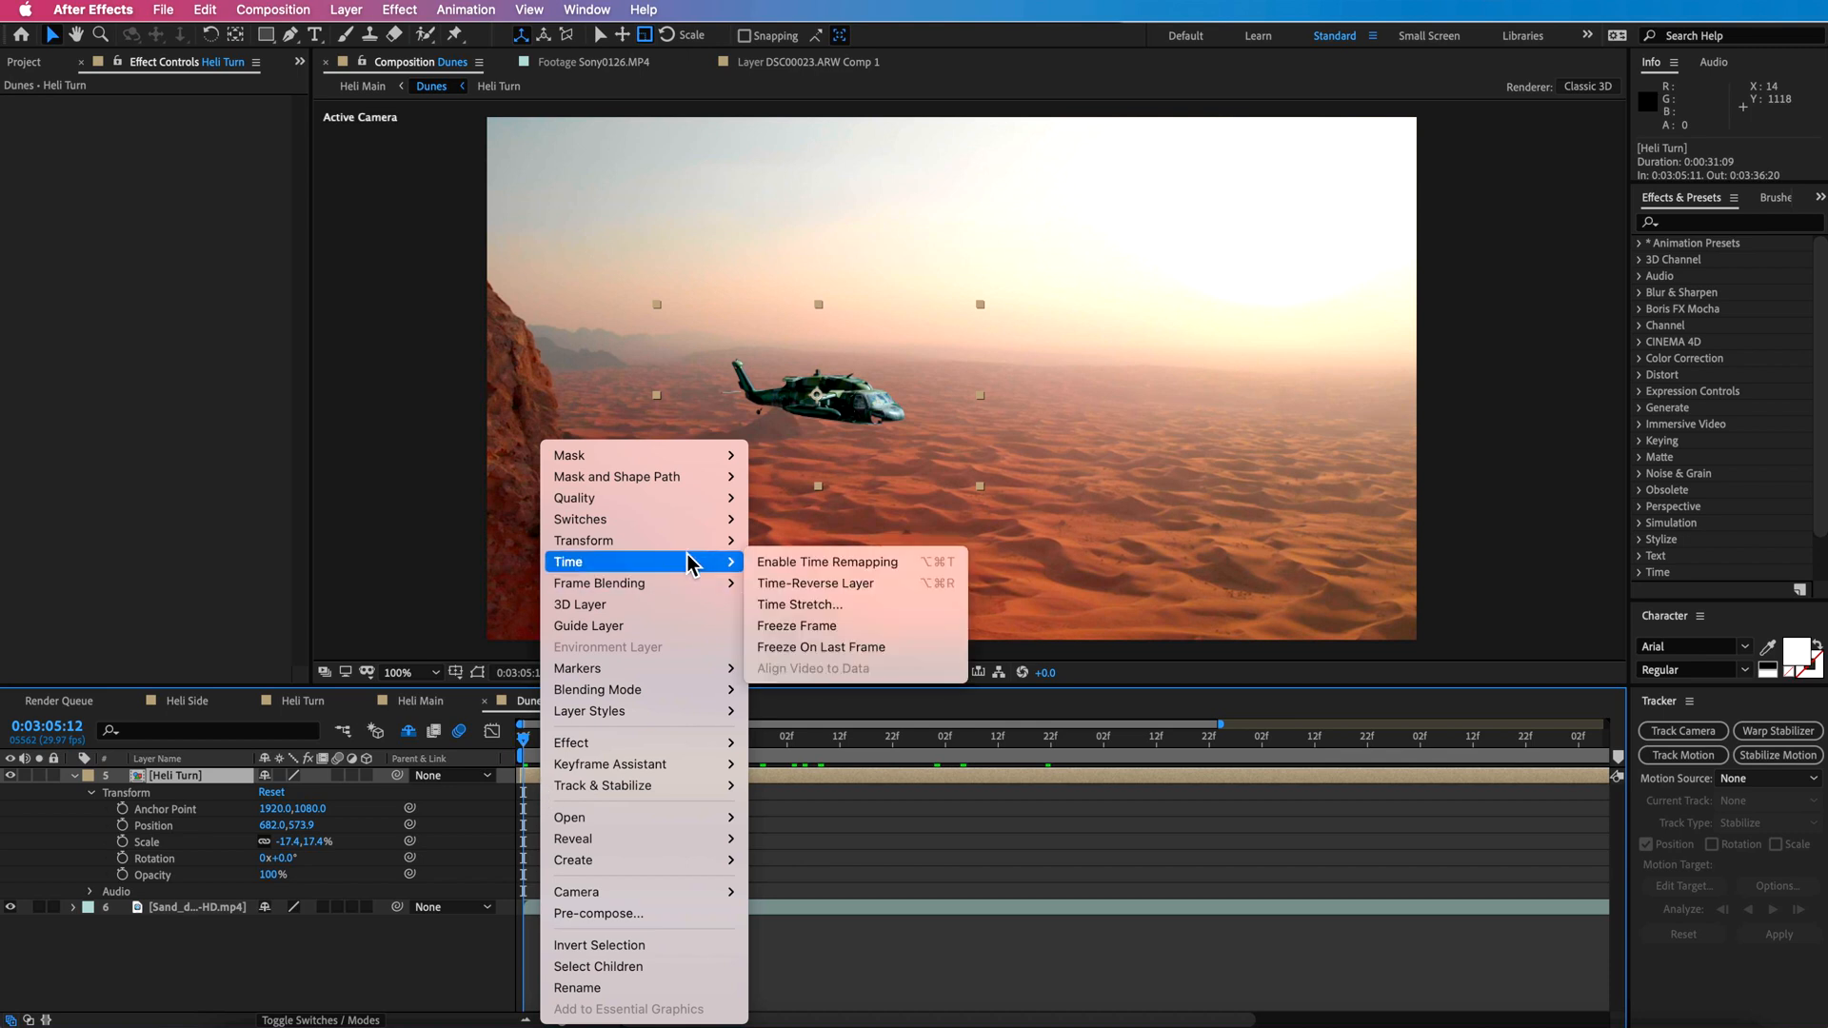
pyautogui.click(805, 564)
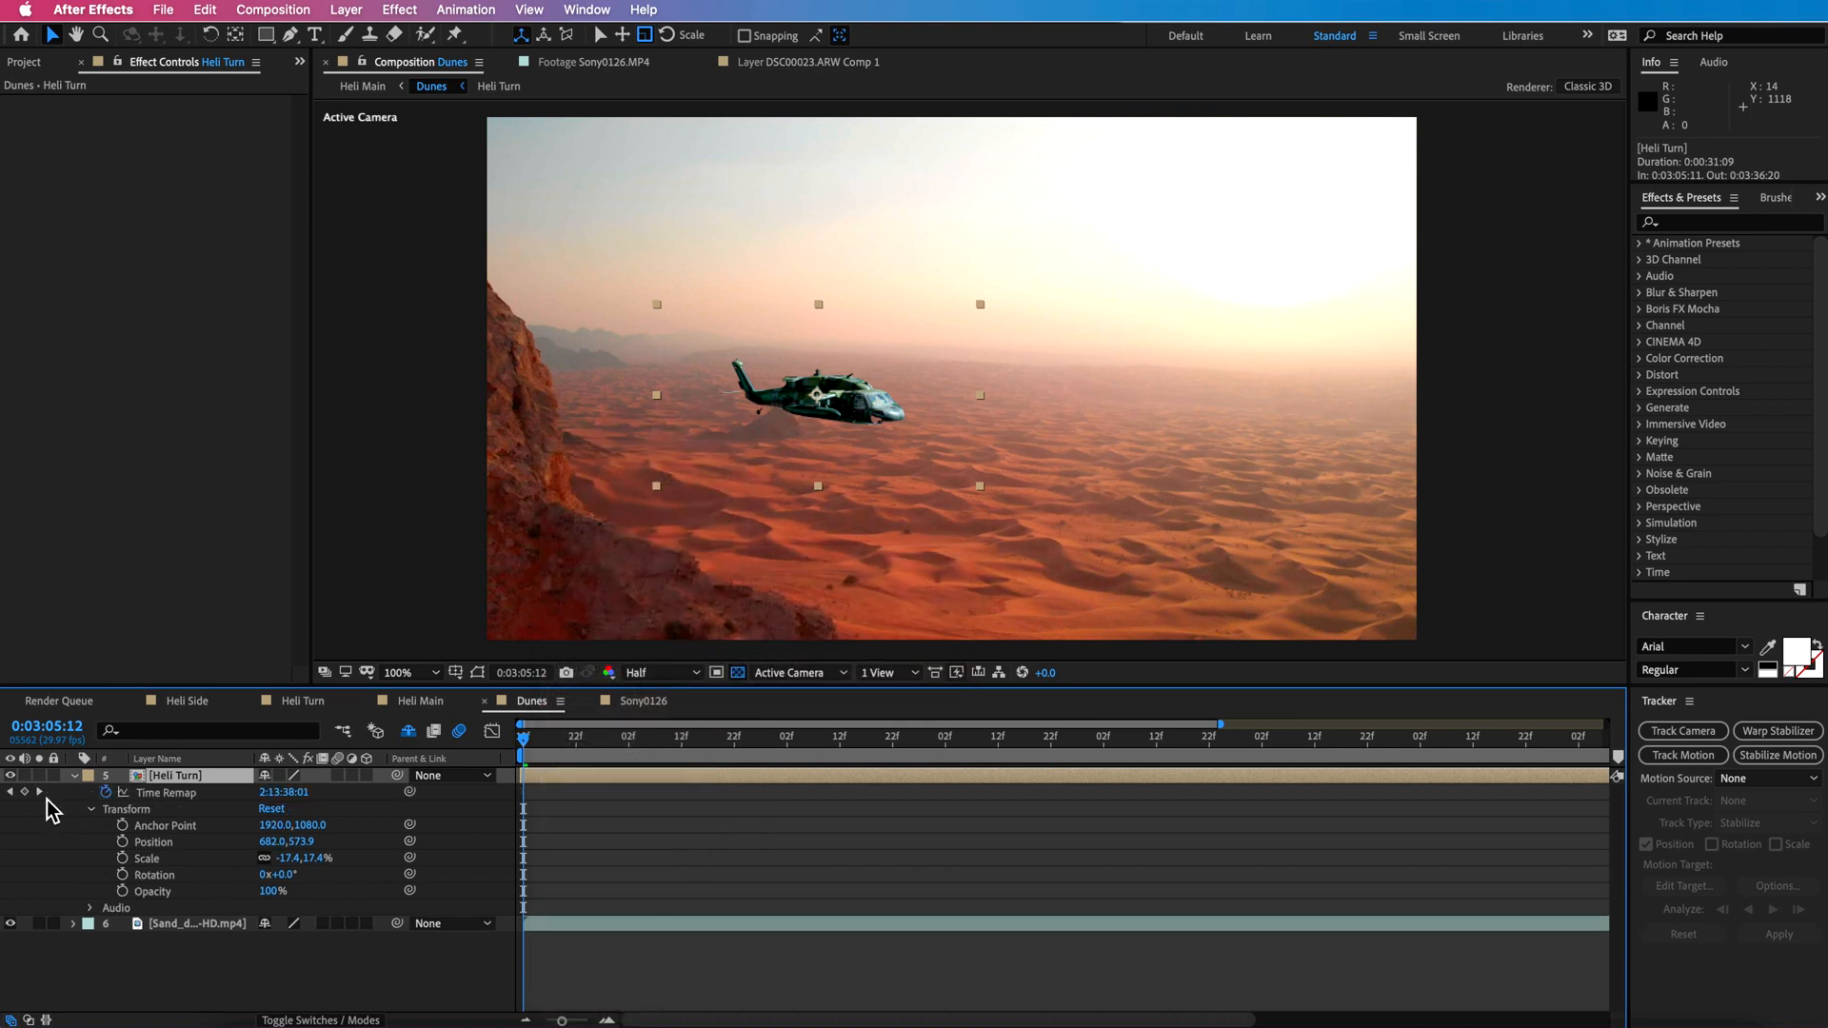
pyautogui.click(25, 792)
# Place the helicopter at position 1796.0, 615.9 on the frame's right edge at 0:03:09:01 and preview the shot.
pyautogui.moveTo(539, 740); pyautogui.dragTo(1100, 763)
pyautogui.moveTo(876, 411); pyautogui.dragTo(1403, 430)
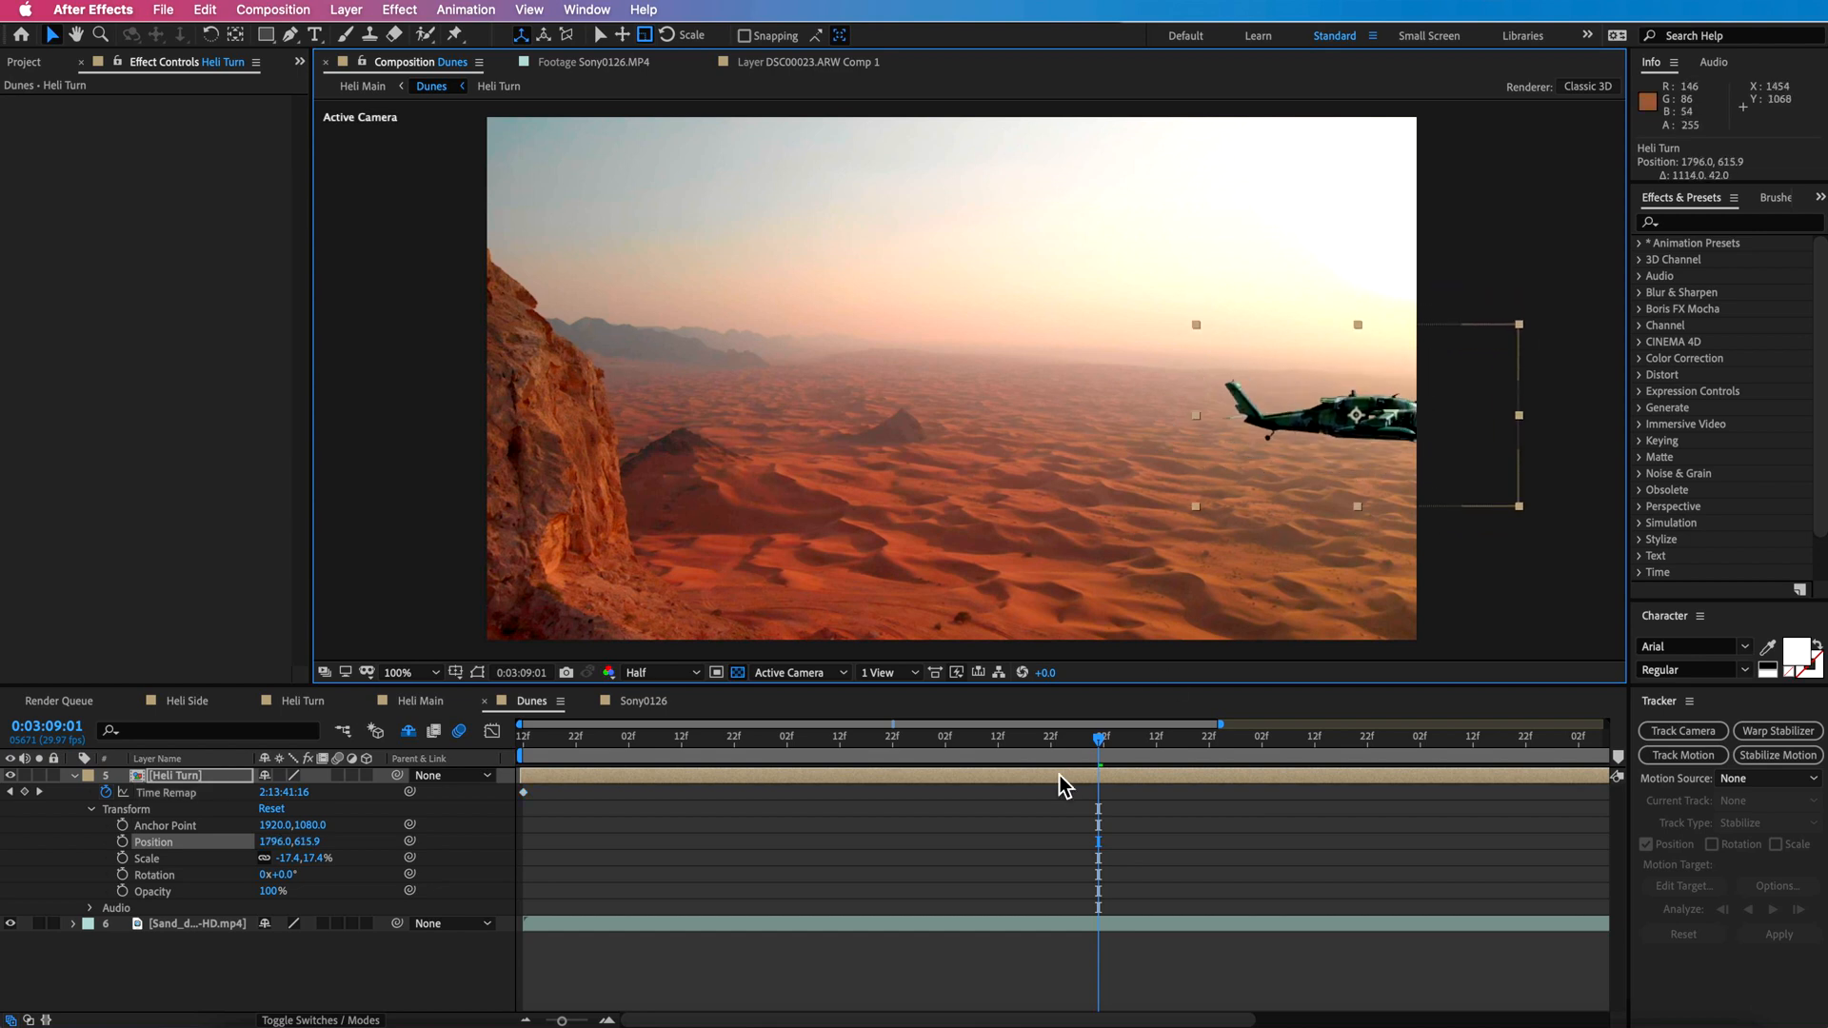
pyautogui.moveTo(1005, 739); pyautogui.dragTo(523, 790)
pyautogui.press('space')
# Slide the Heli Turn layer until its source time is 2:13:39:19 at 0:03:08:15 and add a second Time Remap keyframe there.
pyautogui.moveTo(651, 739); pyautogui.dragTo(1013, 772)
pyautogui.moveTo(802, 776); pyautogui.dragTo(1132, 817)
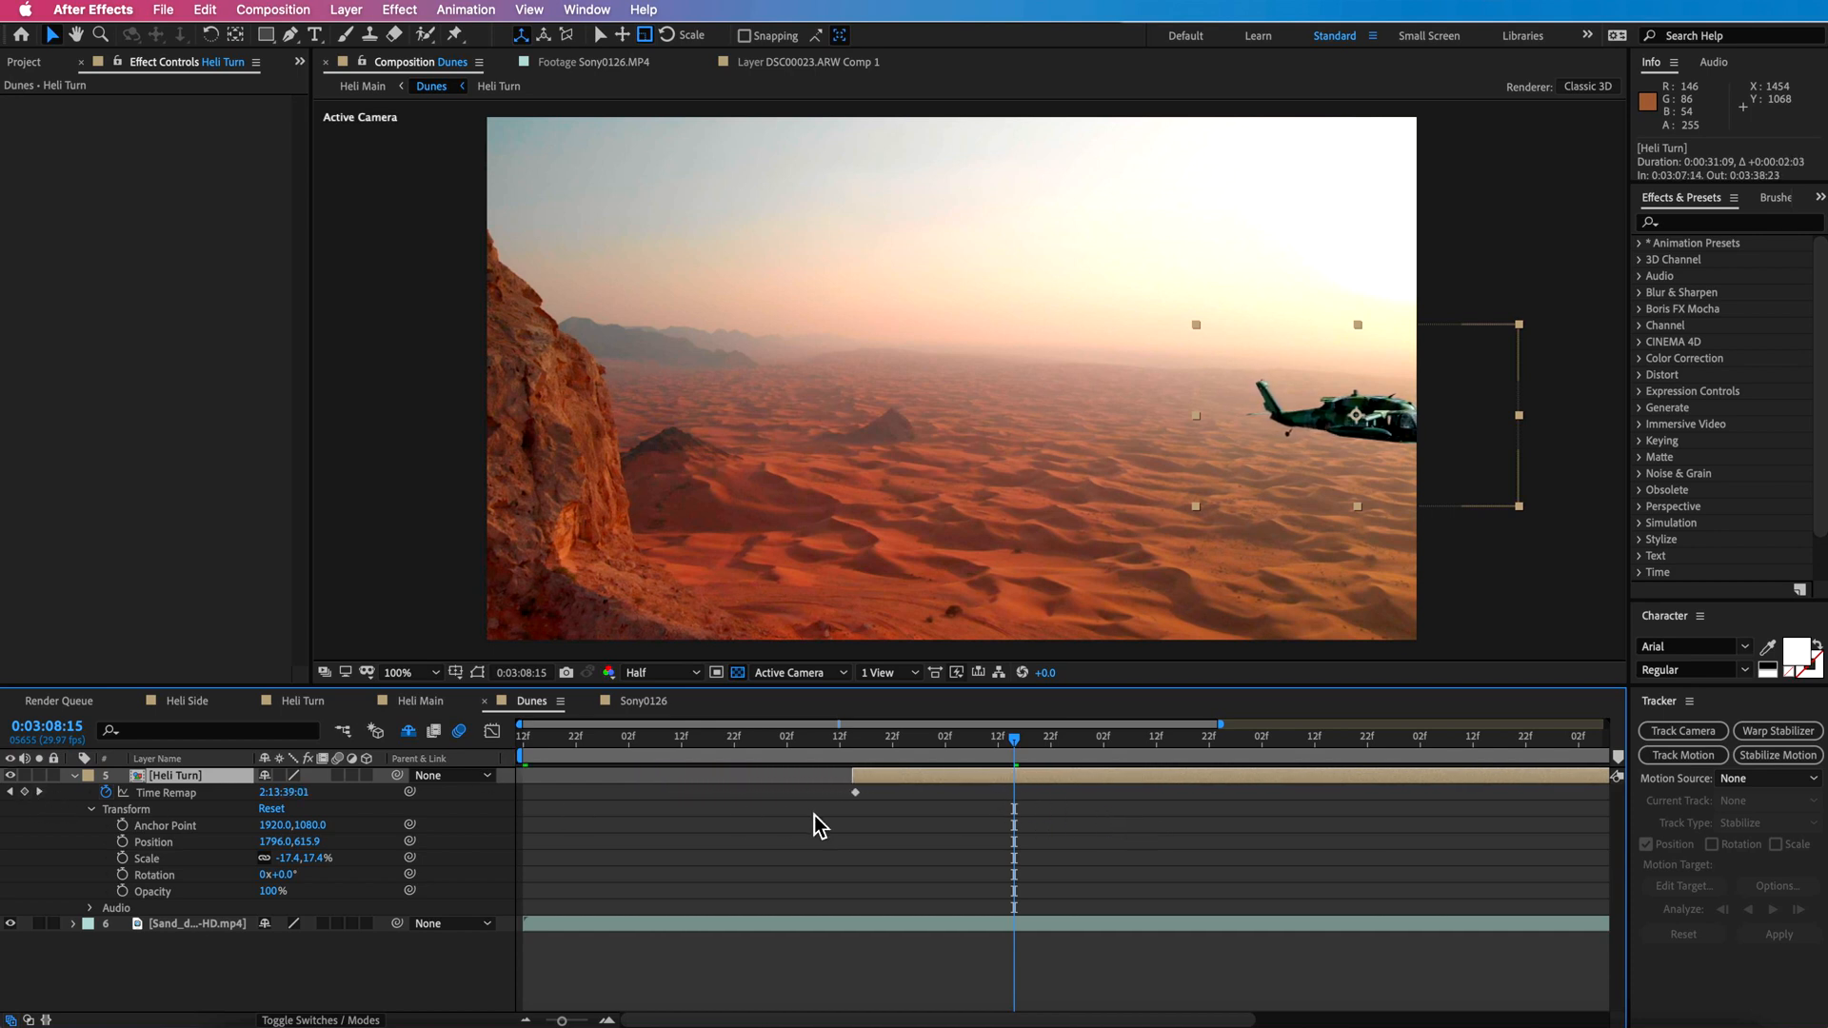
pyautogui.moveTo(992, 780); pyautogui.dragTo(811, 775)
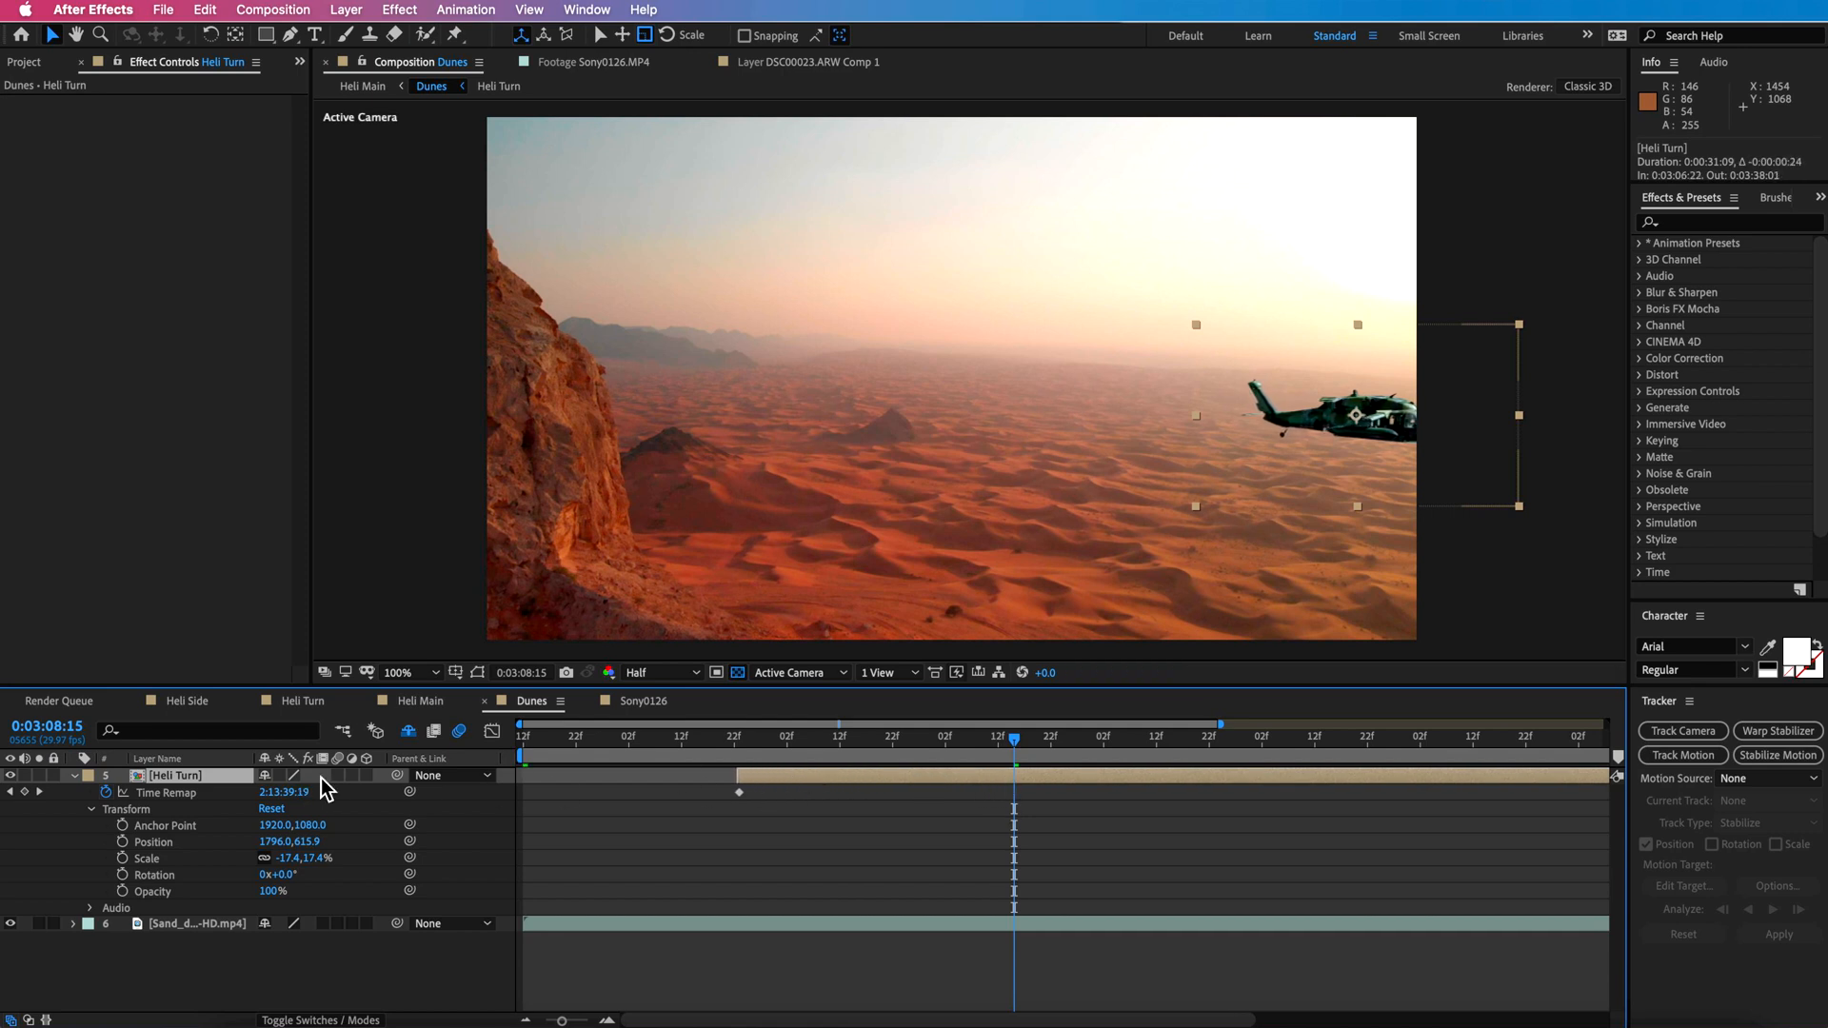
pyautogui.click(25, 792)
# Move the second Time Remap keyframe to 0:03:08:15 to slow the turn and align the layer's start to 0:03:05:11.
pyautogui.moveTo(1014, 779); pyautogui.dragTo(803, 785)
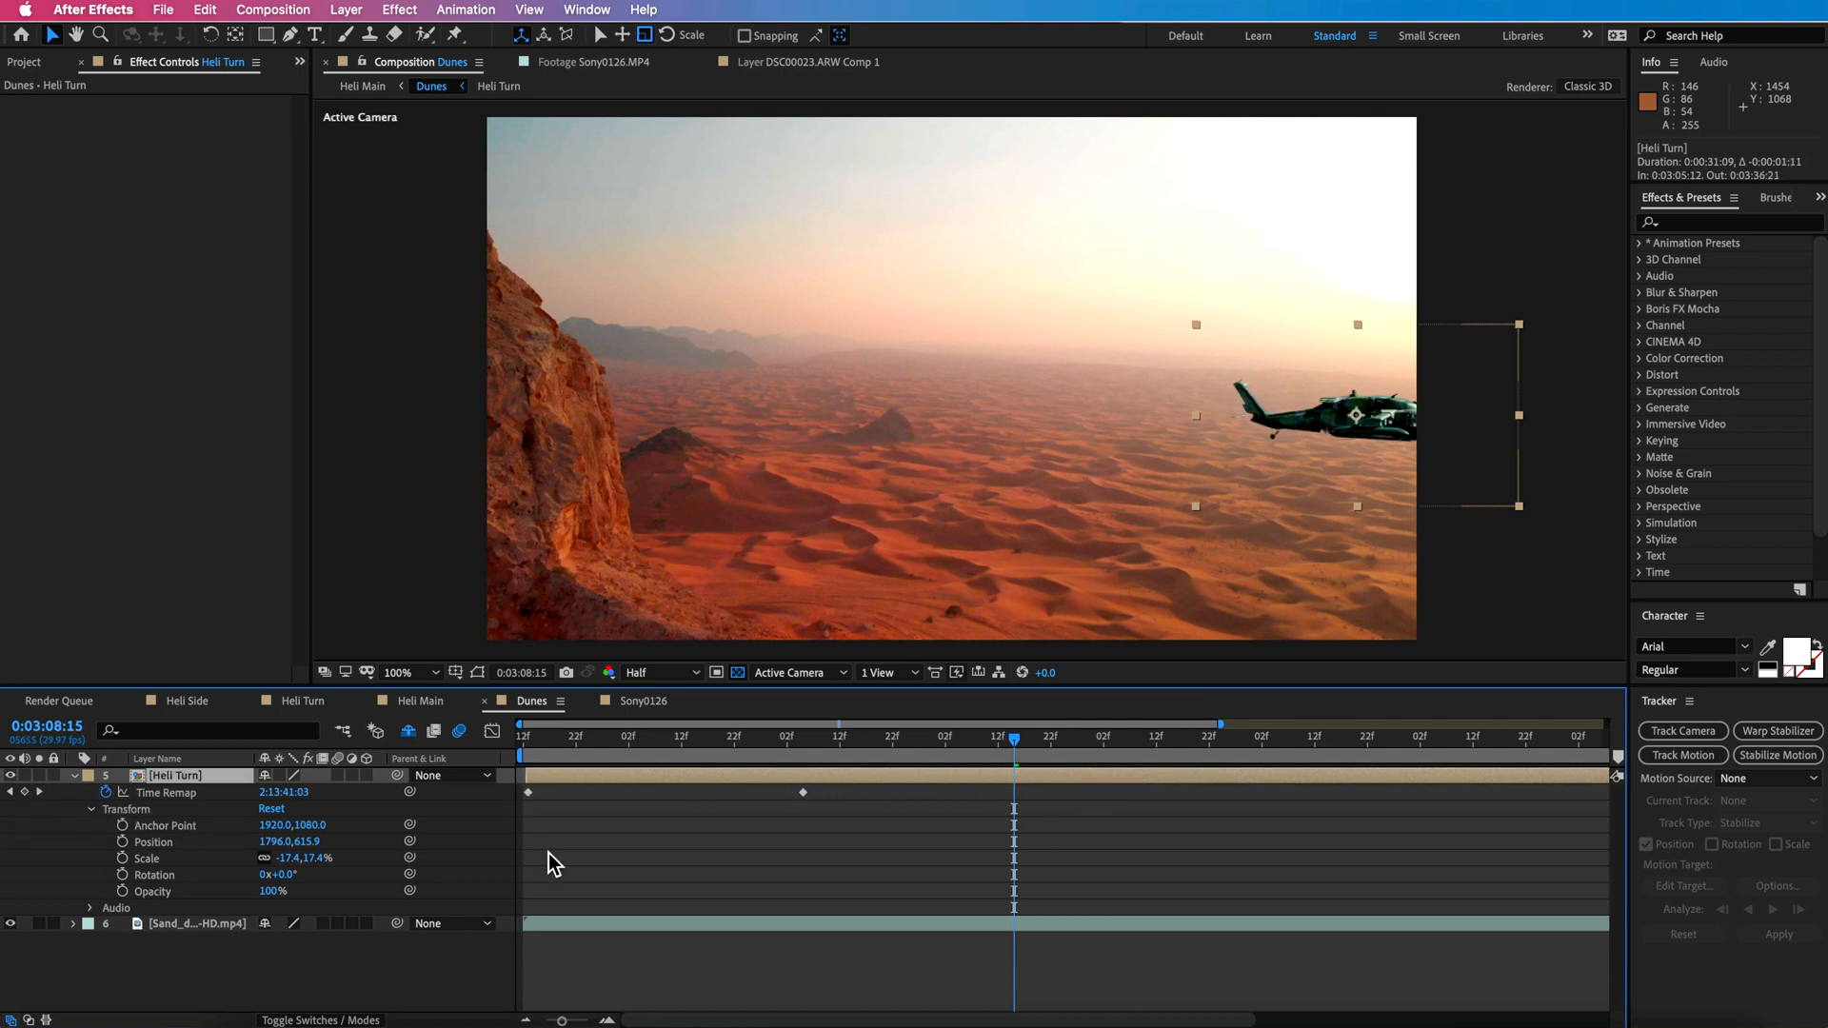
pyautogui.moveTo(809, 796); pyautogui.dragTo(140, 816)
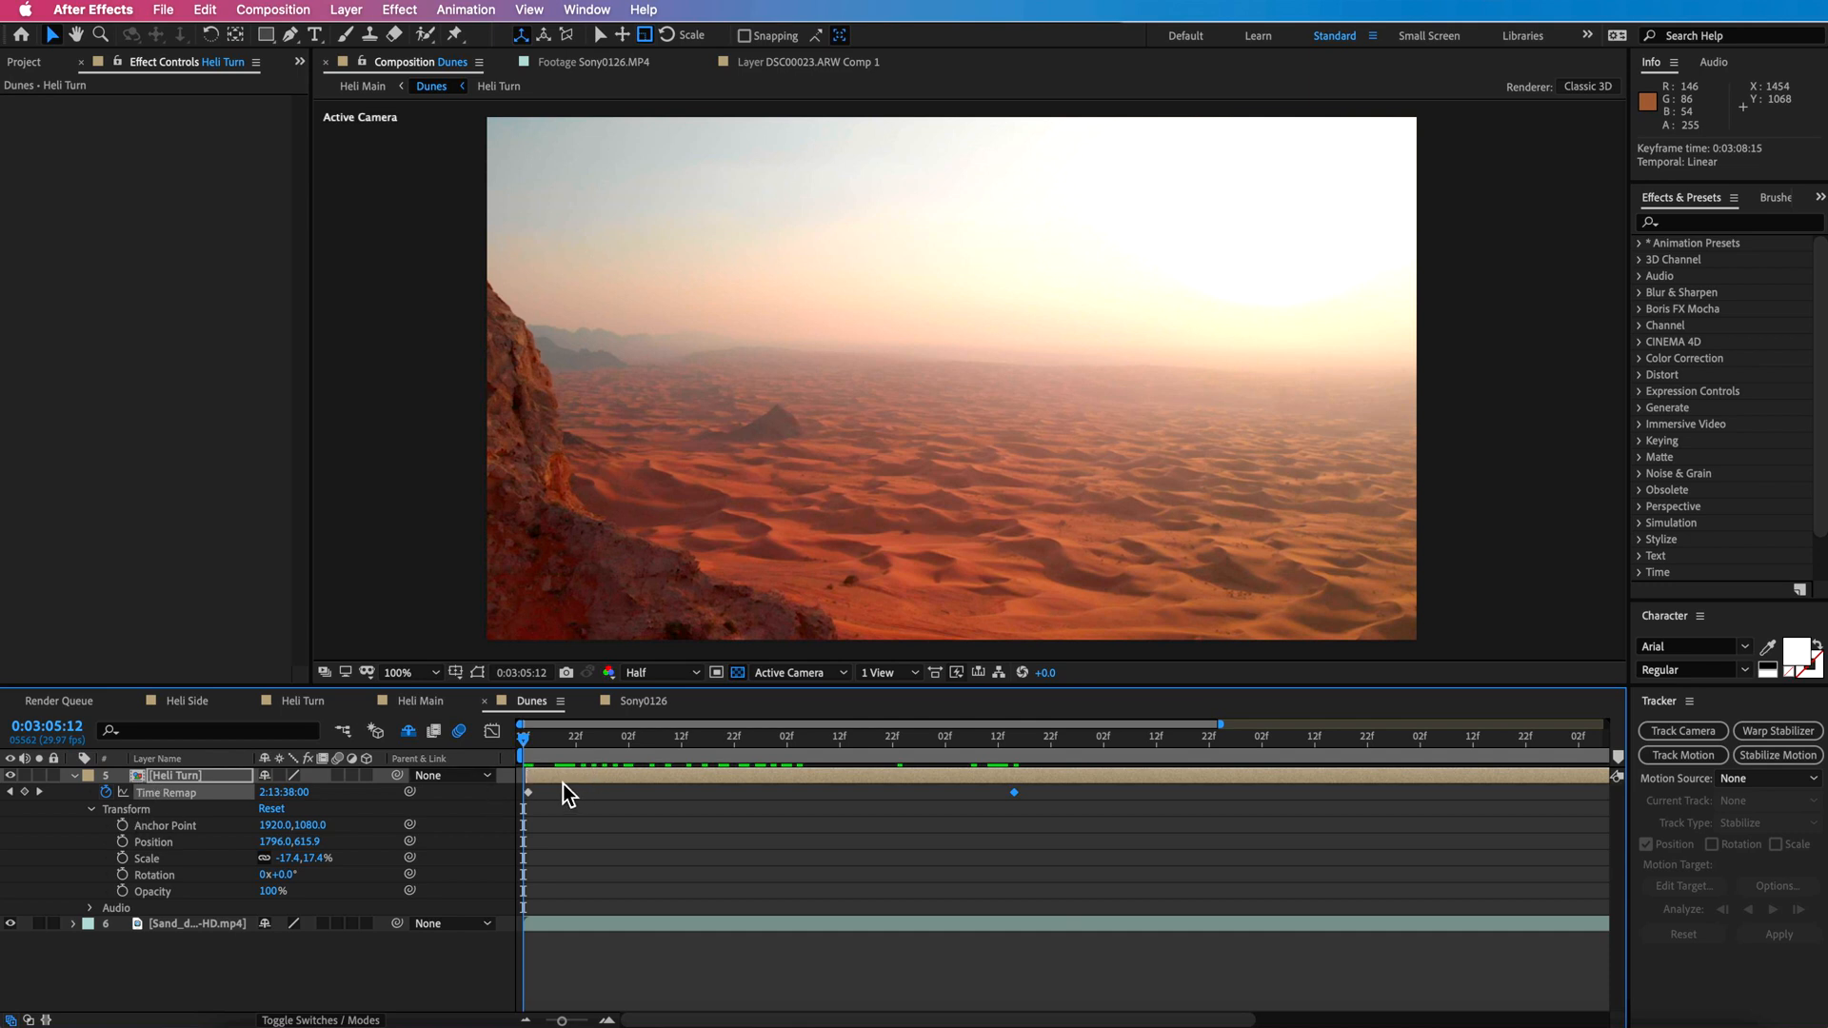
pyautogui.moveTo(562, 782); pyautogui.dragTo(558, 783)
# Keyframe the helicopter's Position from 280.0, 541.9 at 0:03:05:12 to beyond the right edge at the second Time Remap keyframe, and preview the flight.
pyautogui.click(121, 844)
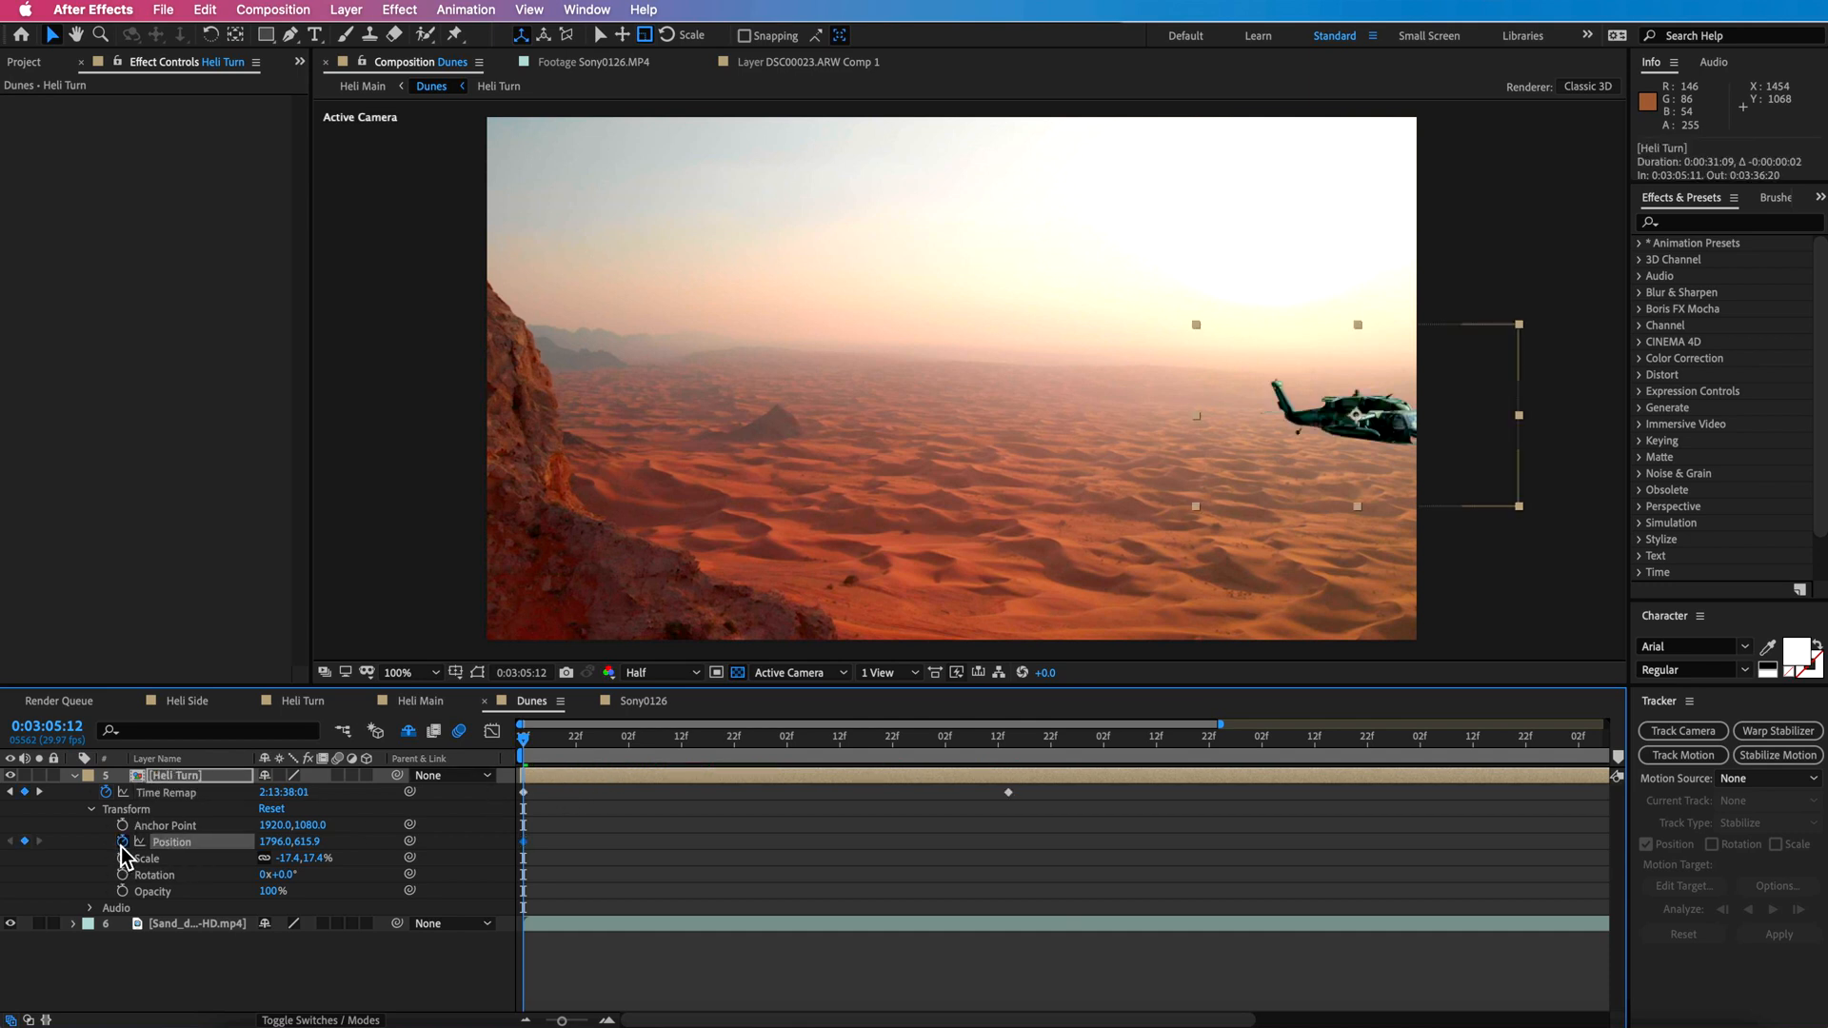
pyautogui.moveTo(1389, 420); pyautogui.dragTo(656, 391)
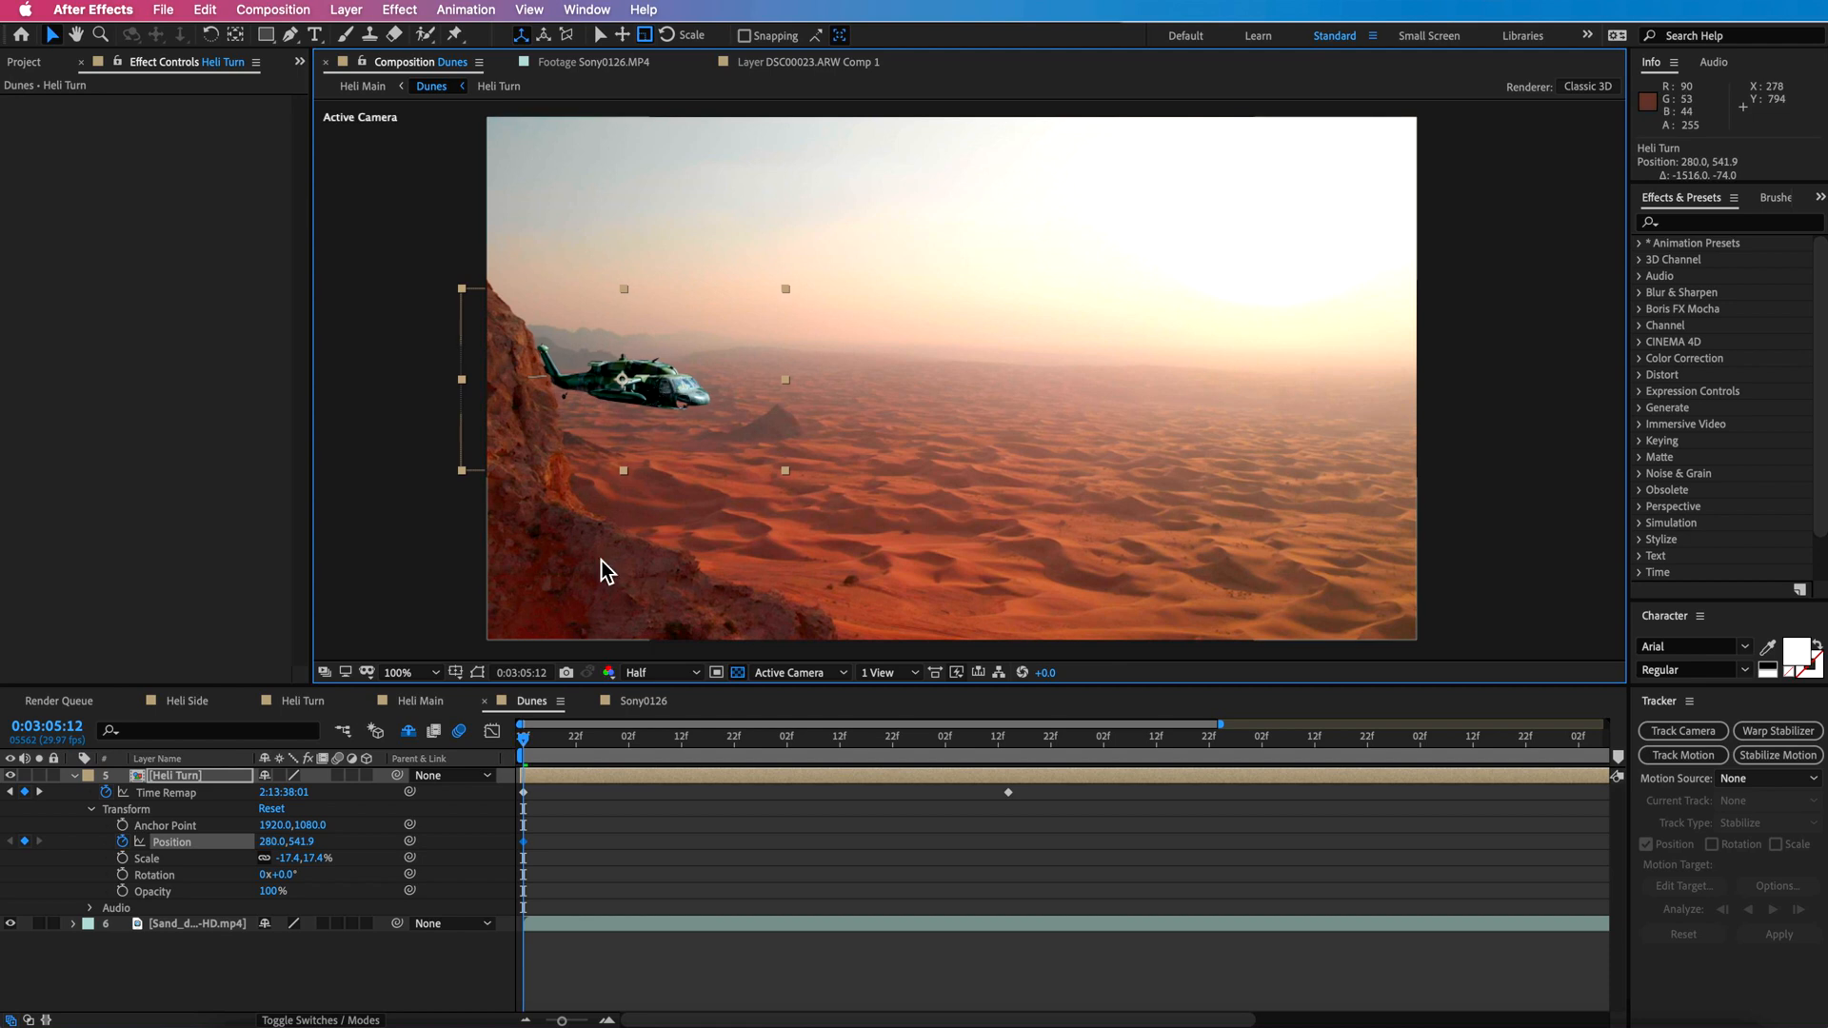
pyautogui.moveTo(591, 739); pyautogui.dragTo(1009, 739)
pyautogui.moveTo(779, 446); pyautogui.dragTo(1552, 482)
pyautogui.moveTo(1017, 752); pyautogui.dragTo(453, 756)
pyautogui.press('space')
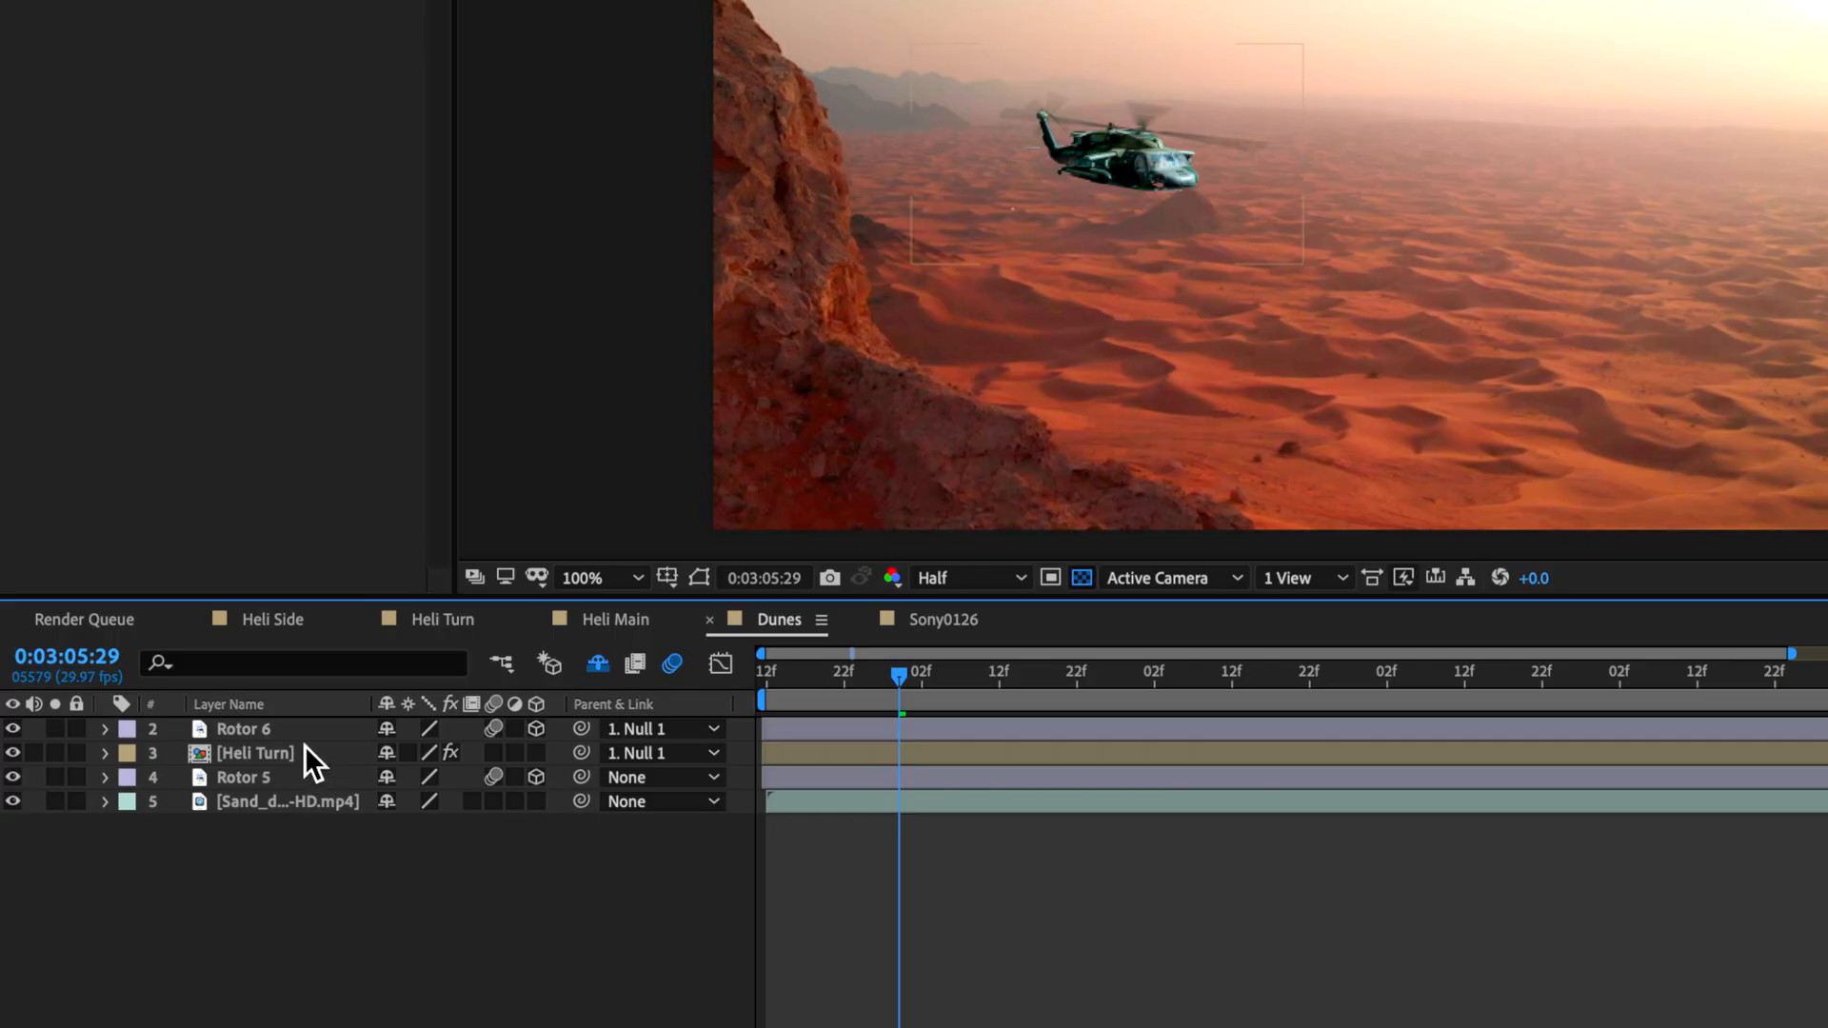
# Show the source names of the rotor and helicopter layers and create a null object in the Dunes composition.
pyautogui.click(282, 752)
pyautogui.click(278, 780)
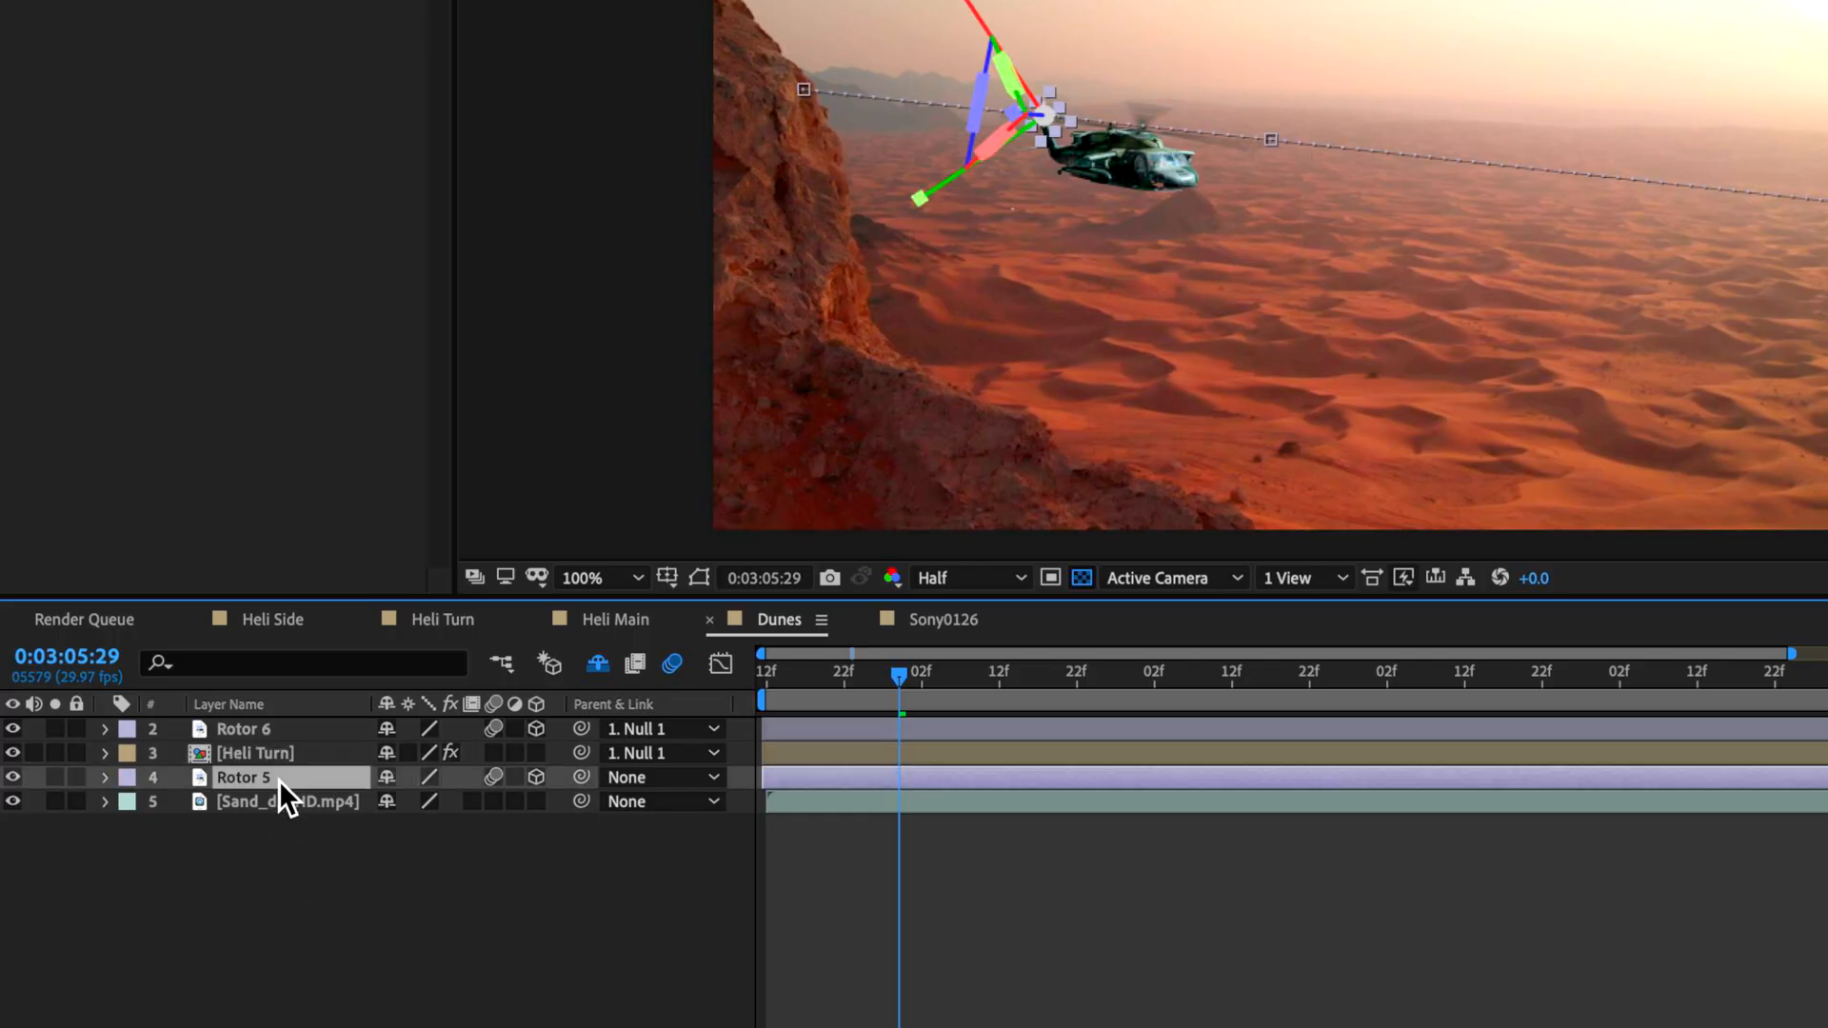
pyautogui.click(271, 709)
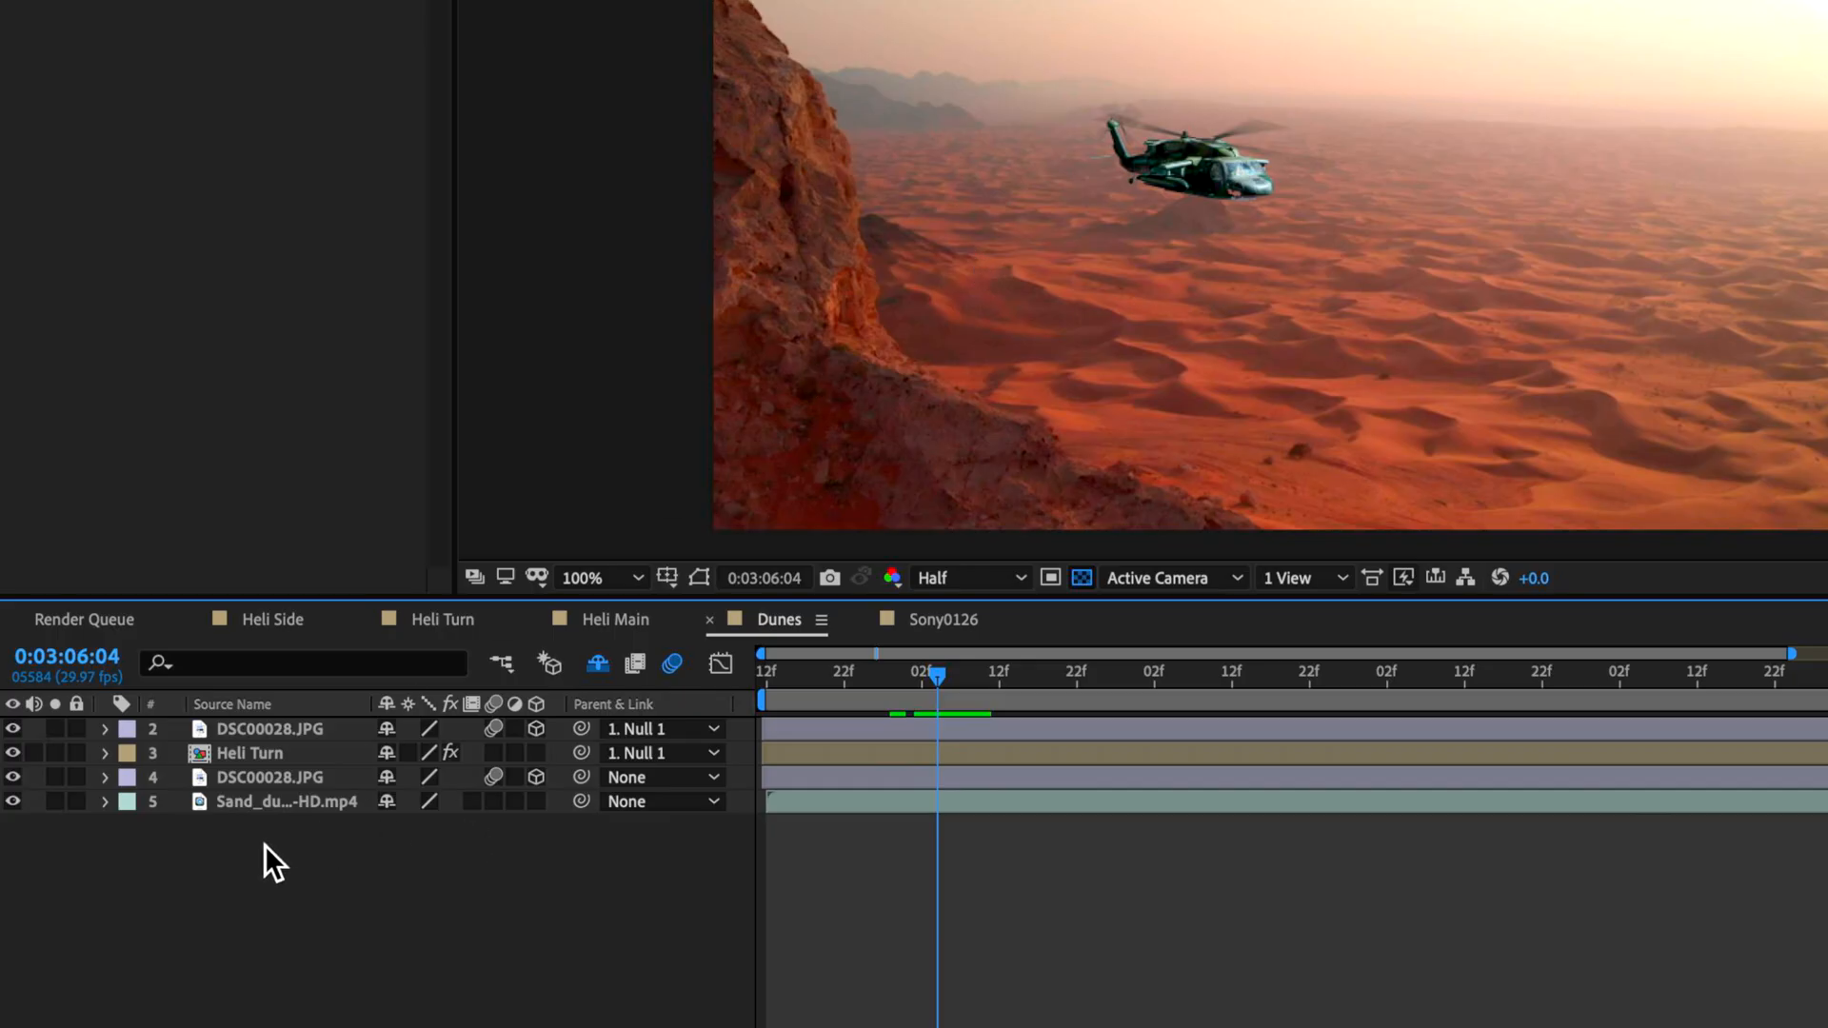
pyautogui.rightClick(265, 844)
pyautogui.moveTo(421, 762)
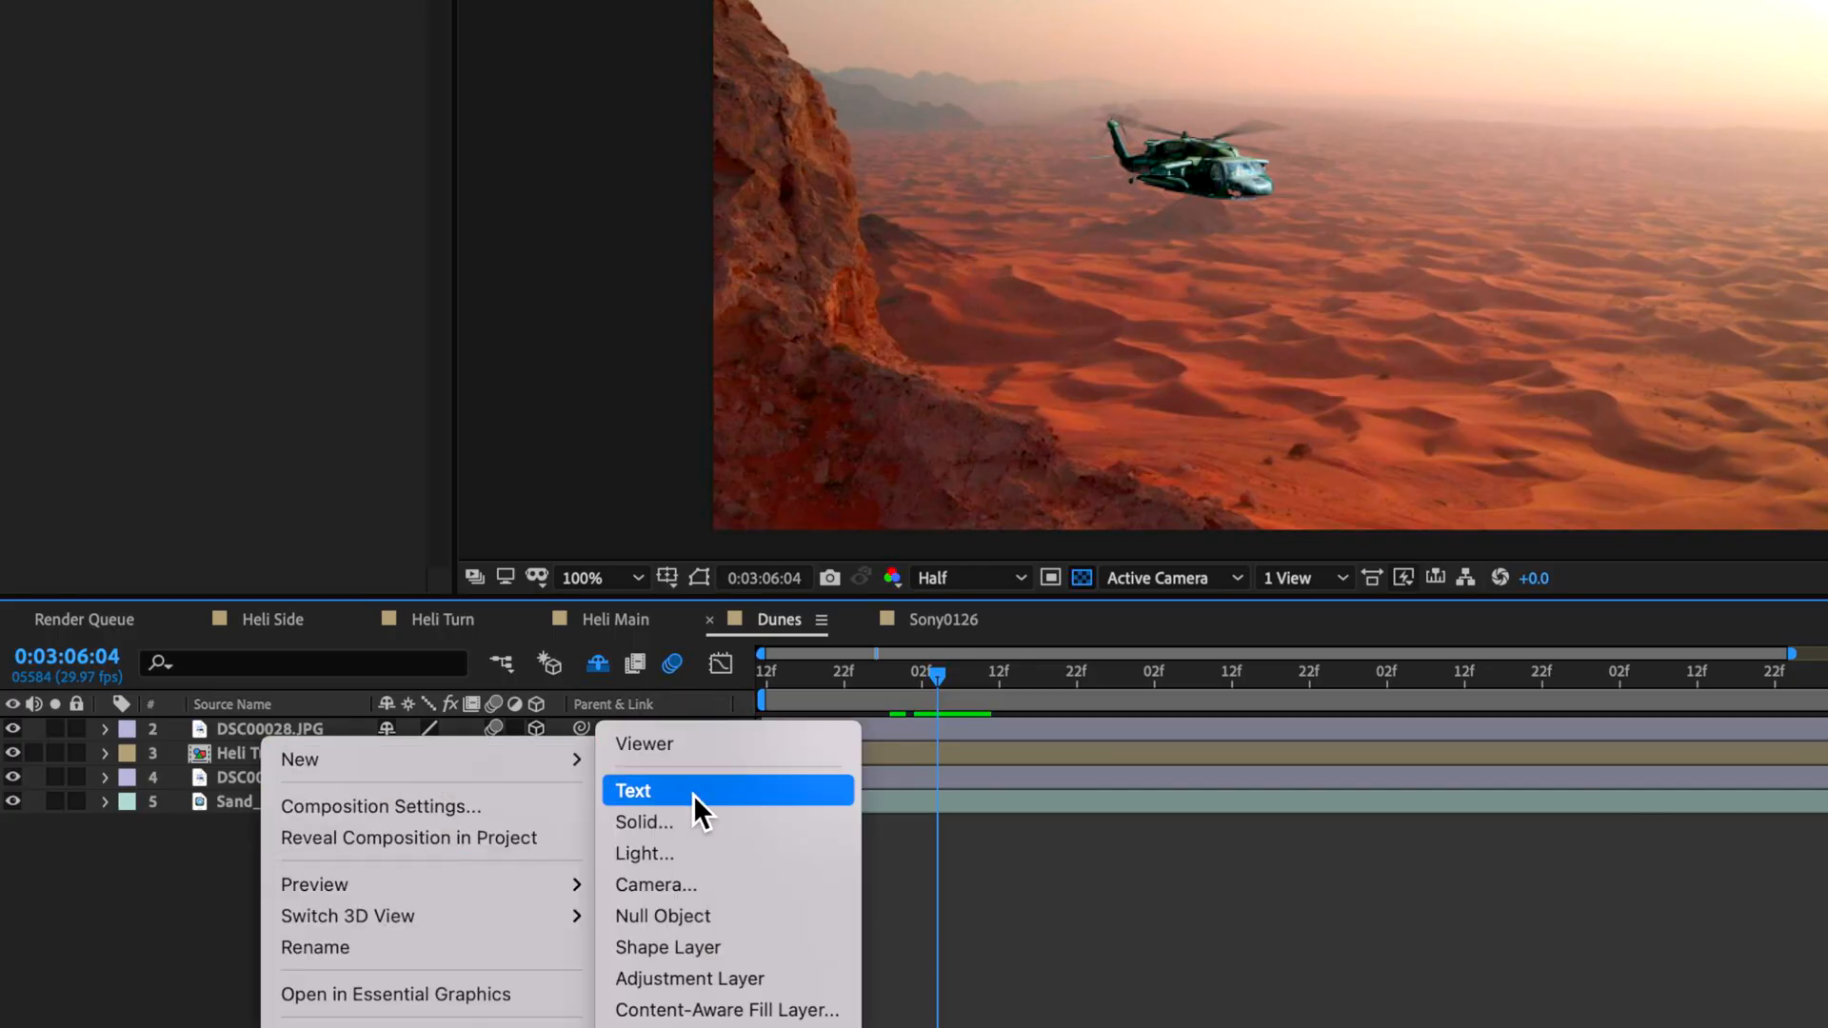
pyautogui.click(691, 916)
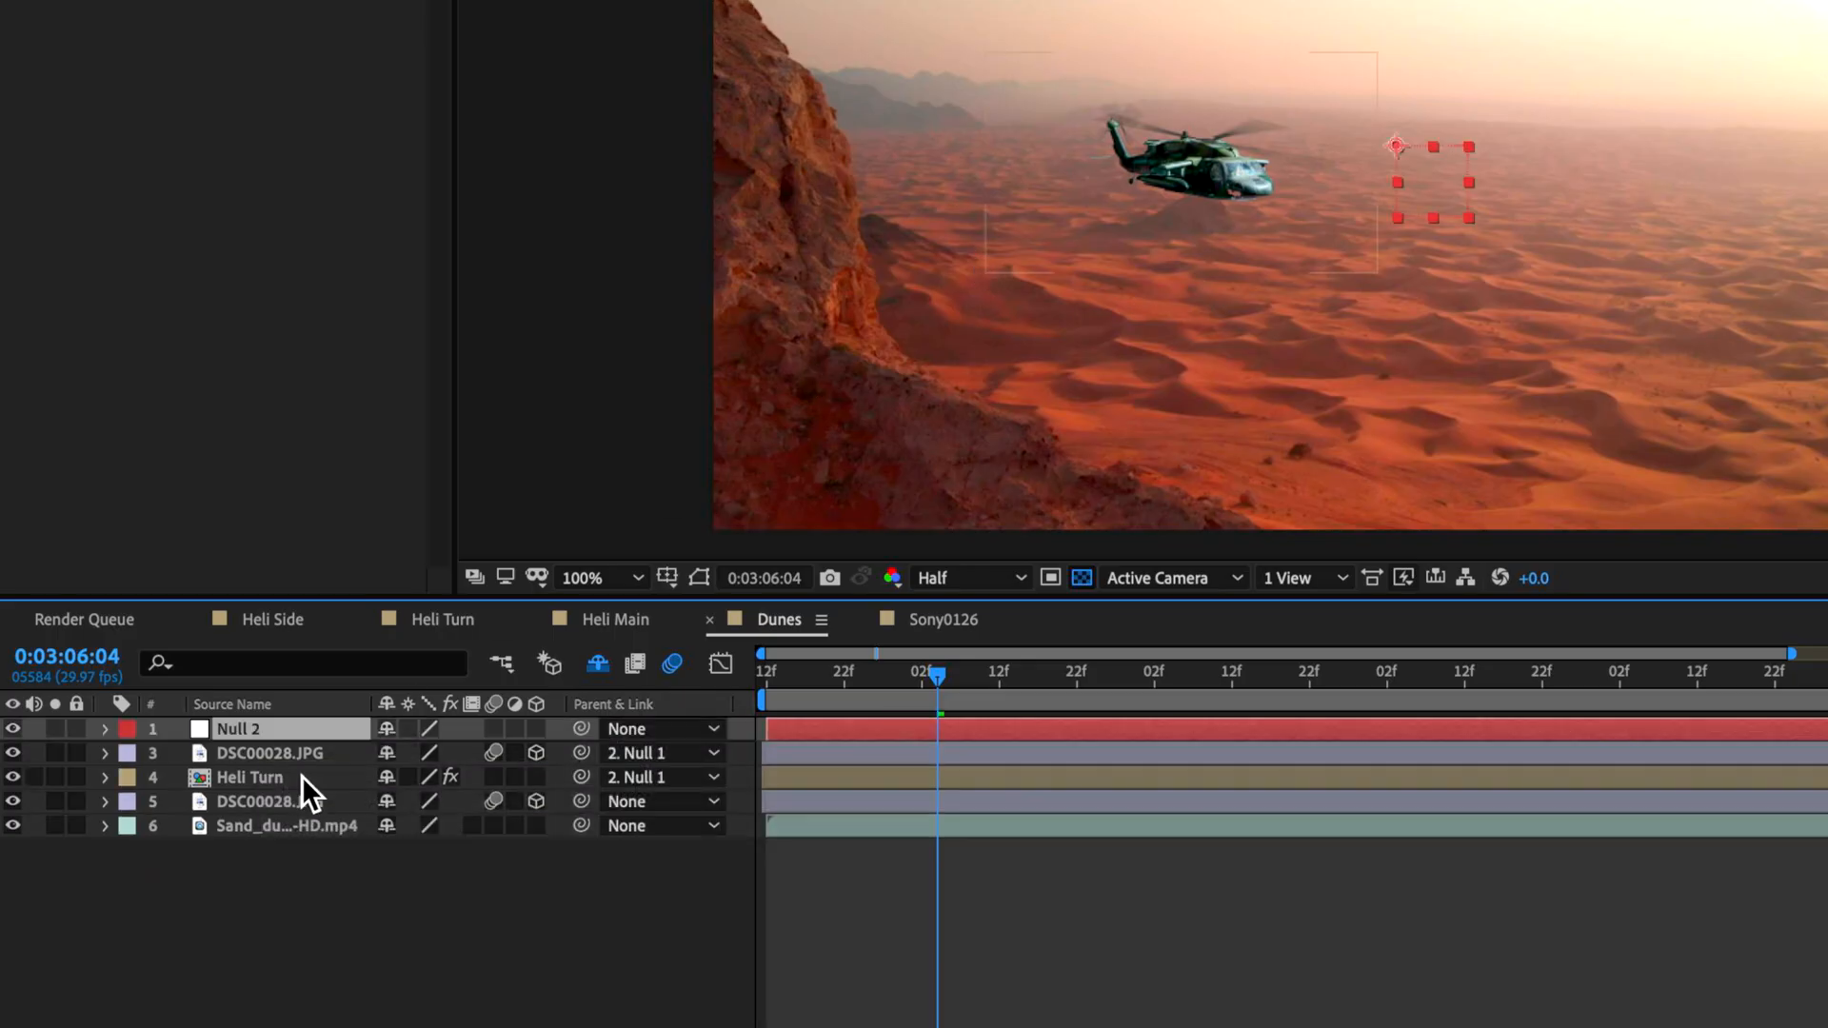
# Parent both DSC00028.JPG rotor layers and the Heli Turn layer to the new null object.
pyautogui.click(275, 762)
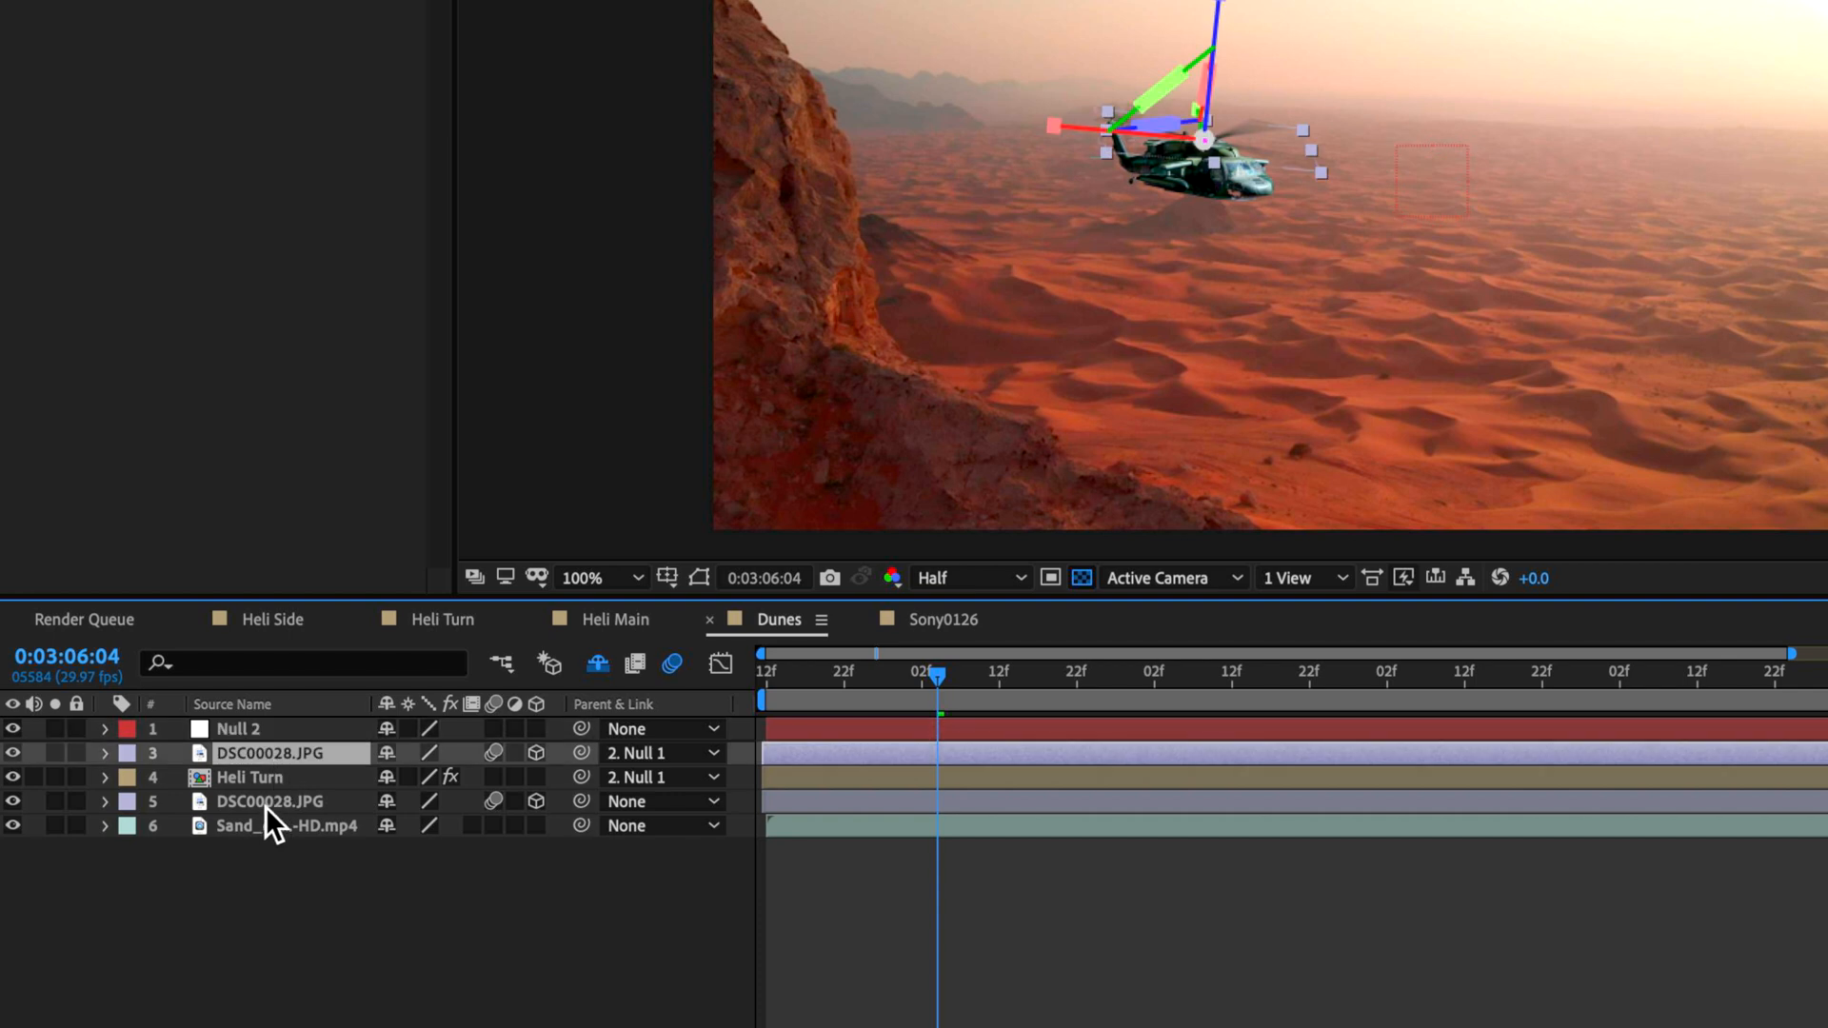
pyautogui.keyDown('shift'); pyautogui.click(265, 802); pyautogui.keyUp('shift')
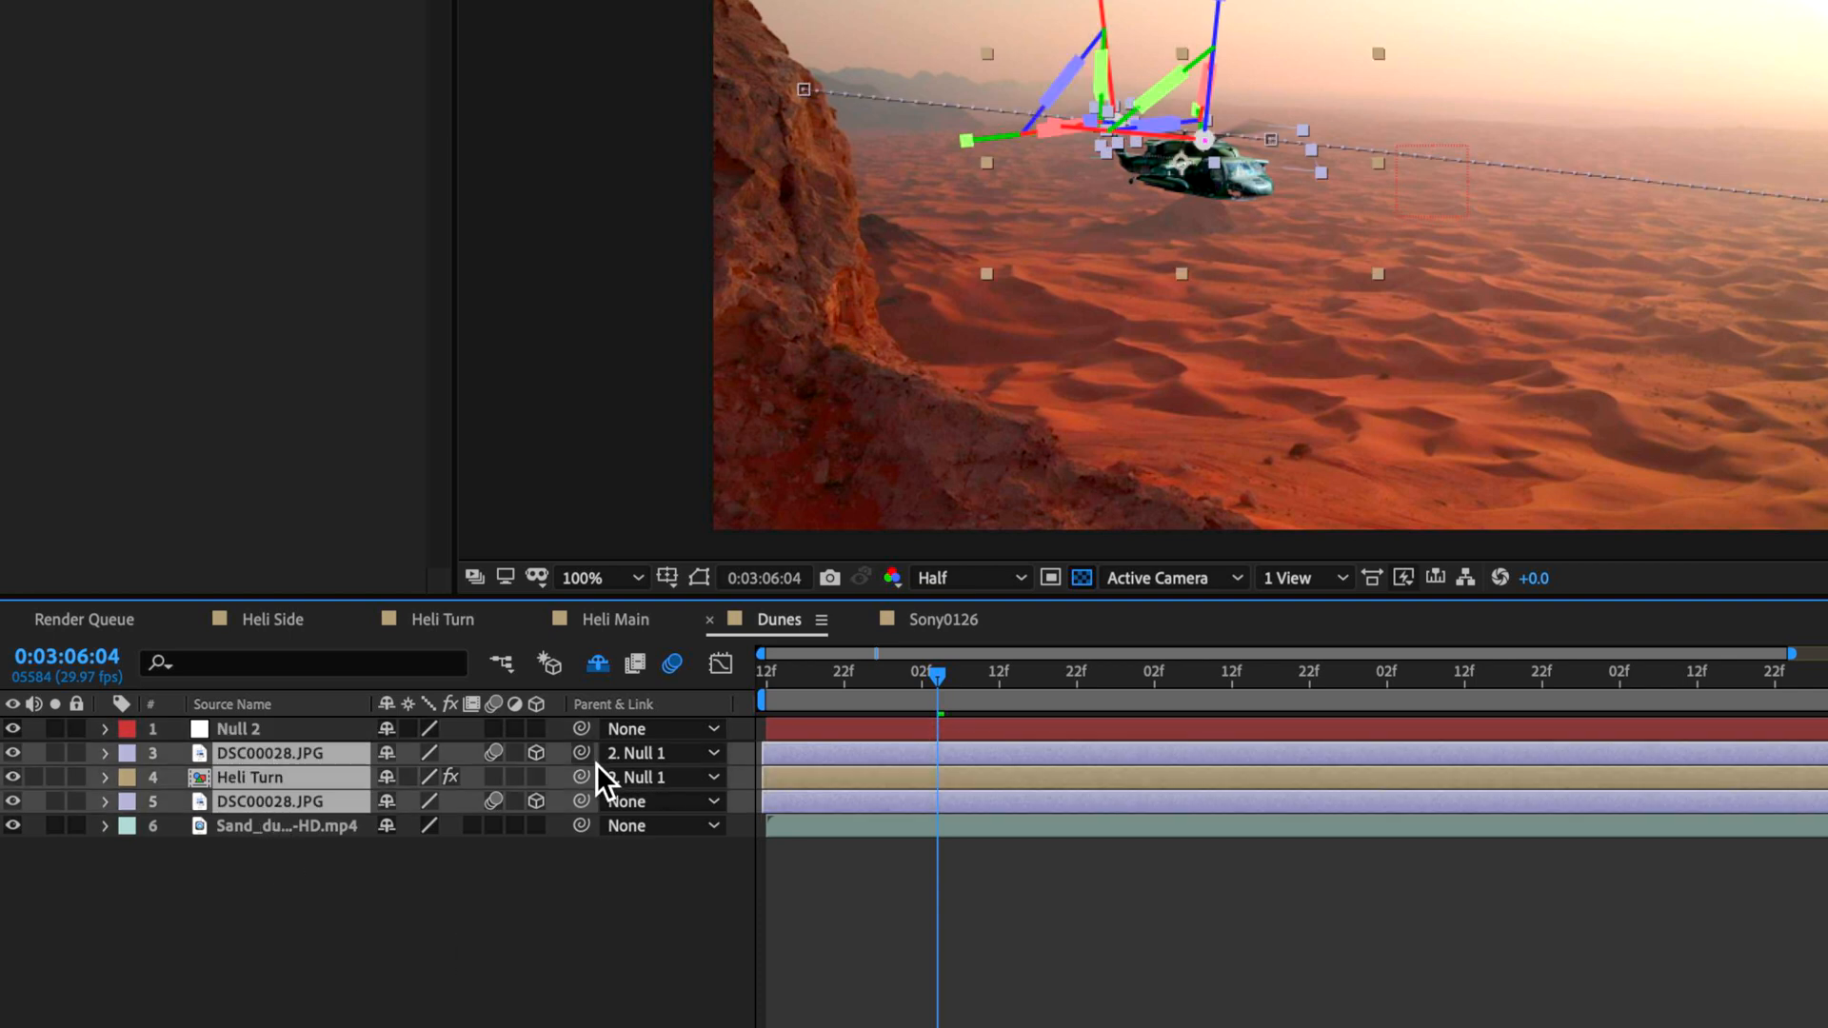
pyautogui.moveTo(582, 753); pyautogui.dragTo(249, 730)
pyautogui.click(321, 1011)
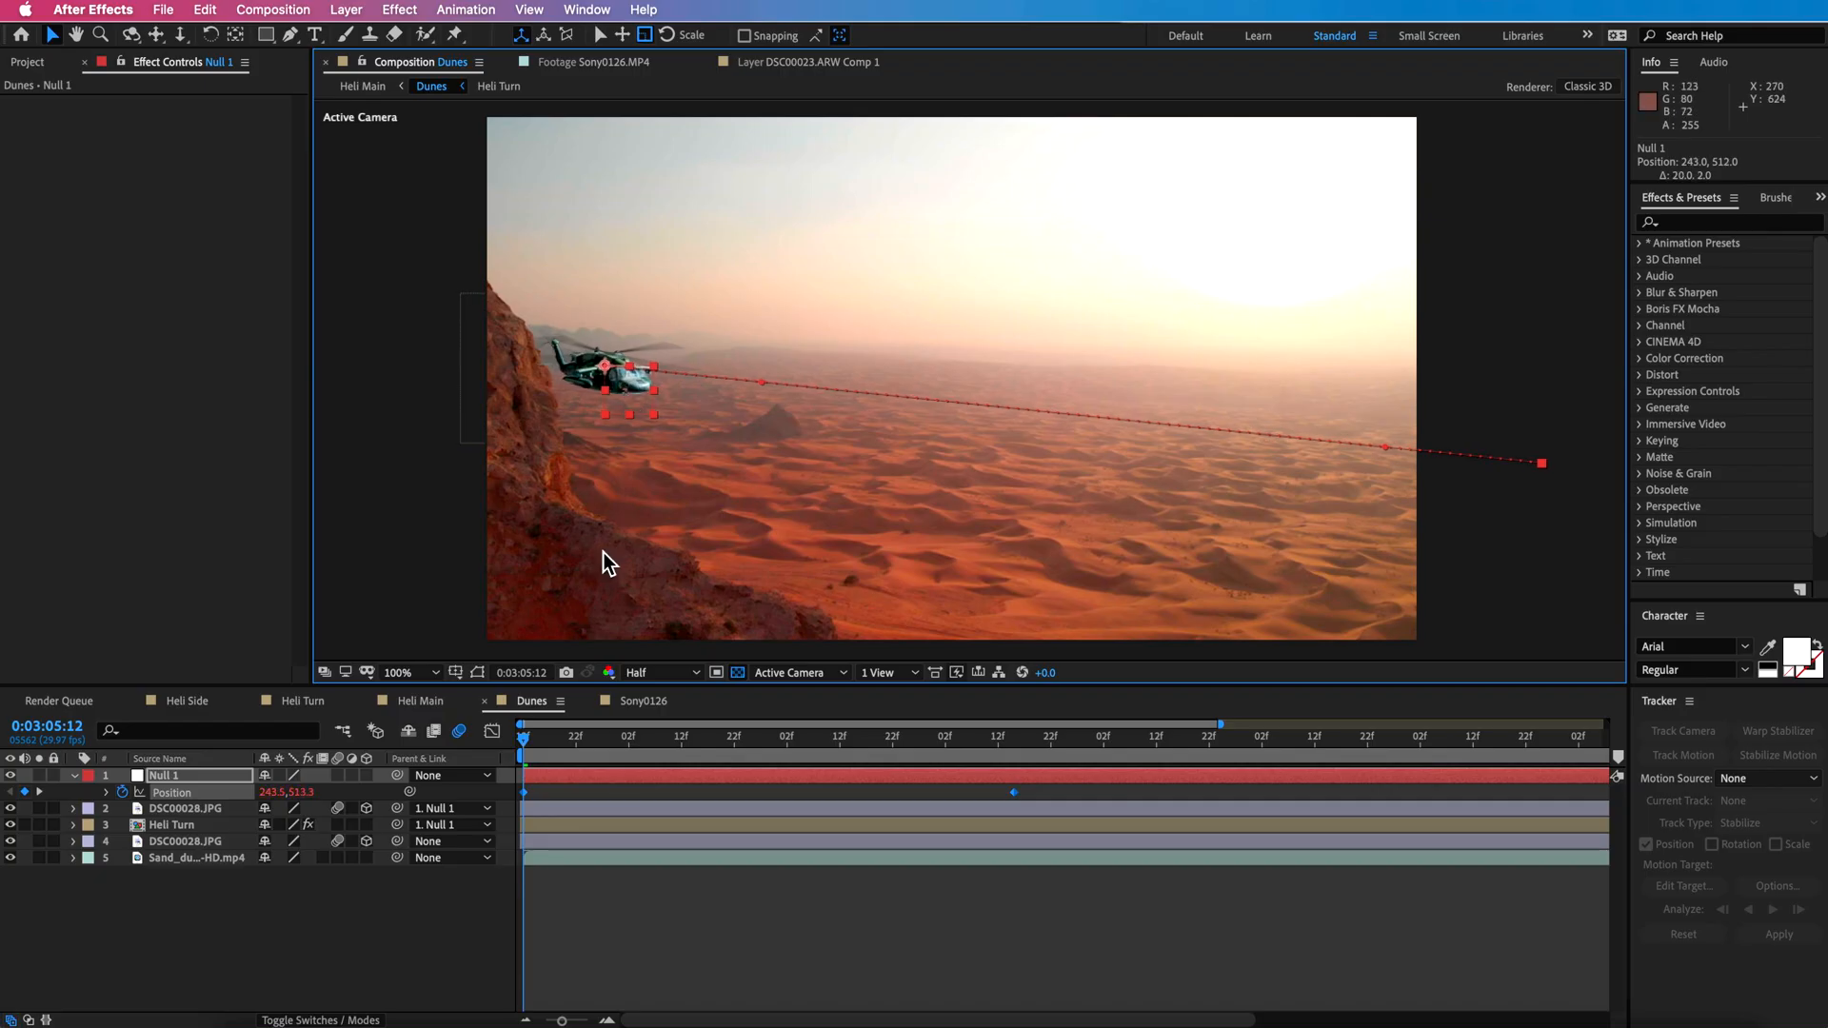
# Preview the helicopter and rotors following Null 1's Position animation across the dunes.
pyautogui.moveTo(705, 755); pyautogui.dragTo(383, 806)
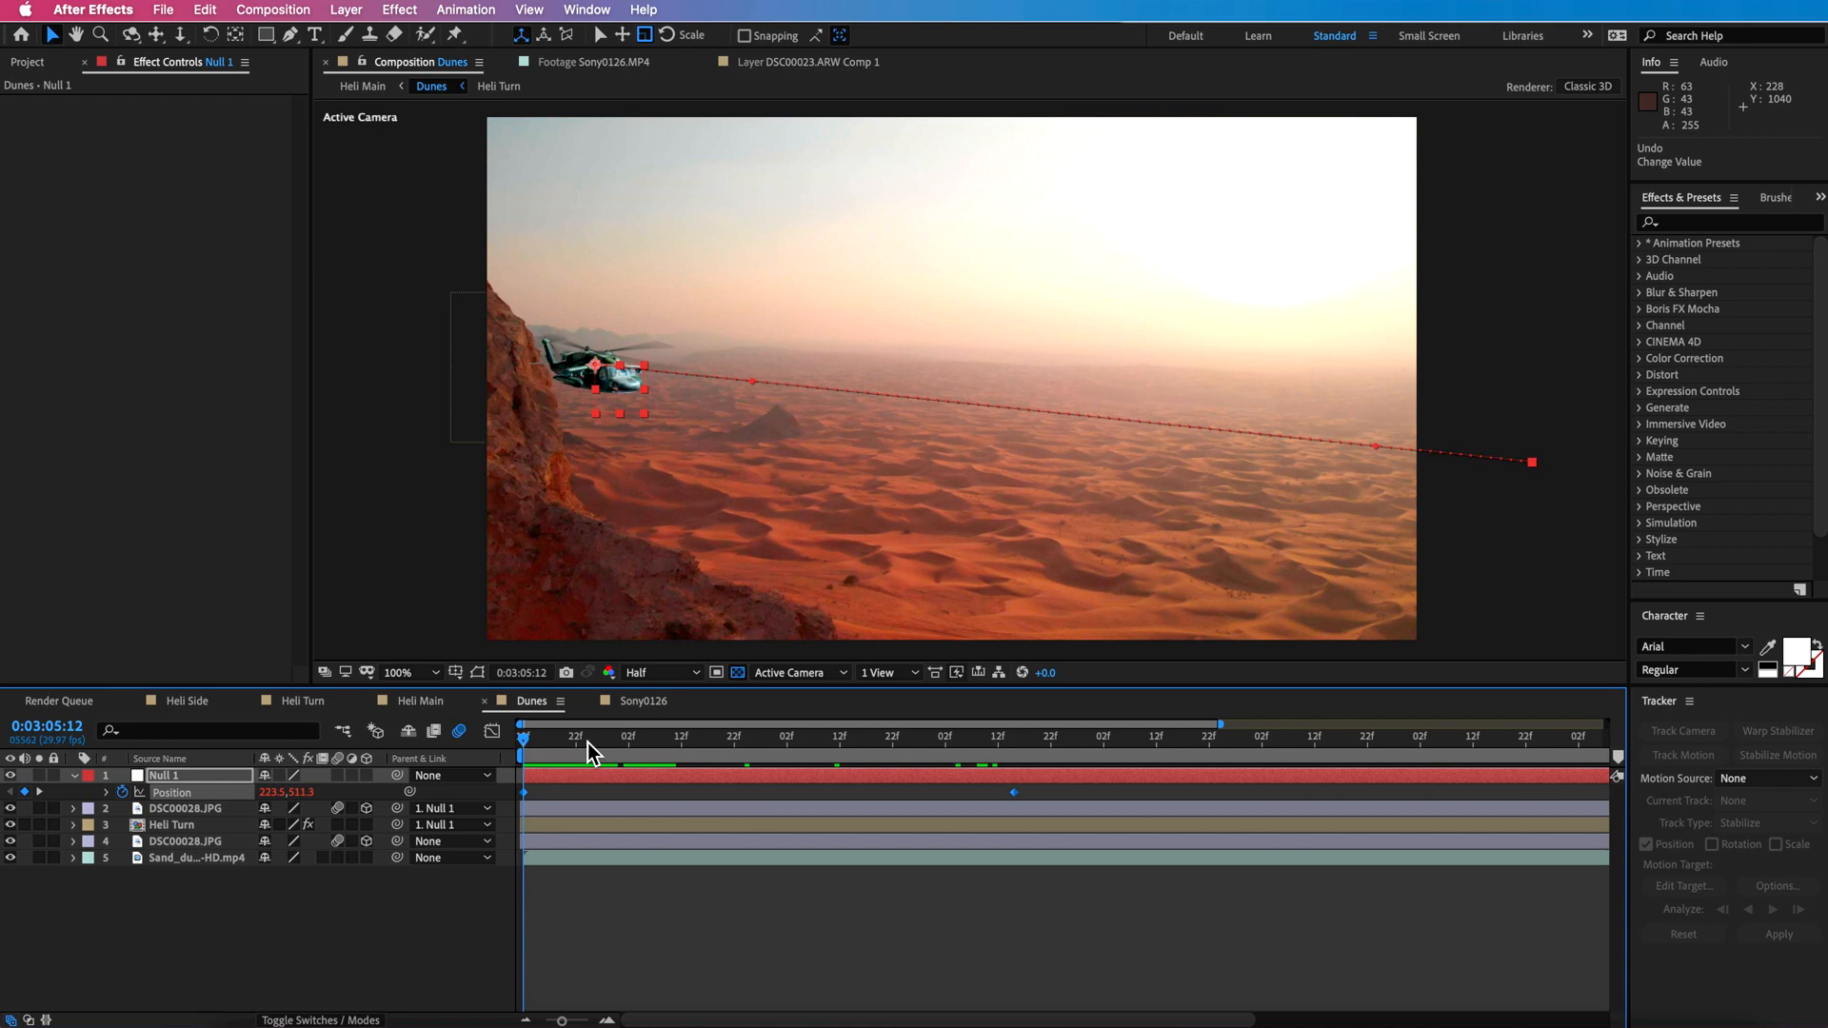
pyautogui.click(628, 739)
pyautogui.press('space')
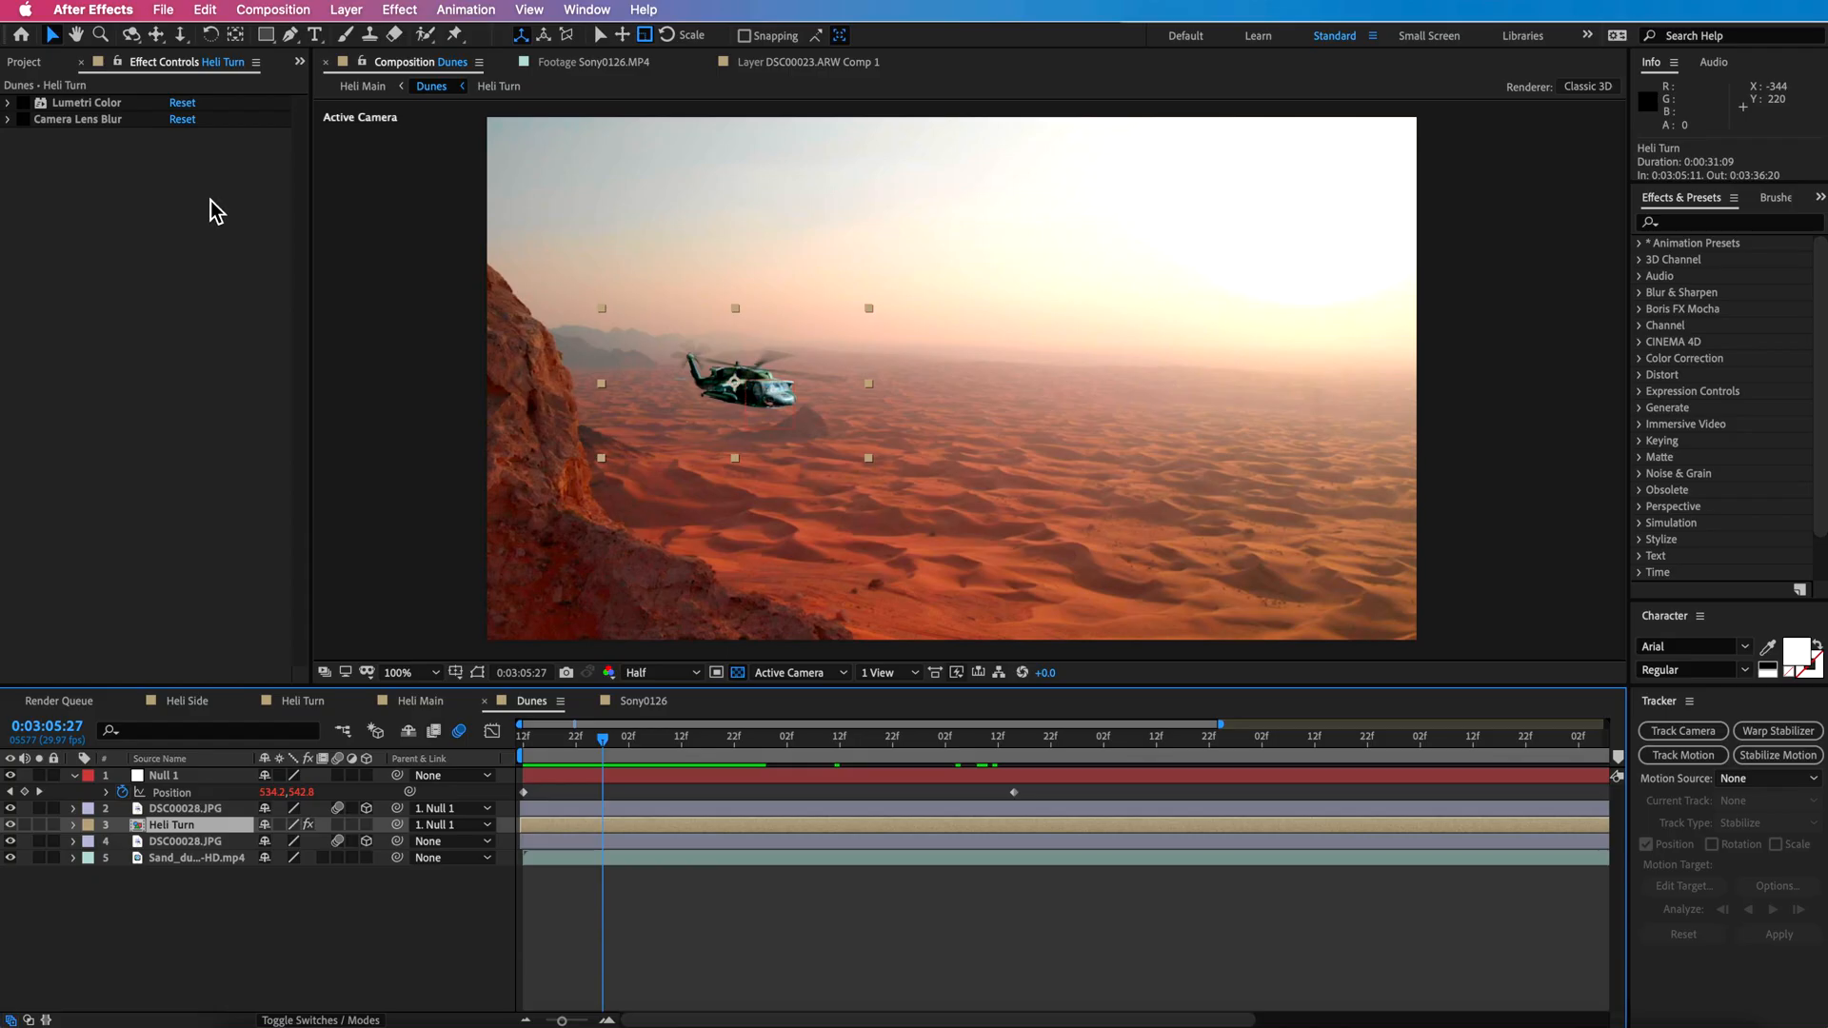
pyautogui.click(400, 9)
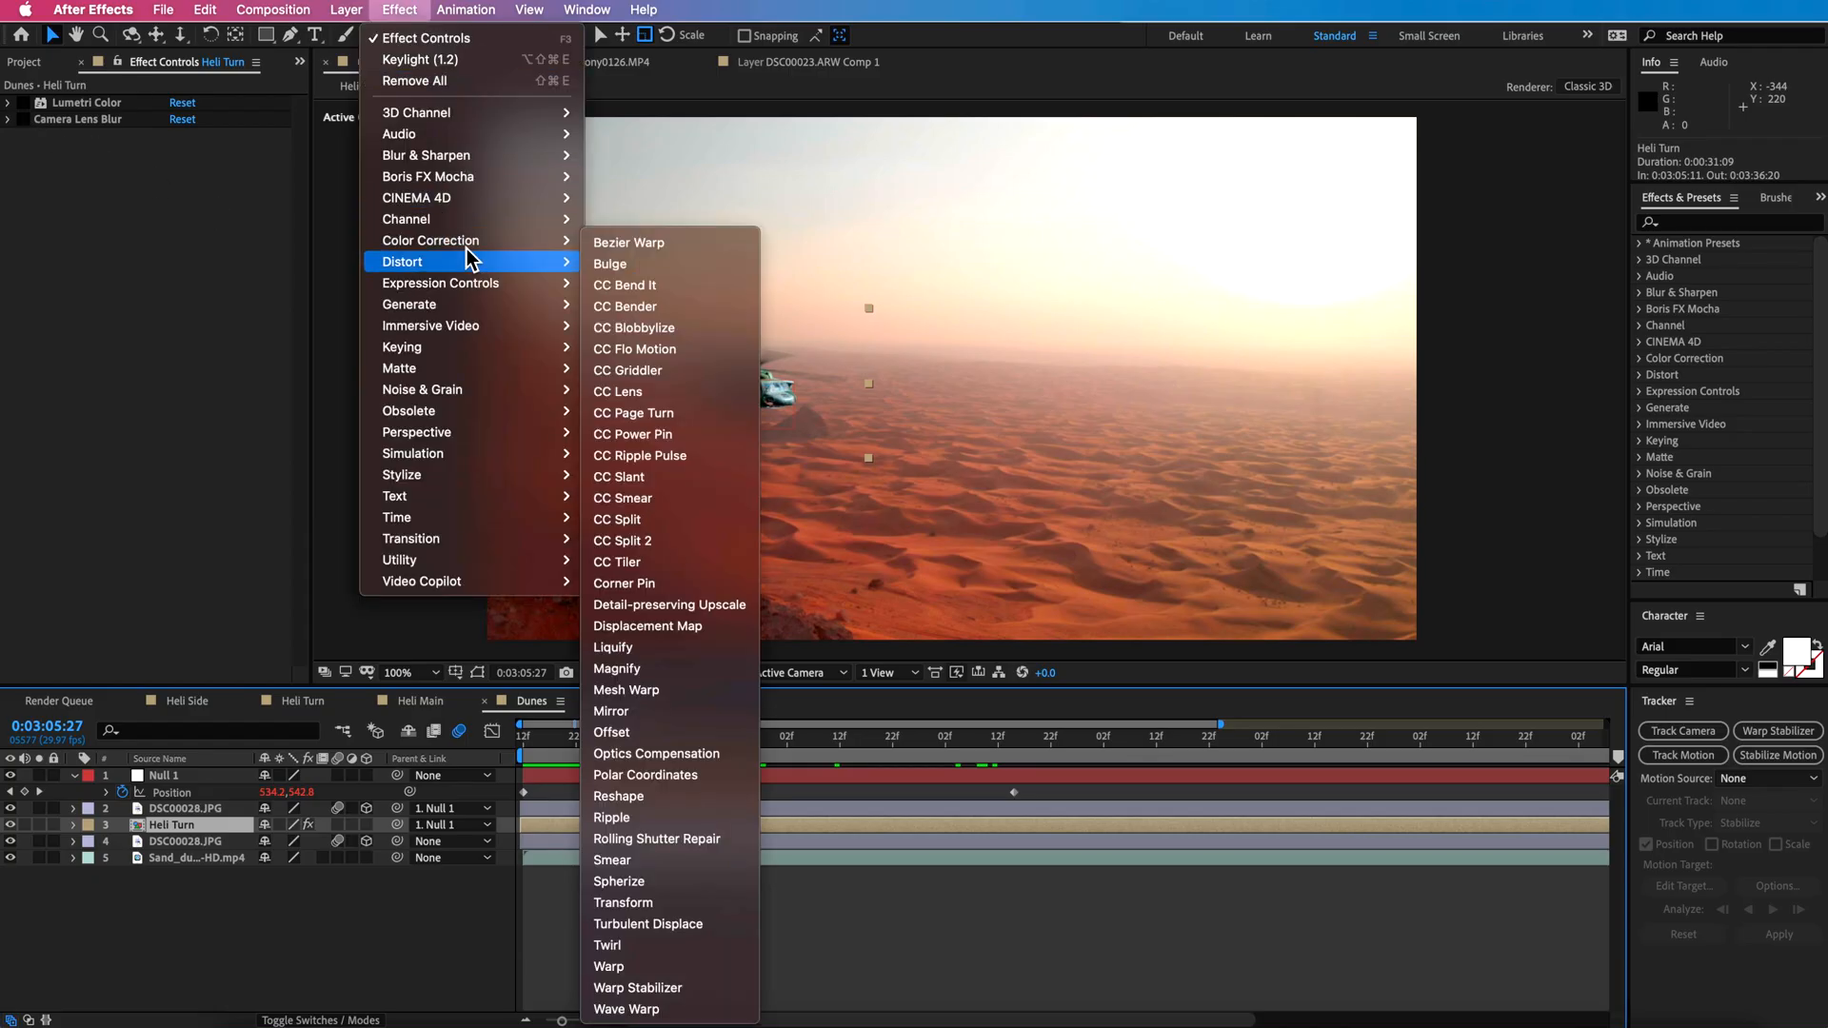
pyautogui.moveTo(533, 240)
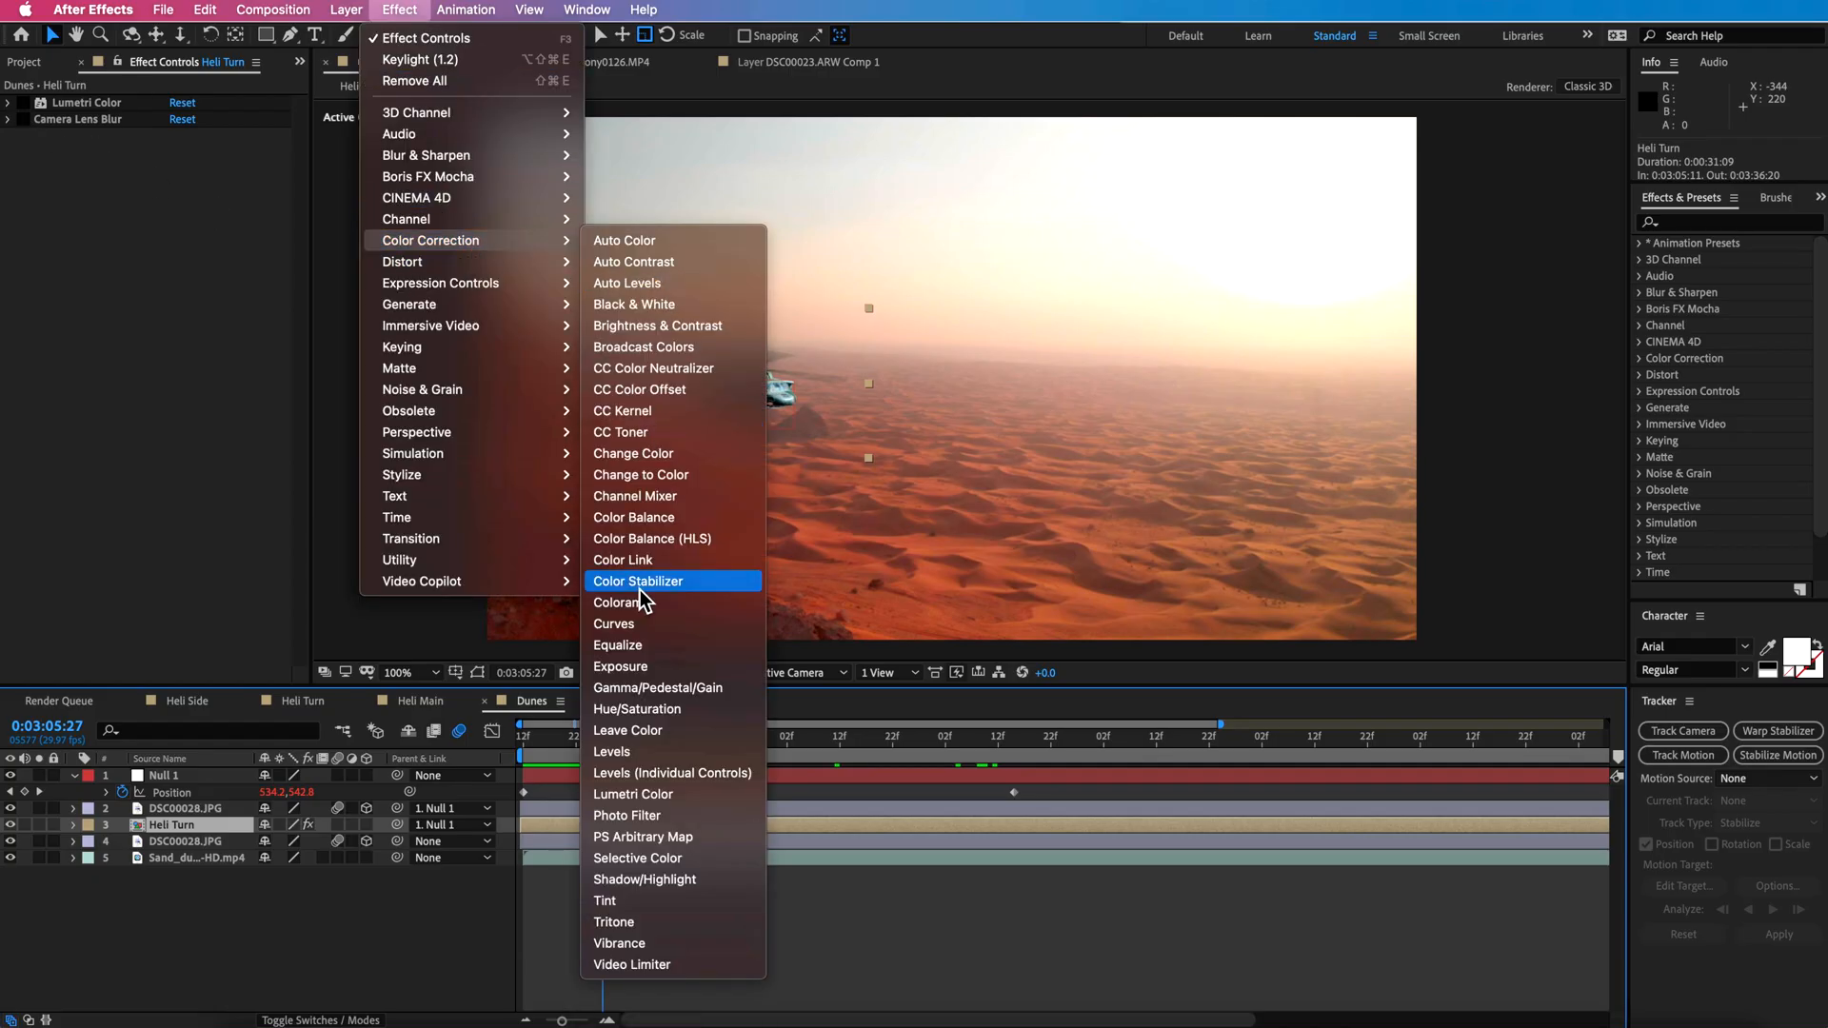
pyautogui.click(633, 794)
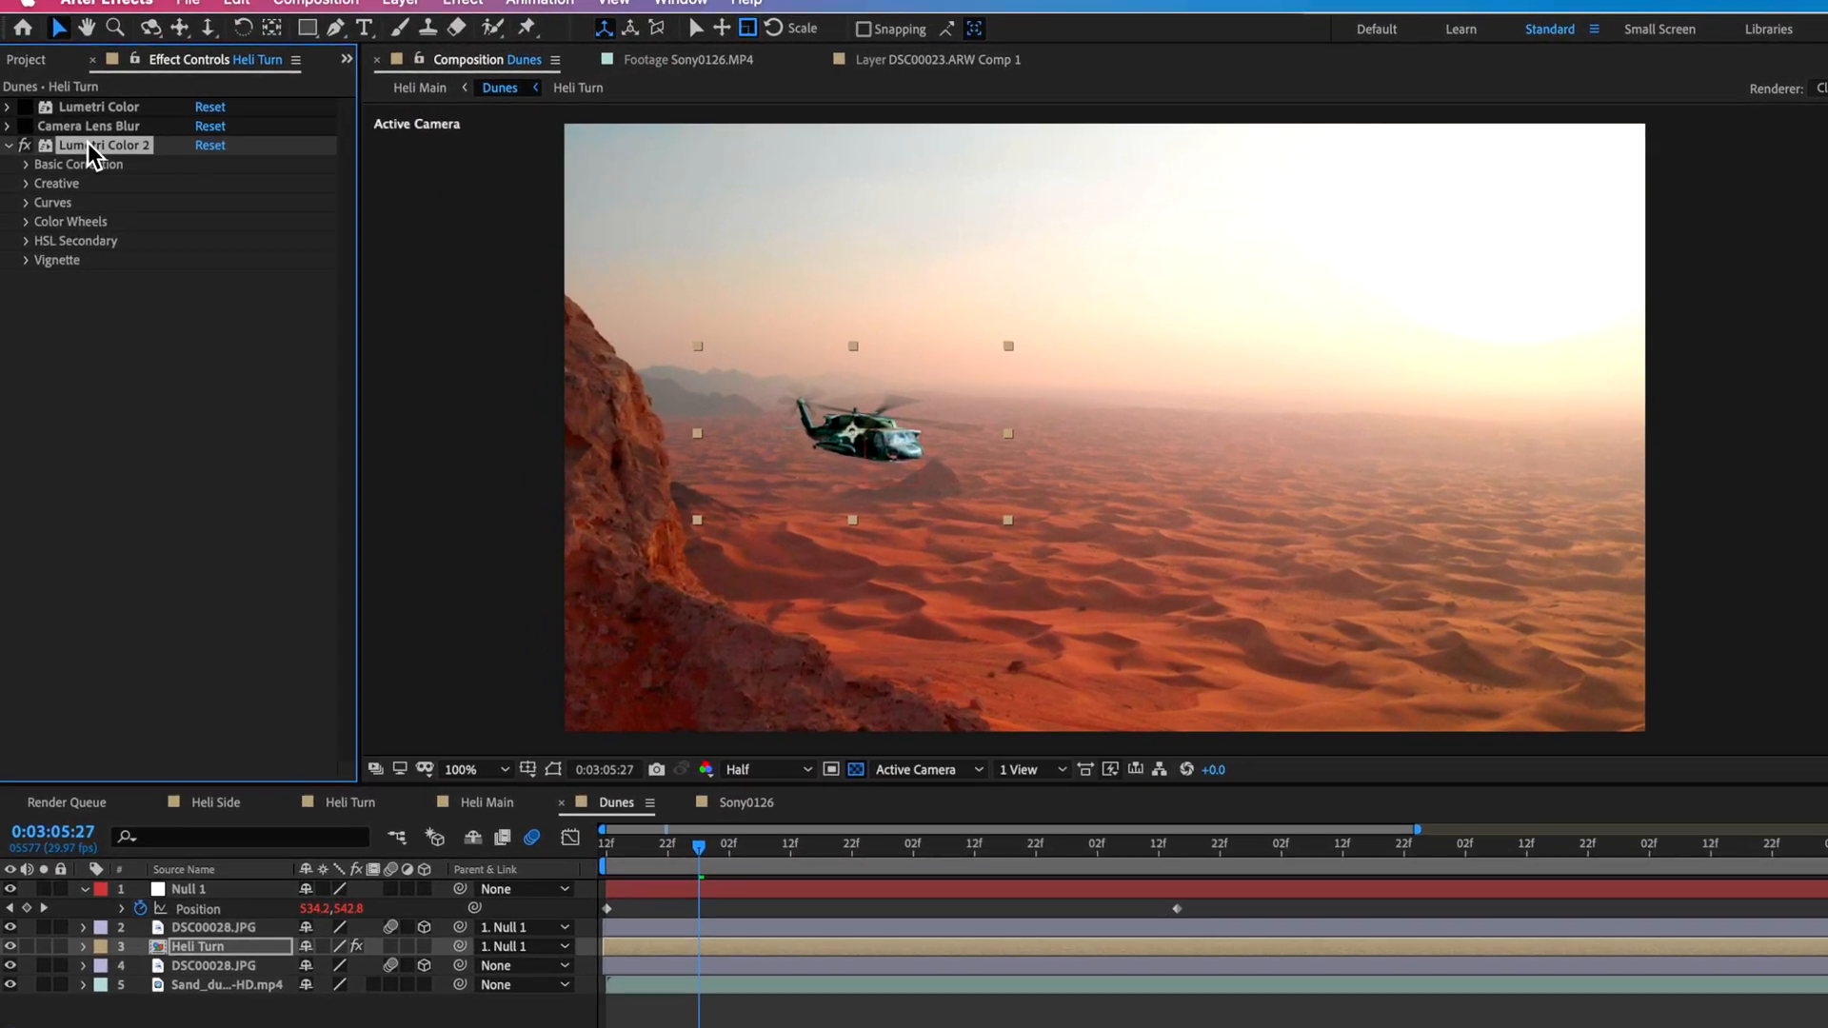
pyautogui.press('Delete')
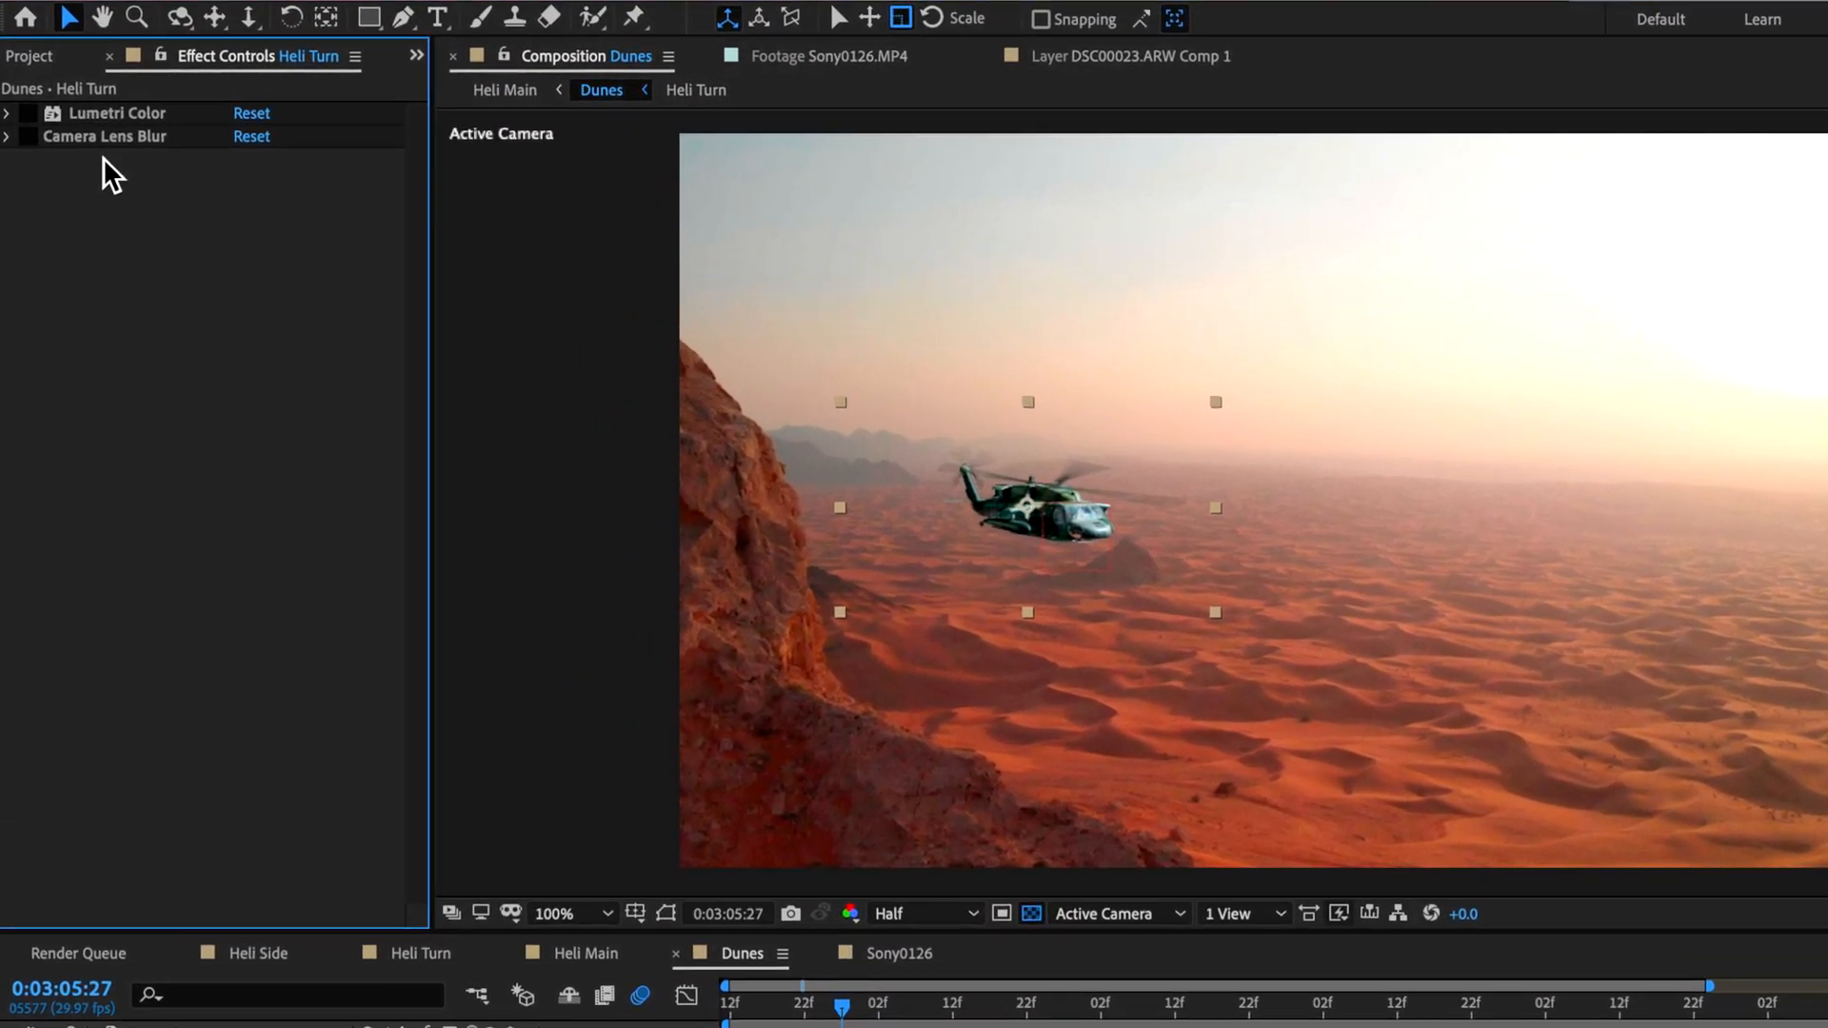
# Turn on the Heli Turn layer's existing Lumetri Color effect and review its Basic Correction, Curves and Creative settings.
pyautogui.click(11, 103)
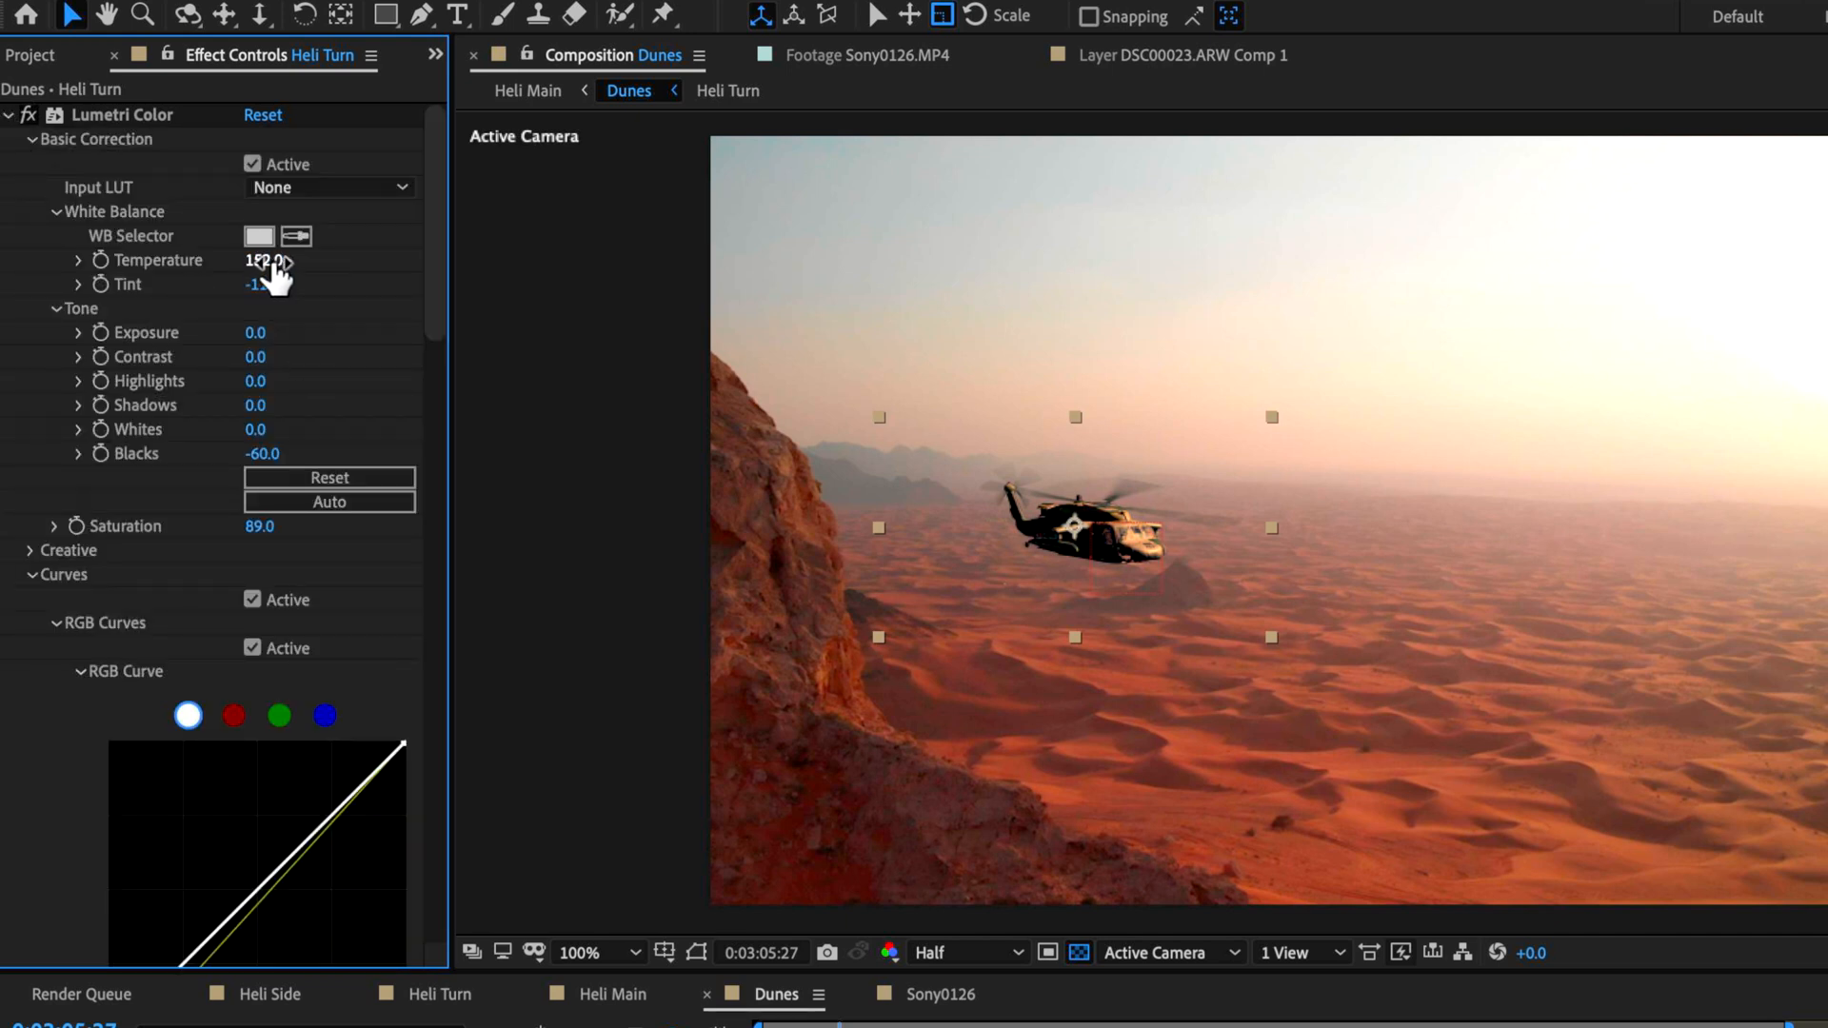
pyautogui.scroll(-9, 329, 428)
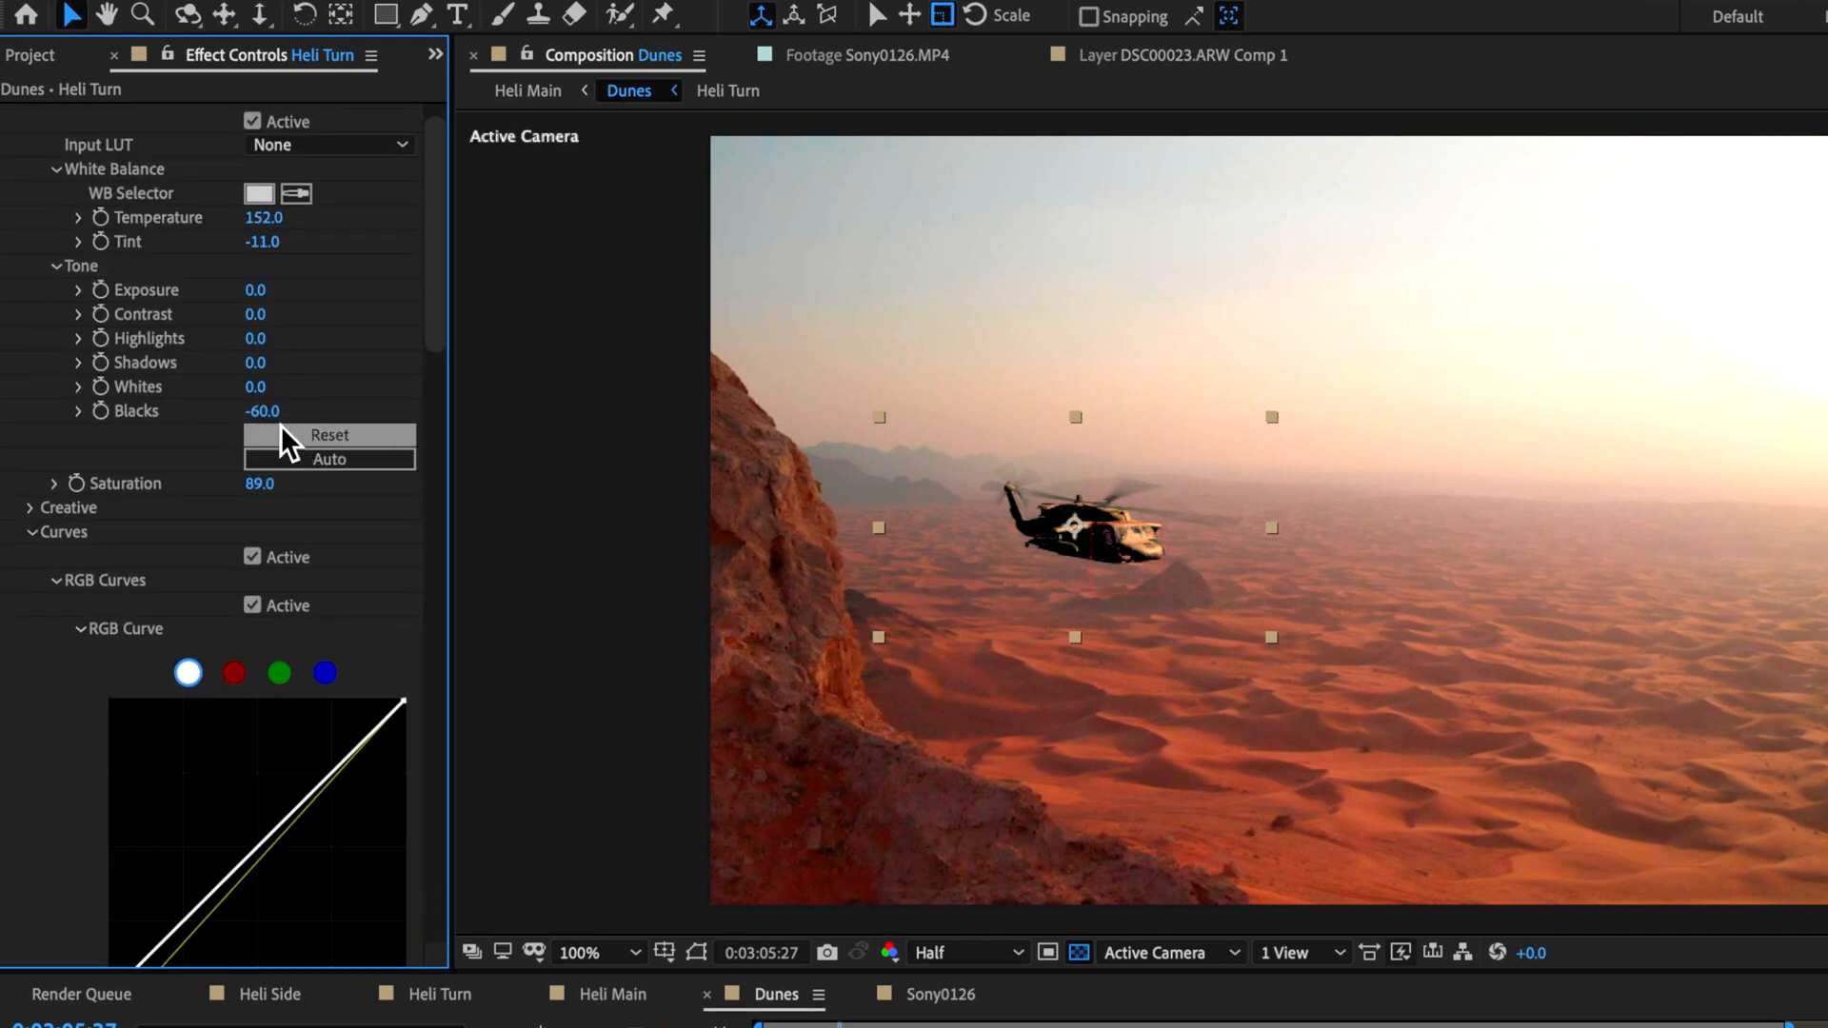
pyautogui.scroll(6, 147, 590)
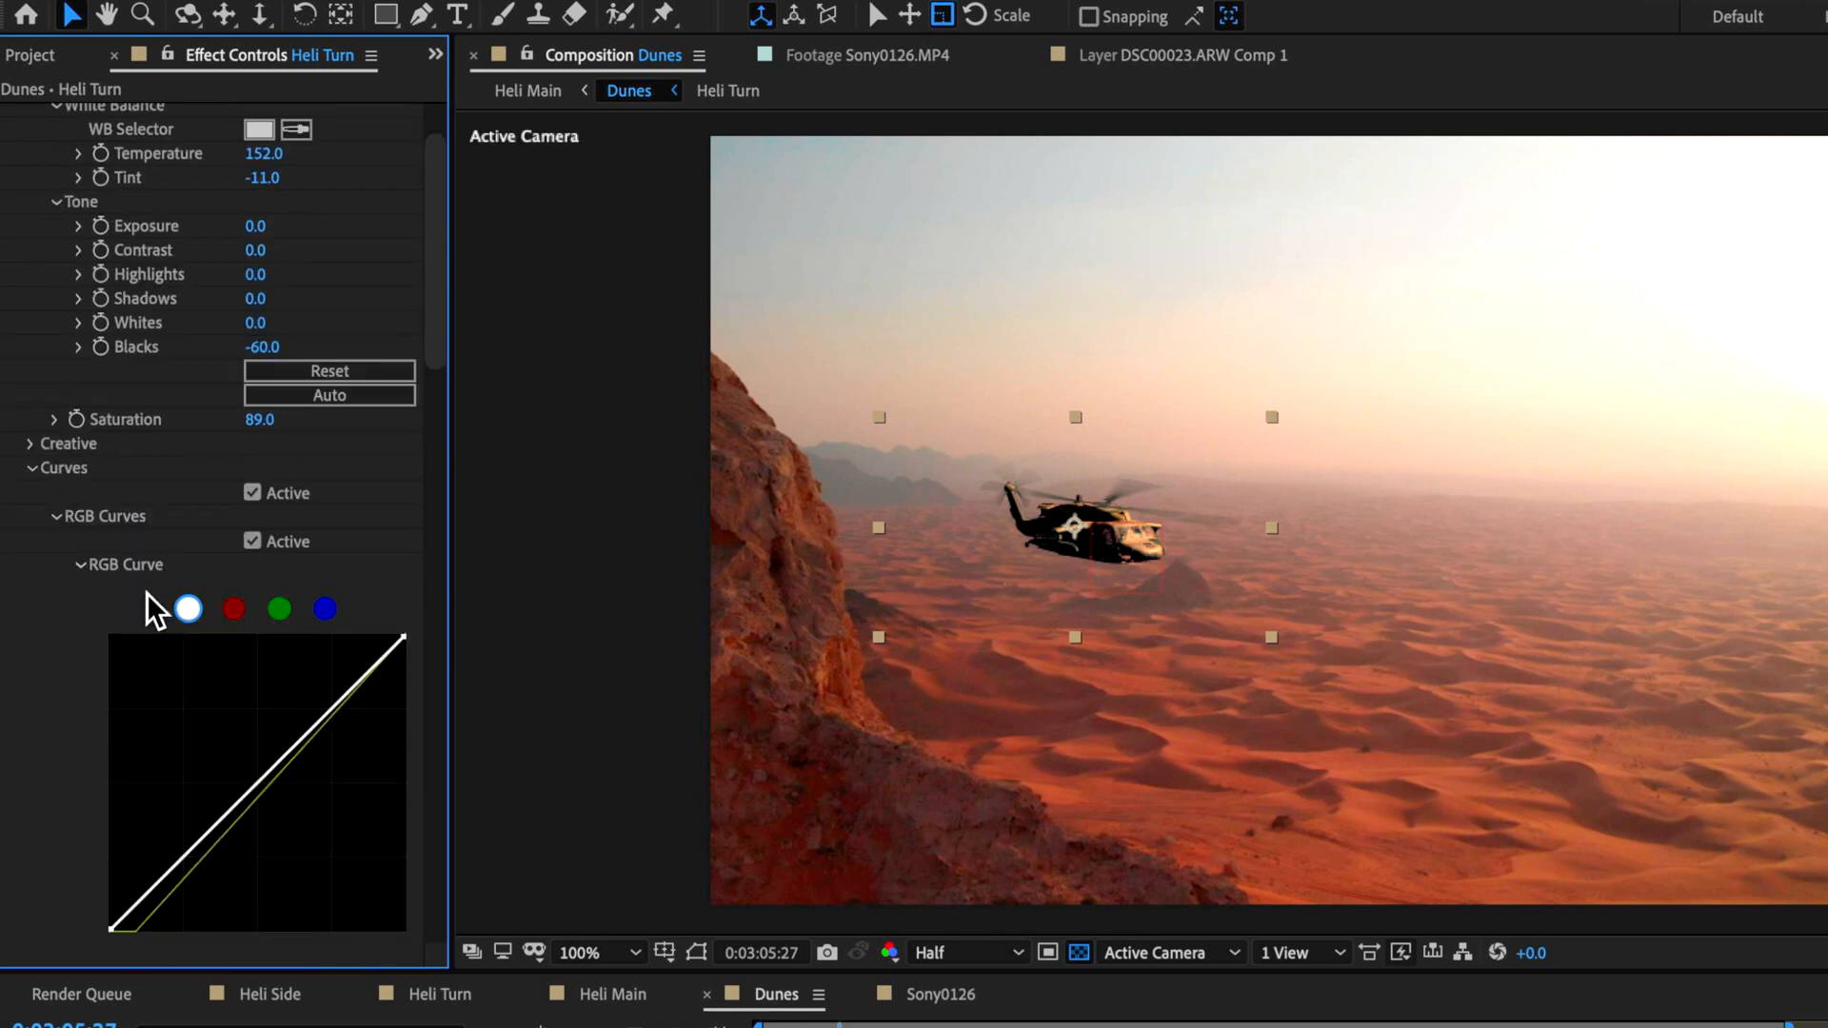
pyautogui.click(31, 468)
pyautogui.click(32, 552)
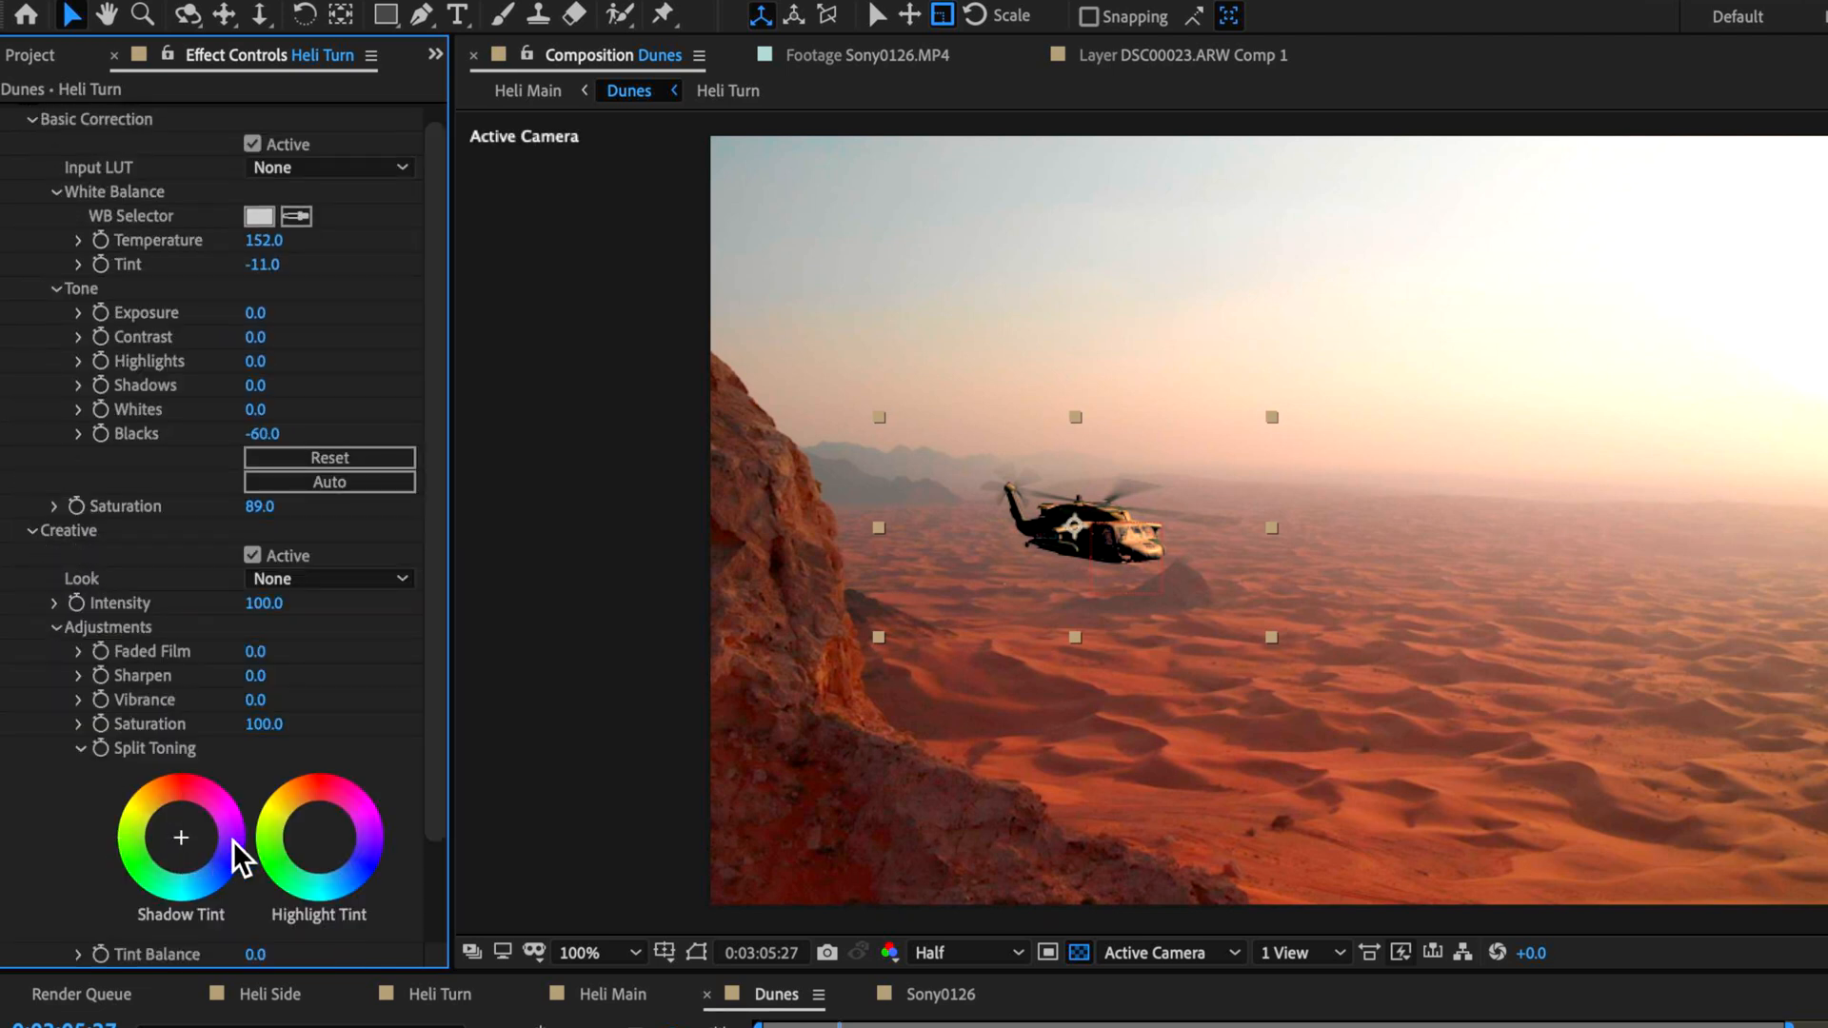
pyautogui.scroll(-2, 171, 862)
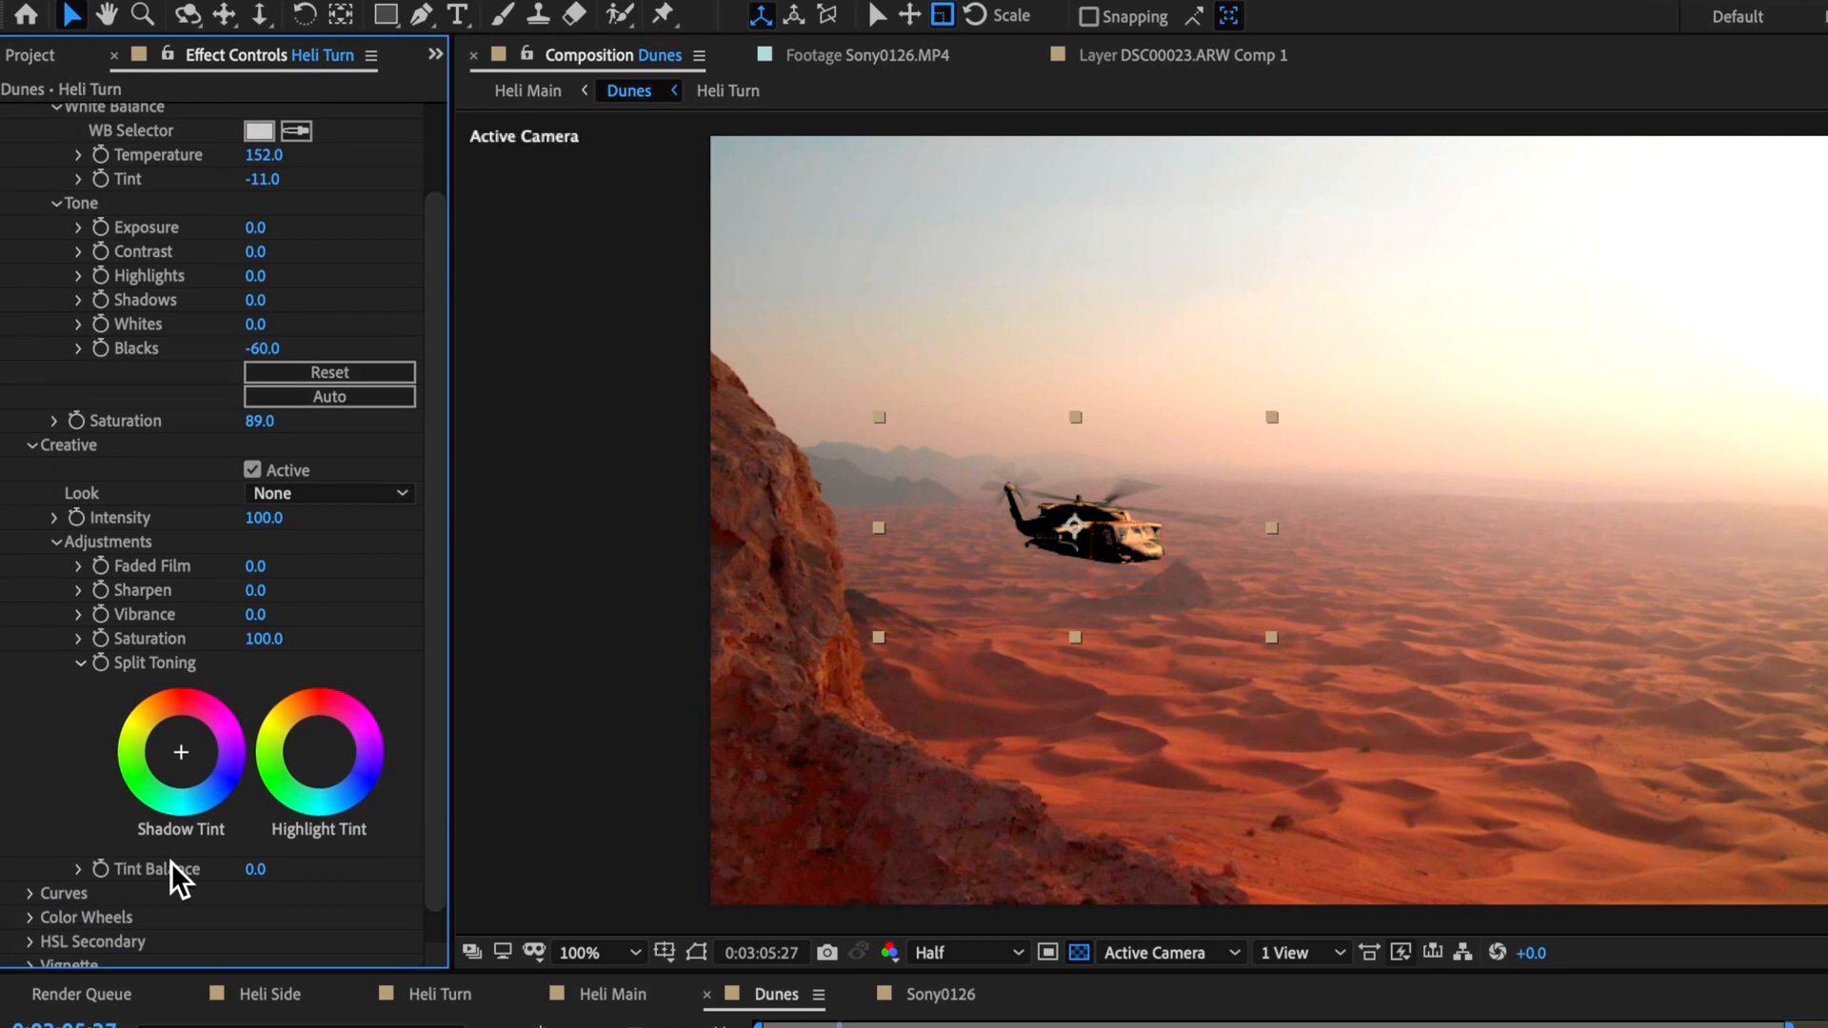
# Reduce the Heli Turn layer's opacity to 51% to blend the helicopter into the desert haze.
pyautogui.press('t')
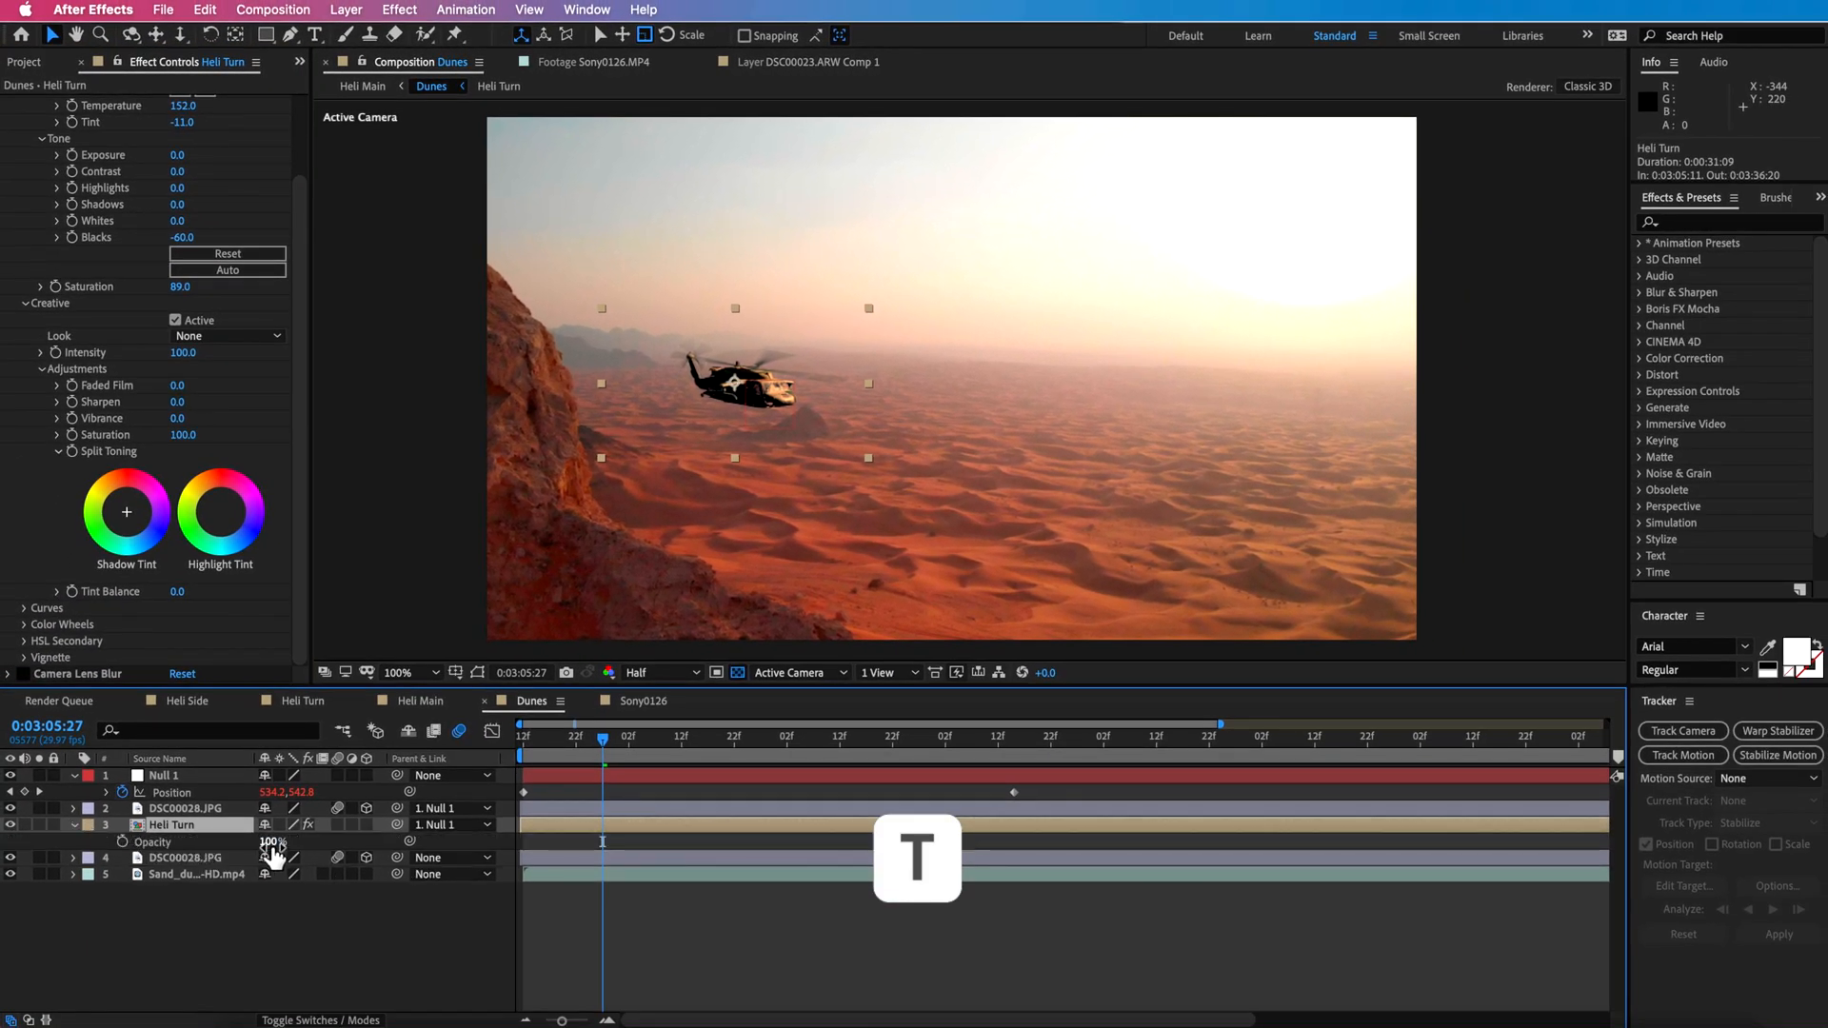
pyautogui.moveTo(271, 848); pyautogui.dragTo(250, 847)
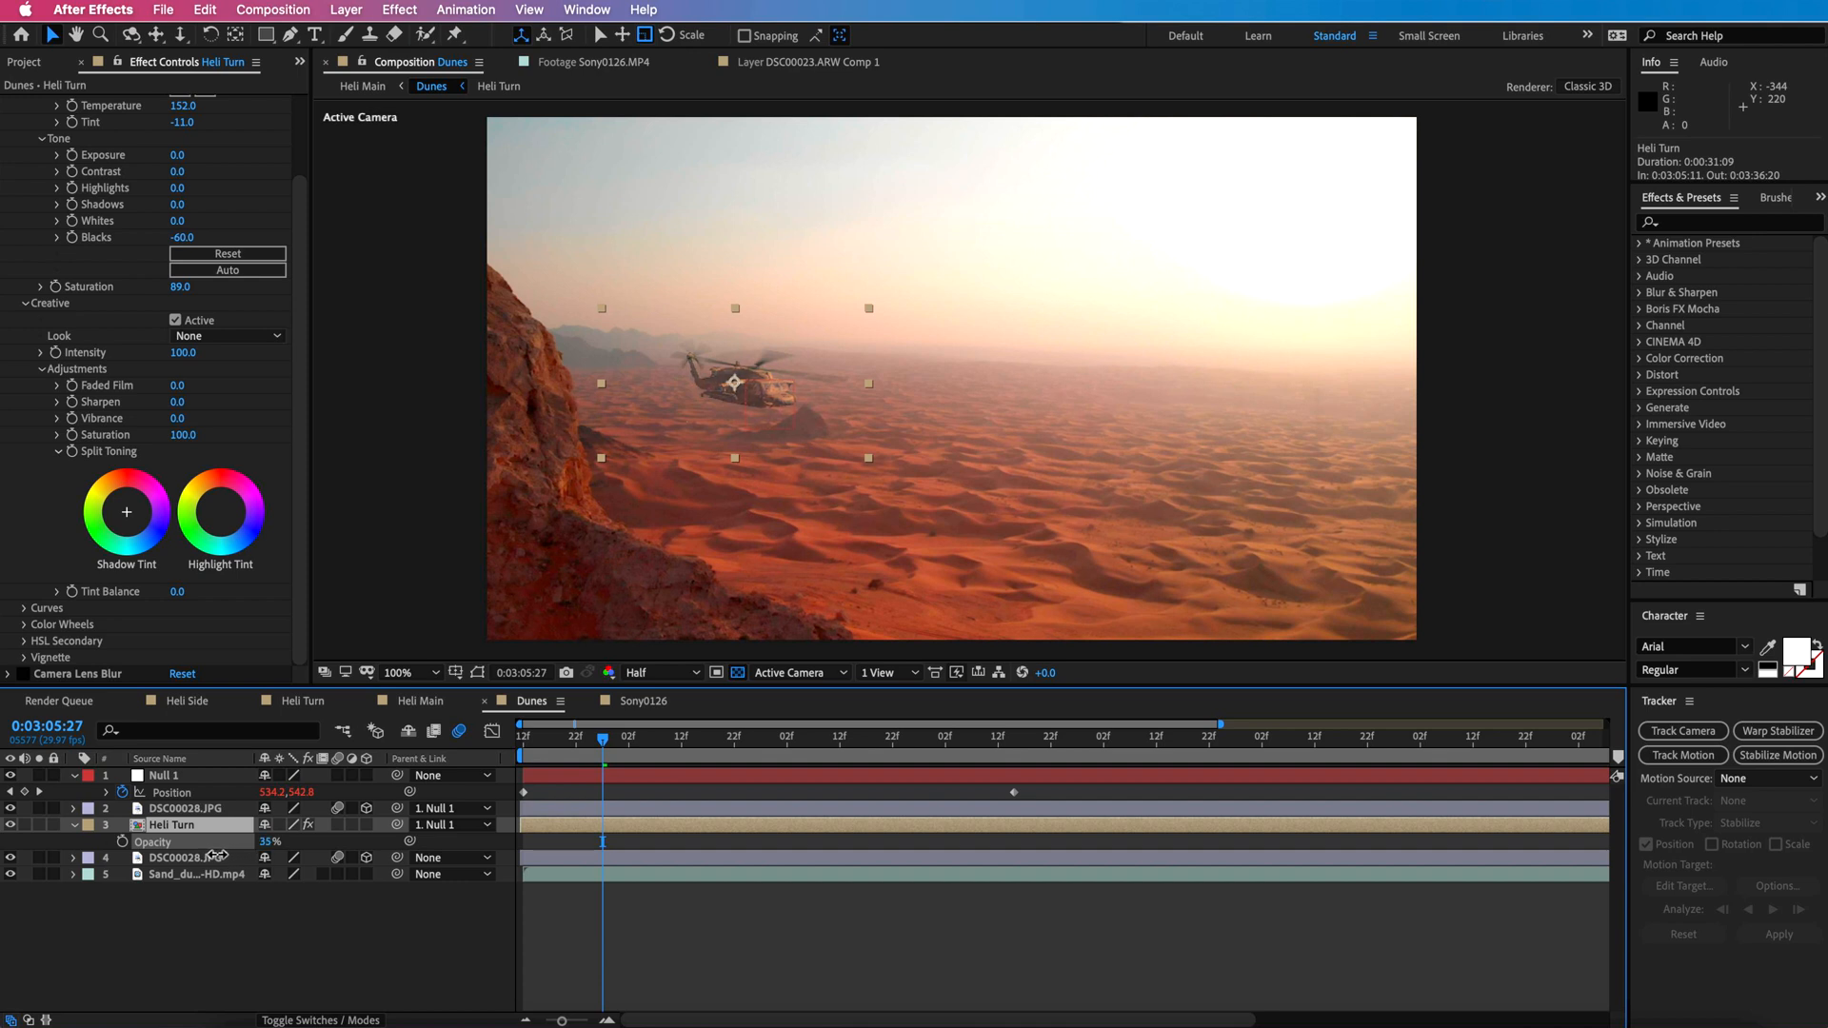
pyautogui.click(378, 1002)
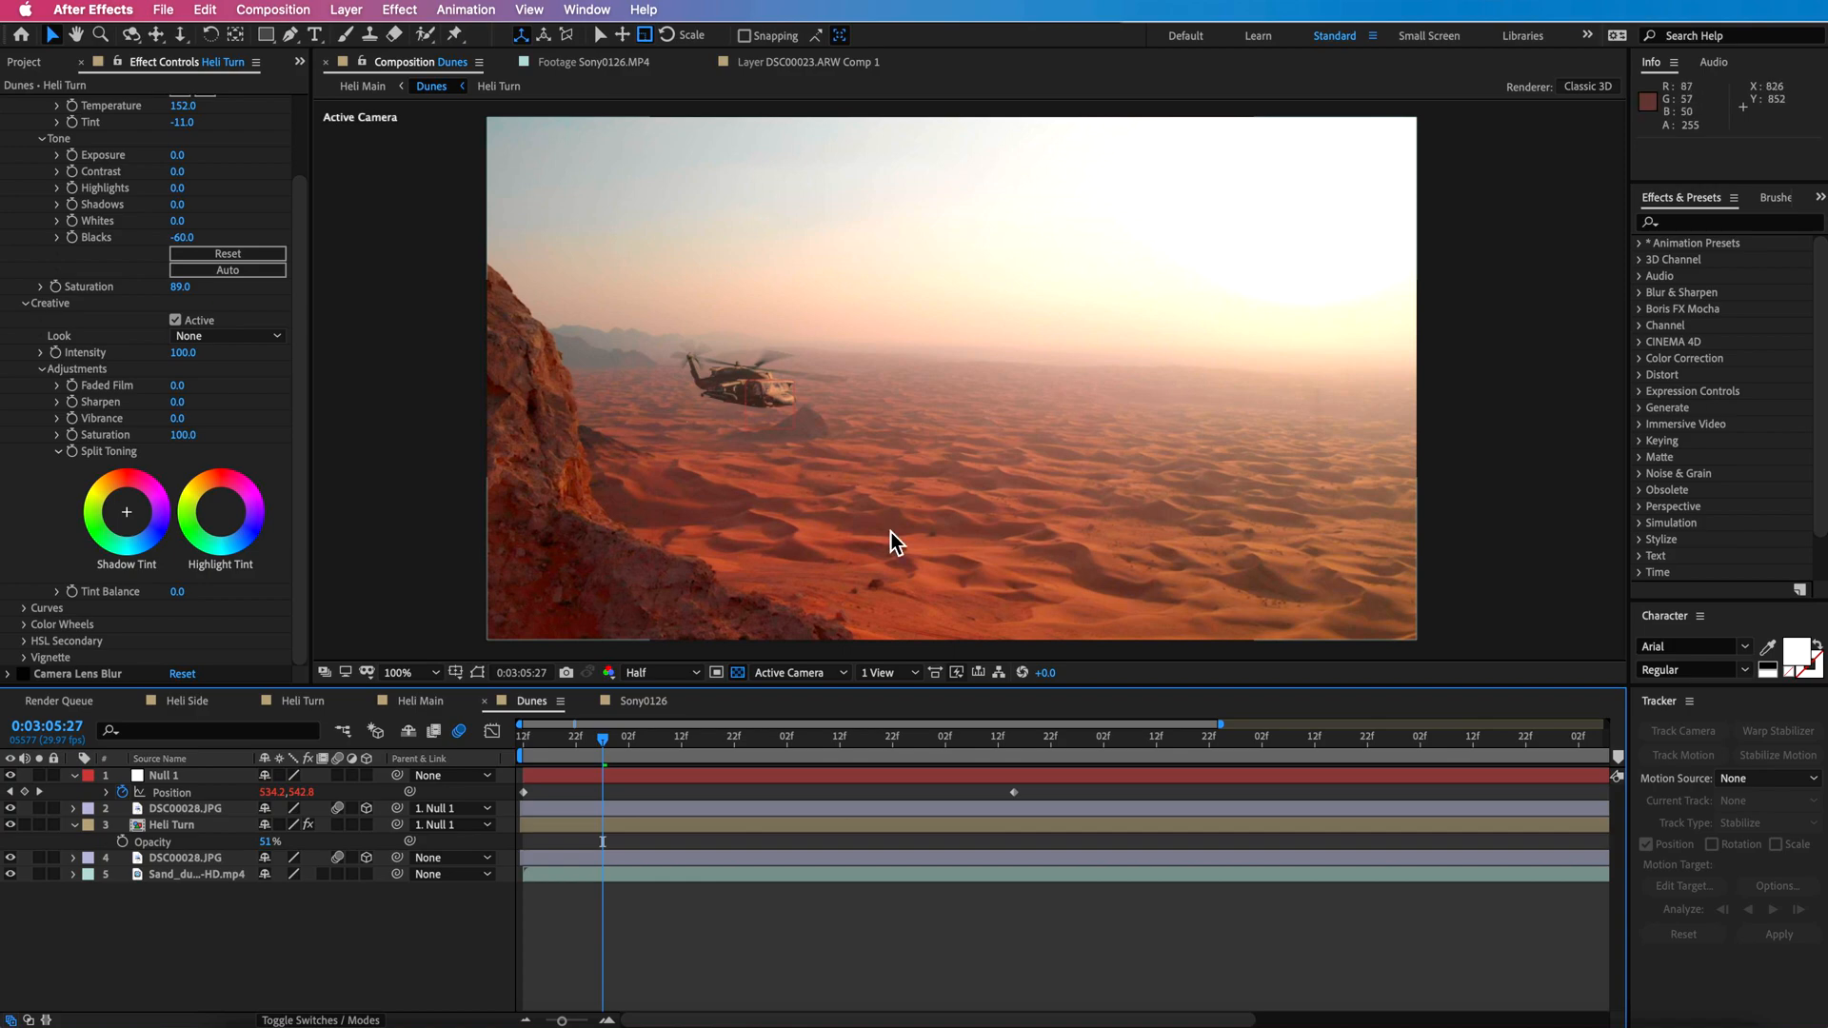